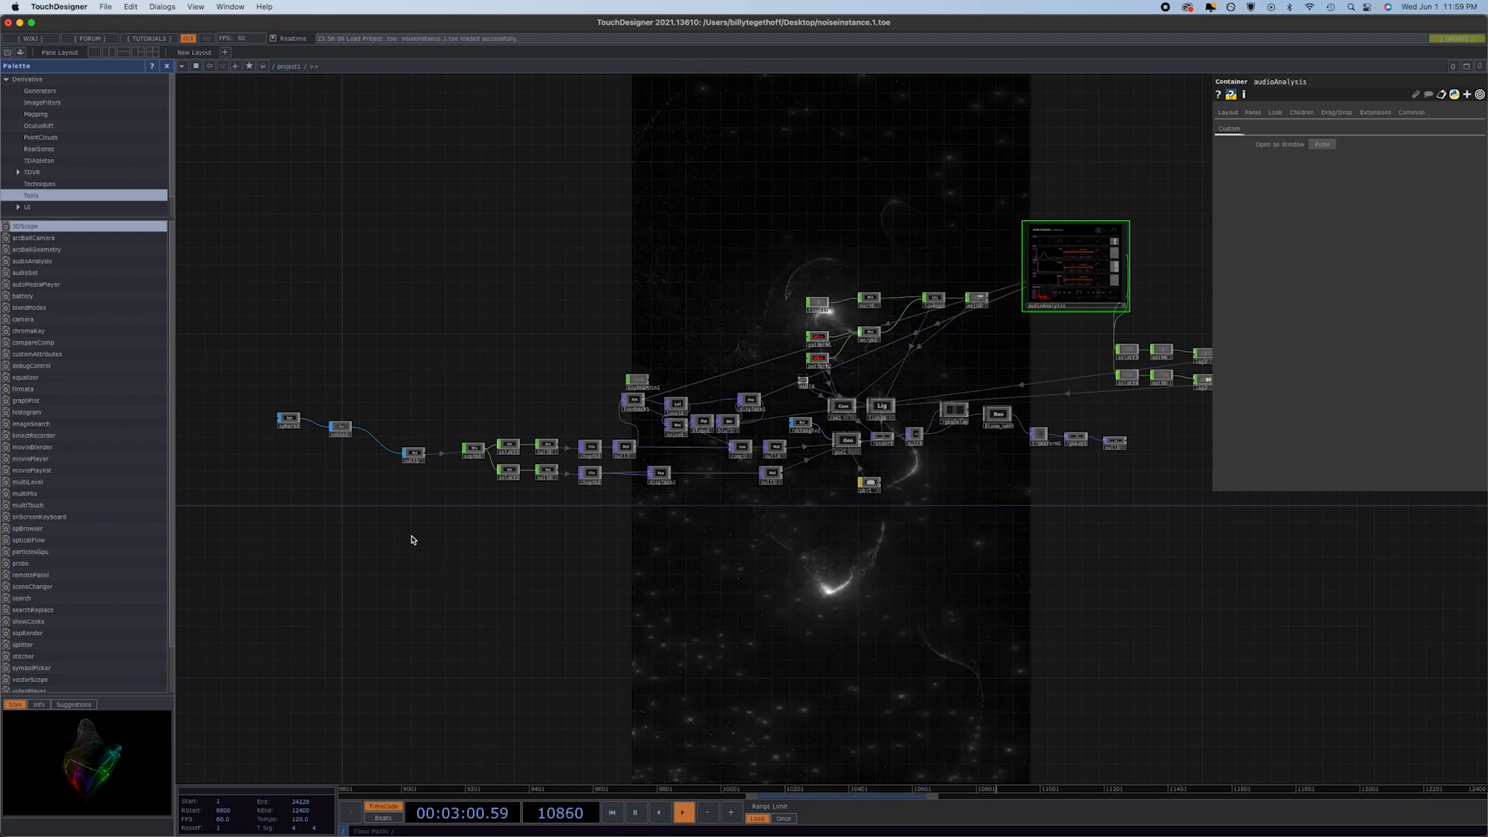
Review the sphere1 detail settings and briefly toggle the bypass of the noise operator connected to it.
left_click_drag(414, 538, 556, 552)
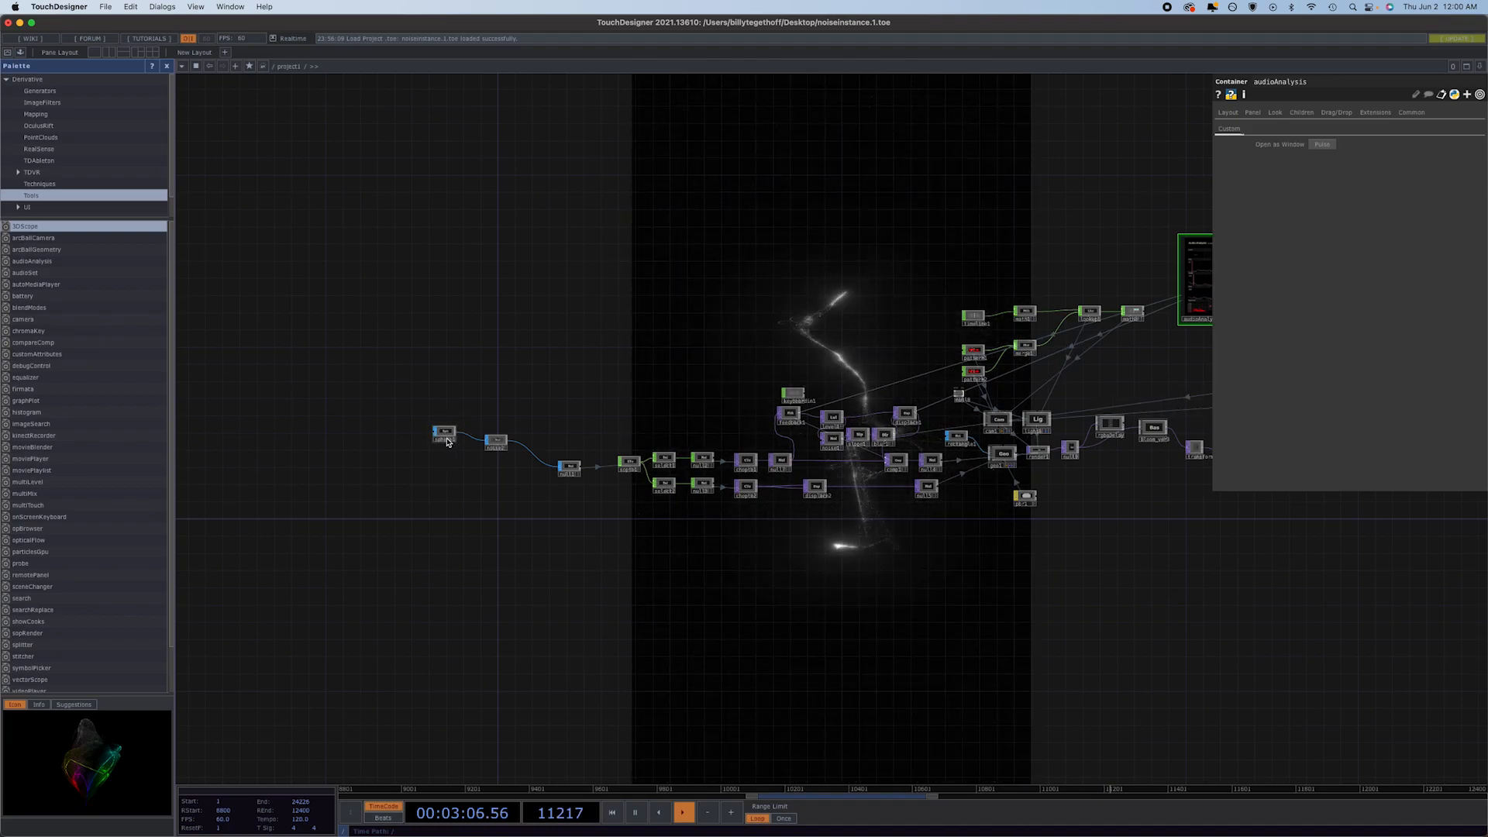
scroll(447, 441, "up", 5)
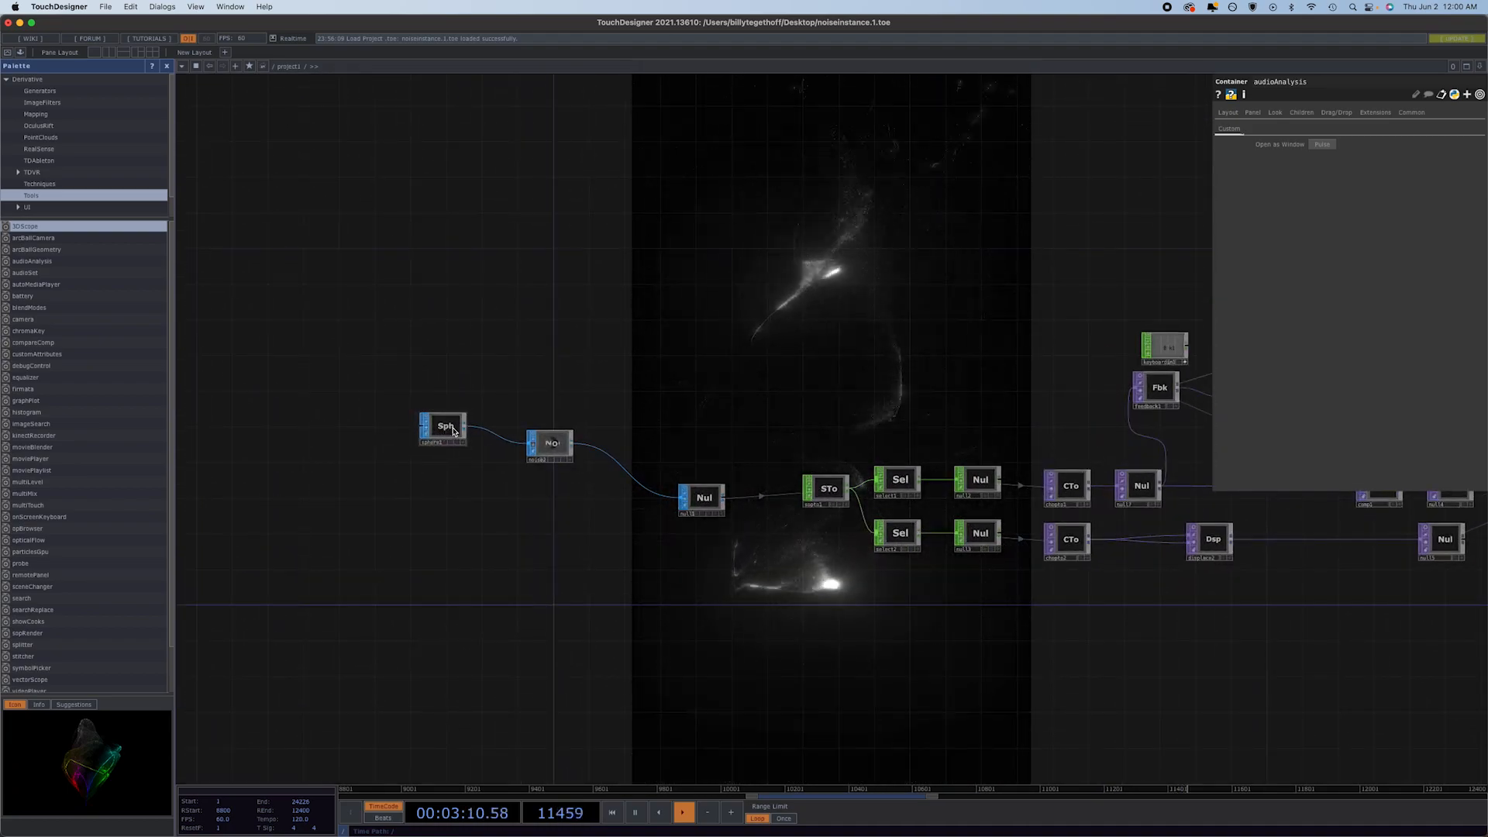
left_click(448, 431)
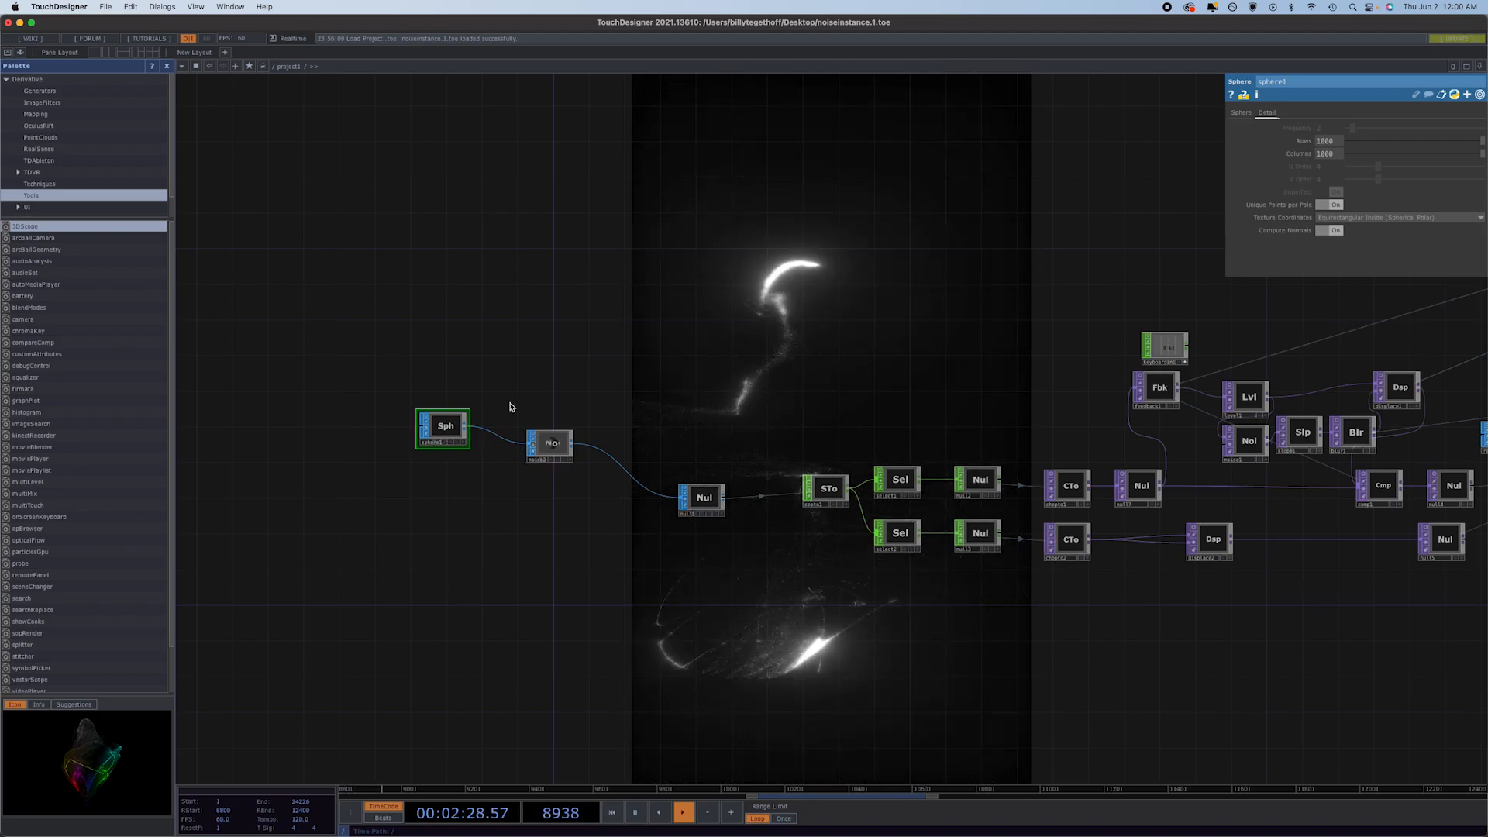
left_click(533, 445)
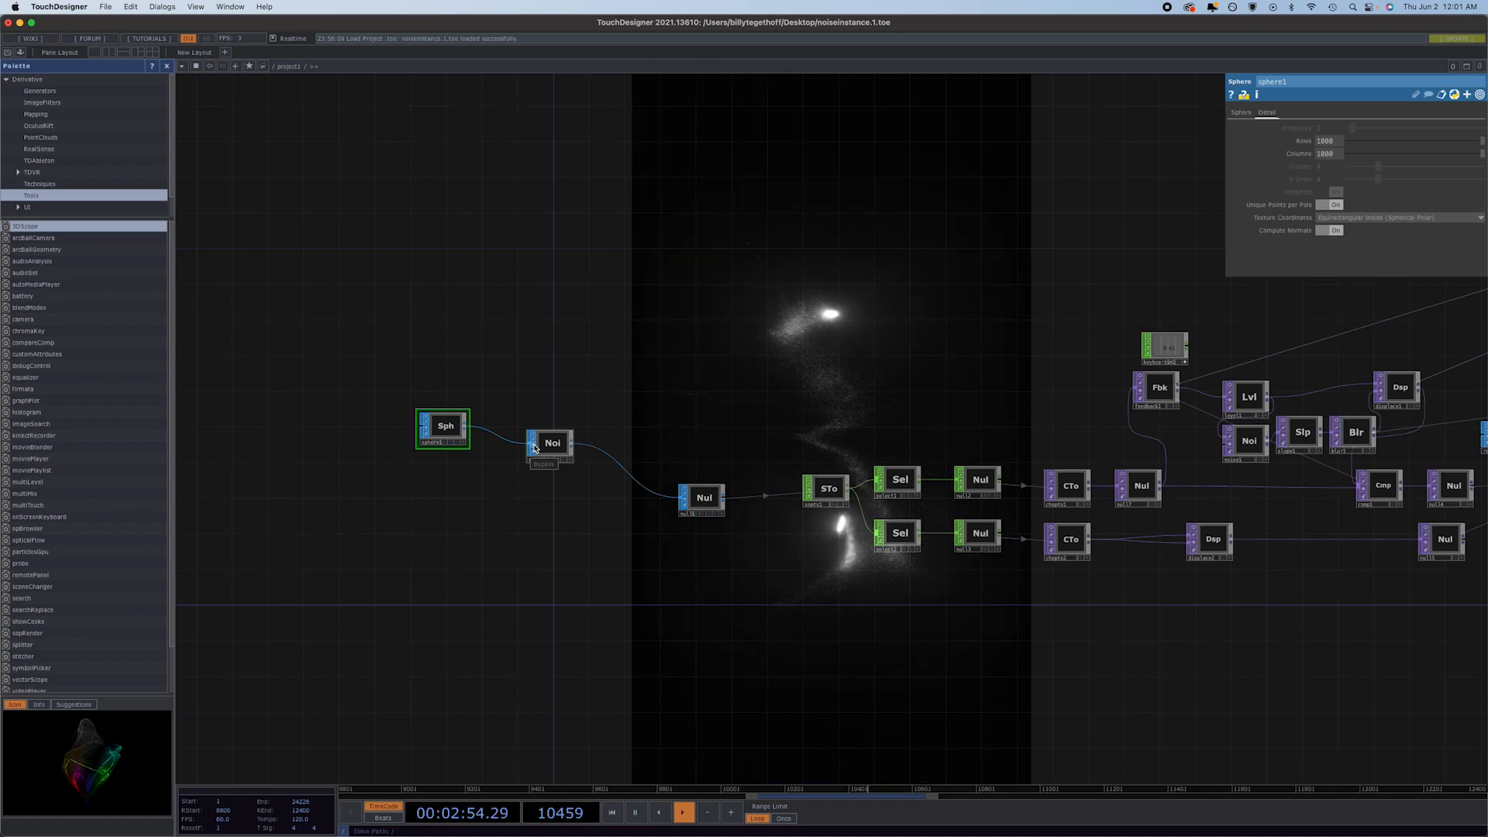
left_click(533, 448)
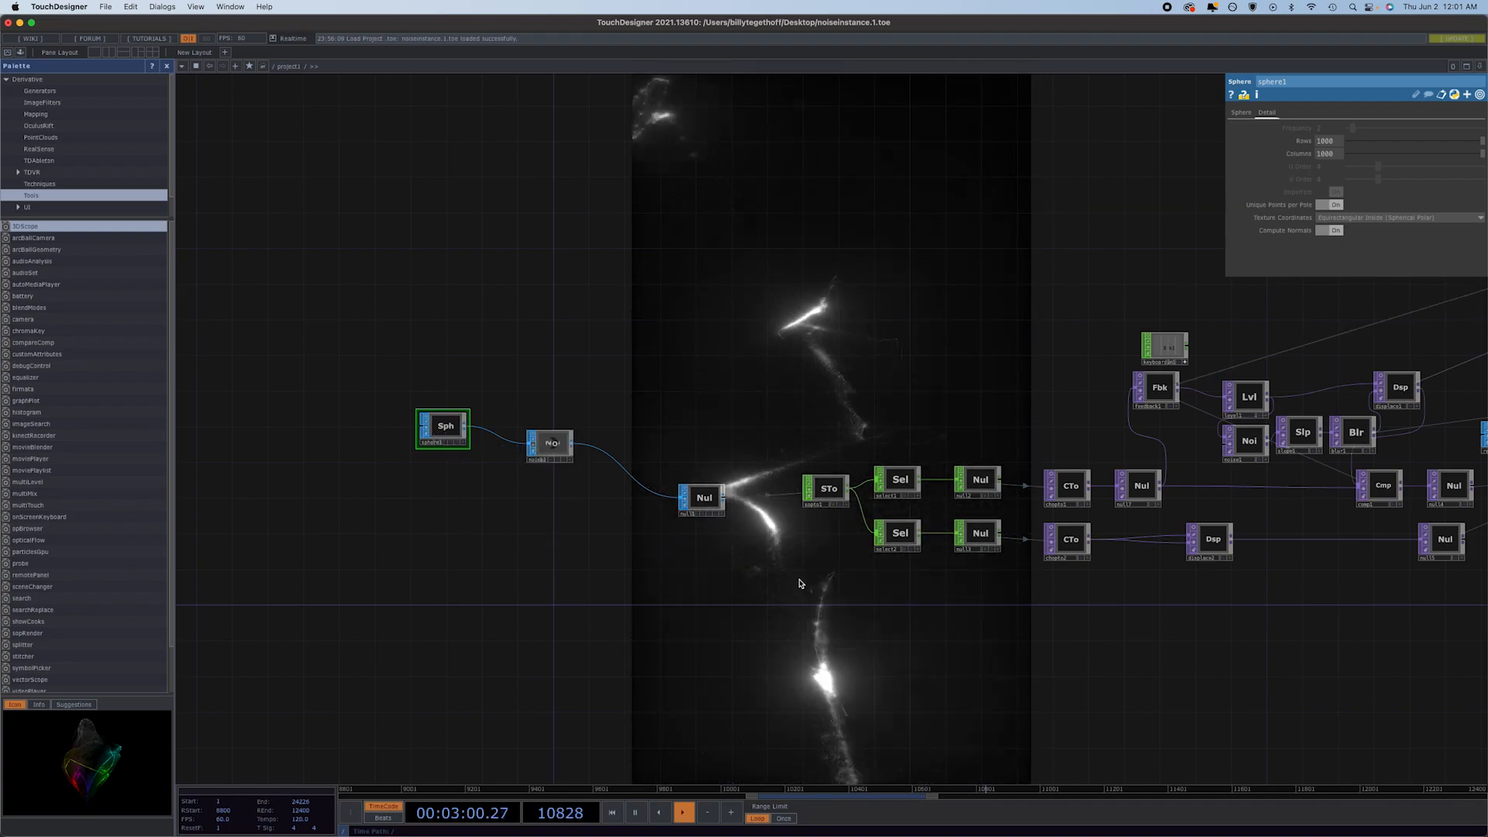
Expand feedback1's Reset parameter and switch its resetpulse entry to constant mode.
left_click_drag(787, 615, 407, 619)
left_click(788, 399)
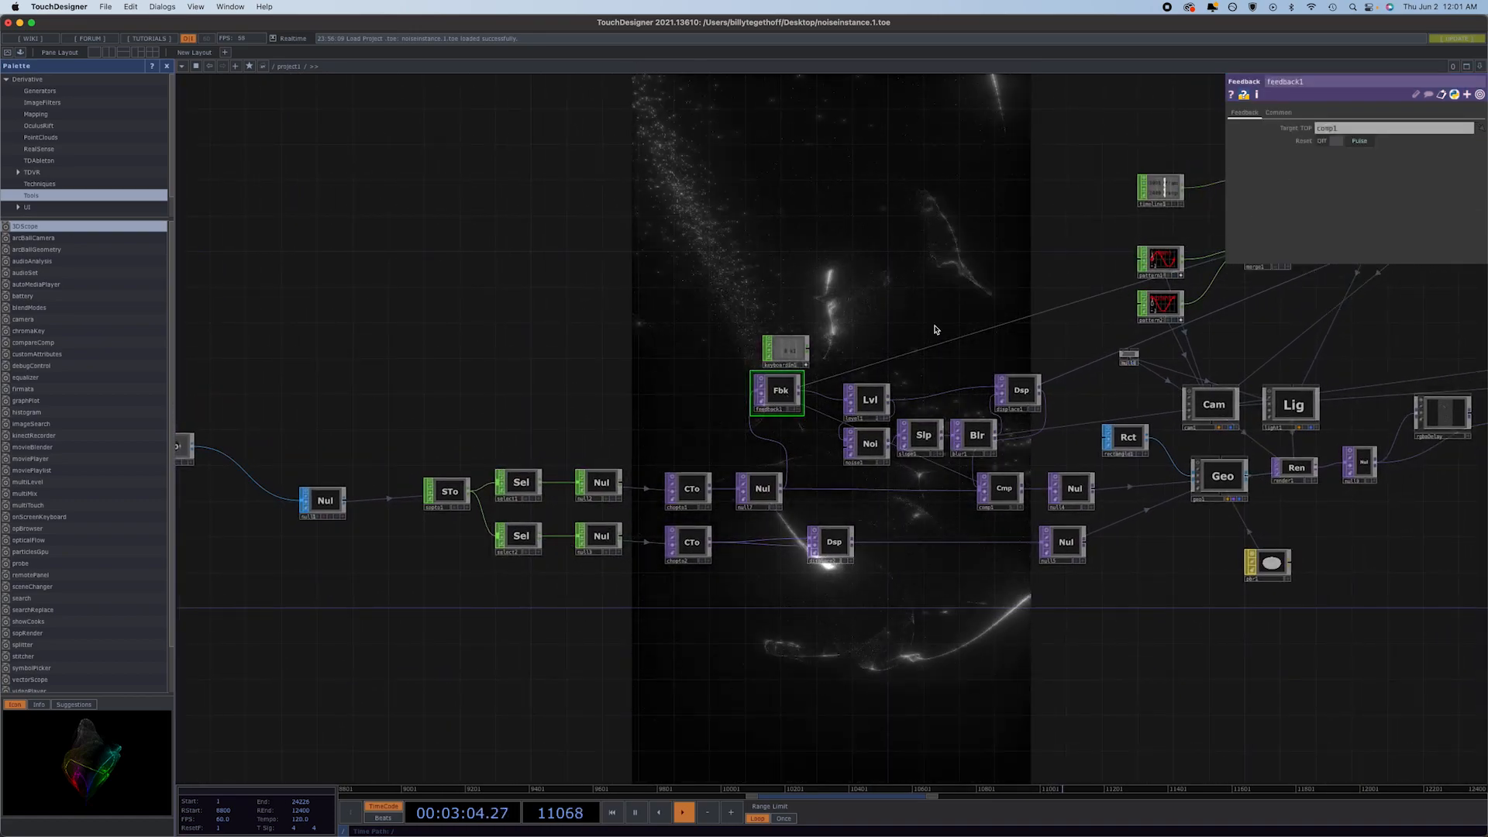
left_click(1294, 143)
left_click(1280, 167)
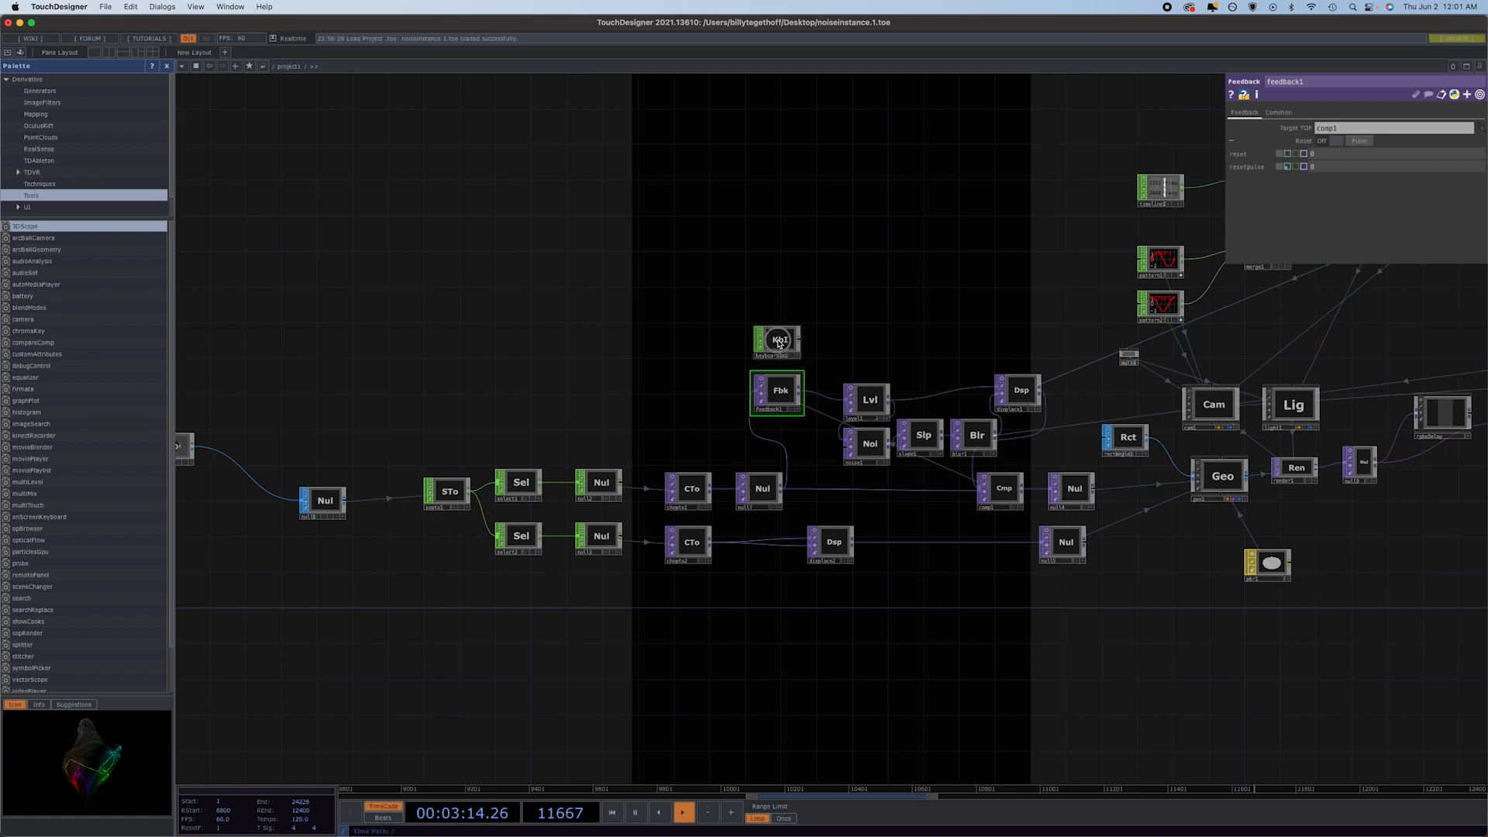
Inspect the keyboardin1 operator and switch feedback1's resetpulse entry back to its Snare channel expression.
left_click(780, 344)
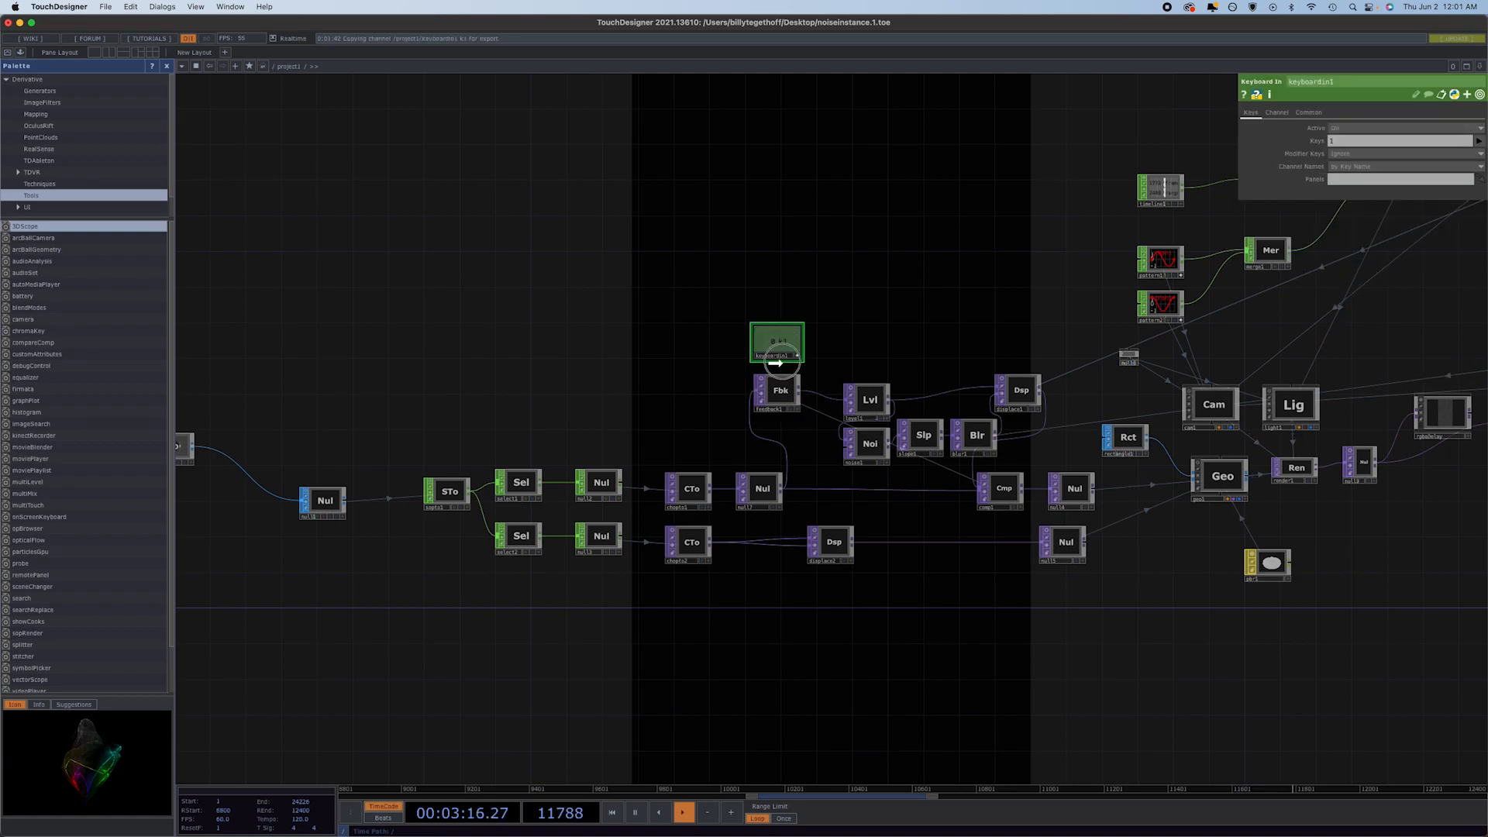
left_click(777, 387)
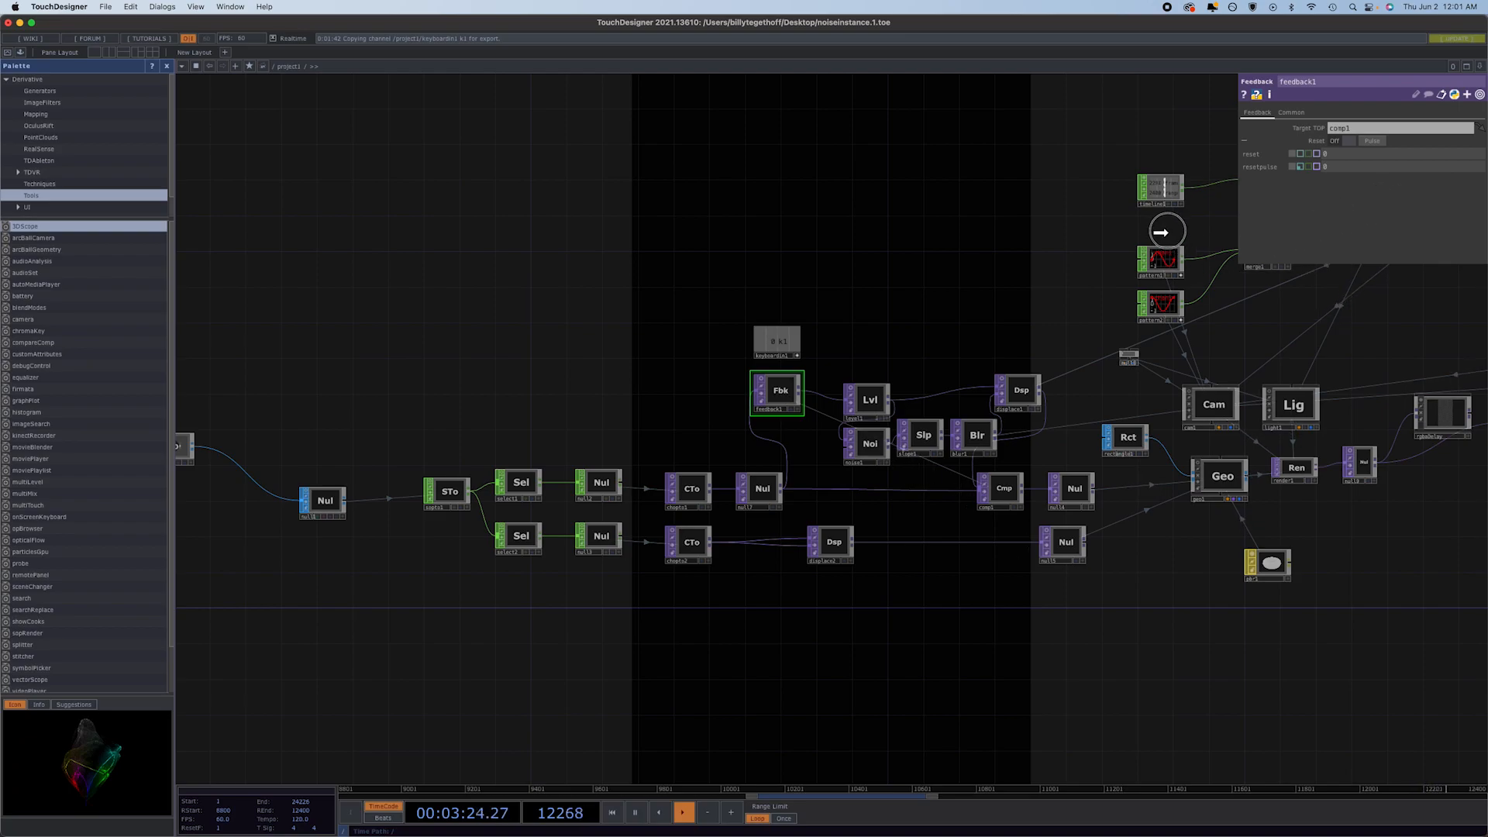
left_click(1300, 167)
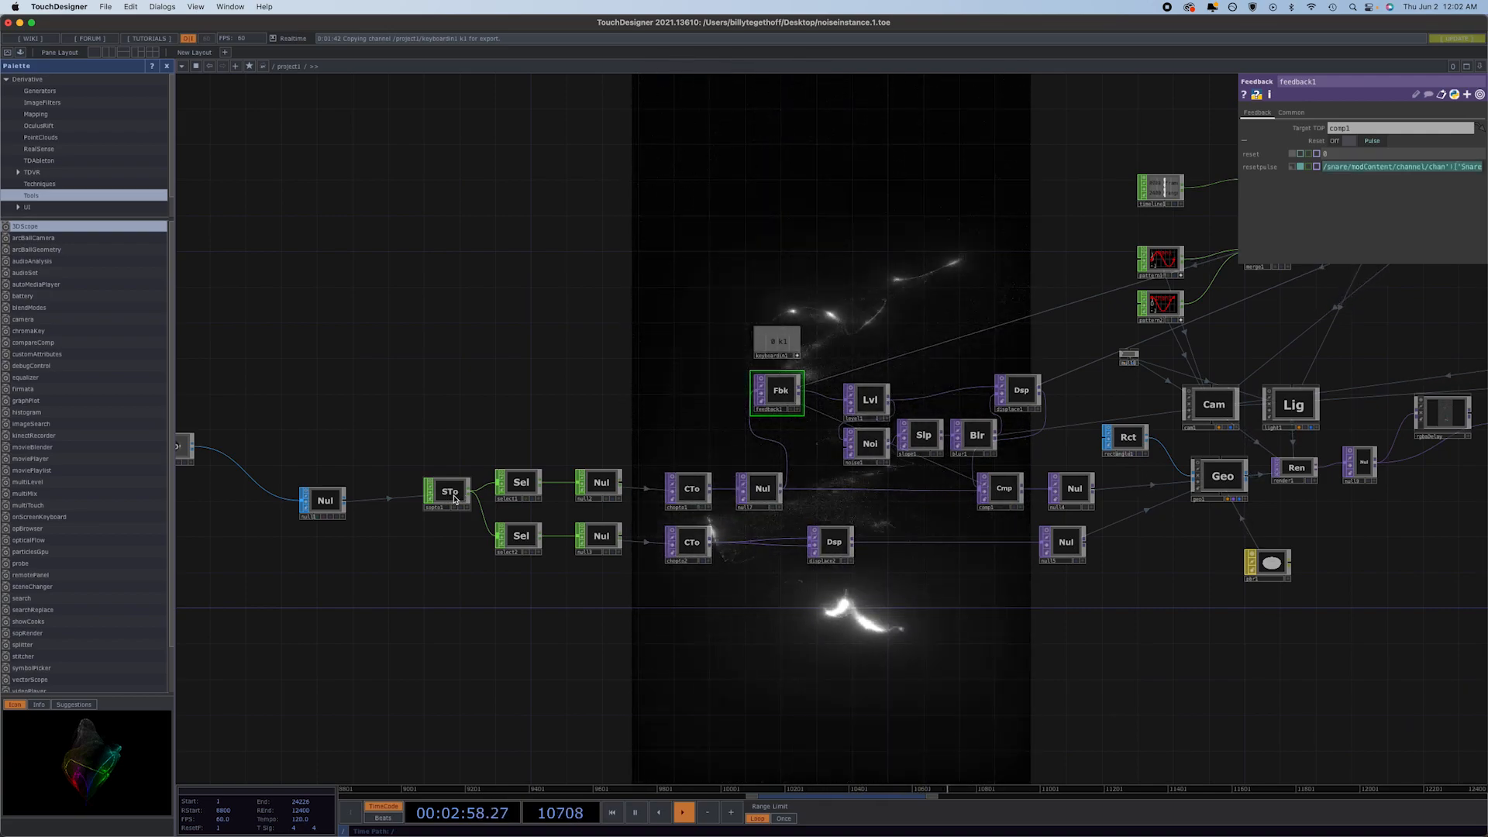
Examine the sopto1 operator's settings and its position and normal channels in the node viewer.
left_click(450, 496)
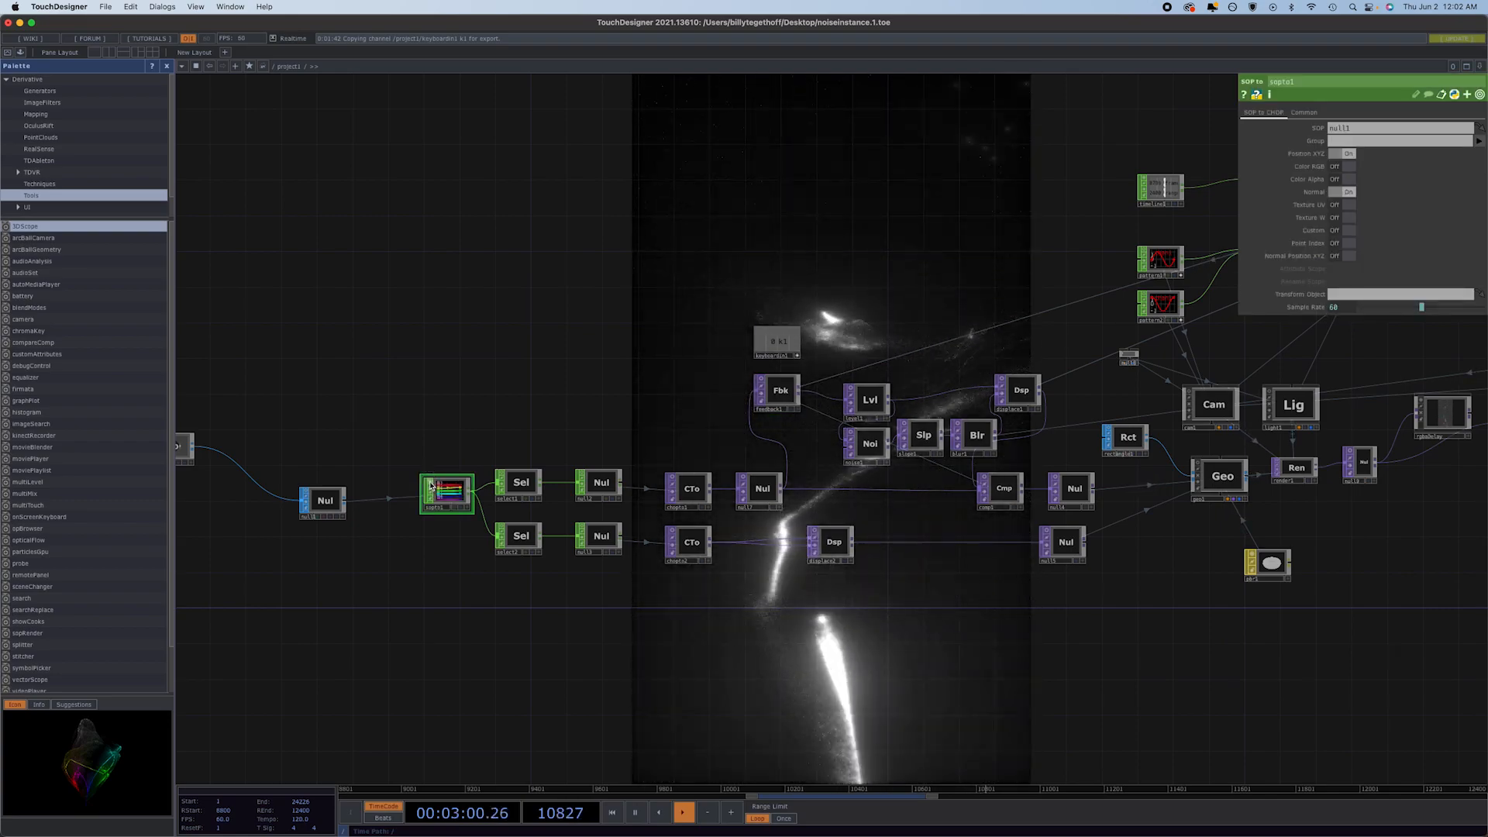
scroll(454, 495, "up", 5)
scroll(461, 492, "up", 2)
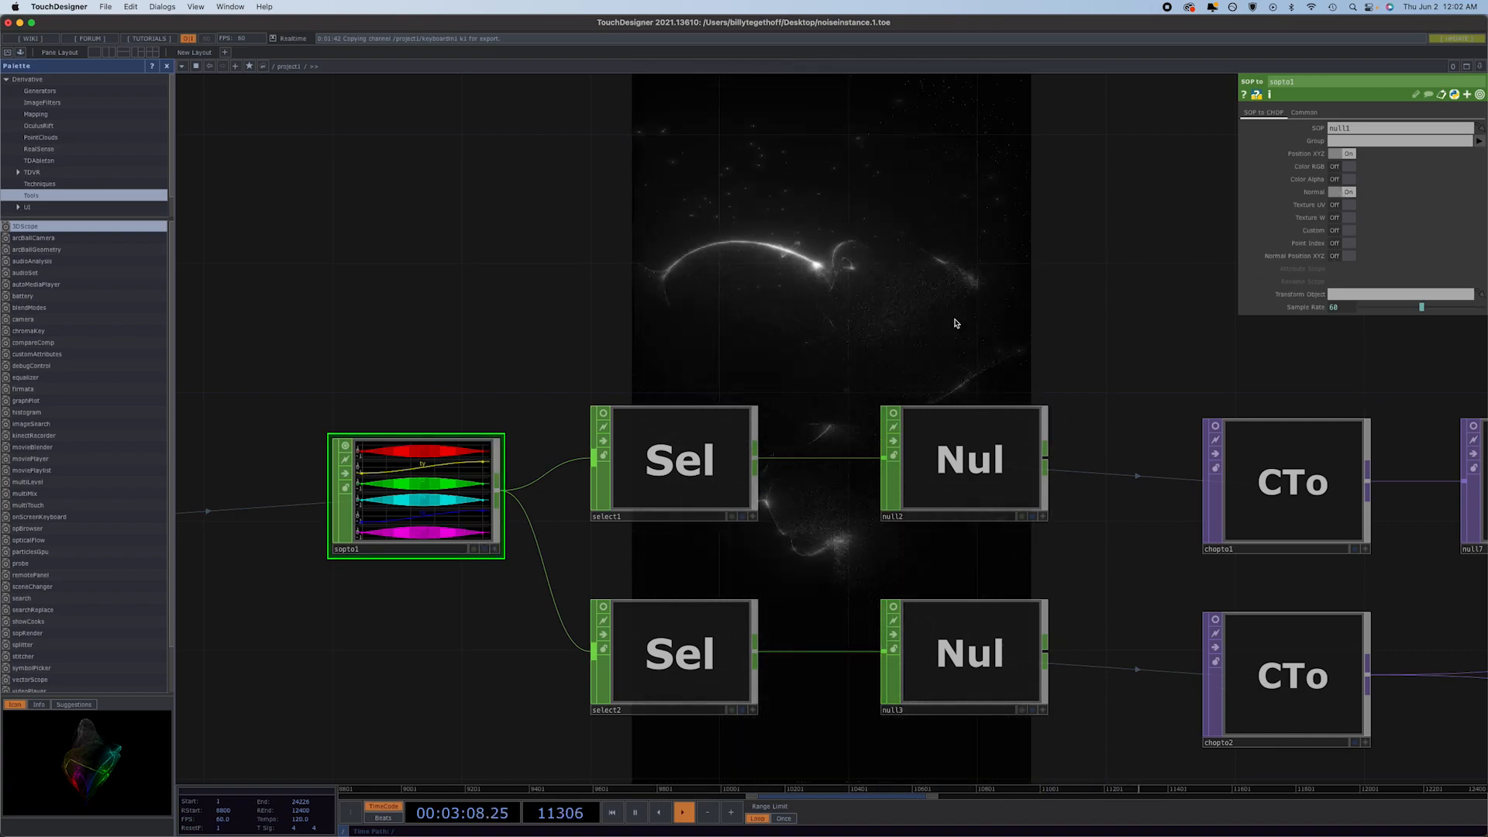
scroll(659, 424, "down", 5)
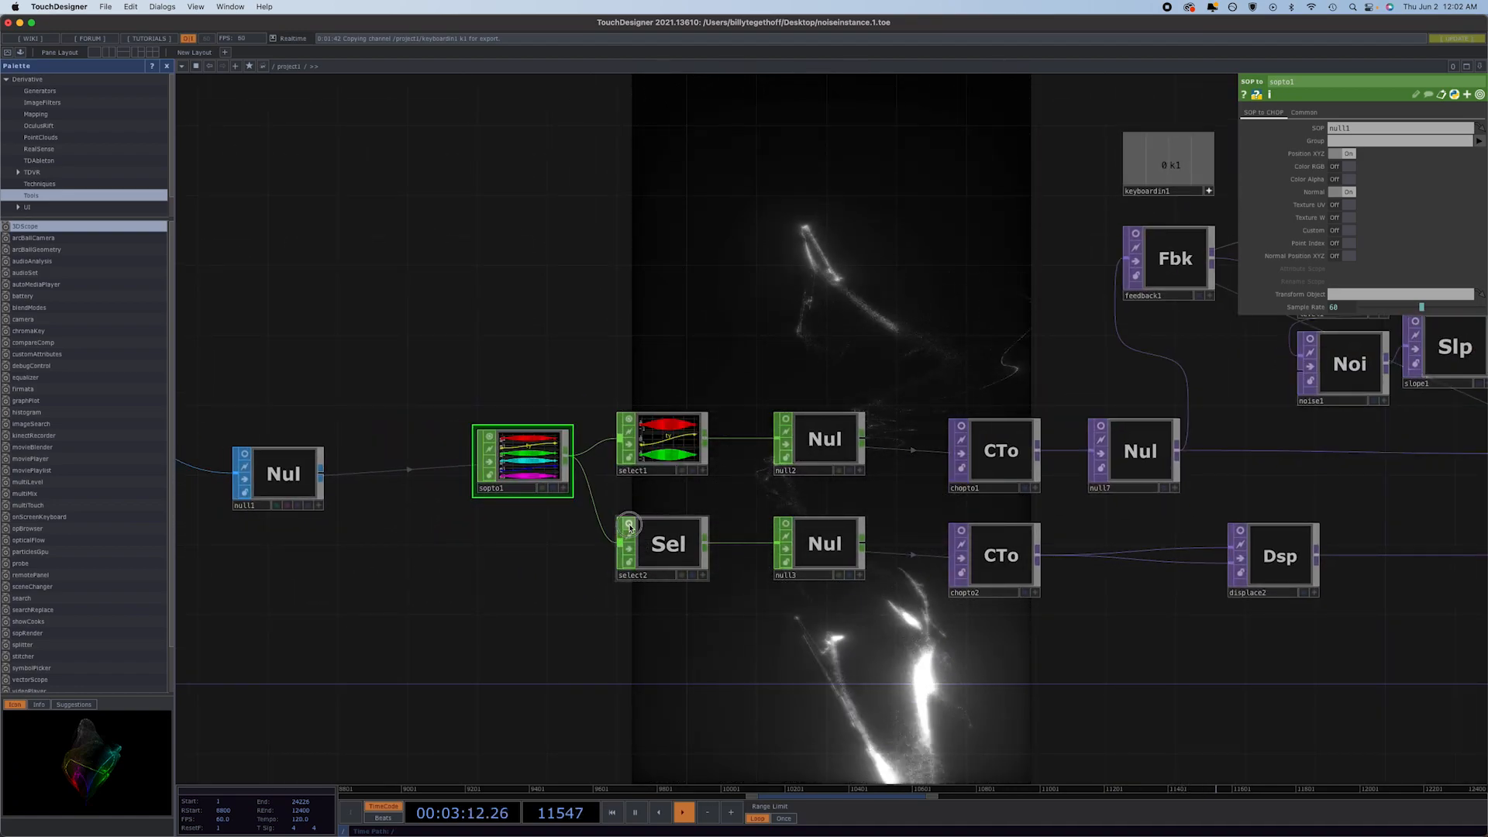
Compare the select1 and select2 operators' channel name settings and their channels in the node viewers.
left_click(658, 446)
scroll(658, 446, "up", 3)
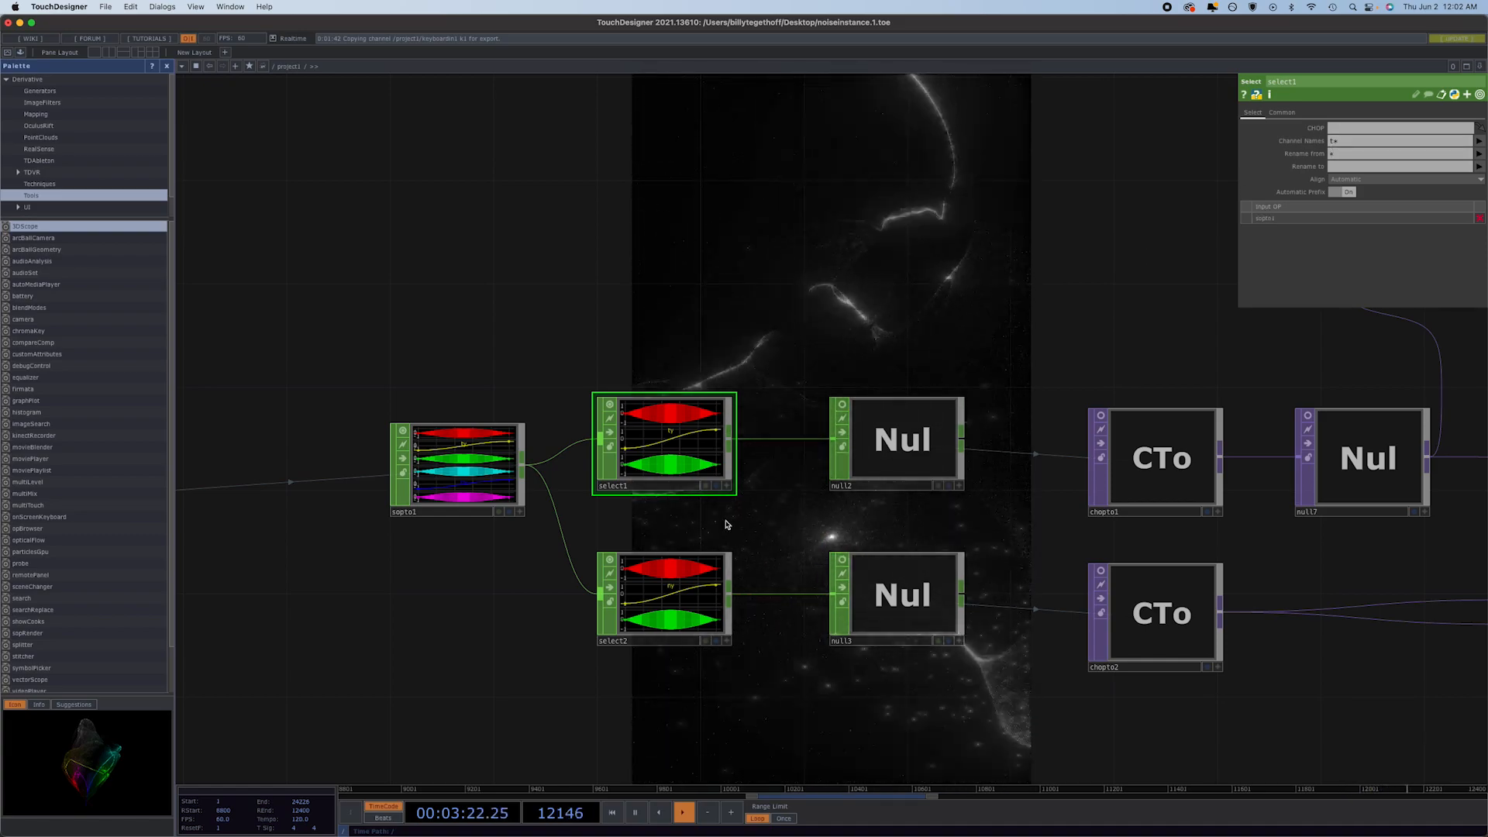
left_click(673, 597)
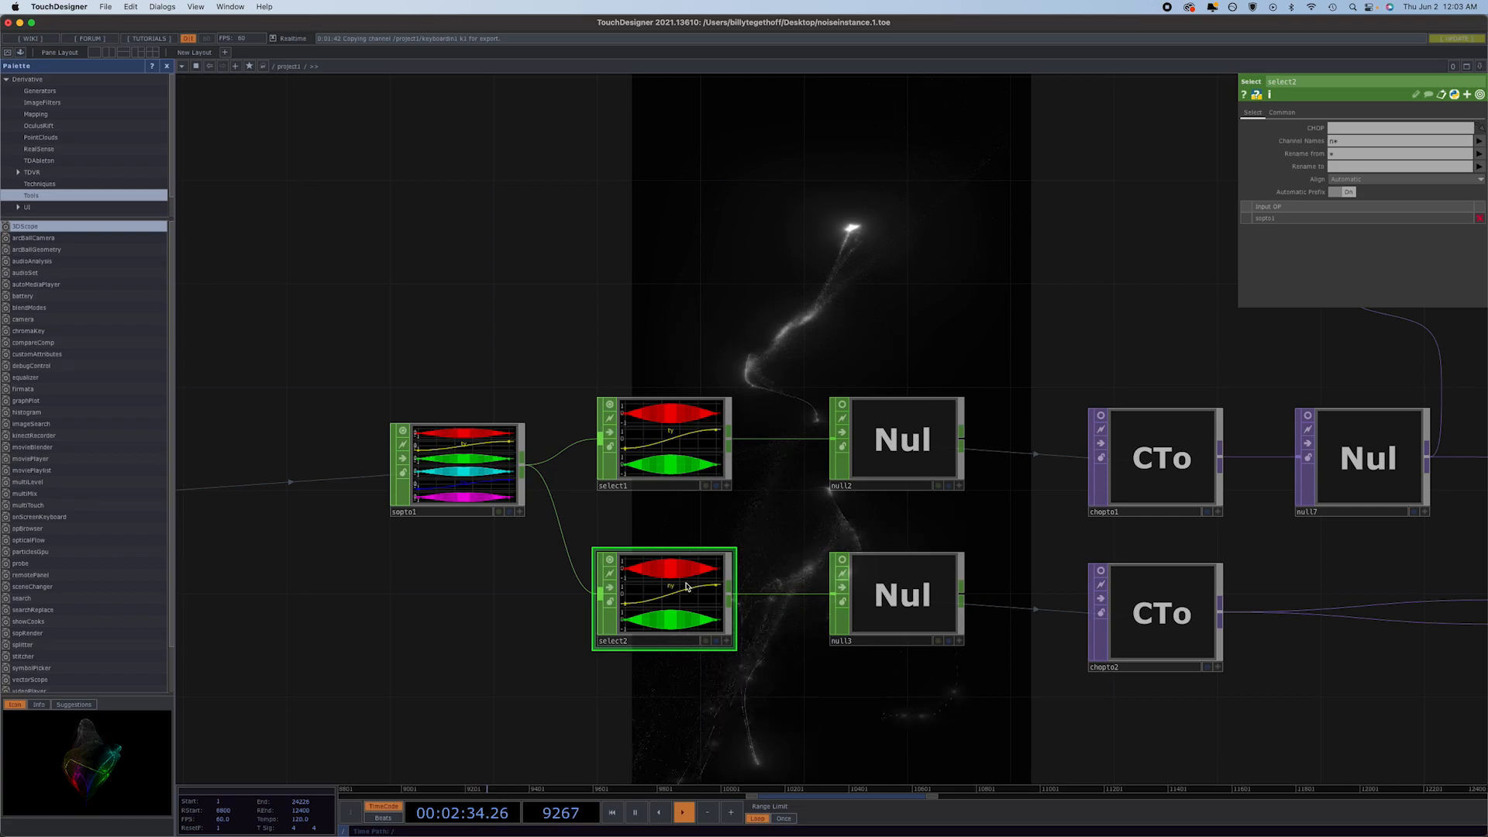
Turn off the node viewers of select2, select1 and sopto1.
left_click(609, 561)
left_click(609, 405)
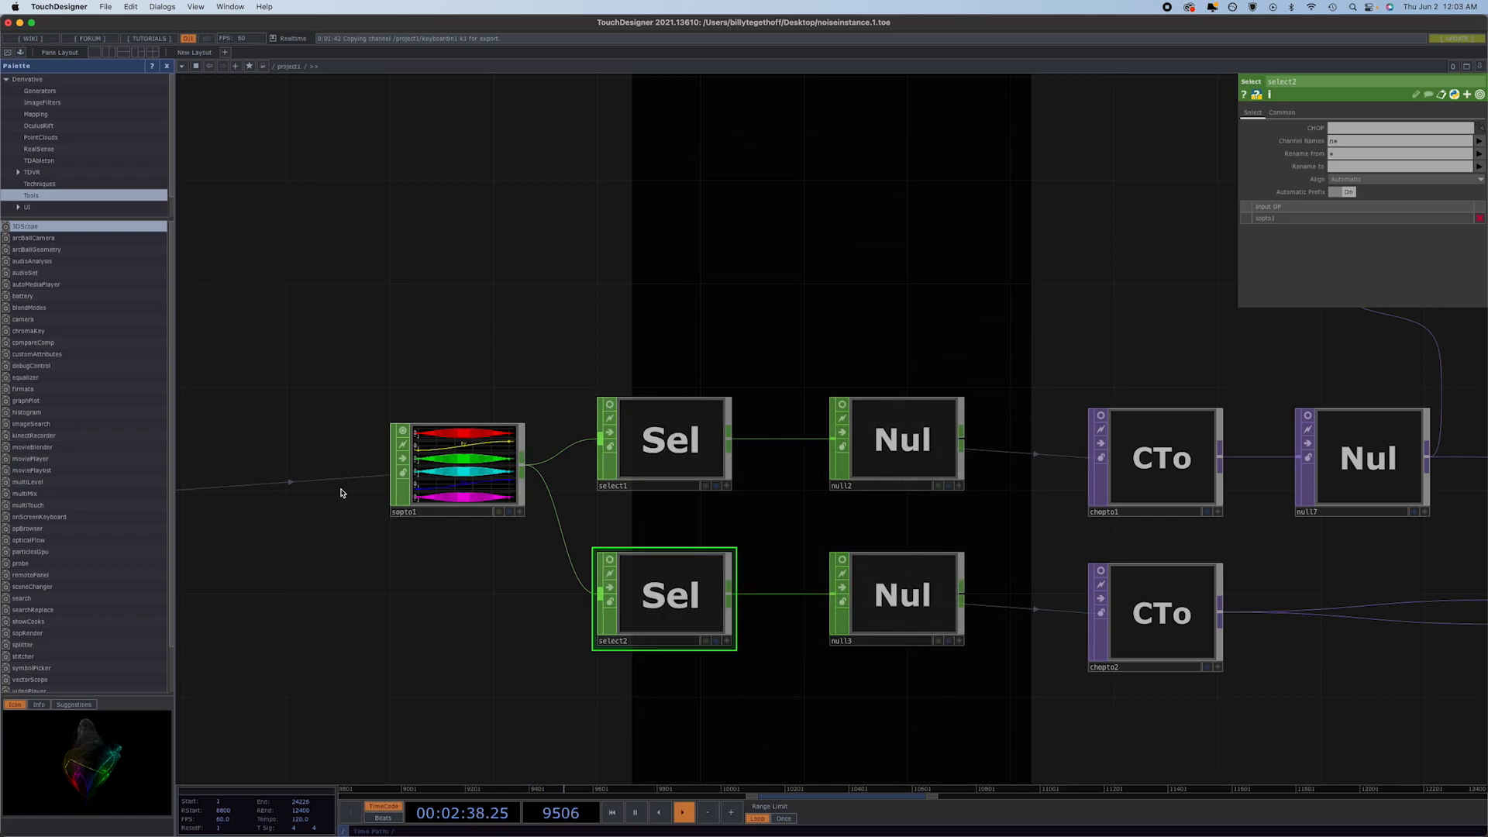
left_click(402, 430)
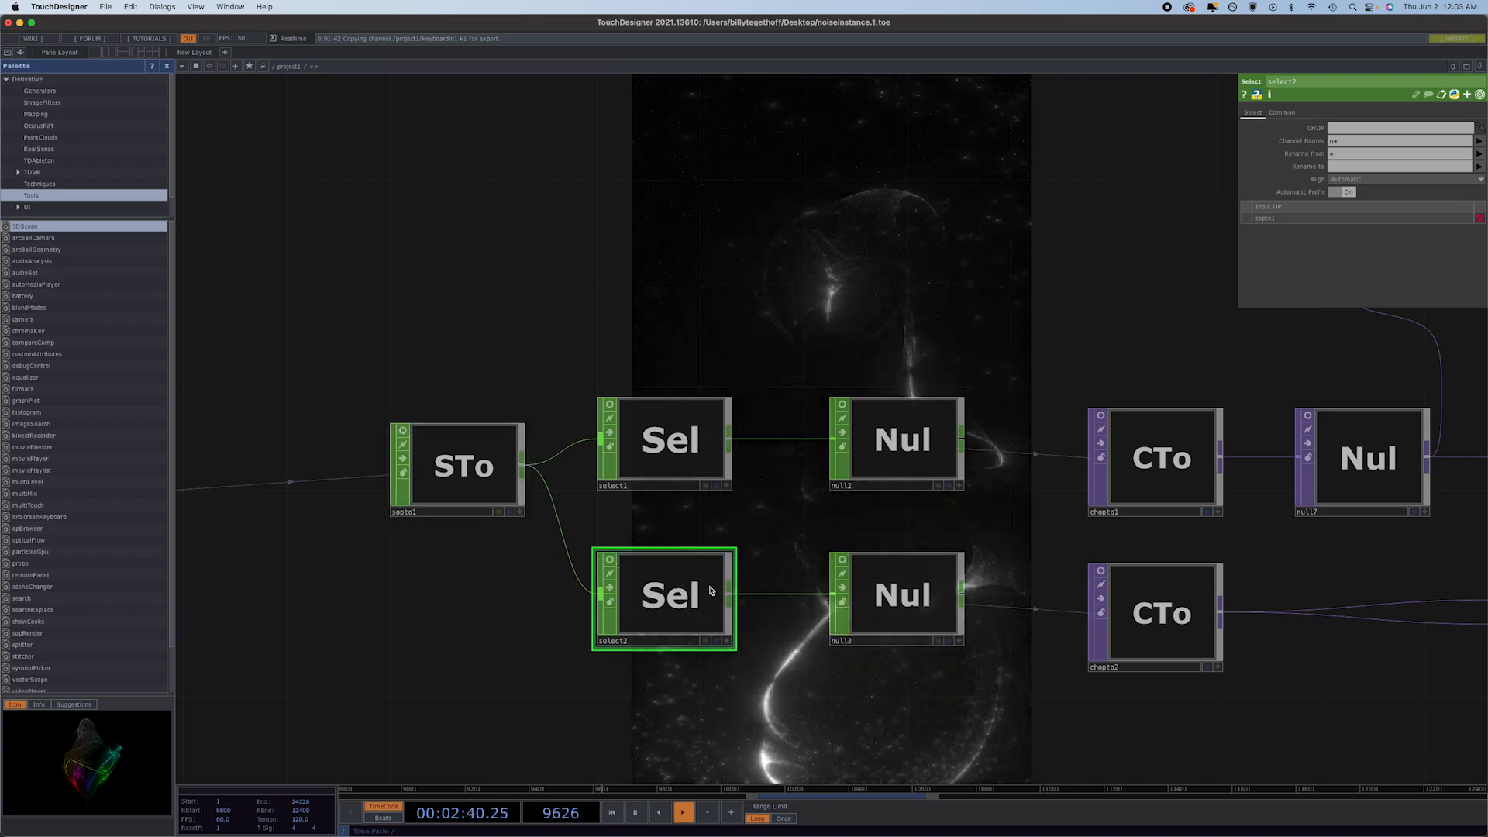
Move null4 closer to geo1 and place comp1 directly beside null4.
left_click_drag(932, 534, 648, 527)
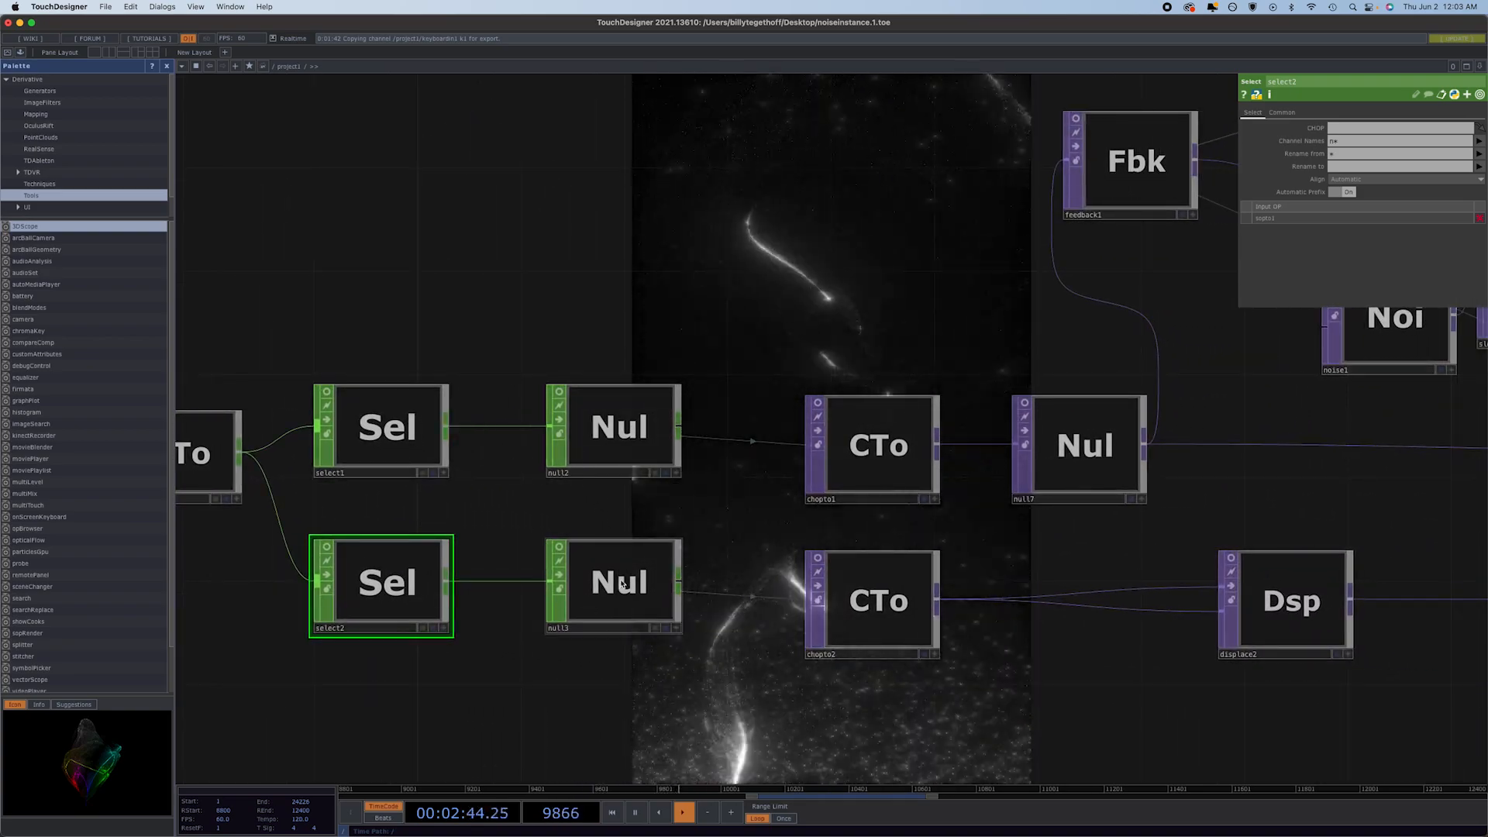
mouse_move(469, 609)
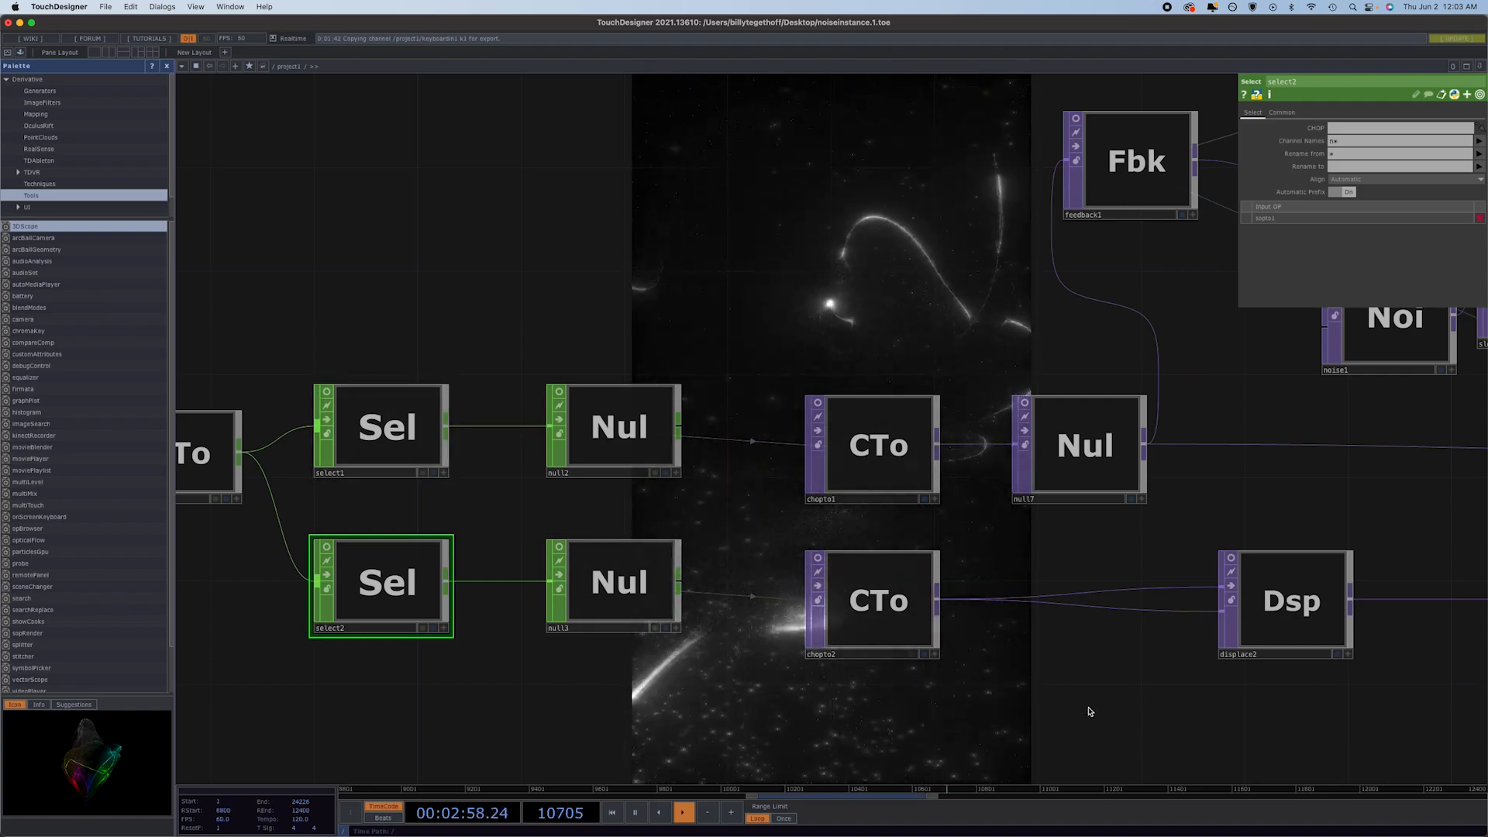
left_click_drag(1085, 707, 641, 684)
scroll(642, 683, "down", 4)
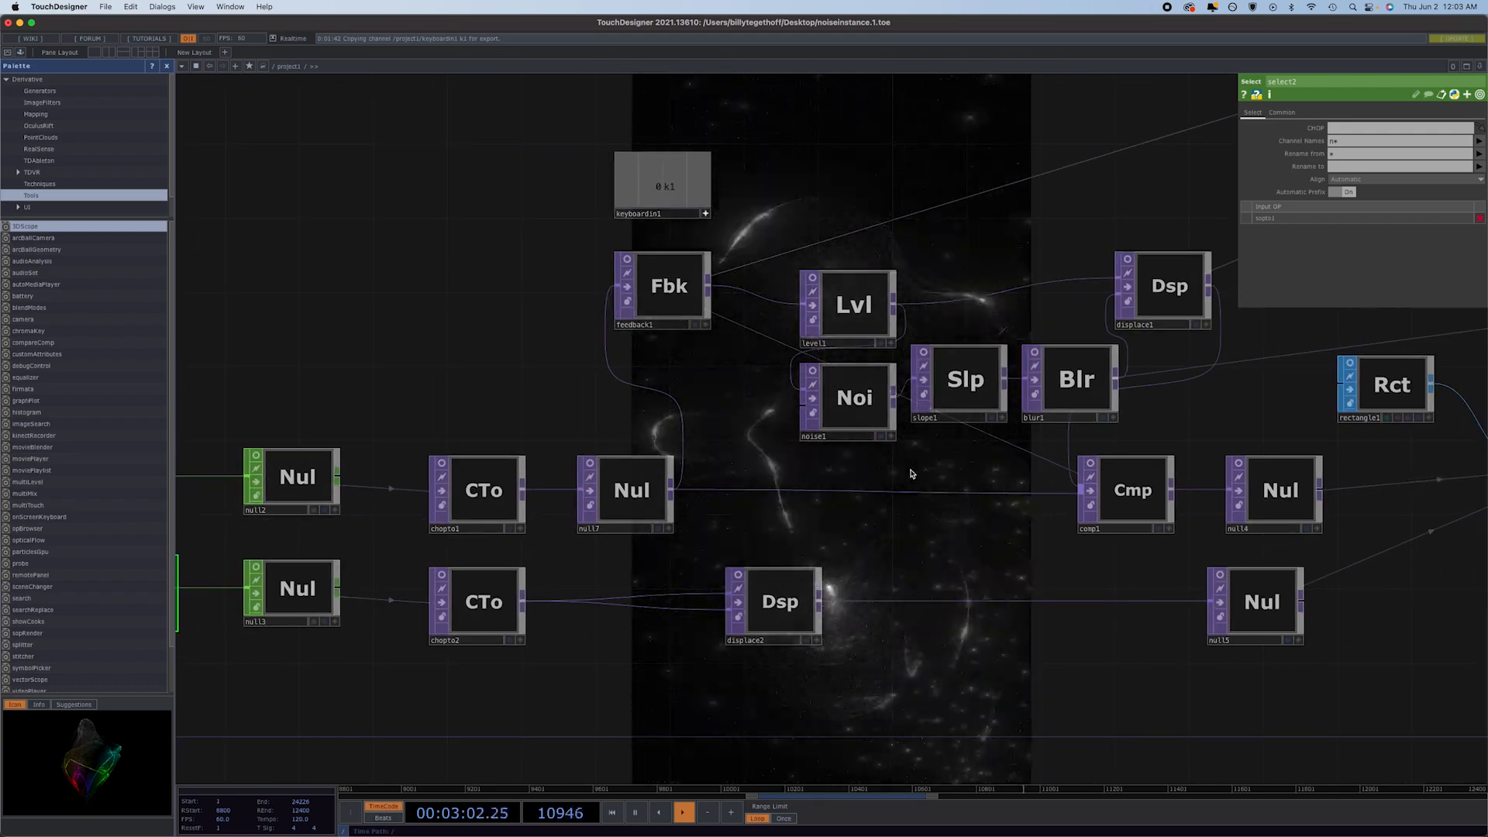
scroll(1065, 713, "down", 3)
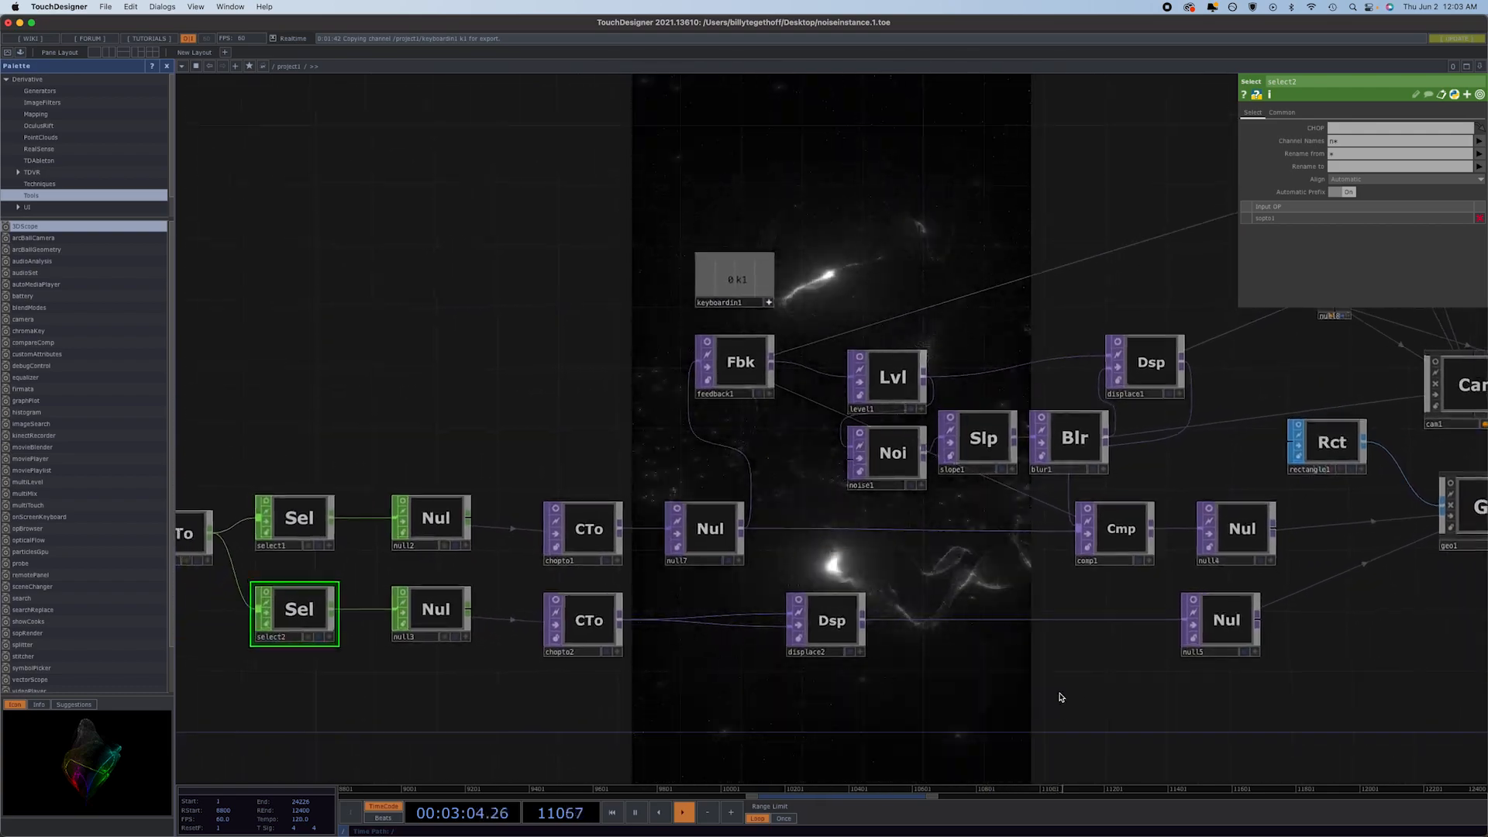
left_click_drag(1148, 671, 968, 647)
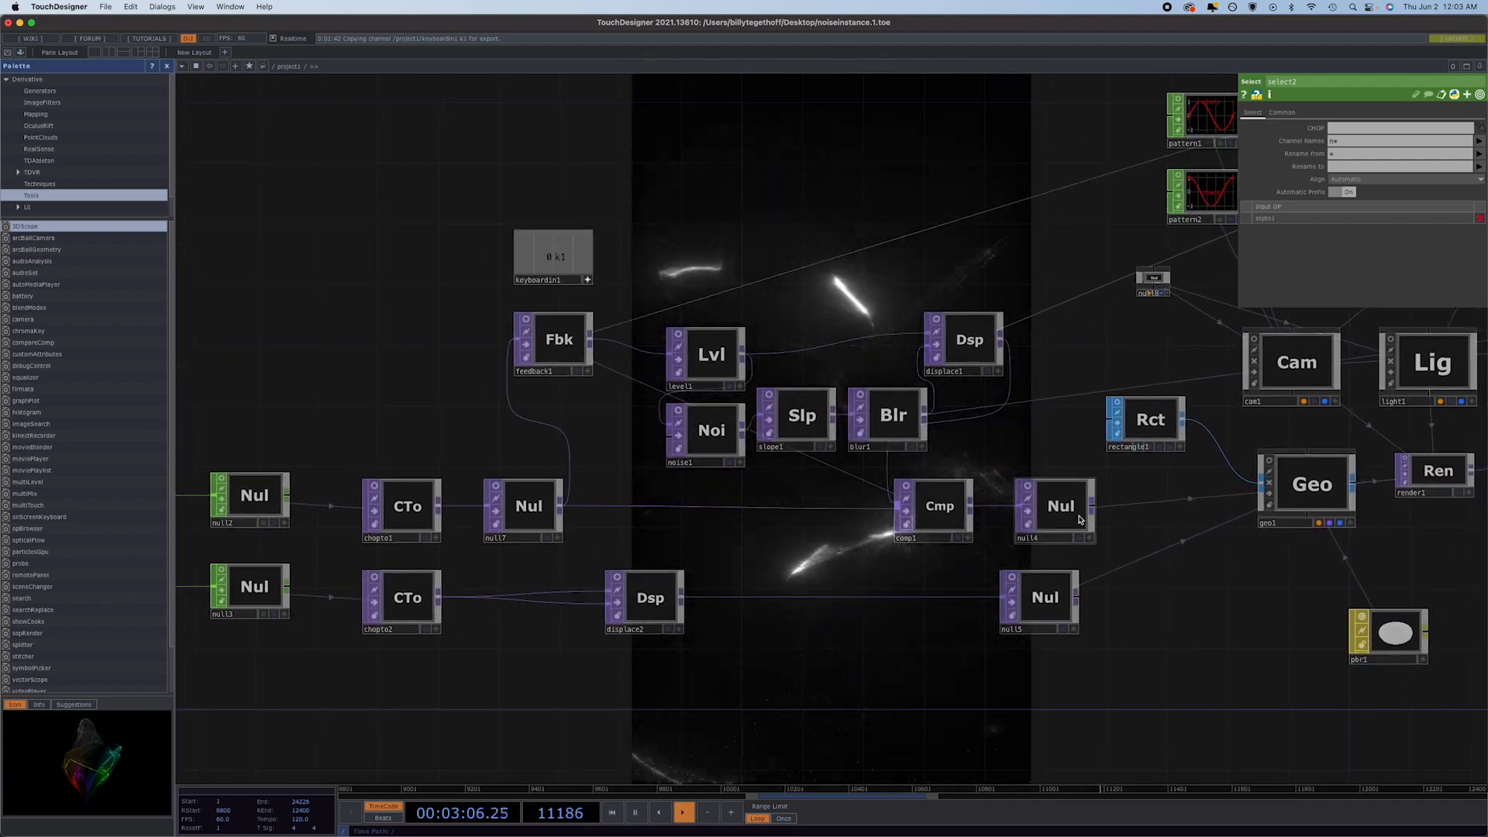
left_click_drag(1060, 504, 1131, 510)
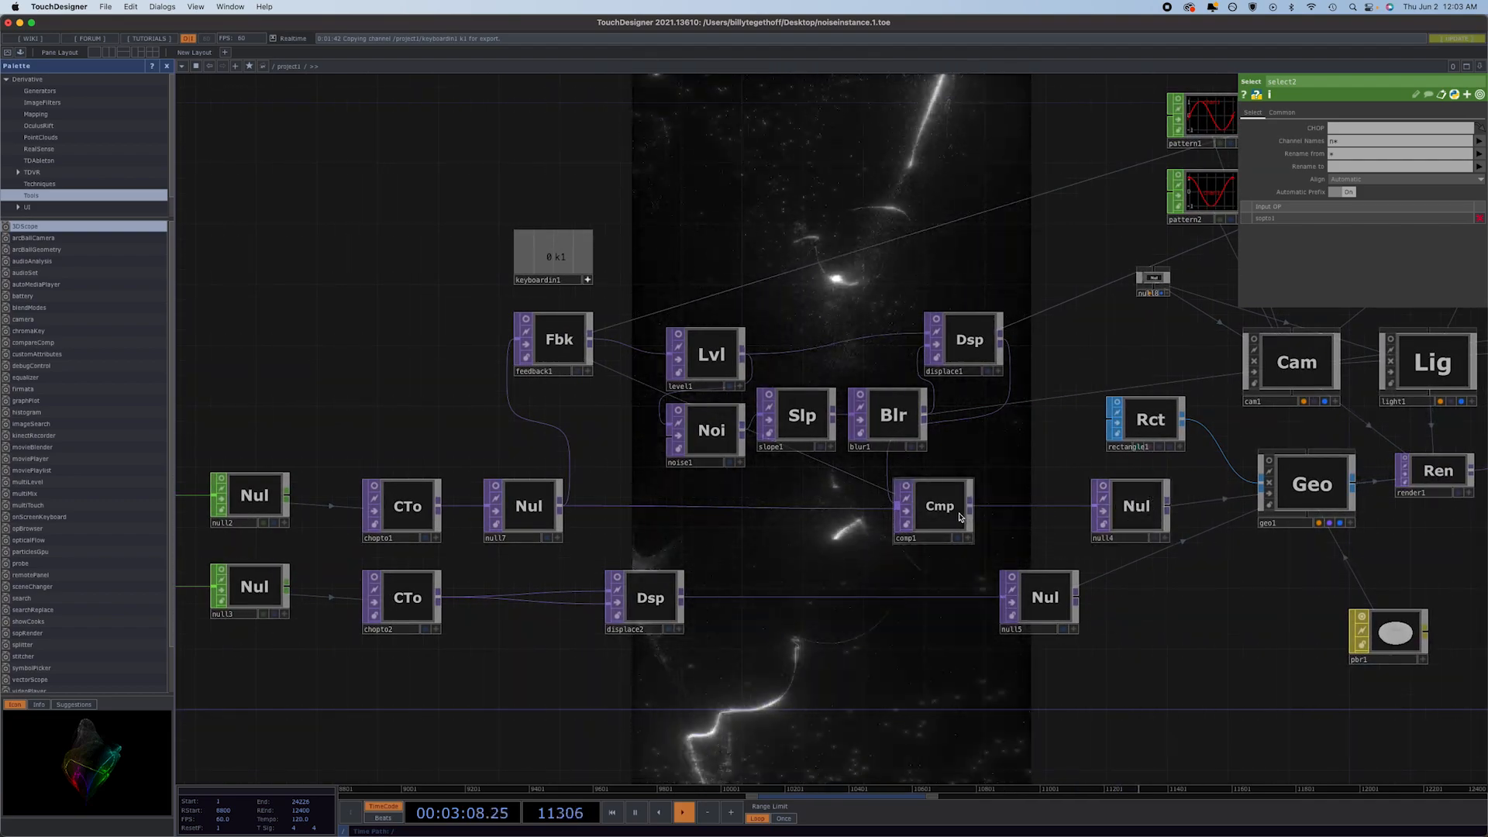
left_click_drag(959, 517, 1013, 511)
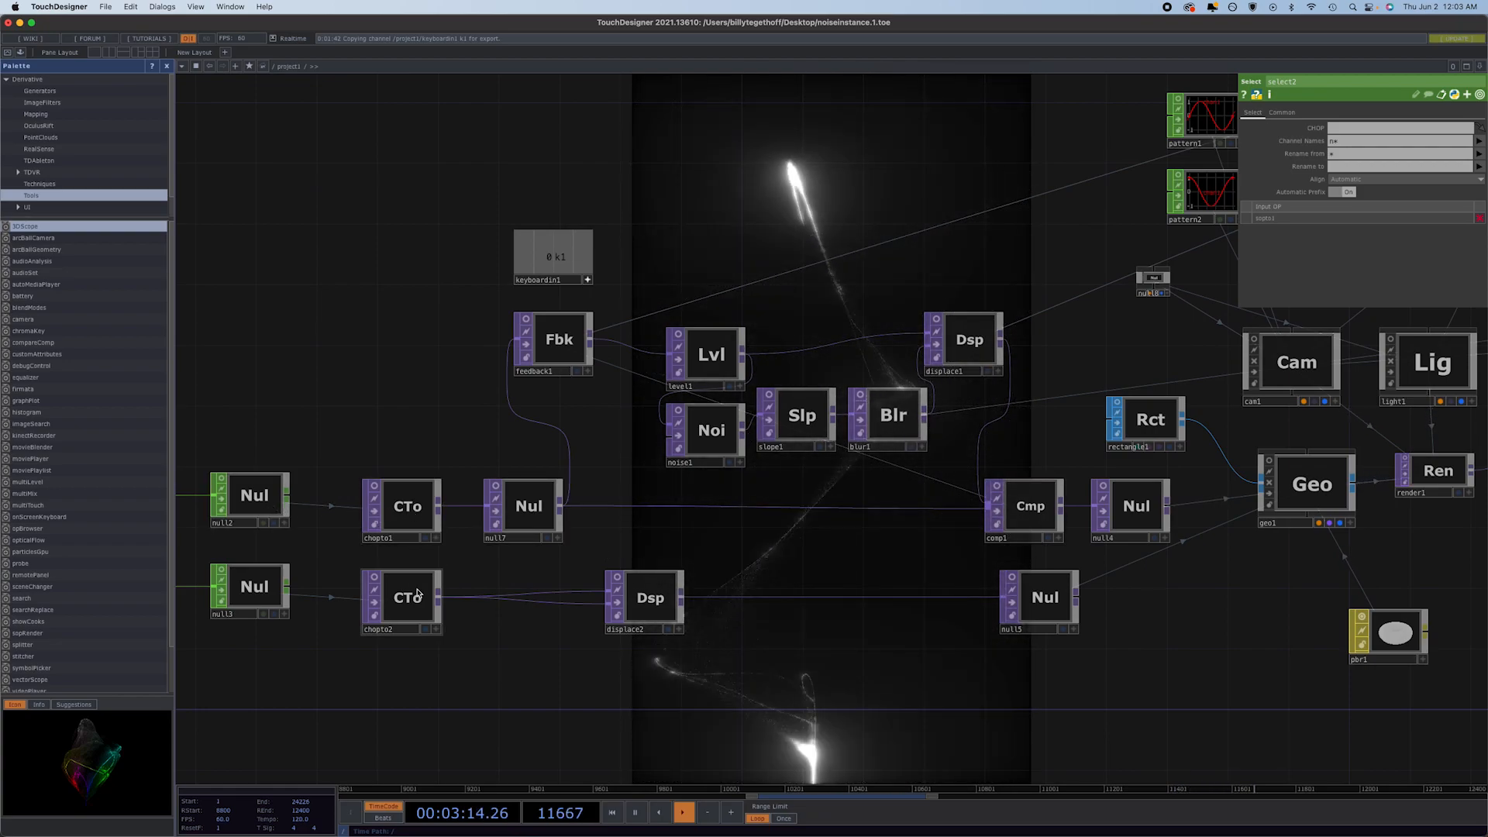
Review the source CHOP, data format and image layout settings of chopto1 and chopto2.
left_click(408, 490)
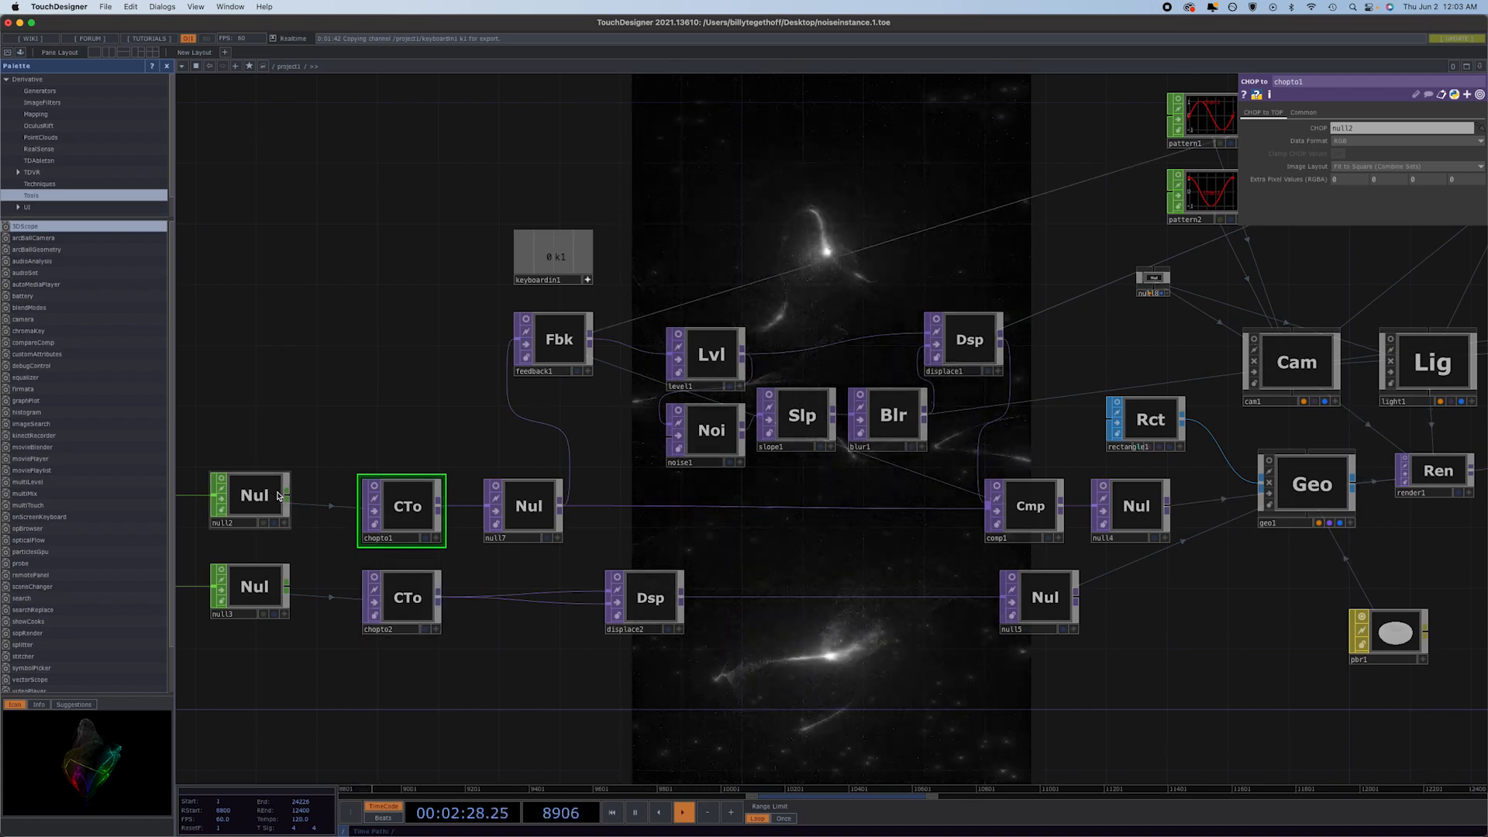
left_click(413, 616)
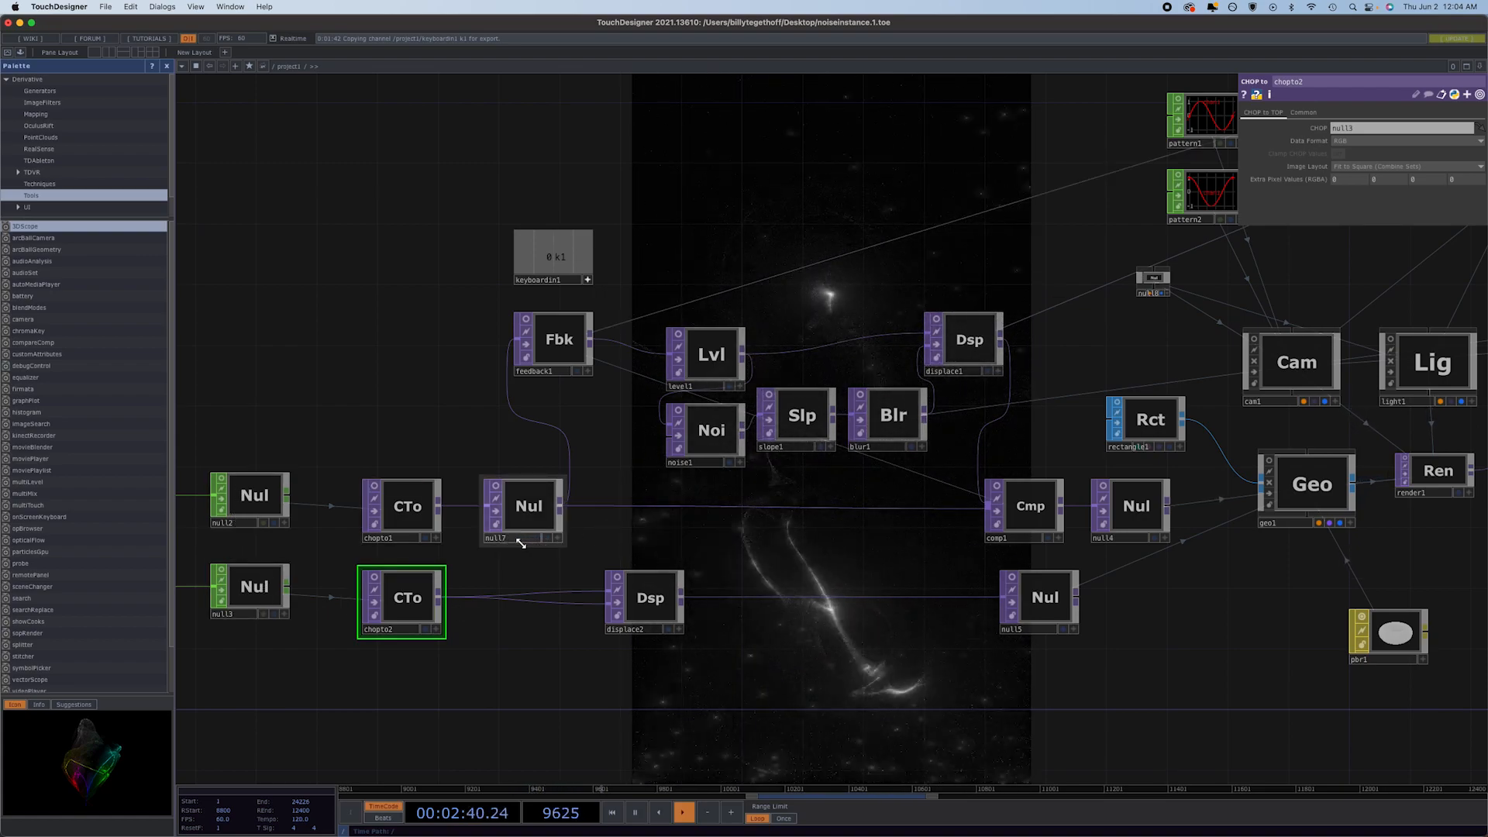
Move comp1 up out of the chain and connect null7 directly to null4, skipping the feedback network.
middle_click_drag(544, 551, 301, 556)
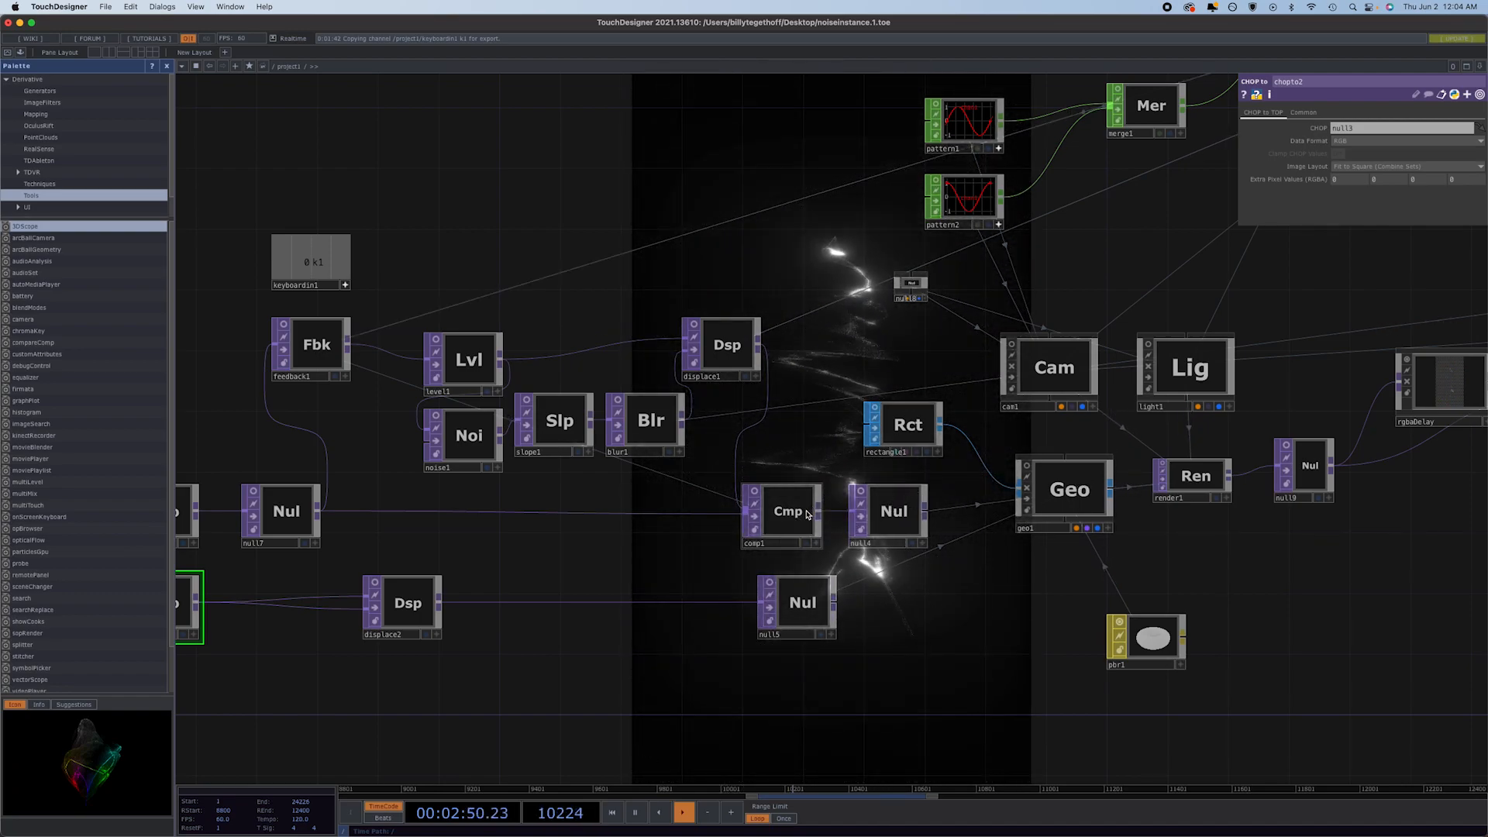
left_click_drag(792, 474, 791, 458)
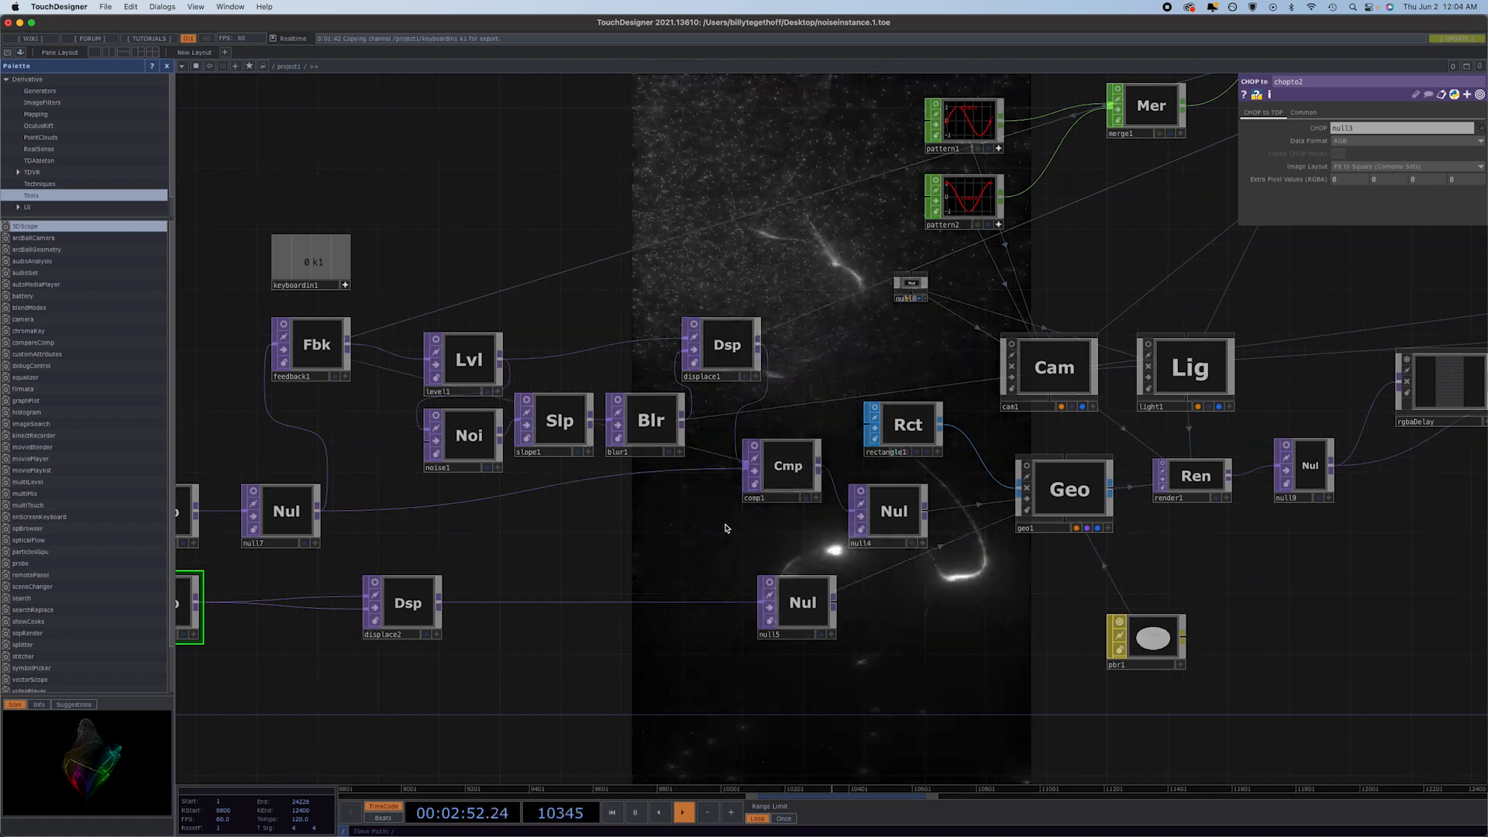
left_click_drag(321, 515, 843, 516)
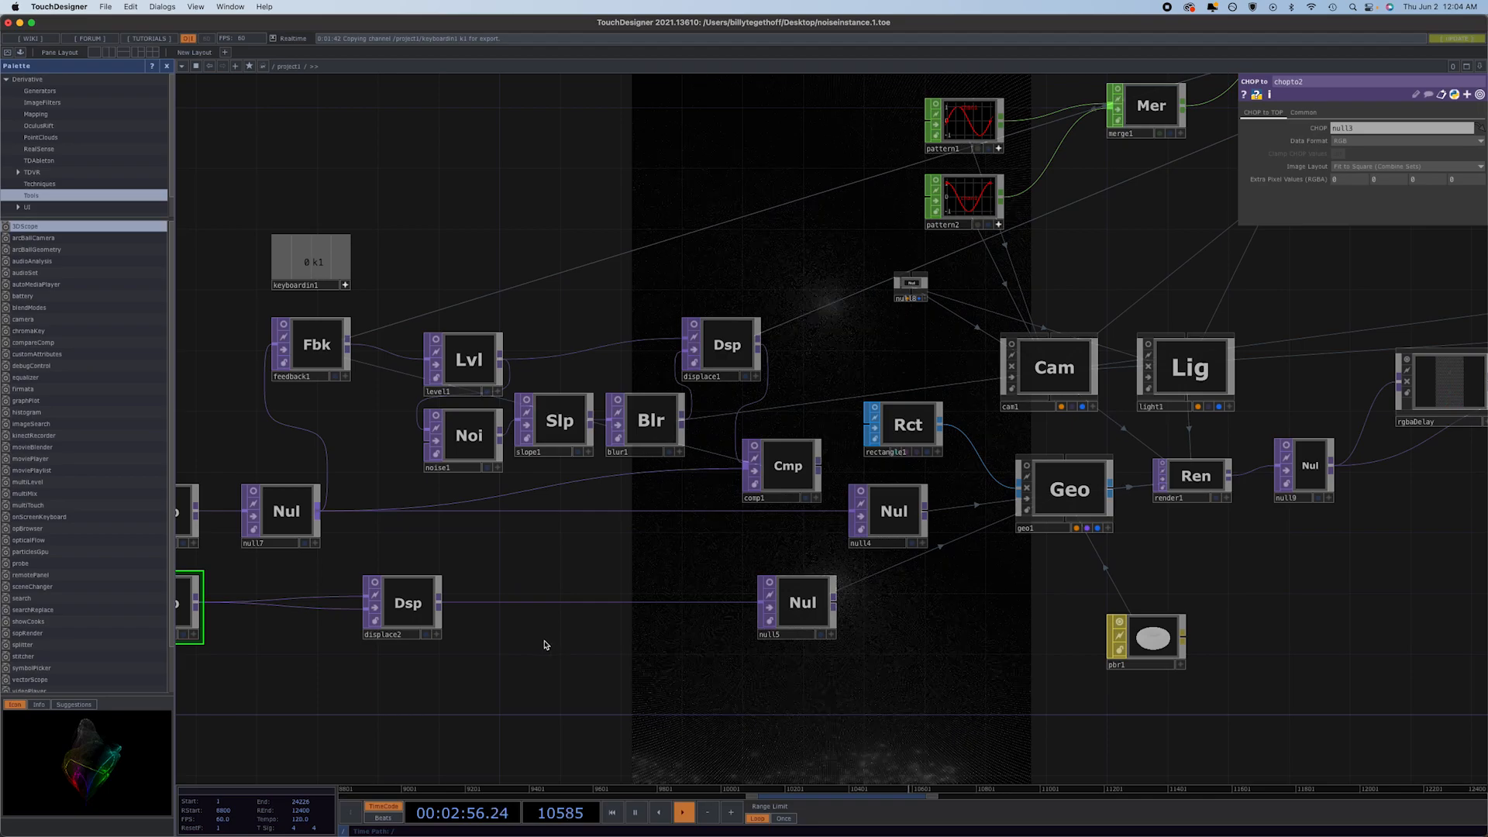
Move displace2 up out of the chain and connect chopto2 directly to null5.
left_click_drag(401, 603, 403, 572)
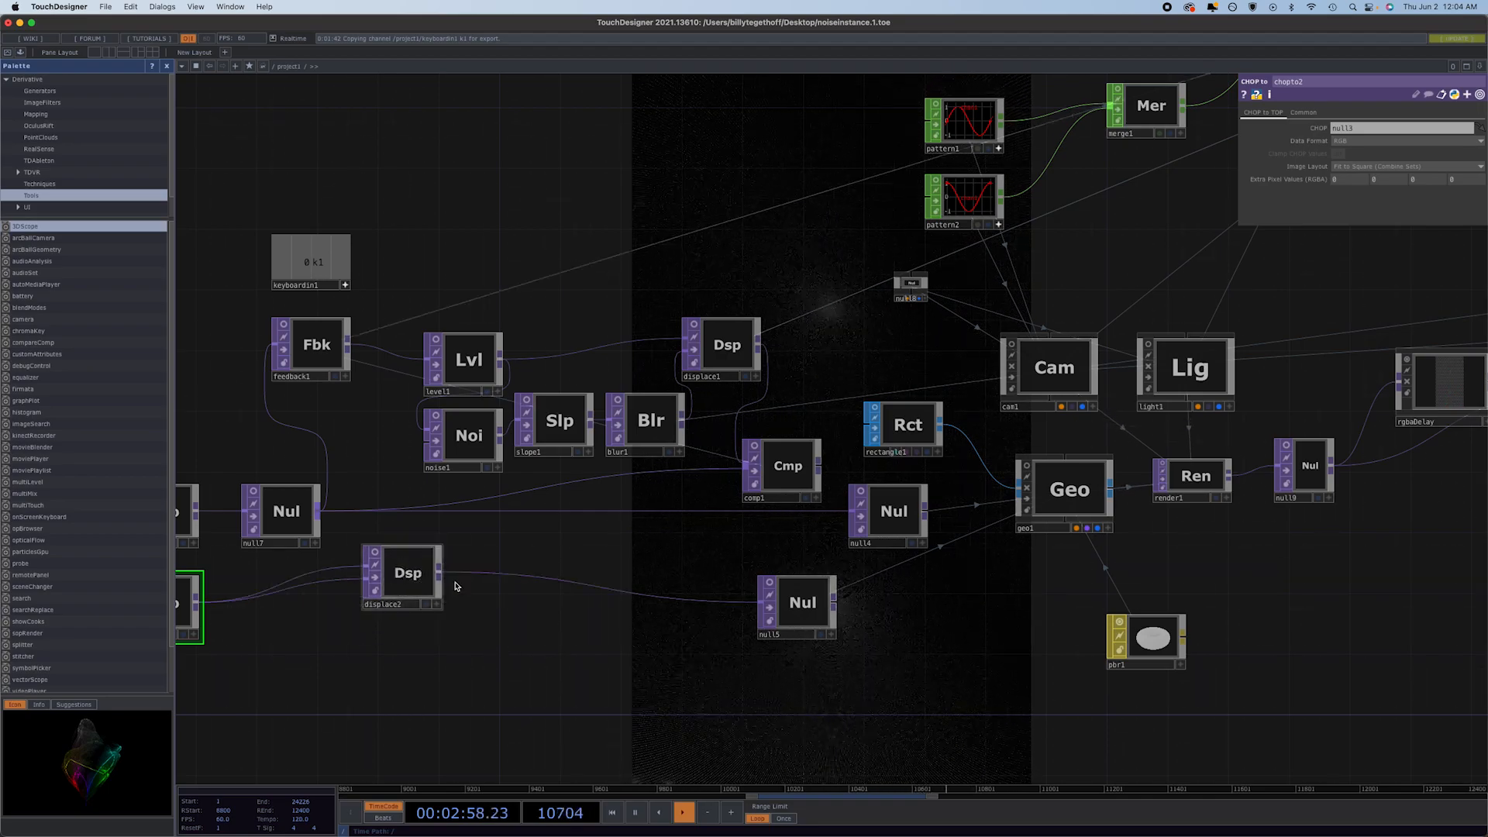
middle_click_drag(205, 608, 381, 665)
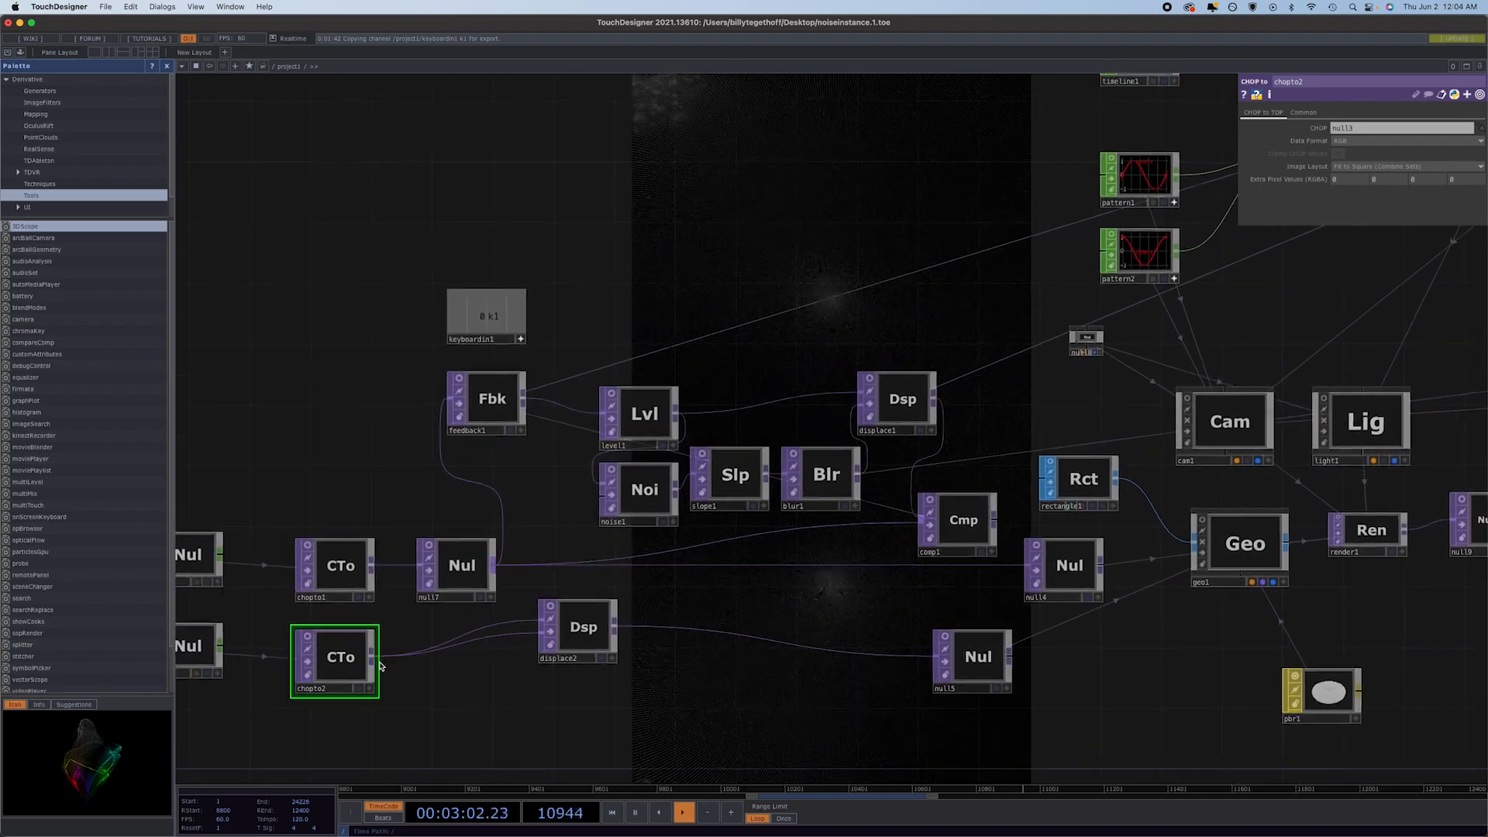
left_click(722, 632)
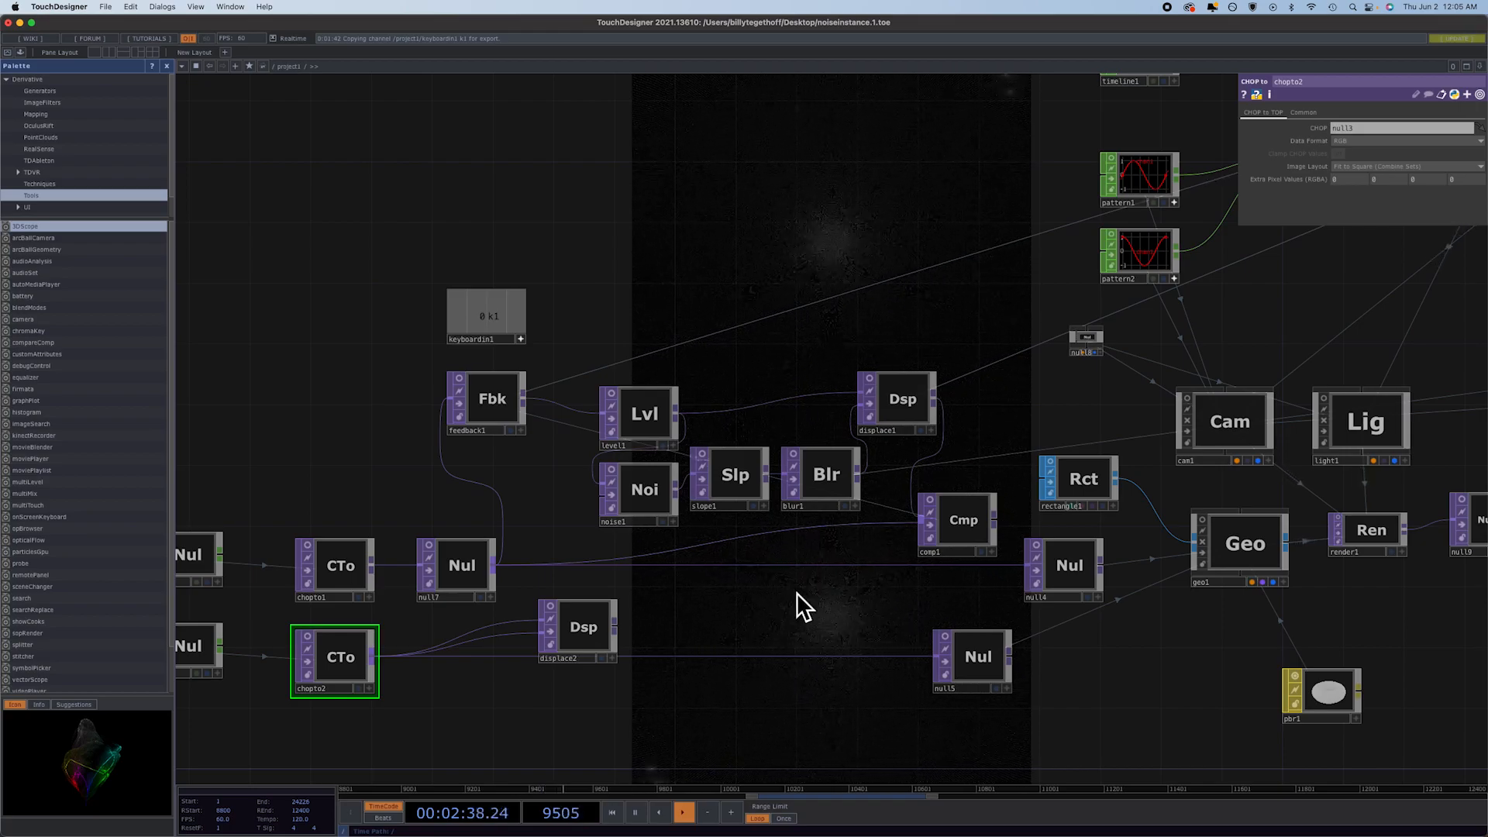
Expand cam1's Translate parameter and switch X, Y and Z to constant values of 0.
left_click(1237, 427)
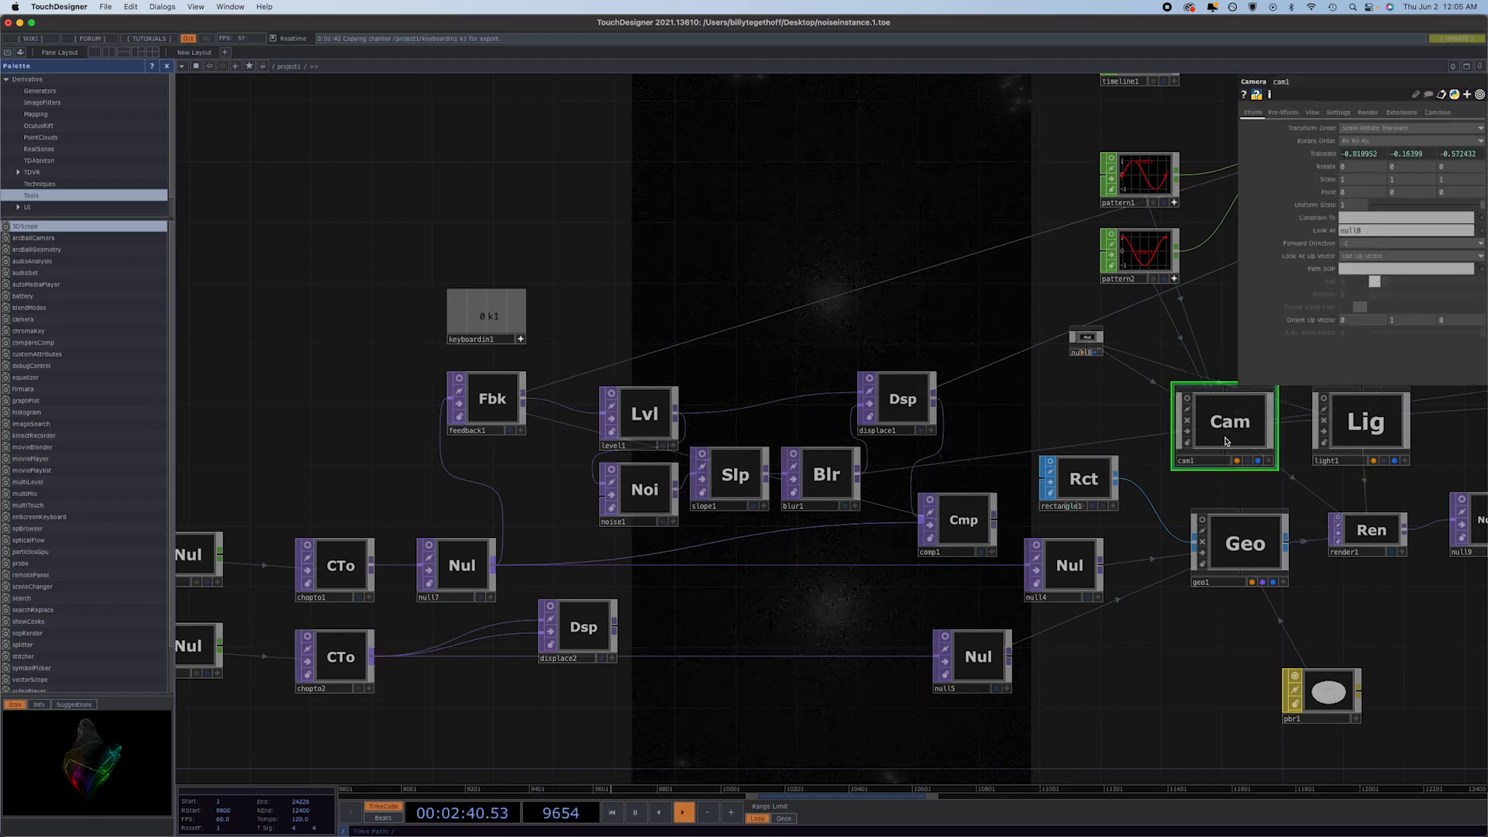
left_click(1320, 154)
left_click(1292, 179)
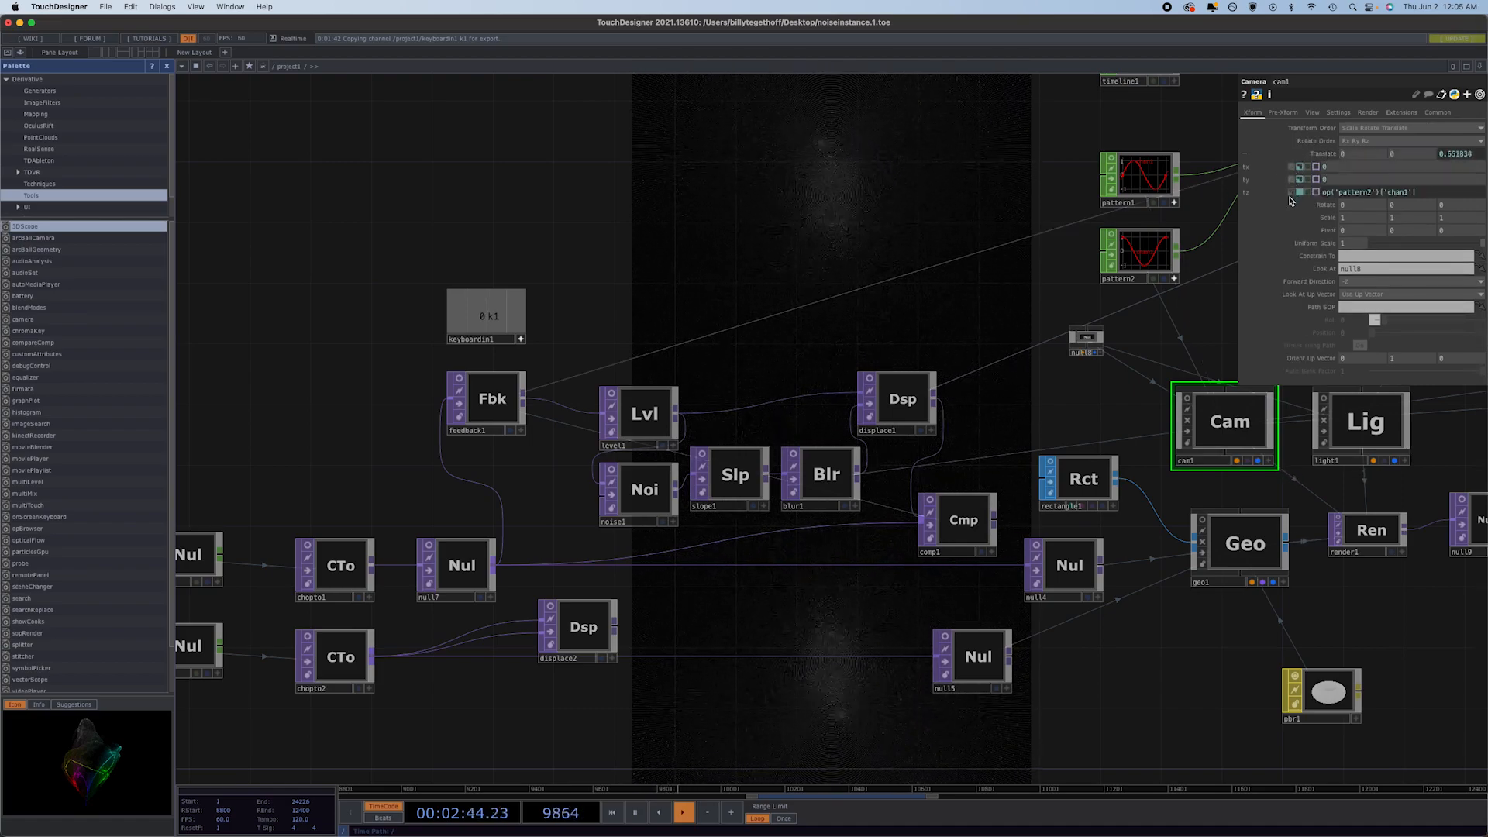
left_click(1292, 192)
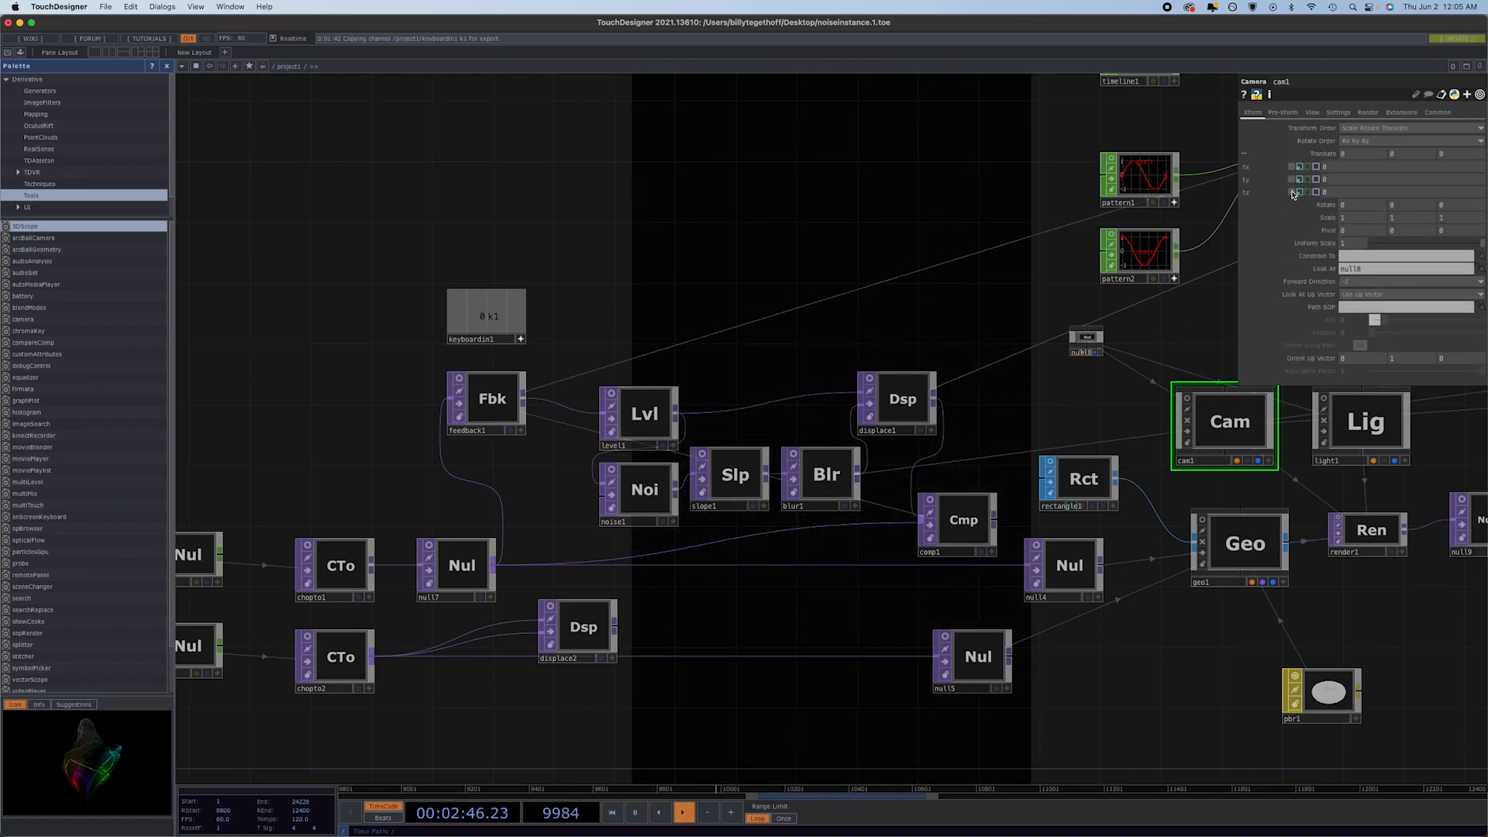
Expand light1's Translate parameter and switch X and Z to constant values of 0 and 10.
left_click(1372, 426)
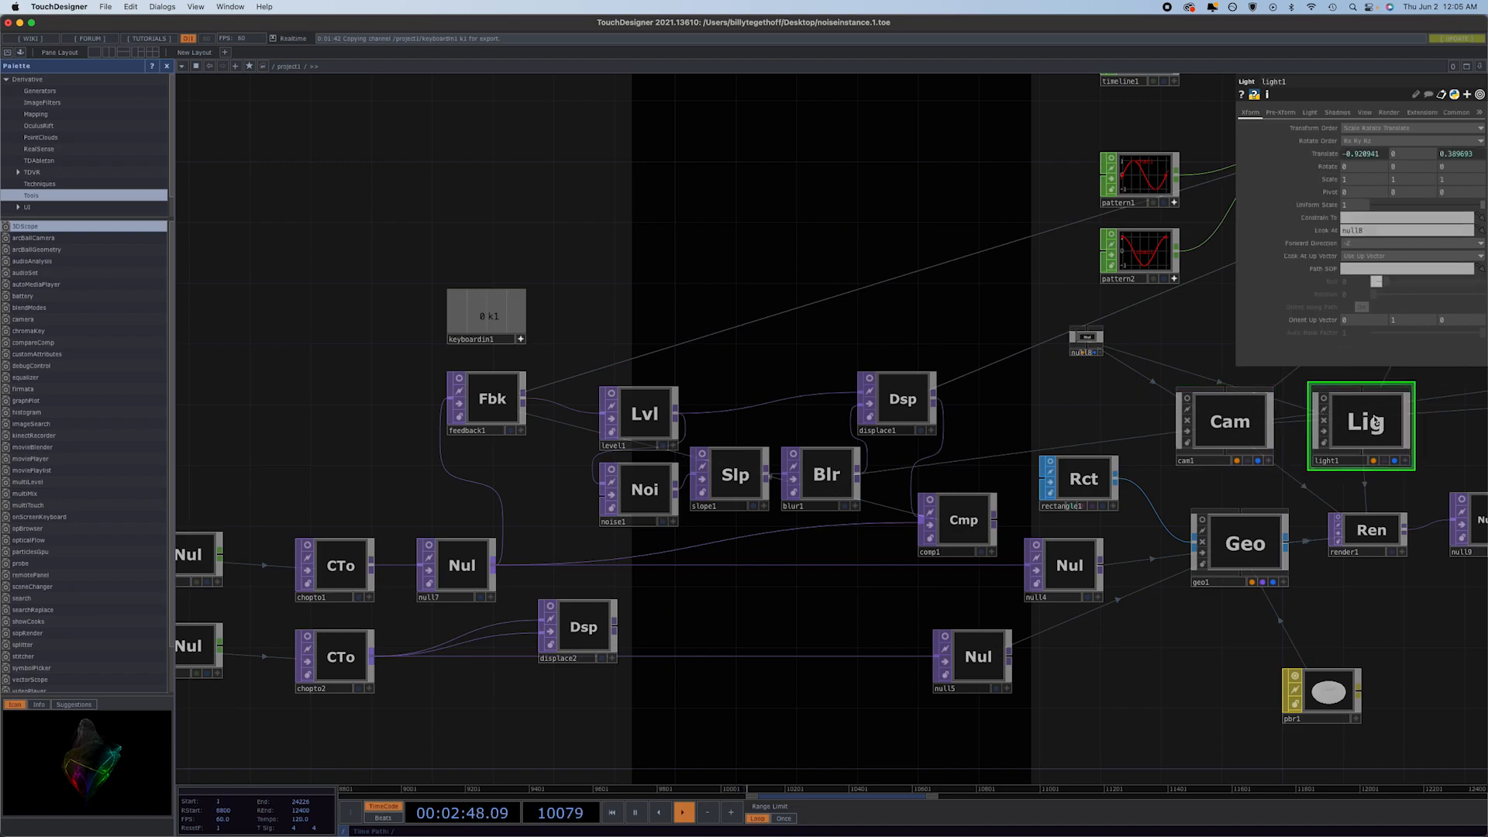
left_click(1323, 154)
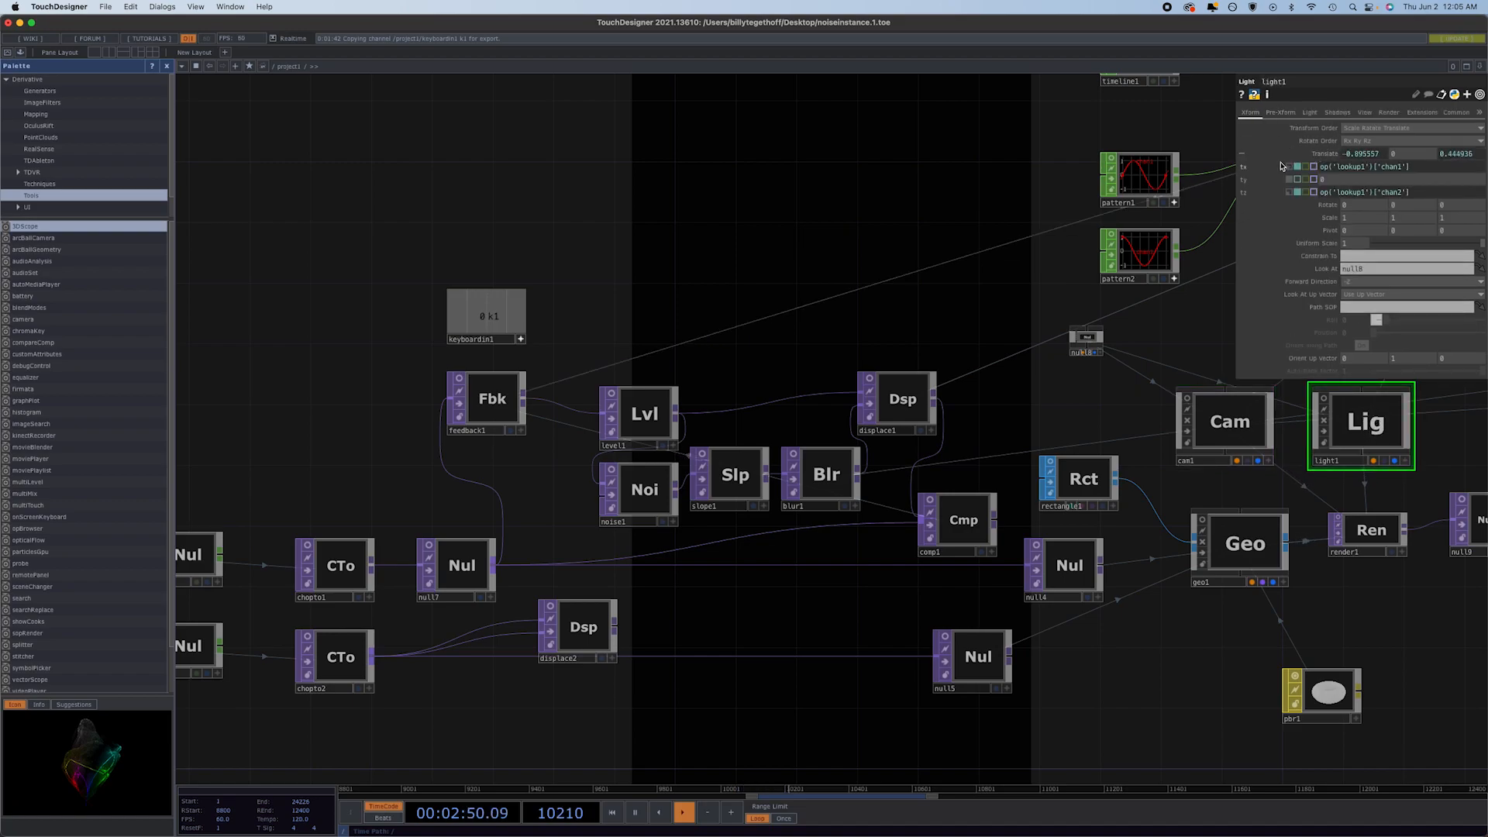
left_click(1291, 167)
left_click(1291, 193)
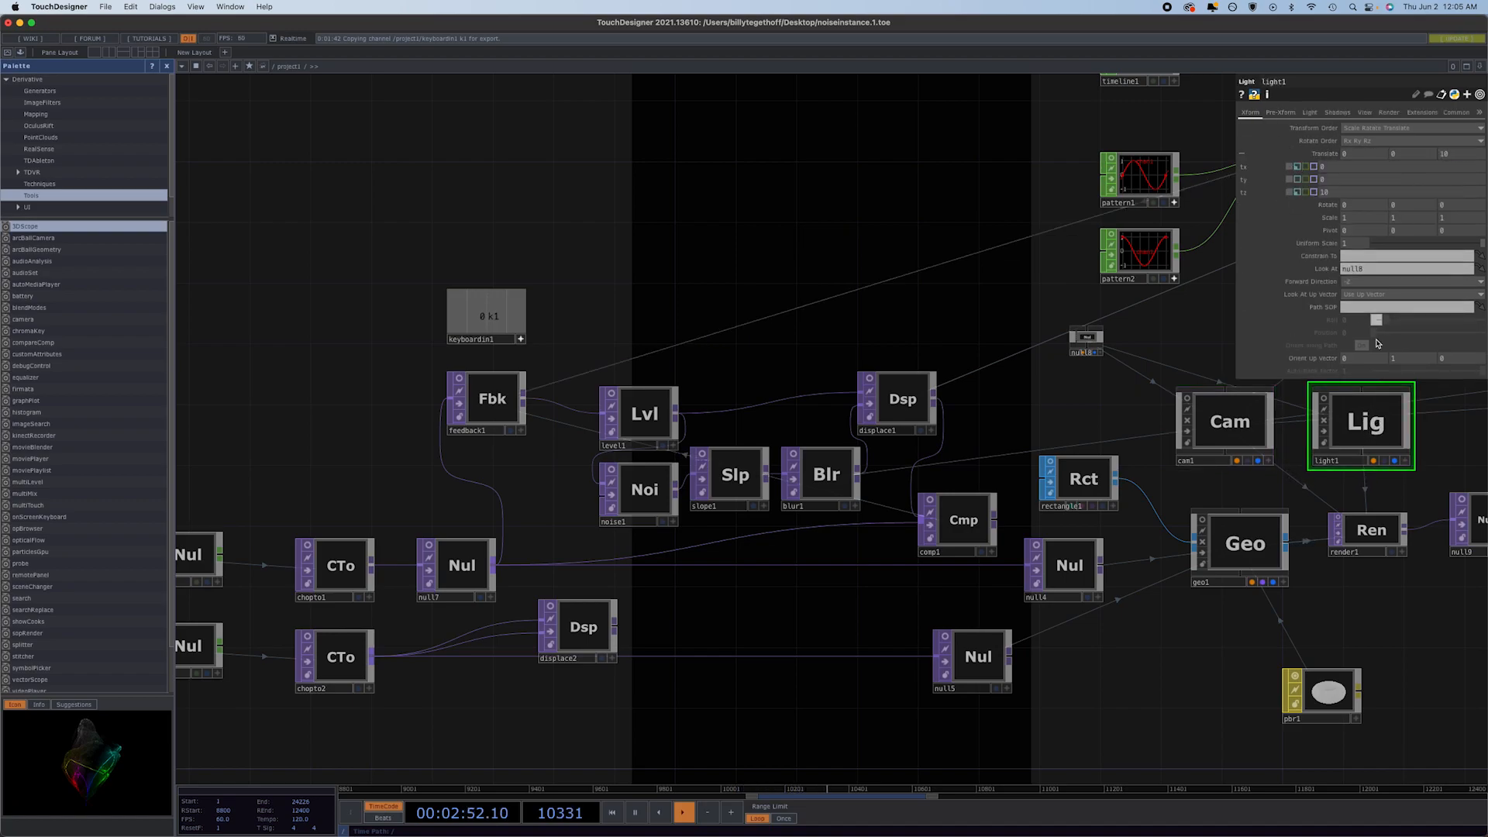
Set cam1's Translate Z to 2 and switch its FOV Angle to the constant value of 35.1.
middle_click_drag(1257, 502, 1005, 459)
left_click(969, 392)
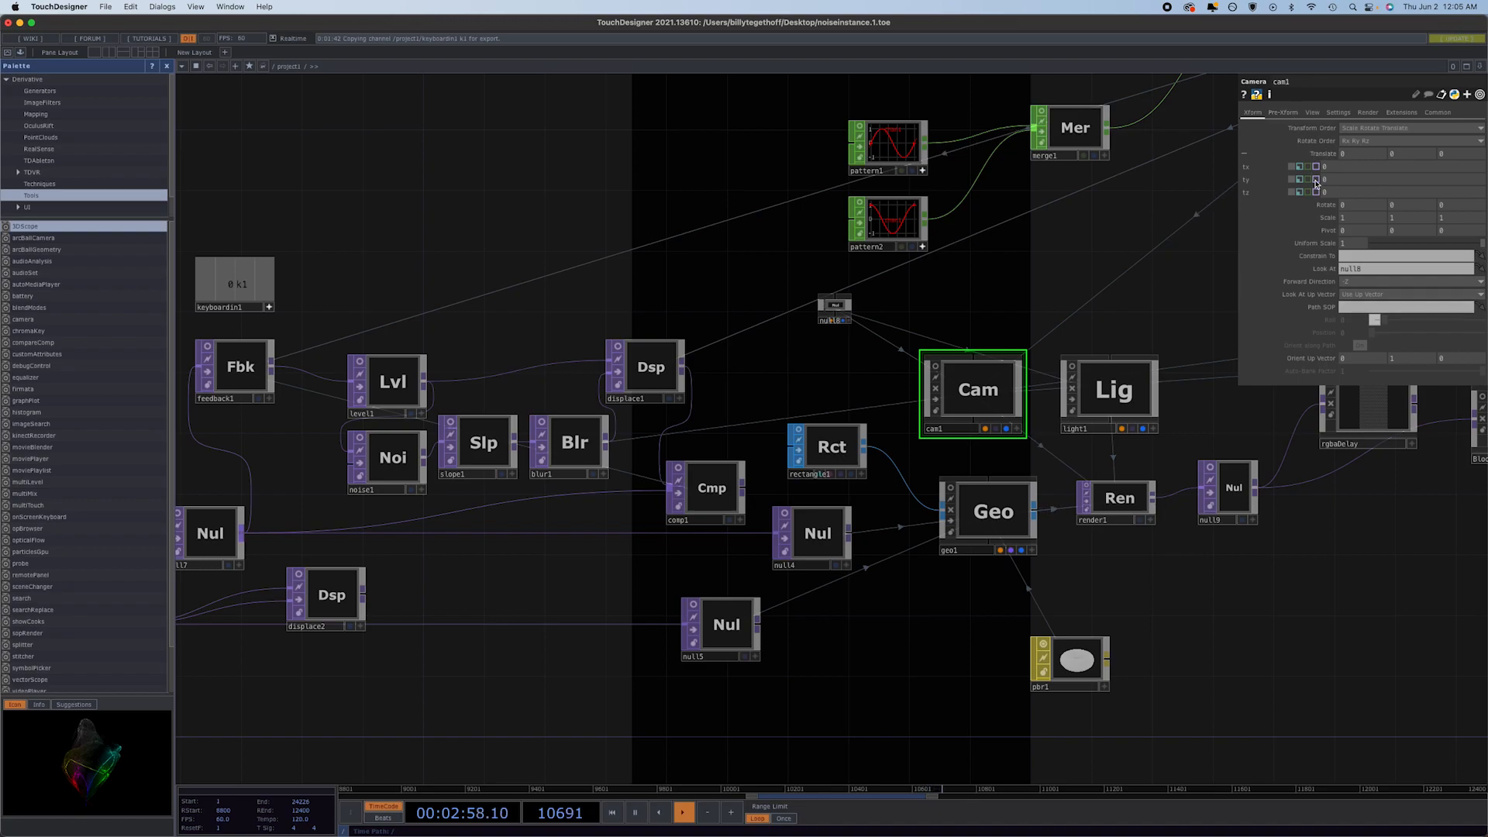
middle_click_drag(1327, 193, 1379, 182)
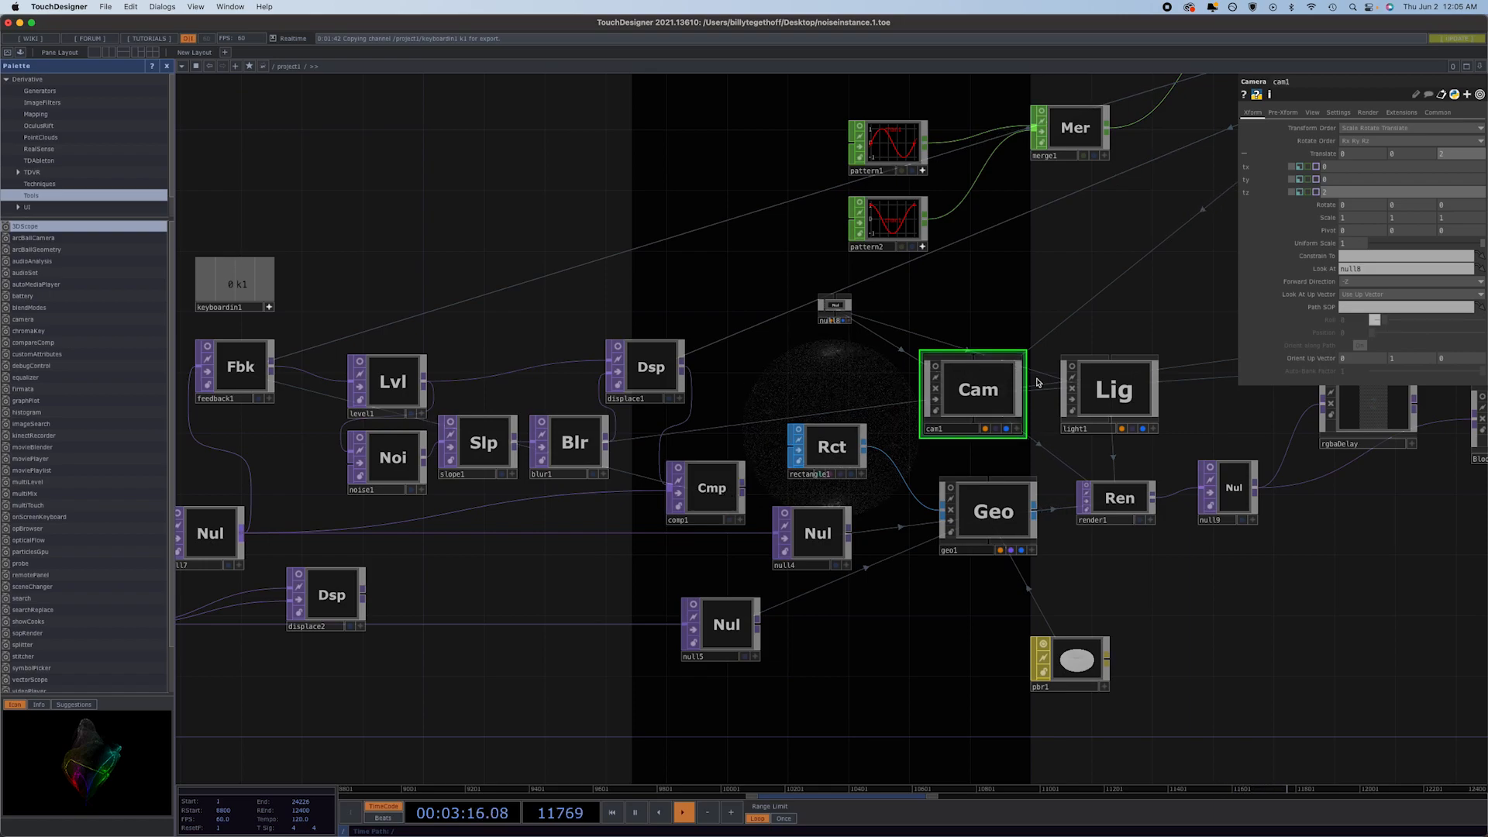
left_click(1312, 112)
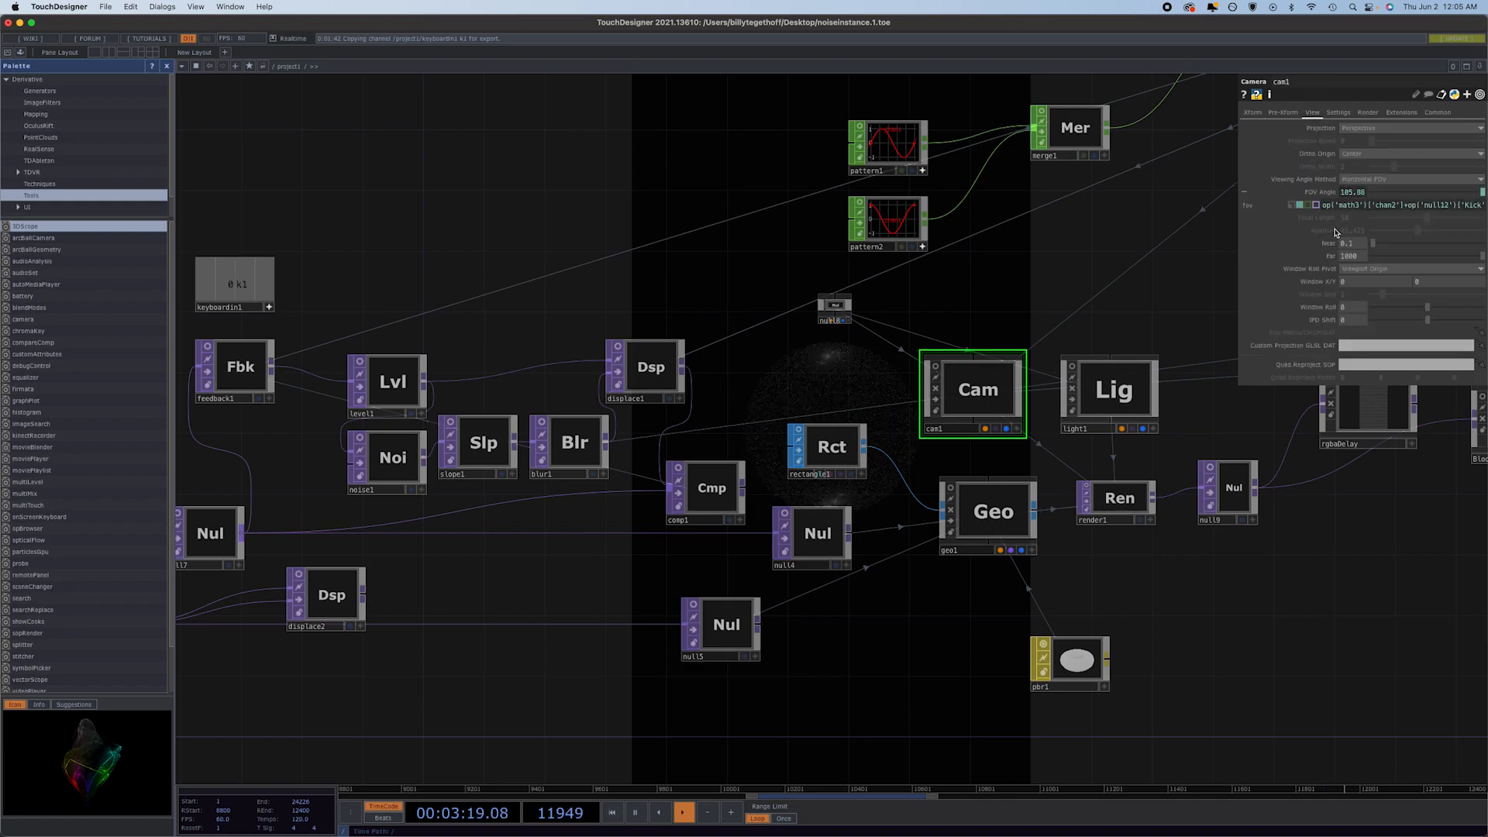
left_click(1292, 206)
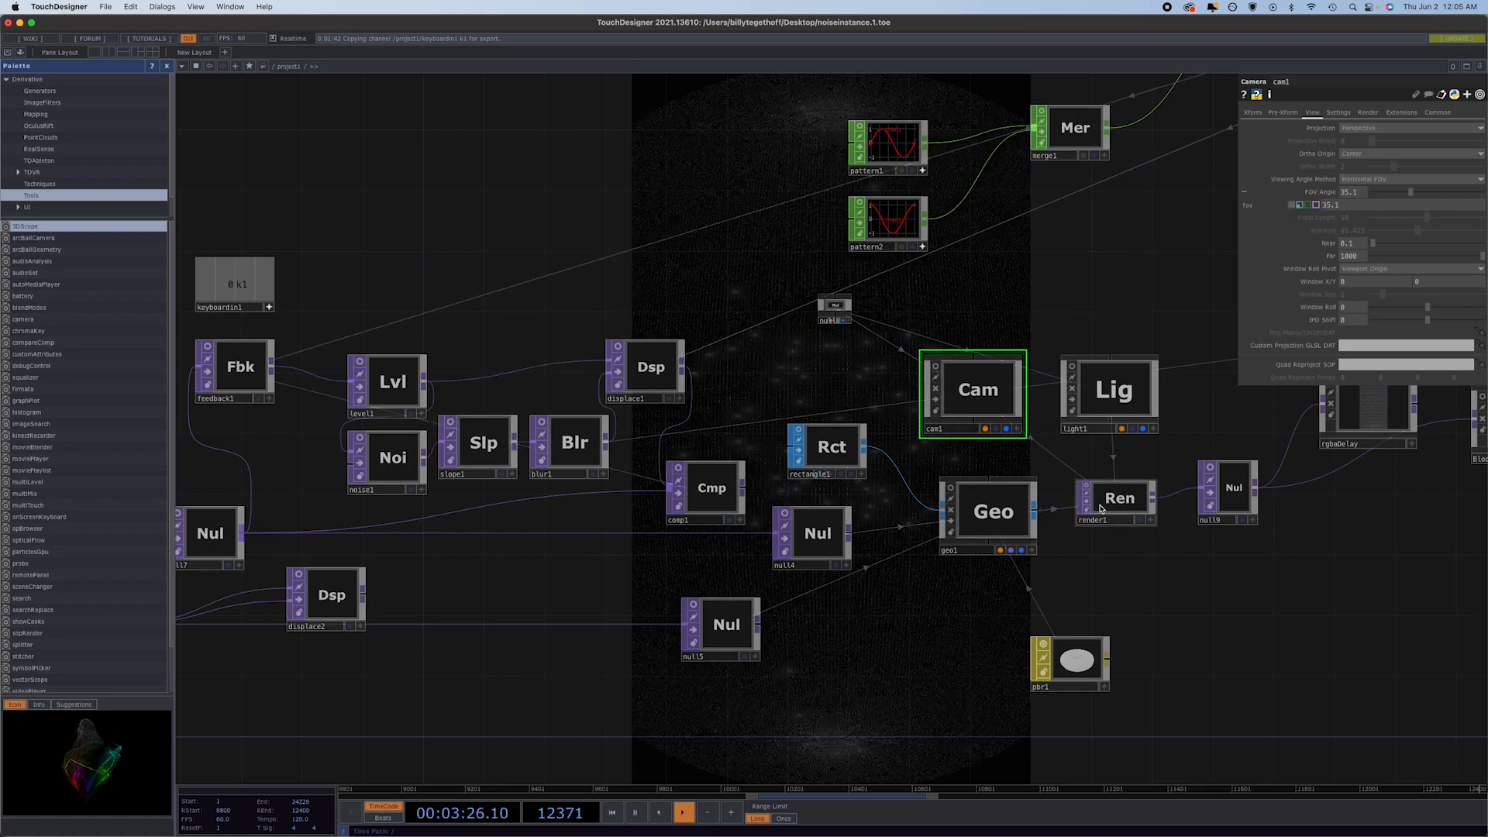
Connect null9 directly to transform1, bypassing rgbaDelay and Bloom_ver3.
left_click_drag(1294, 620, 702, 595)
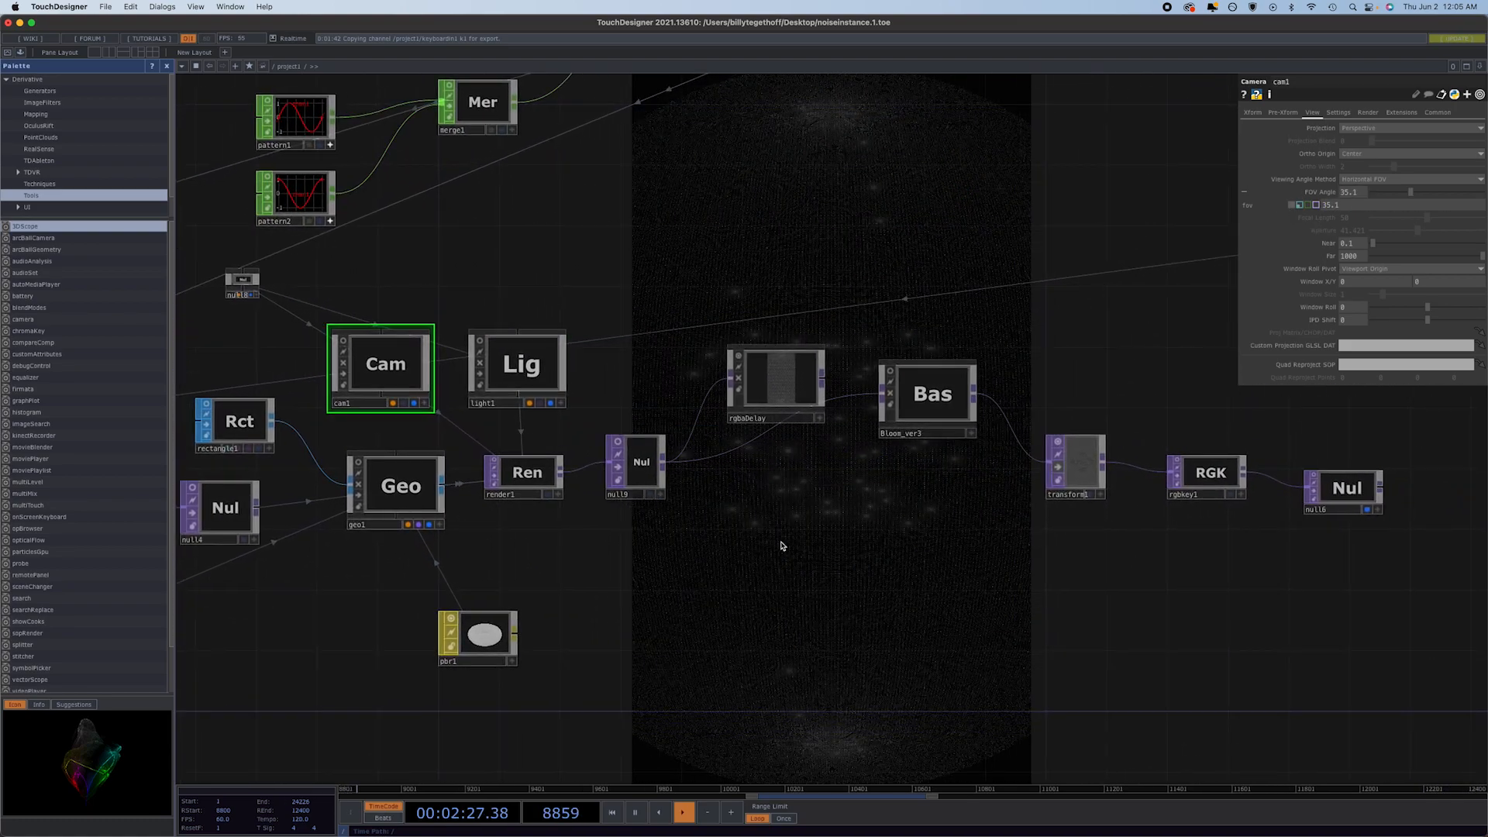
left_click(664, 464)
left_click(1068, 476)
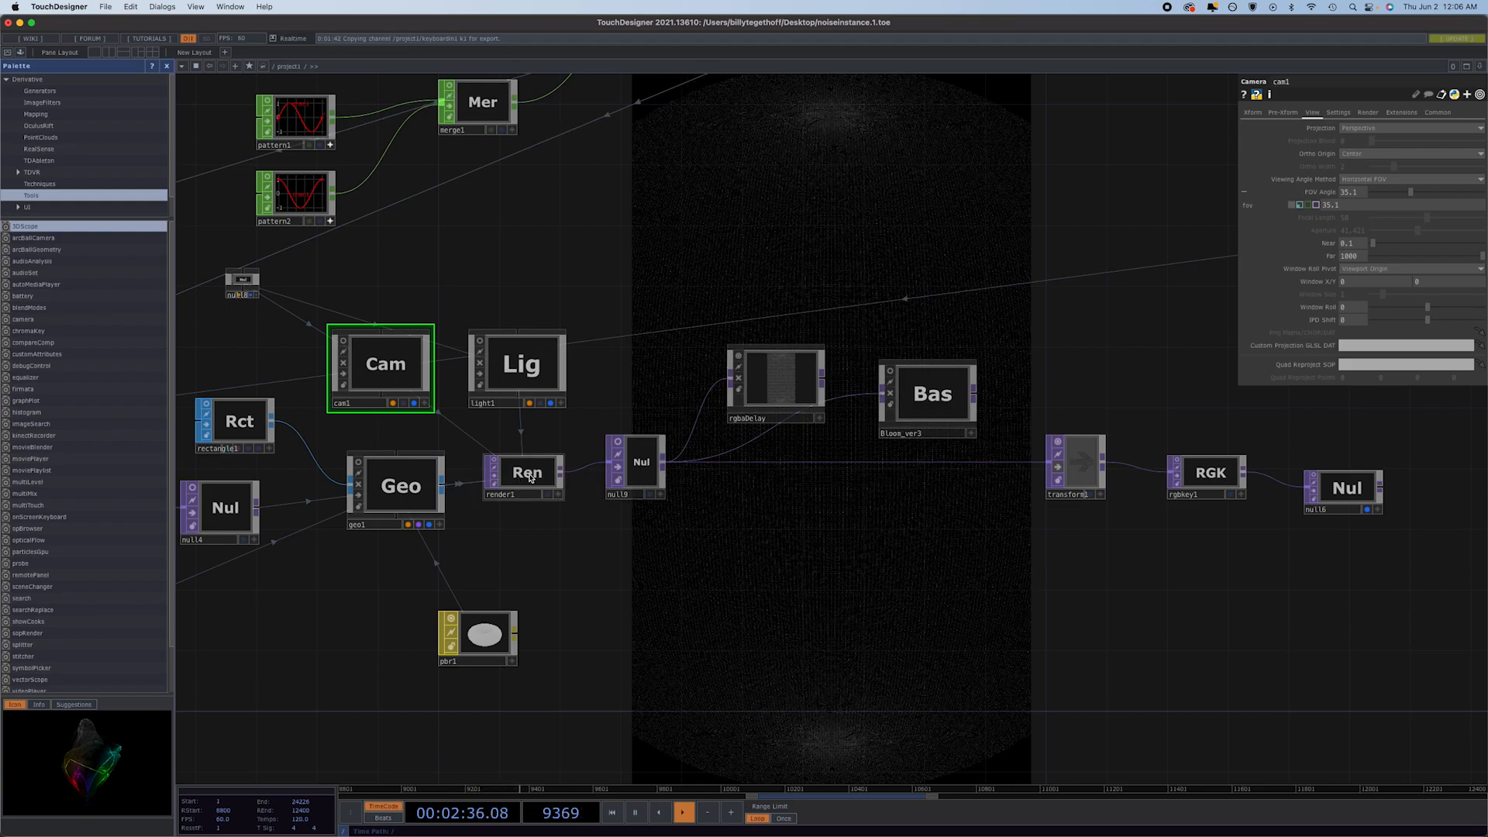
Set render1's resolution to 1920 by 1920 and cam1's Translate Z to 4.
left_click(552, 476)
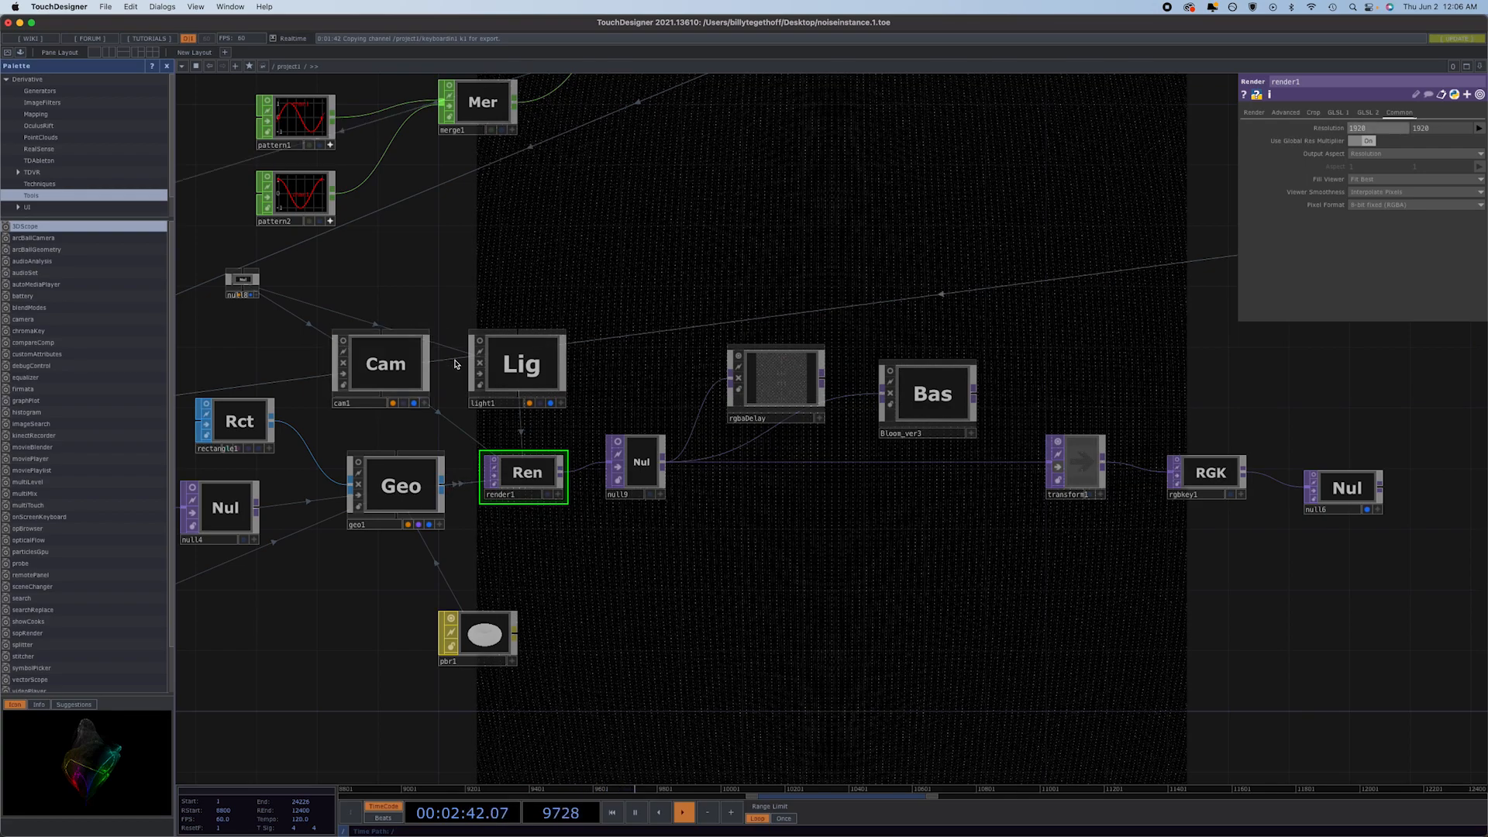
left_click(402, 375)
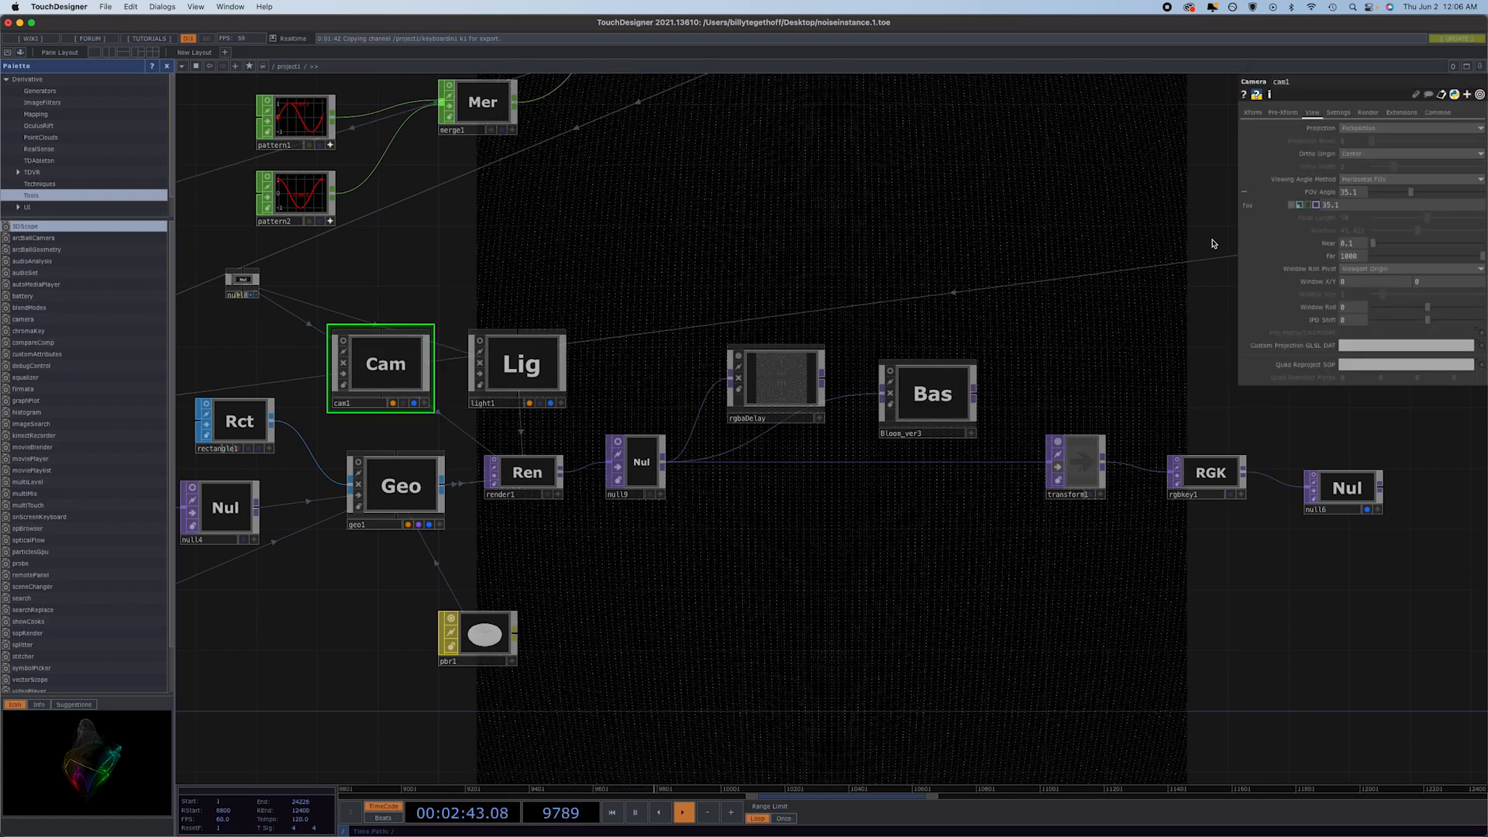
left_click(1253, 113)
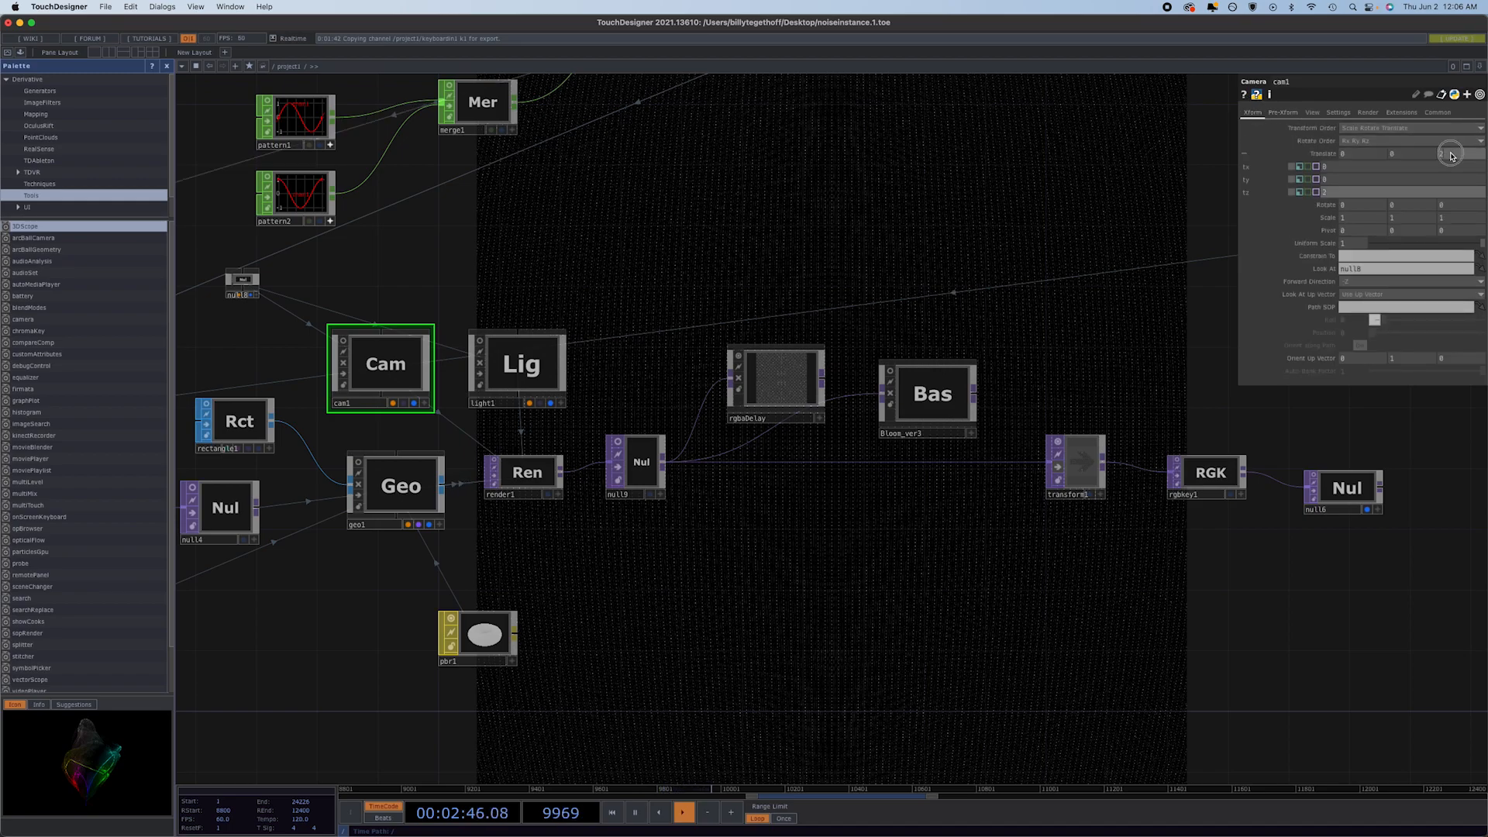
middle_click_drag(1451, 155, 1484, 142)
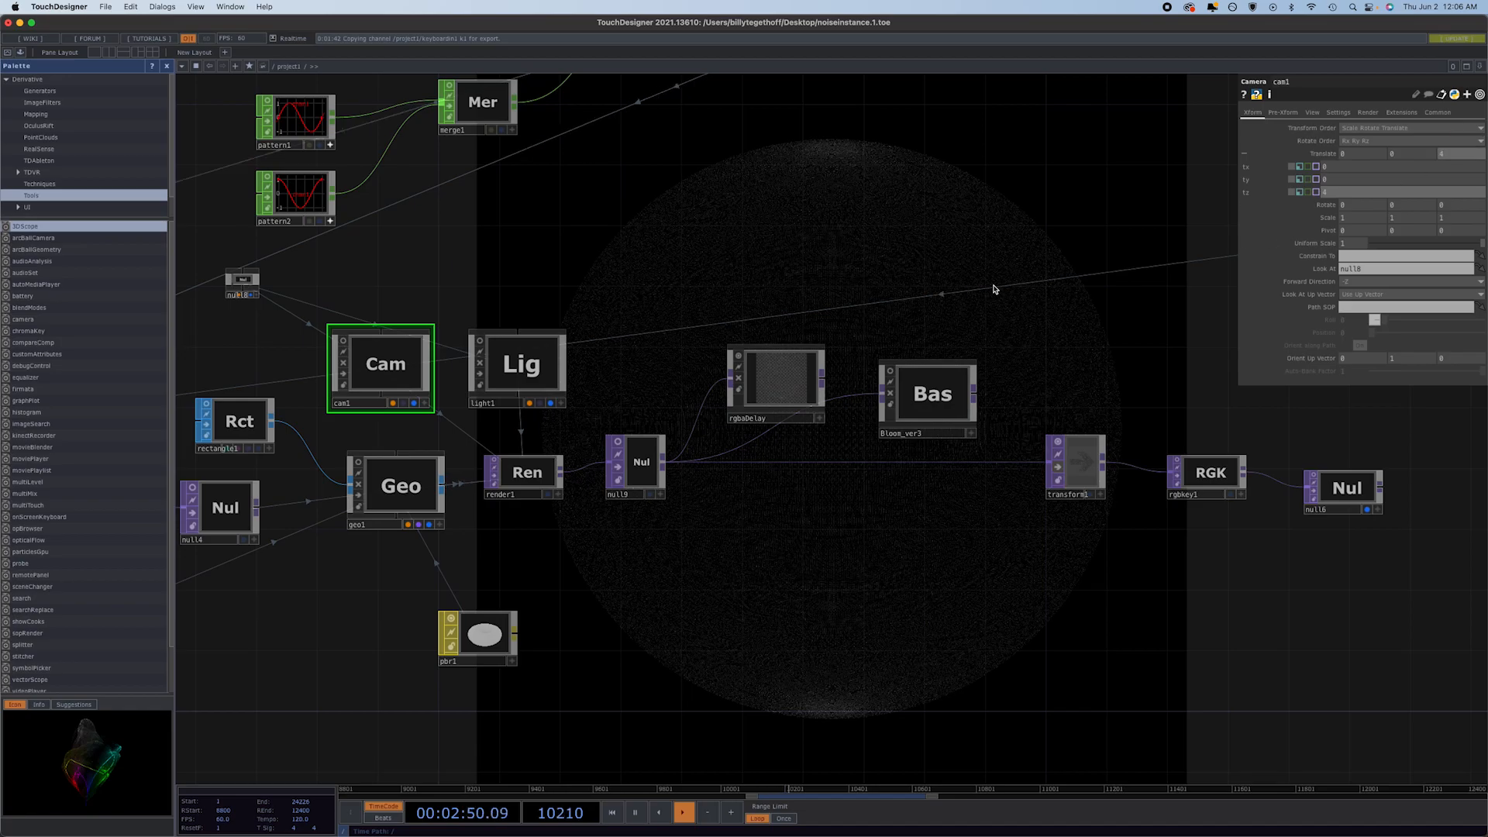
Review the network from the sphere source through the select and CHOP-to-TOP chains to the render section.
left_click_drag(843, 318, 826, 321)
mouse_move(761, 630)
left_mouse_down()
mouse_move(883, 605)
mouse_move(836, 597)
mouse_move(1116, 574)
left_mouse_up()
left_click_drag(722, 613, 984, 583)
scroll(458, 555, "down", 5)
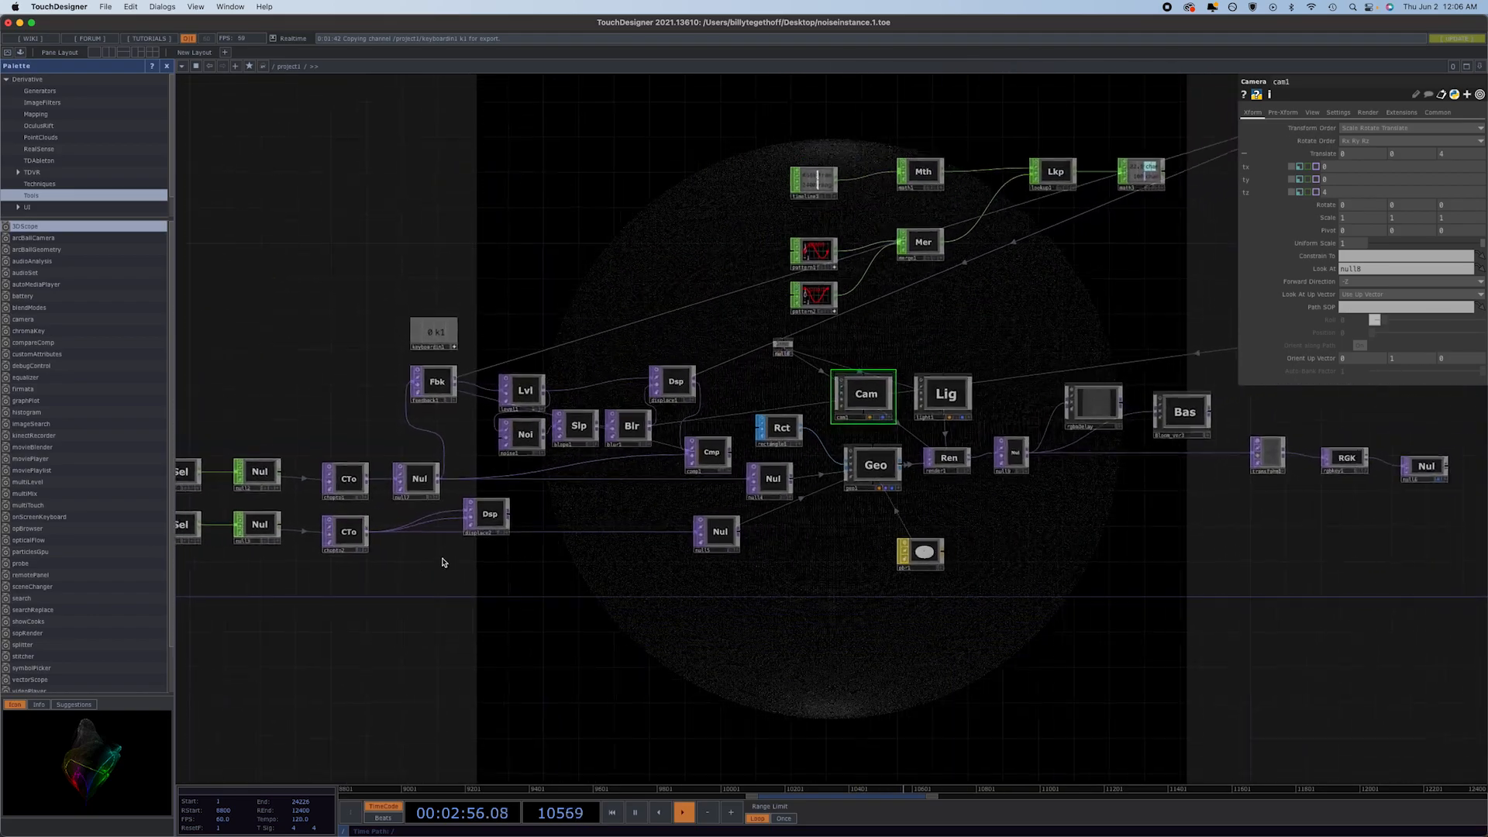
left_click_drag(495, 548, 736, 493)
left_click_drag(301, 511, 505, 496)
scroll(505, 496, "down", 1)
scroll(505, 496, "down", 1)
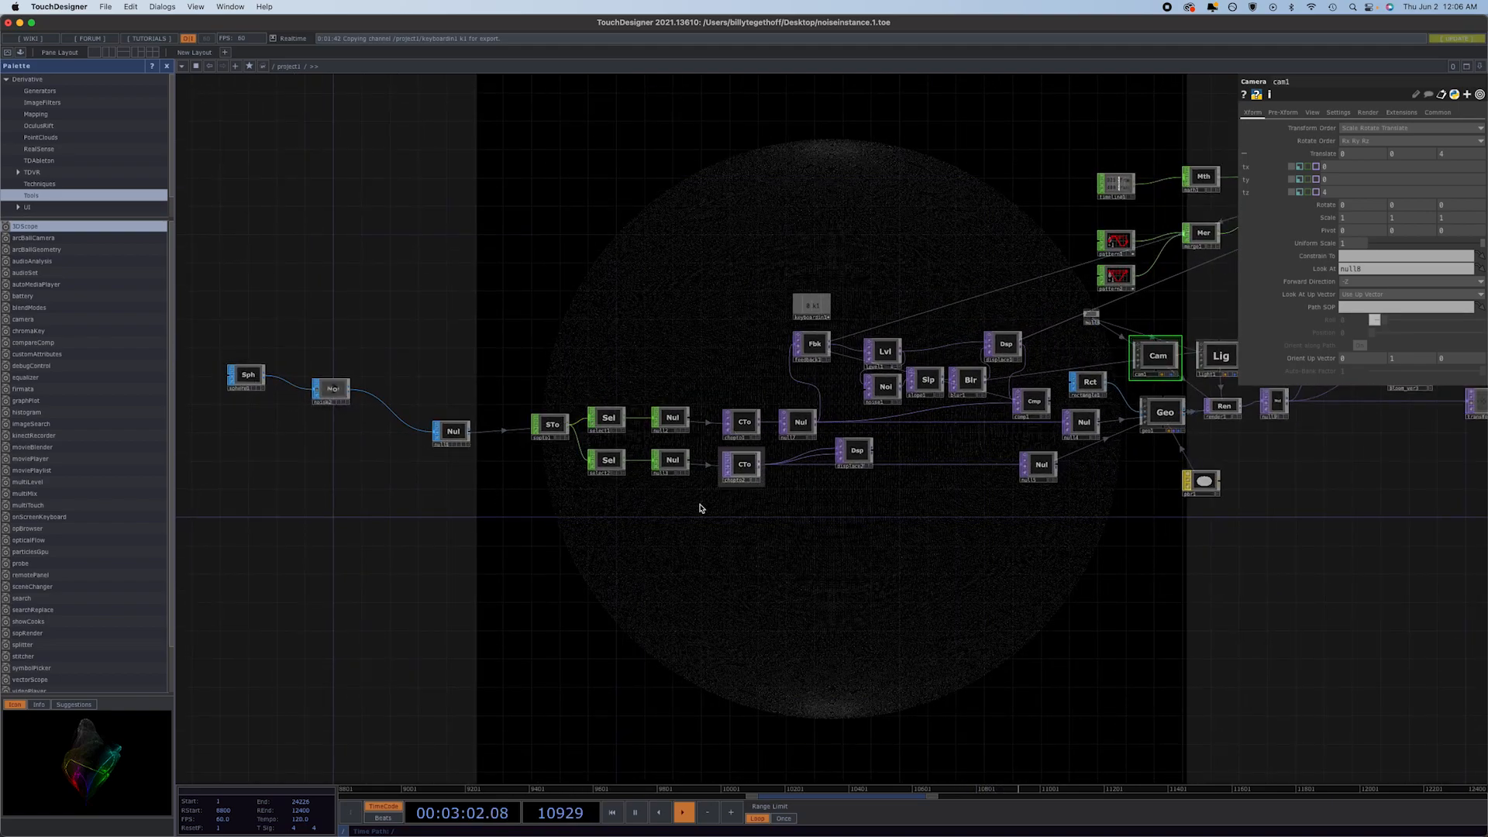
left_click_drag(764, 568, 553, 506)
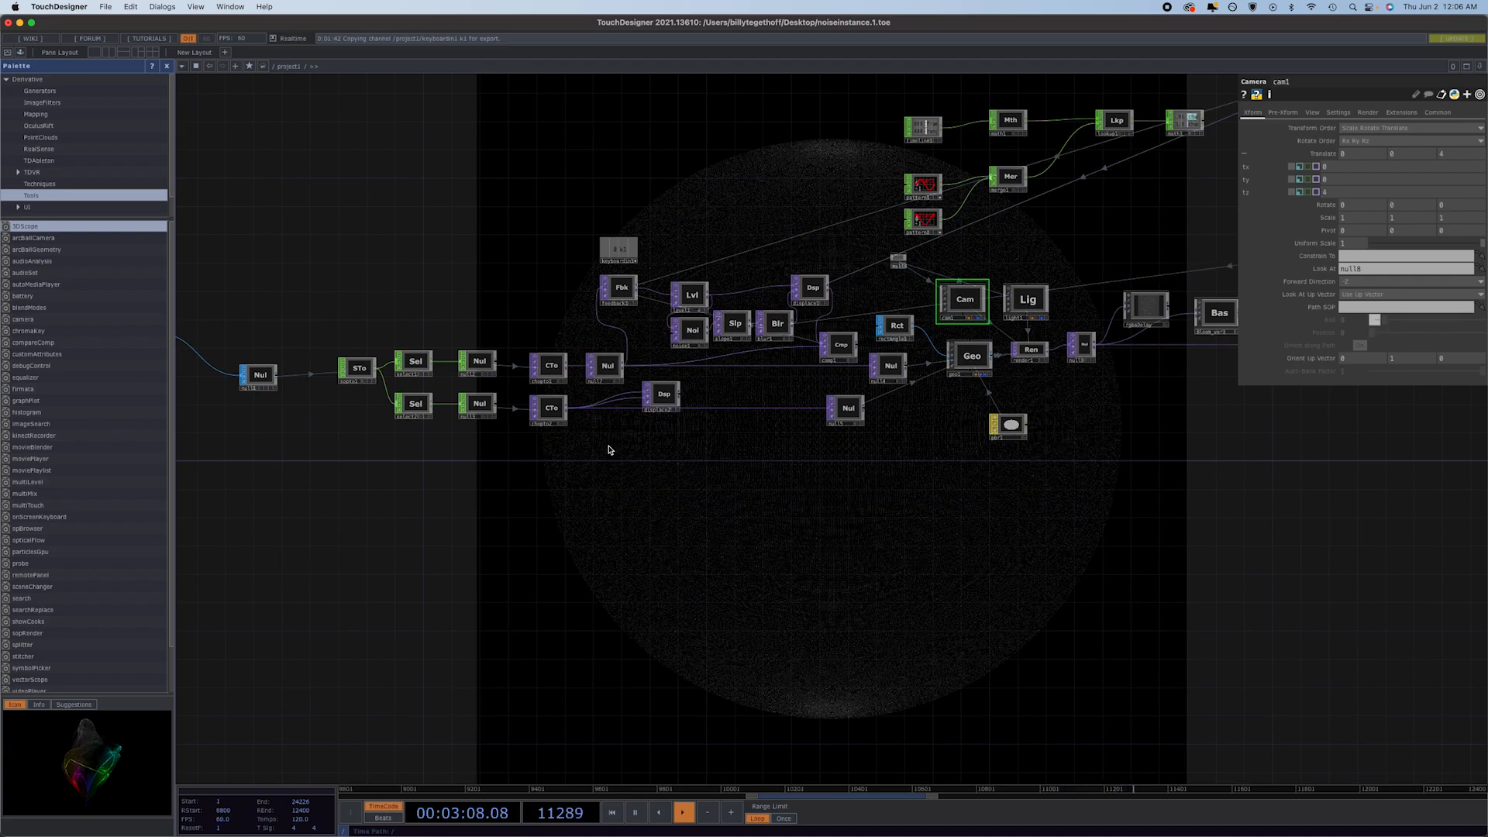
Align null5 and rectangle1 in one column with null4, just before geo1.
left_click_drag(840, 416, 880, 408)
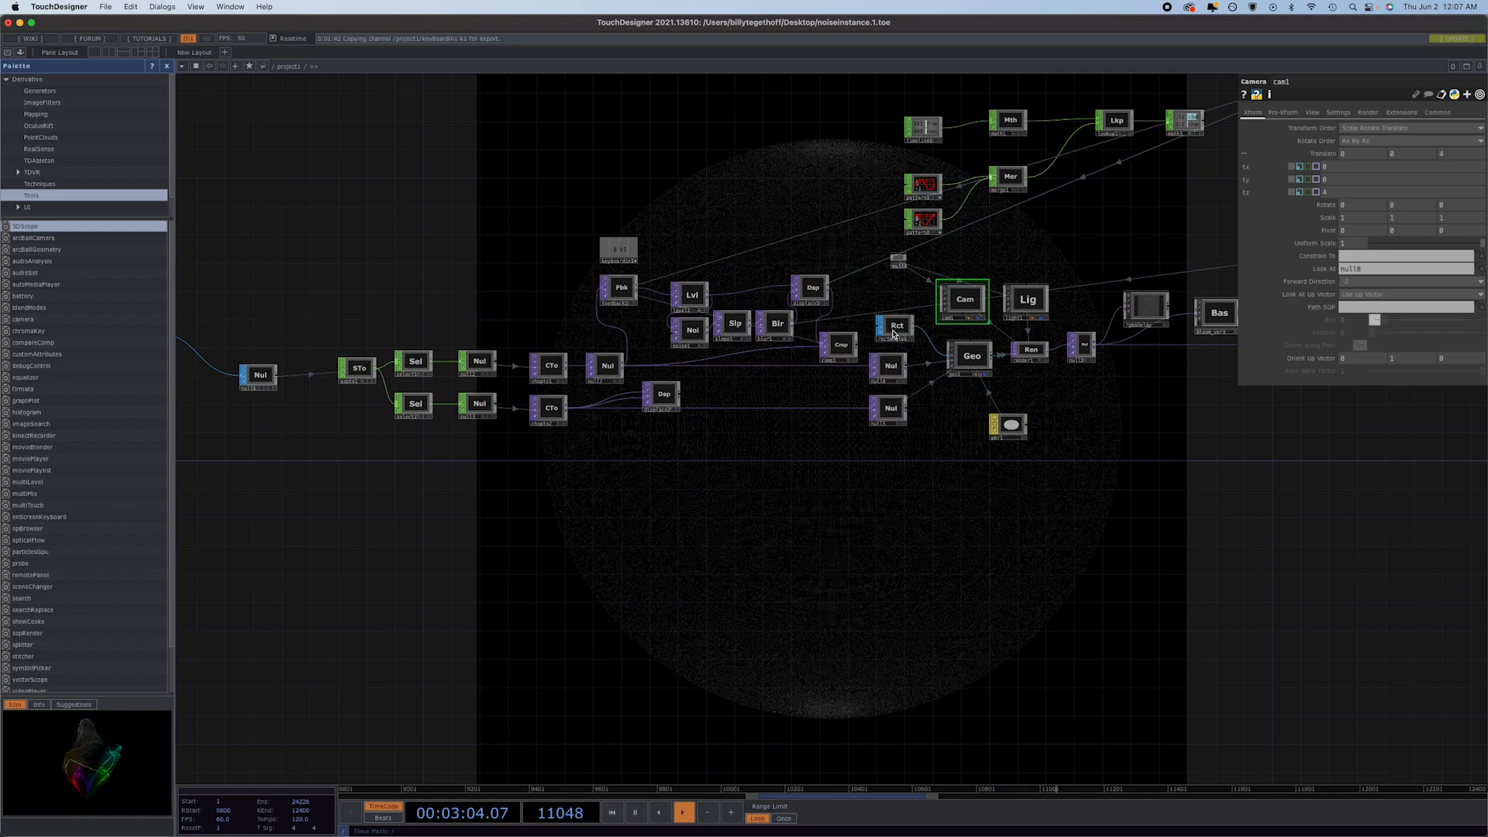
middle_click_drag(895, 333, 678, 370)
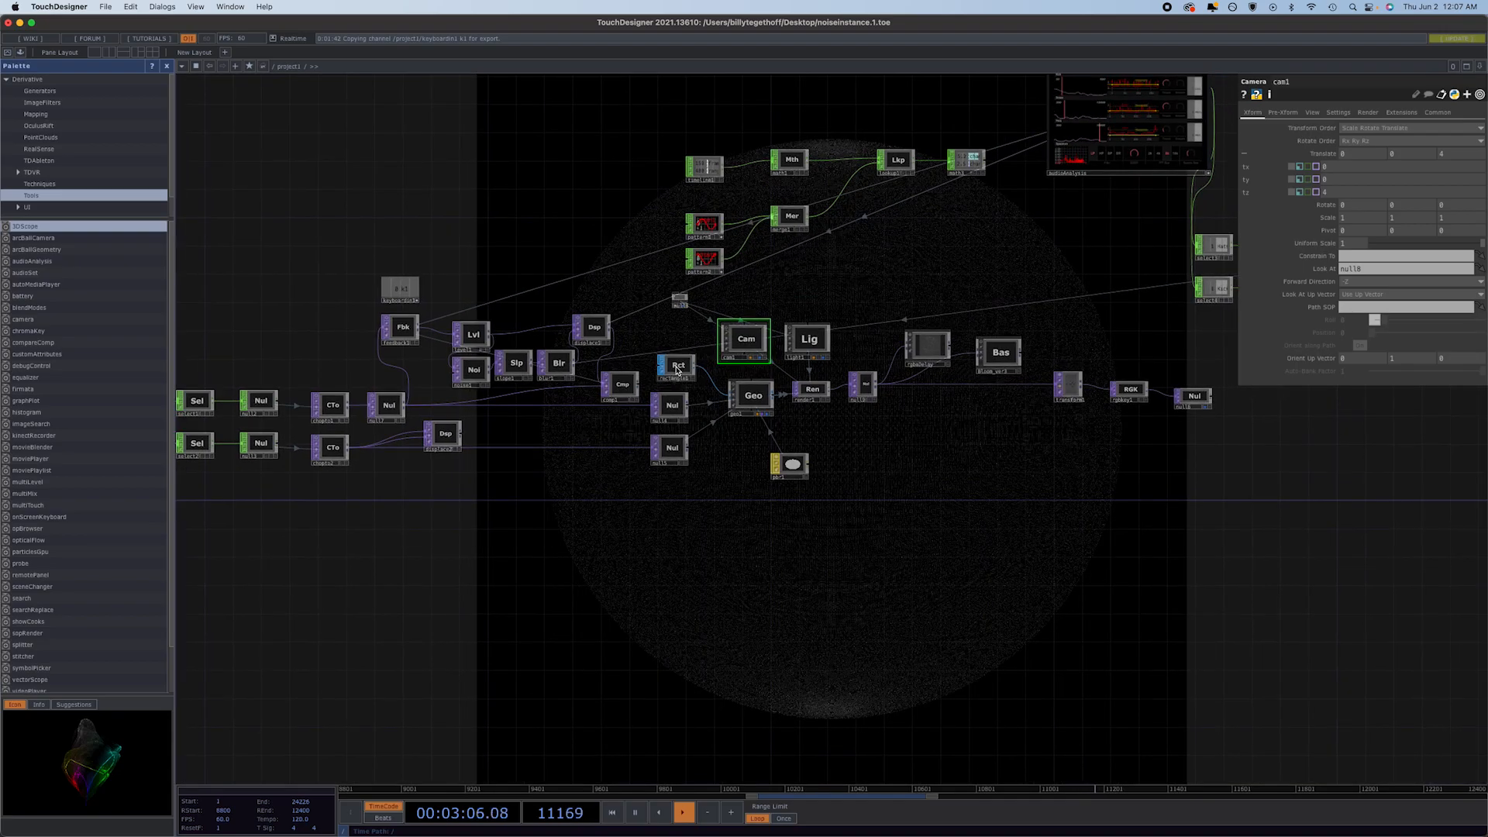
left_click_drag(677, 371, 667, 368)
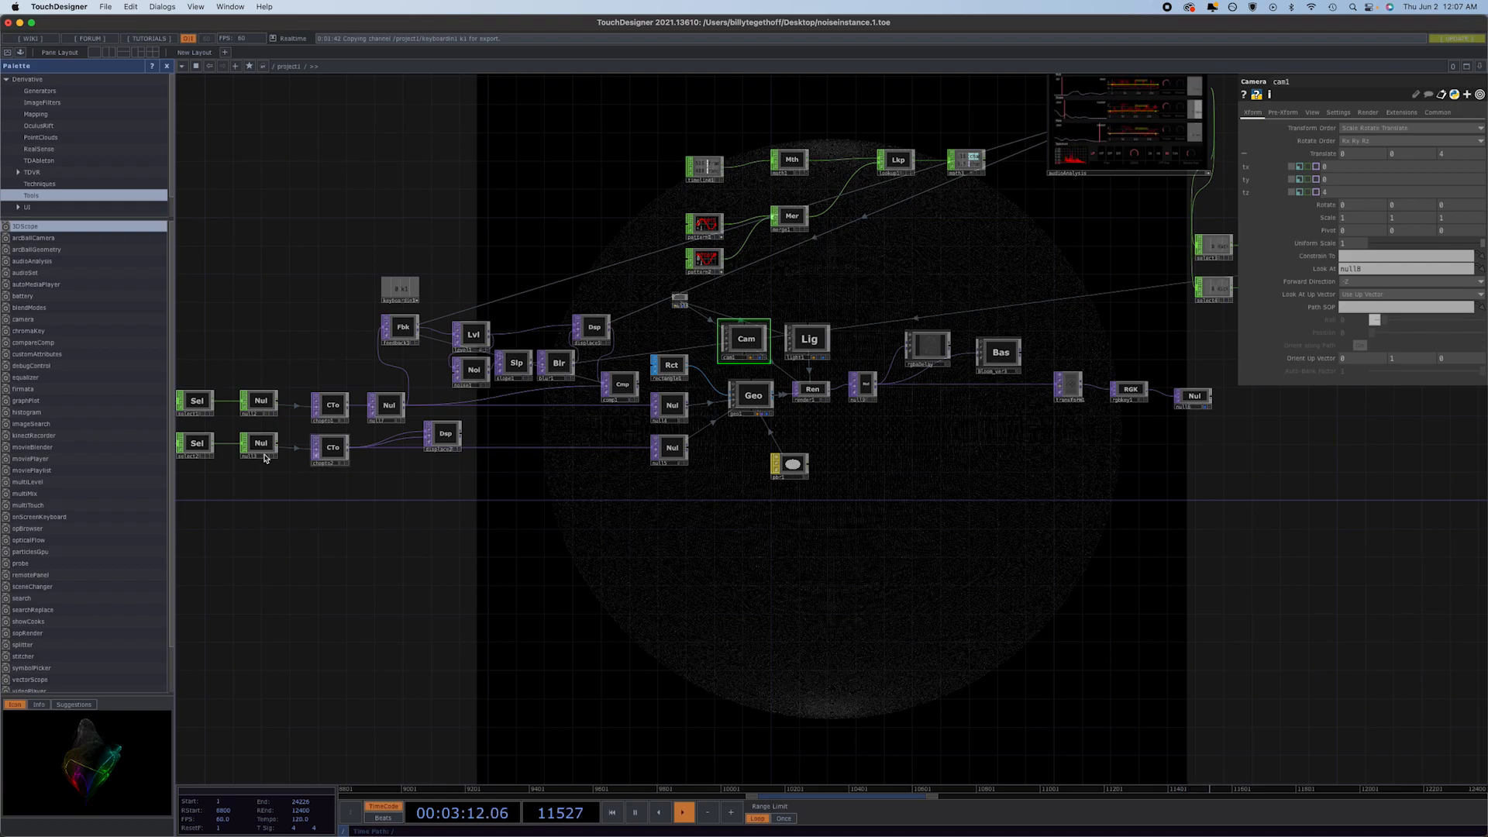
Set rectangle1's size to 0.0015 by 0.0015 and shift comp1 slightly away from the null column.
left_click(666, 364)
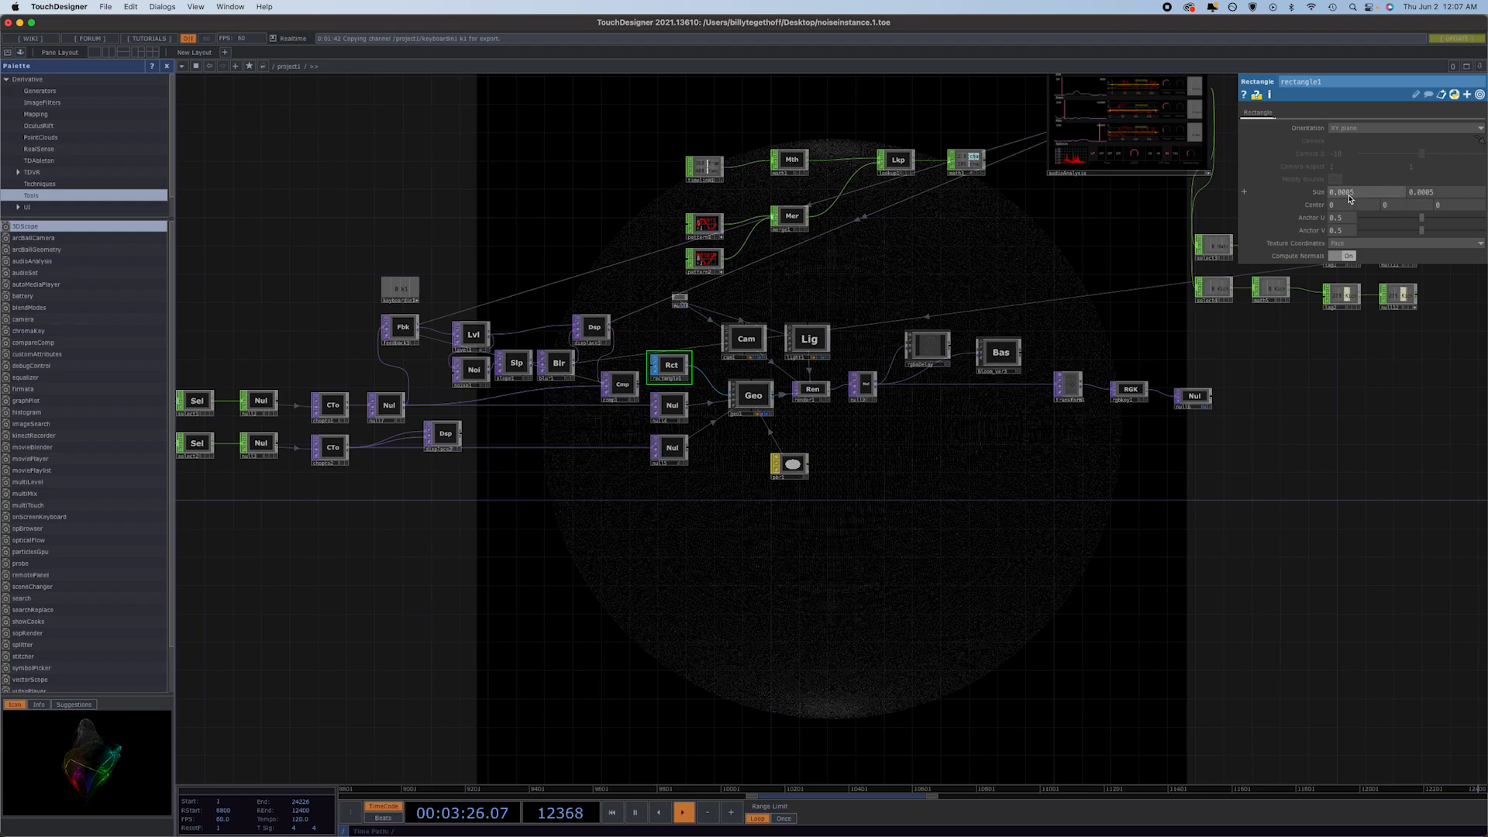
middle_click_drag(1315, 192, 1317, 210)
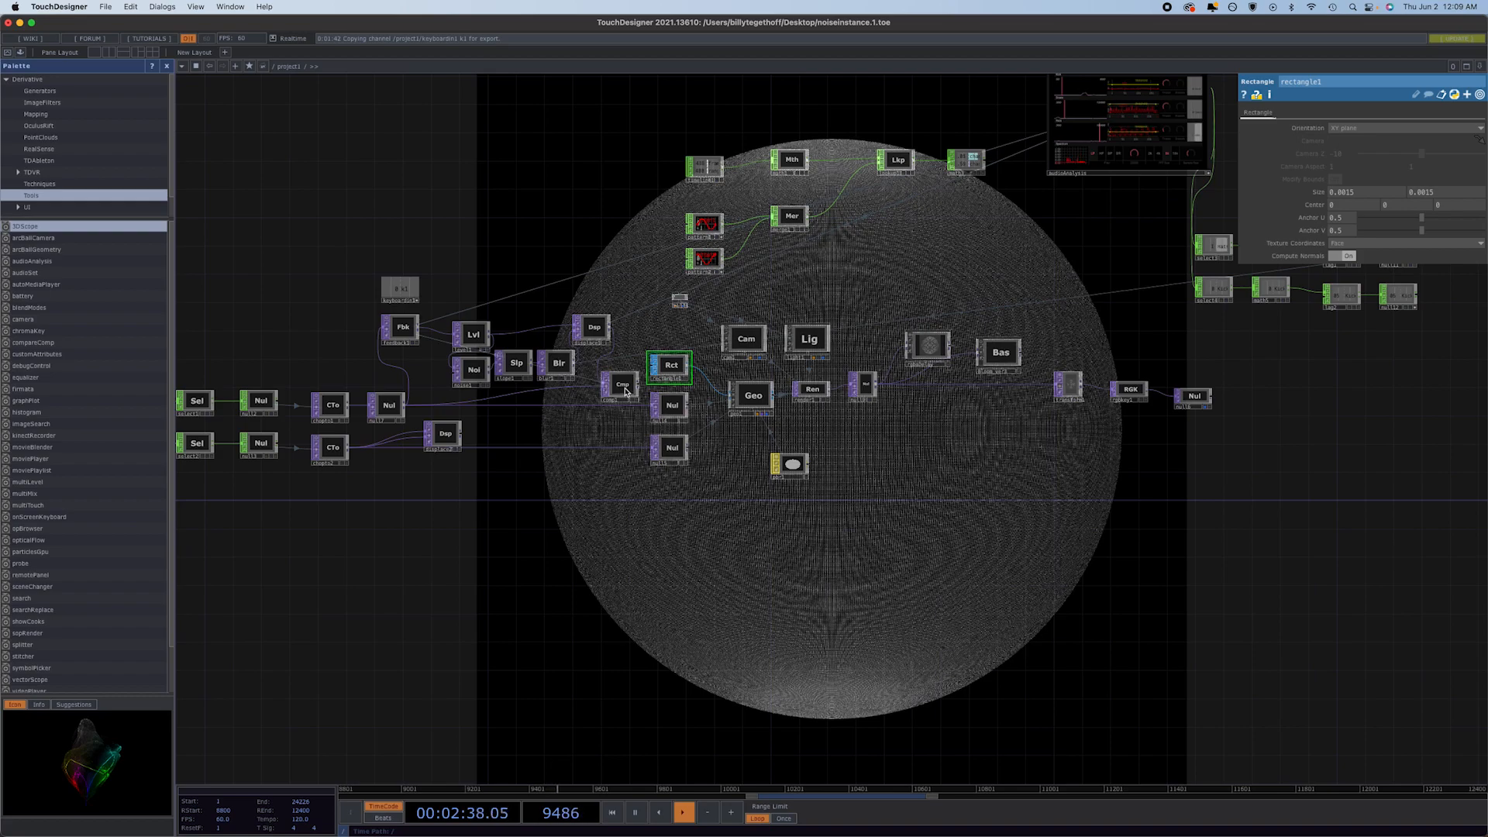
left_click_drag(626, 392, 618, 391)
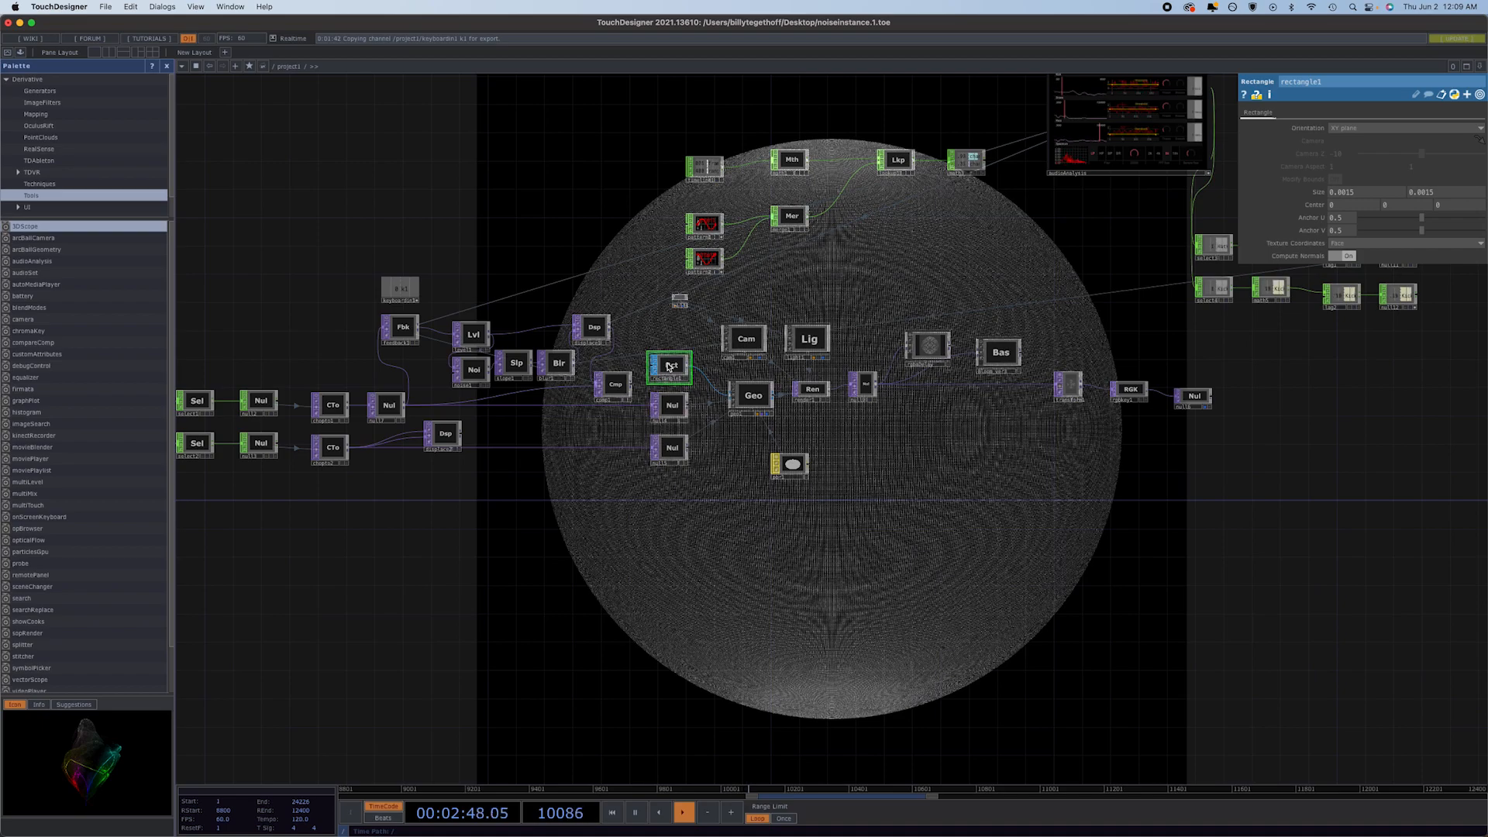
Look over the parameters of geo1, cam1 and light1, and move the look-at target null8 down beside cam1.
left_click(755, 397)
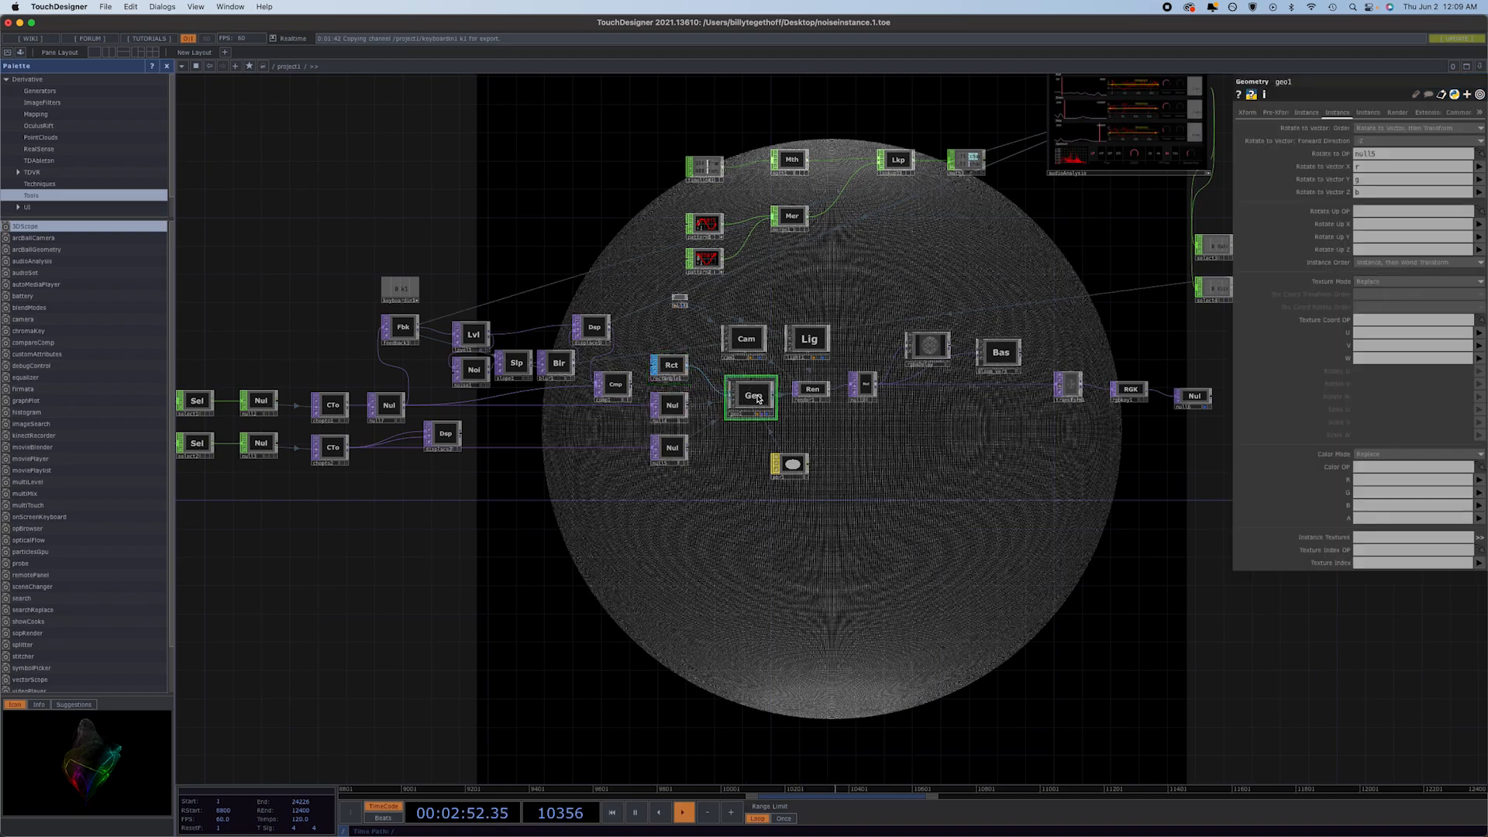
left_click(746, 344)
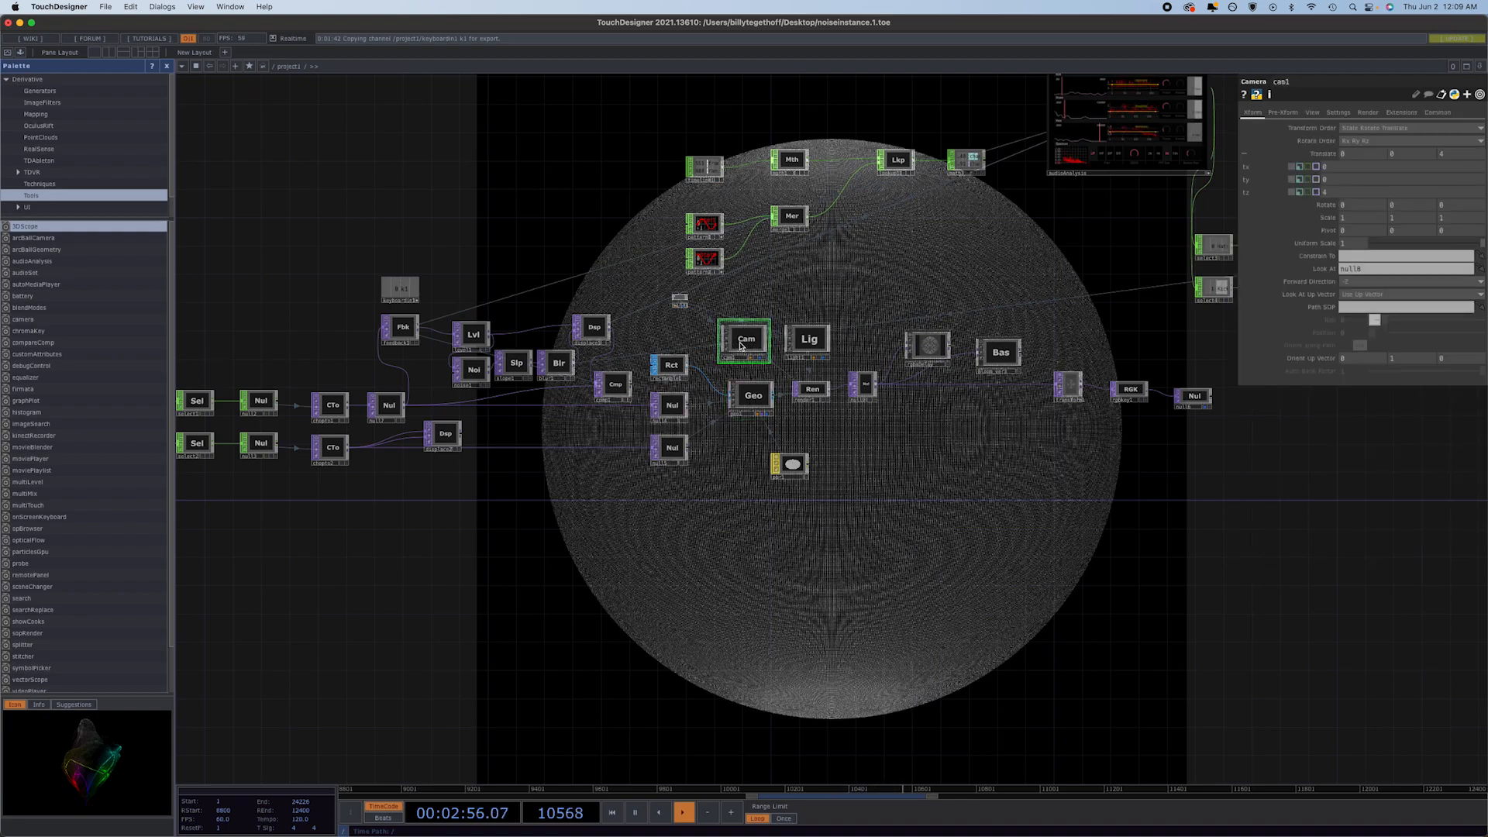
left_click(806, 341)
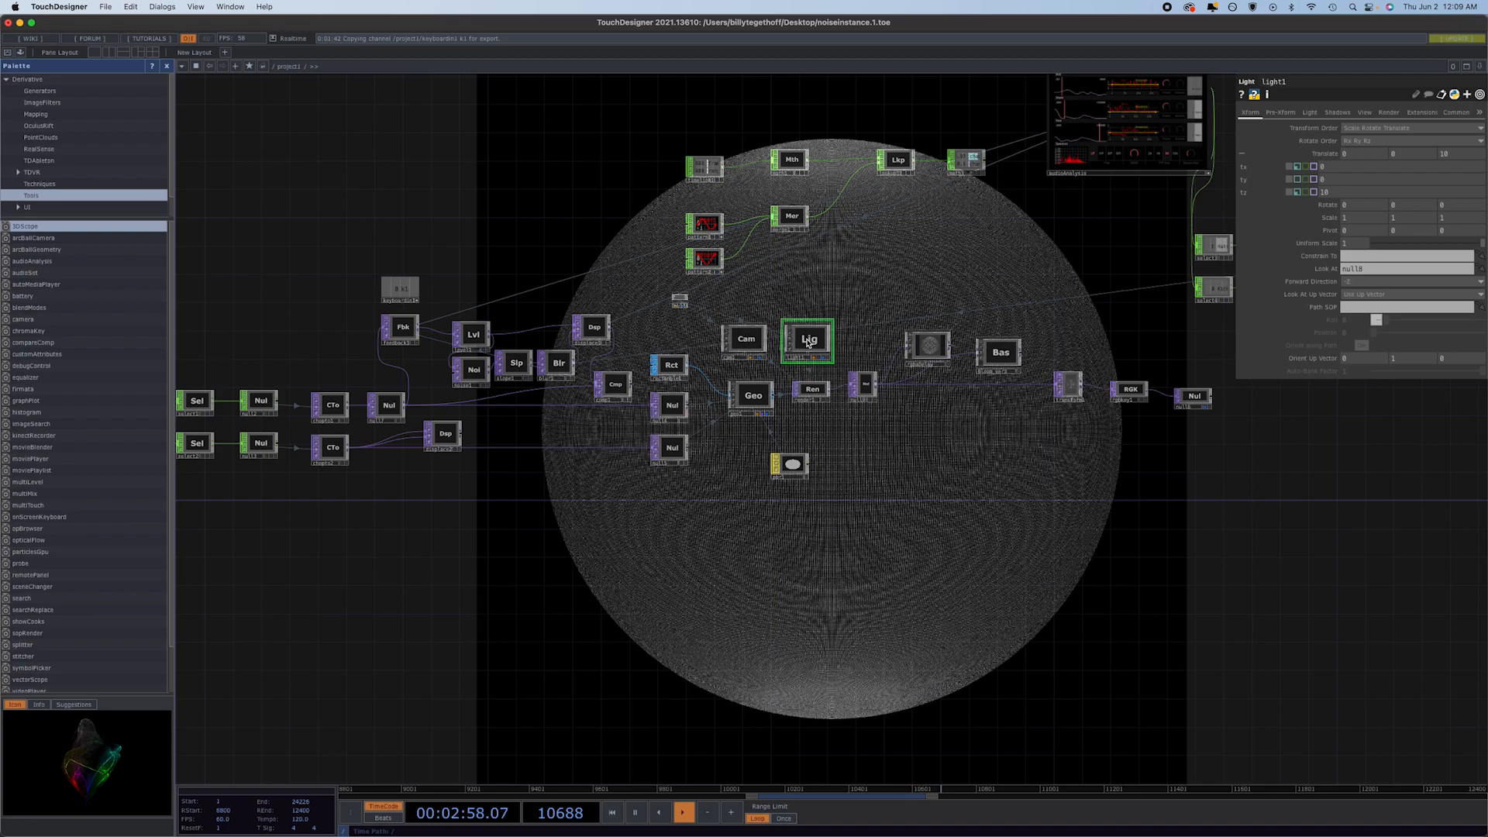
left_click(680, 301)
left_click_drag(681, 303, 695, 334)
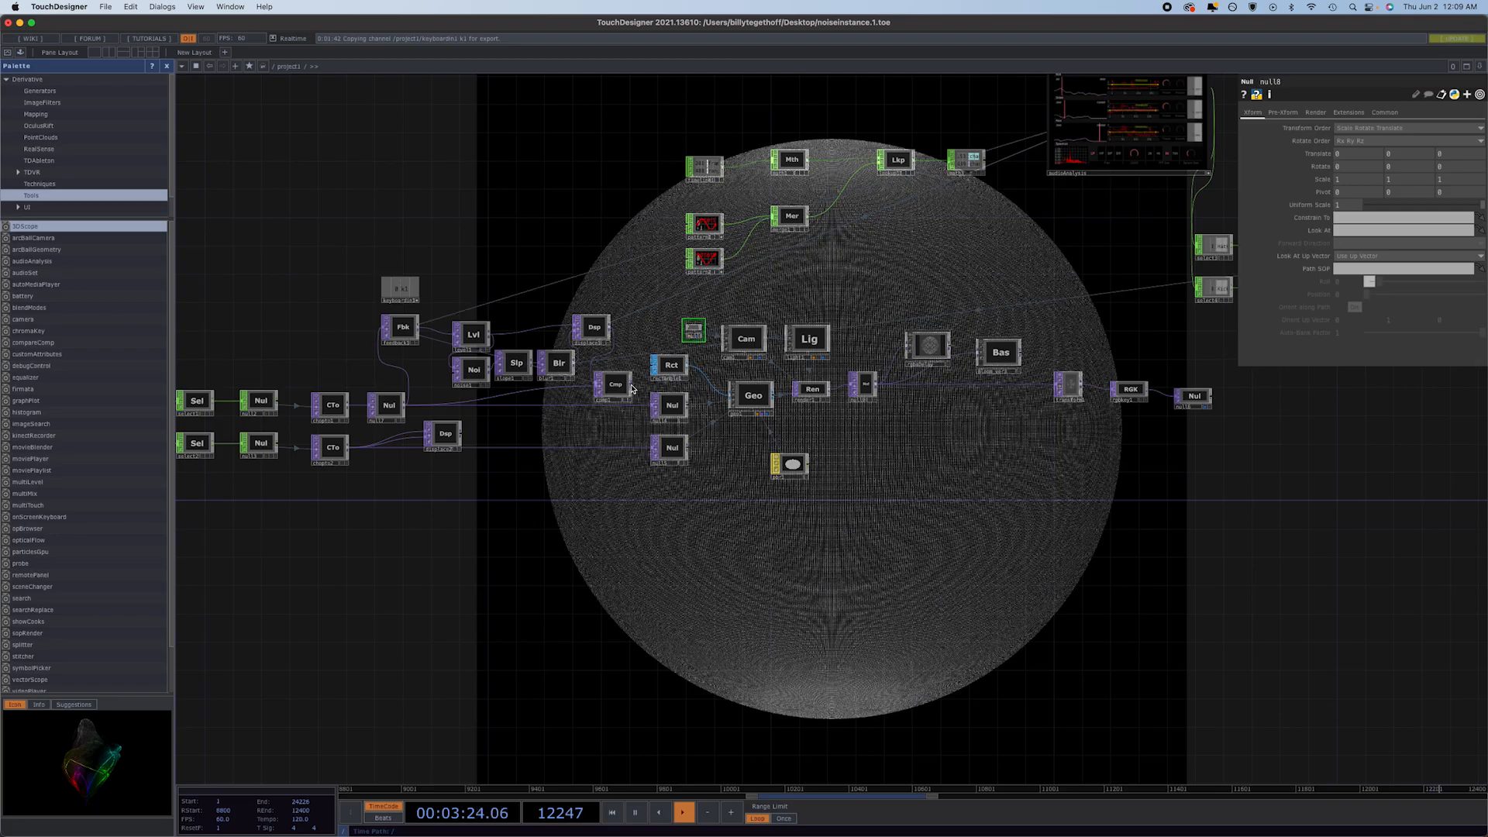
Reconnect comp1 to null4 and displace2 to null5, and line displace2 up with chopto2's row.
left_click_drag(631, 386, 653, 403)
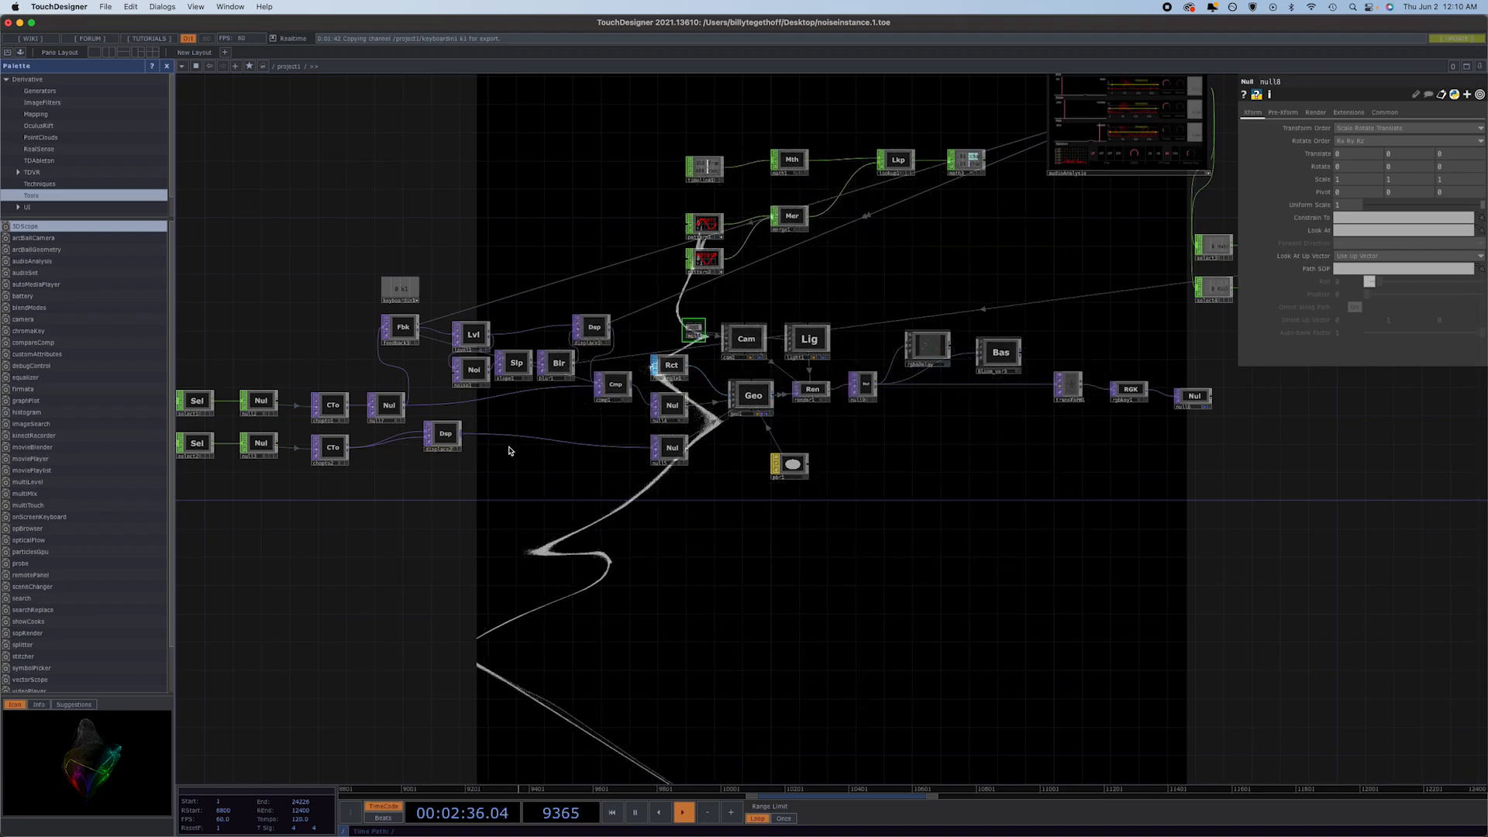
left_click_drag(448, 438, 448, 452)
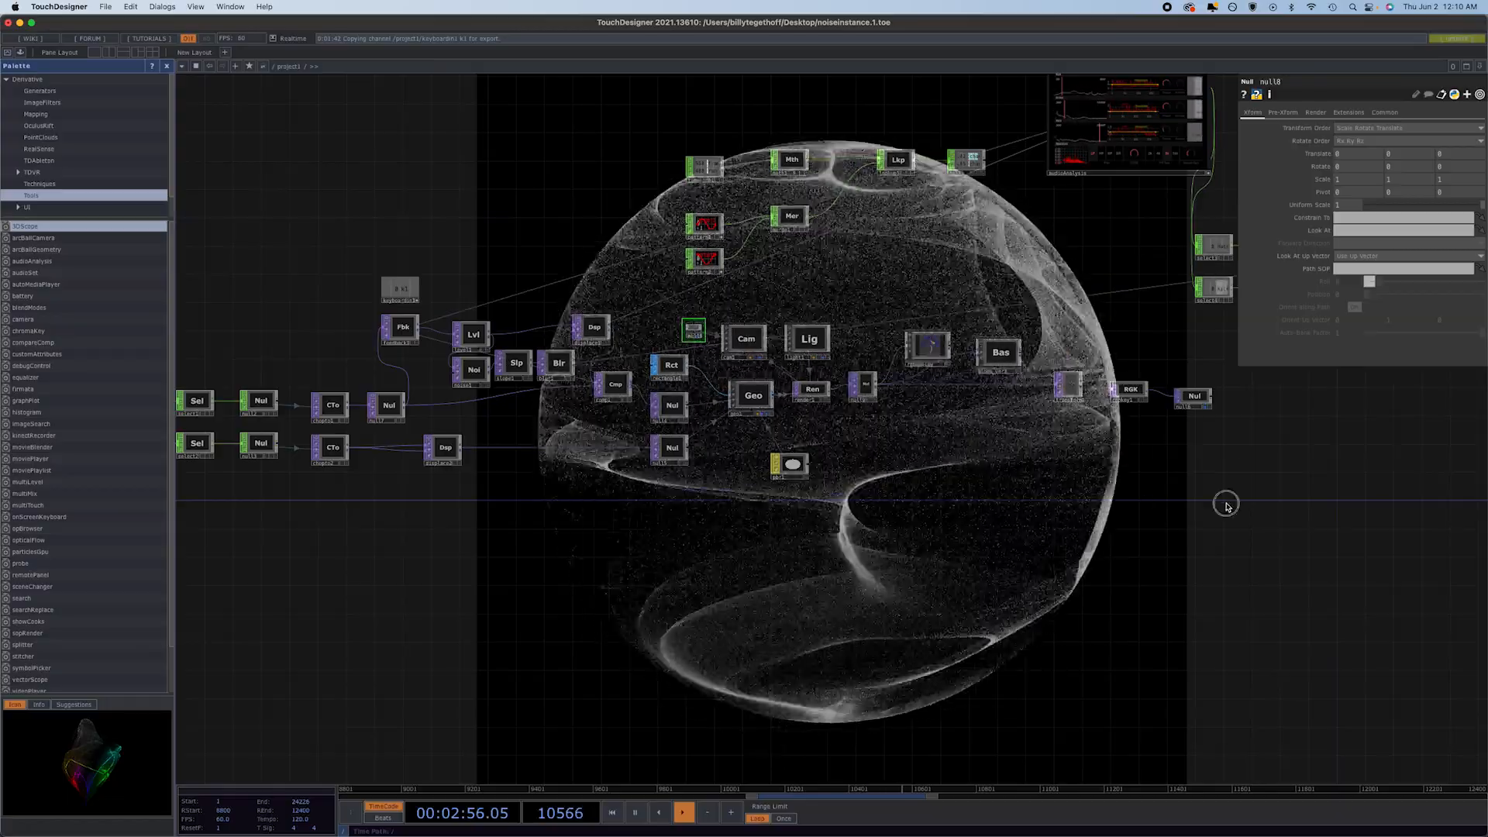
Examine displace1's Displace Weight values and expression, and blur1's filter settings in the feedback network.
left_click_drag(1226, 504, 1060, 699)
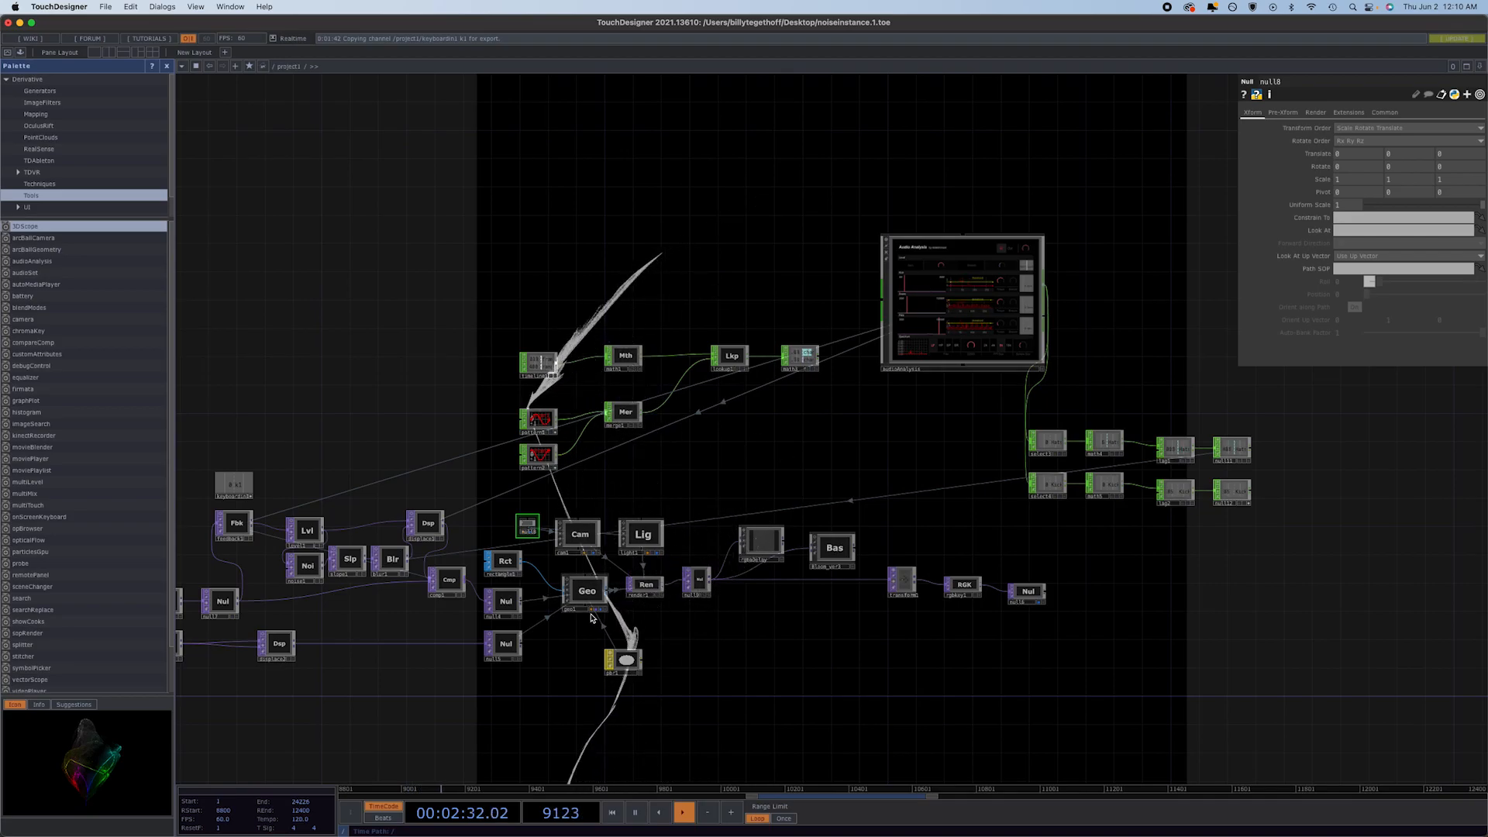
left_click_drag(358, 621, 451, 520)
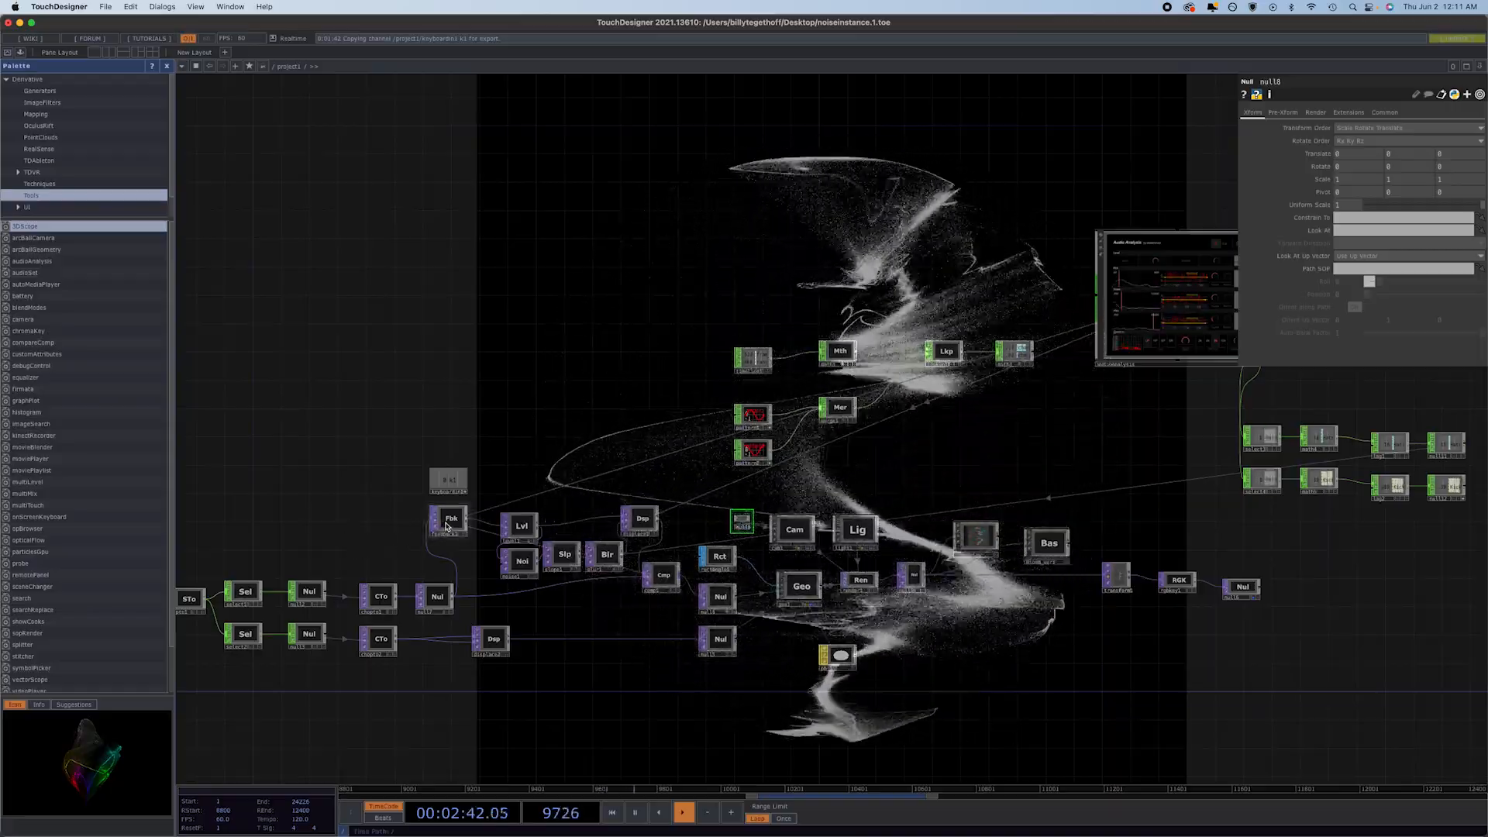
scroll(446, 527, "down", 2)
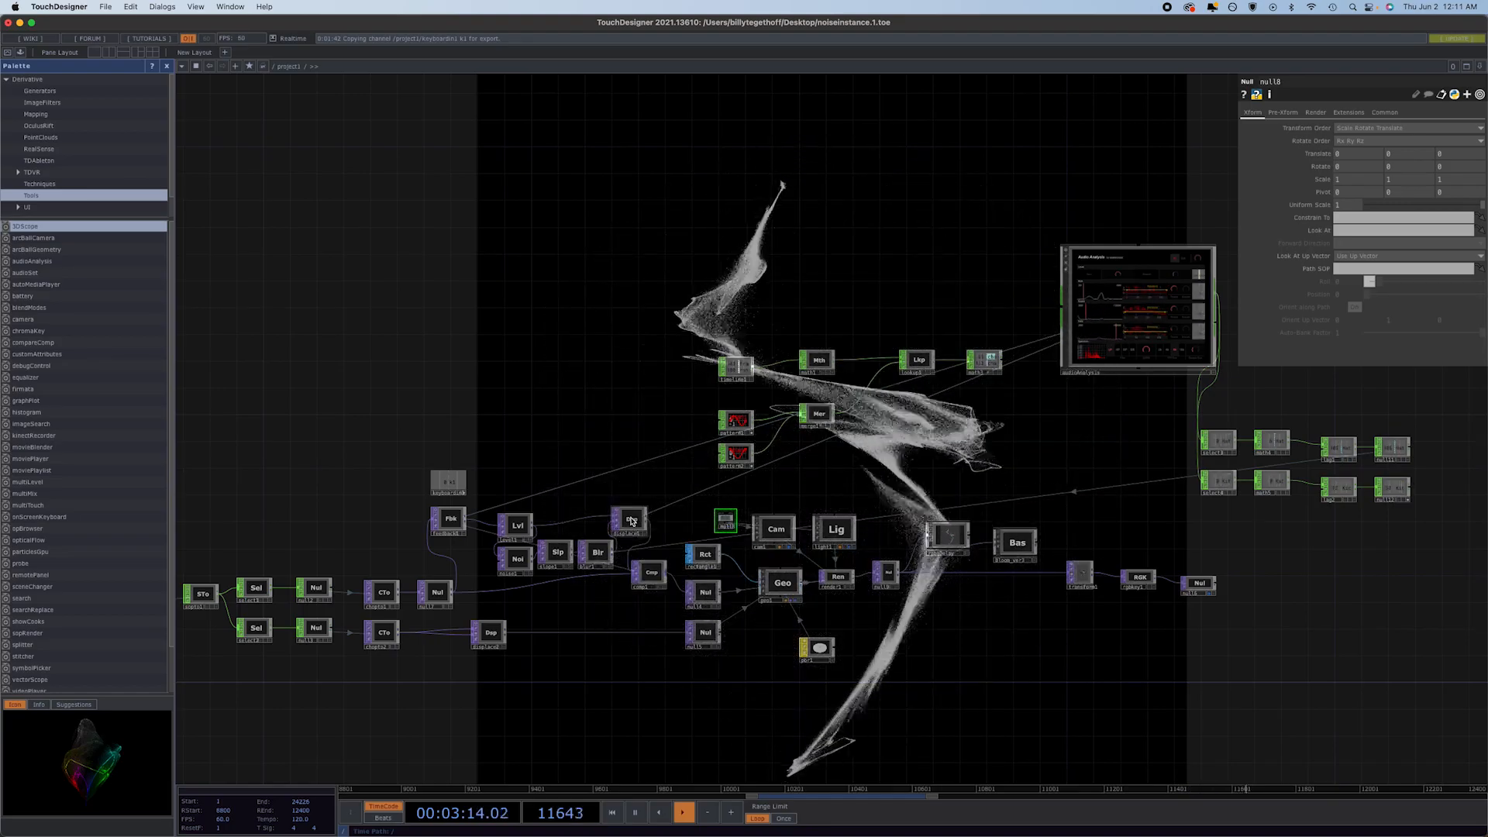
left_click(630, 520)
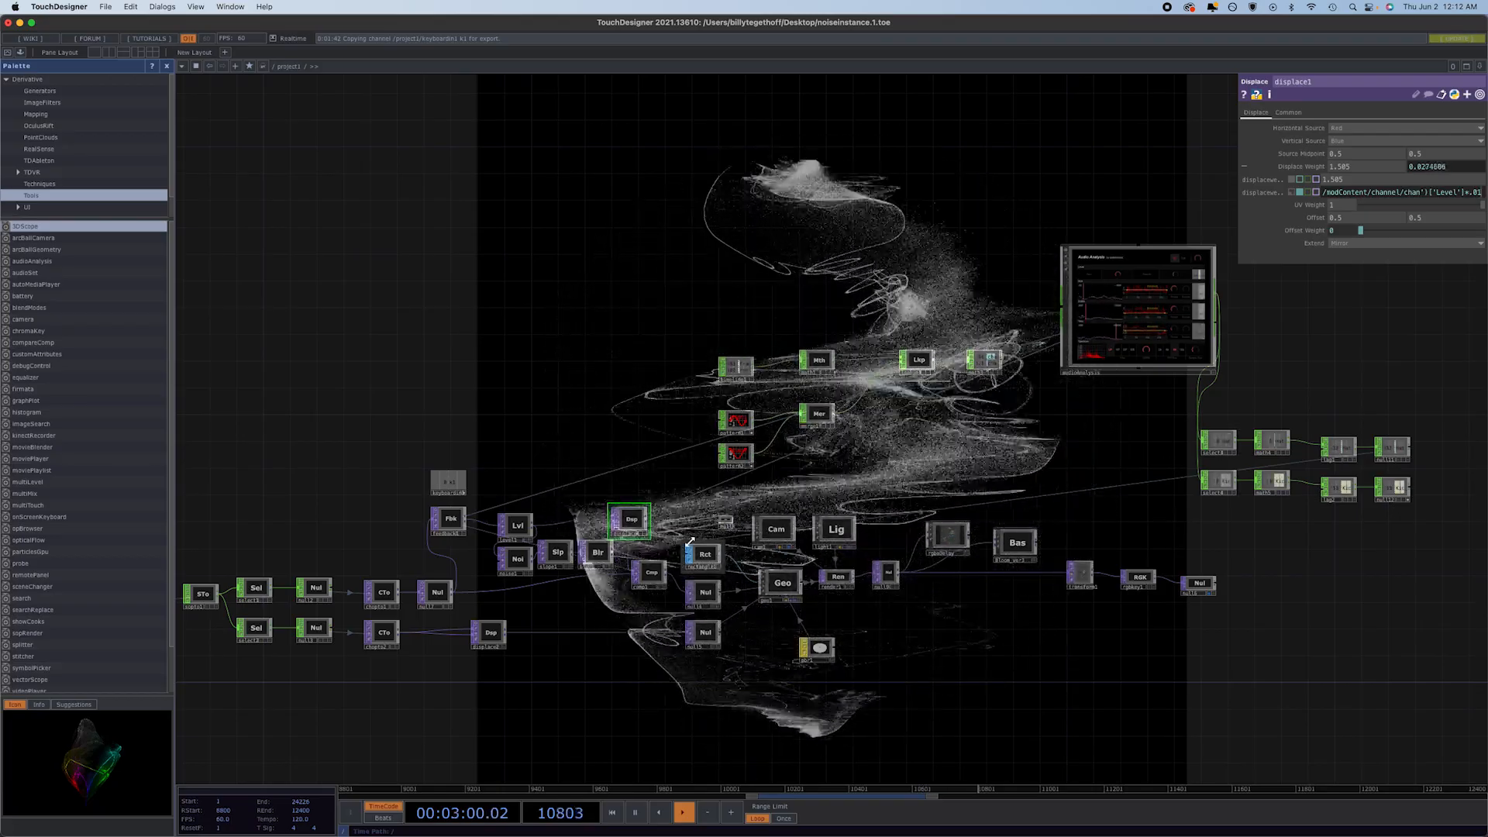
left_click(598, 552)
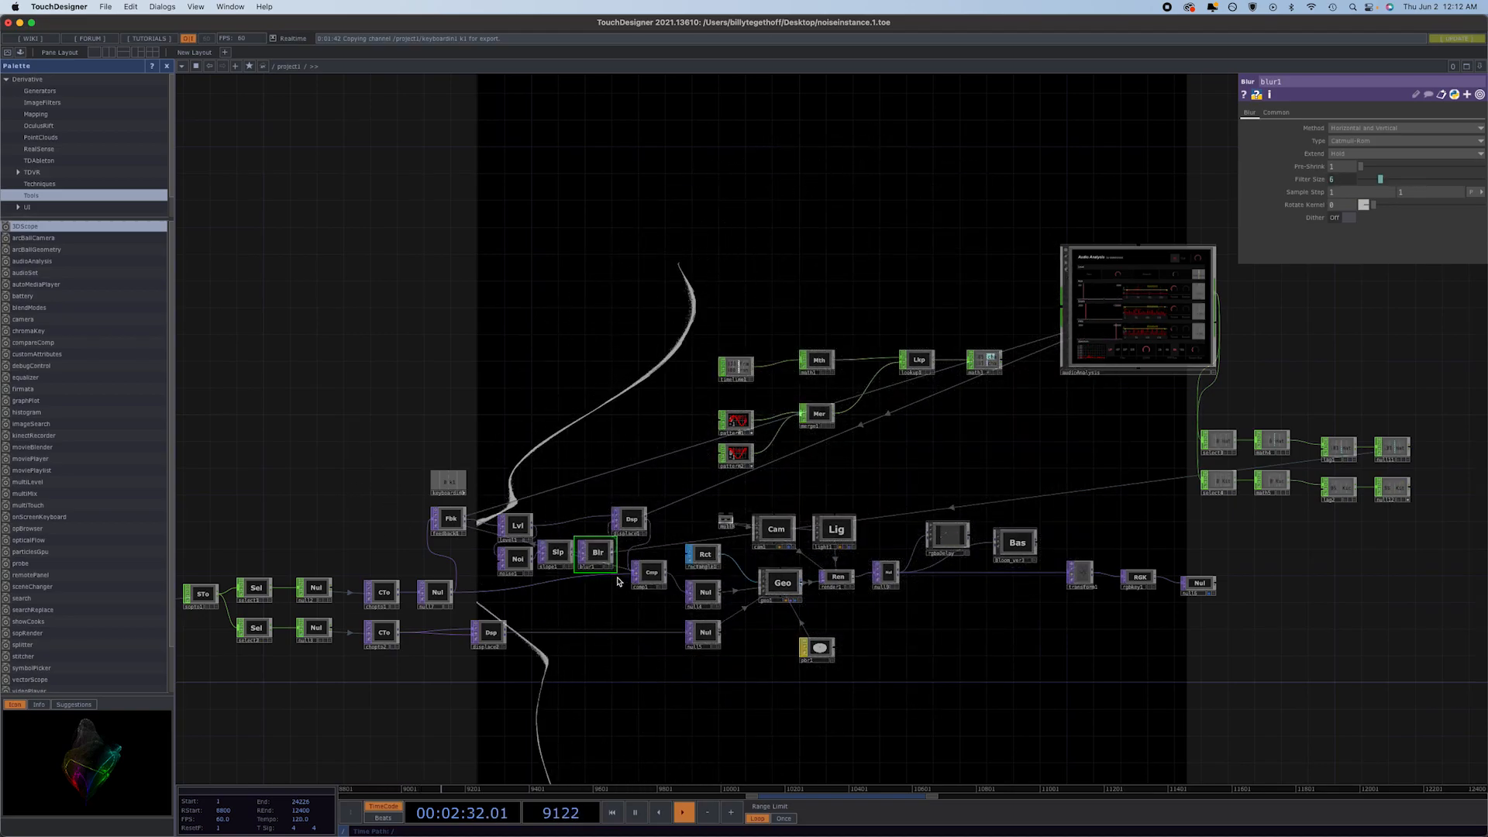
Line up level1 next to feedback1 and shift displace1 further along the same row.
mouse_move(514, 523)
left_mouse_down()
mouse_move(484, 517)
mouse_move(516, 553)
left_mouse_up()
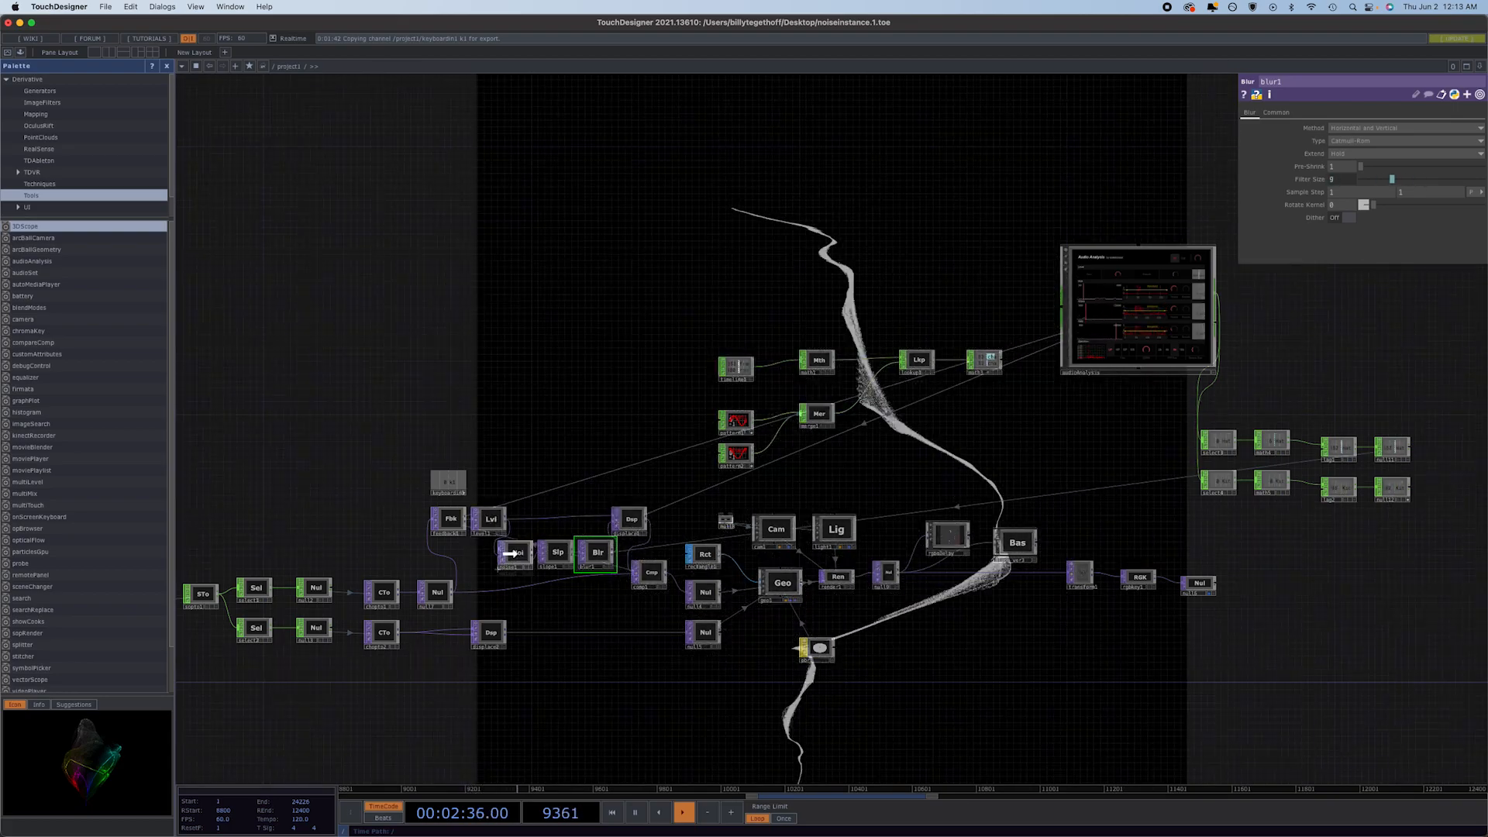
left_click_drag(634, 519, 648, 514)
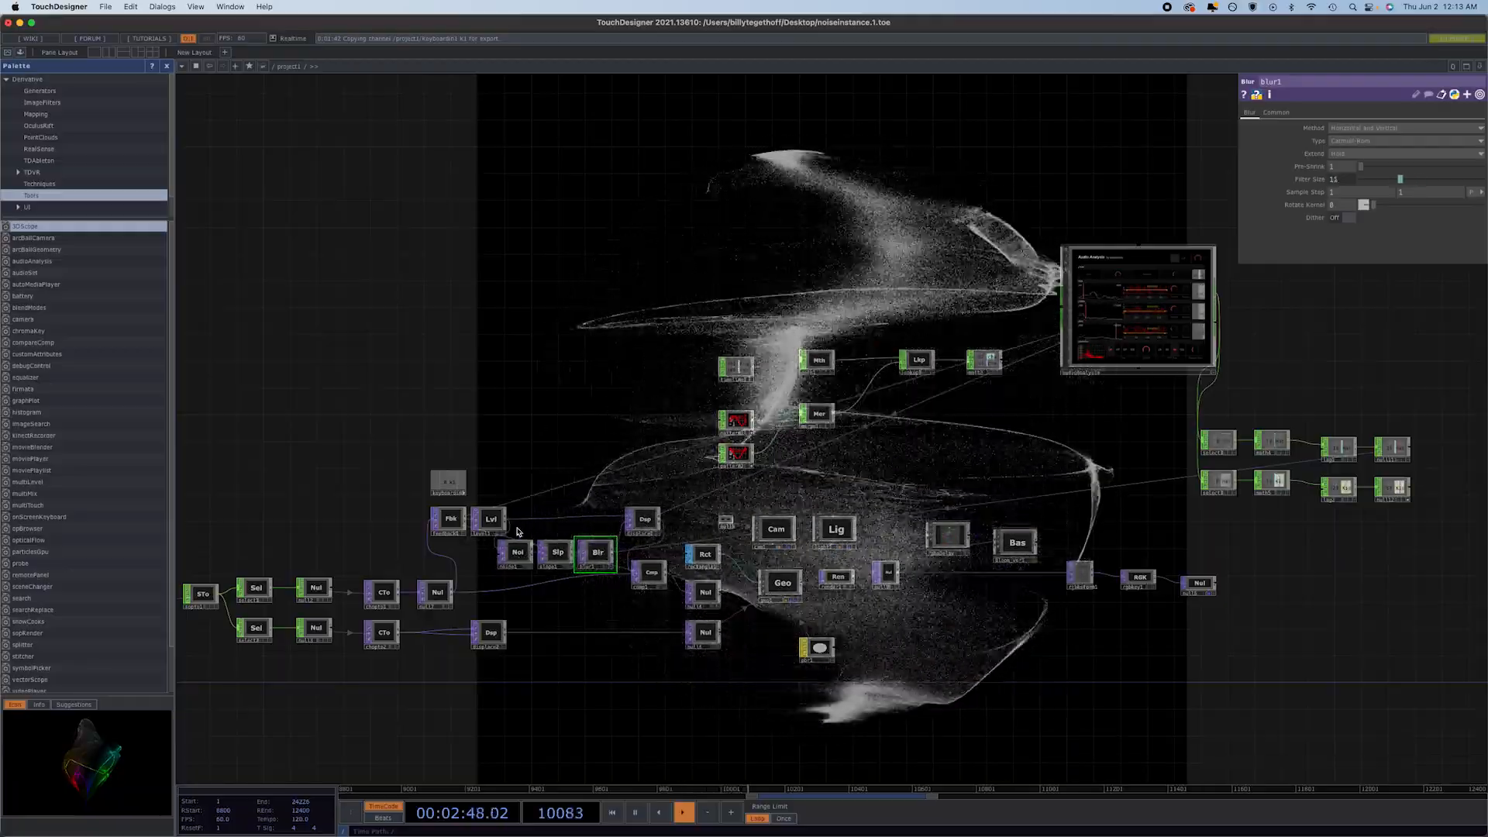
Examine level1's Range, Post and Pre settings and the displace1 parameters in the feedback row.
left_click(491, 519)
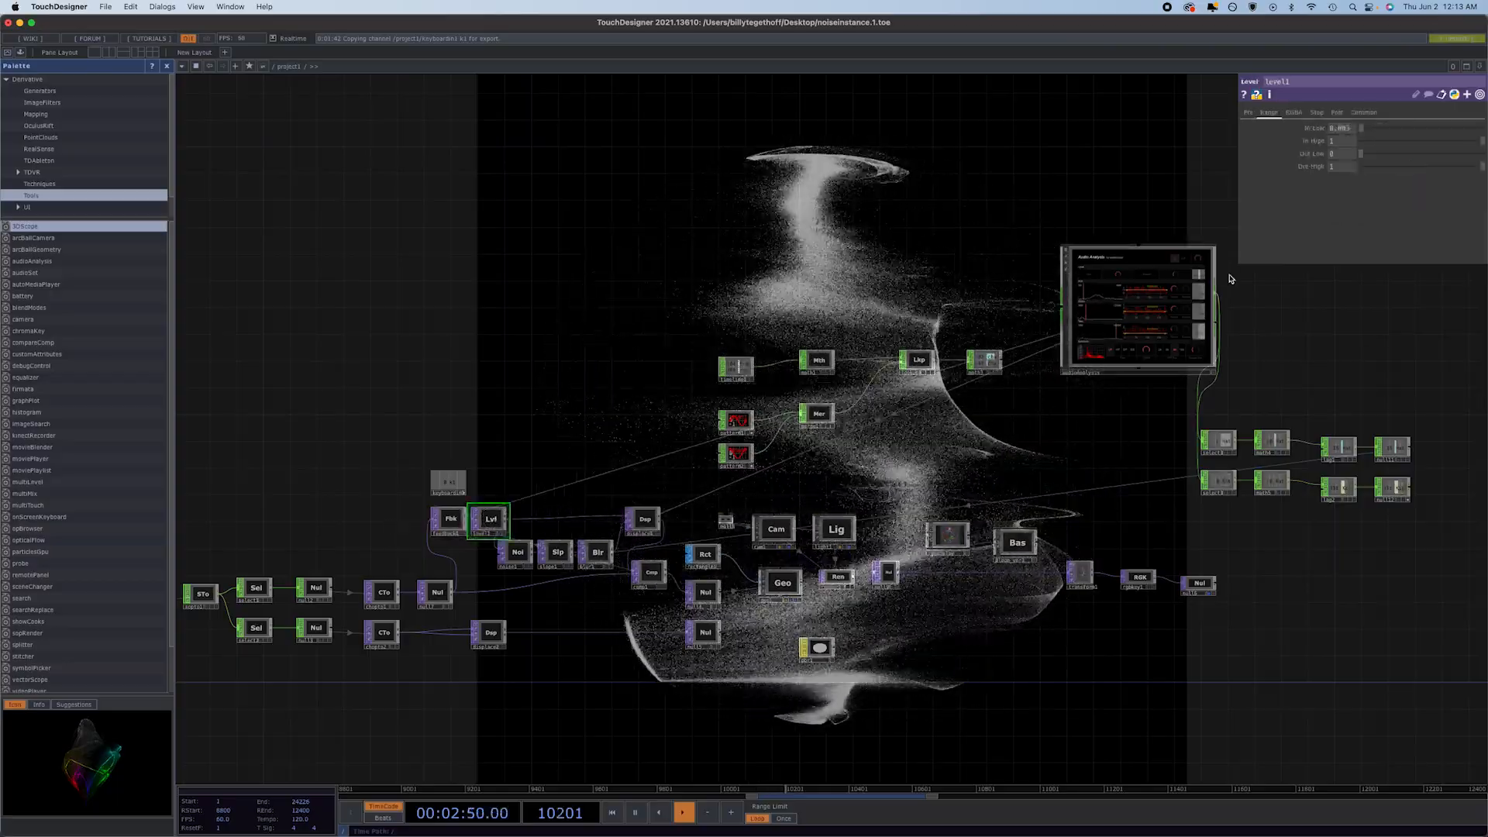
left_click(1337, 113)
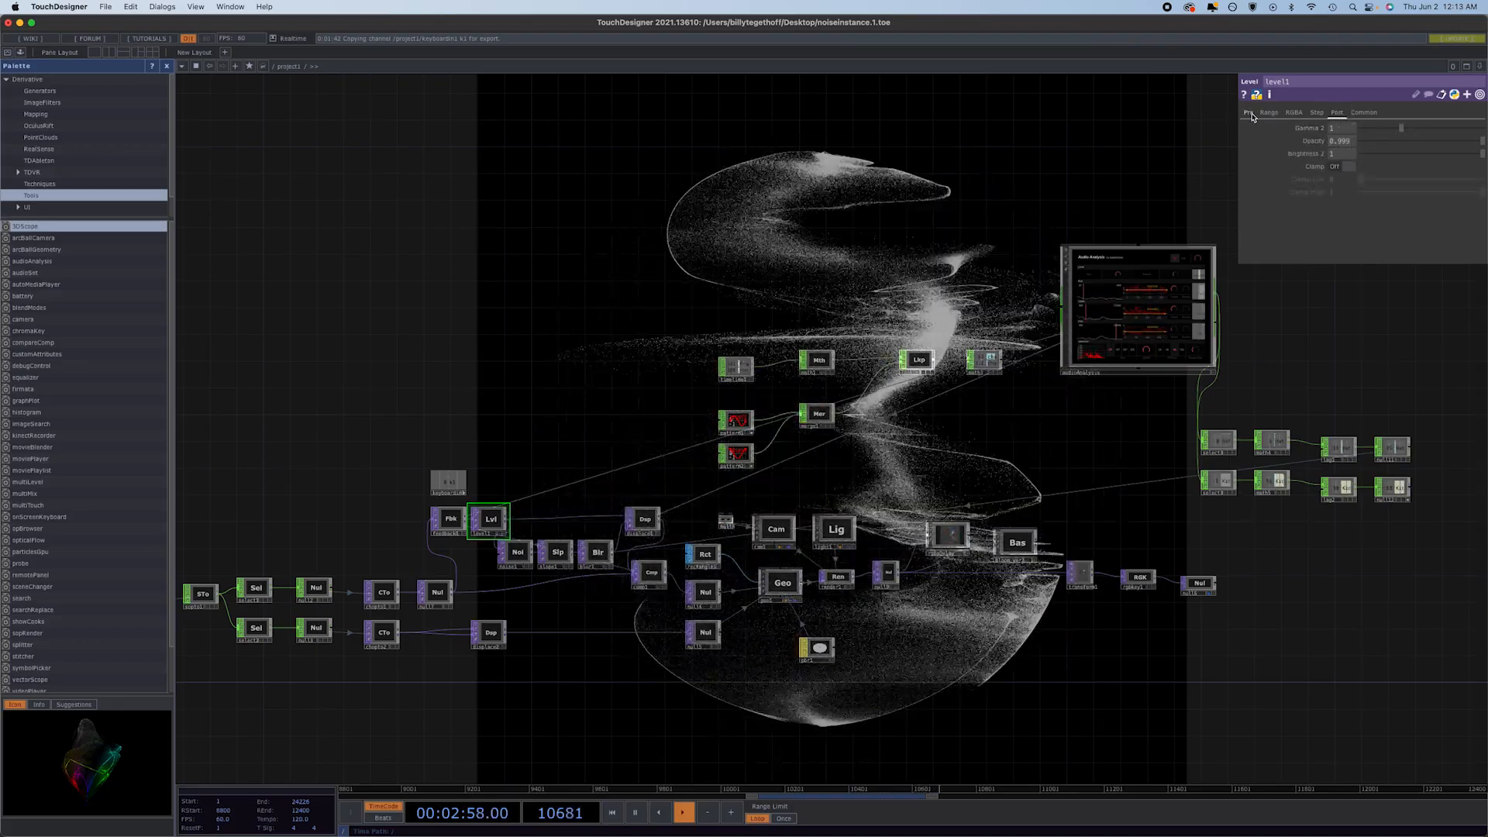
left_click(1248, 112)
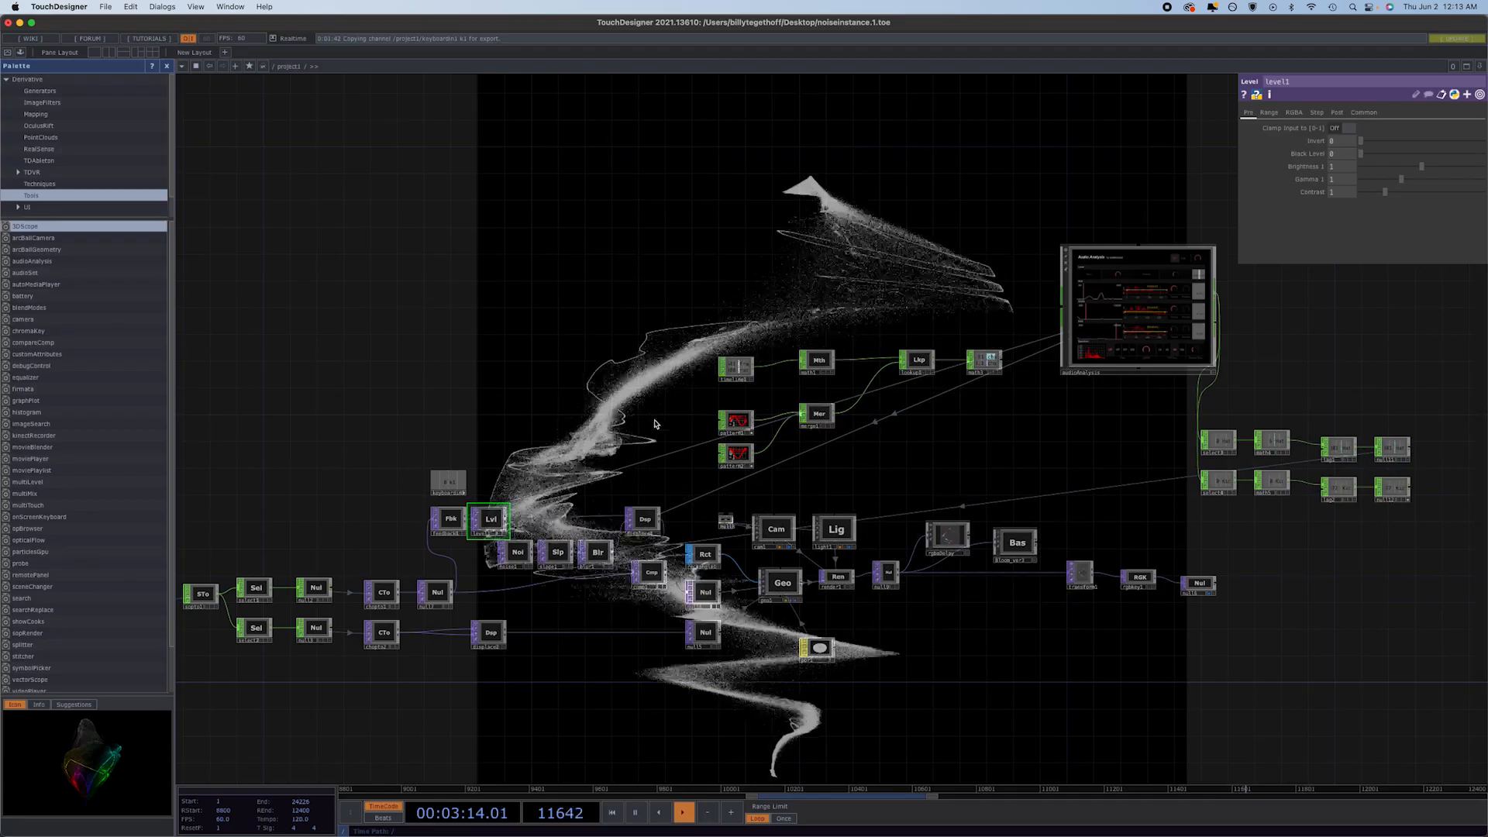
left_click(642, 525)
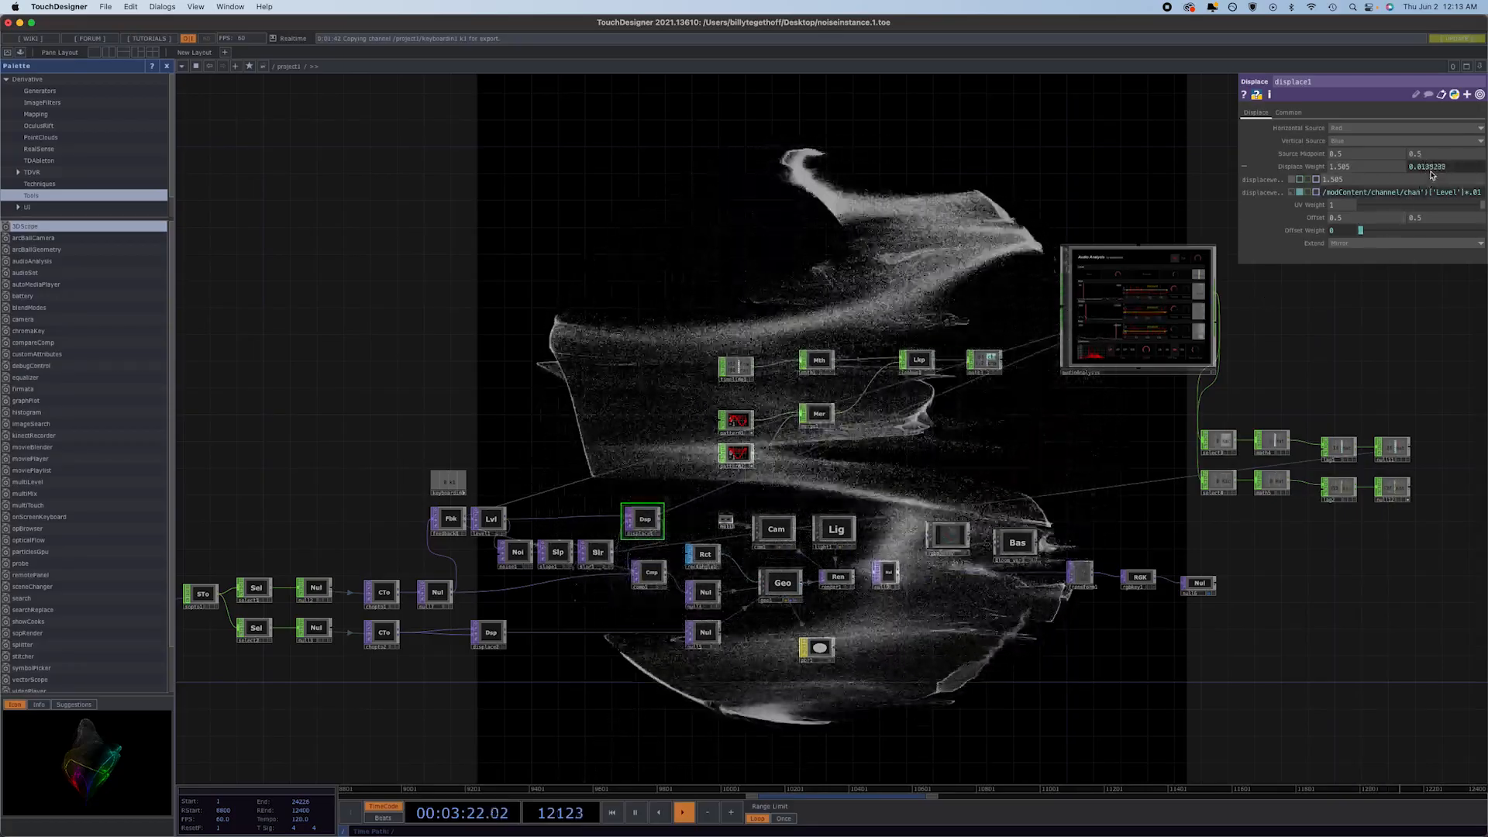
Review the noise1 and slope1 settings, and set blur1's Filter Size to 16.
left_click(516, 557)
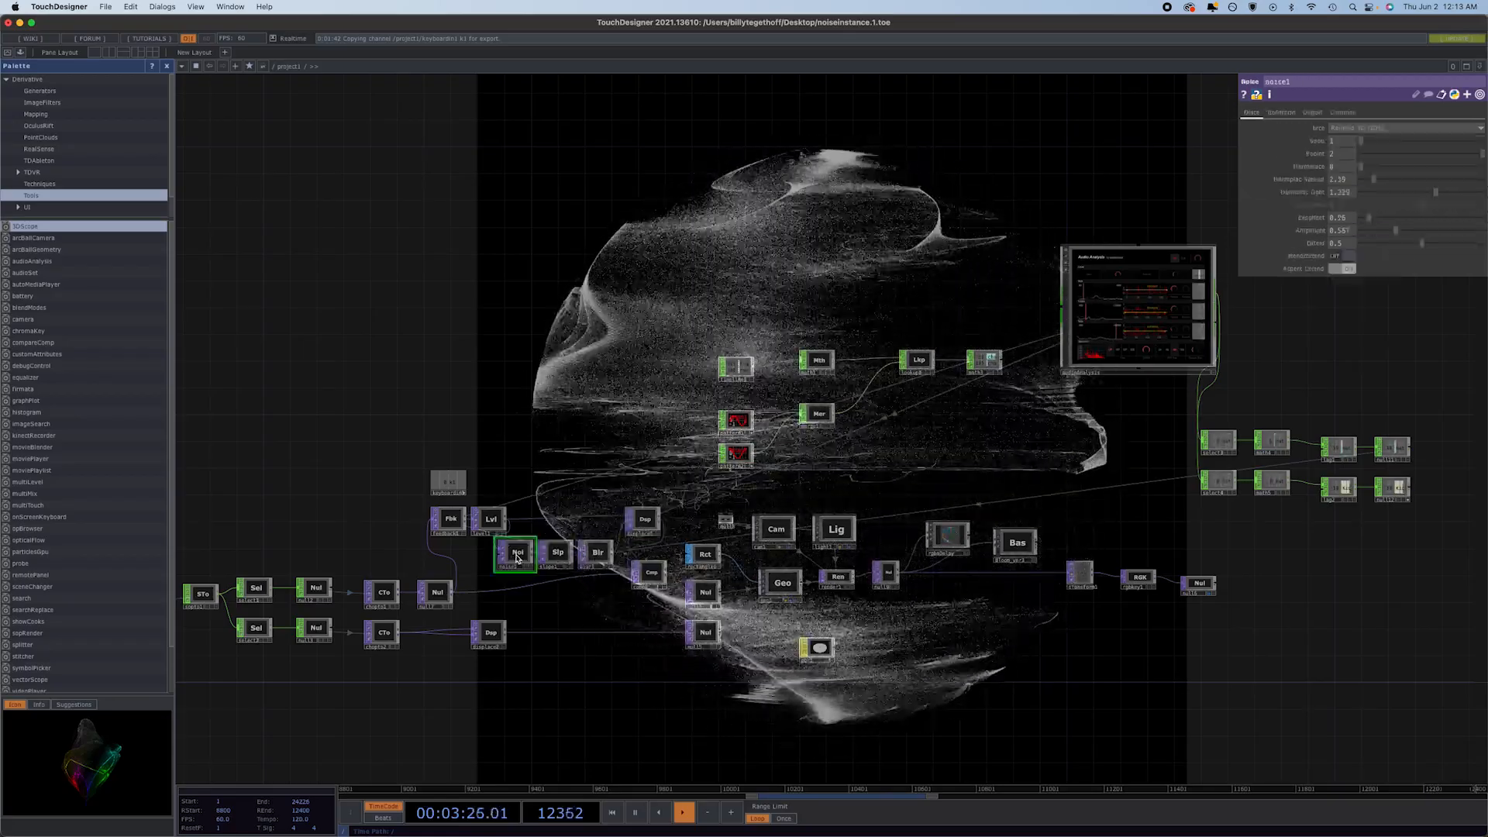
scroll(515, 555, "up", 5)
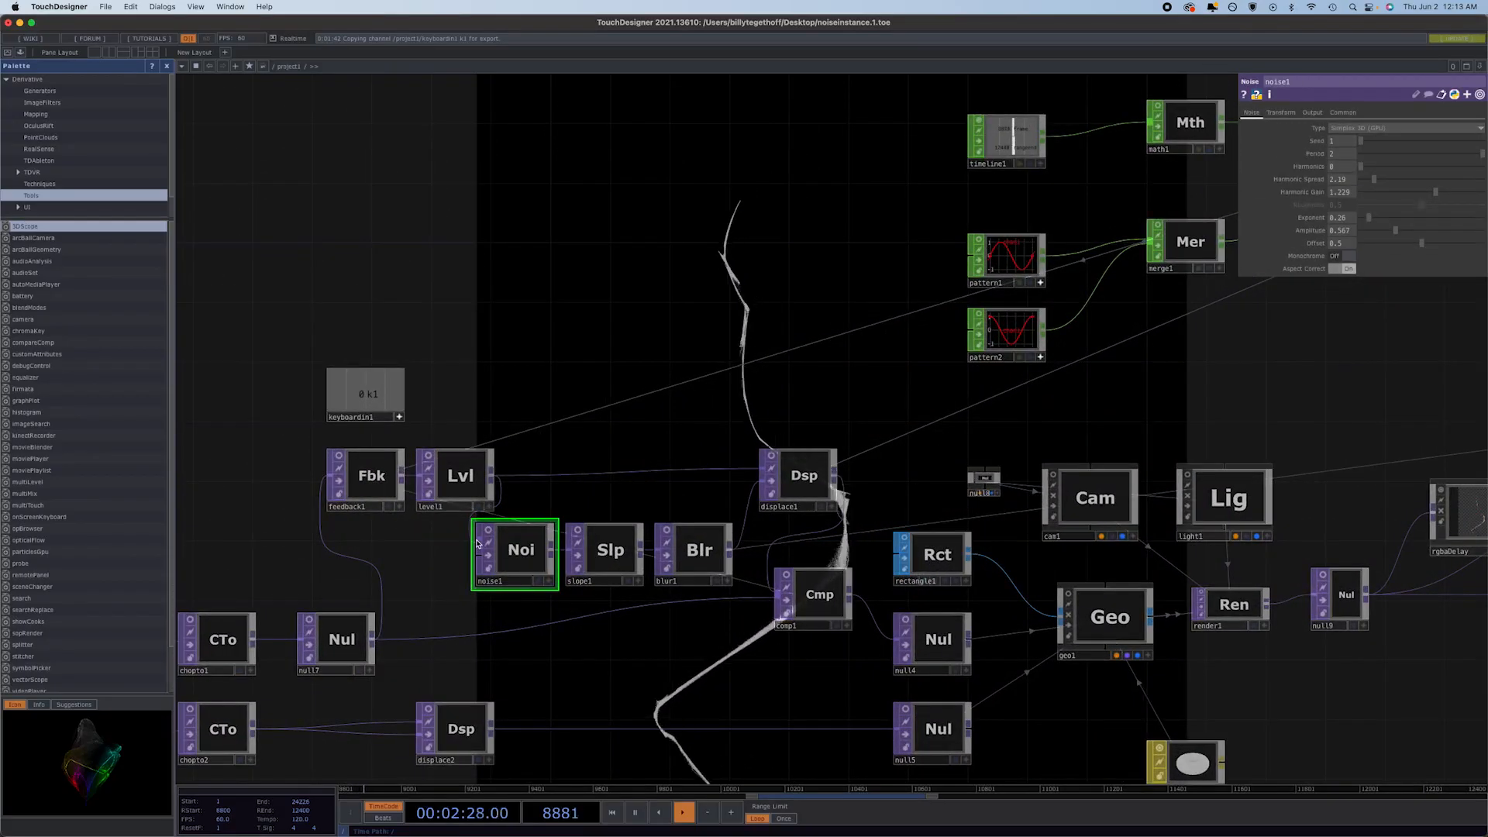
left_click(1313, 112)
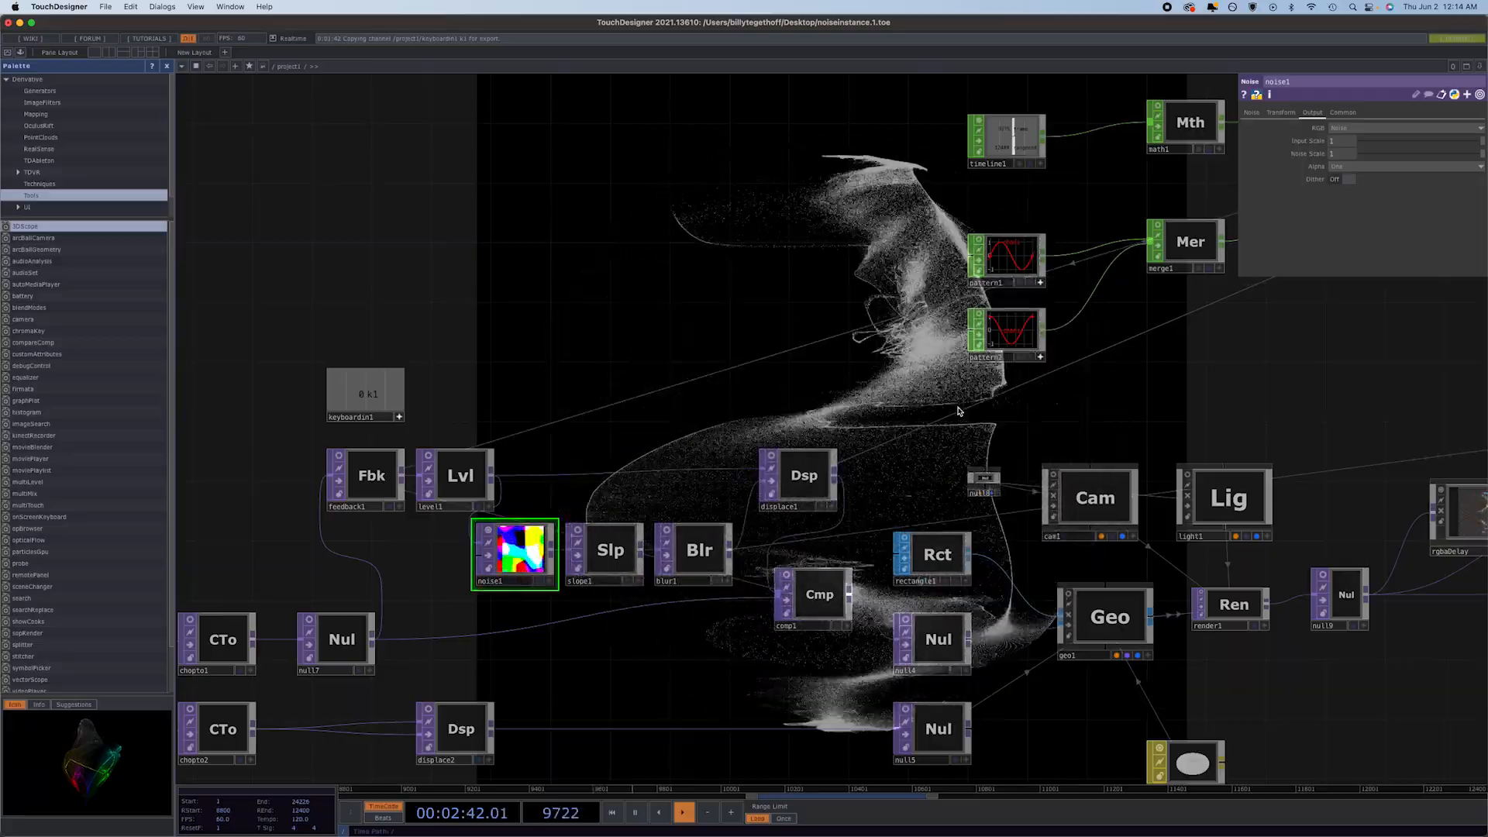
left_click(1252, 113)
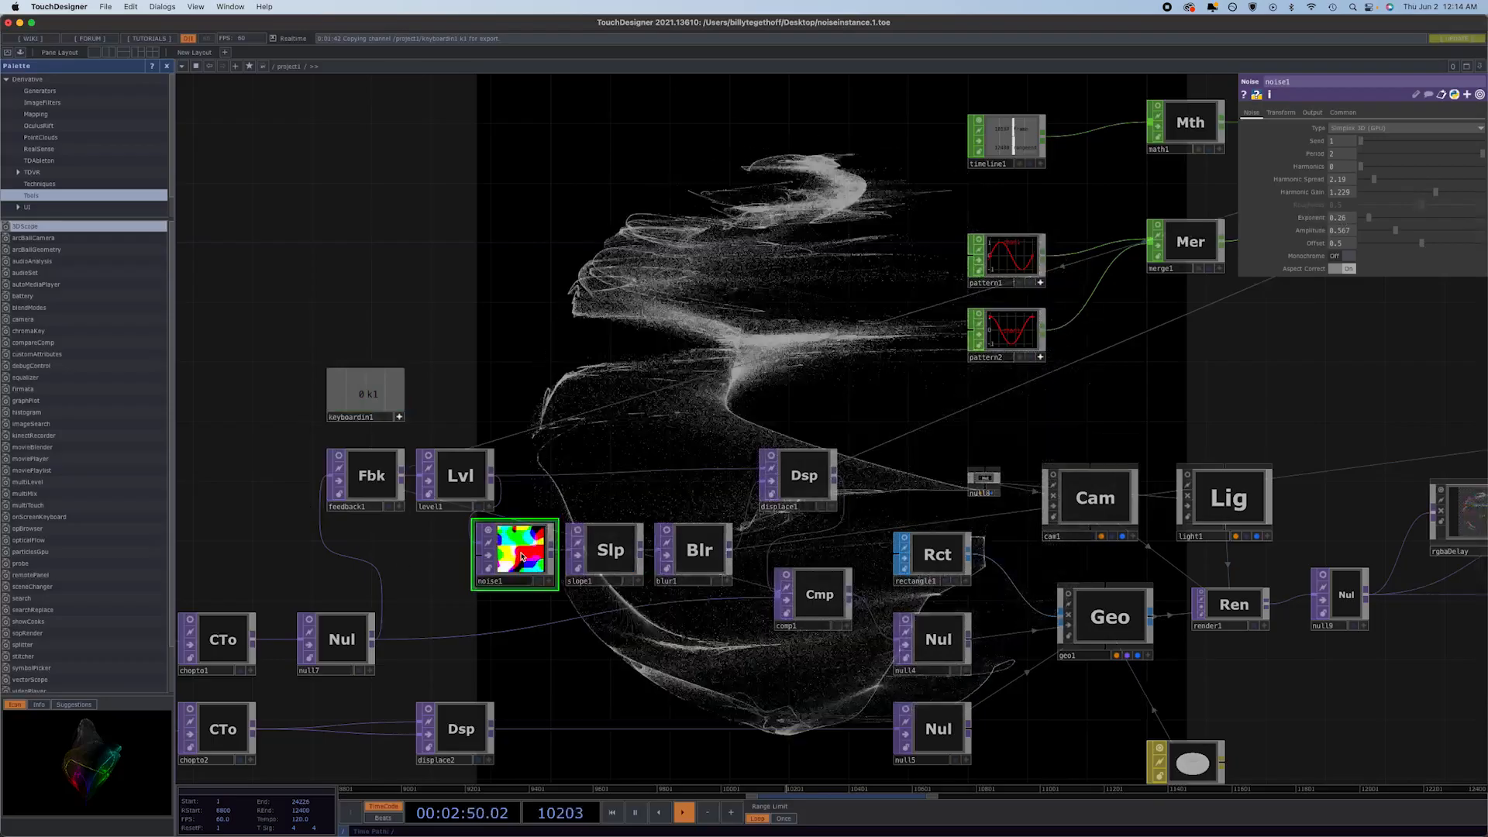
left_click(612, 558)
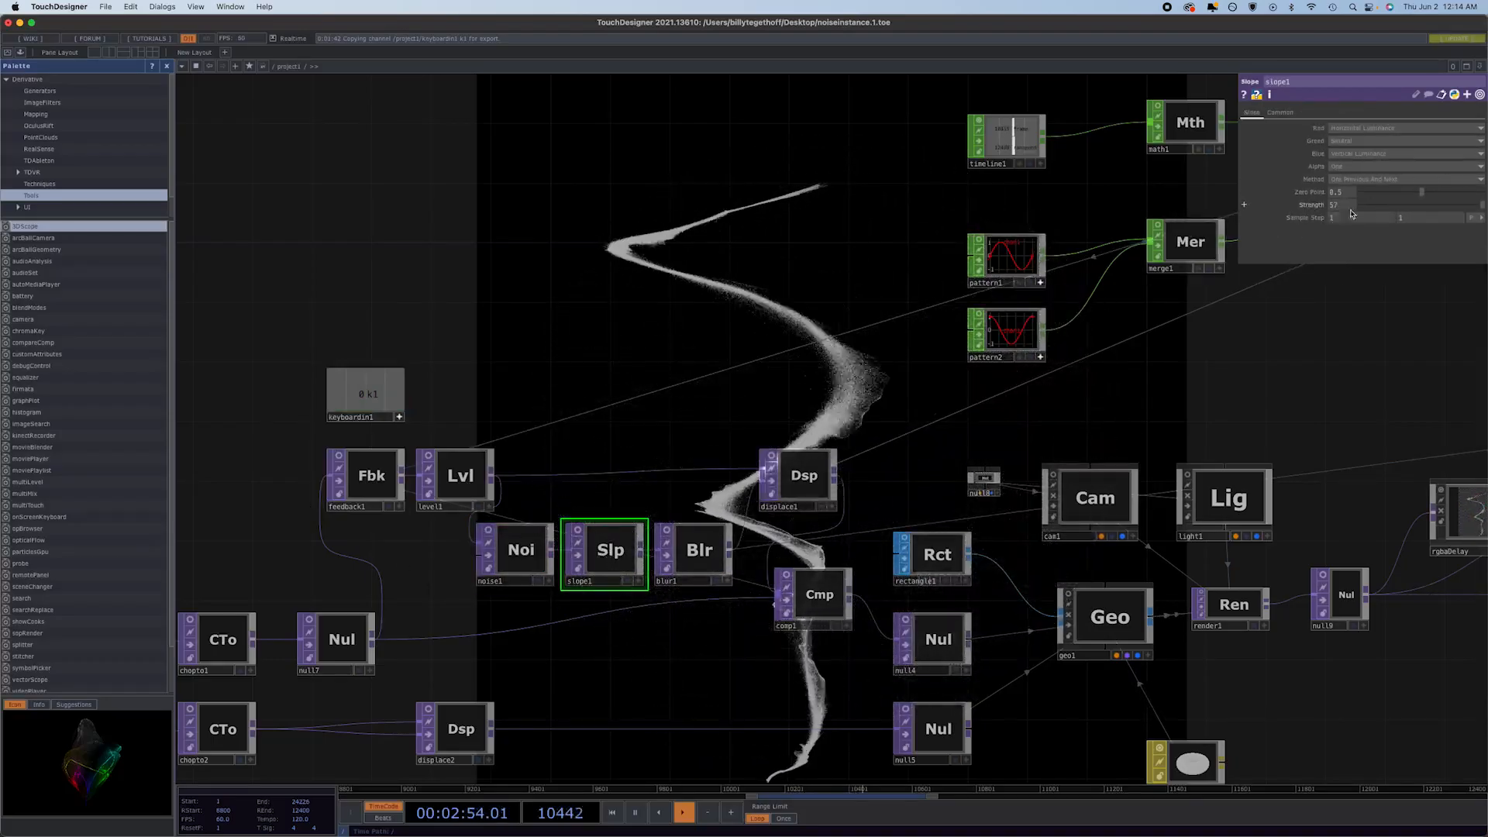
left_click(708, 564)
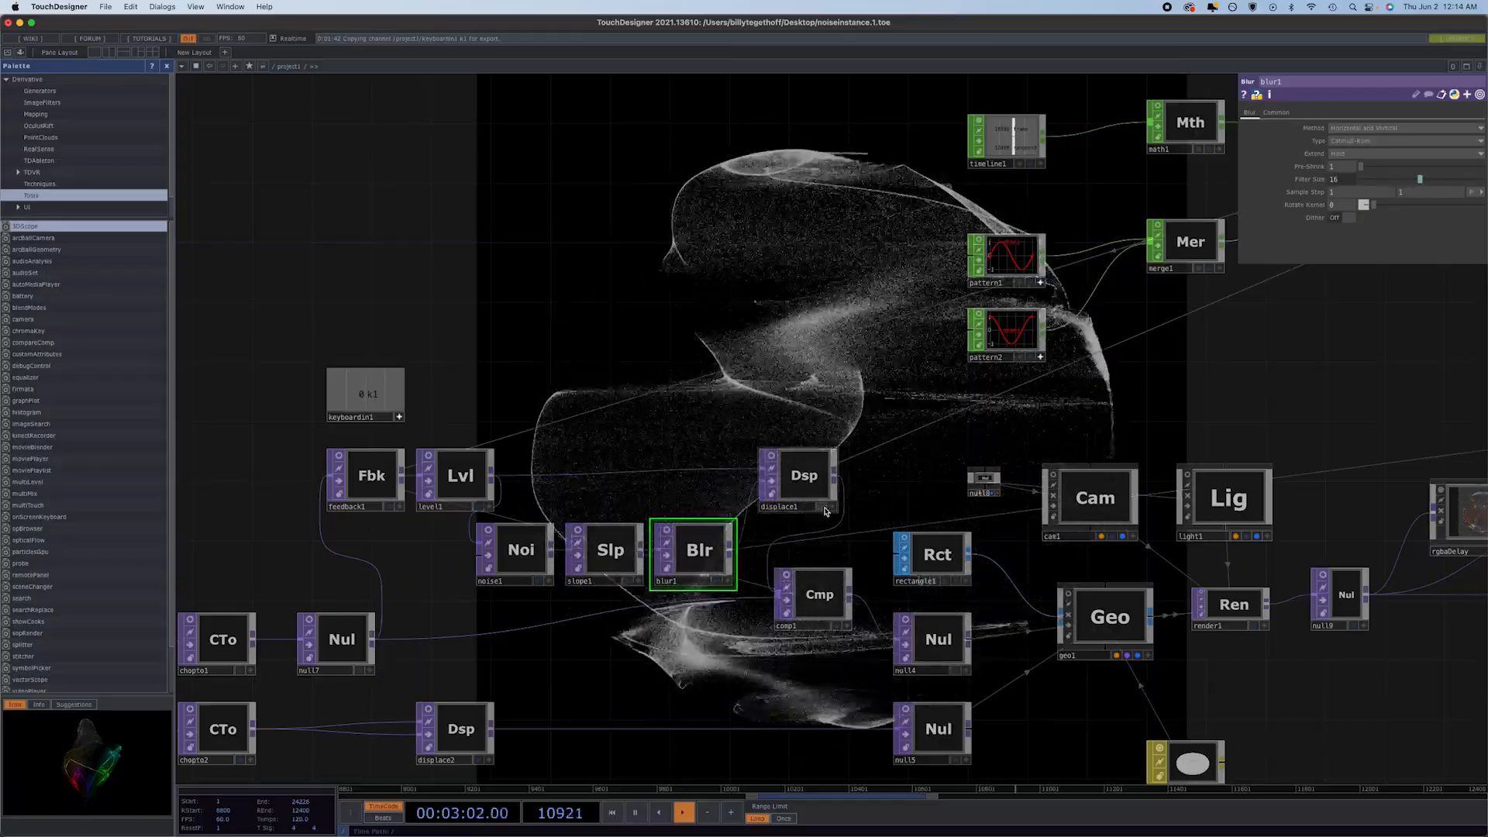
Drive cam1's Translate X, Y and Z with the expressions op('pattern1')['chan1'], op('pattern1')['chan1']*.2 and op('pattern2')['chan1'].
scroll(1065, 405, "down", 5)
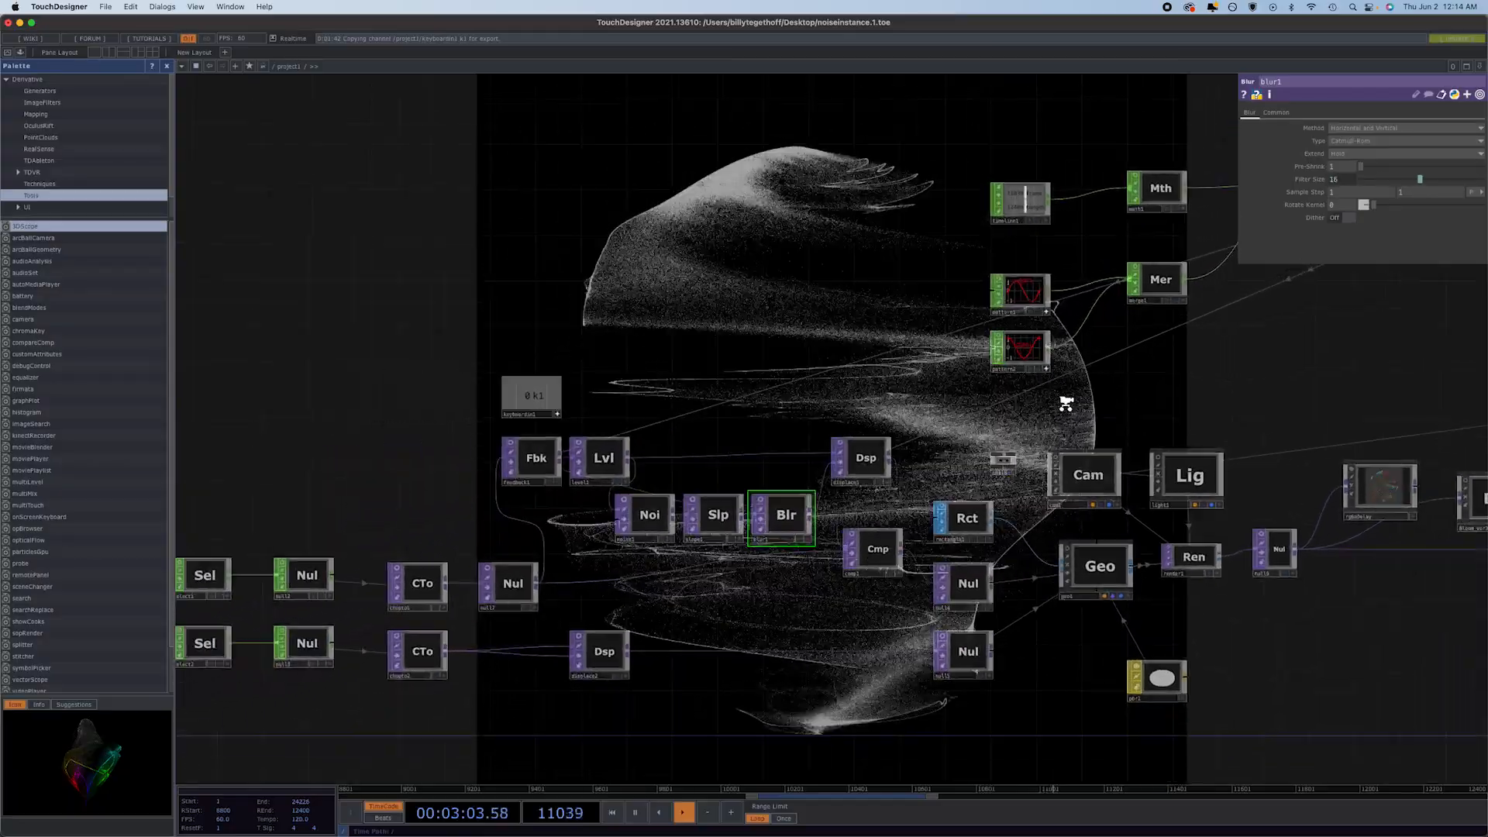
left_click_drag(1159, 412, 719, 388)
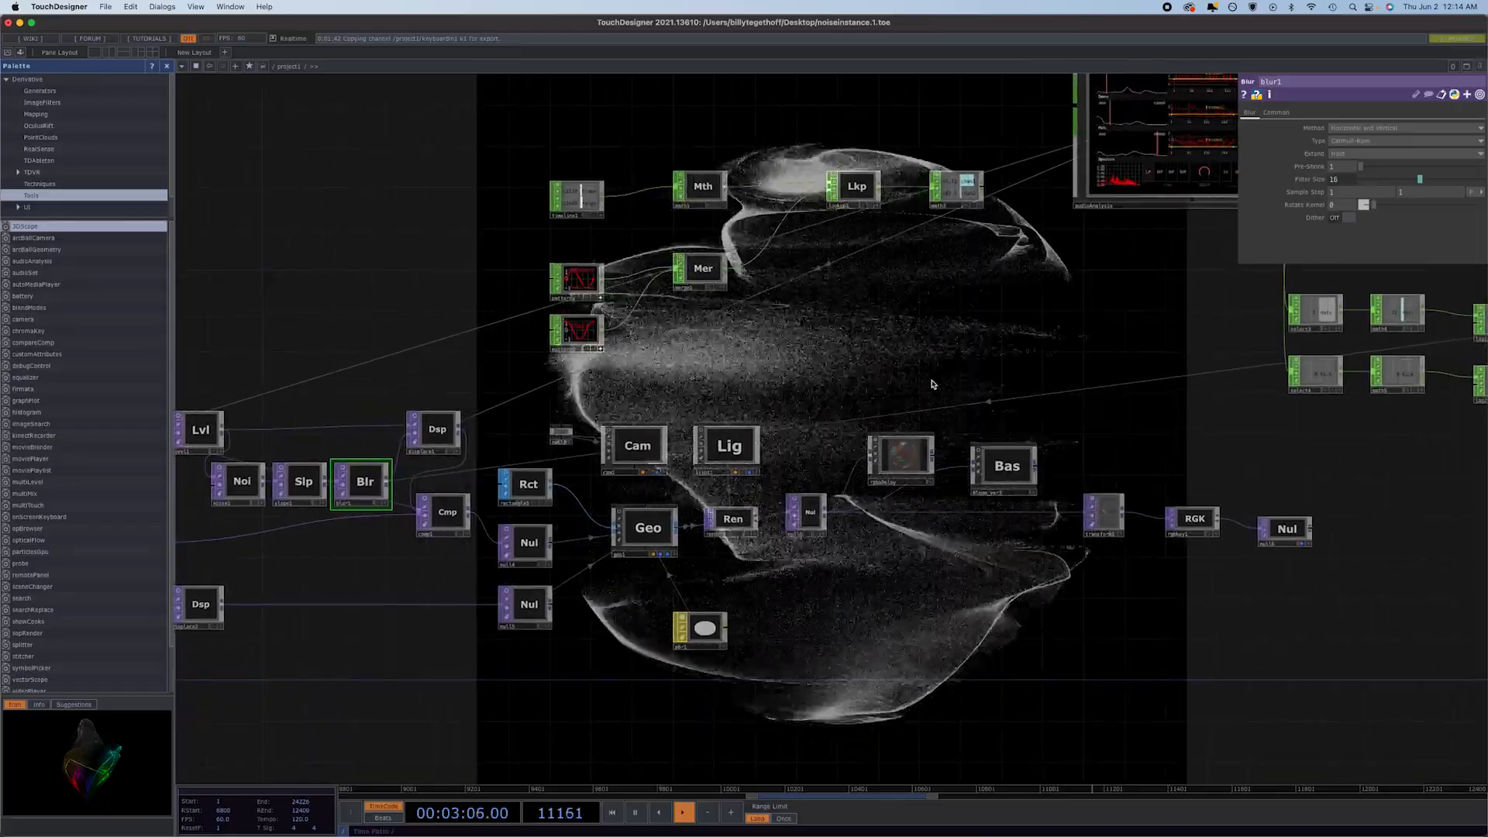
scroll(932, 380, "down", 2)
scroll(932, 381, "down", 2)
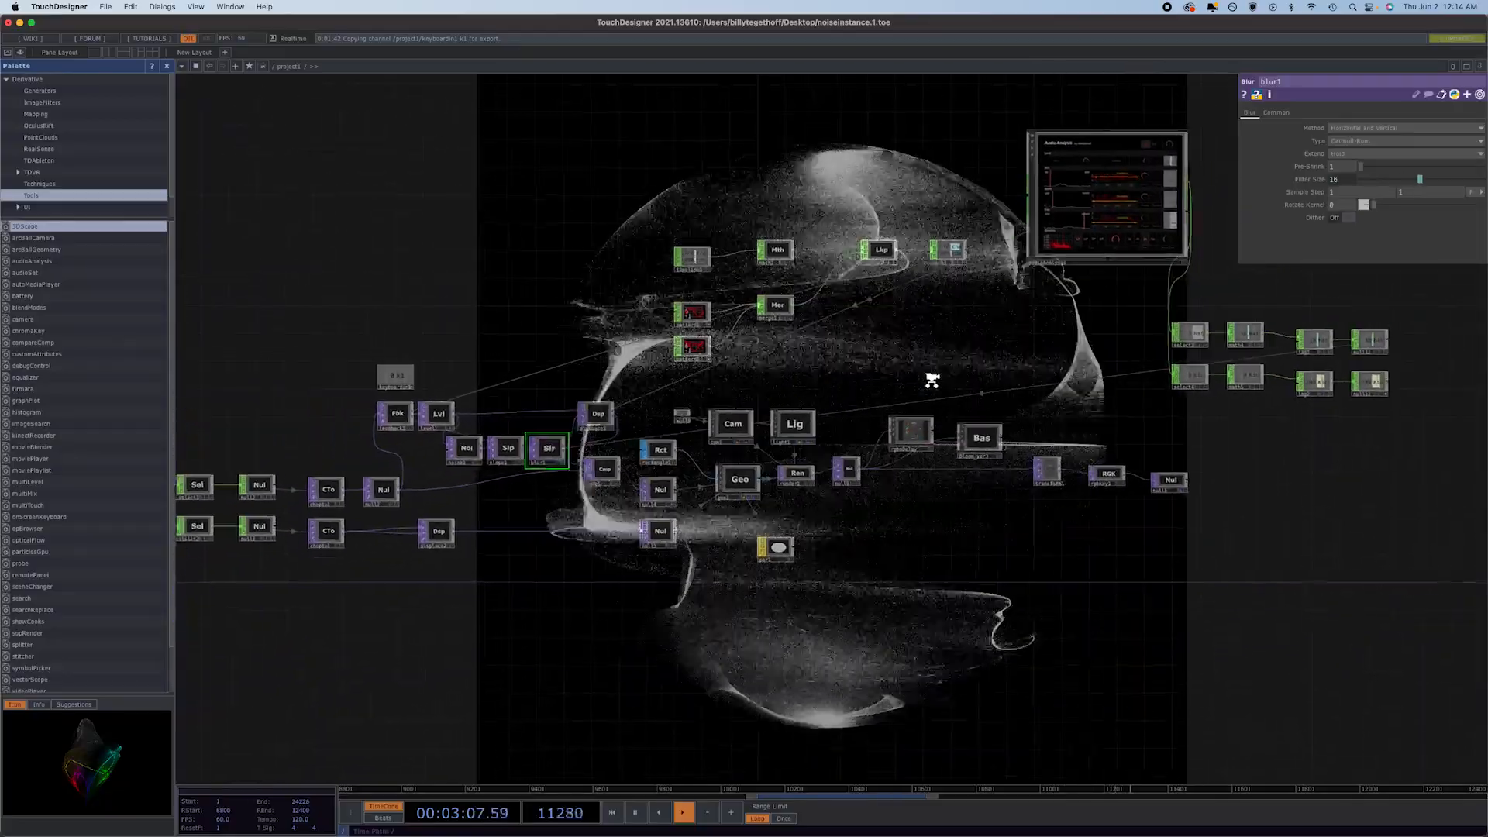
left_click(744, 423)
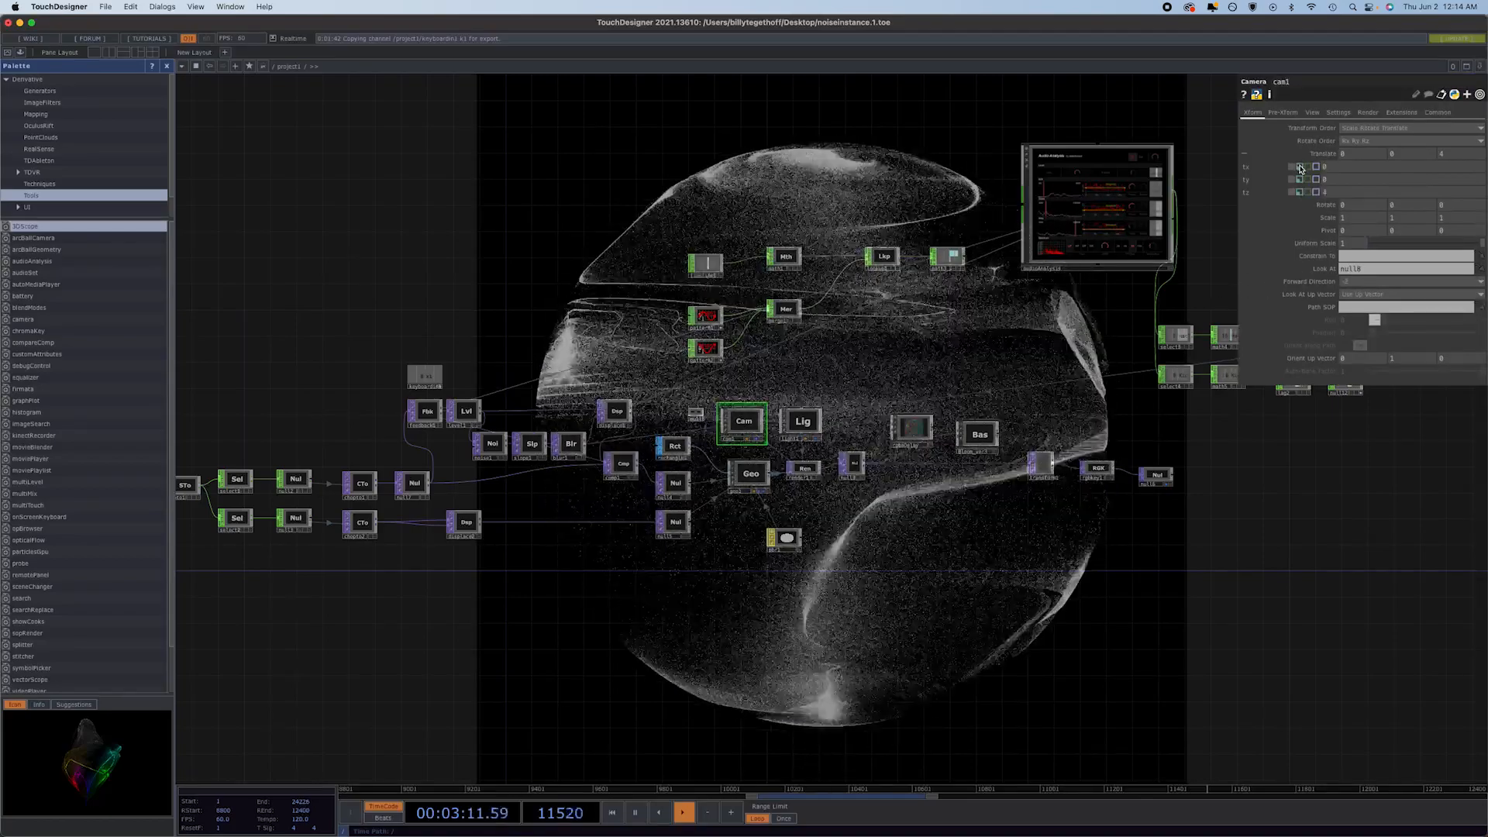
left_click(1300, 168)
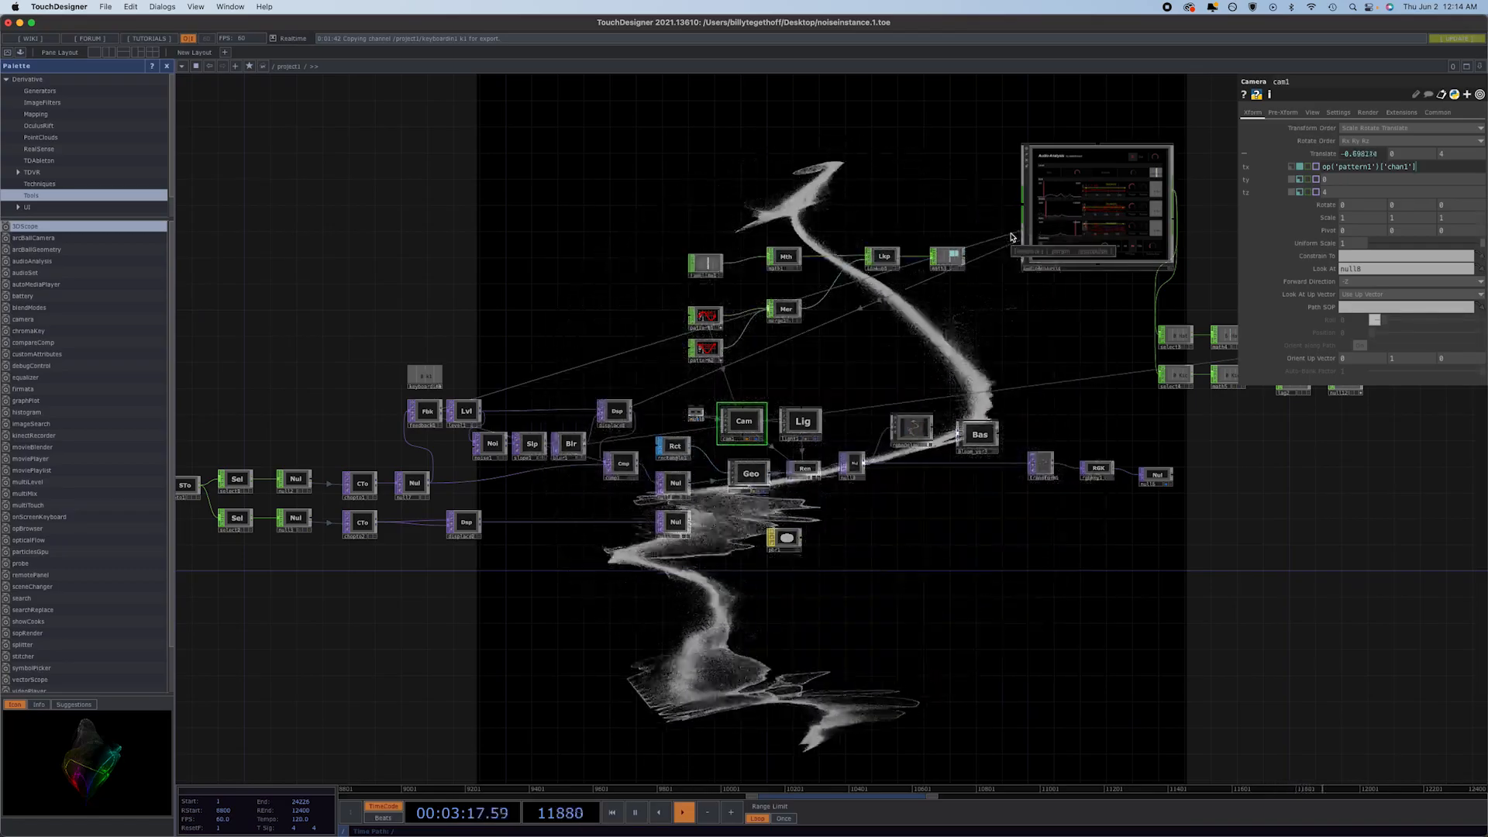
left_click(1298, 193)
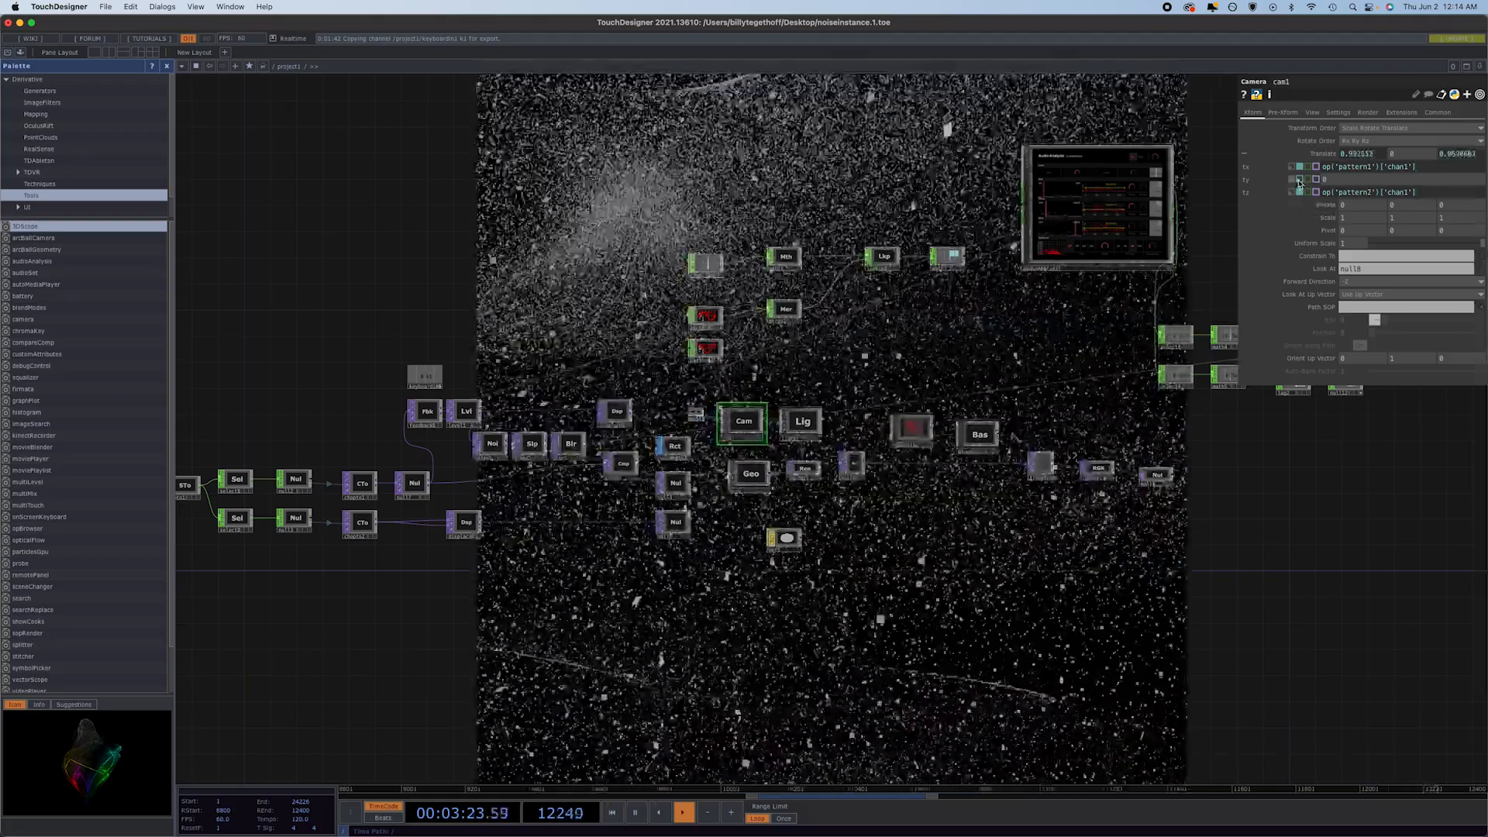
left_click(1300, 180)
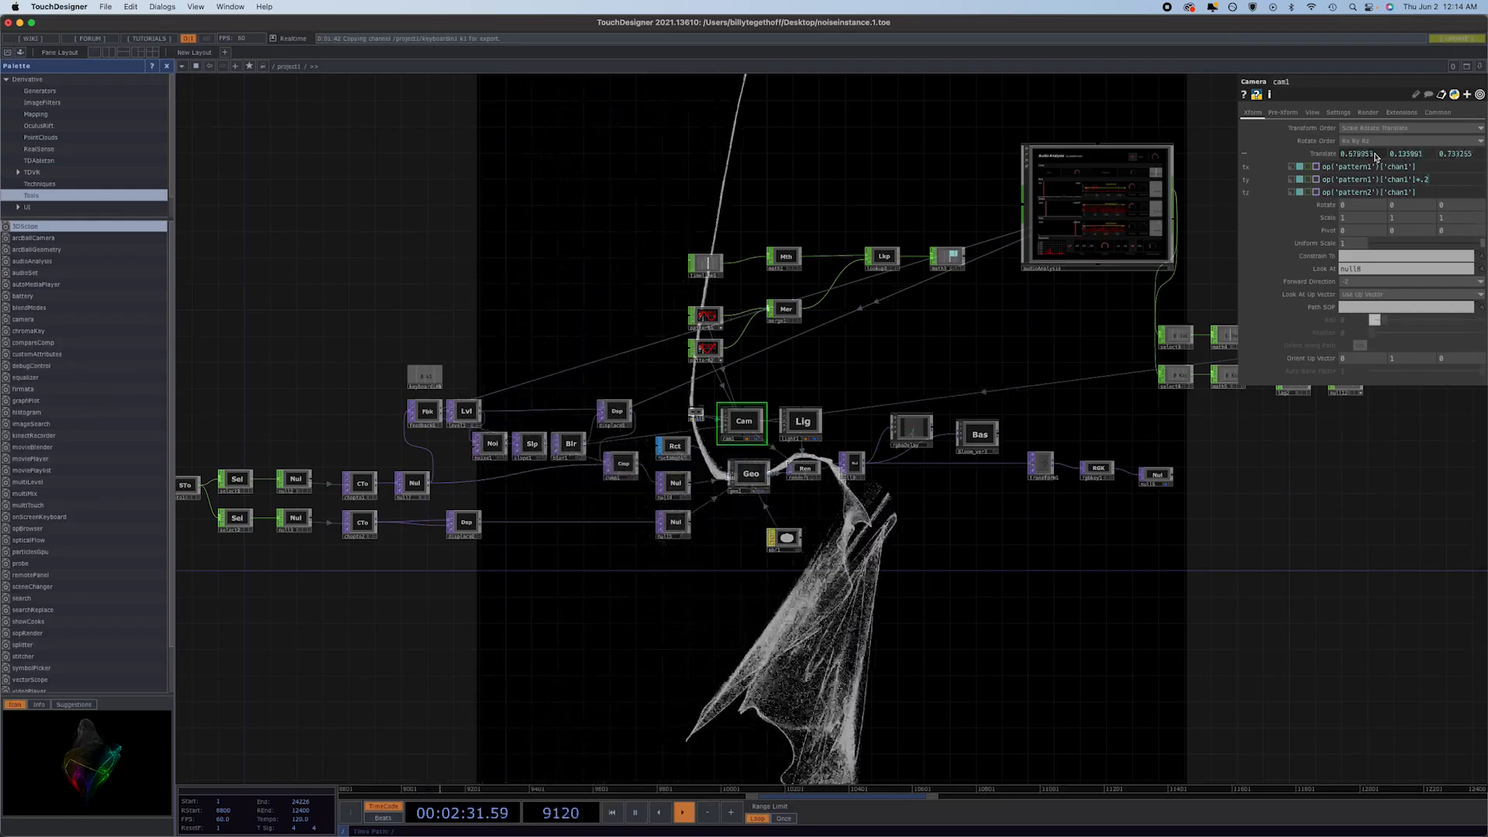
Drive cam1's FOV Angle with its expression combining math3's chan2 and null12's Kick channel, and inspect the expression.
left_click(1310, 113)
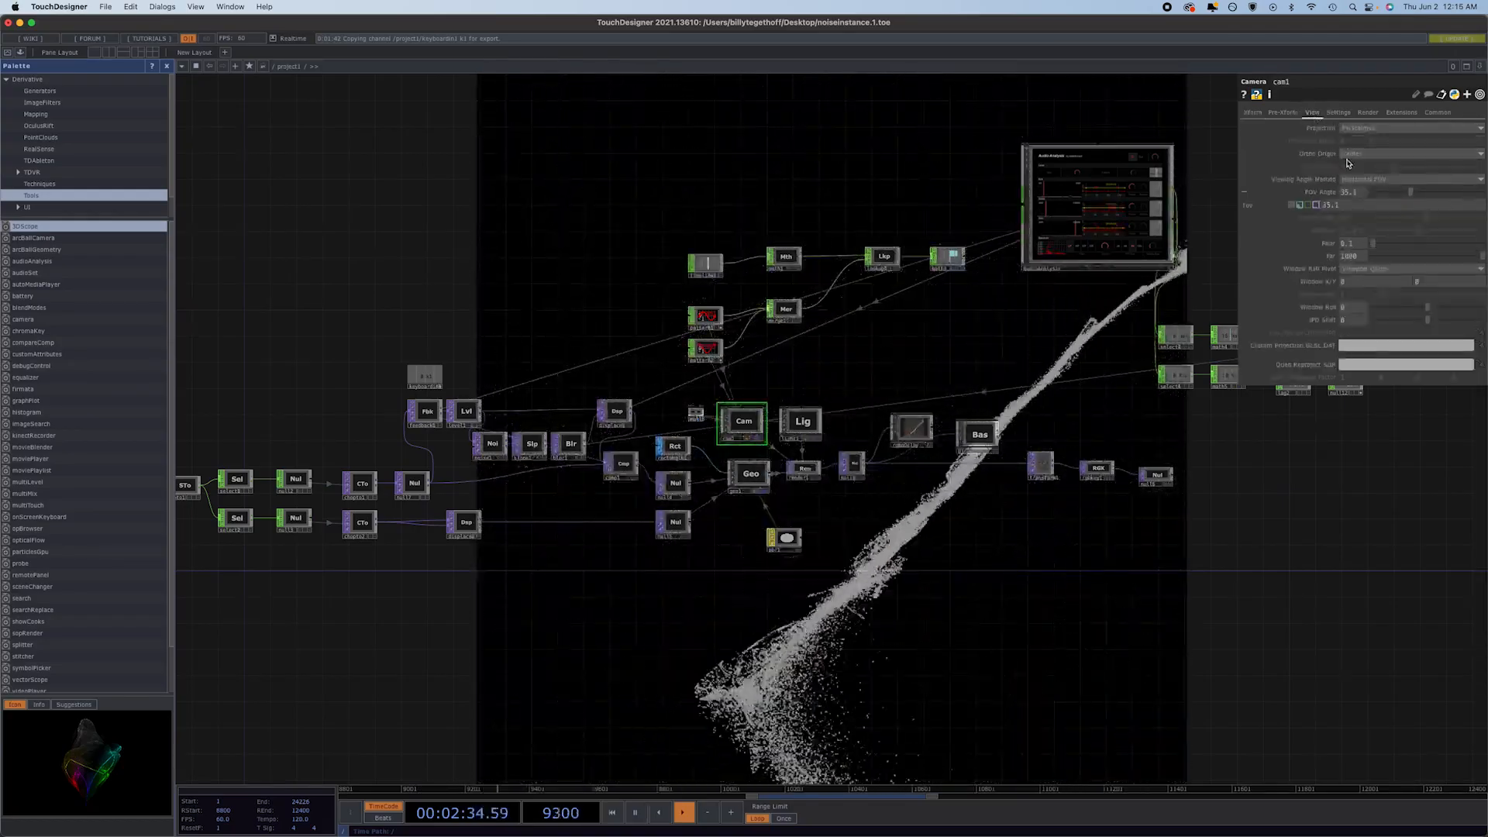
left_click(1299, 206)
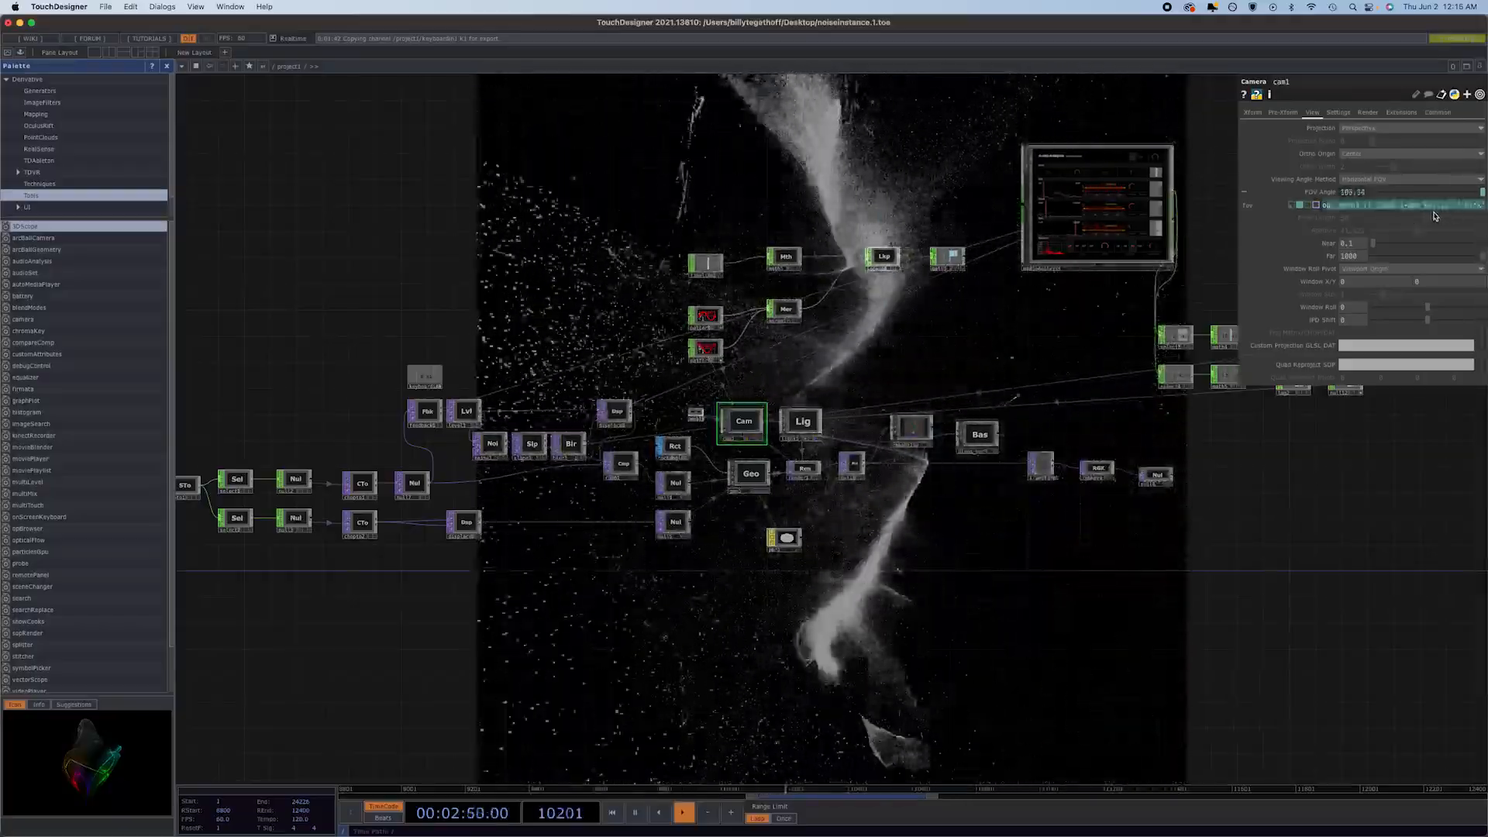
left_click(1406, 208)
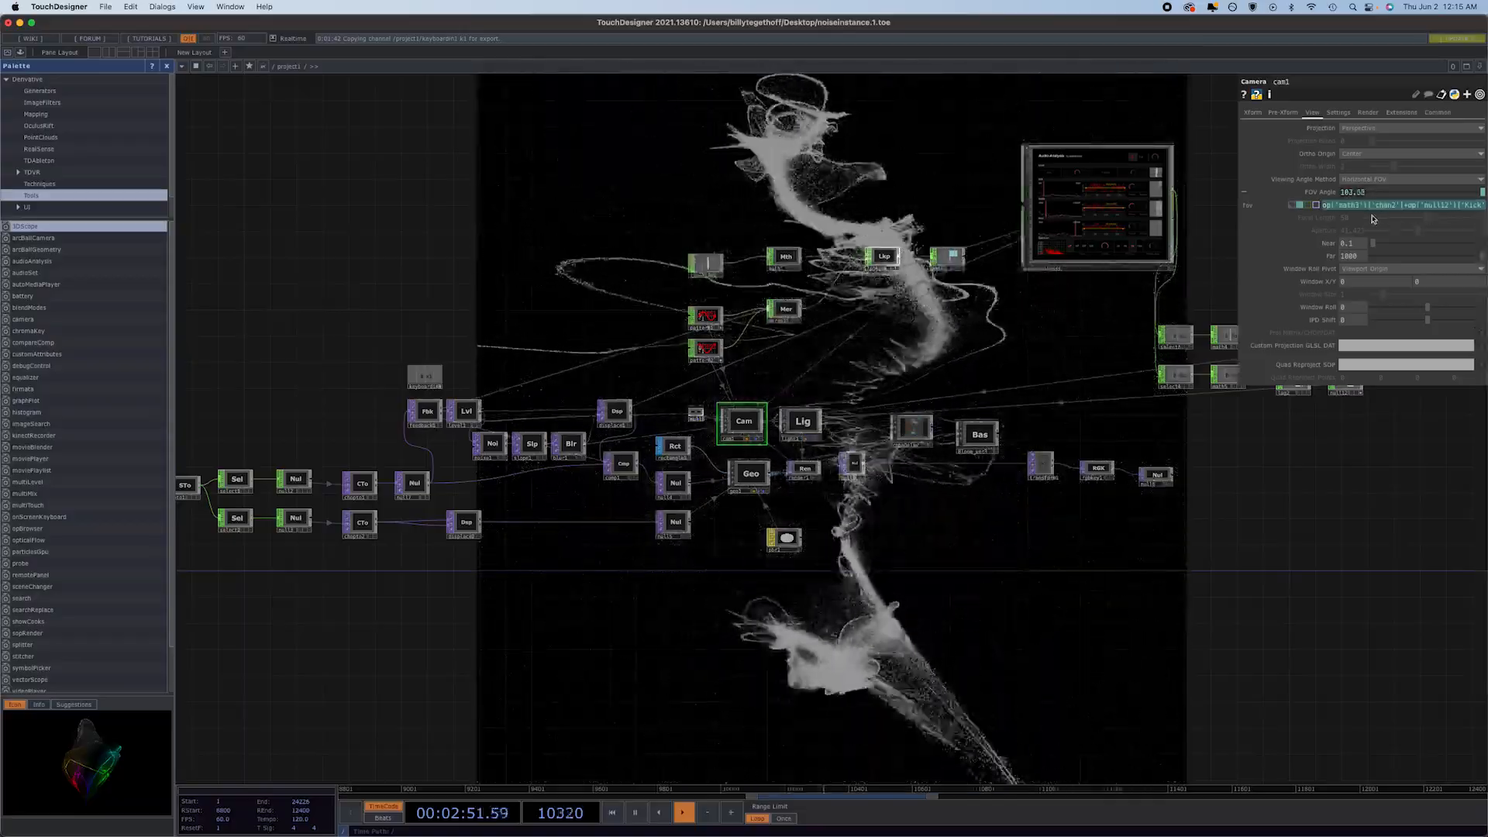
left_click(1187, 205)
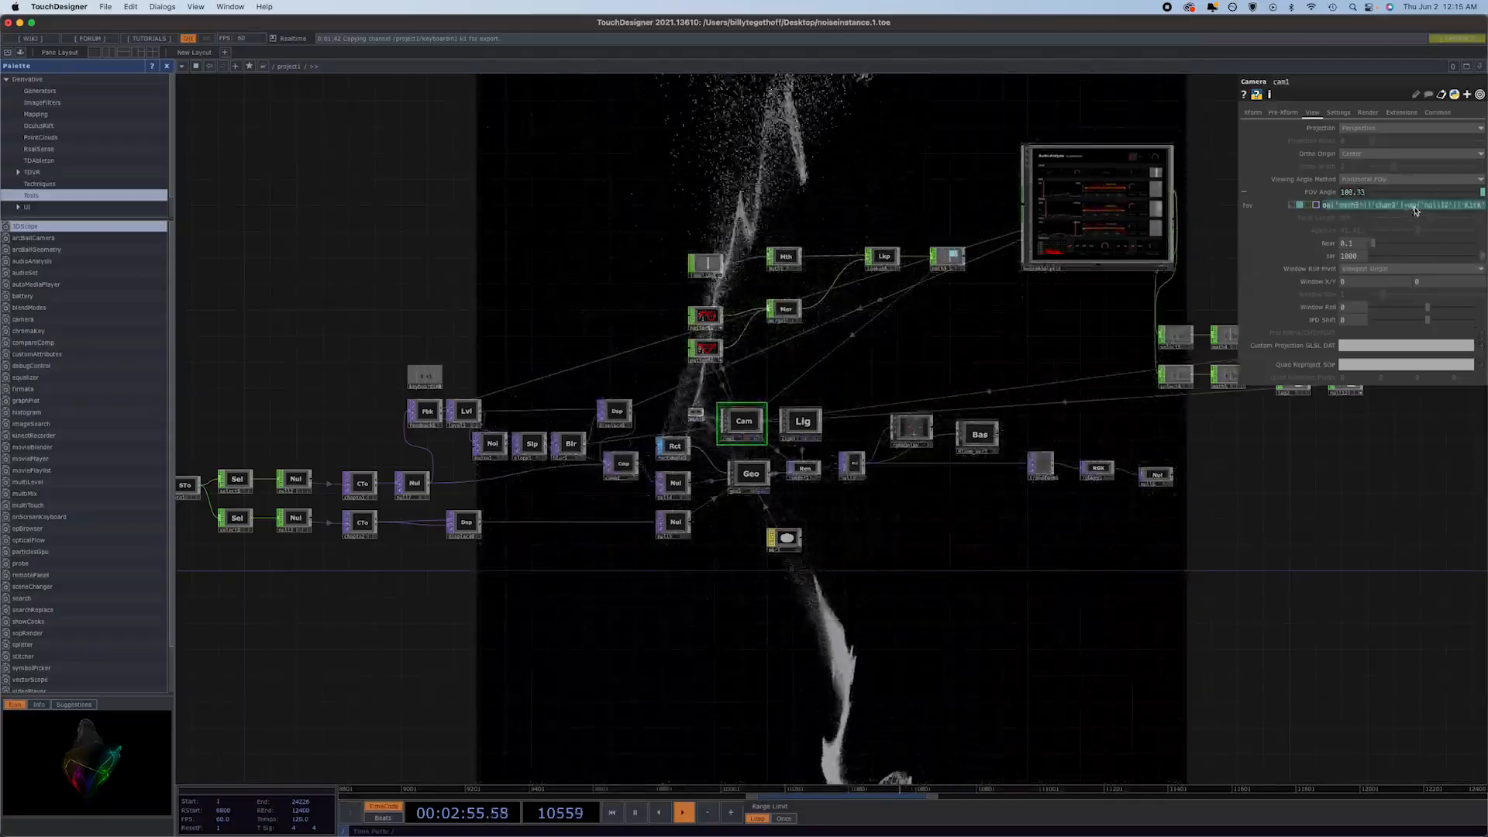
left_click(1412, 209)
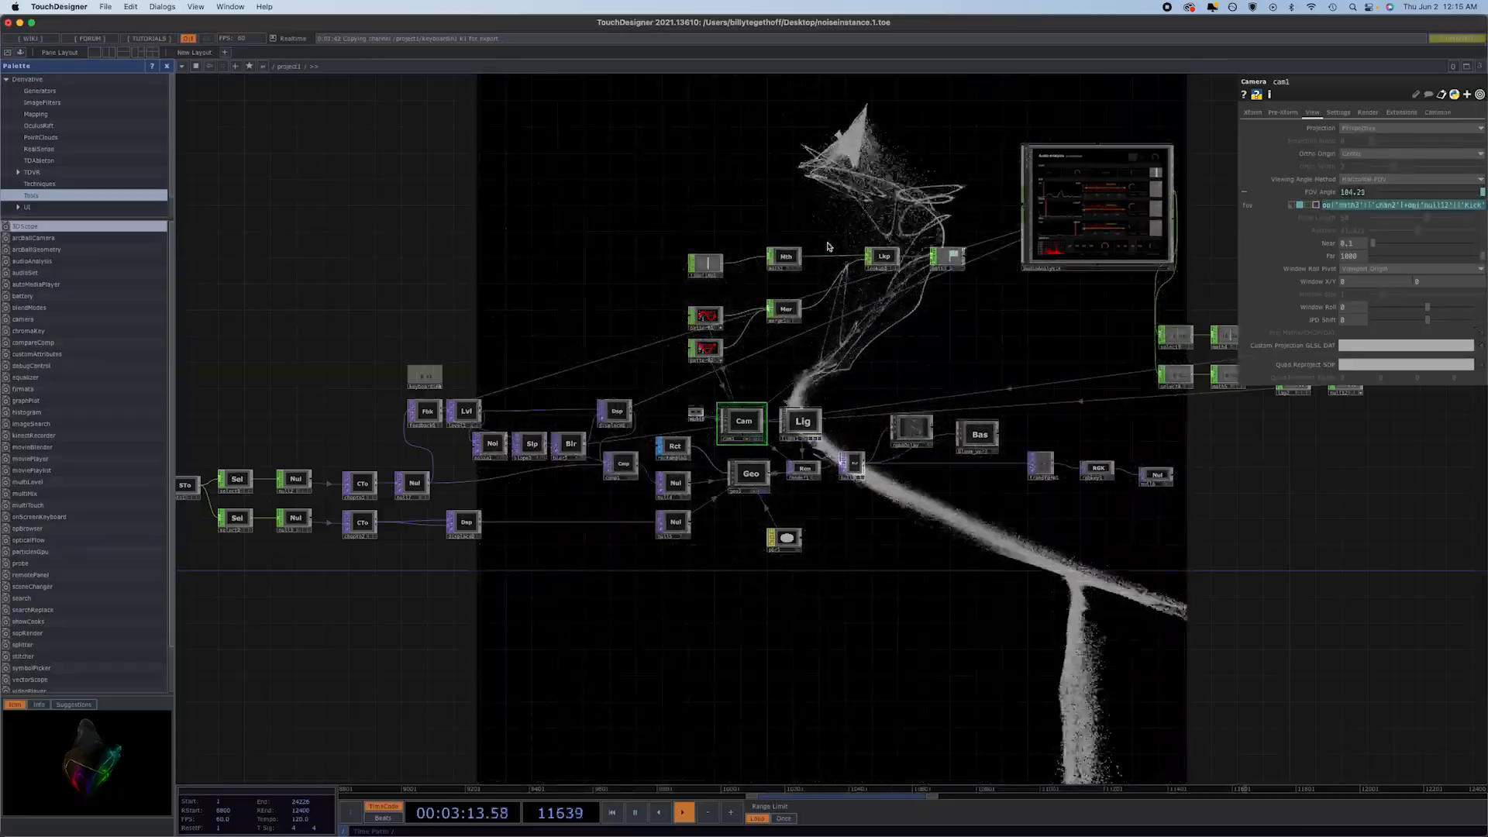
Inspect the timeline1 and pattern chain, check math3's range settings, and review cam1's FOV expression.
scroll(713, 267, "up", 8)
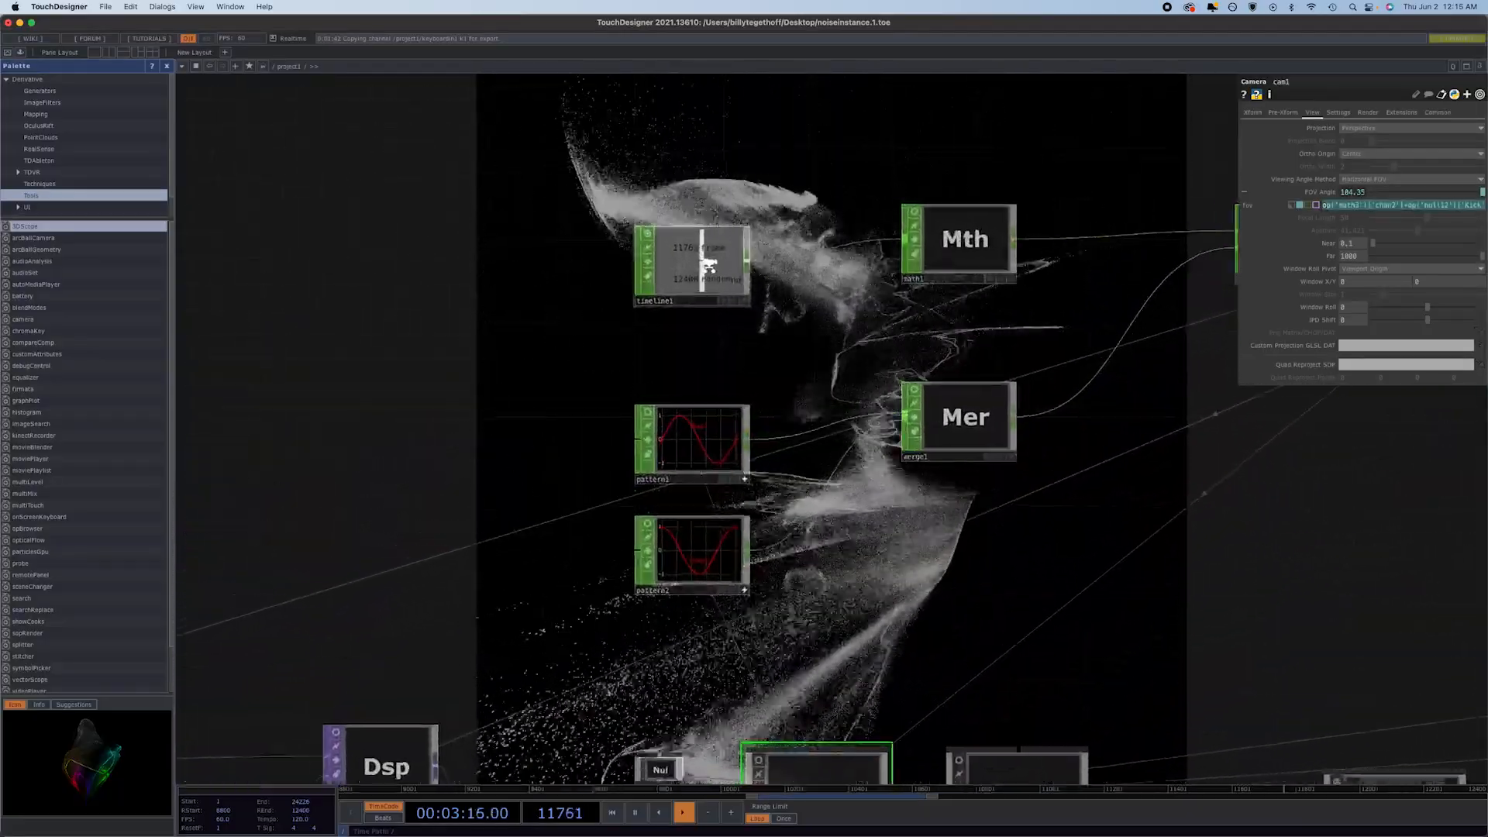
scroll(708, 267, "down", 12)
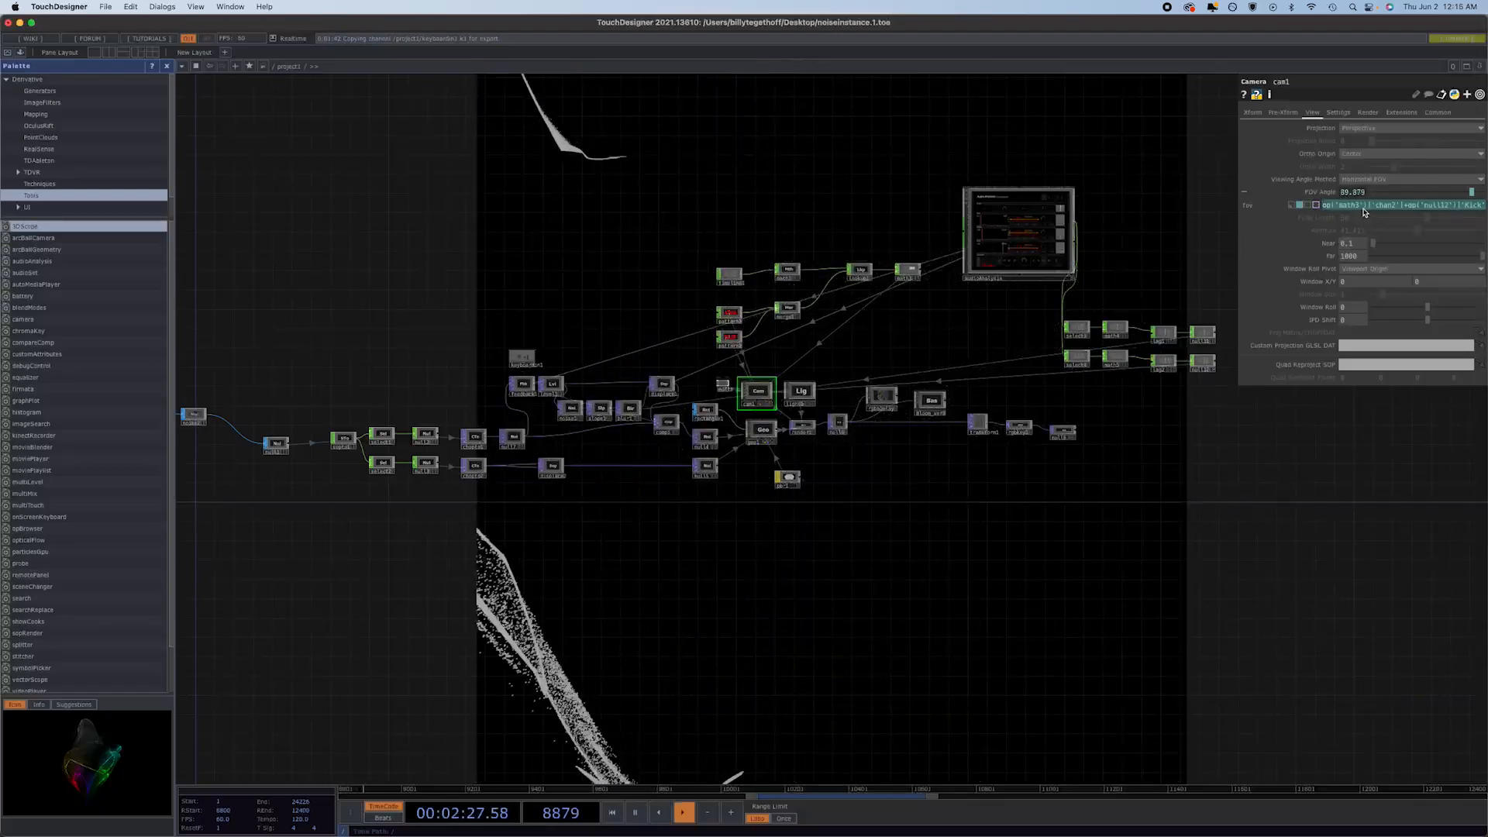
left_click(911, 274)
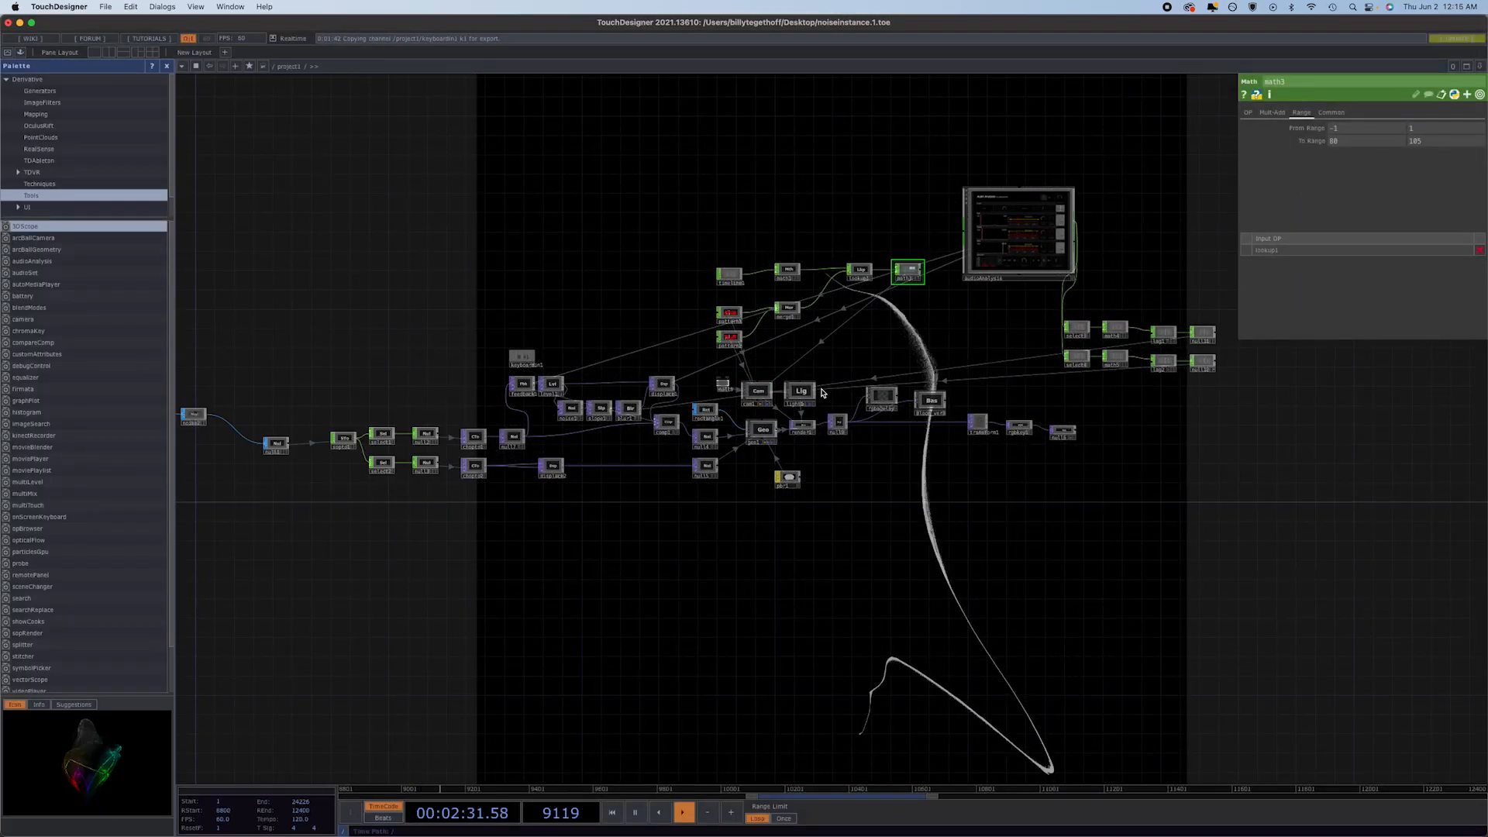
left_click(761, 393)
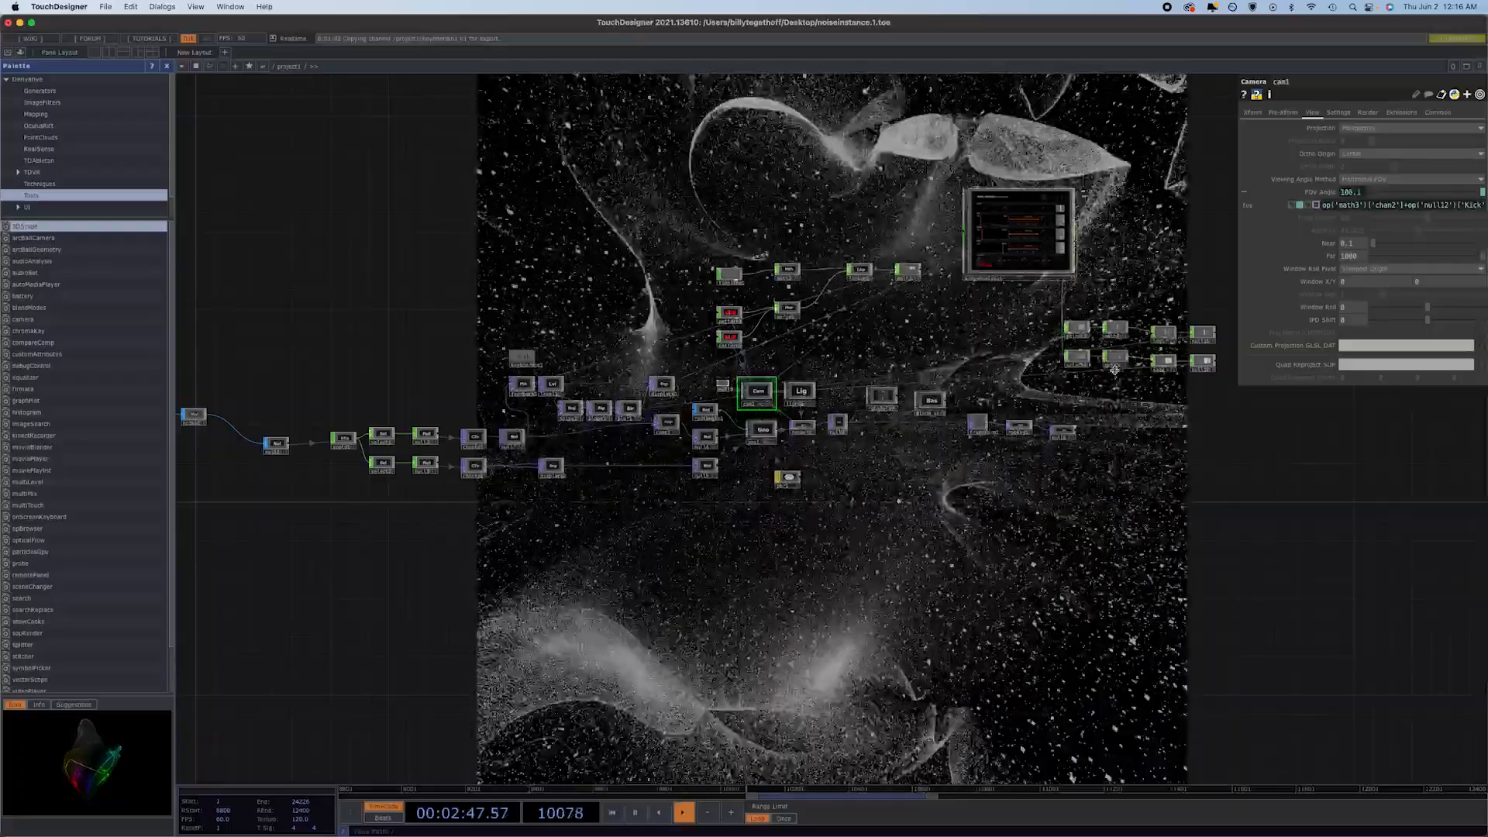
Trace the Kick channel through math5 and select4 and compare it with cam1's FOV expression.
scroll(1081, 361, "up", 5)
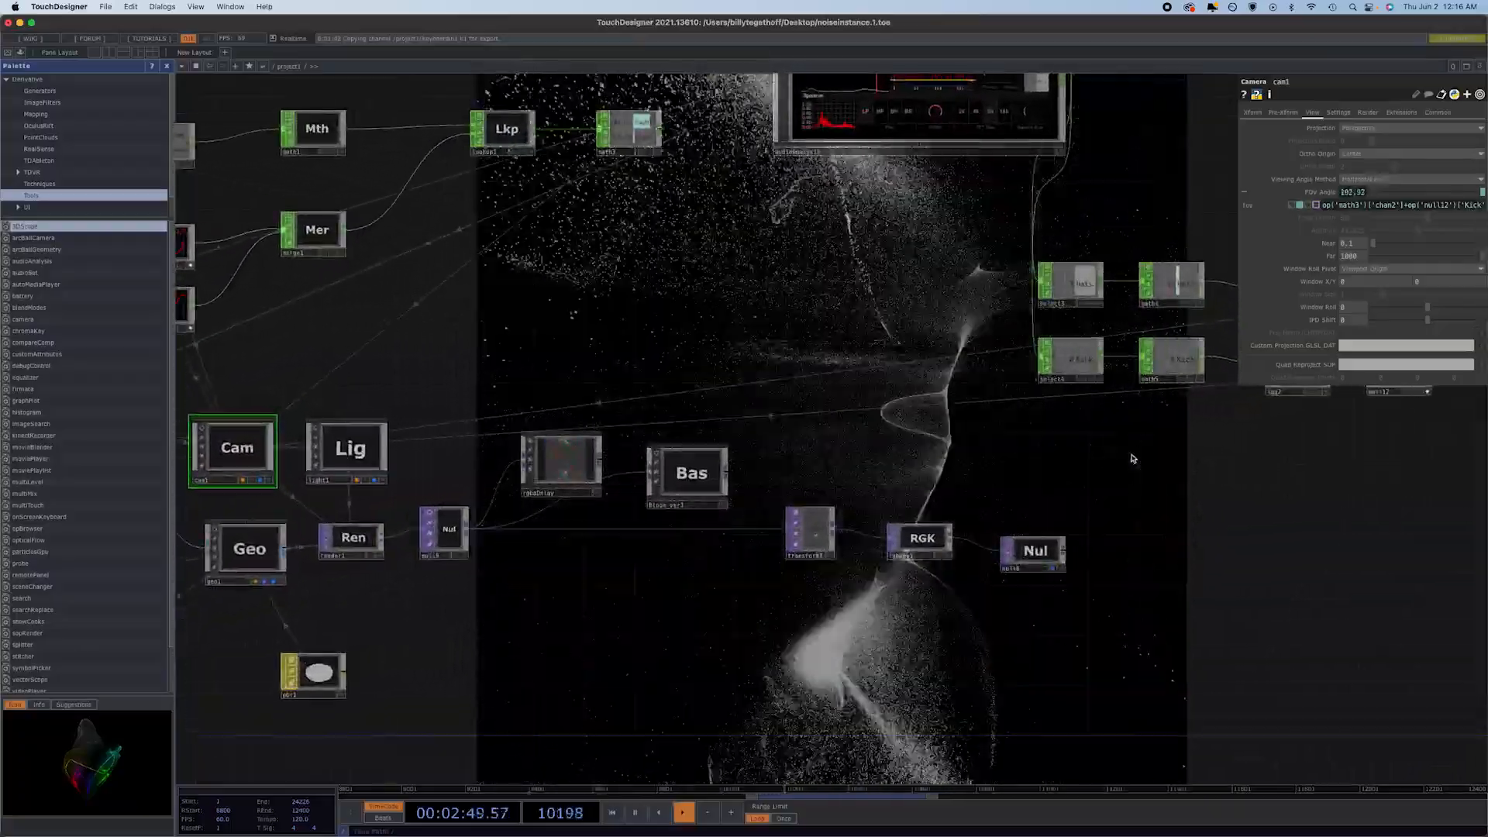
left_click_drag(869, 413, 810, 403)
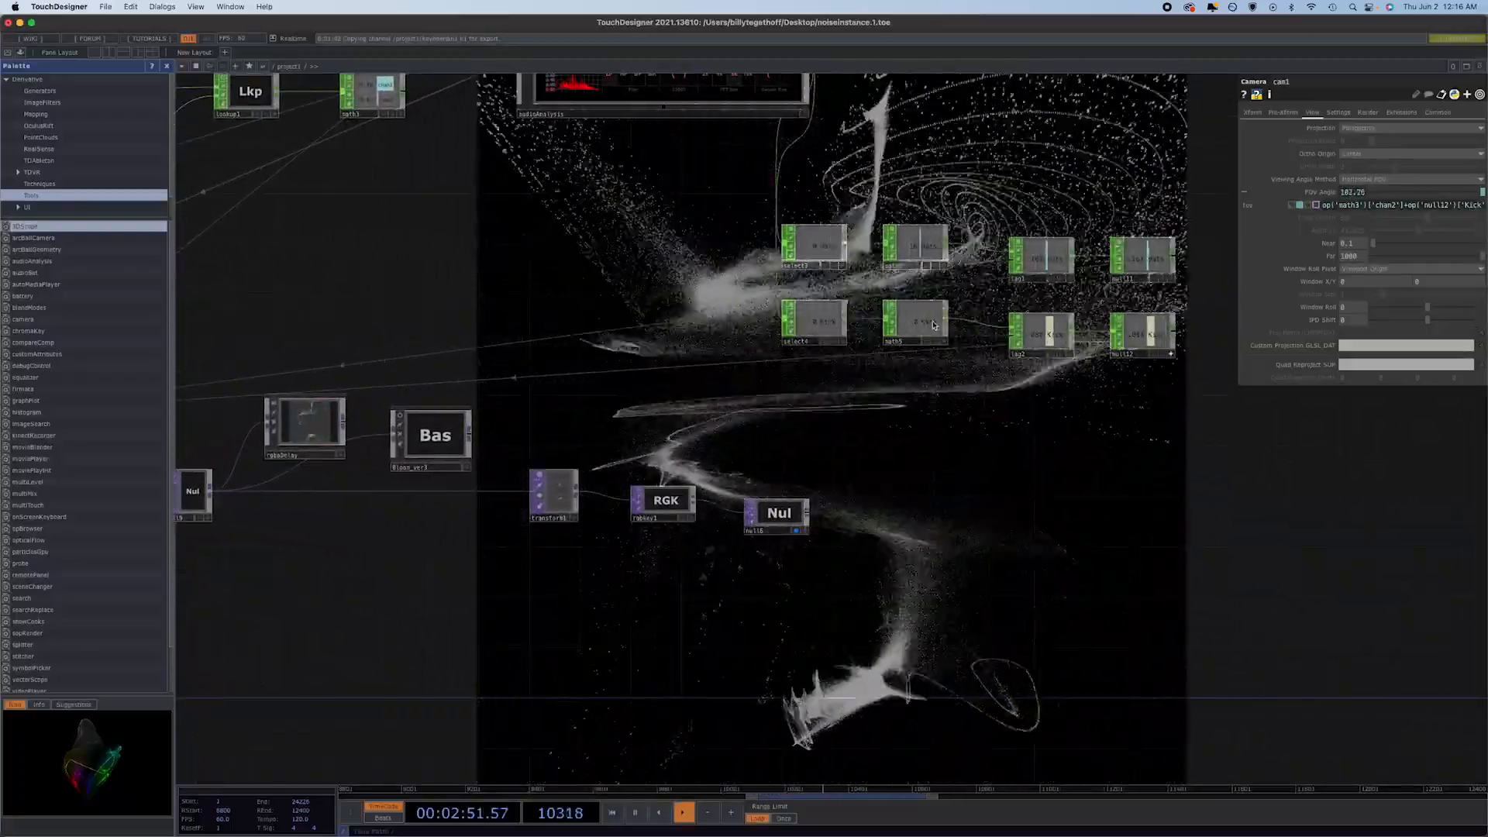
left_click(908, 331)
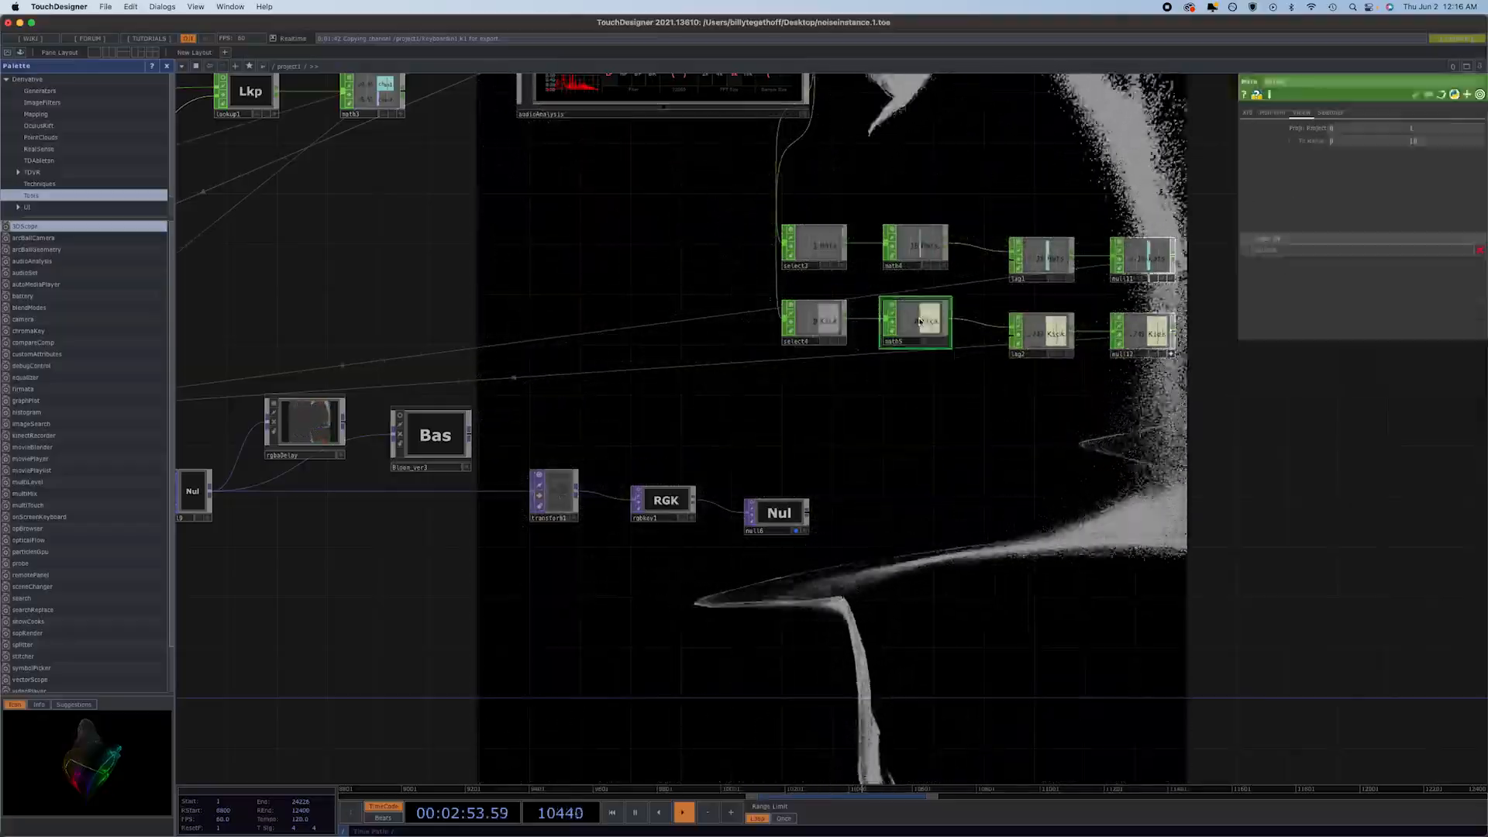
left_click(811, 320)
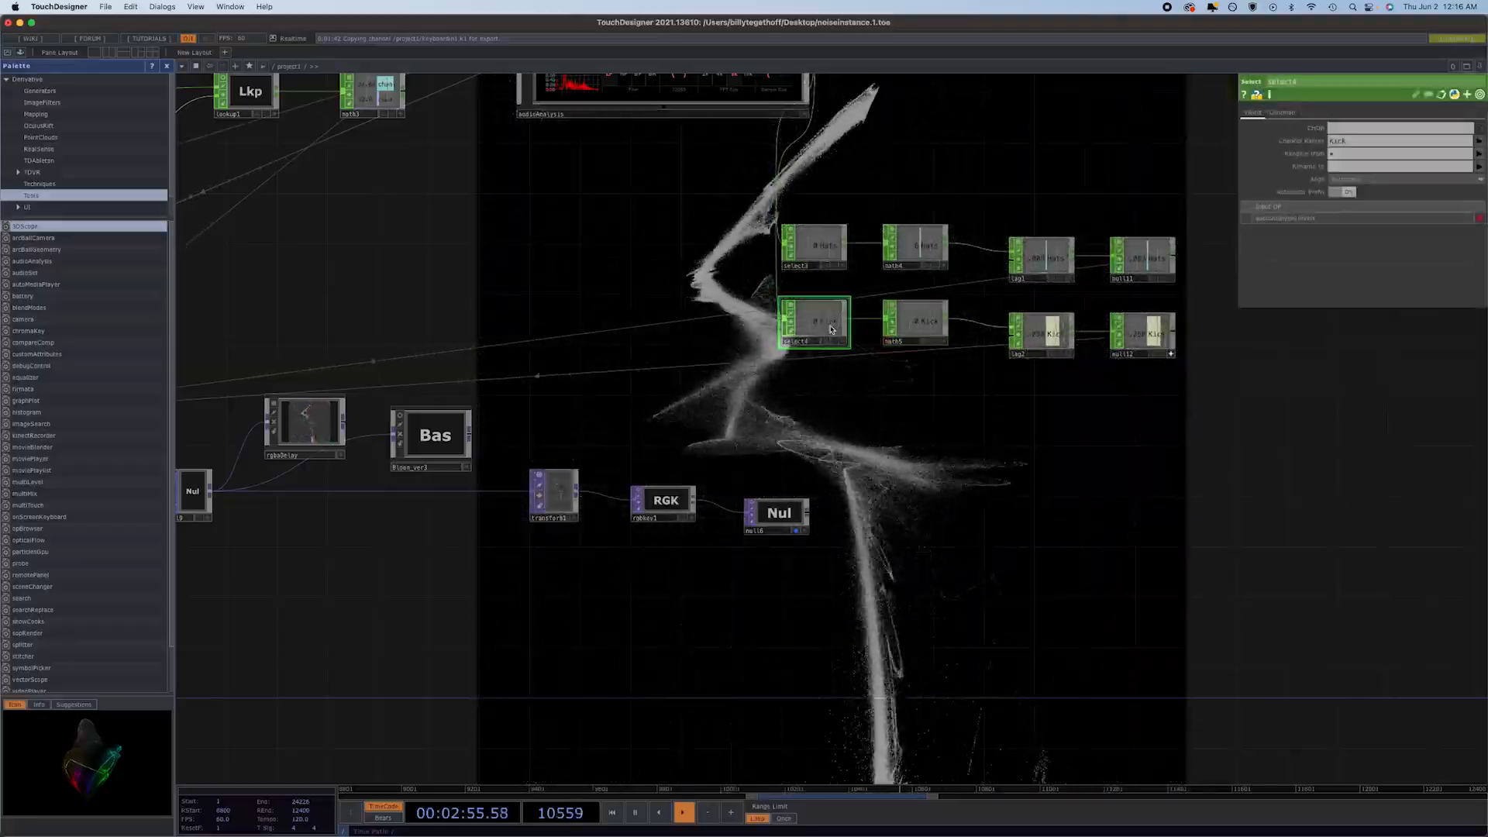
scroll(871, 392, "down", 5)
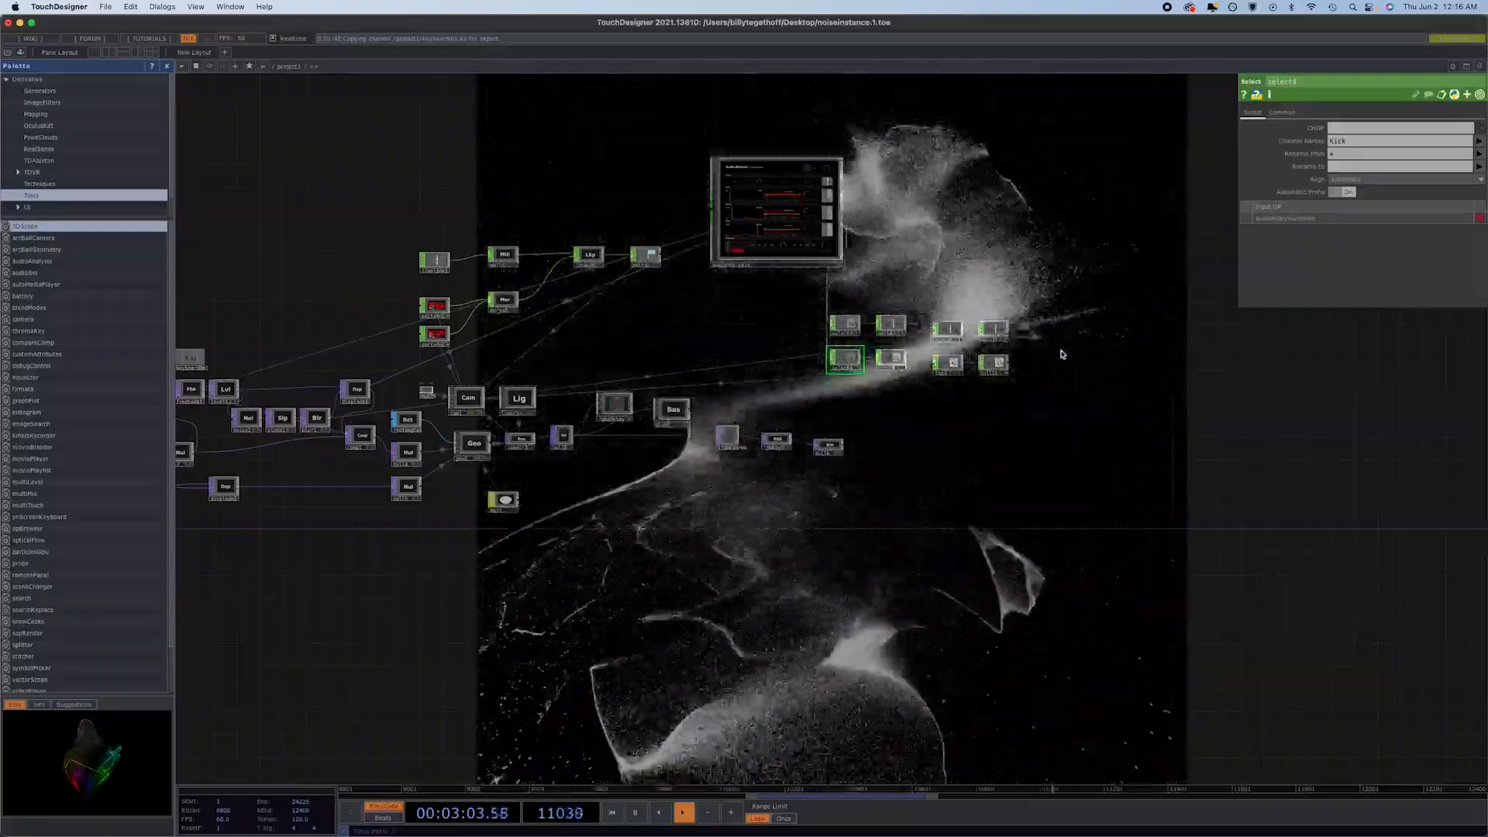
left_click(461, 398)
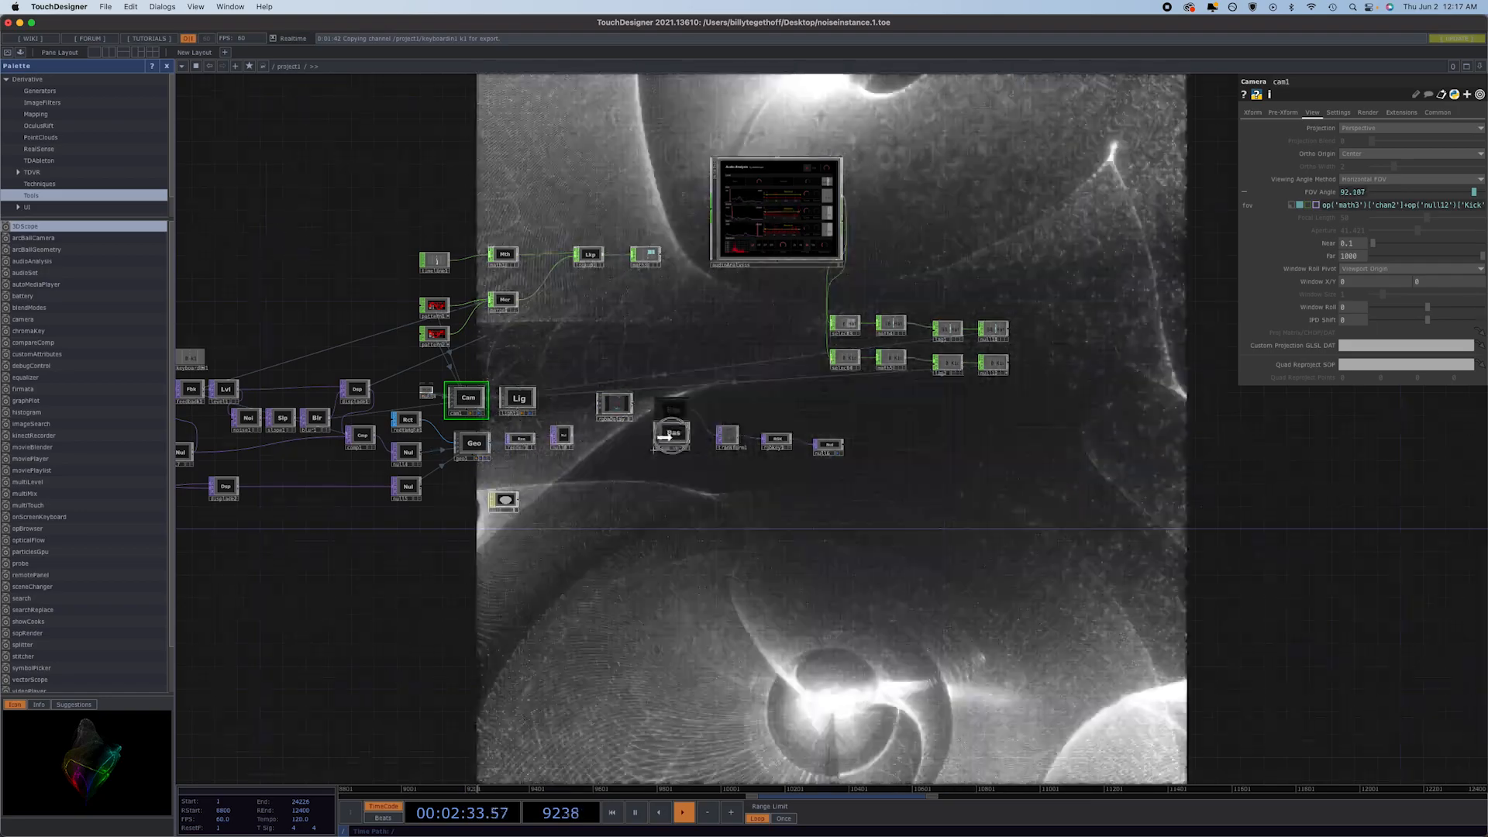
Insert the Bloom_ver3 component into the wire ahead of transform1 and set its Intensity to 0.57.
left_click_drag(672, 436, 679, 443)
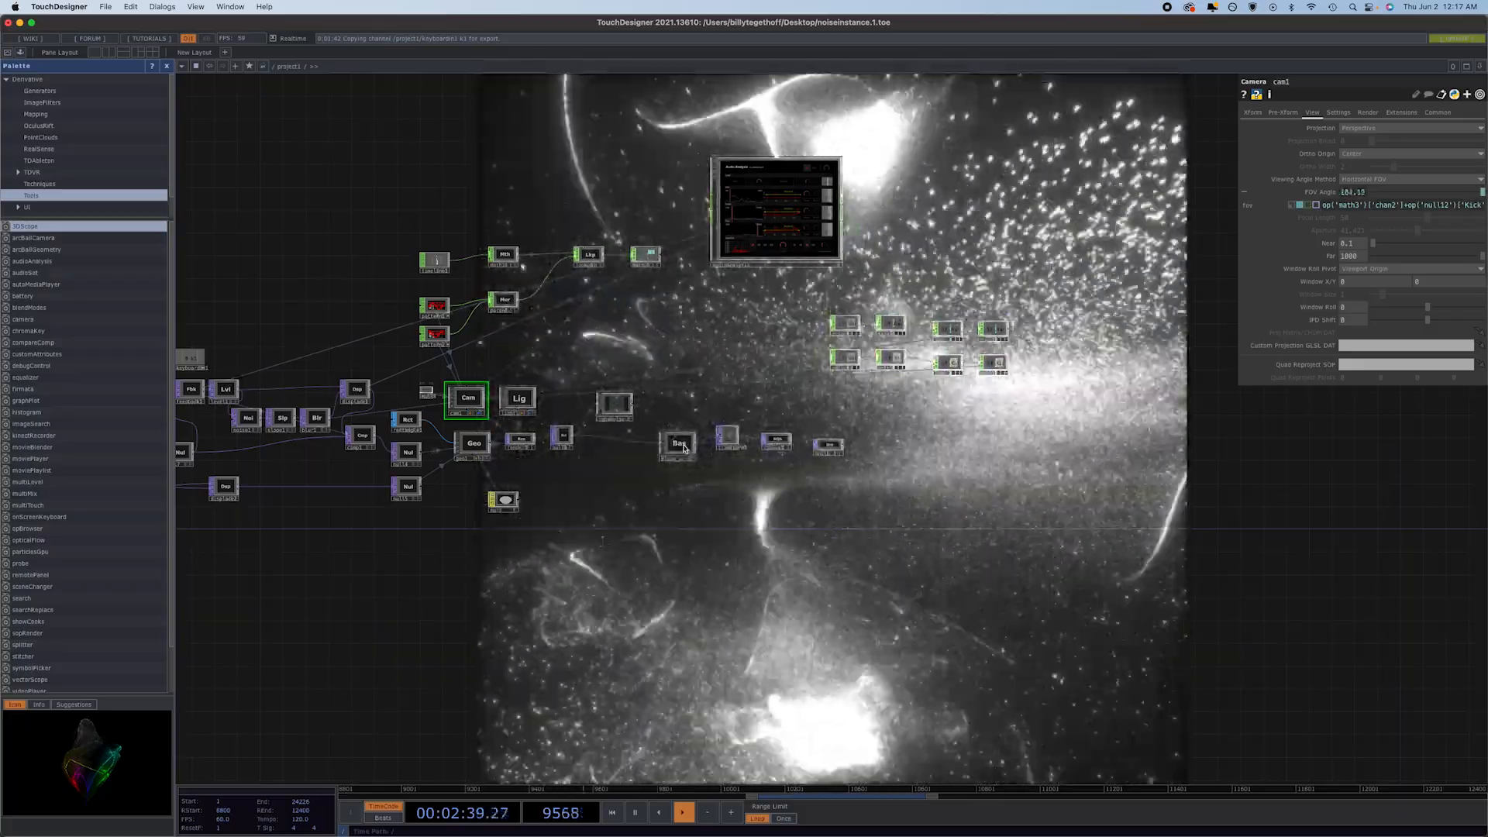
left_click(679, 442)
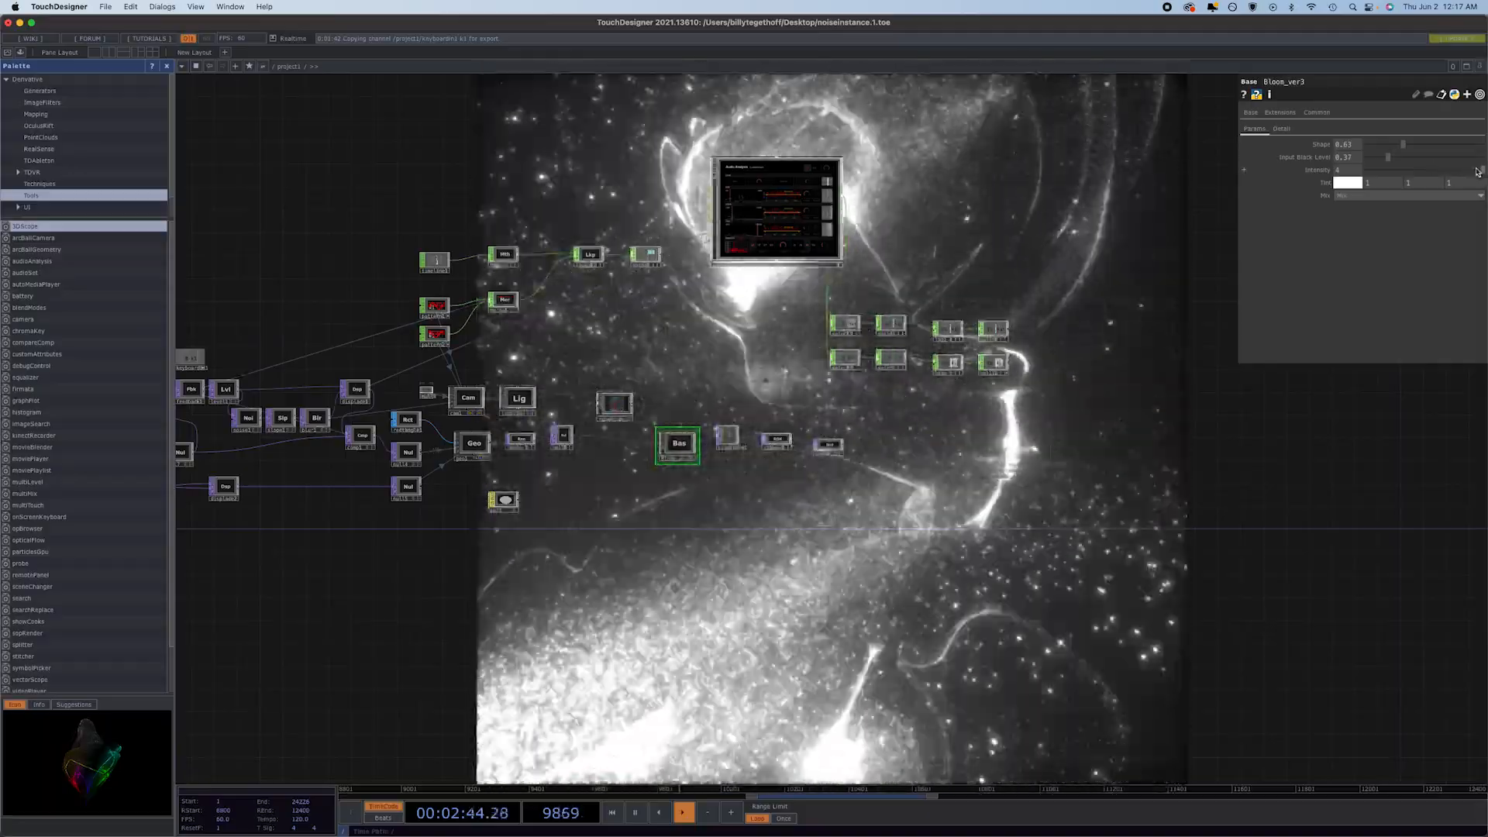
left_click_drag(1478, 171, 1401, 180)
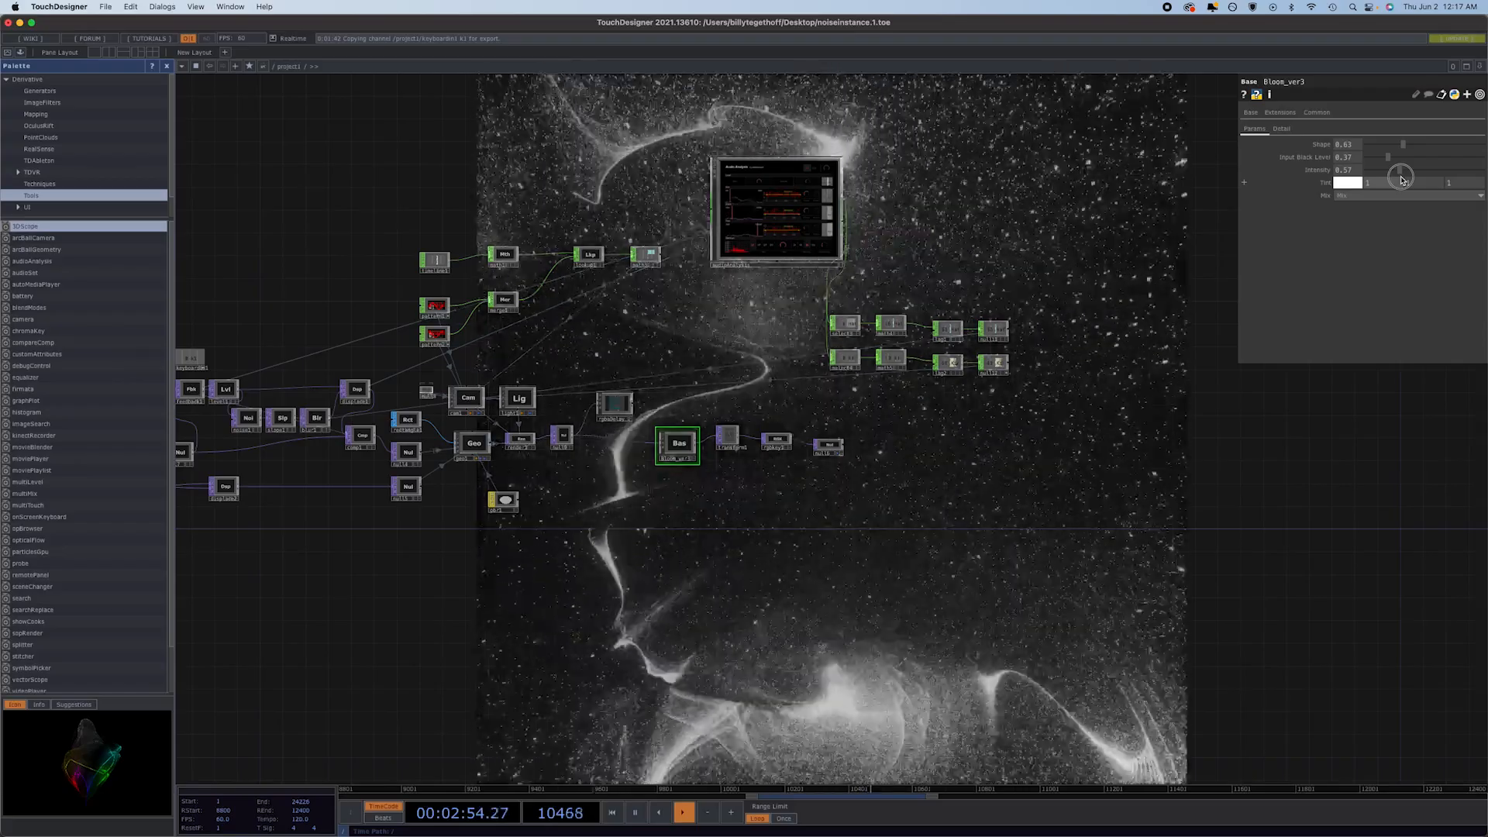
Set Bloom_ver3's Intensity to 0.6 and move the composite node down in line with the adjacent null.
left_click_drag(1401, 179, 1404, 181)
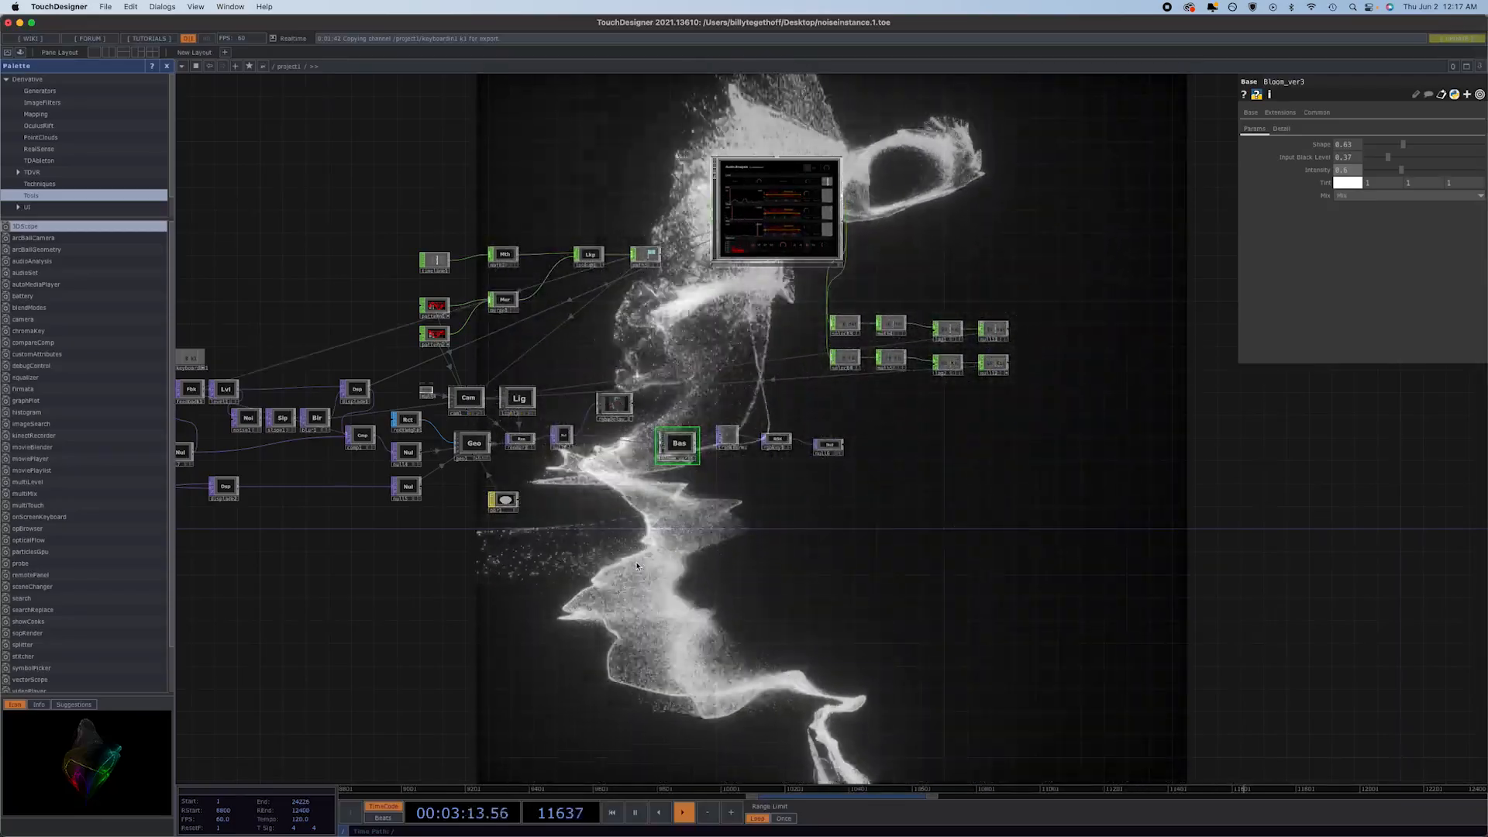
left_click_drag(609, 616, 901, 629)
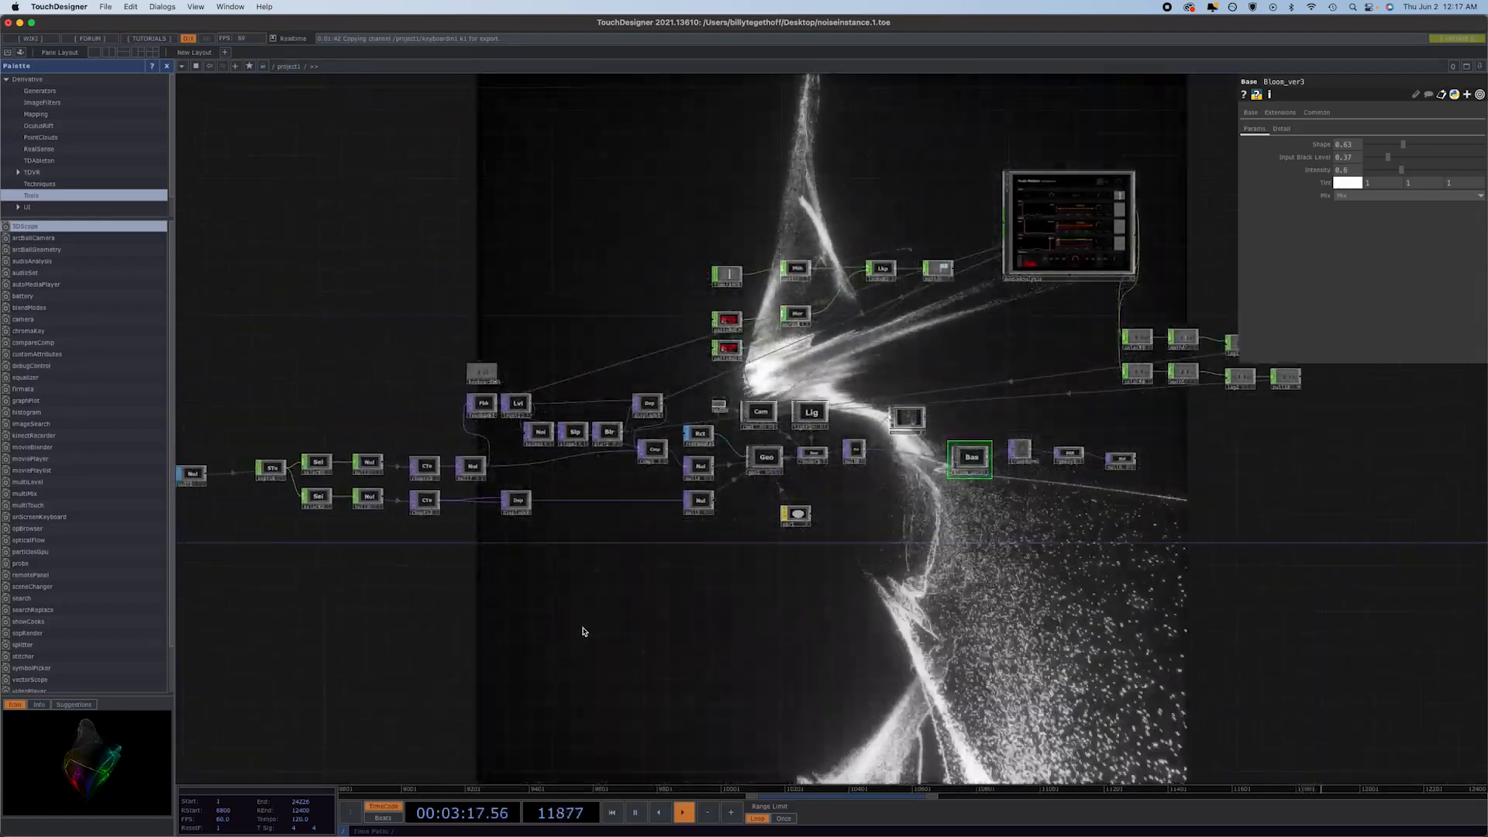
left_click_drag(591, 608, 791, 608)
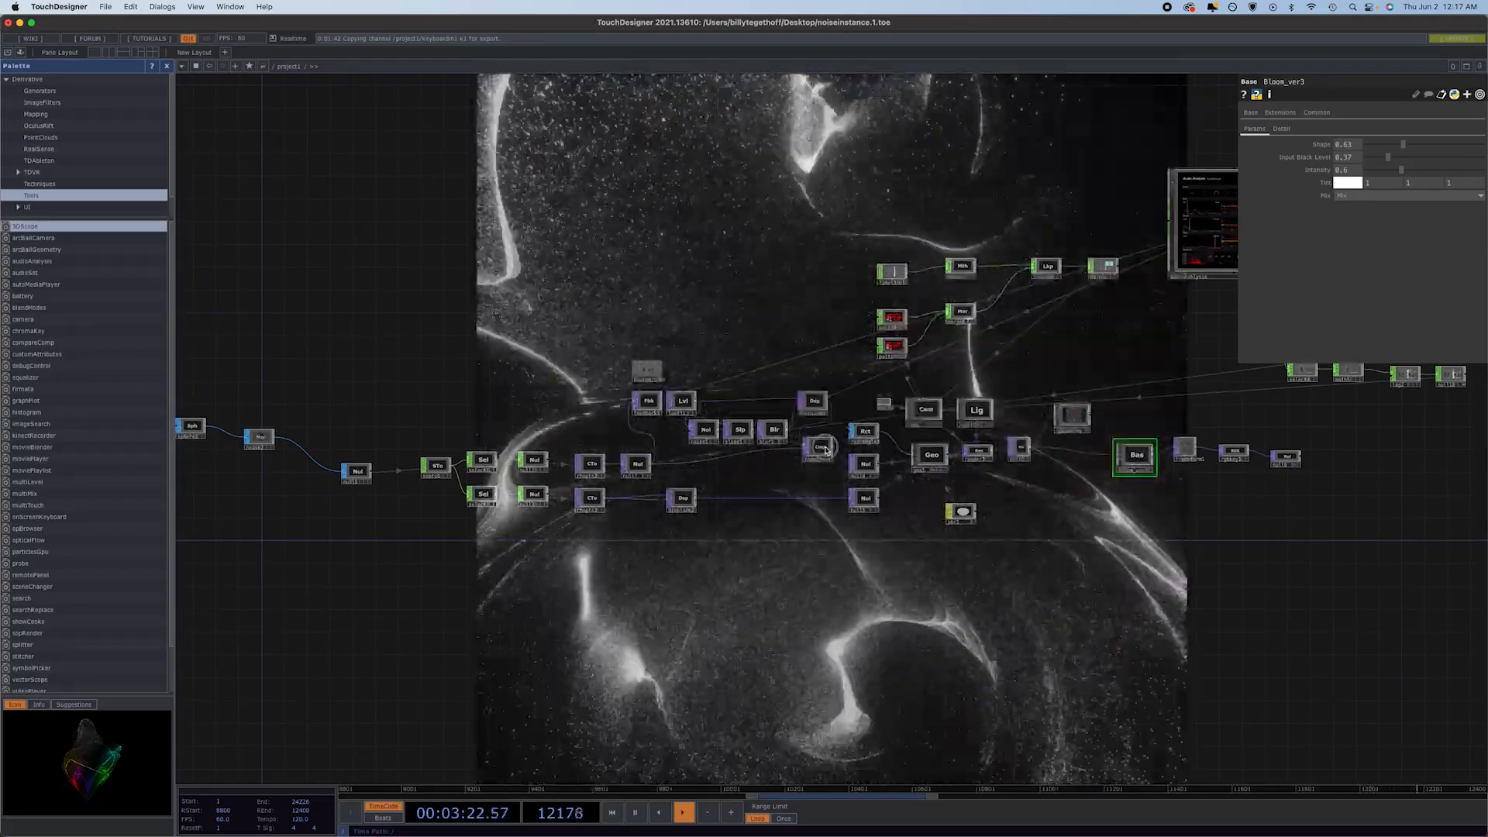
left_click_drag(819, 450, 826, 466)
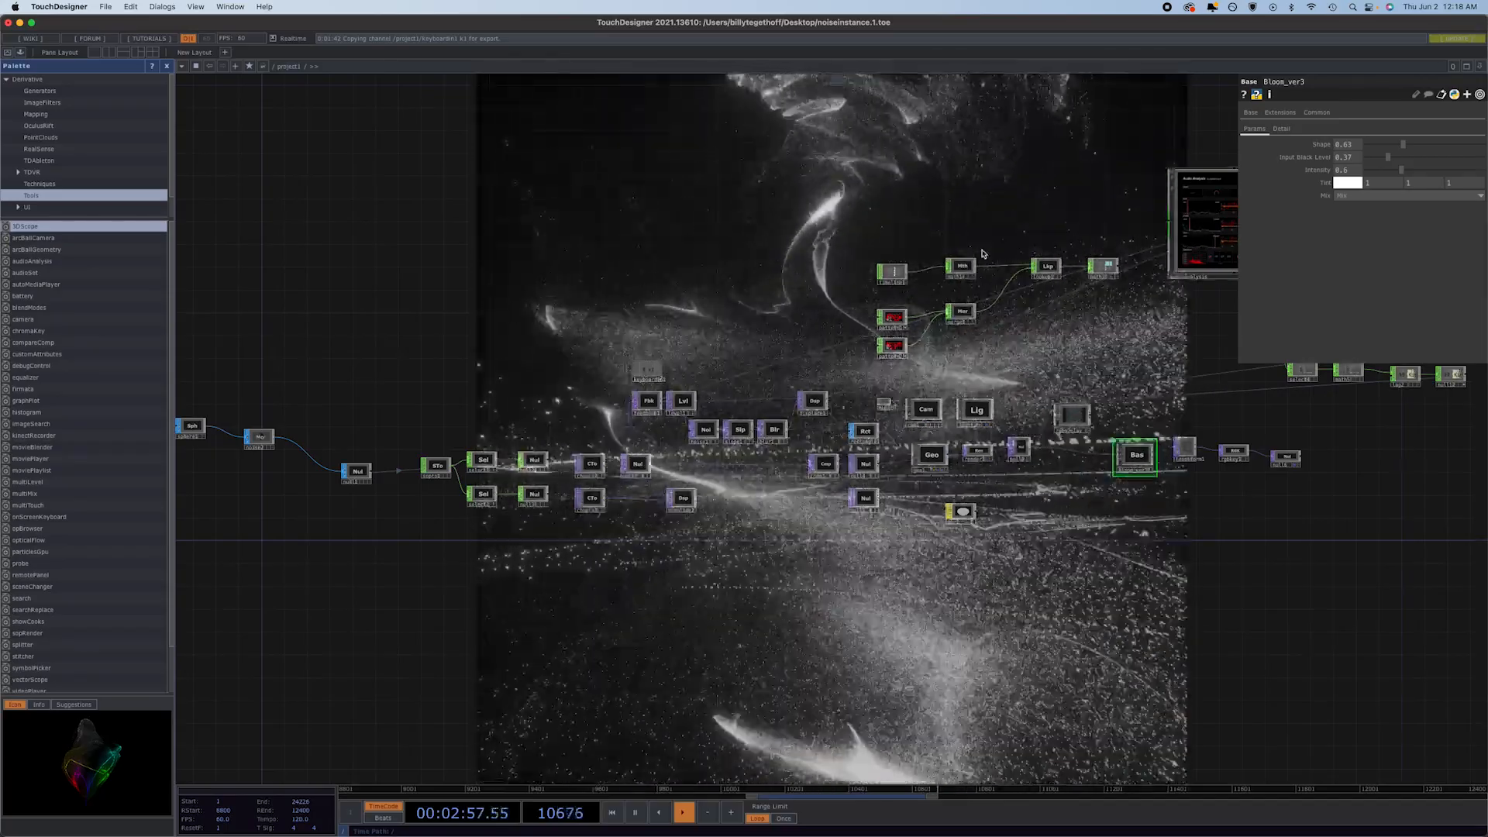
Switch to Finder, search This Mac for "spiderman" and select uploads_files_2773616_BaseSpiderMan.obj.
scroll(395, 525, "down", 10)
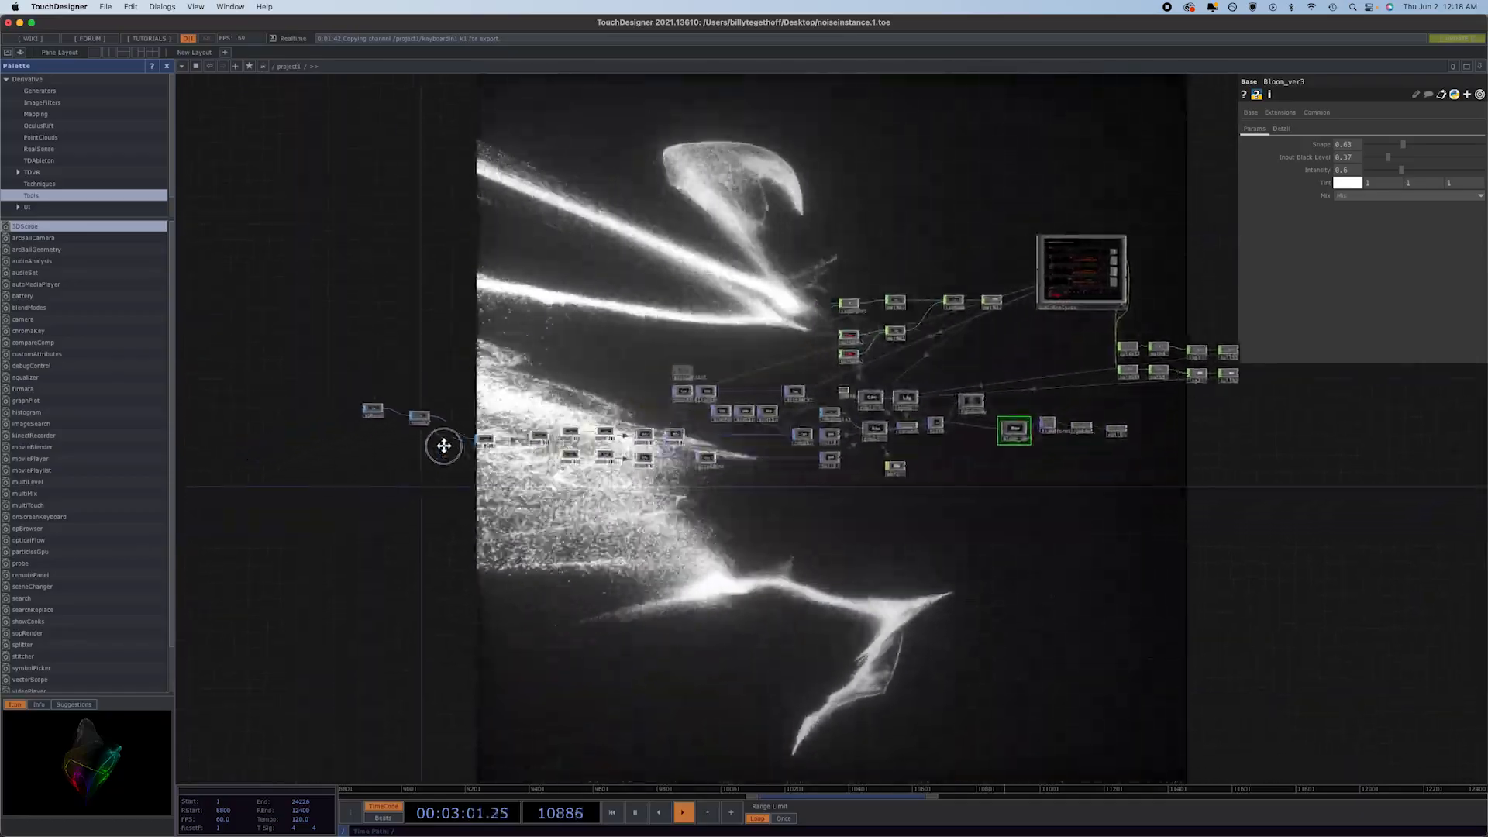
left_click_drag(443, 445, 463, 454)
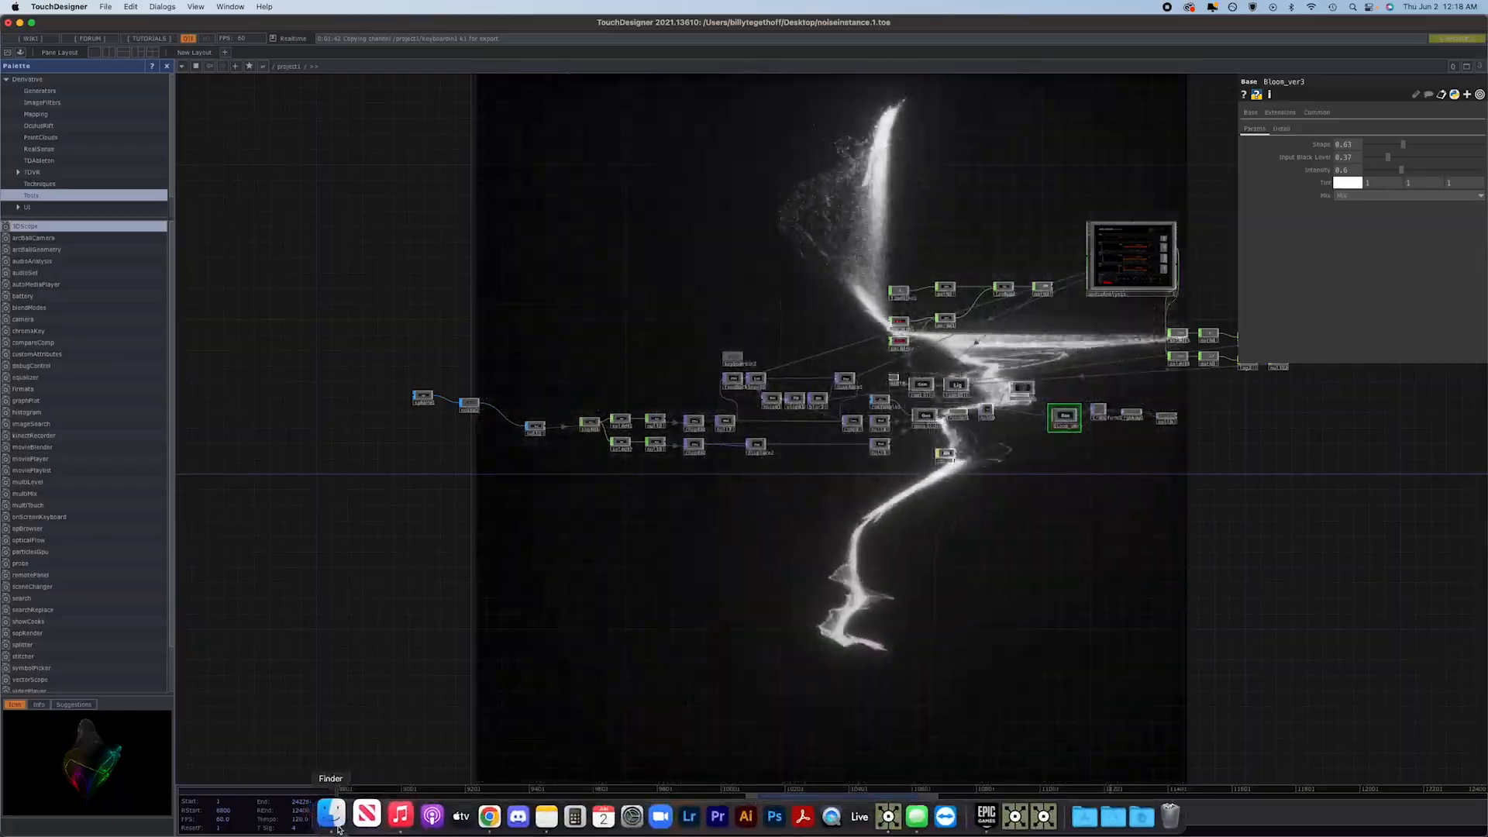
left_click(333, 823)
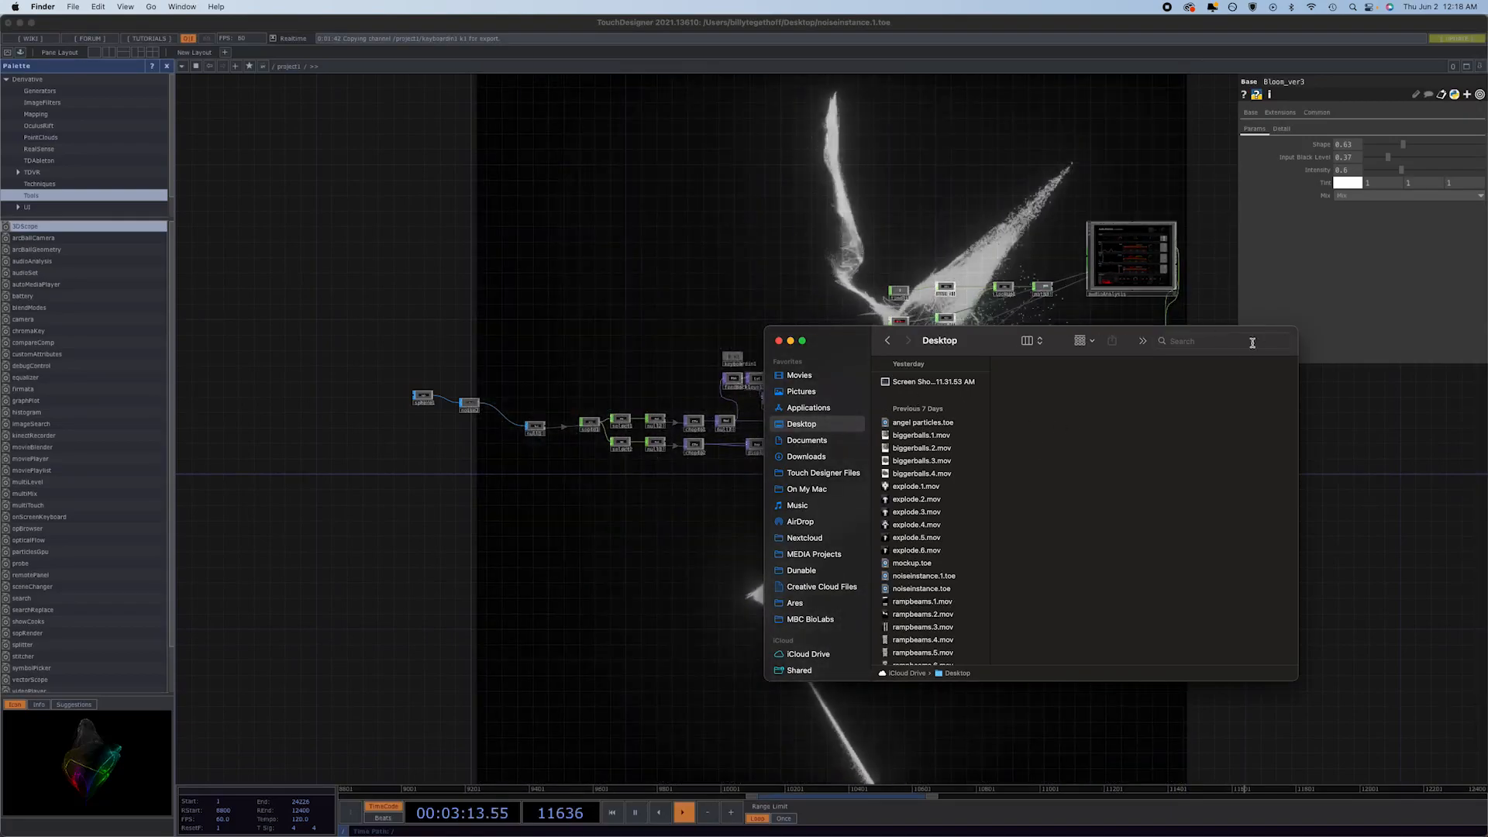
left_click(1245, 342)
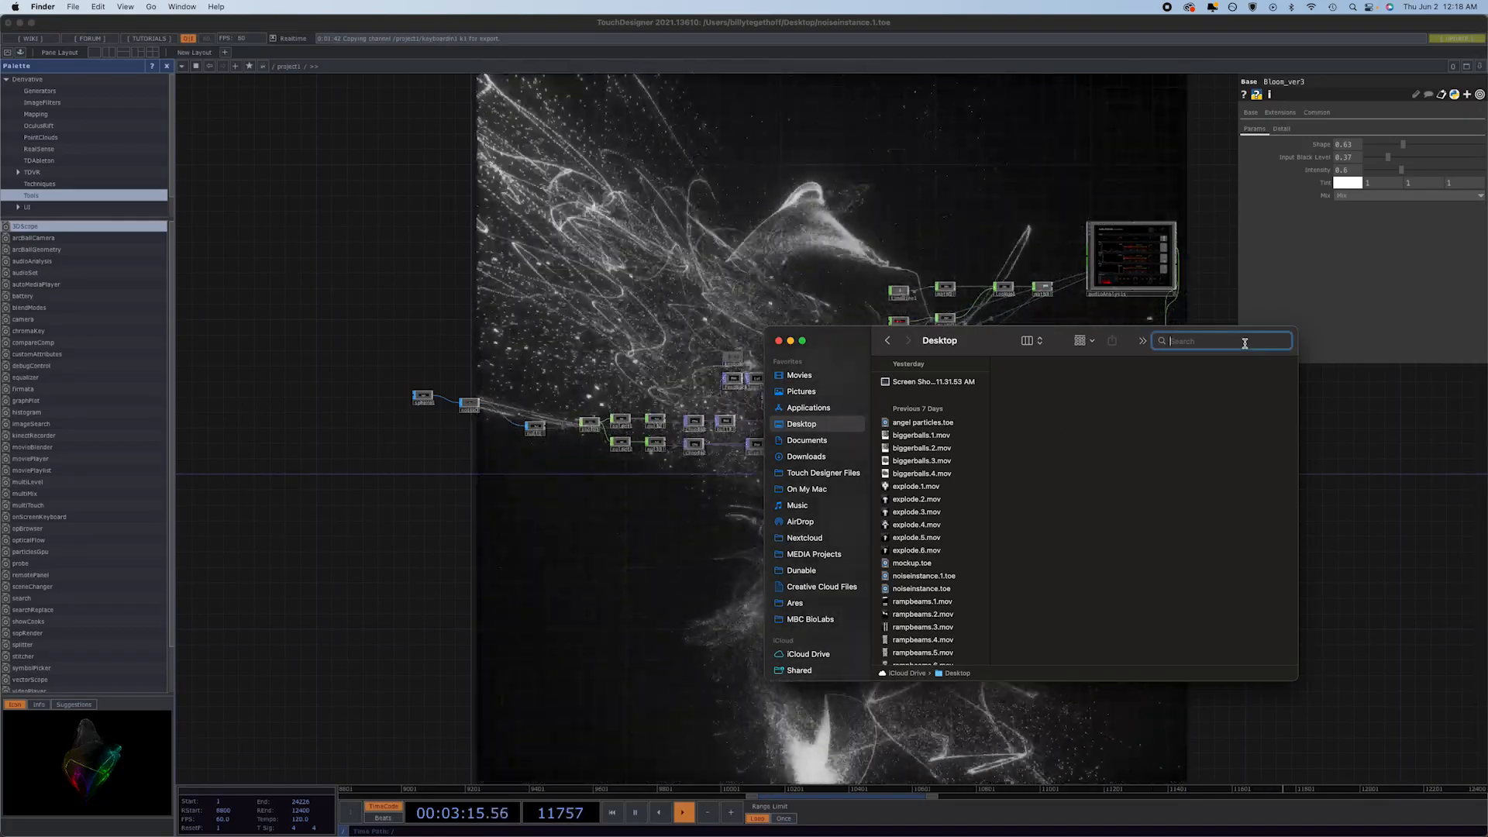
type("spid")
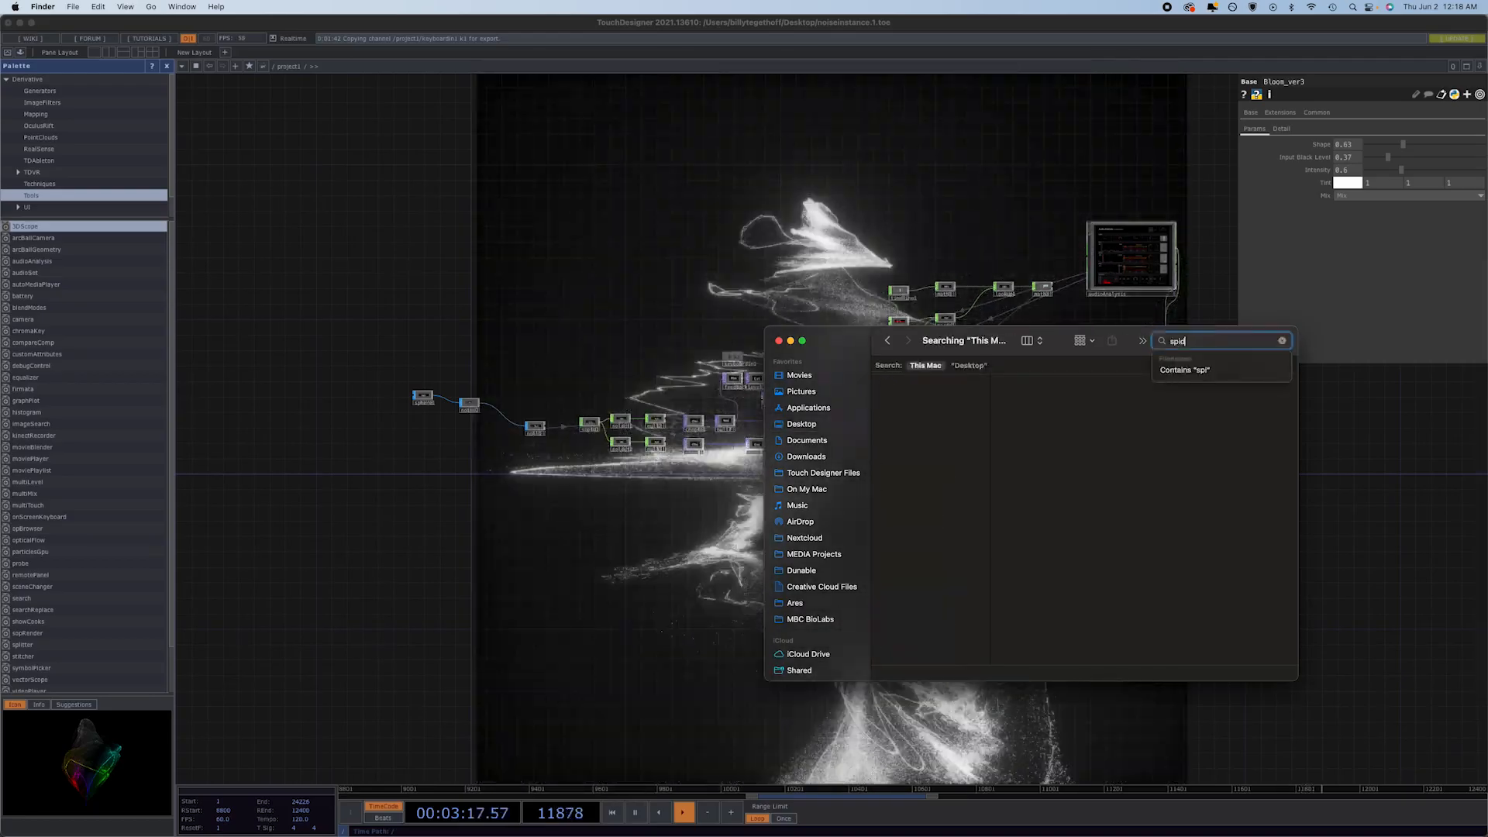
type("erm")
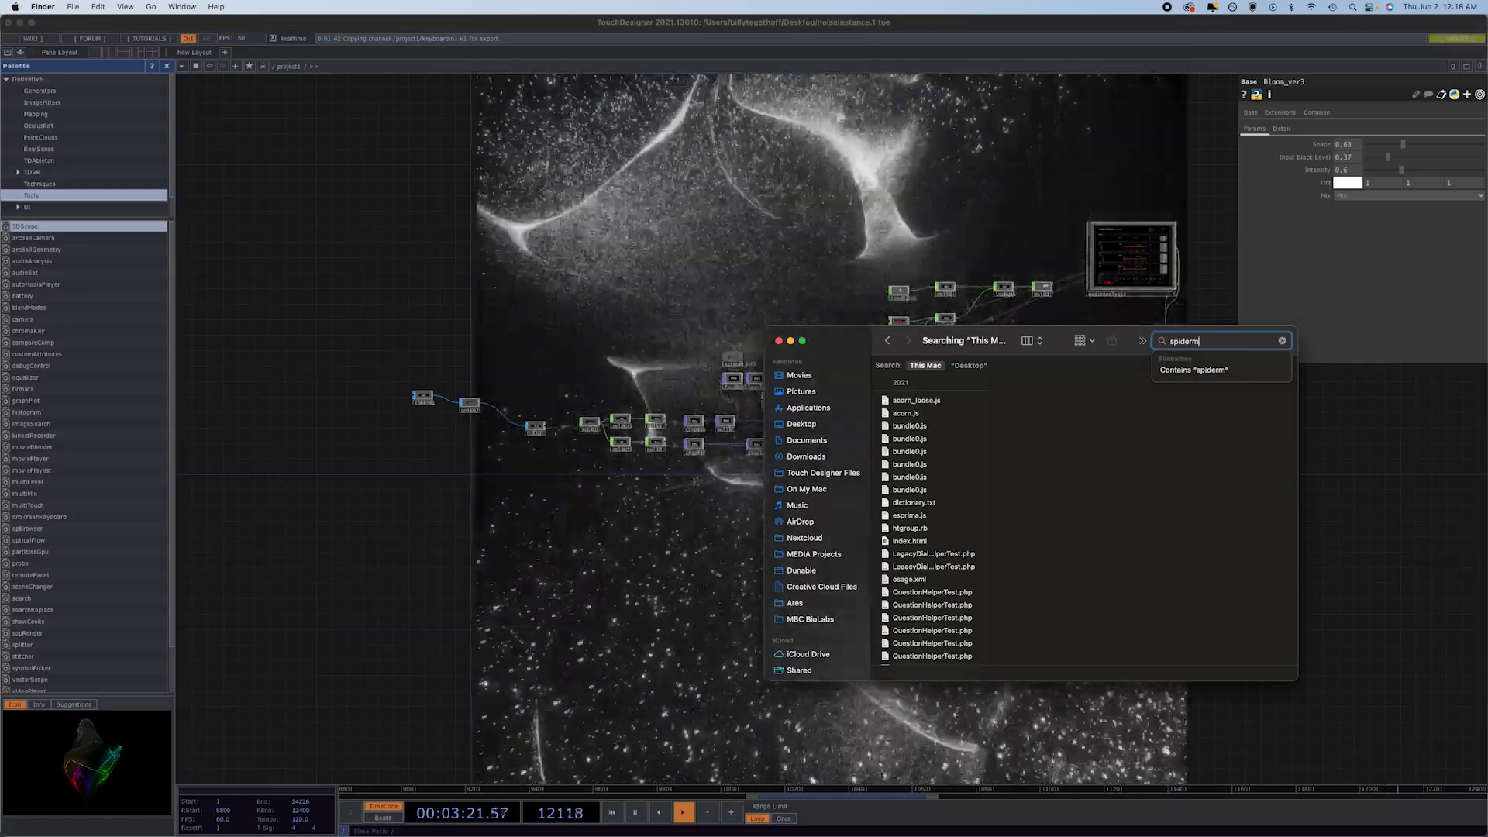
type("an")
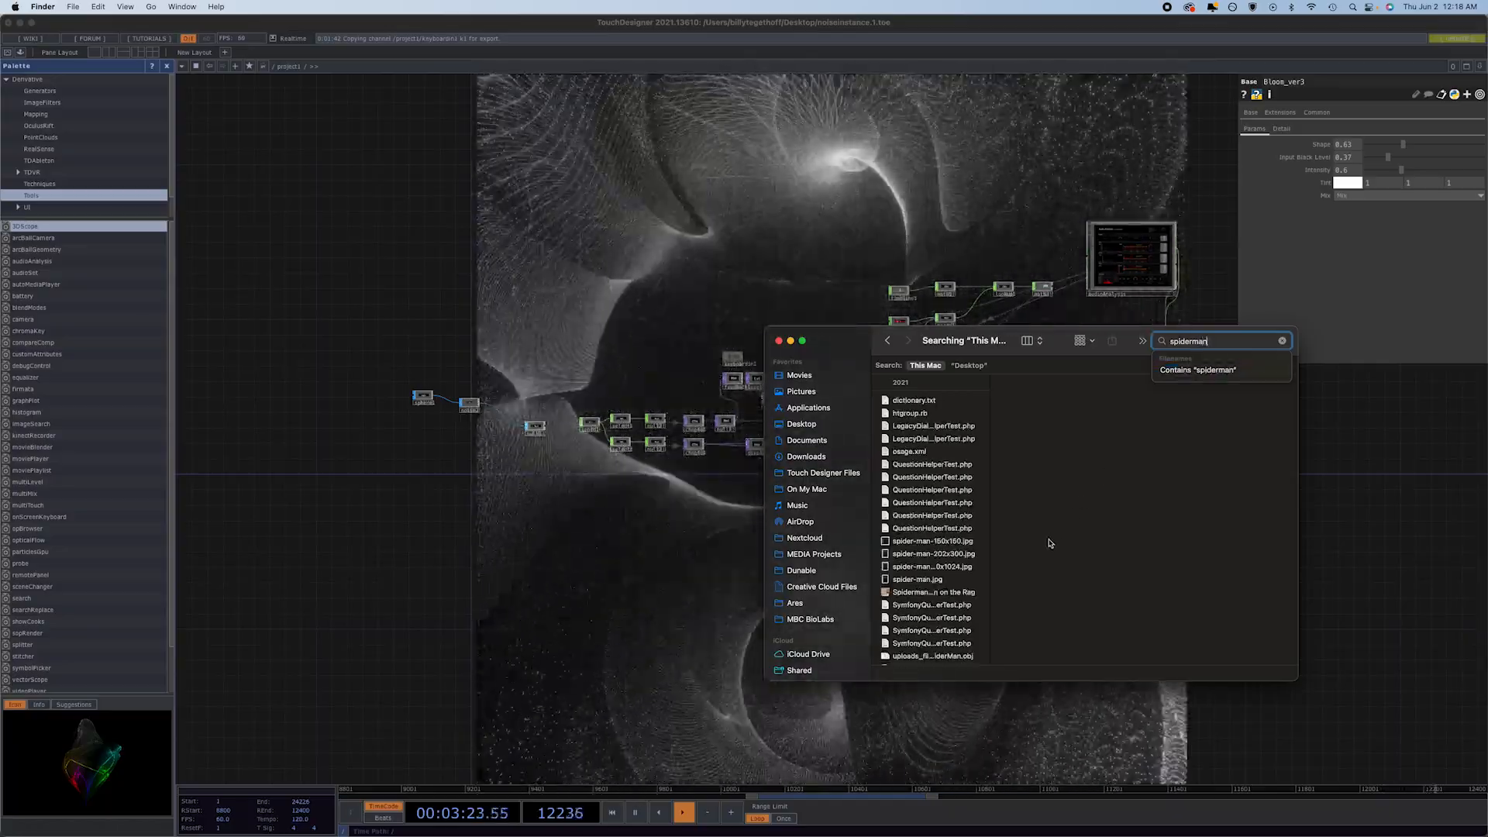
scroll(957, 495, "down", 1)
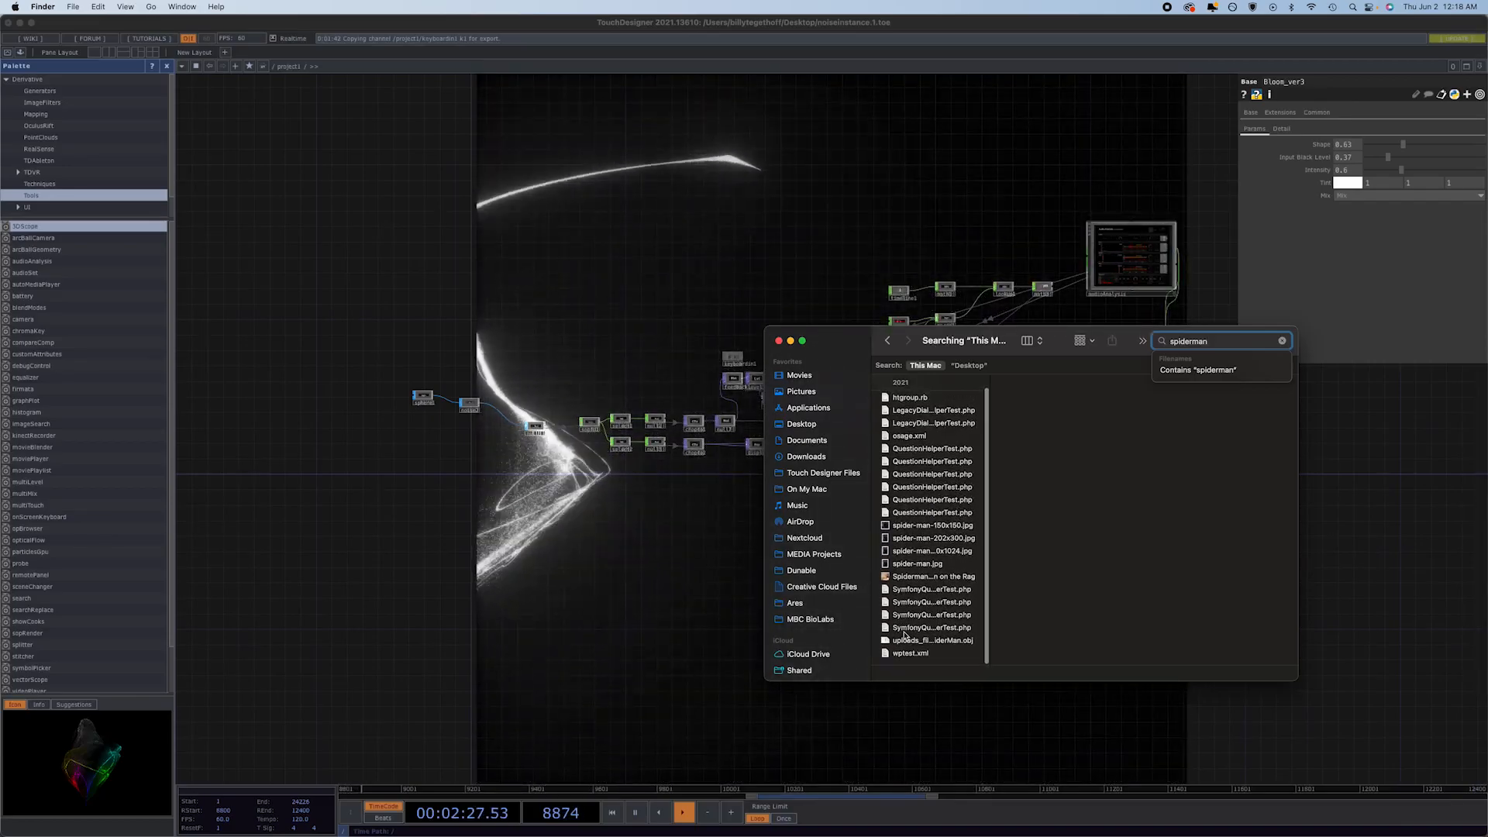
left_click(927, 640)
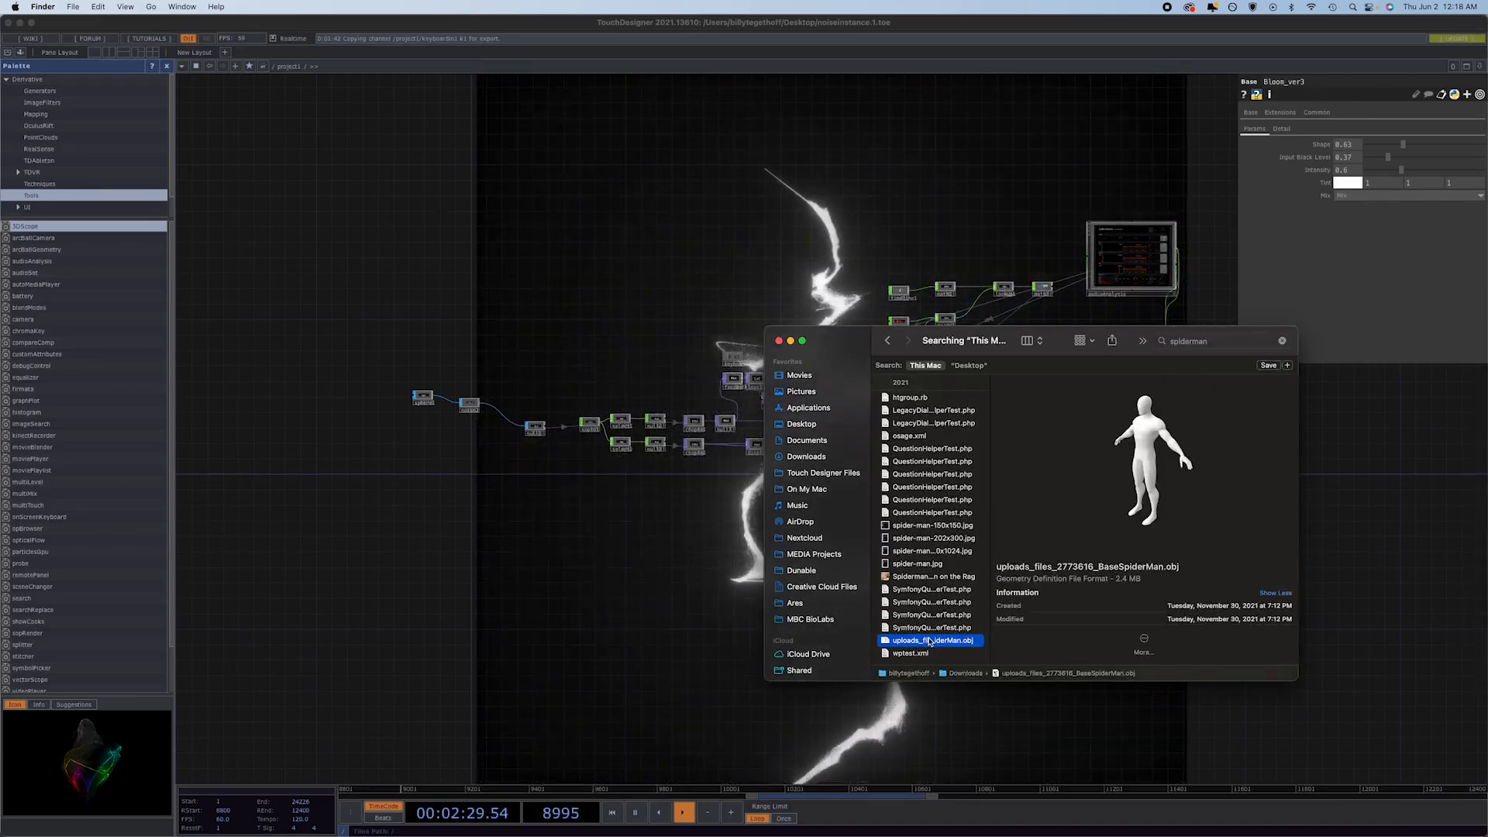
Import the BaseSpiderMan.obj file into the network and wire it into the noise SOP in place of the sphere.
left_click_drag(939, 641, 559, 554)
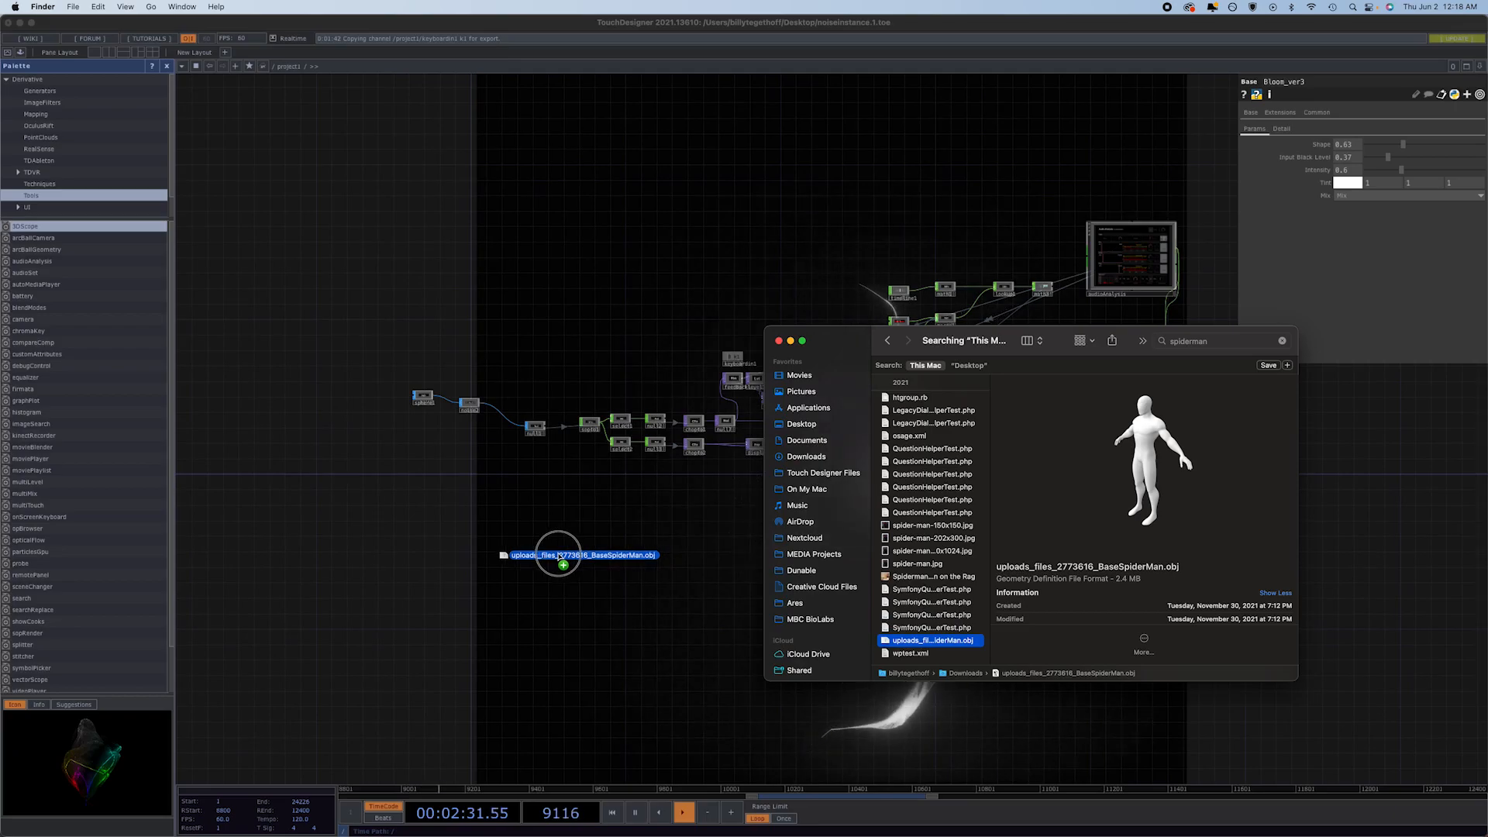
left_click_drag(434, 552, 450, 406)
left_click(428, 547)
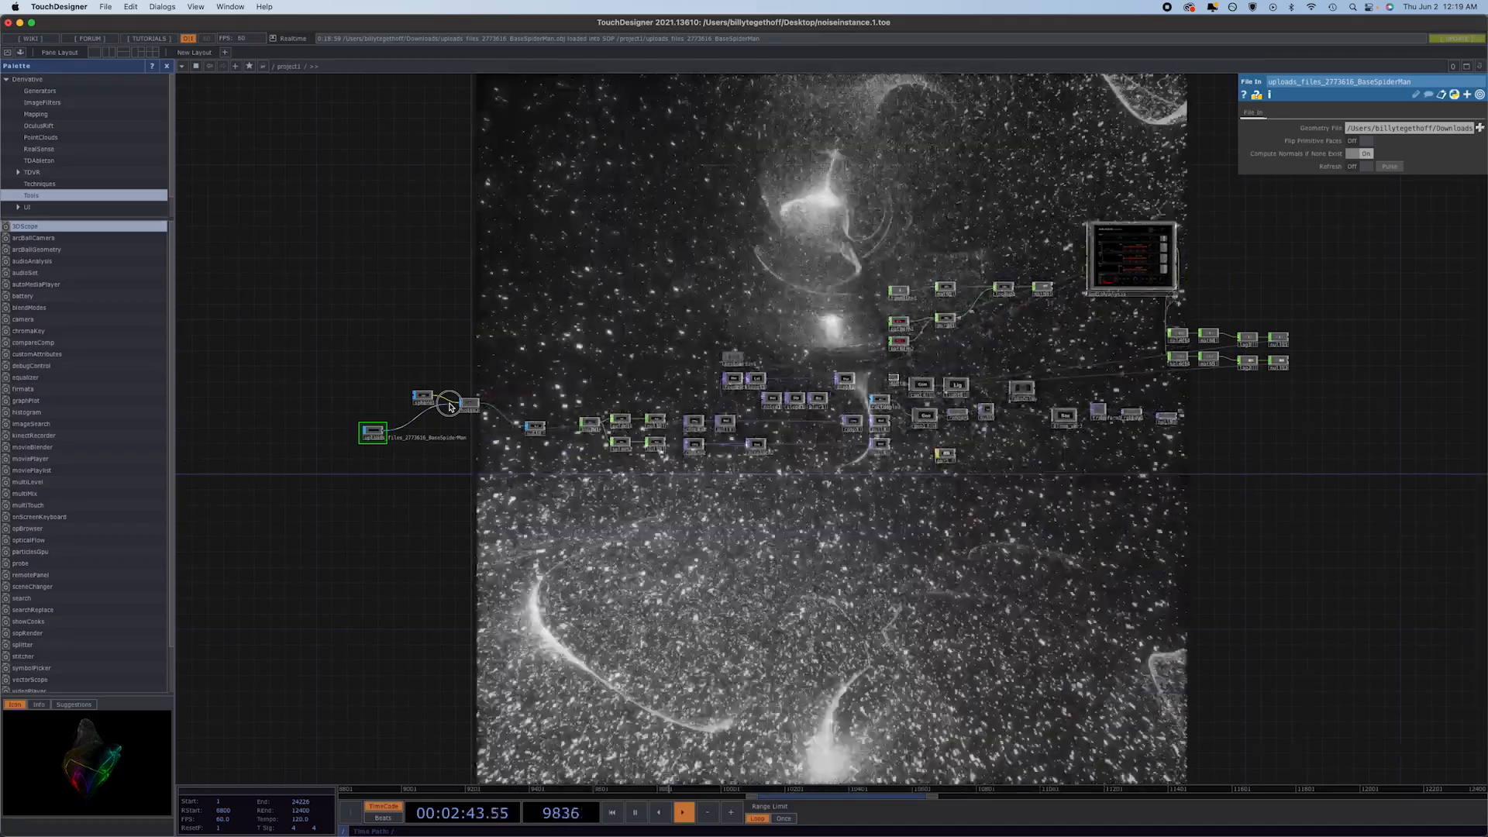
left_click(450, 405)
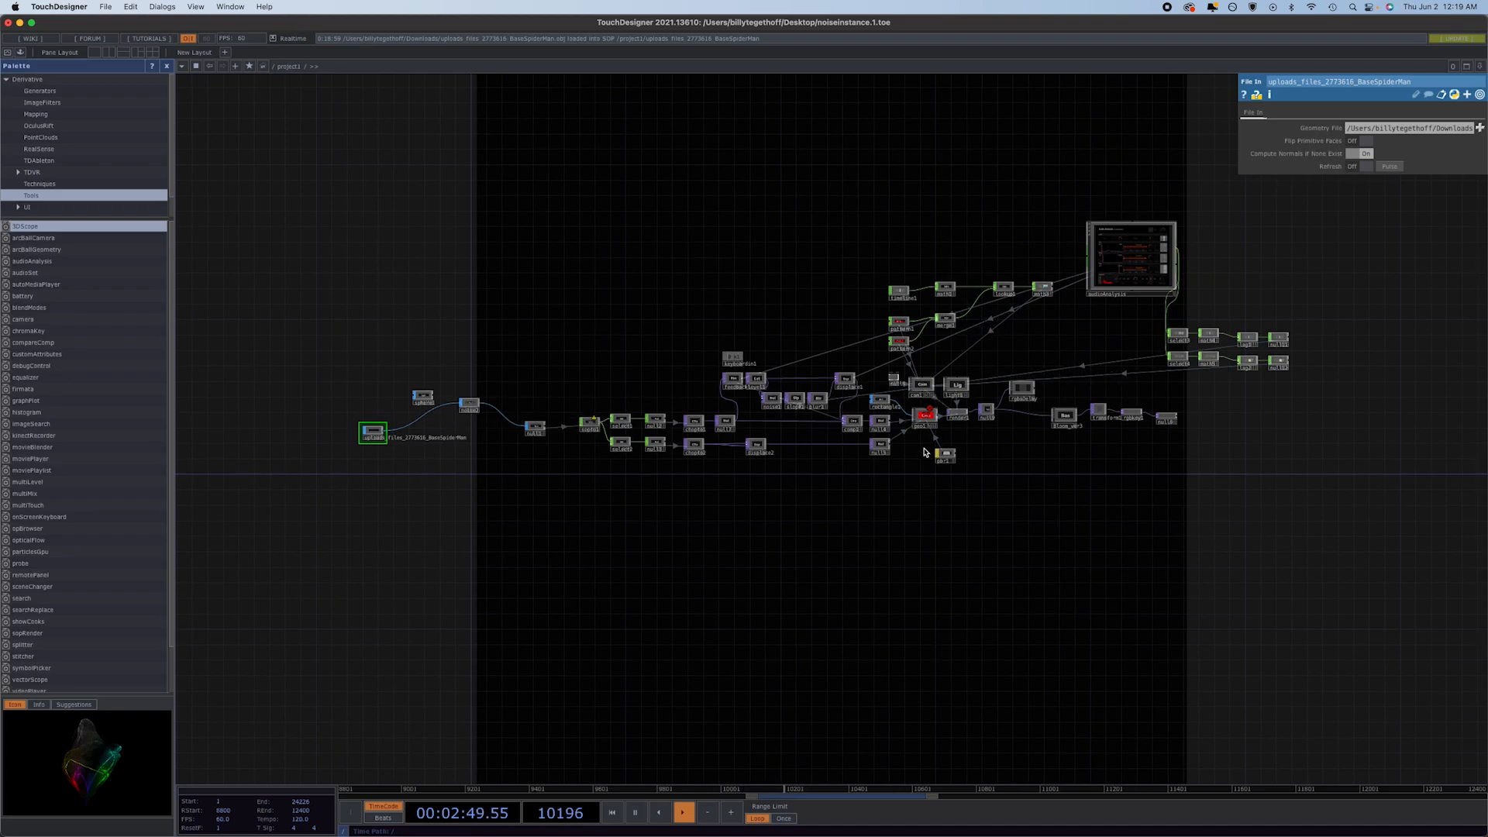
Inspect the error on geo1, the warning on the SOP-to-CHOP node and the settings of the BaseSpiderMan File In.
left_click(924, 416)
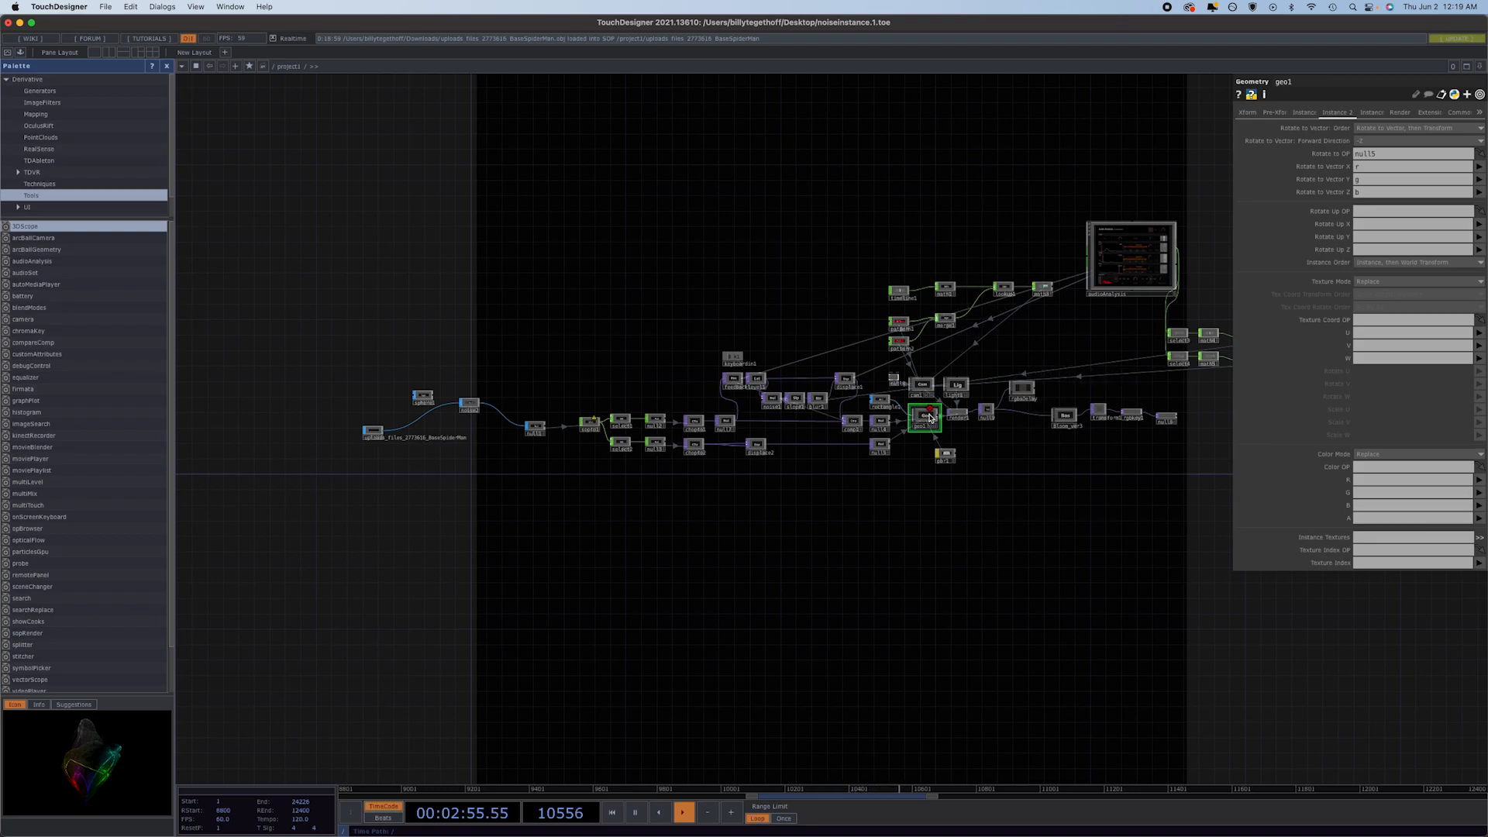
middle_click(930, 413)
middle_click(596, 423)
left_click(379, 435)
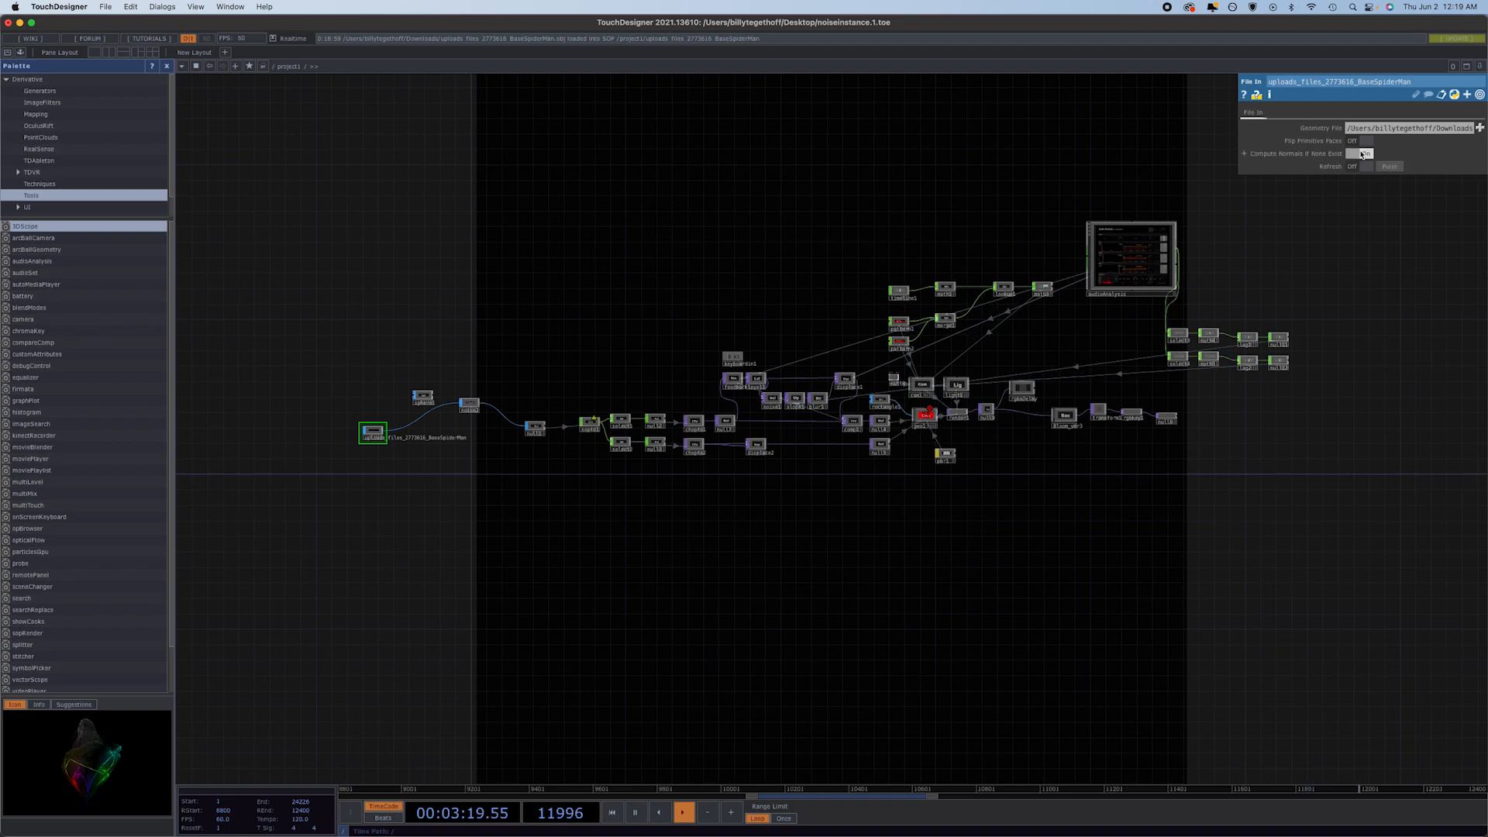
Delete the noise SOP after the BaseSpiderMan File In and insert an Attribute Create SOP ahead of the null.
left_click(470, 406)
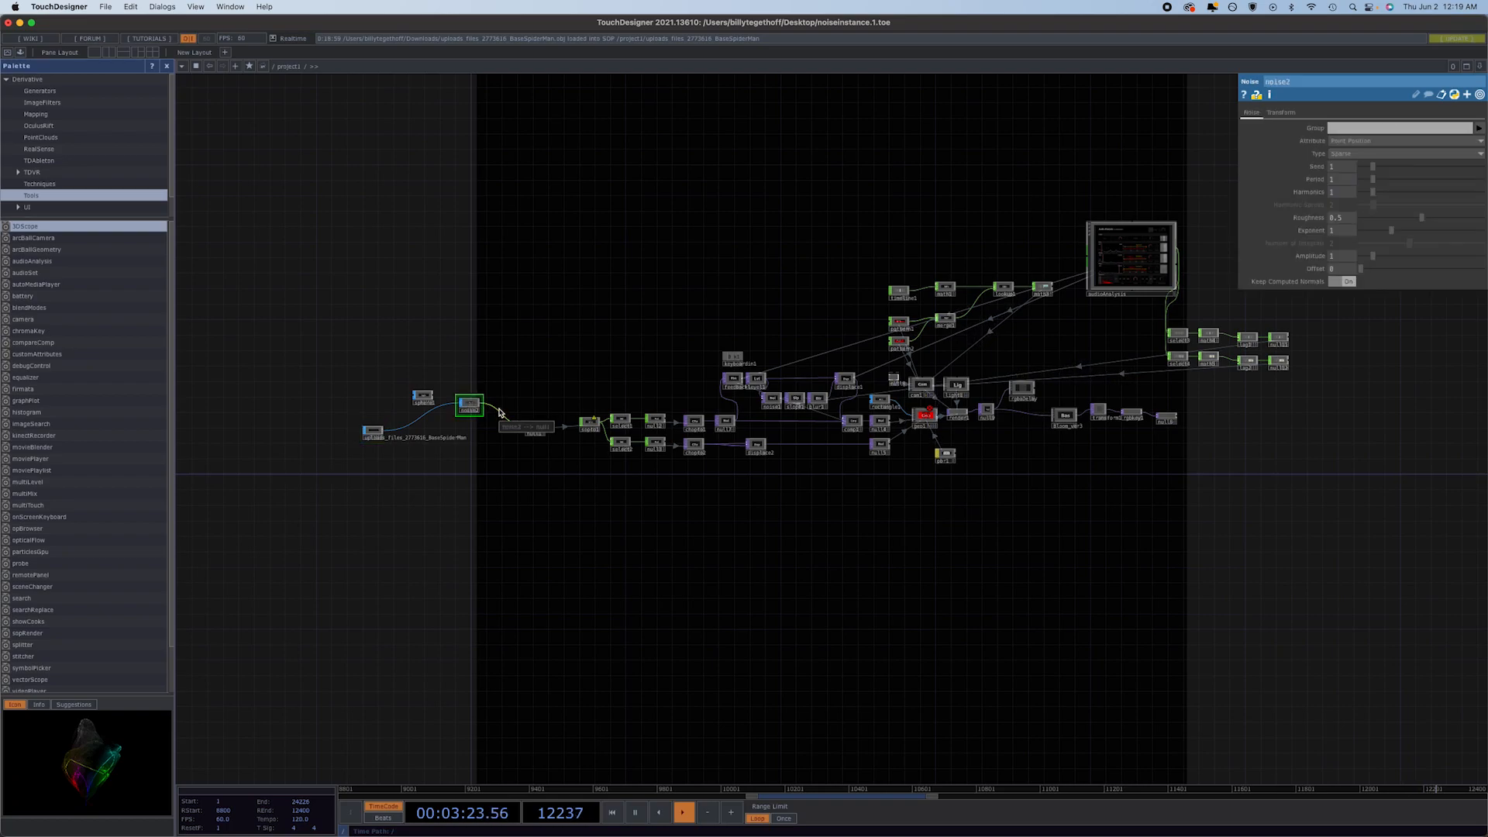
key("Delete")
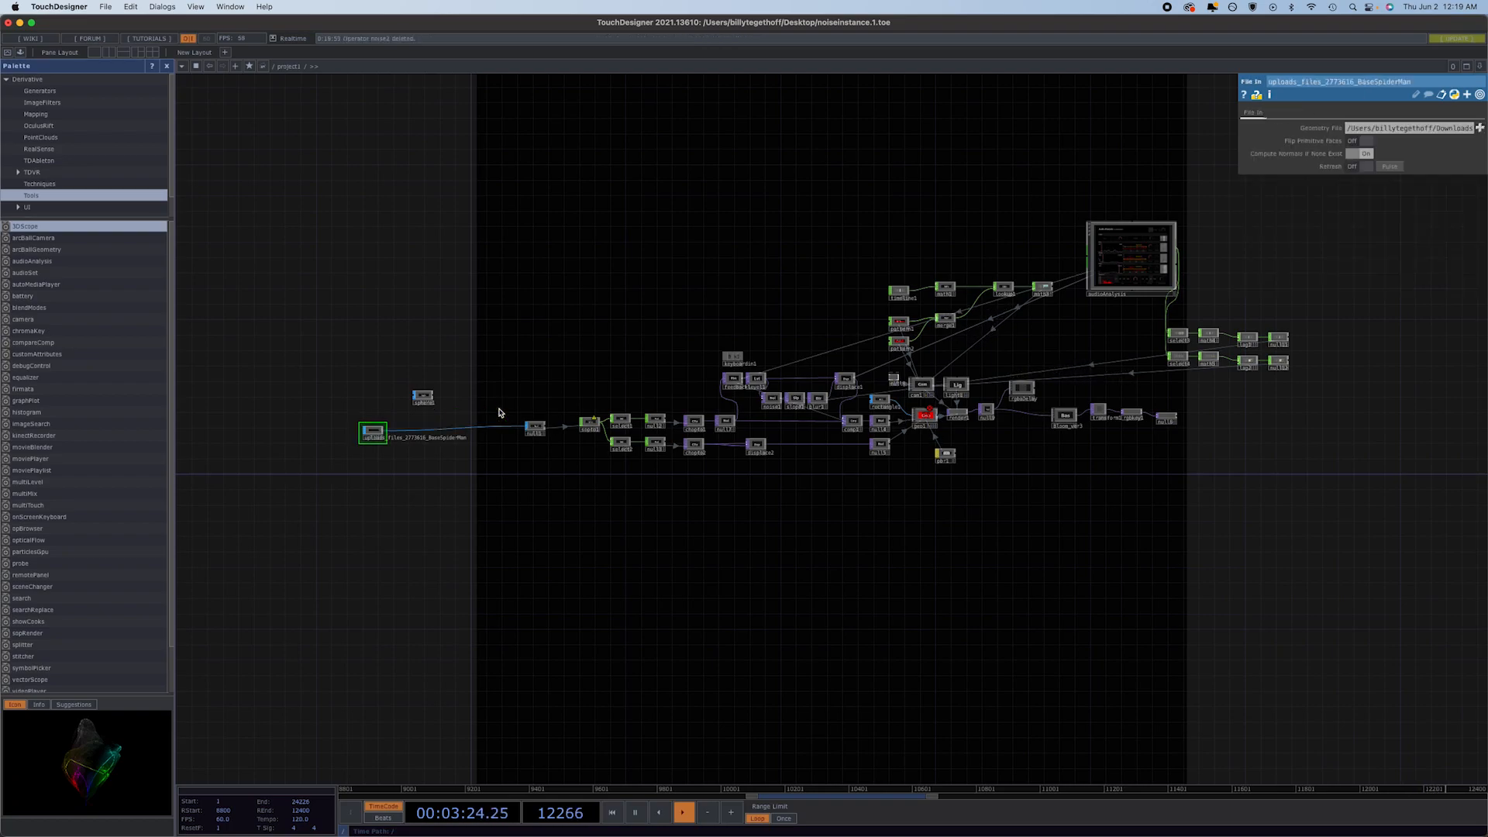
right_click(439, 432)
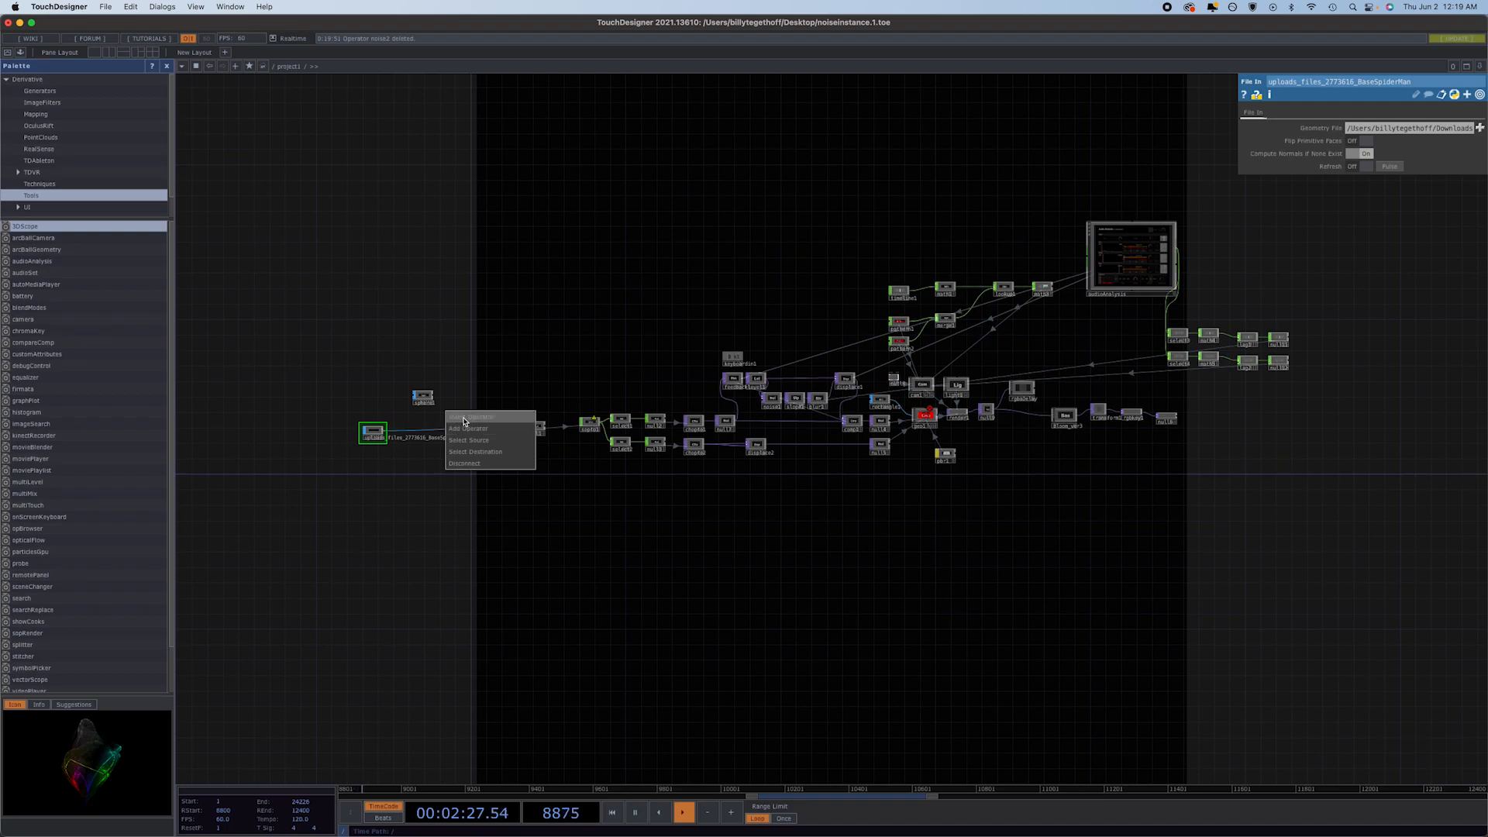
left_click(465, 418)
left_click(314, 342)
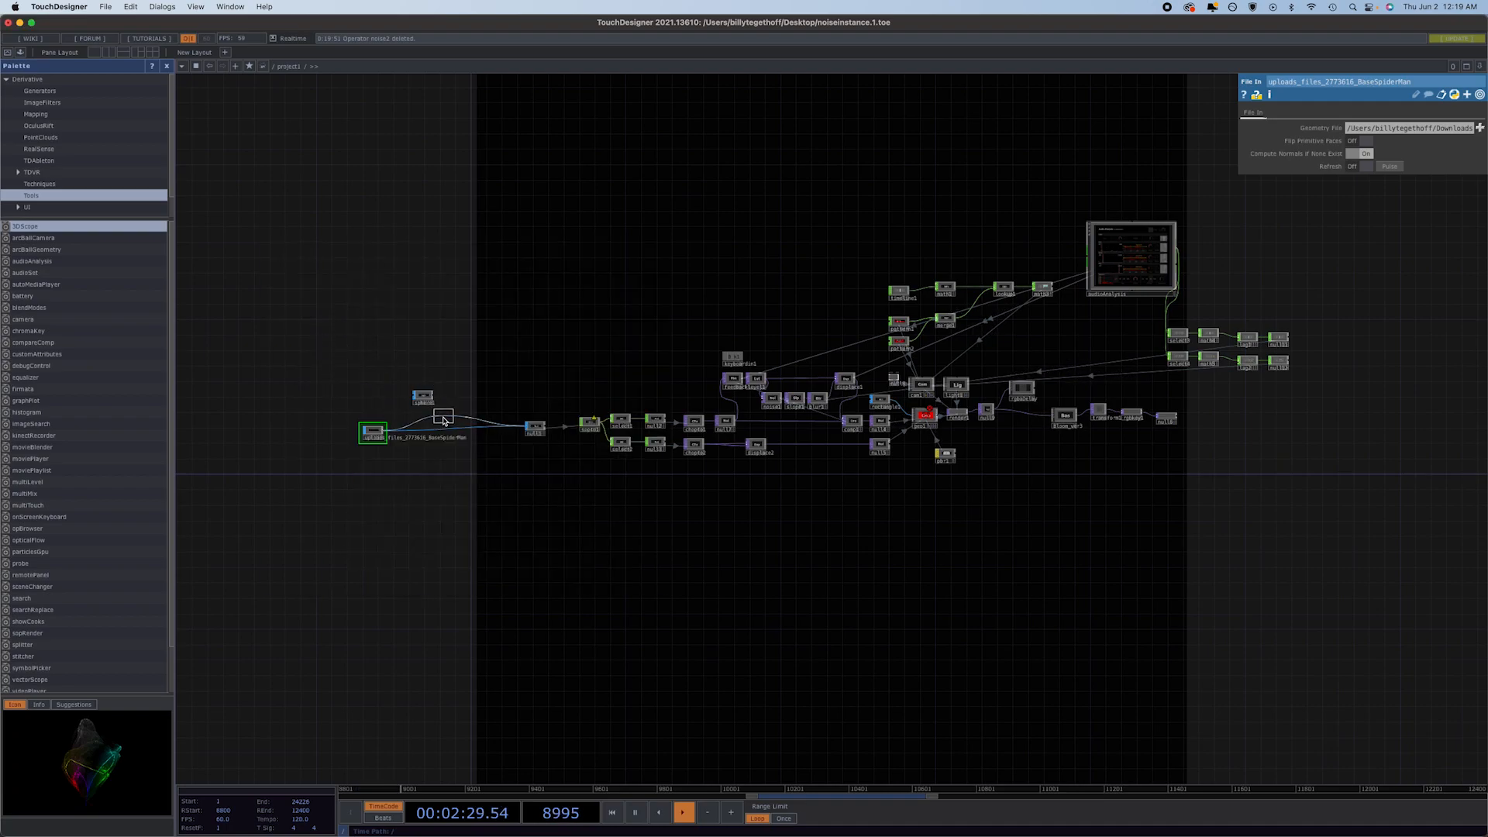
left_click(445, 431)
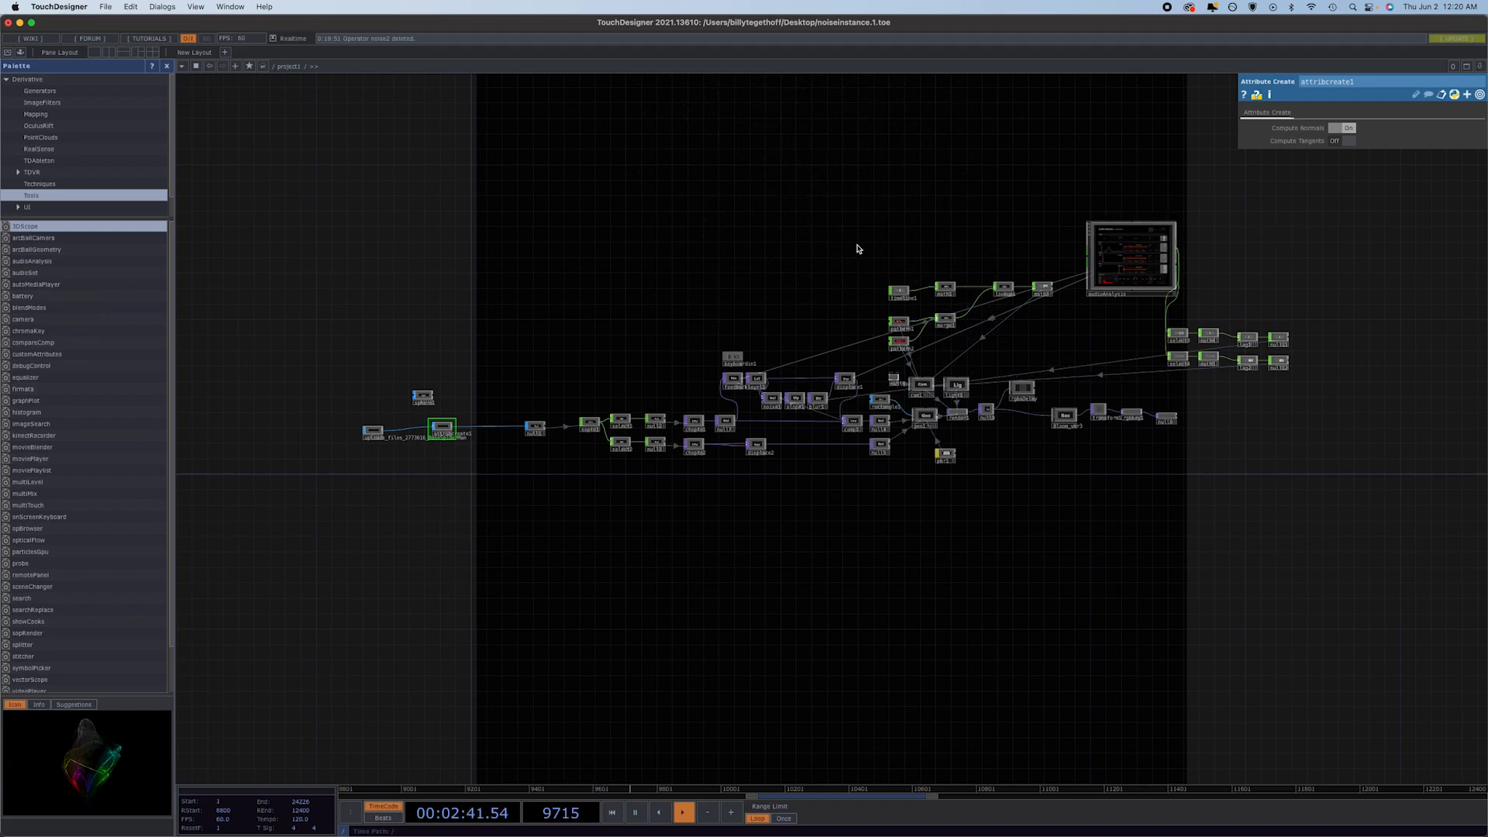
Insert a Transform SOP between the BaseSpiderMan File In and Attribute Create, and set its Uniform Scale to 0.33.
right_click(405, 432)
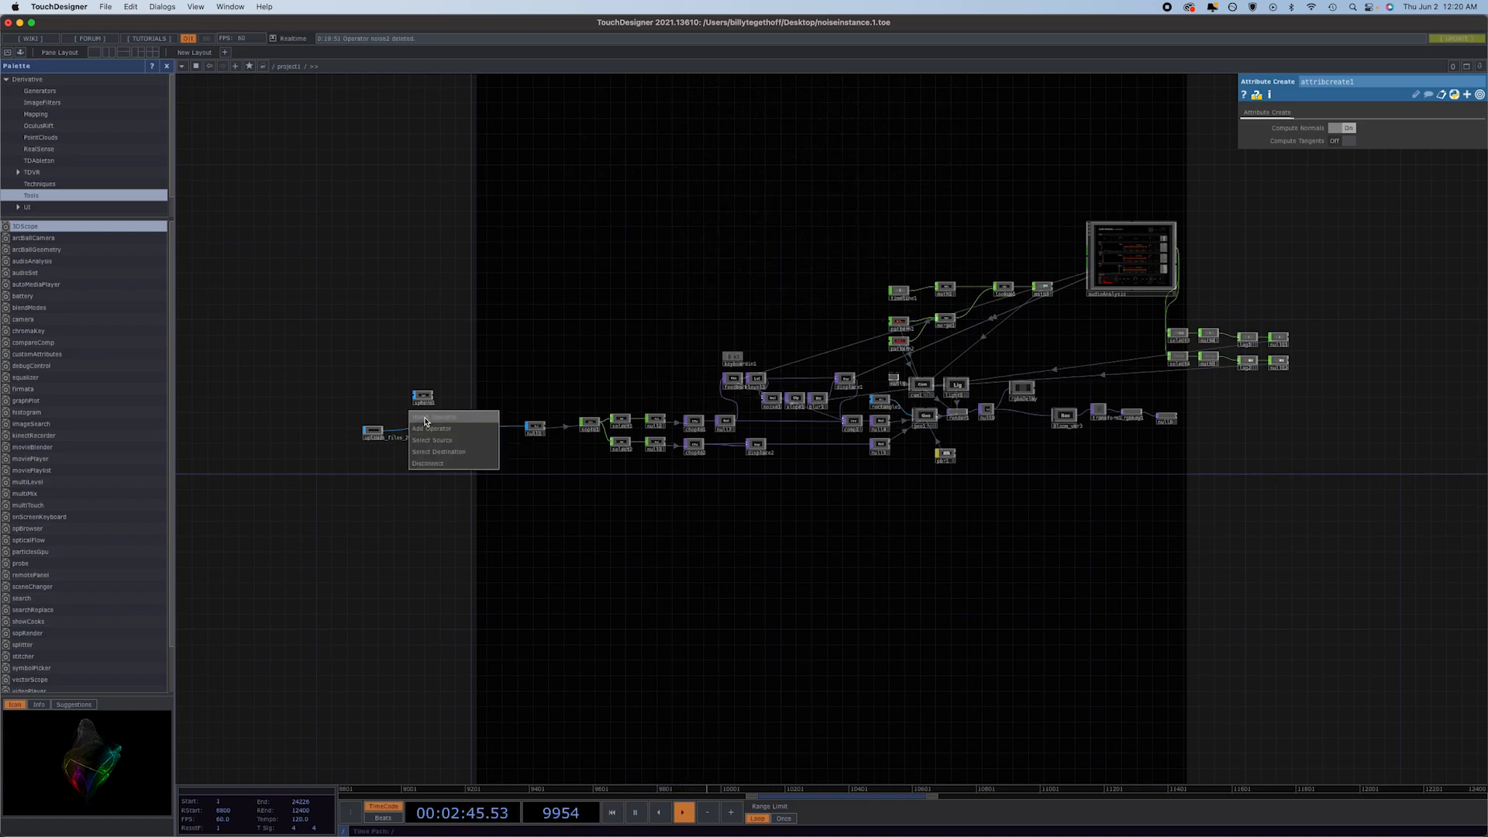
left_click(437, 417)
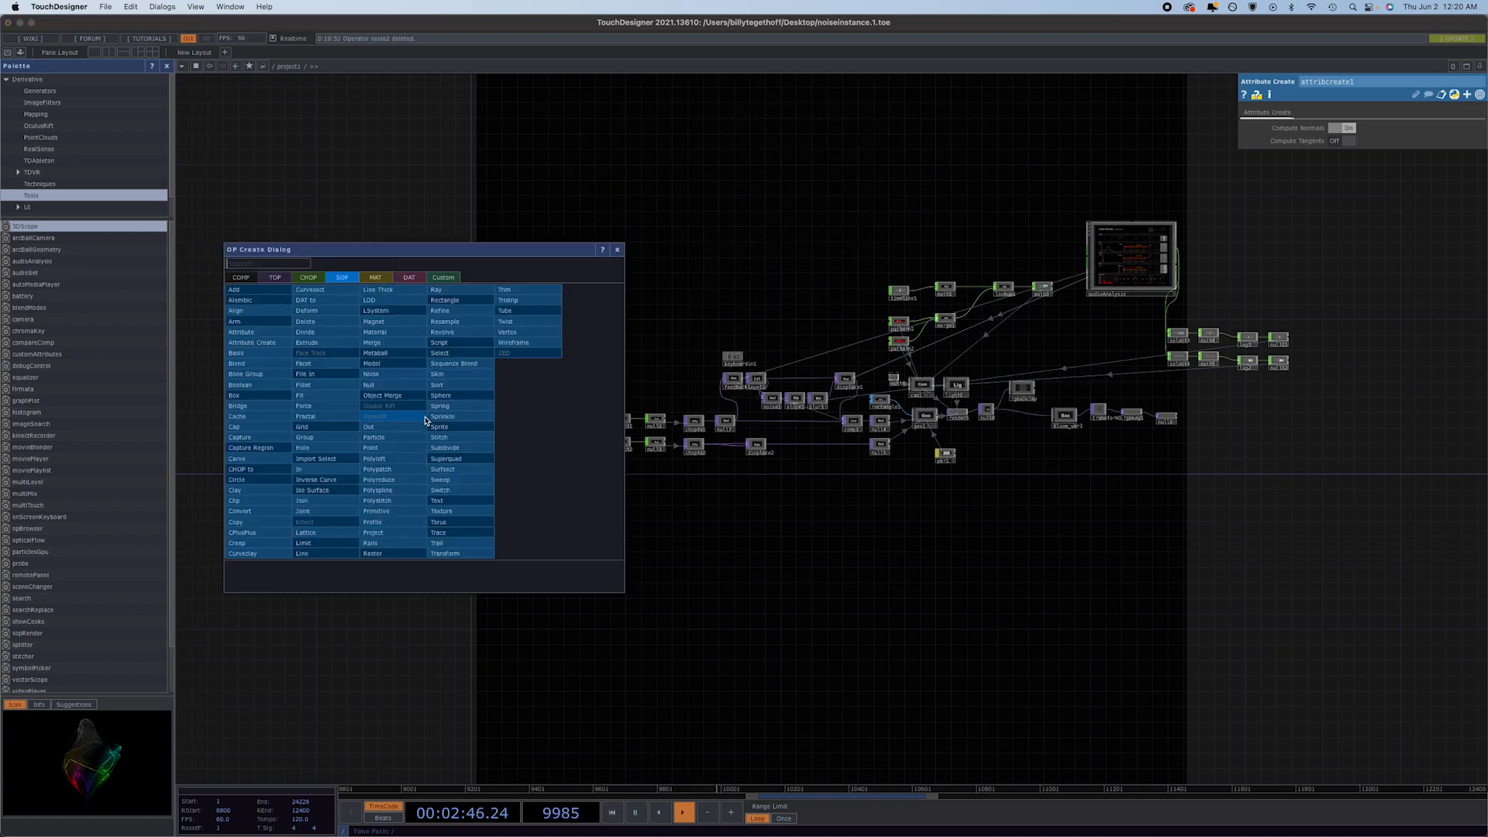
left_click(457, 542)
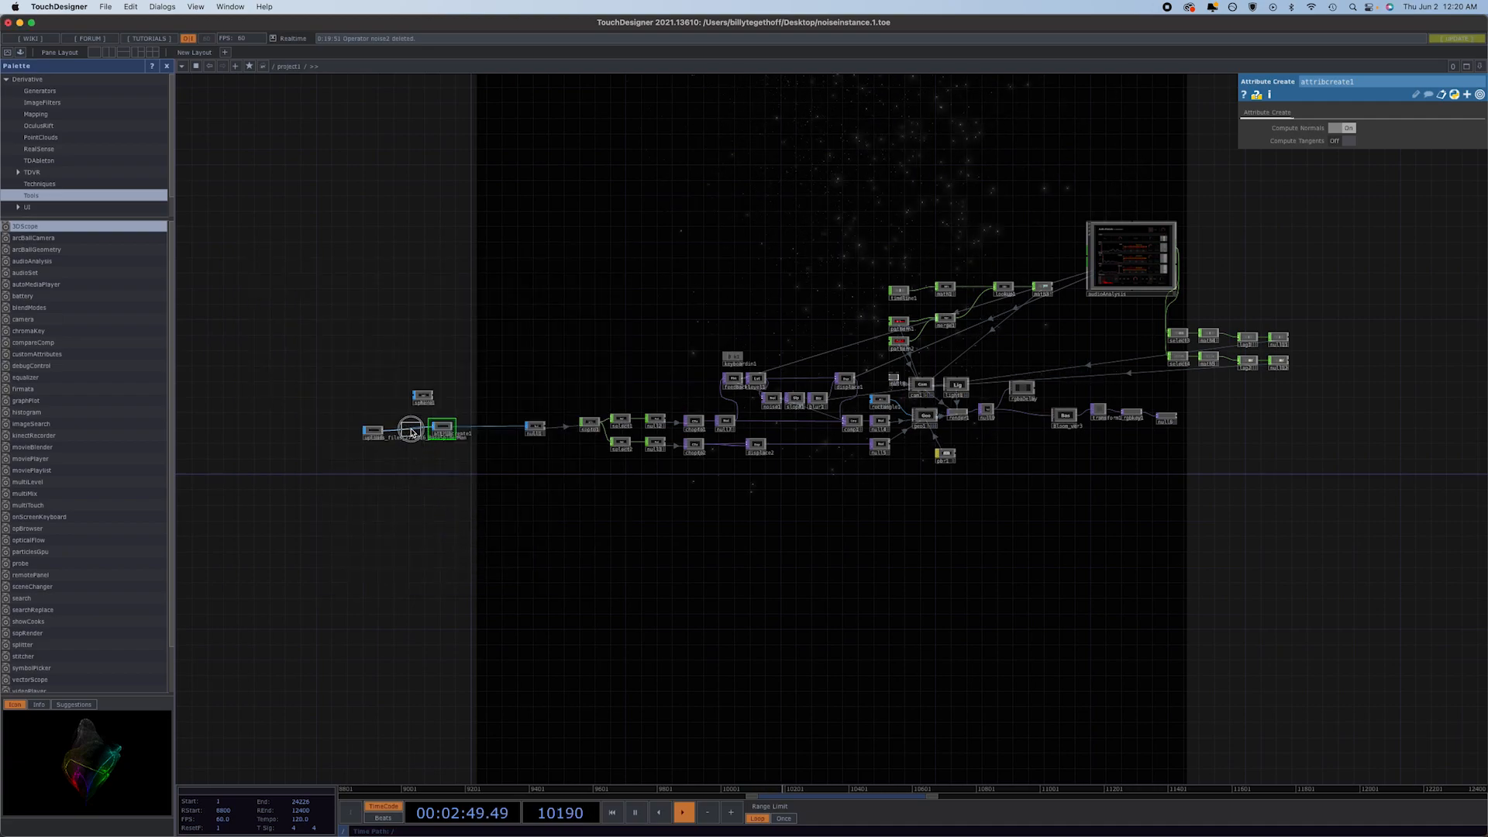
left_click(411, 433)
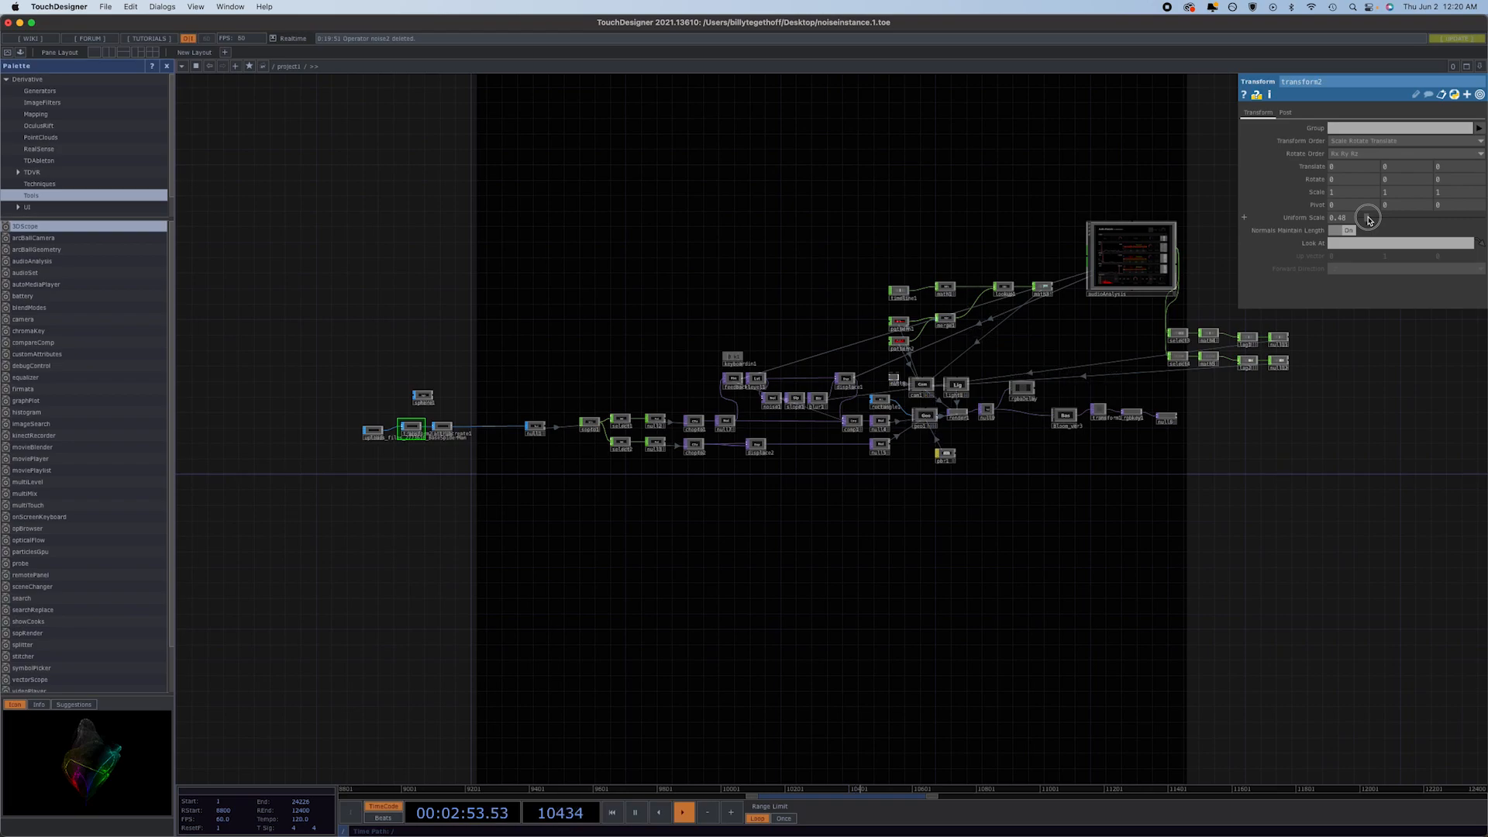
left_click_drag(1368, 218, 1366, 220)
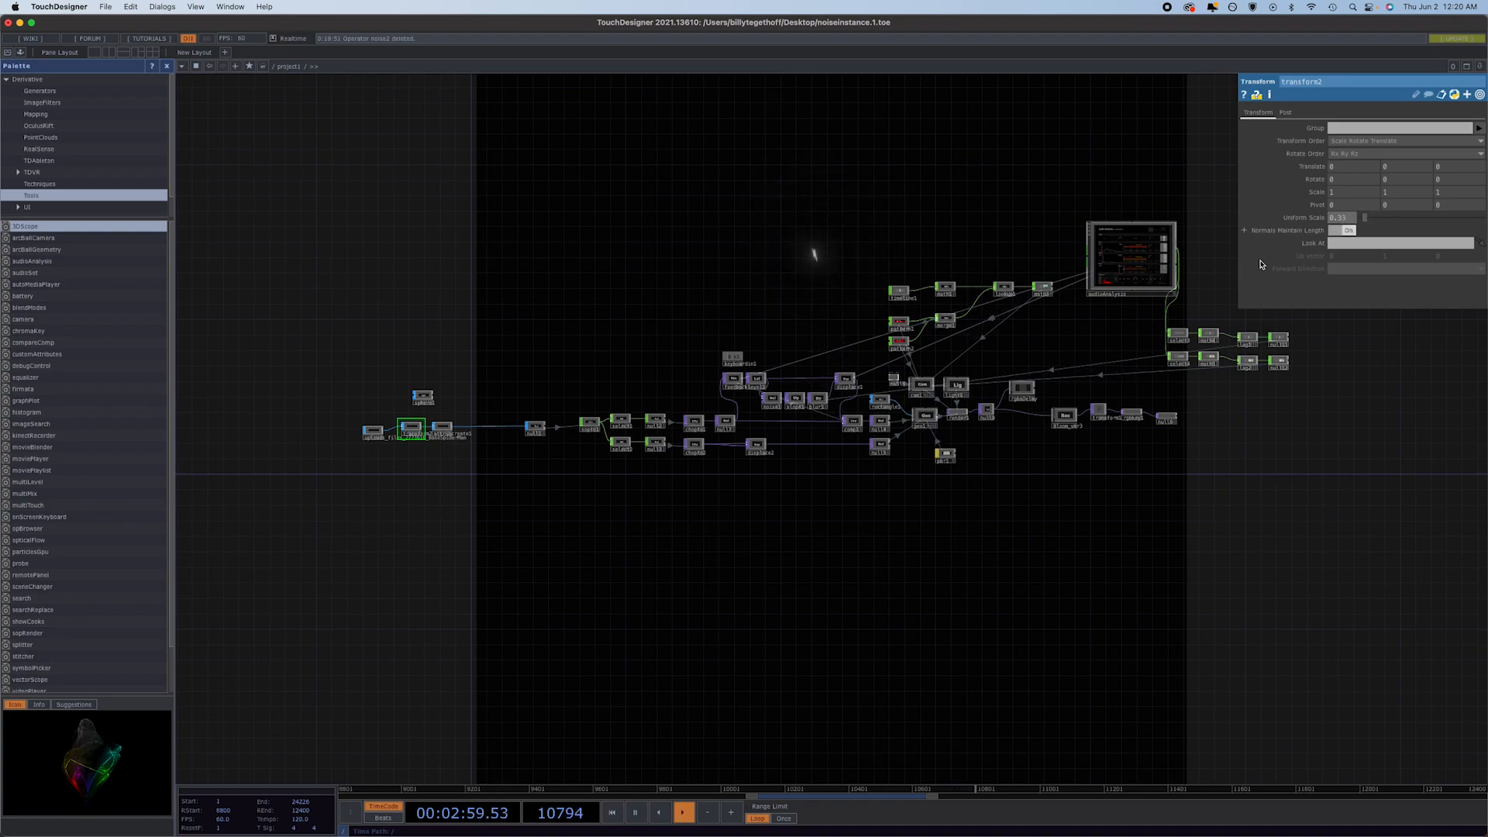
Bypass the composite and the lower displace TOP by wiring their upstream nodes directly into the nulls feeding geo1.
left_click_drag(853, 424, 852, 406)
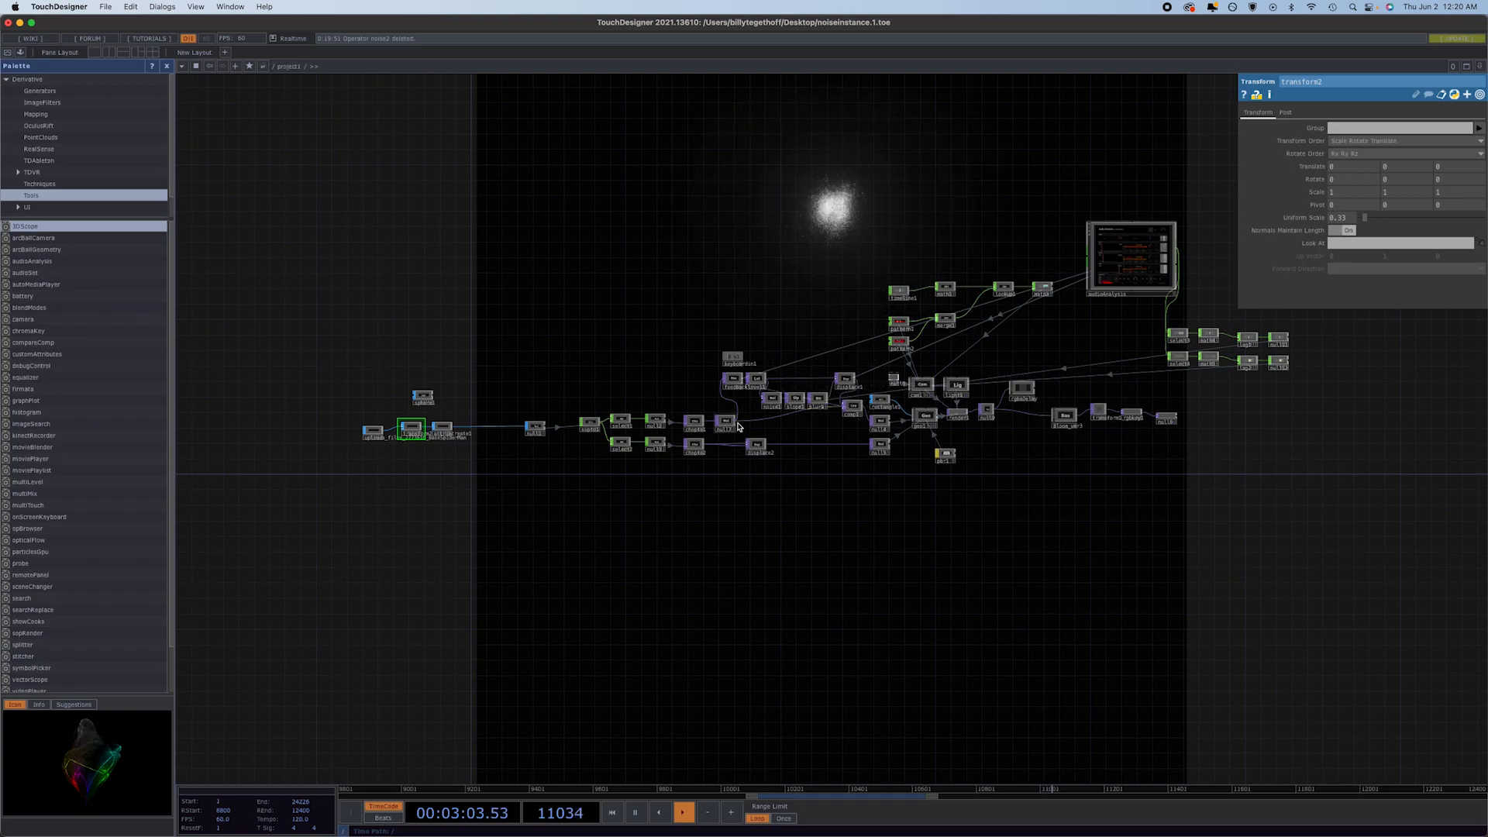
left_click_drag(736, 425, 866, 426)
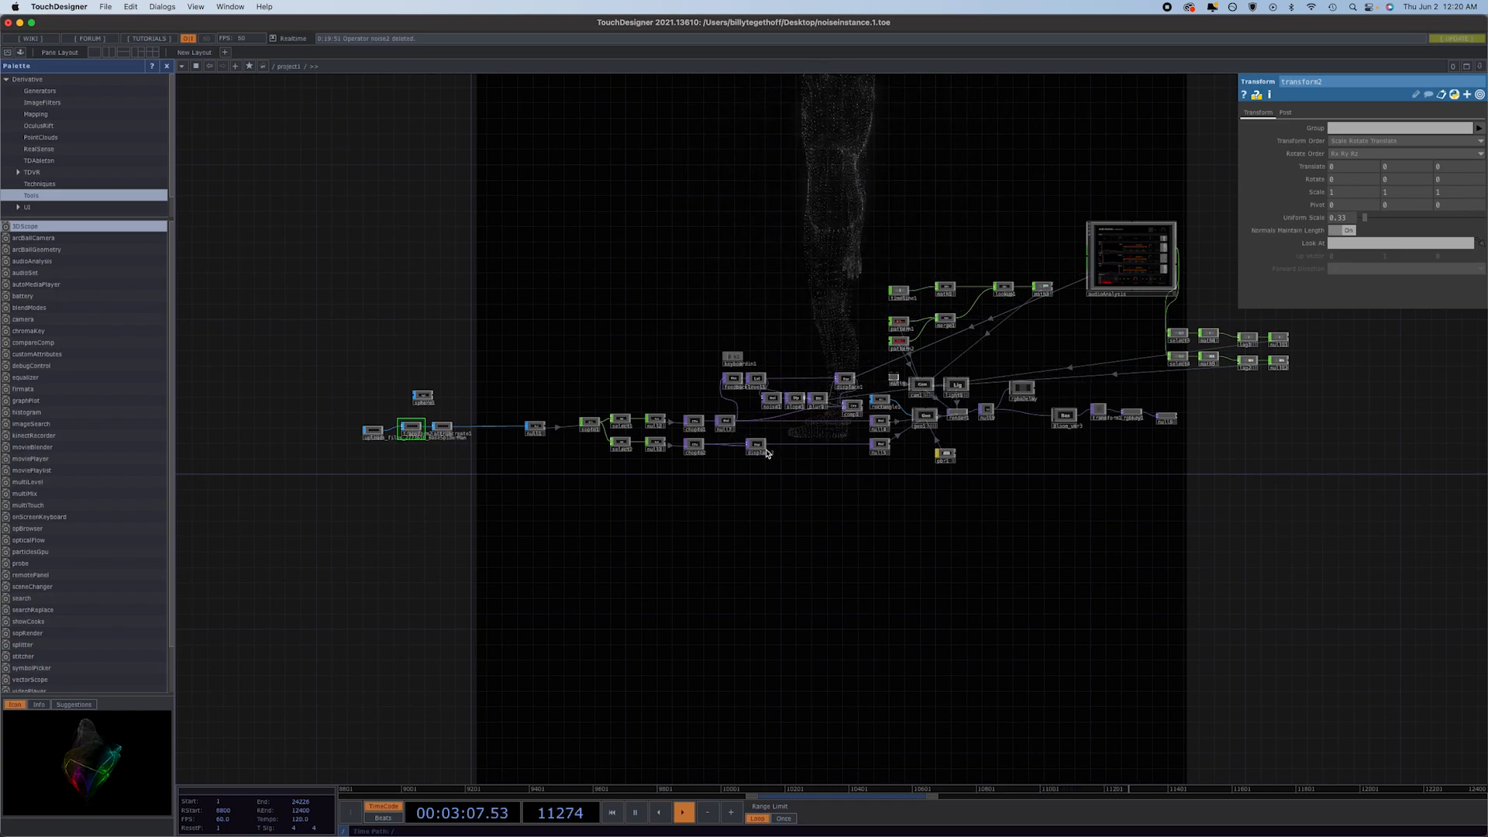
left_click_drag(758, 439, 819, 443)
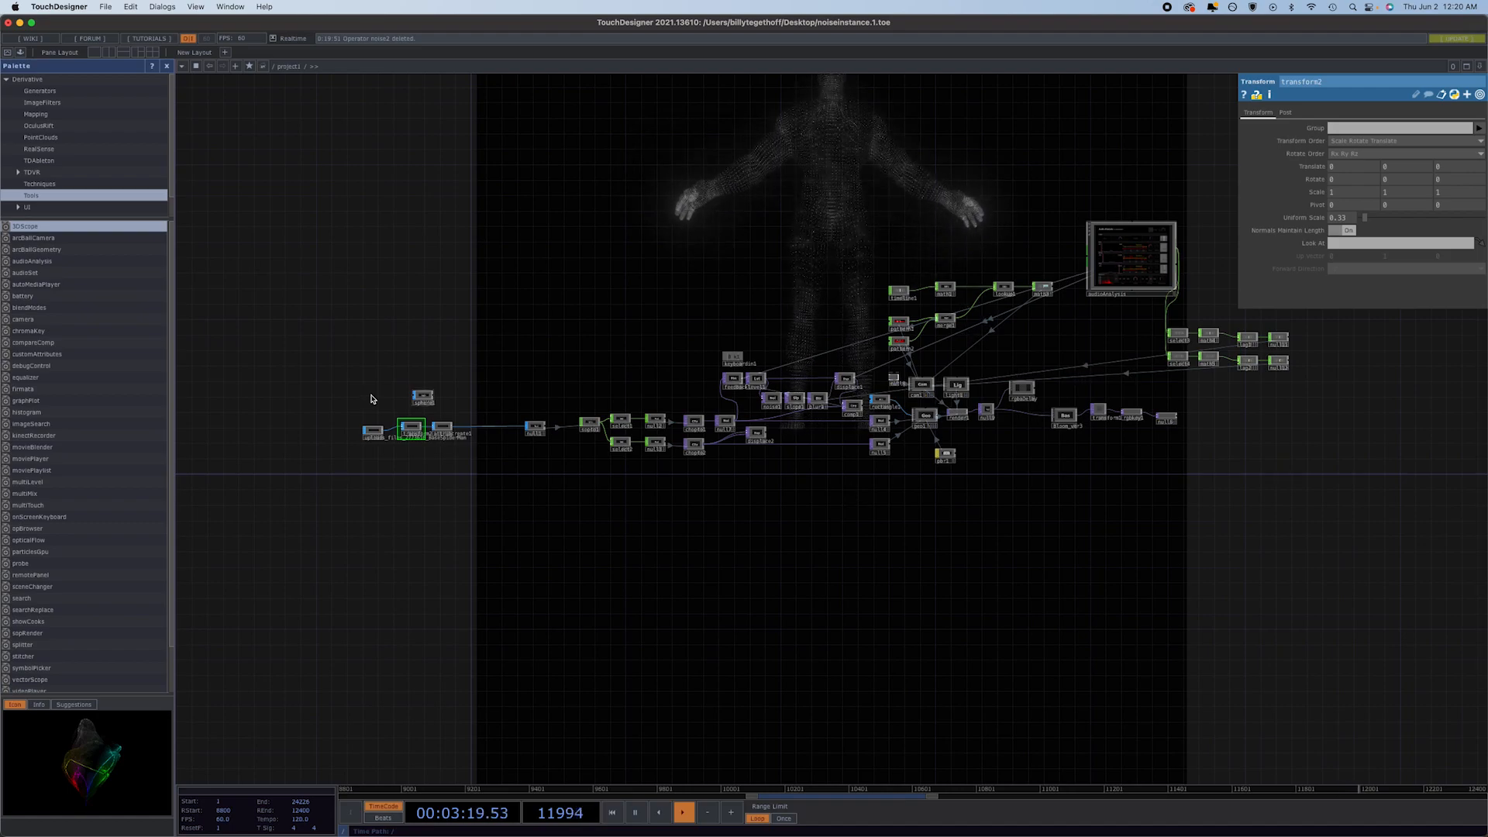
Set the Translate Y of transform2 after the BaseSpiderMan File In to -0.6 to centre the figure vertically.
scroll(370, 433, "up", 10)
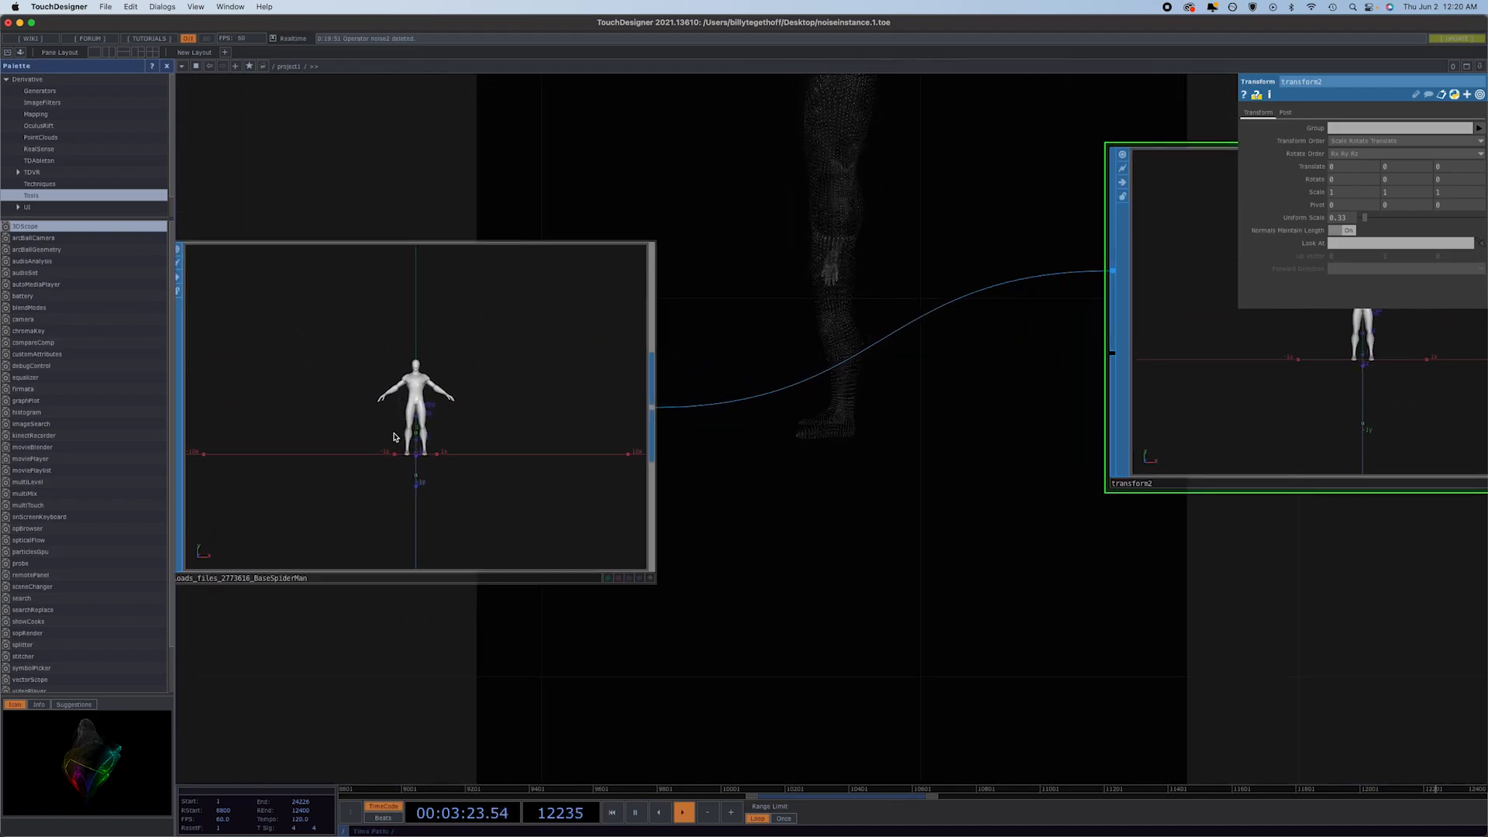
scroll(397, 434, "down", 5)
left_click(437, 434)
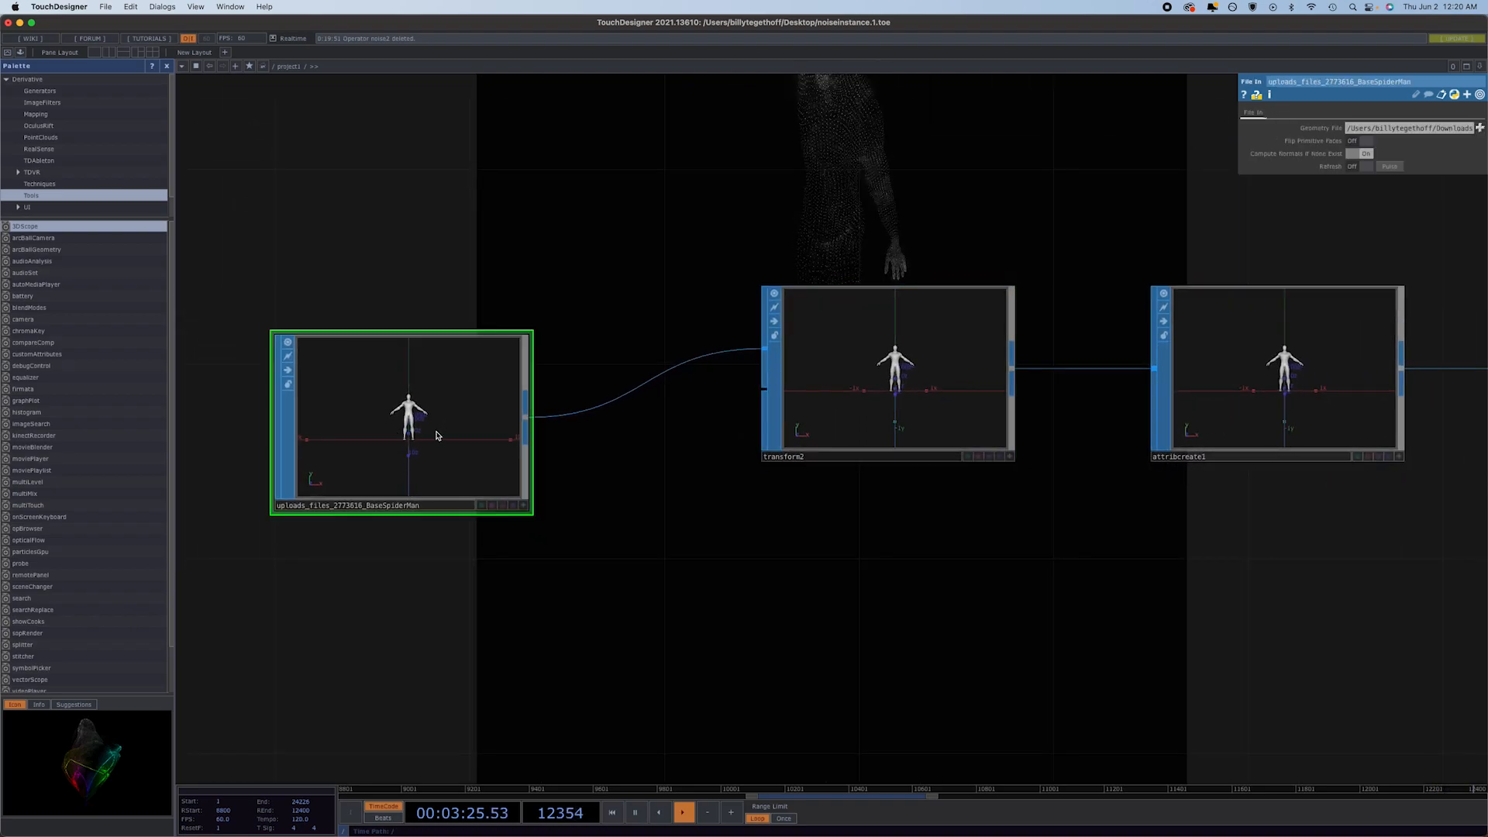
left_click(807, 401)
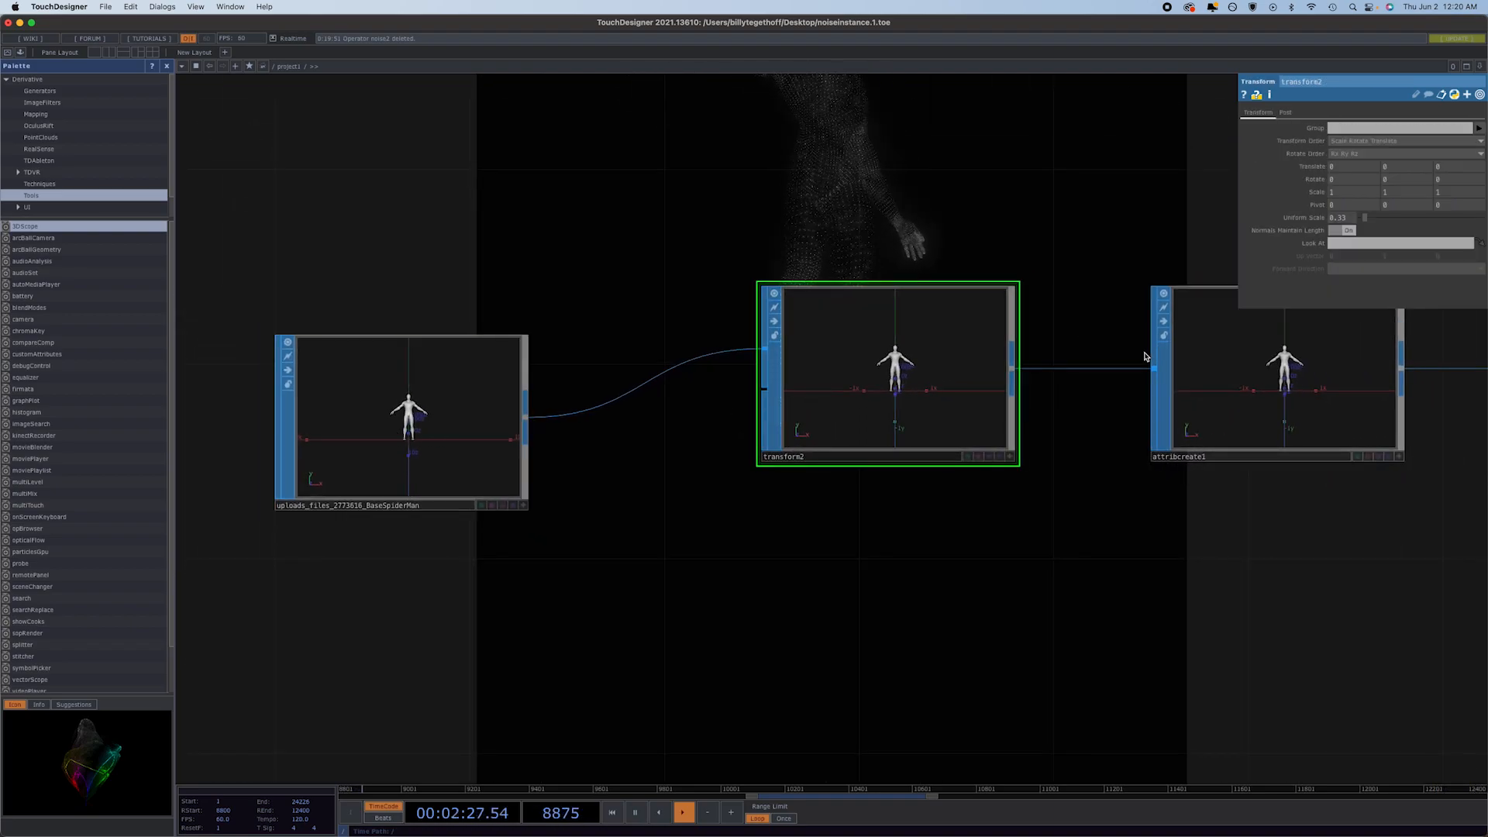
middle_click(1397, 167)
middle_click_drag(1397, 168, 1151, 198)
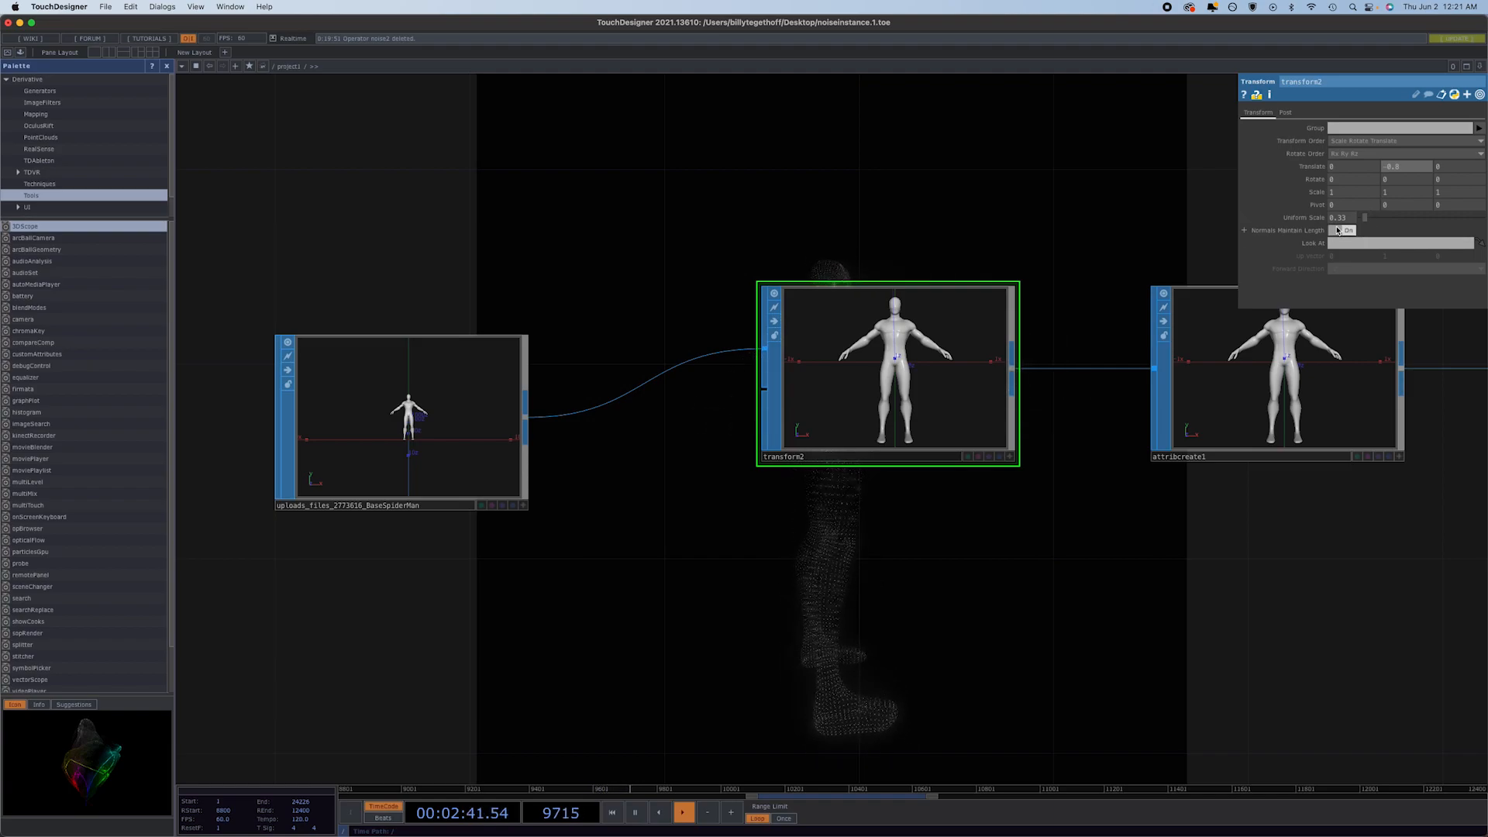
Wire sphere1 into the downstream null as the source in place of the figure, and reconnect attribcreate1 to it.
scroll(1085, 232, "down", 5)
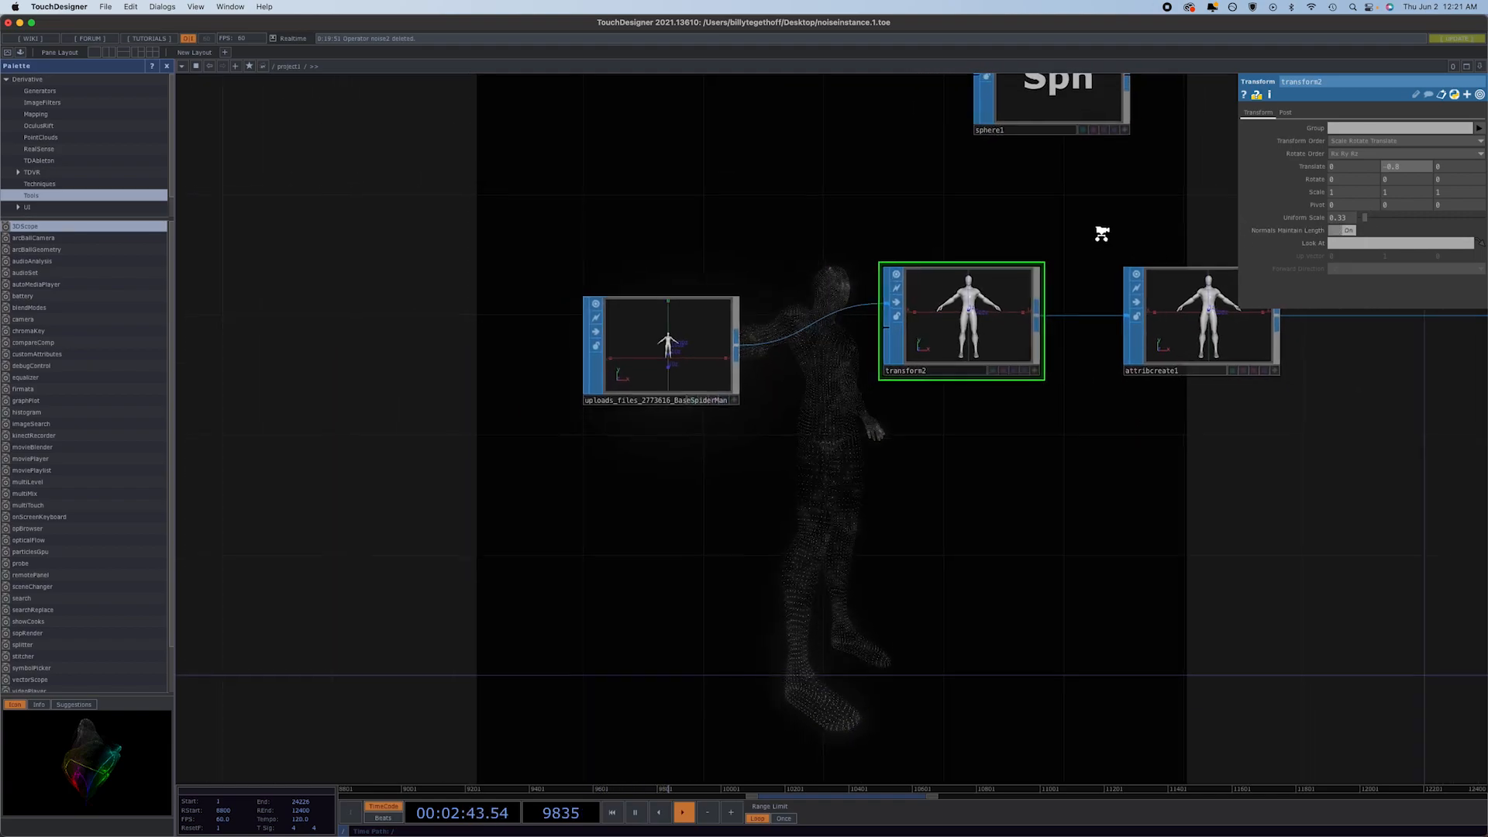
scroll(1042, 221, "down", 3)
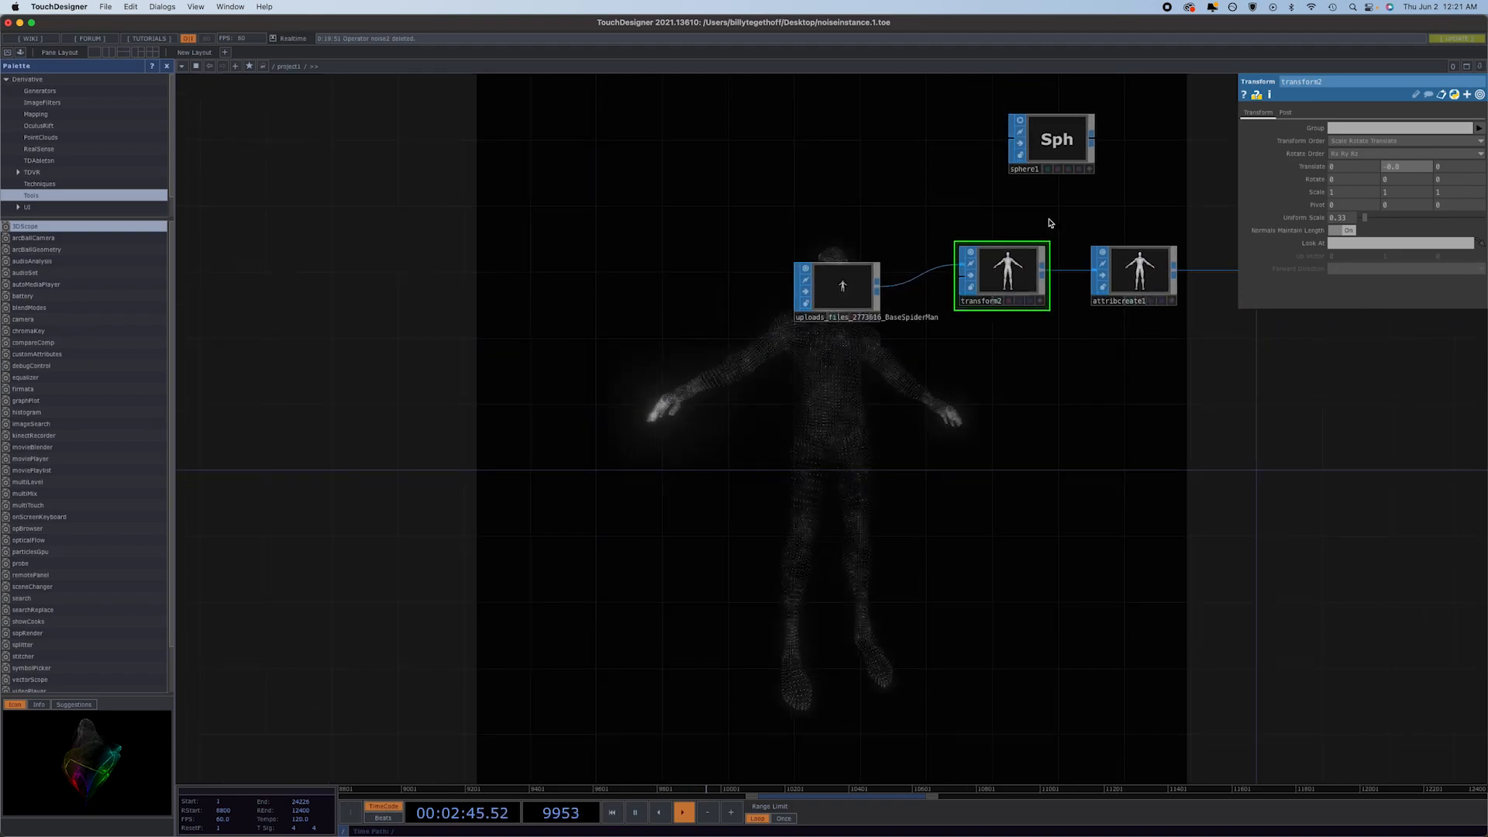
left_click_drag(1094, 141, 1228, 274)
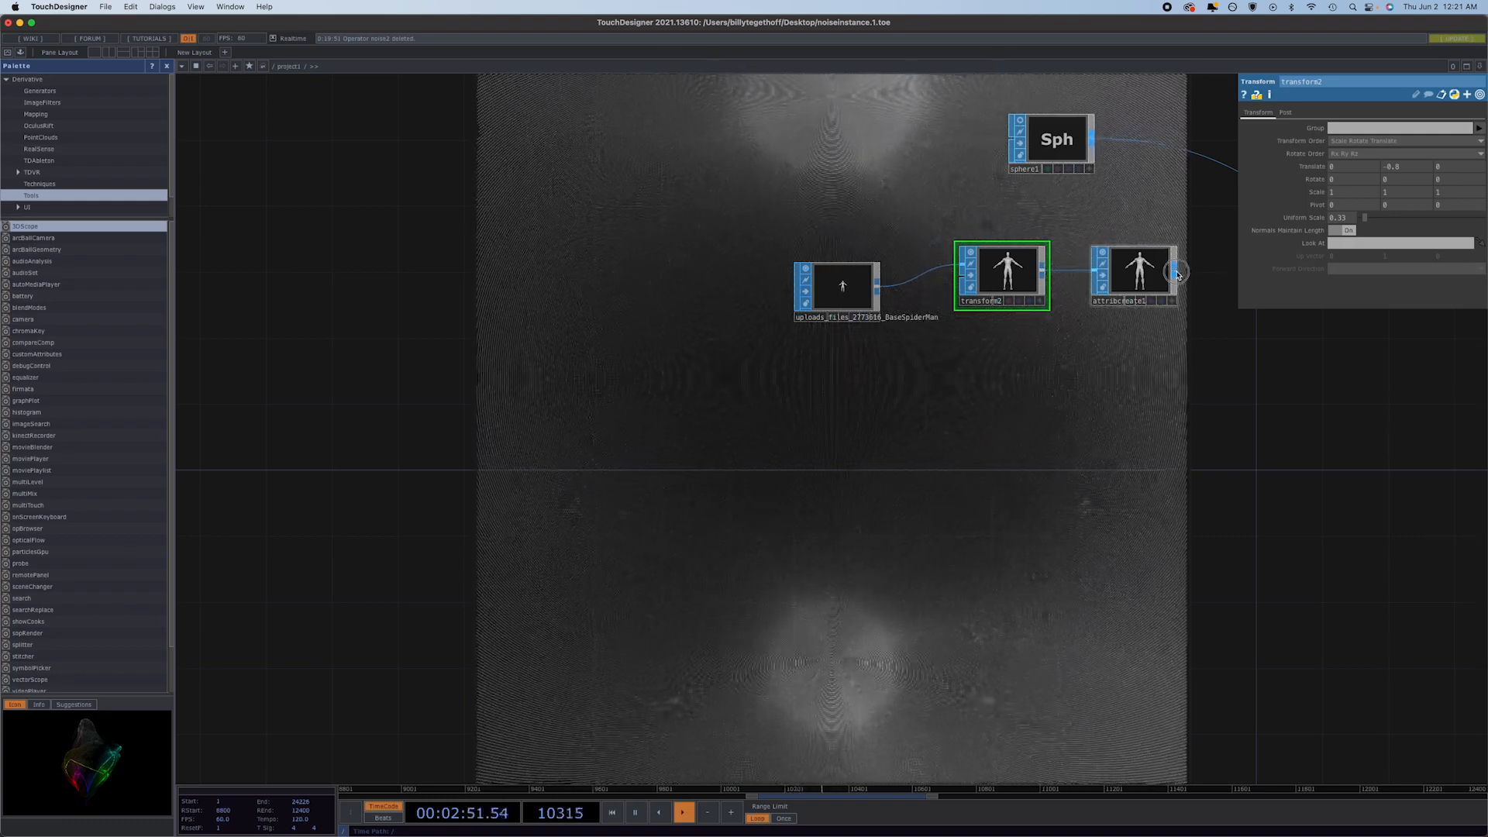
left_click_drag(1174, 271, 1219, 162)
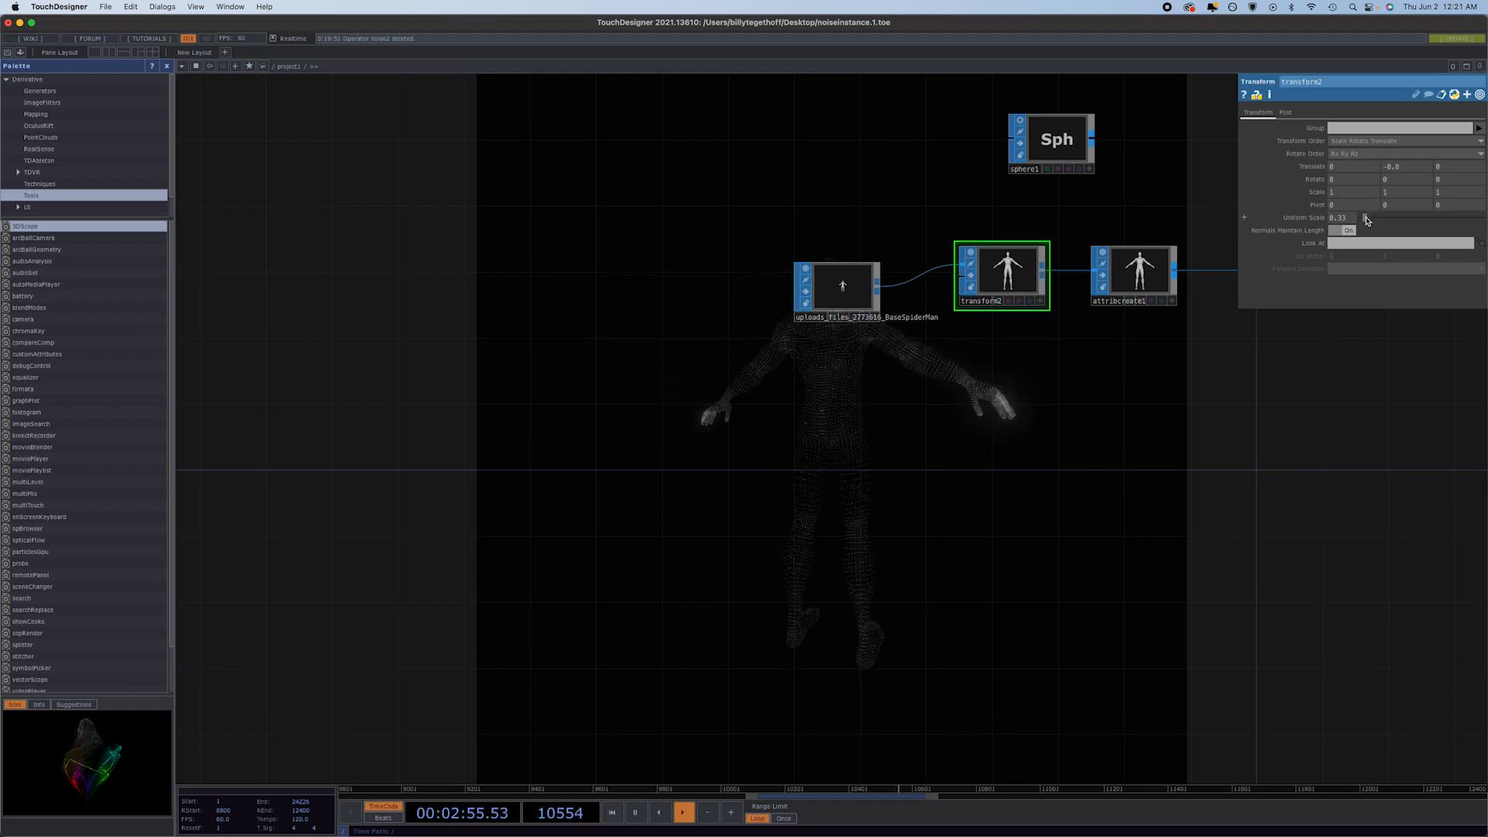
Set transform2's Uniform Scale to 0.76 and its Translate Y to -1.4.
left_click_drag(1366, 219, 1372, 221)
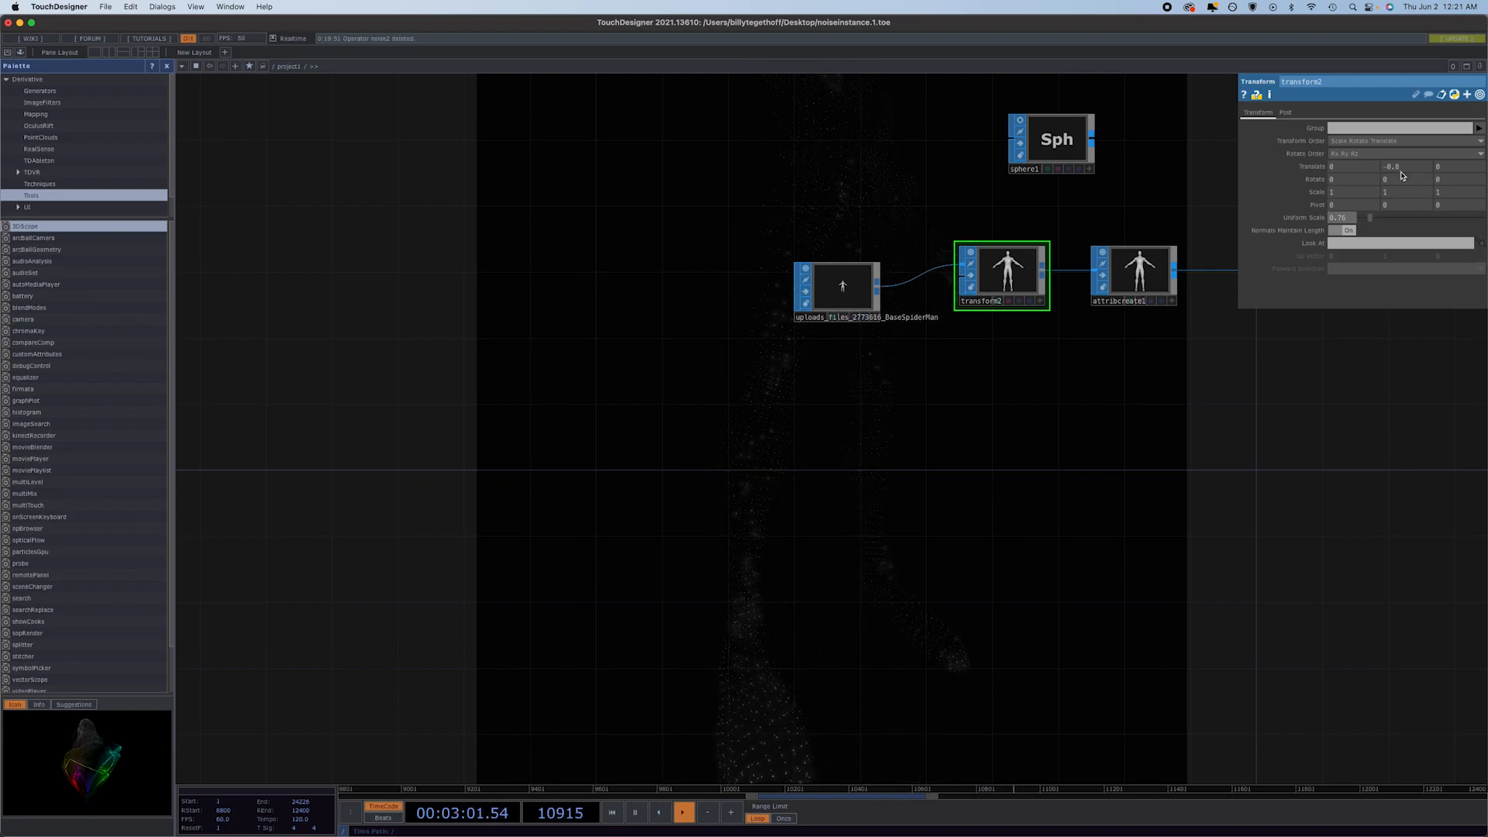
left_click_drag(1408, 167, 1409, 169)
middle_click_drag(1409, 171, 1318, 177)
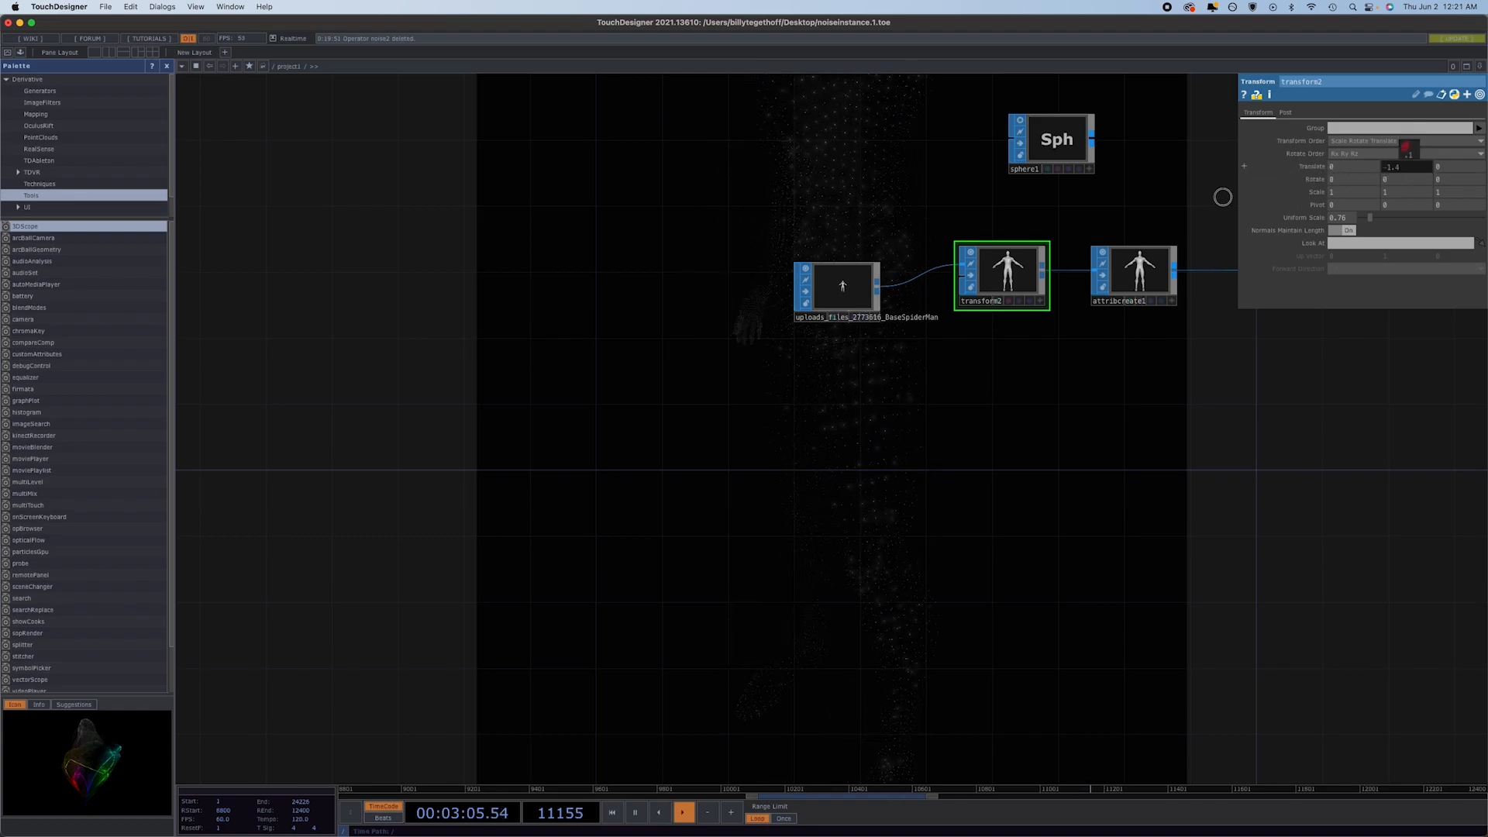
middle_click_drag(1194, 197, 887, 176)
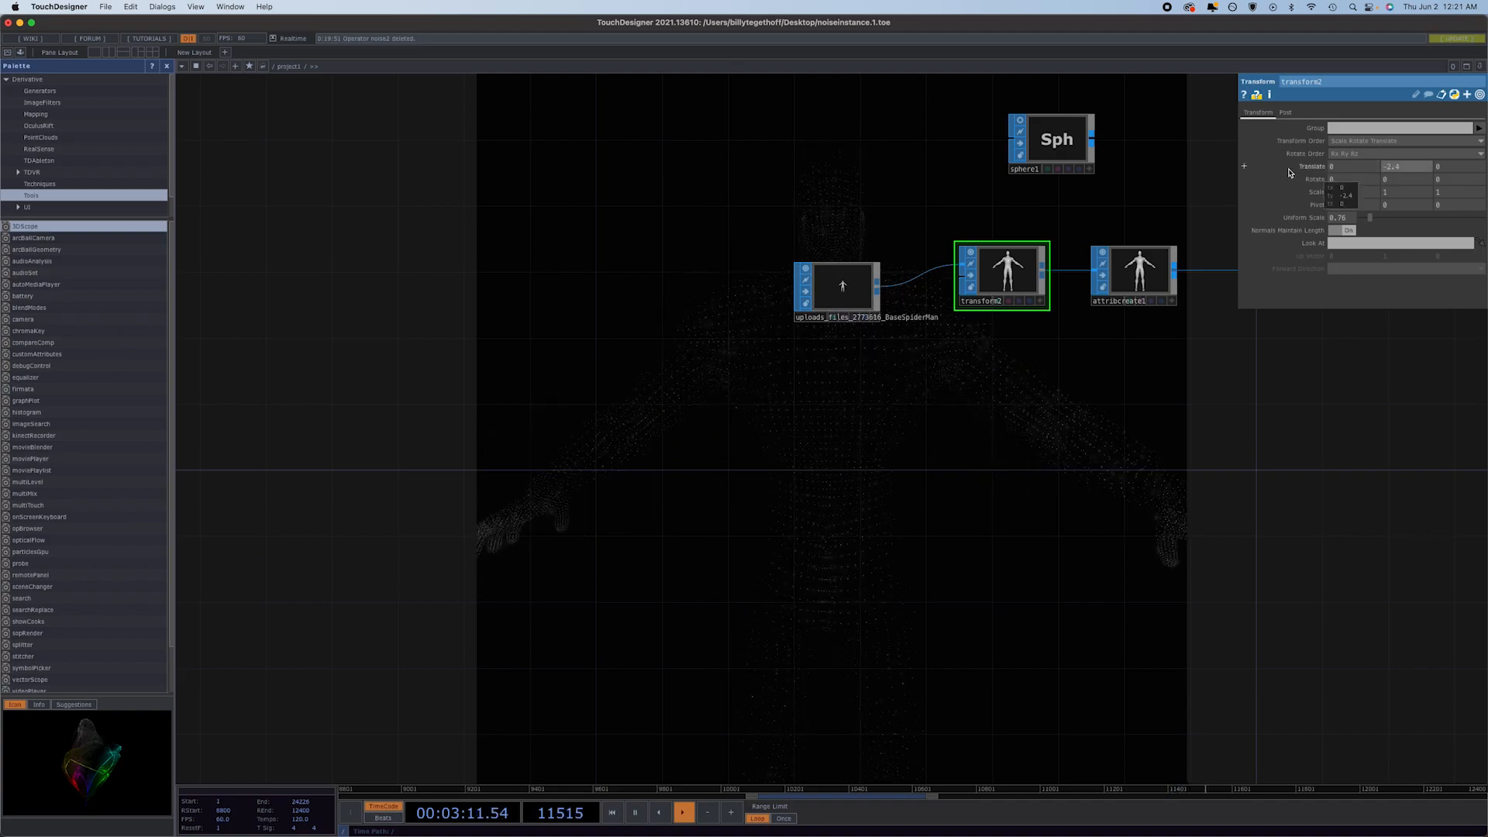
Switch to Finder and look through the Downloads folder for other models, previewing 3d-model.obj.
mouse_move(651, 834)
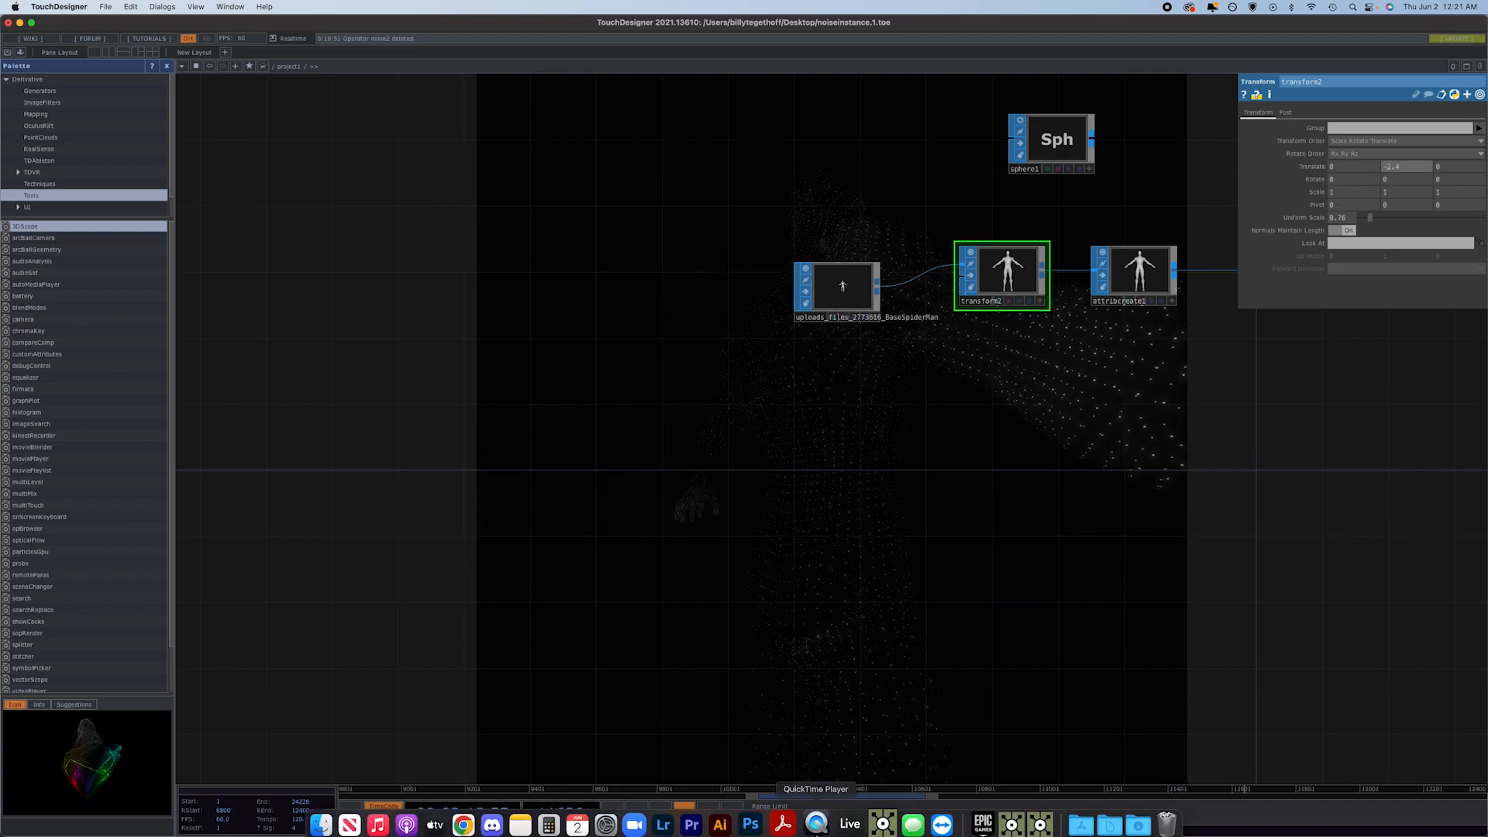
left_click(318, 816)
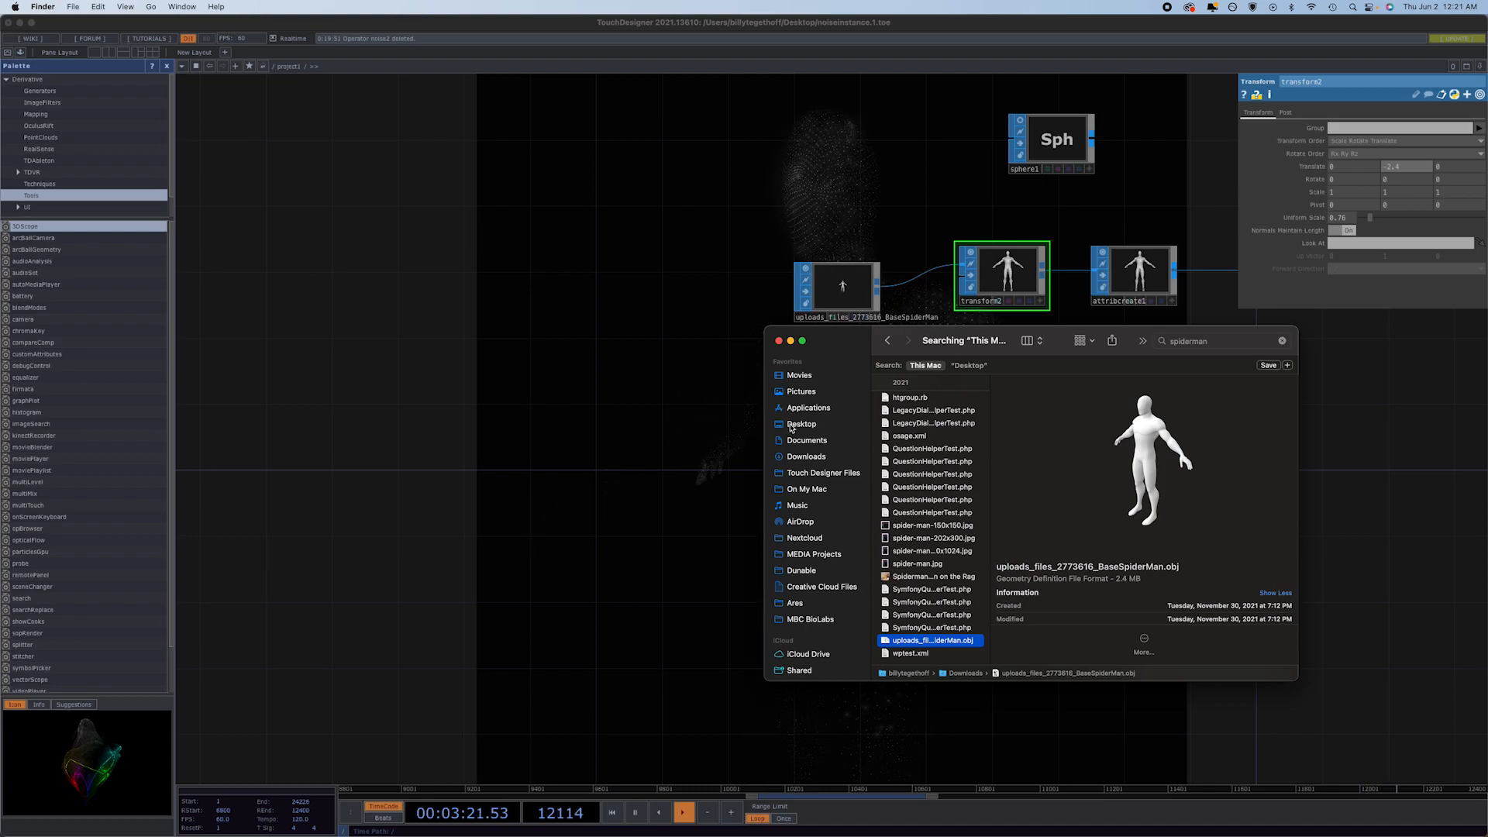
left_click(811, 457)
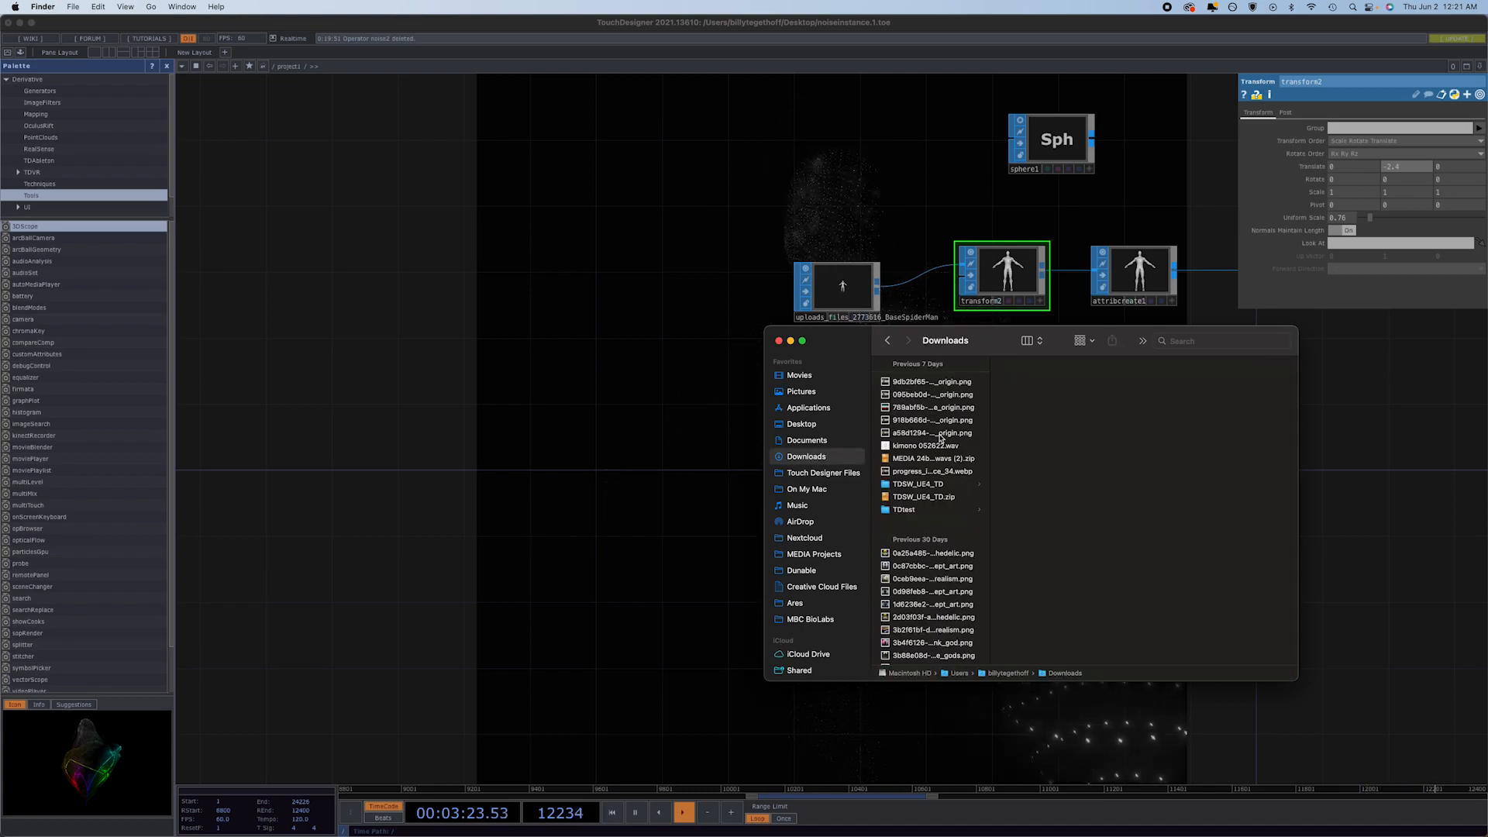
scroll(939, 439, "down", 3)
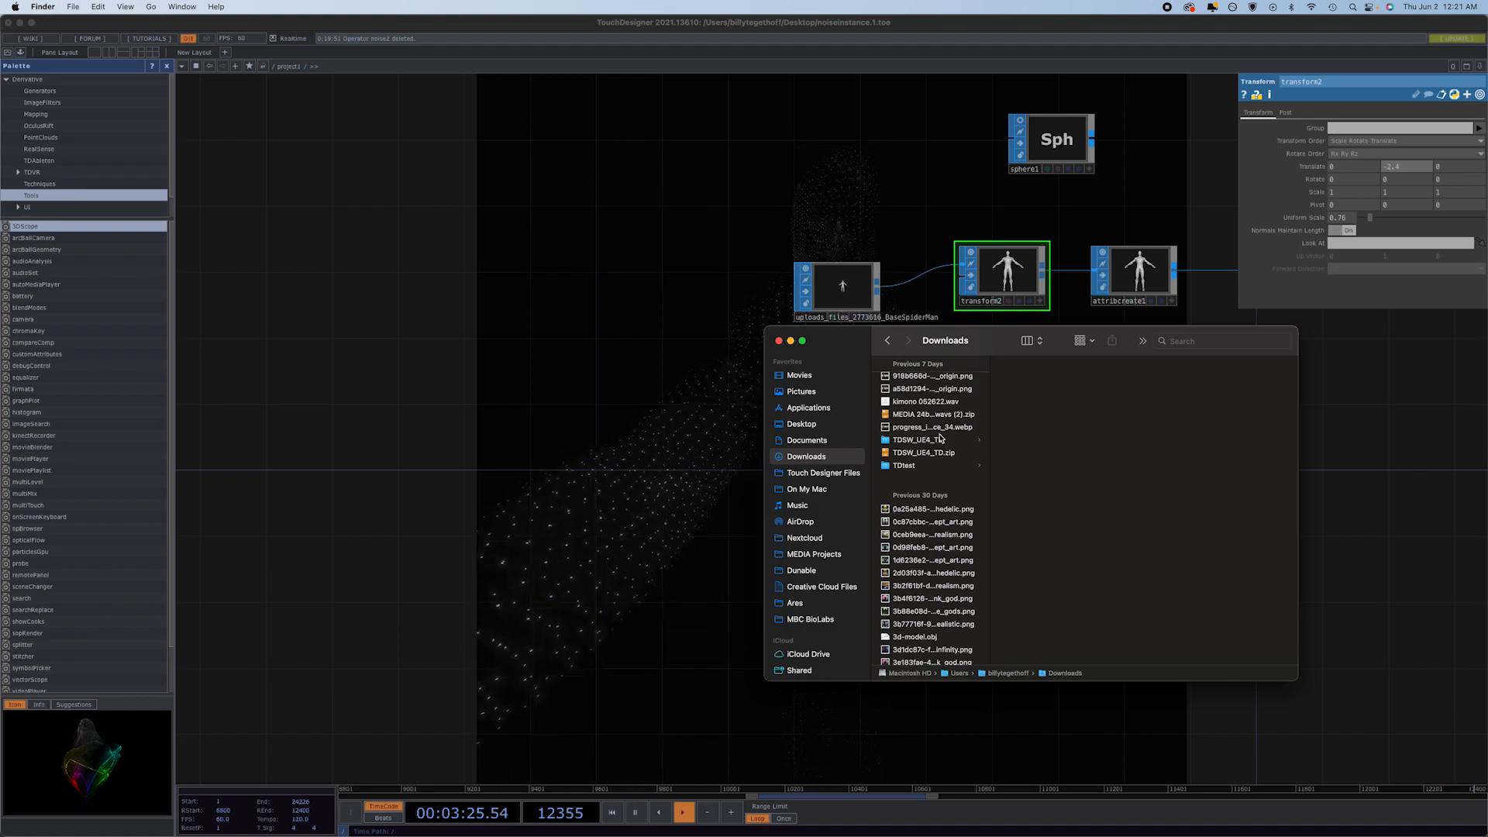
scroll(938, 443, "down", 5)
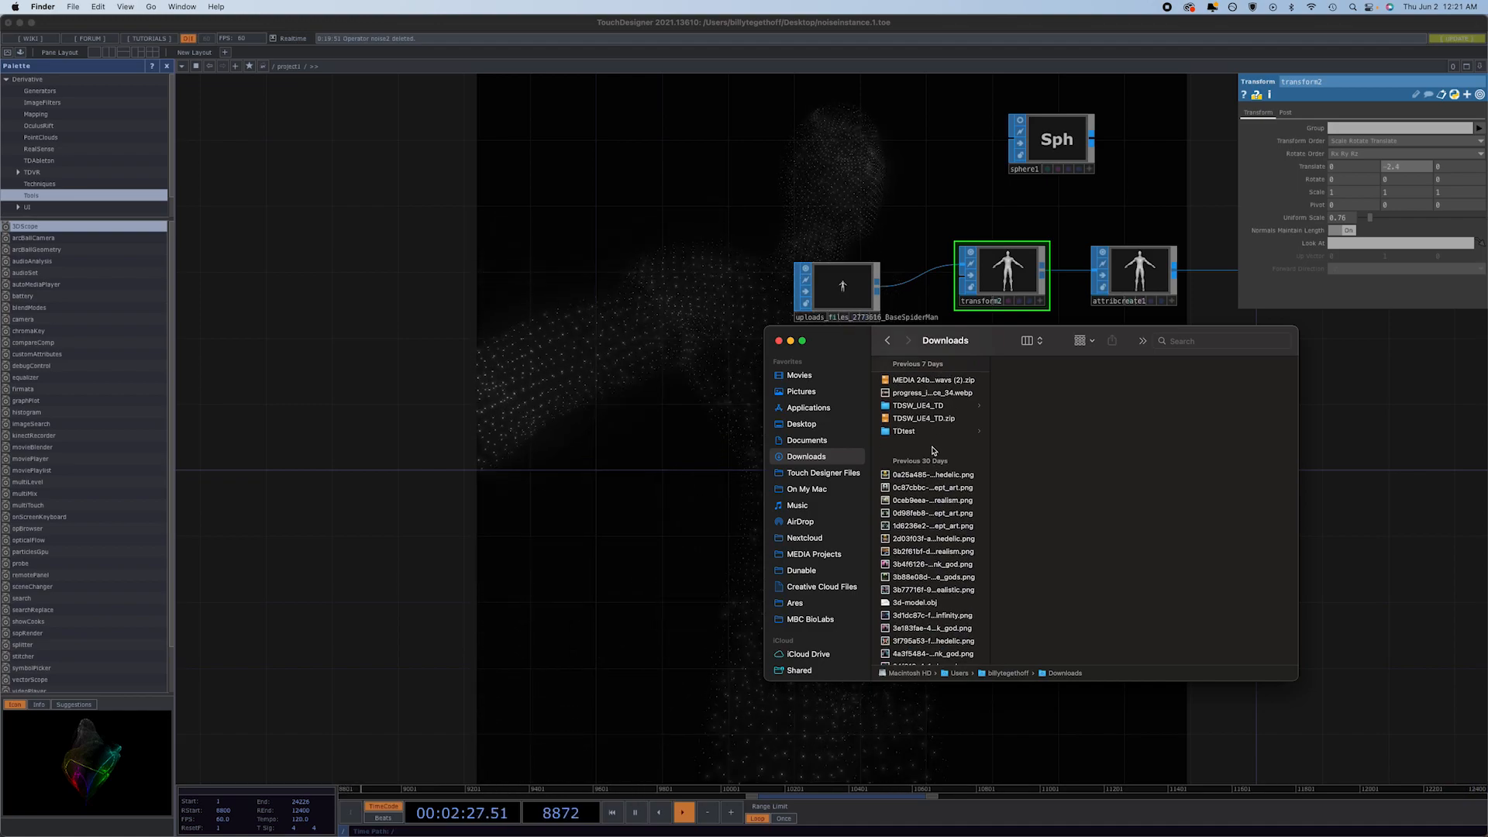
scroll(934, 450, "down", 5)
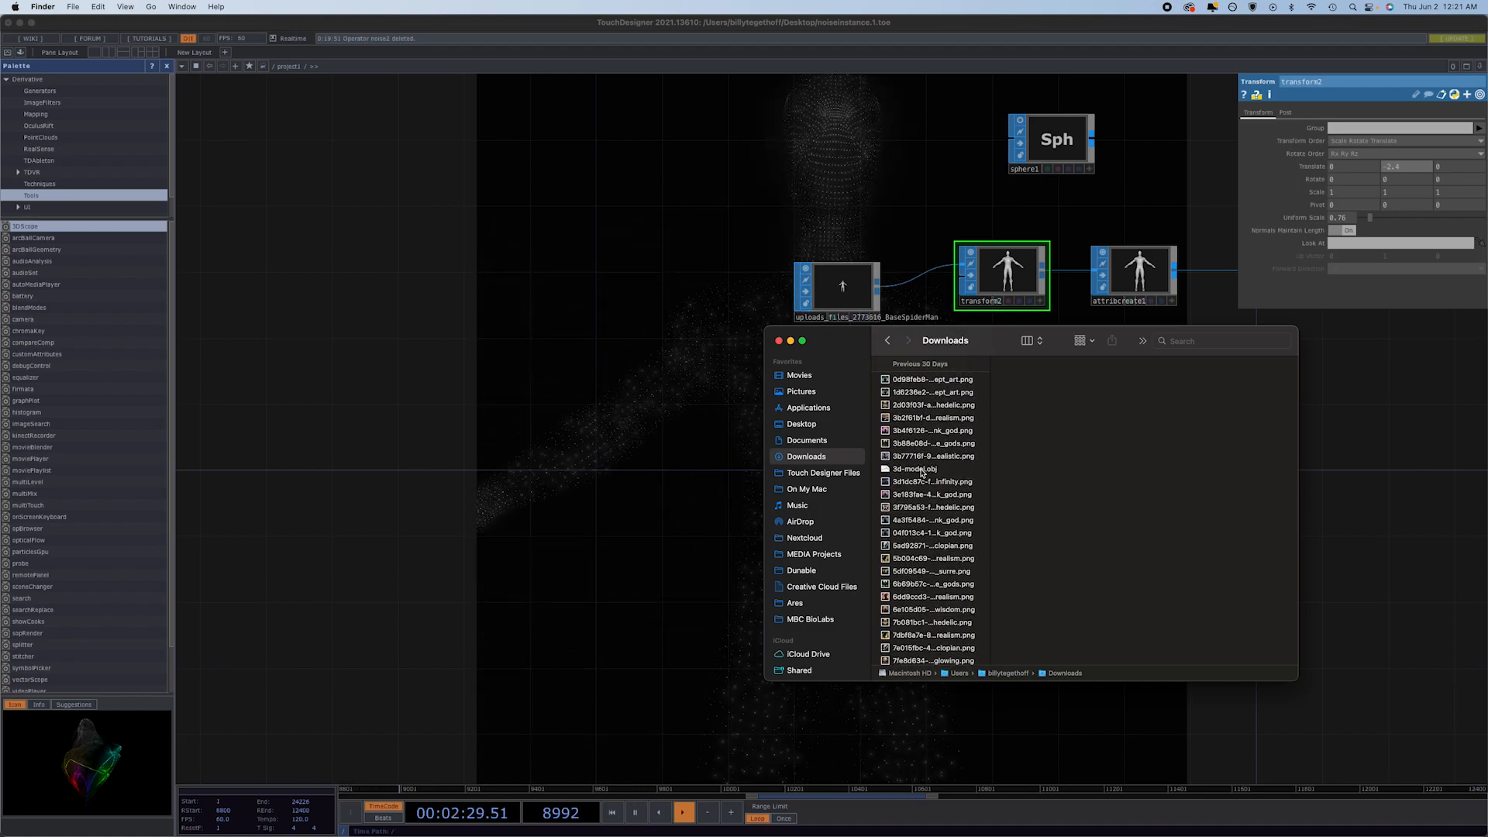
left_click(922, 469)
scroll(922, 470, "down", 4)
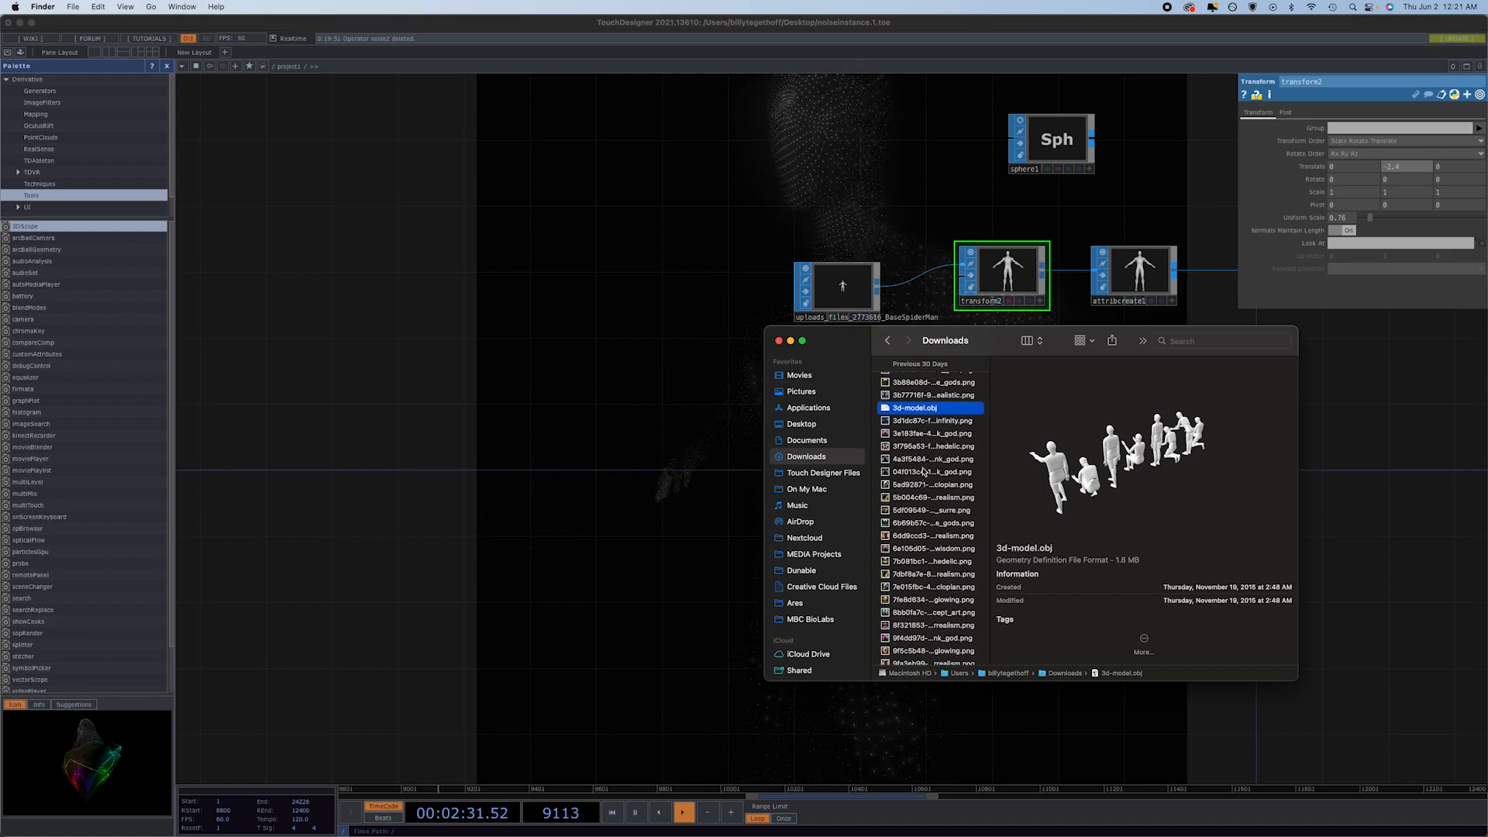
scroll(923, 471, "down", 15)
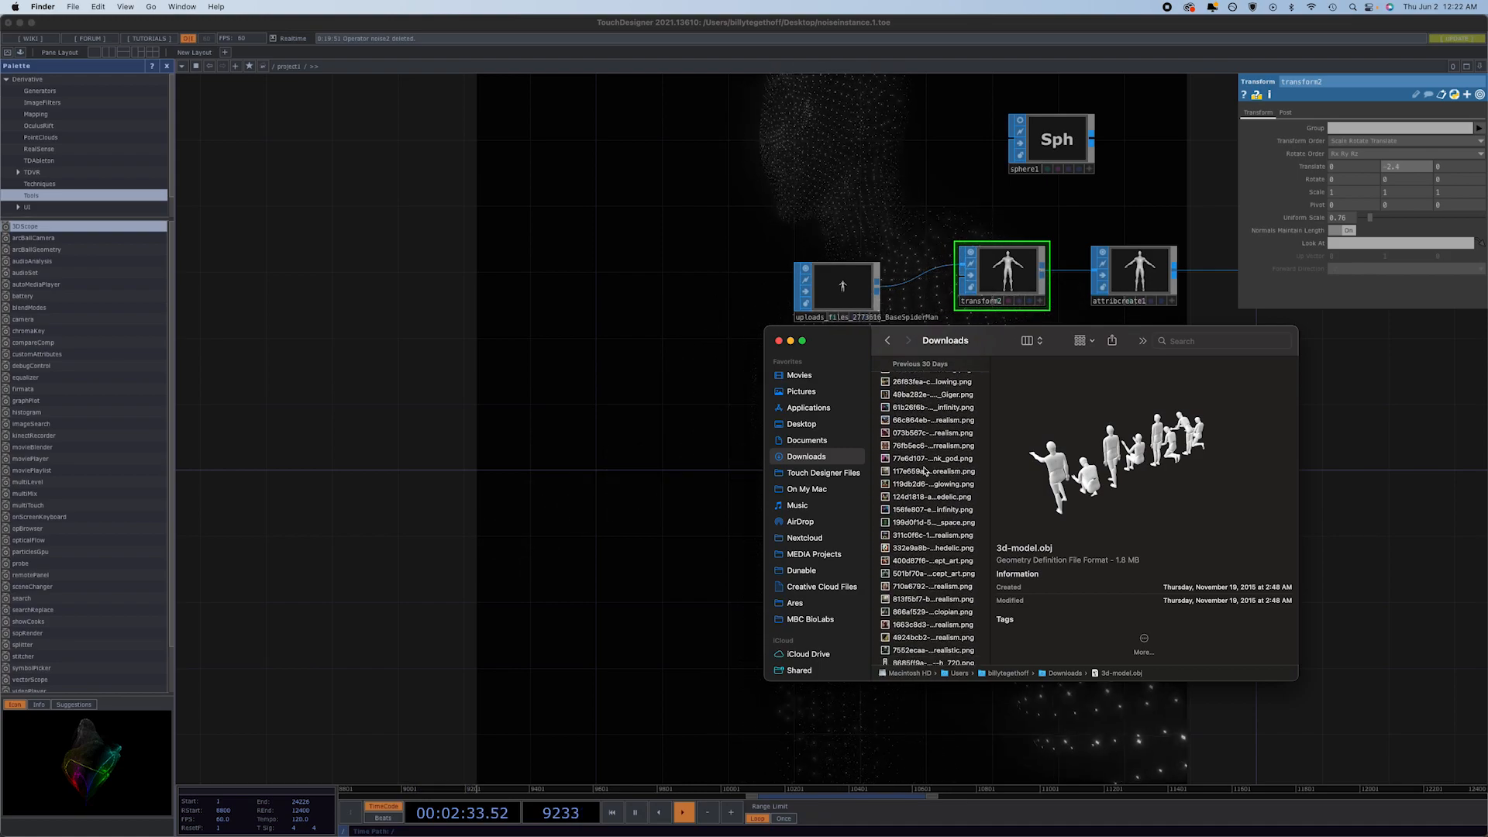
scroll(924, 470, "down", 15)
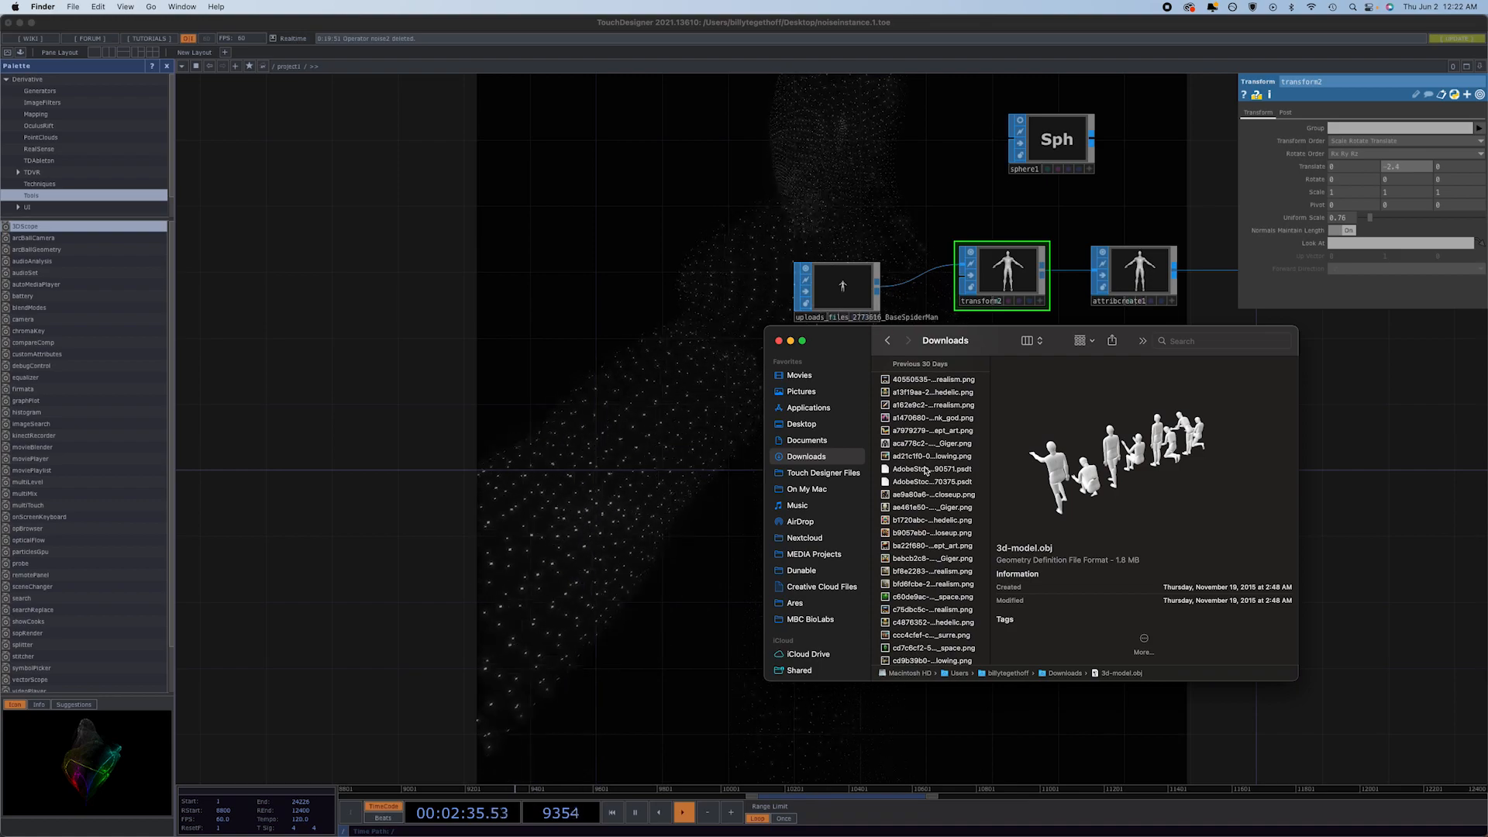
scroll(925, 471, "down", 15)
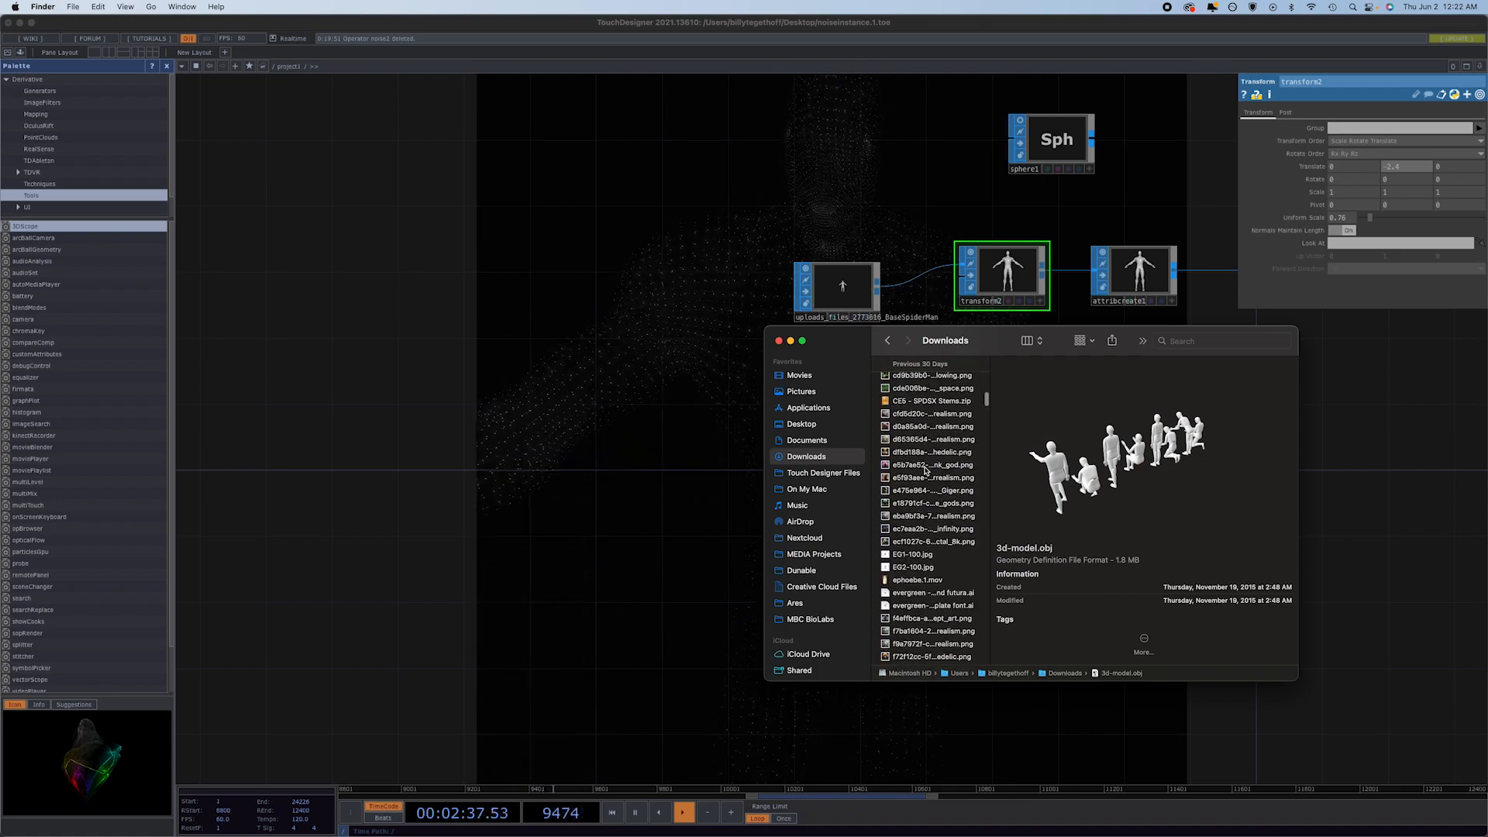
scroll(924, 470, "down", 2)
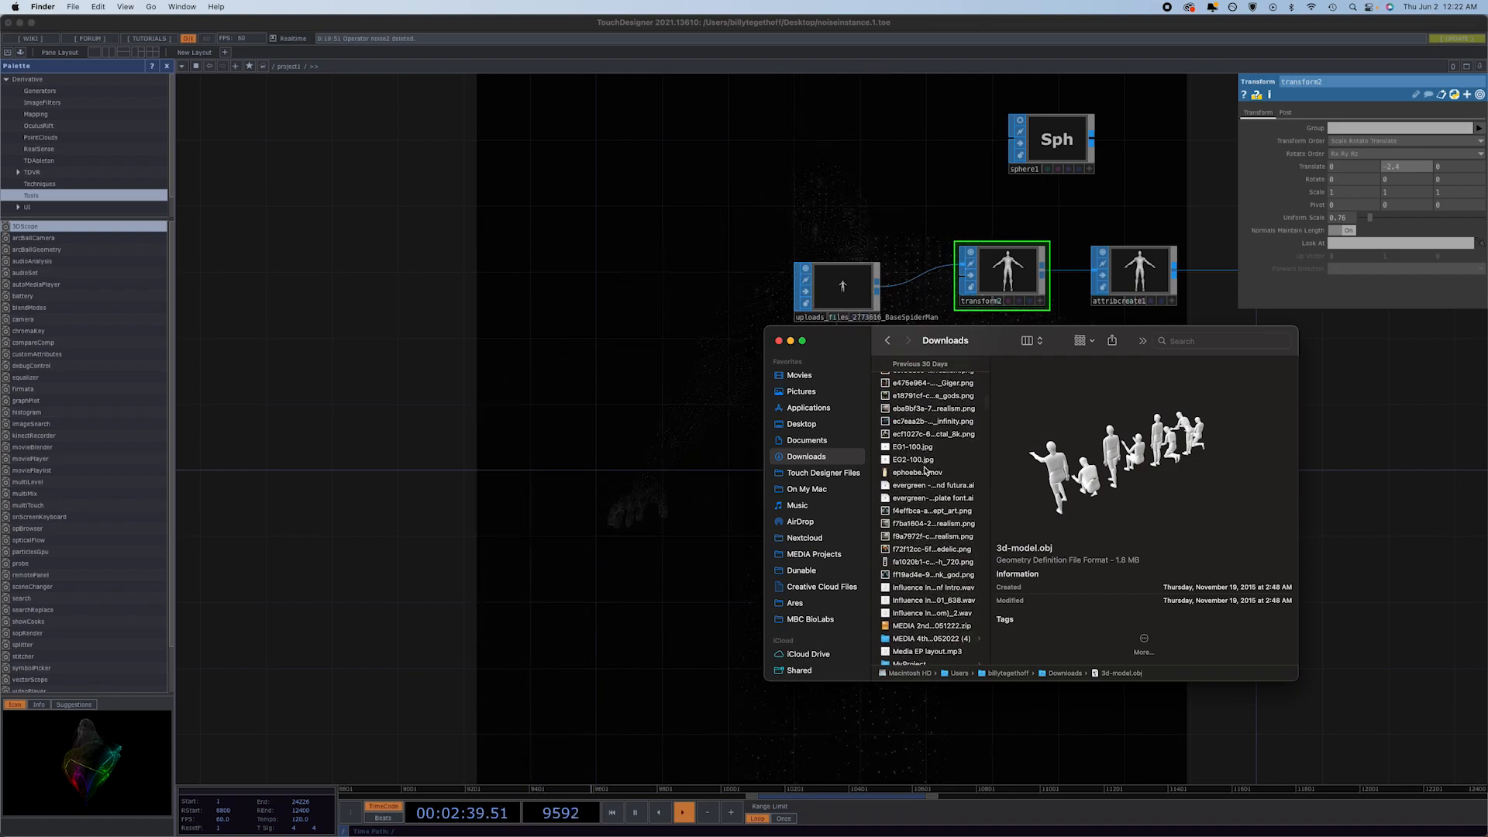
scroll(925, 470, "down", 2)
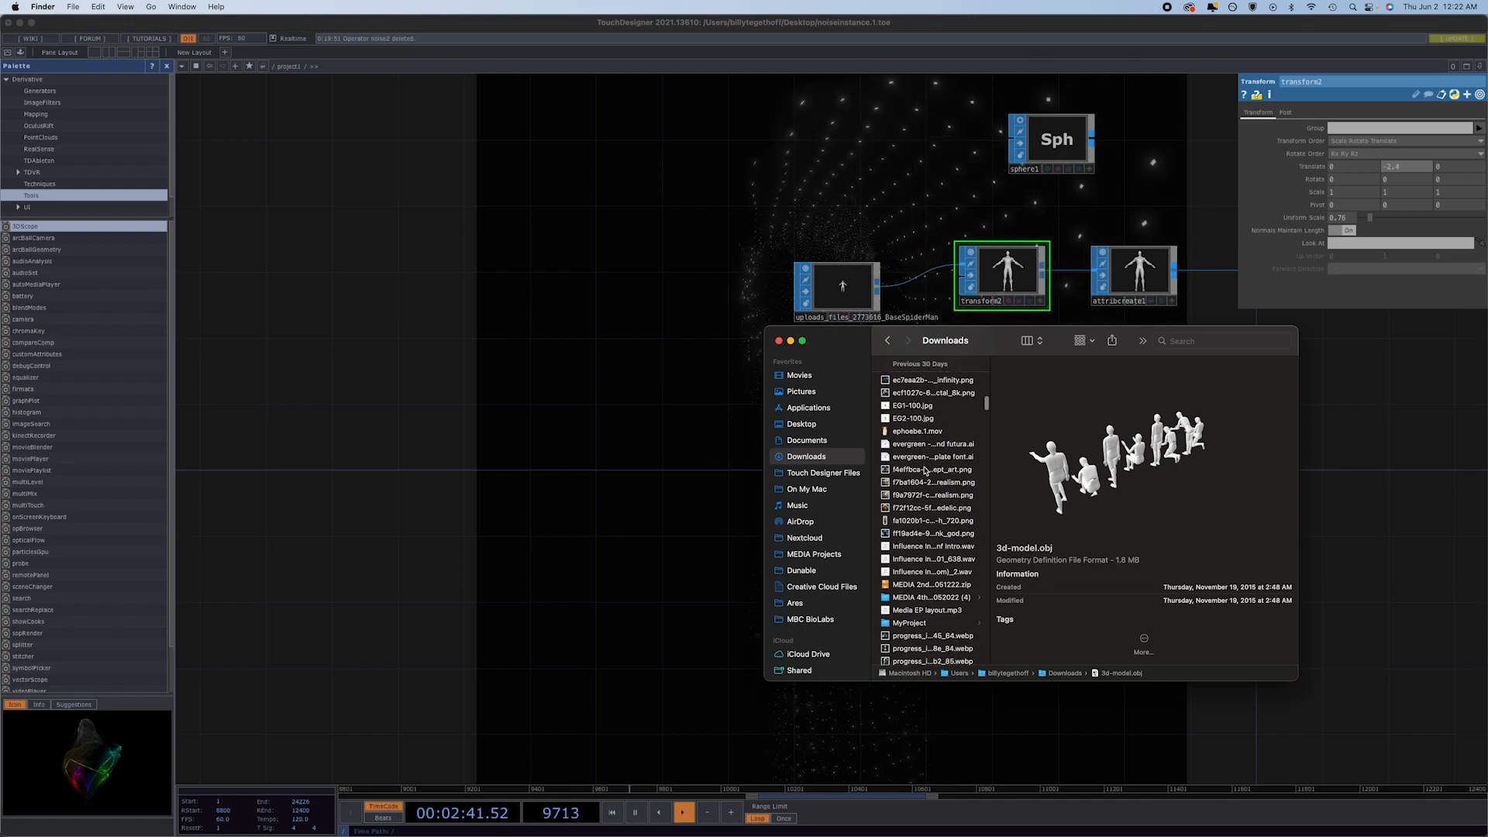
Play the preview of ephoebe.1.mov in Downloads and send the movie to a contact through AirDrop.
left_click(925, 433)
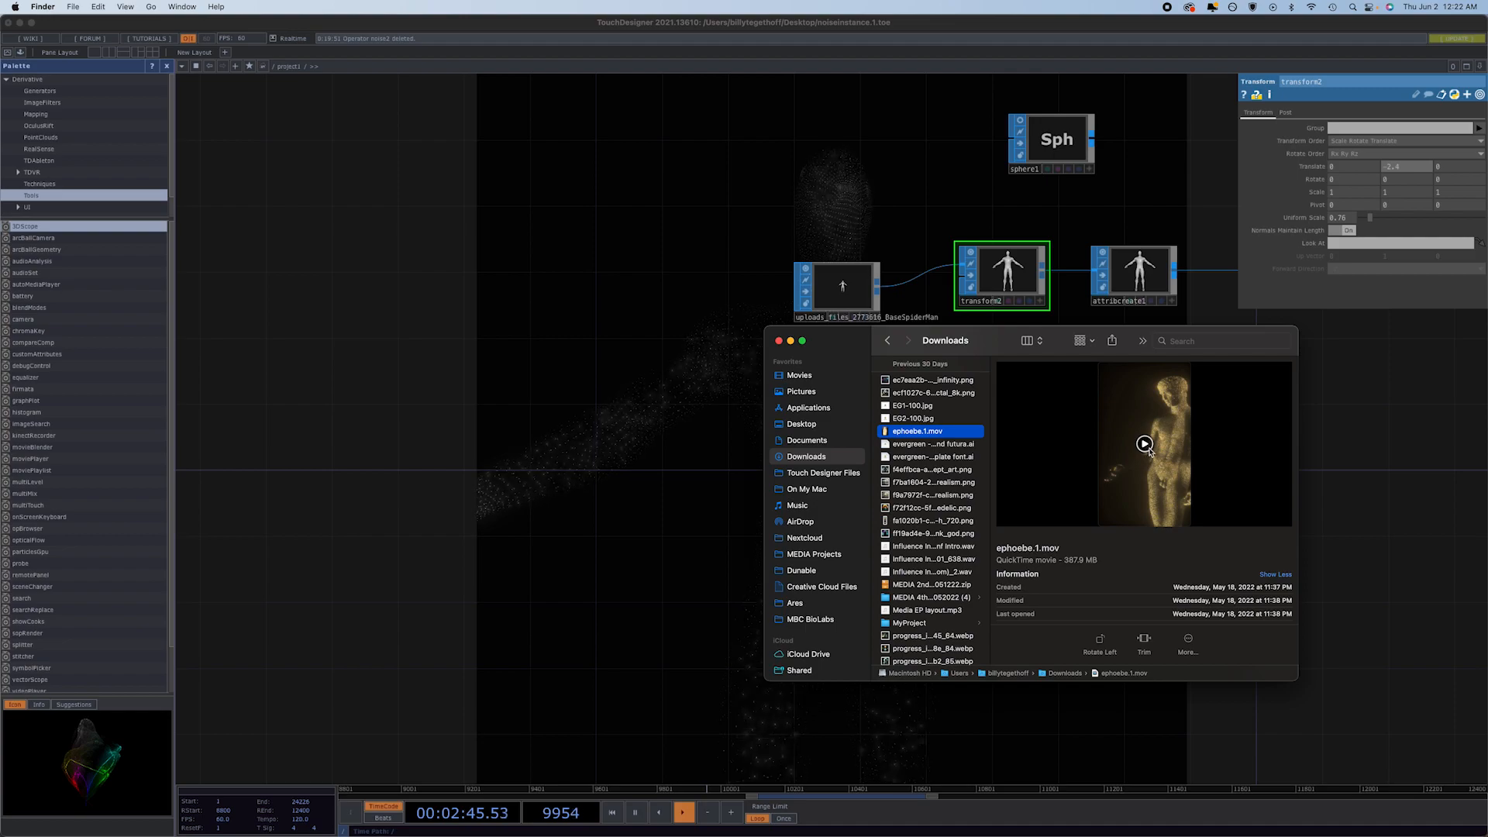
left_click(1146, 445)
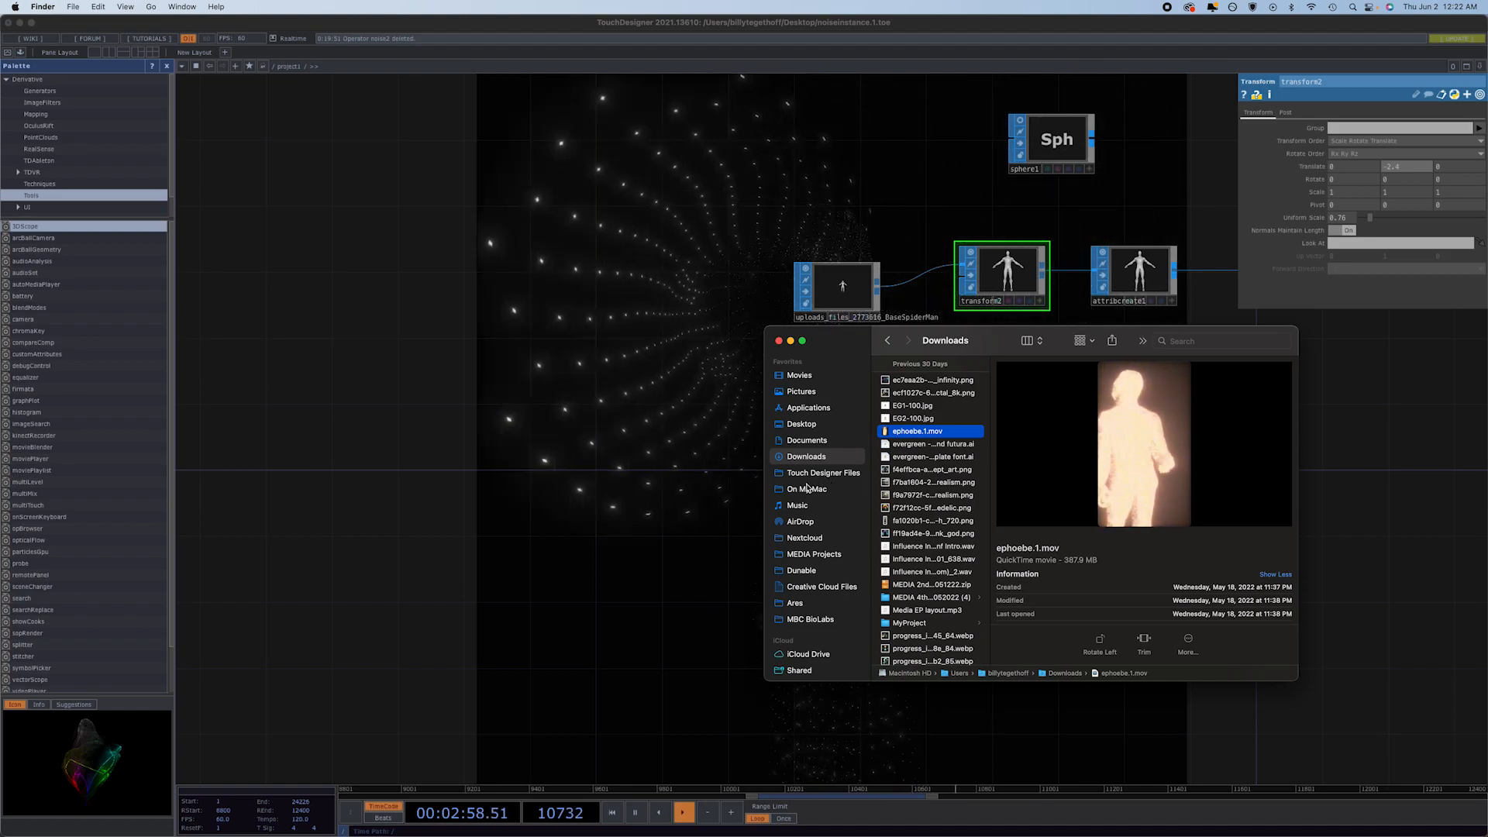
right_click(888, 432)
mouse_move(968, 584)
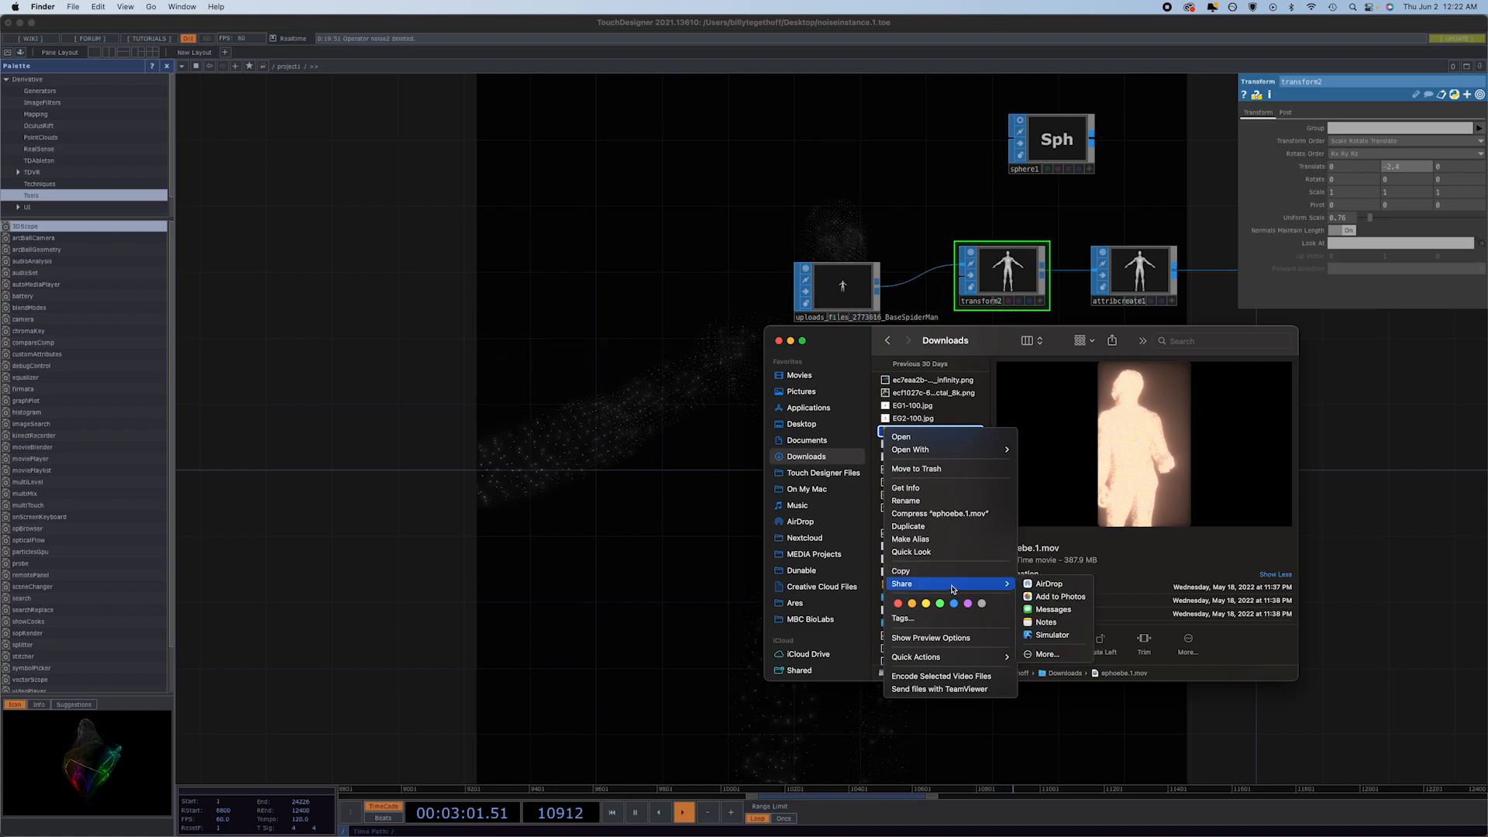
left_click(1050, 583)
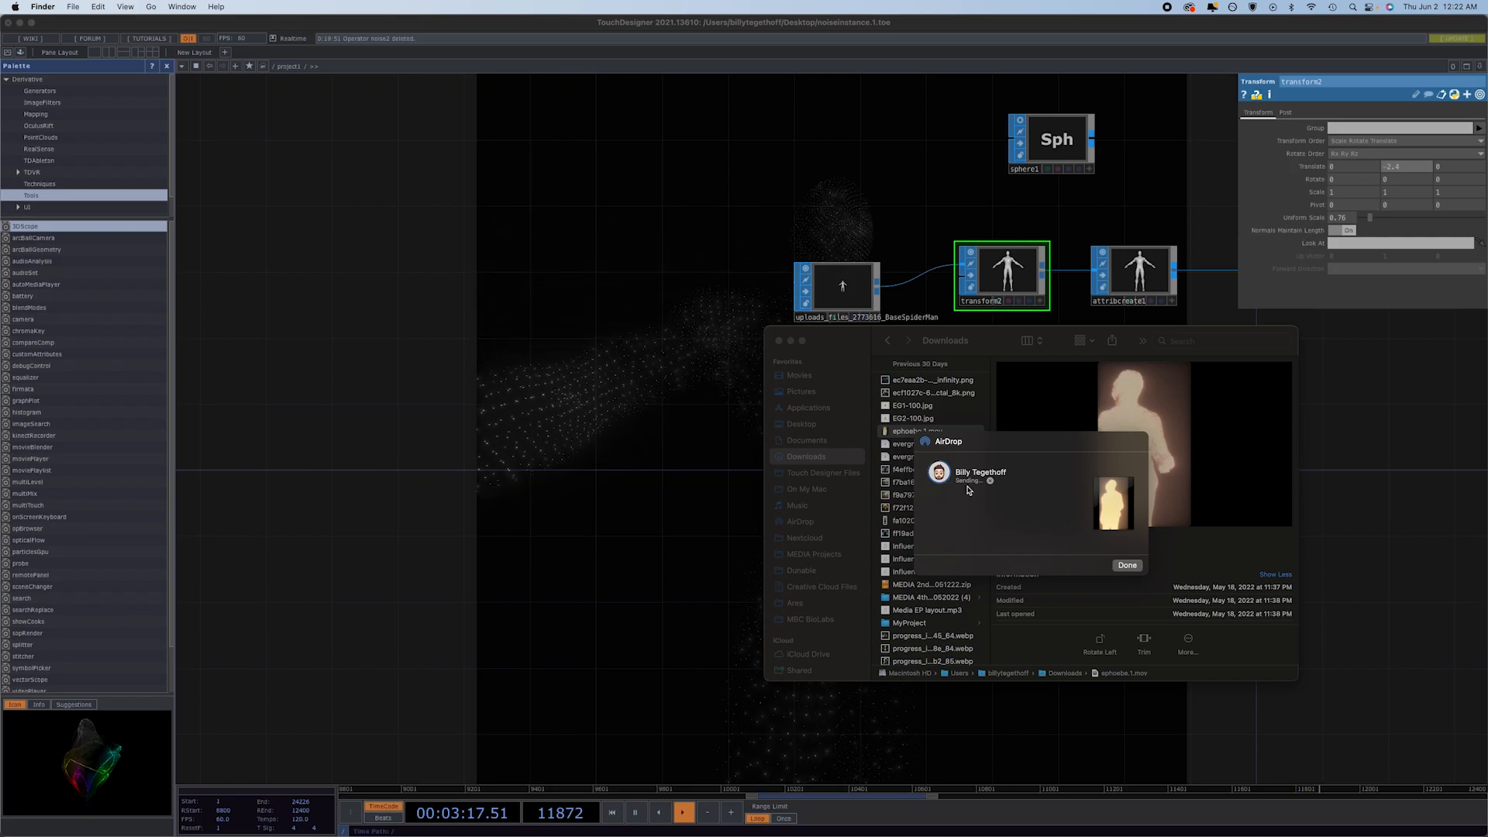
left_click(1127, 565)
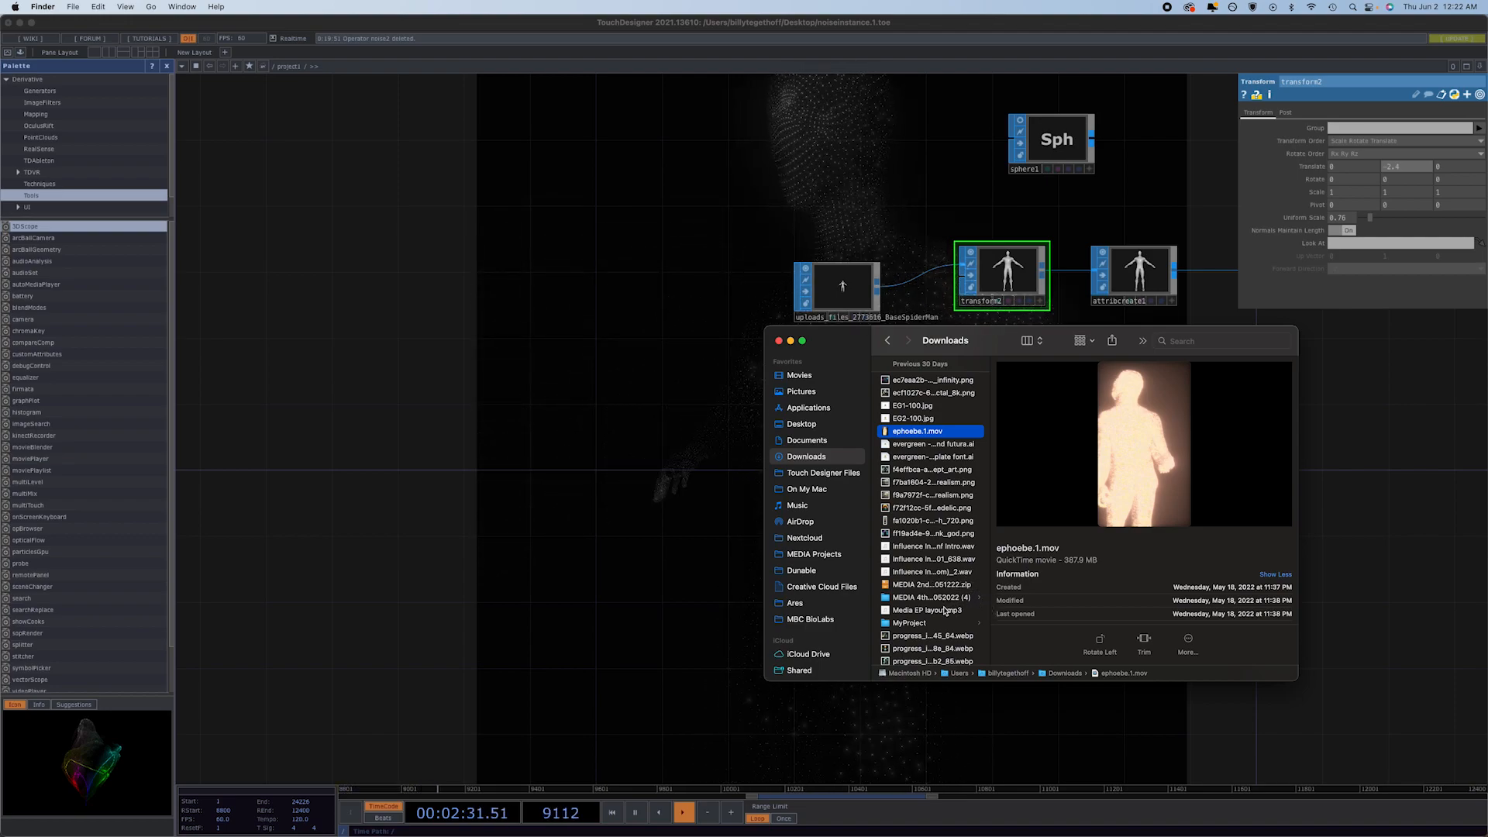
Preview the downloaded budhha, Head_Sketch_lp_optimize, skeleton, Herr+Starr1 and hand1 OBJ models in Downloads.
scroll(946, 611, "down", 3)
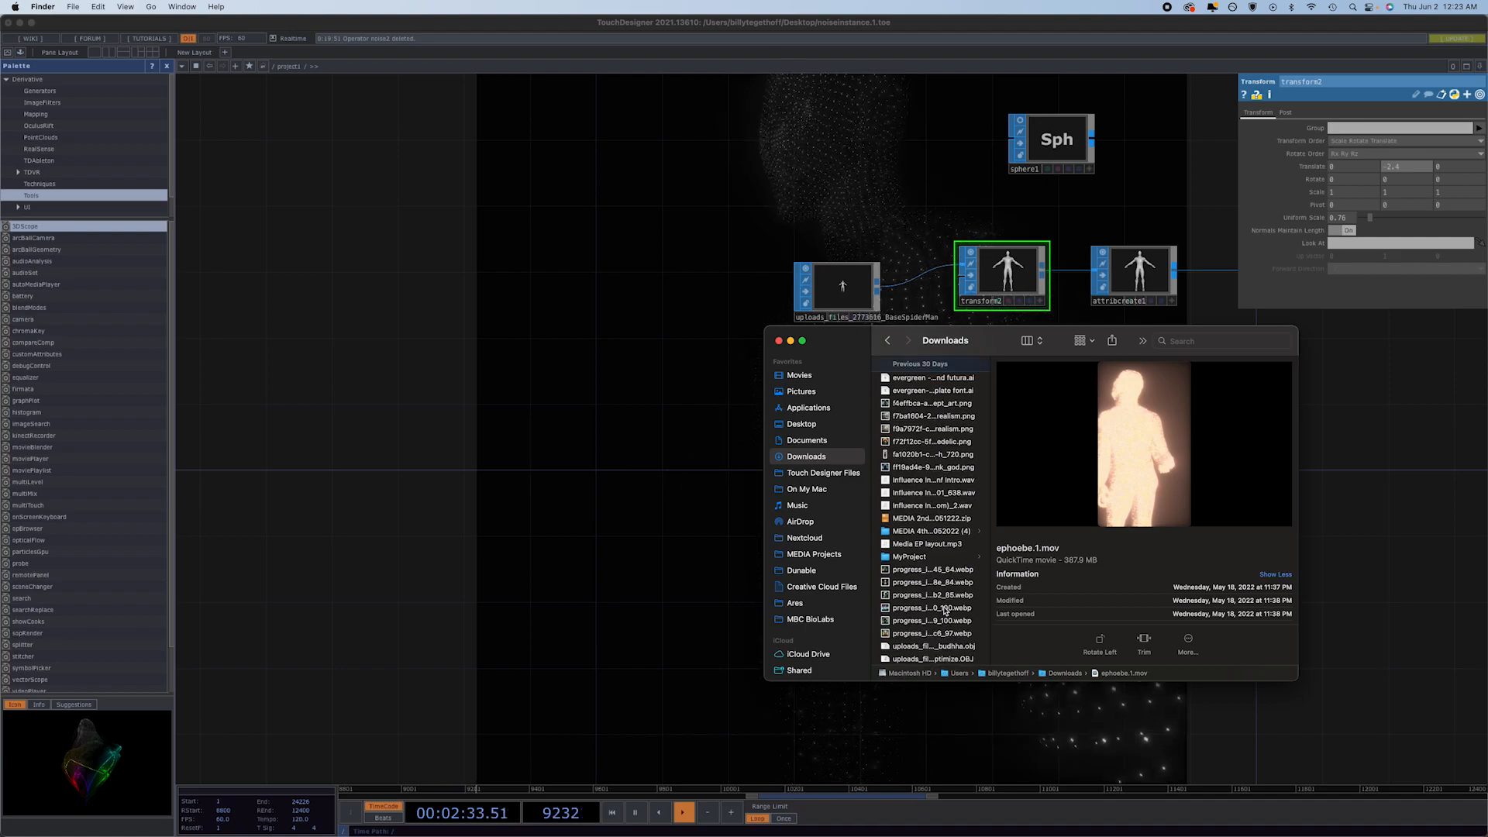
scroll(945, 611, "down", 3)
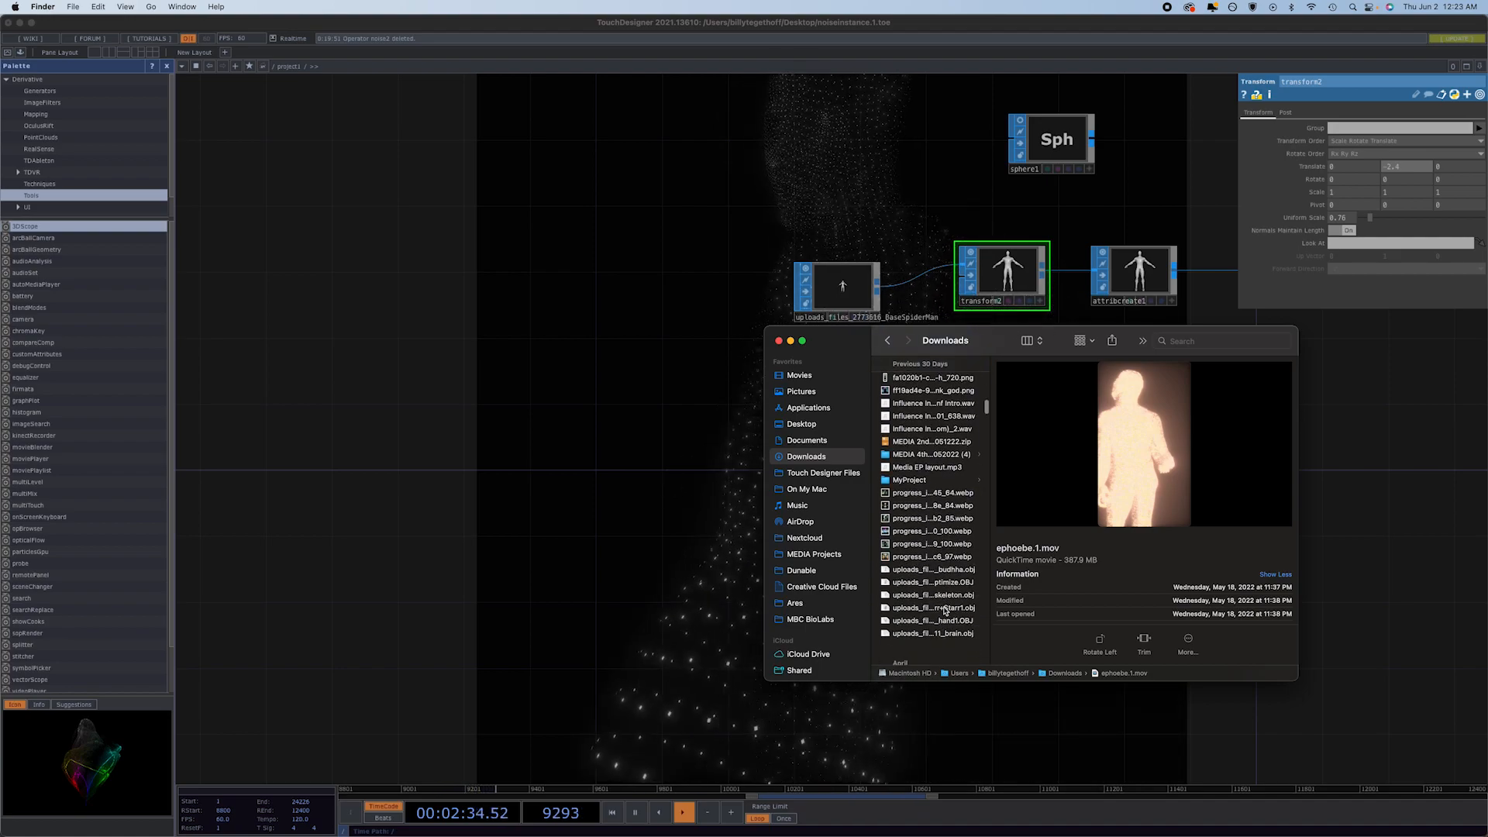
left_click(946, 571)
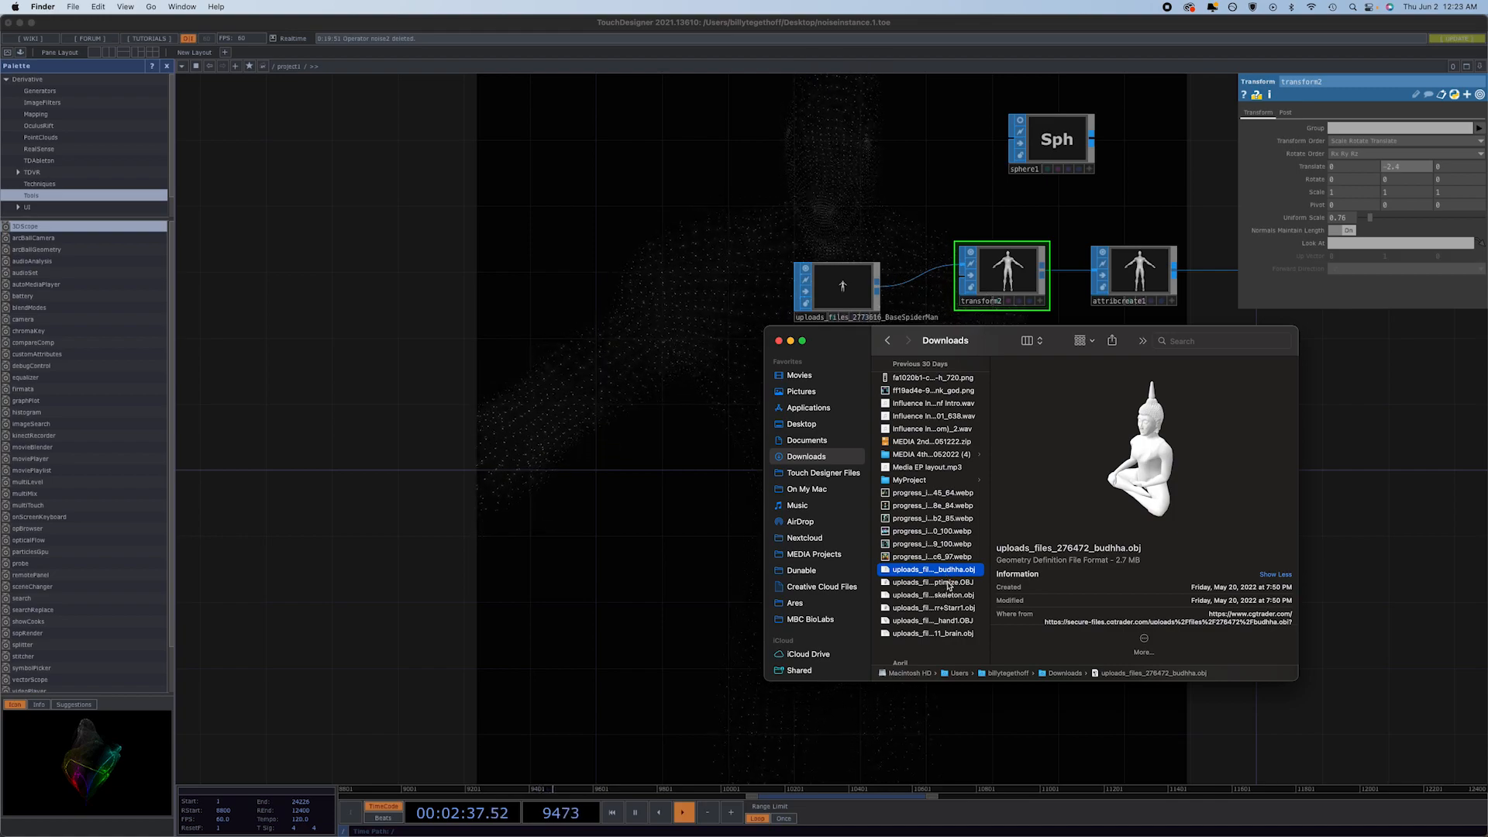
left_click(949, 582)
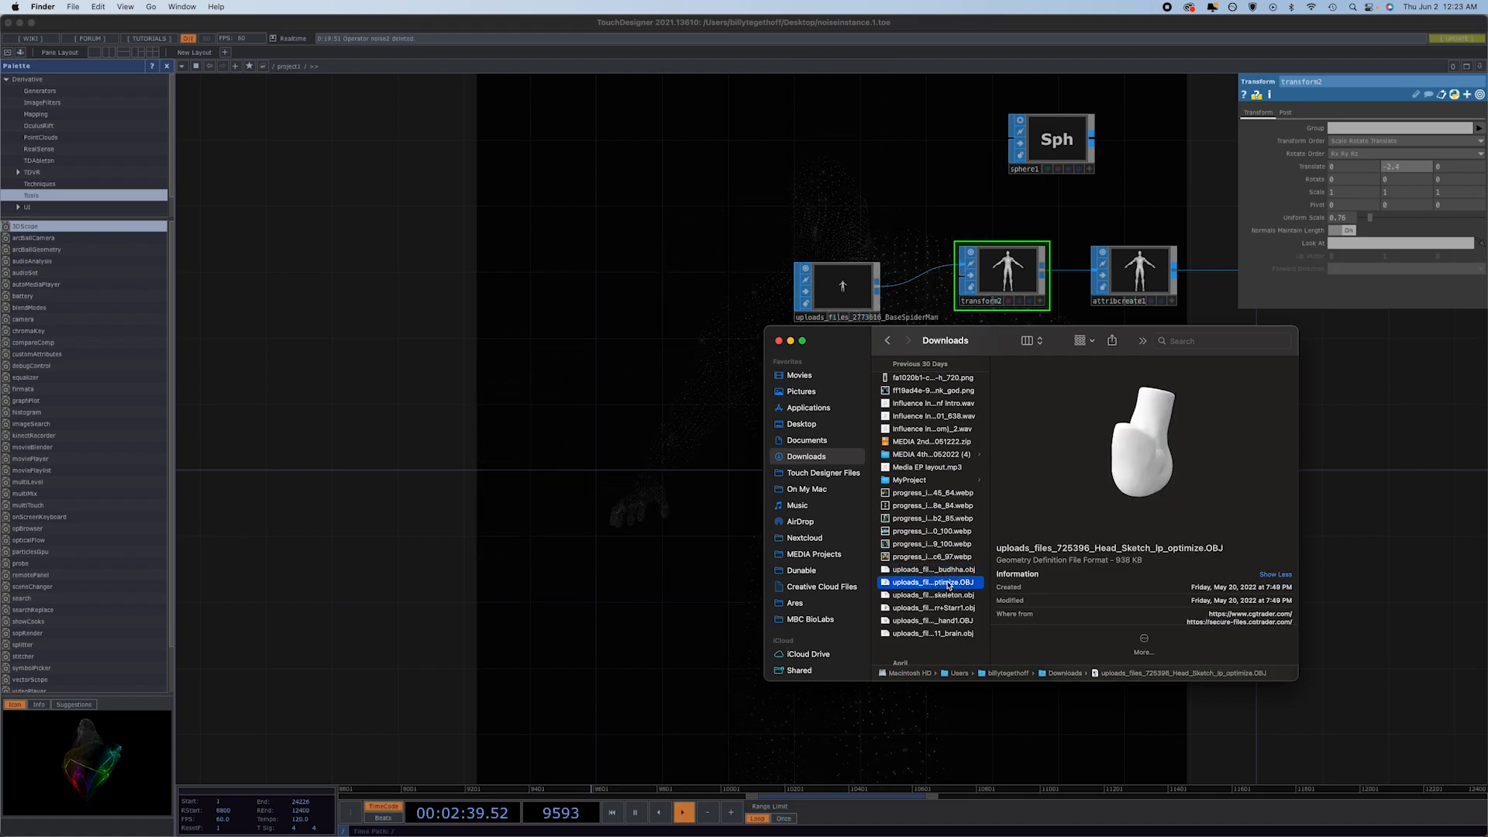
left_click(947, 595)
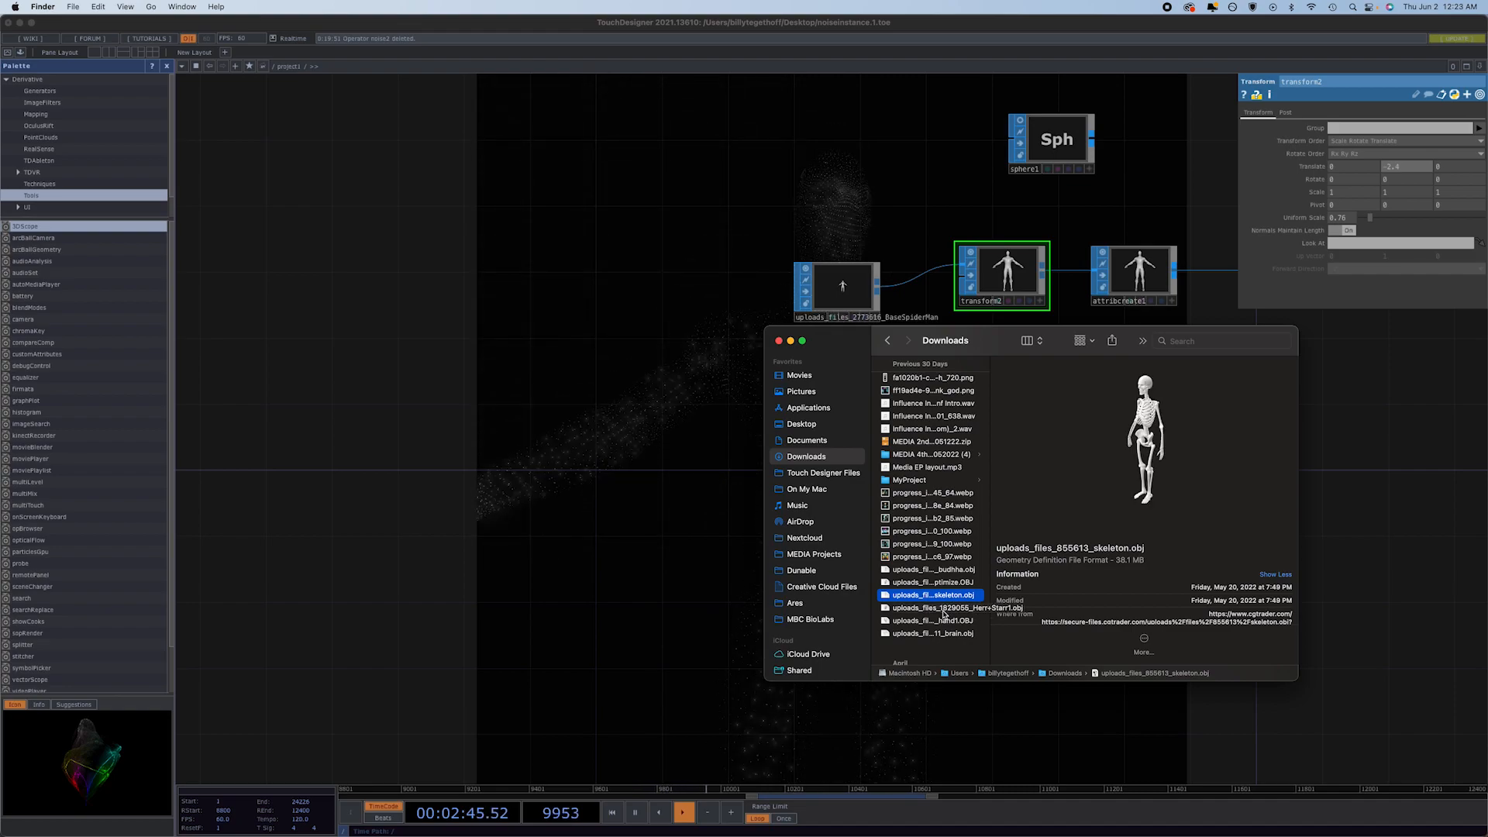
left_click(943, 609)
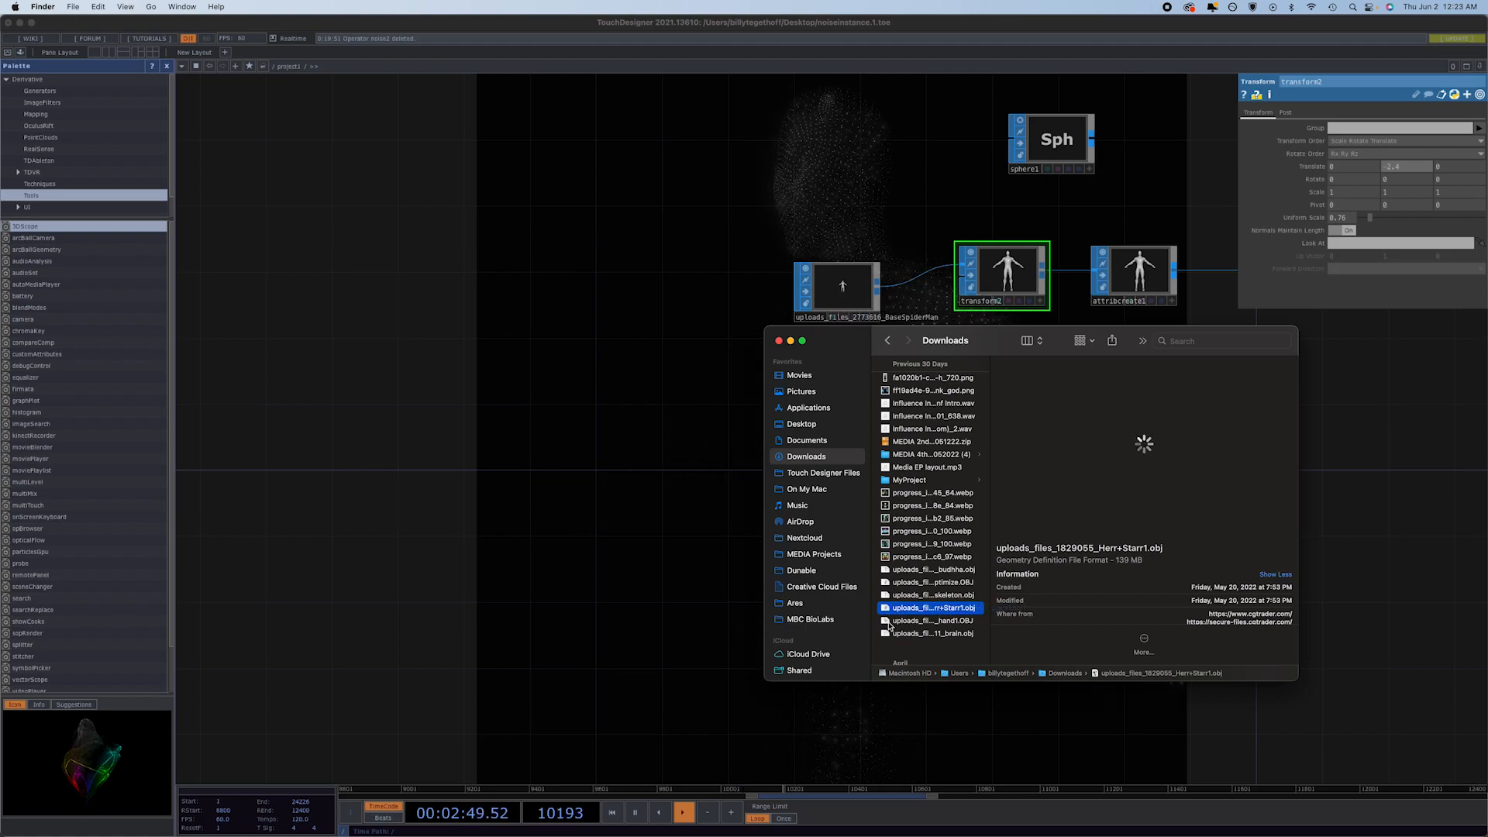
left_click(889, 623)
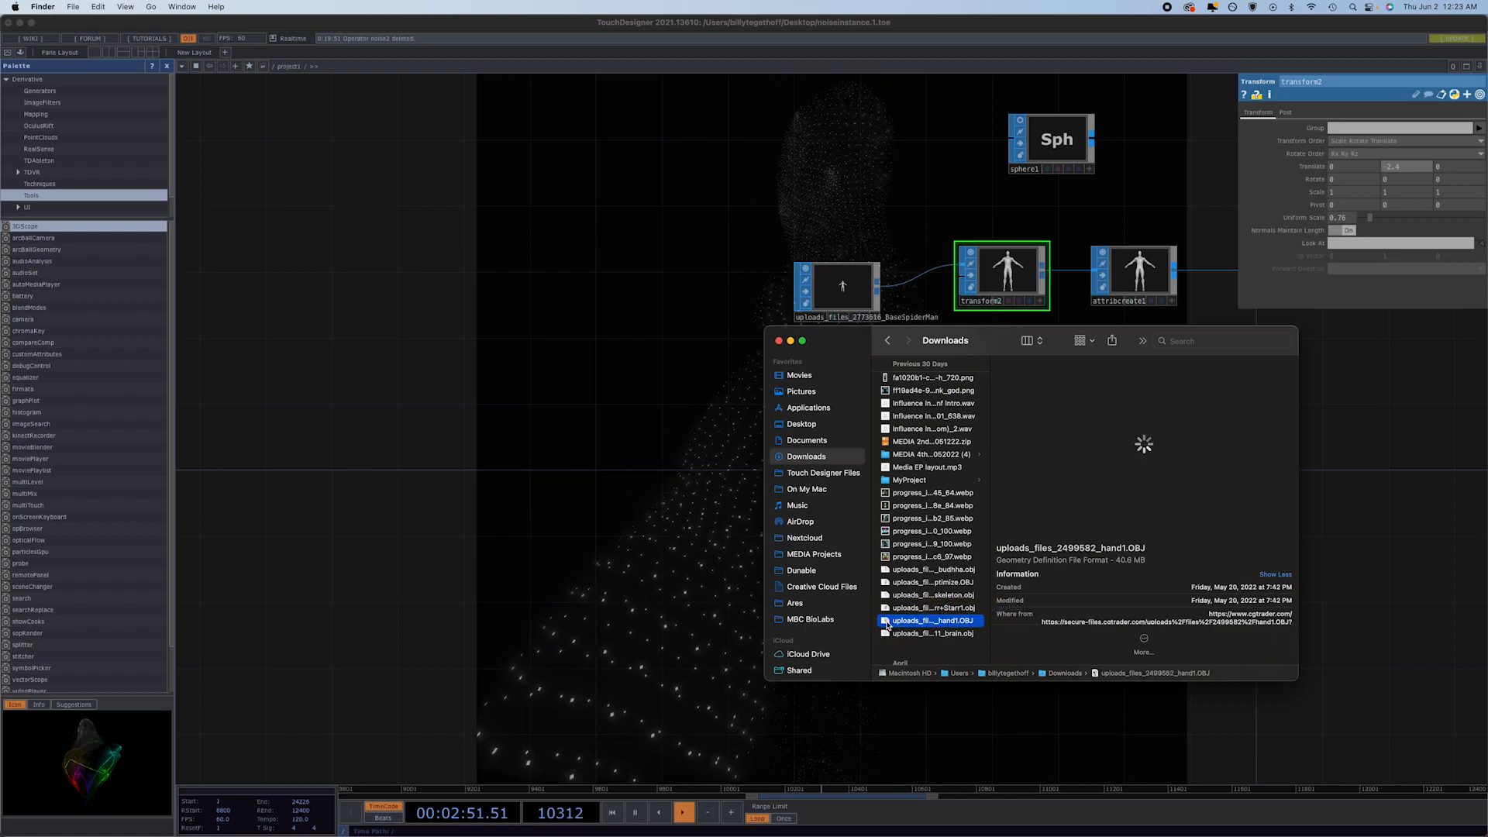
Import the hand1 and Herr+Starr1 OBJ models from Downloads into the TouchDesigner network and align the head node above the hand node.
left_click_drag(887, 624, 487, 557)
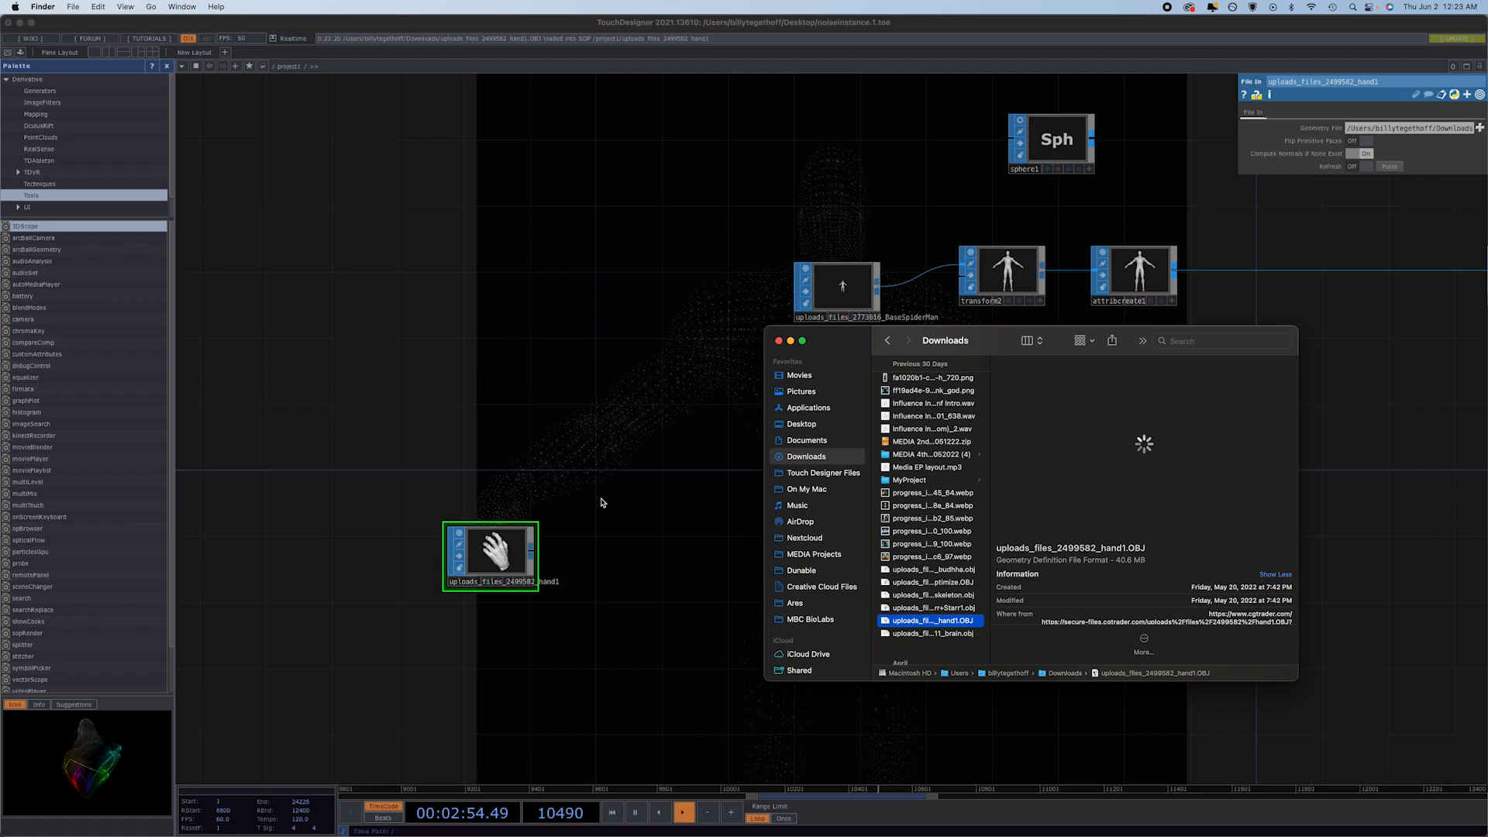
left_click(662, 527)
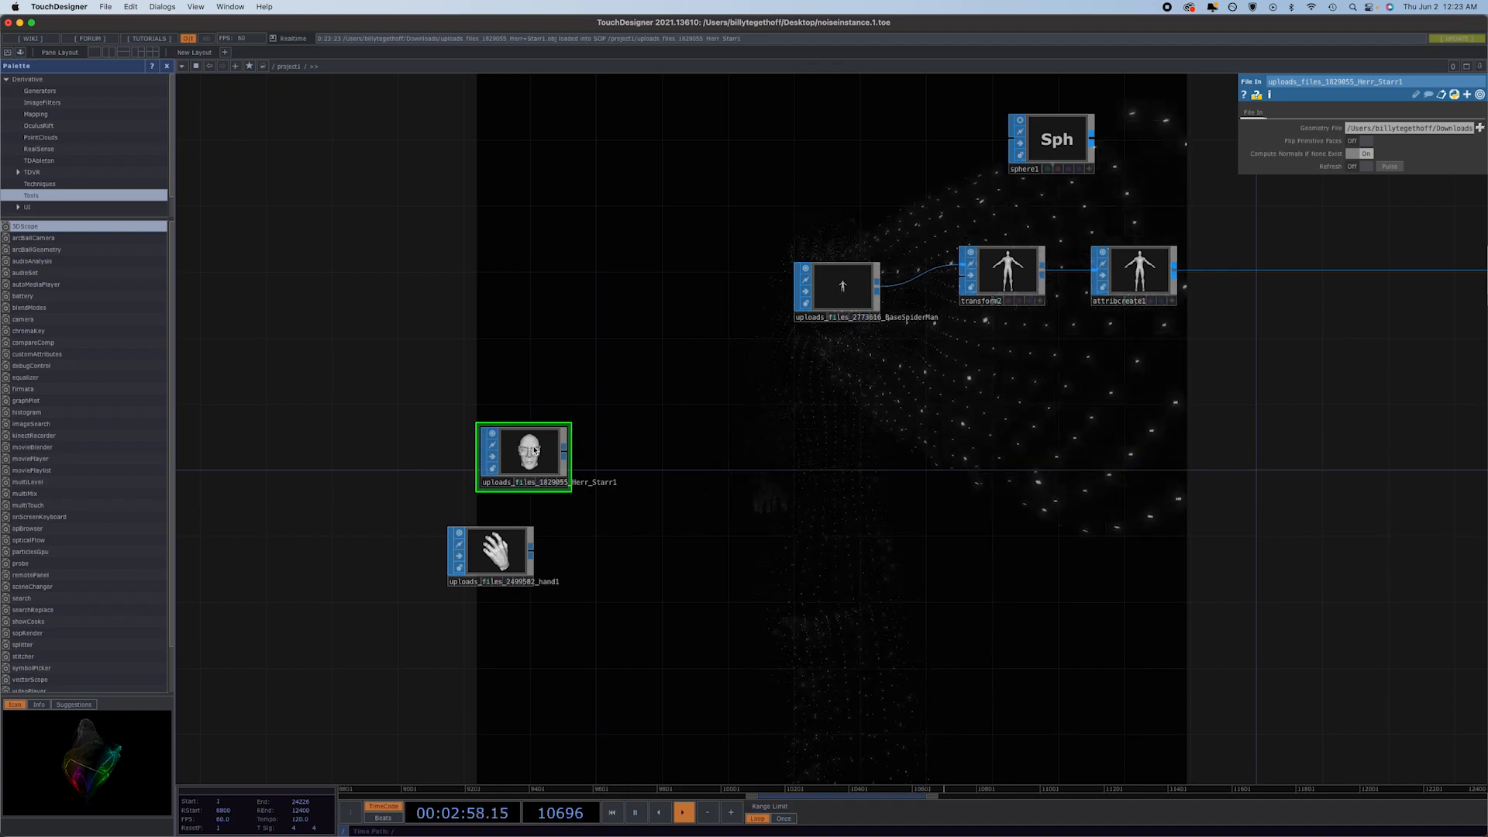
left_click_drag(519, 448, 506, 451)
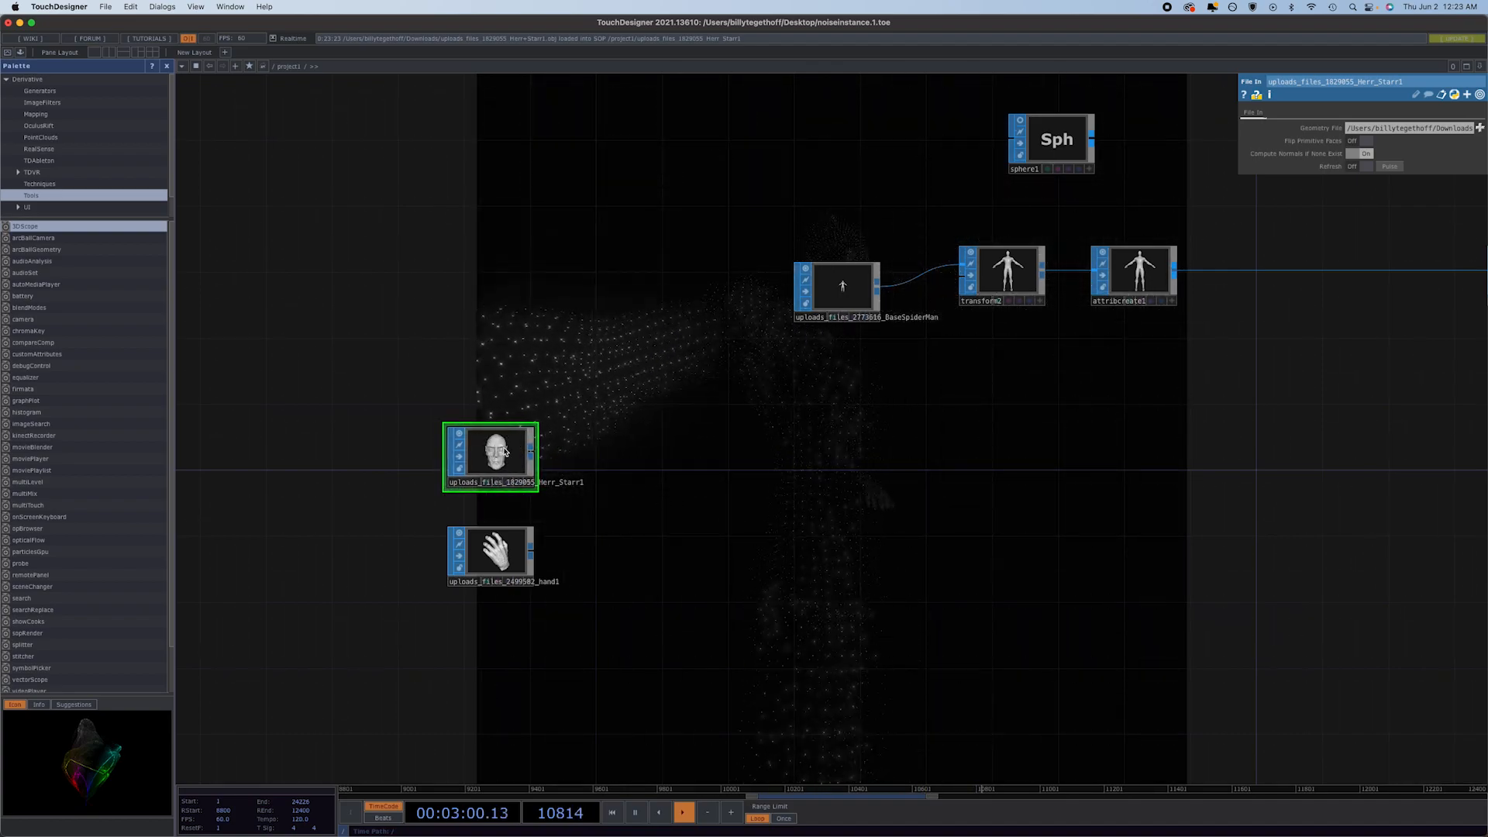
scroll(486, 461, "up", 2)
scroll(485, 461, "up", 4)
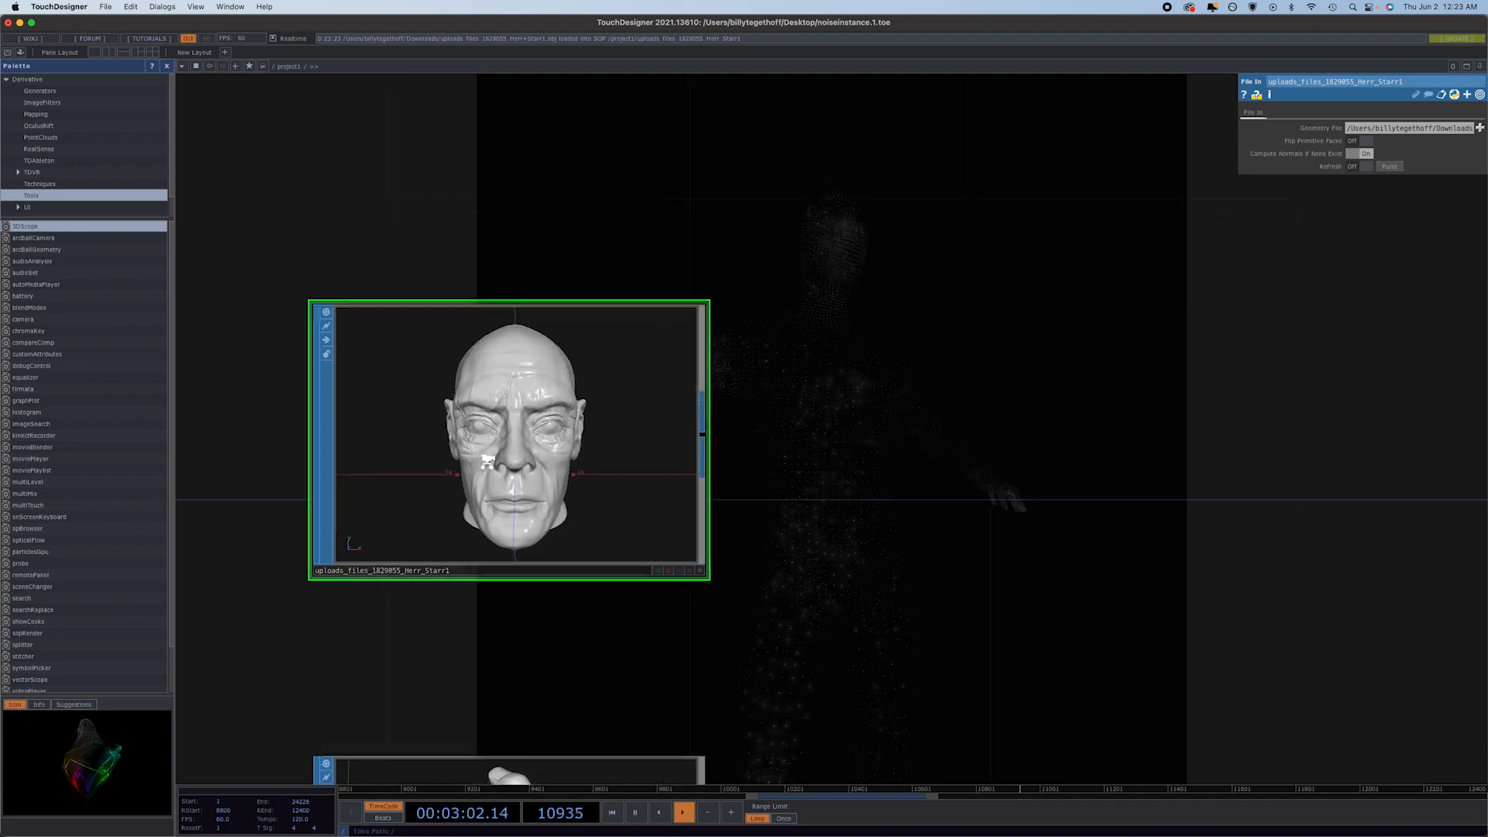
scroll(487, 462, "down", 6)
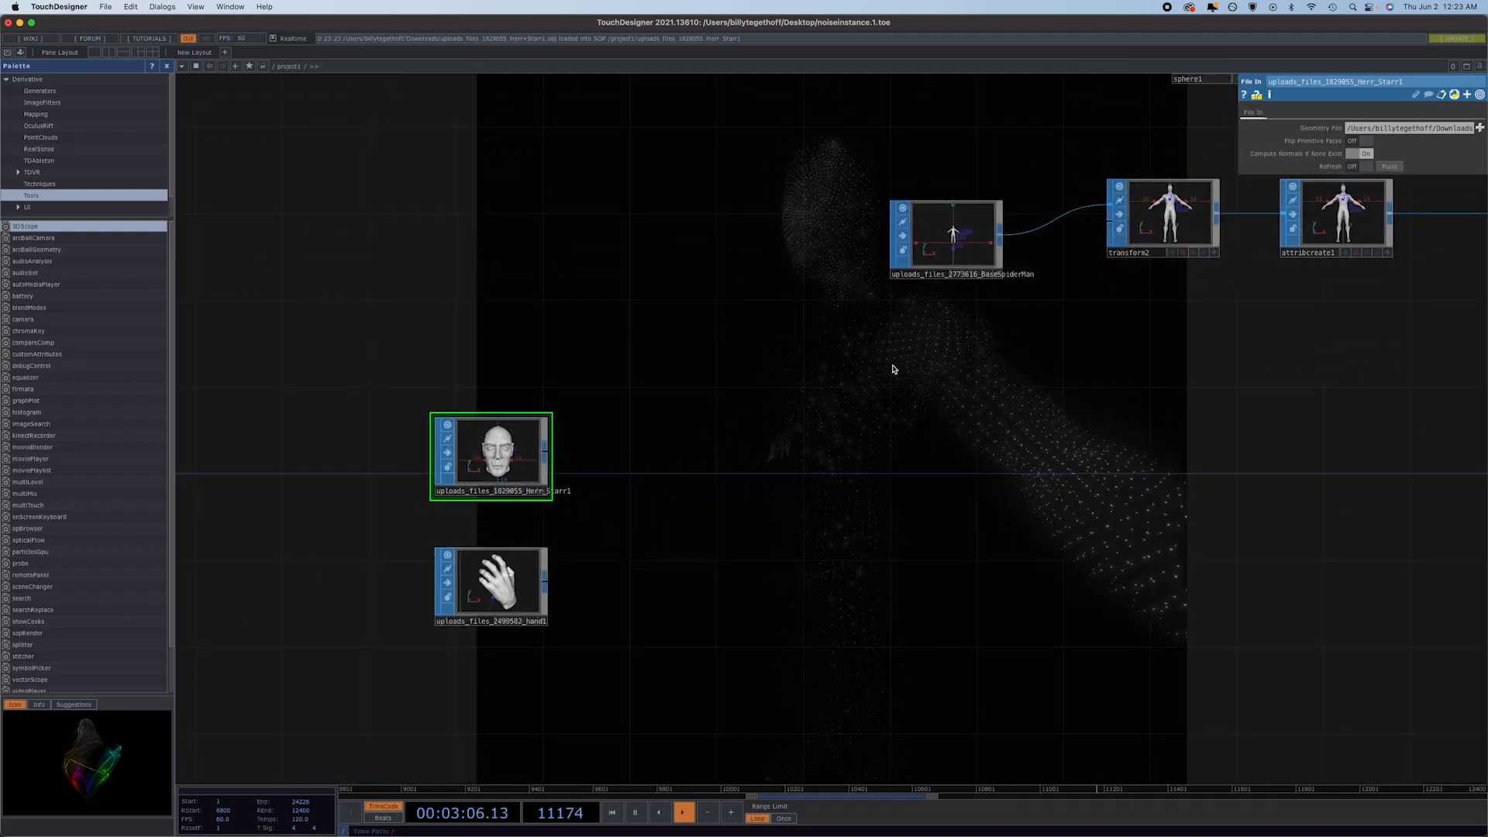
Move the Spider-Man source and transform2 away from attribcreate1, and draw a wire from the Herr_Starr1 head onto attribcreate1's input connection.
left_click_drag(947, 232, 751, 189)
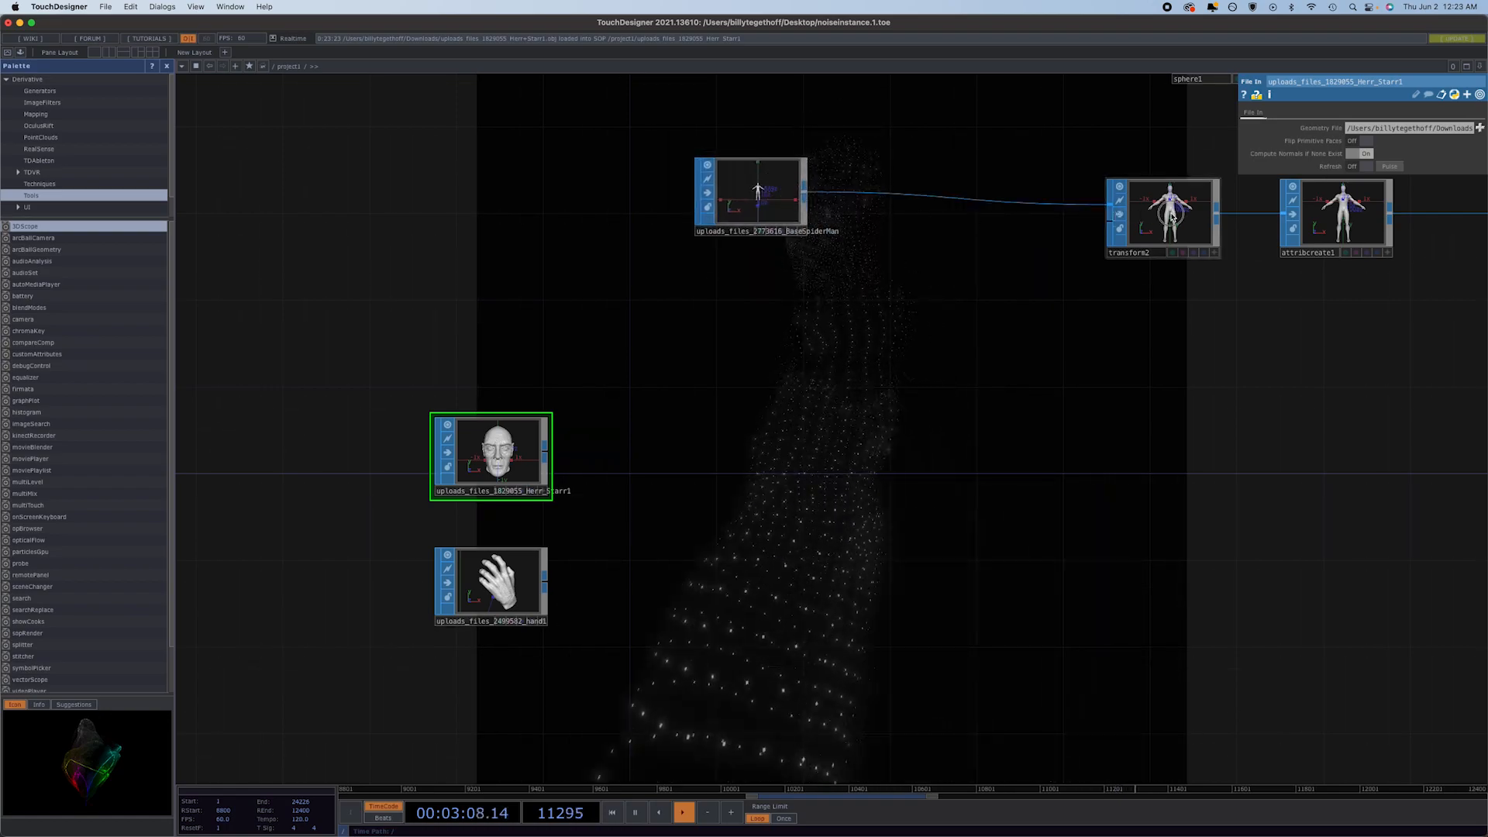
left_click_drag(1166, 213, 949, 168)
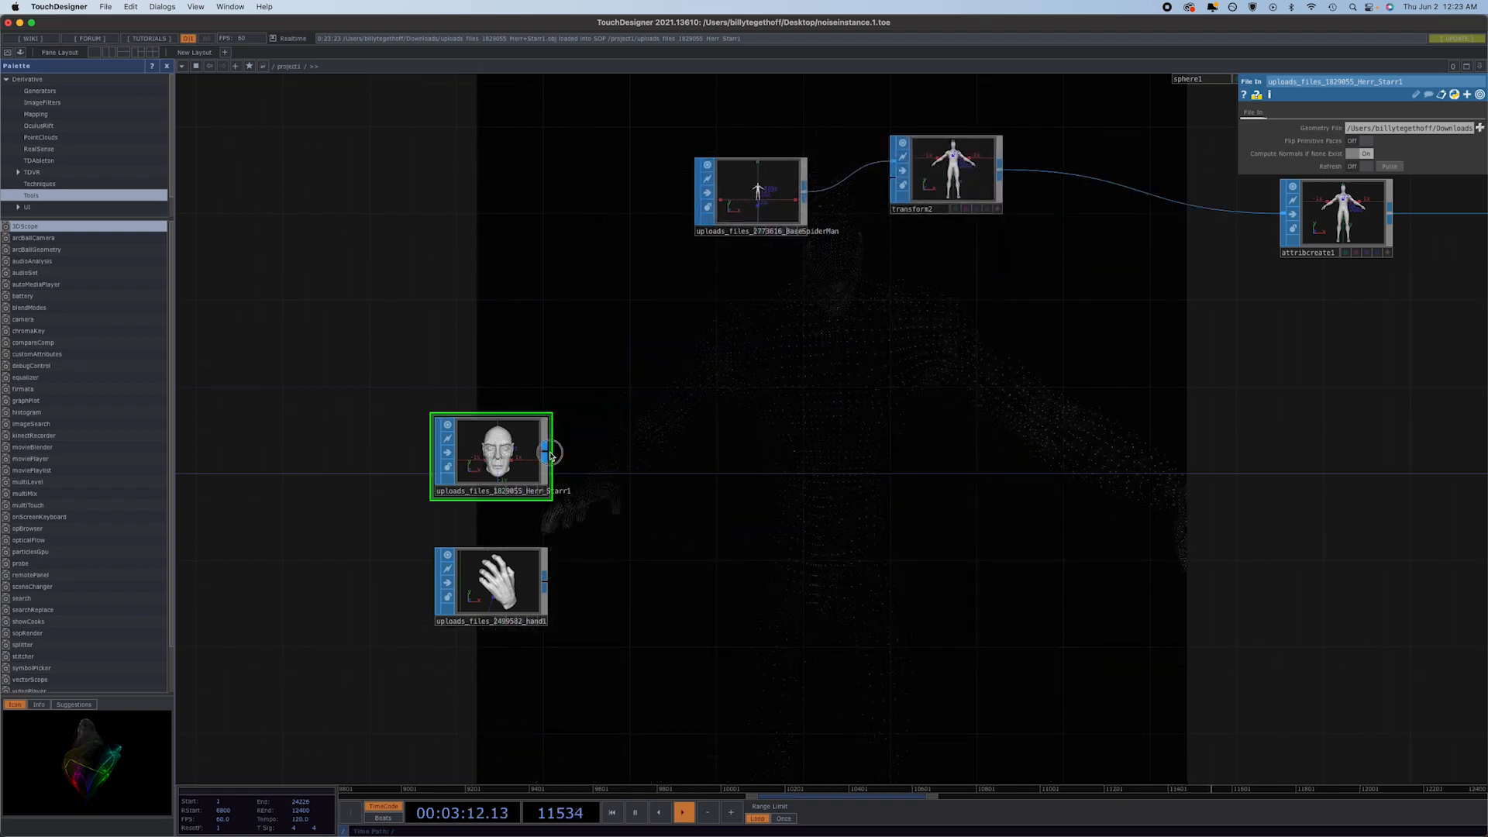
left_click_drag(803, 465, 1195, 206)
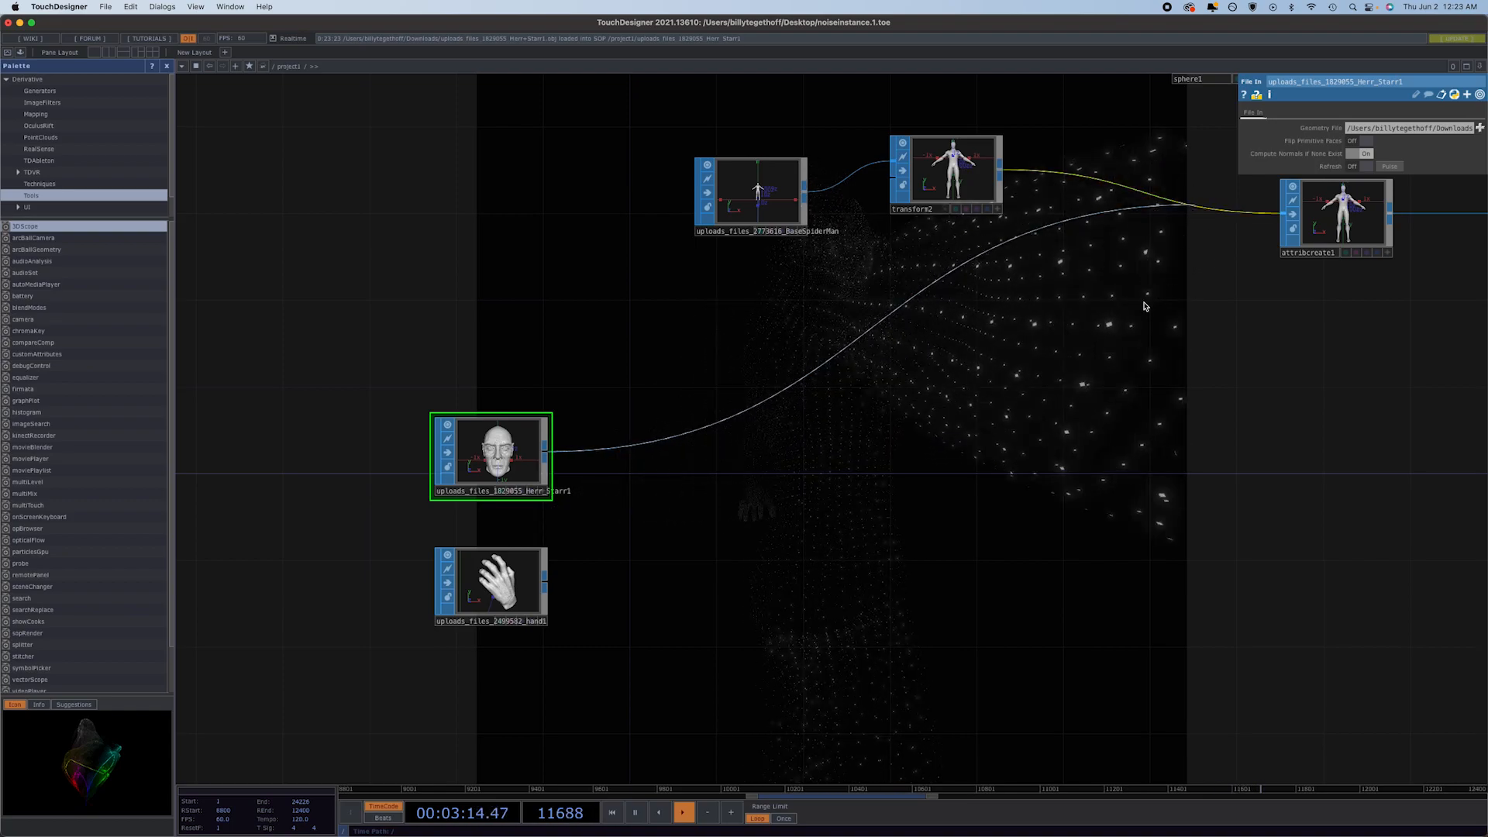
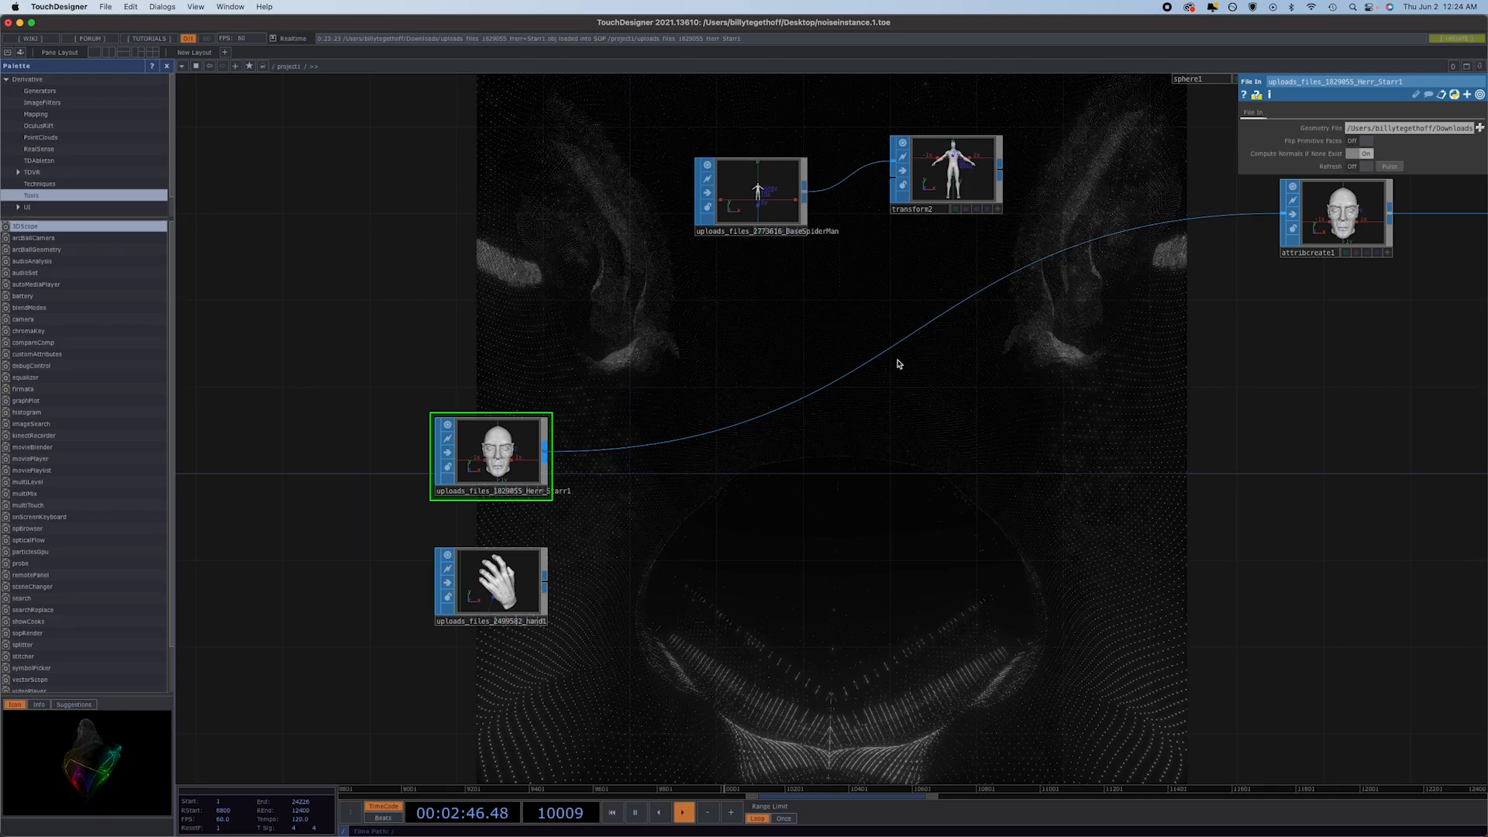
Add a Transform SOP fed by the hand1 model and place it beside the hand node.
scroll(516, 582, "up", 5)
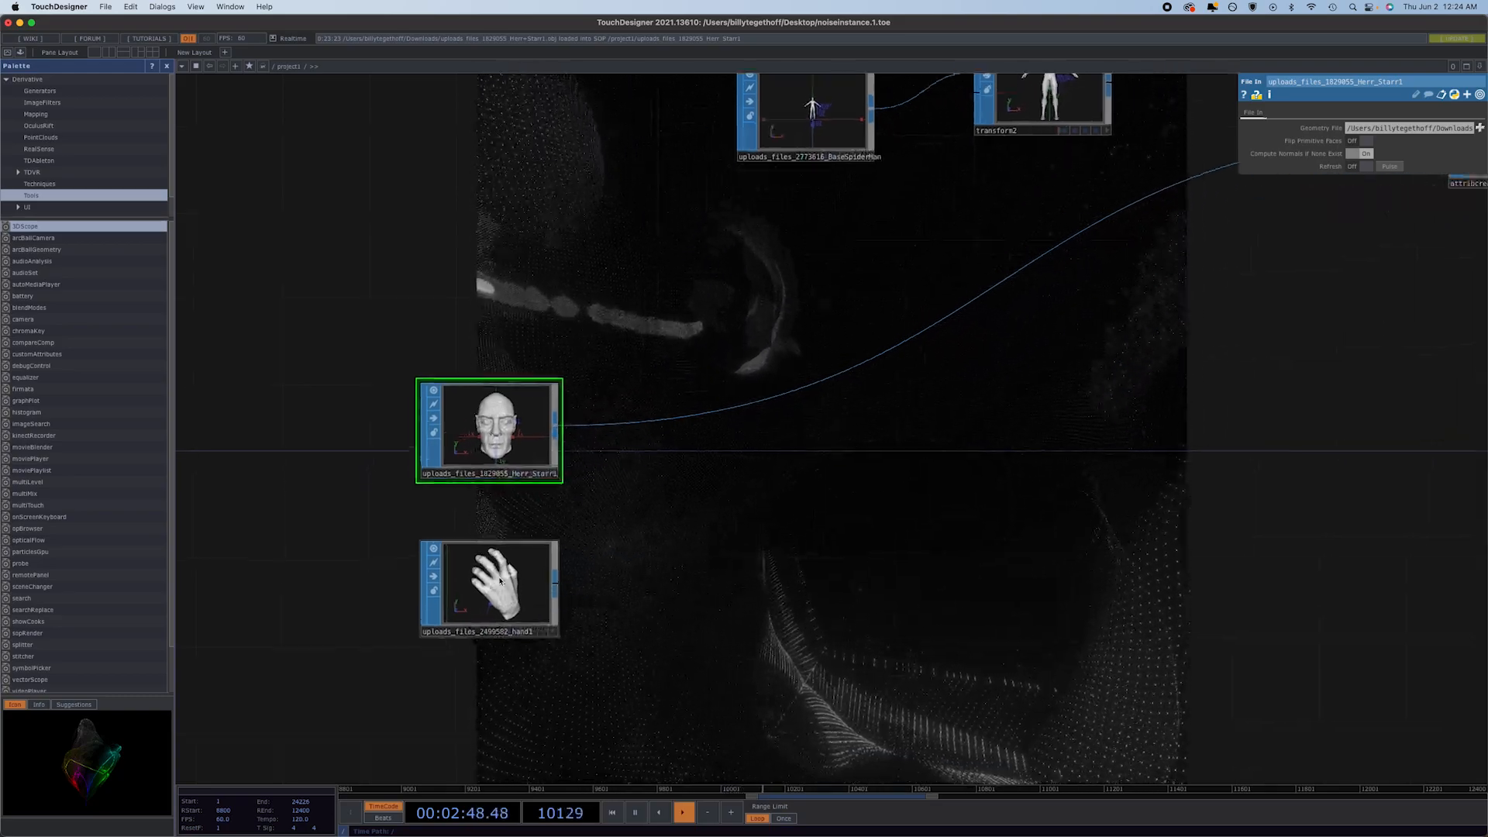
left_click_drag(781, 555, 809, 502)
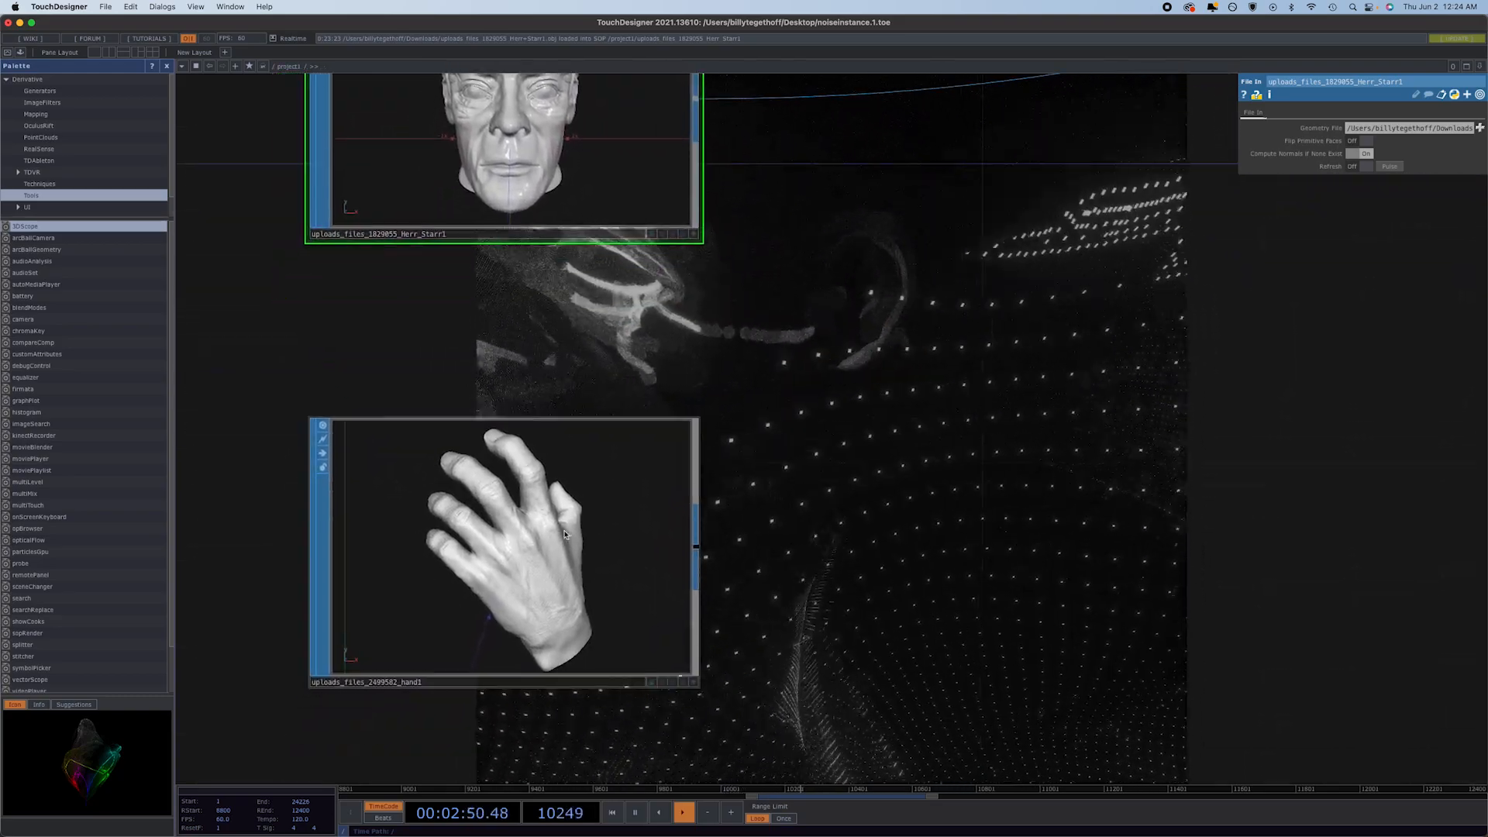
scroll(554, 540, "down", 5)
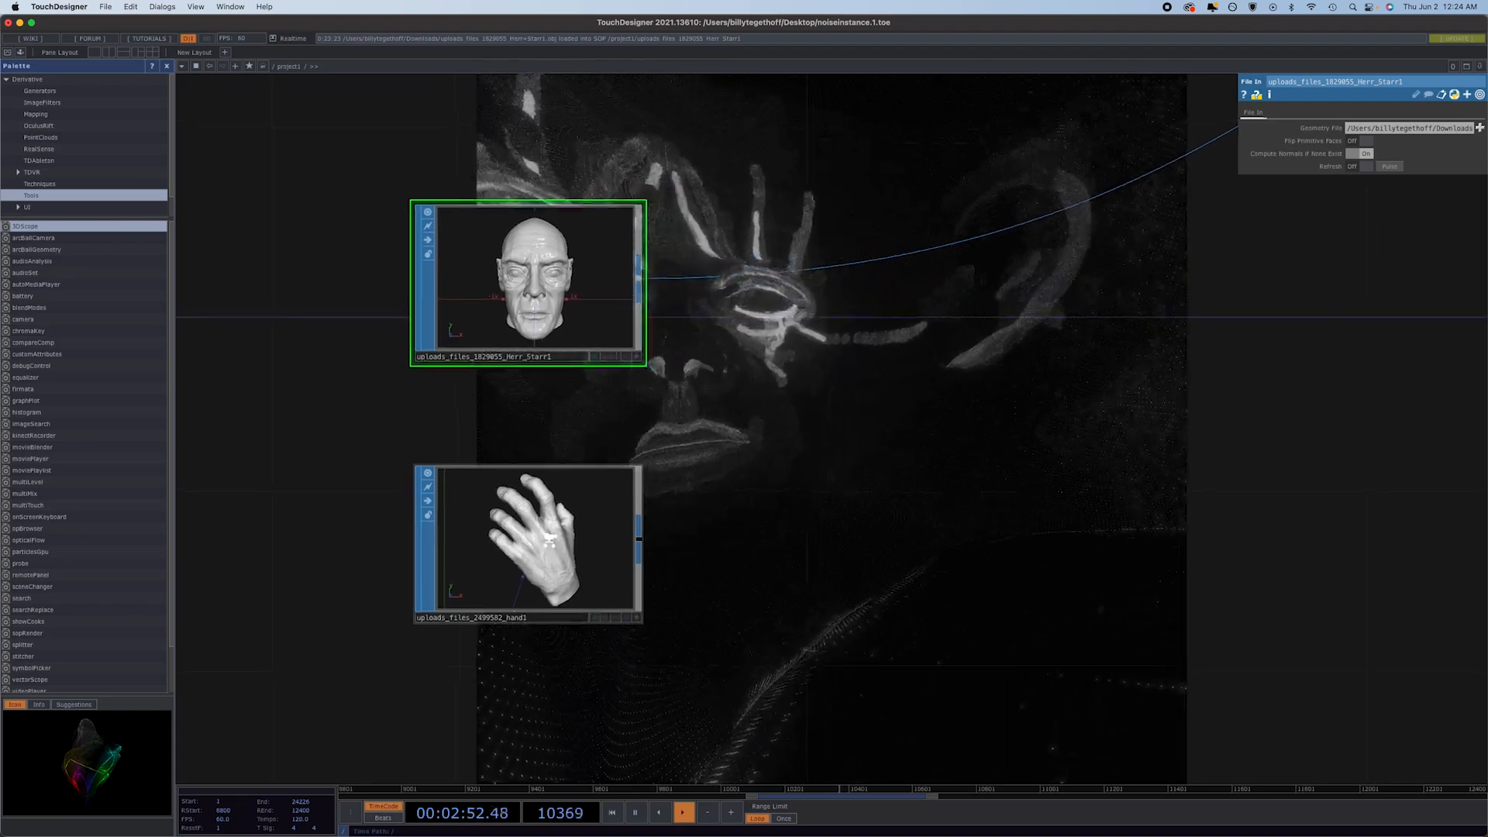
scroll(553, 540, "up", 6)
scroll(621, 568, "down", 6)
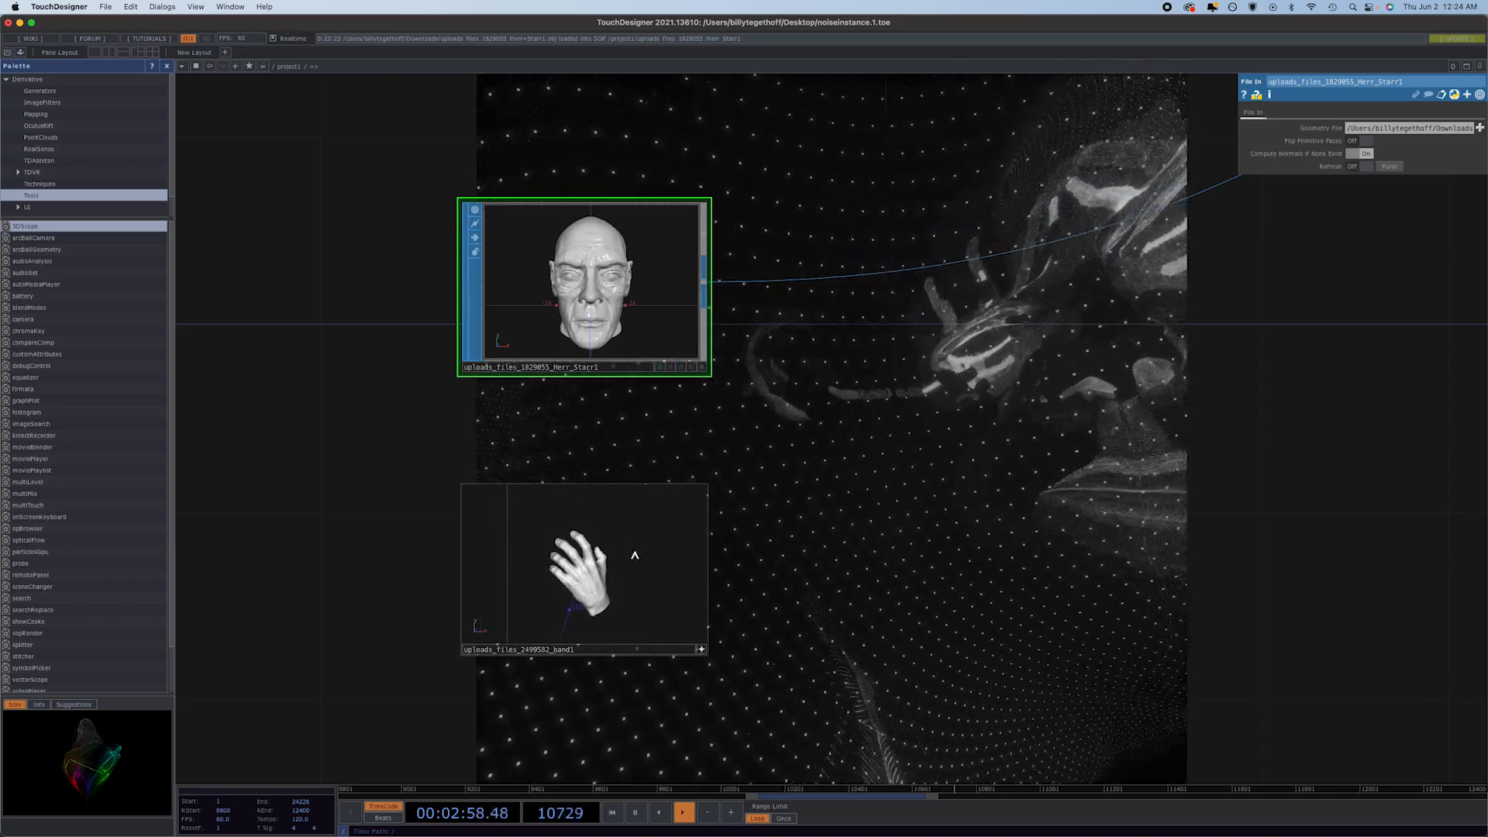
left_click(702, 650)
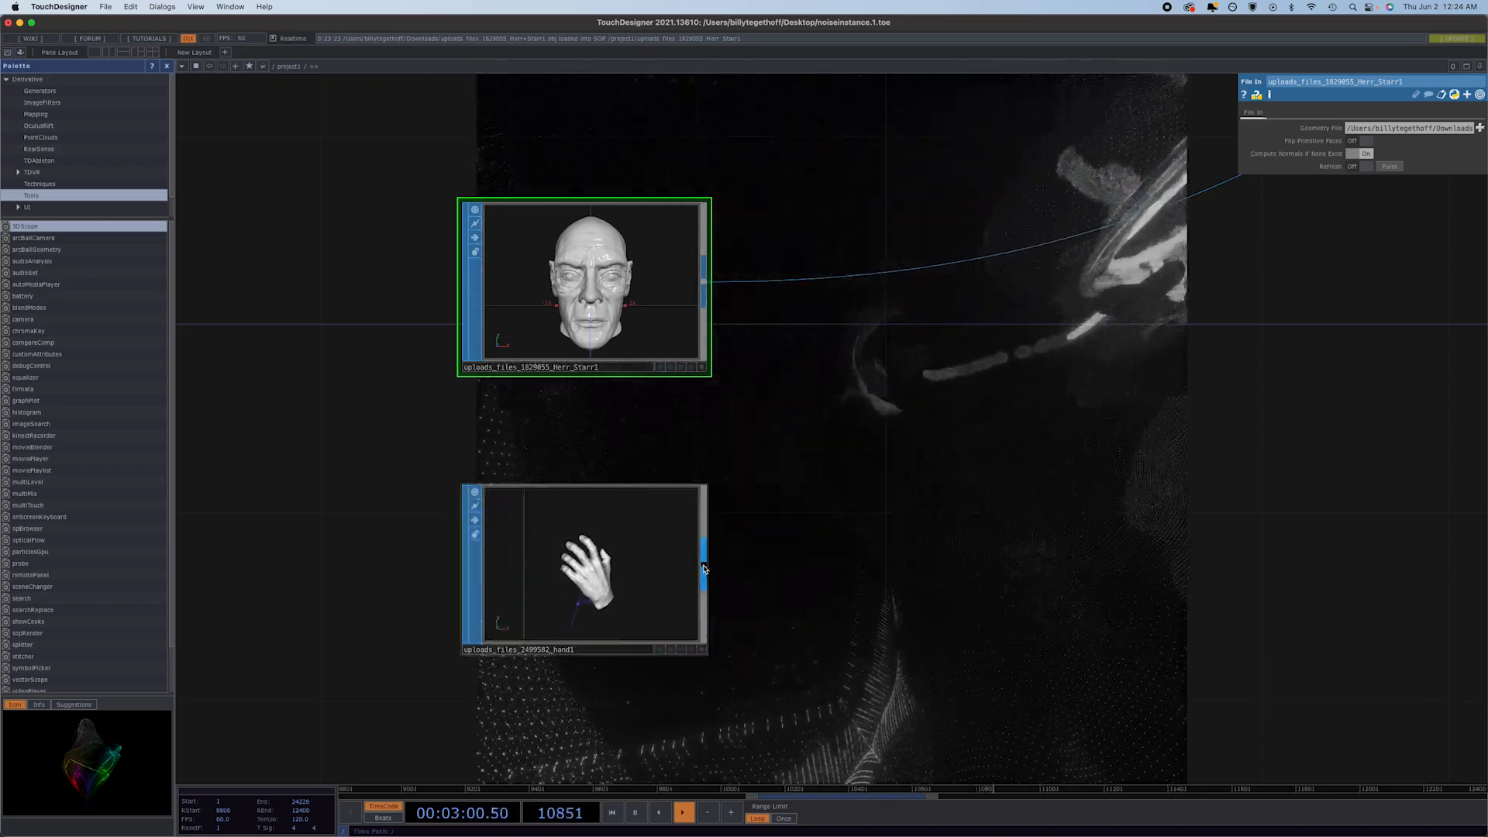
left_click(850, 555)
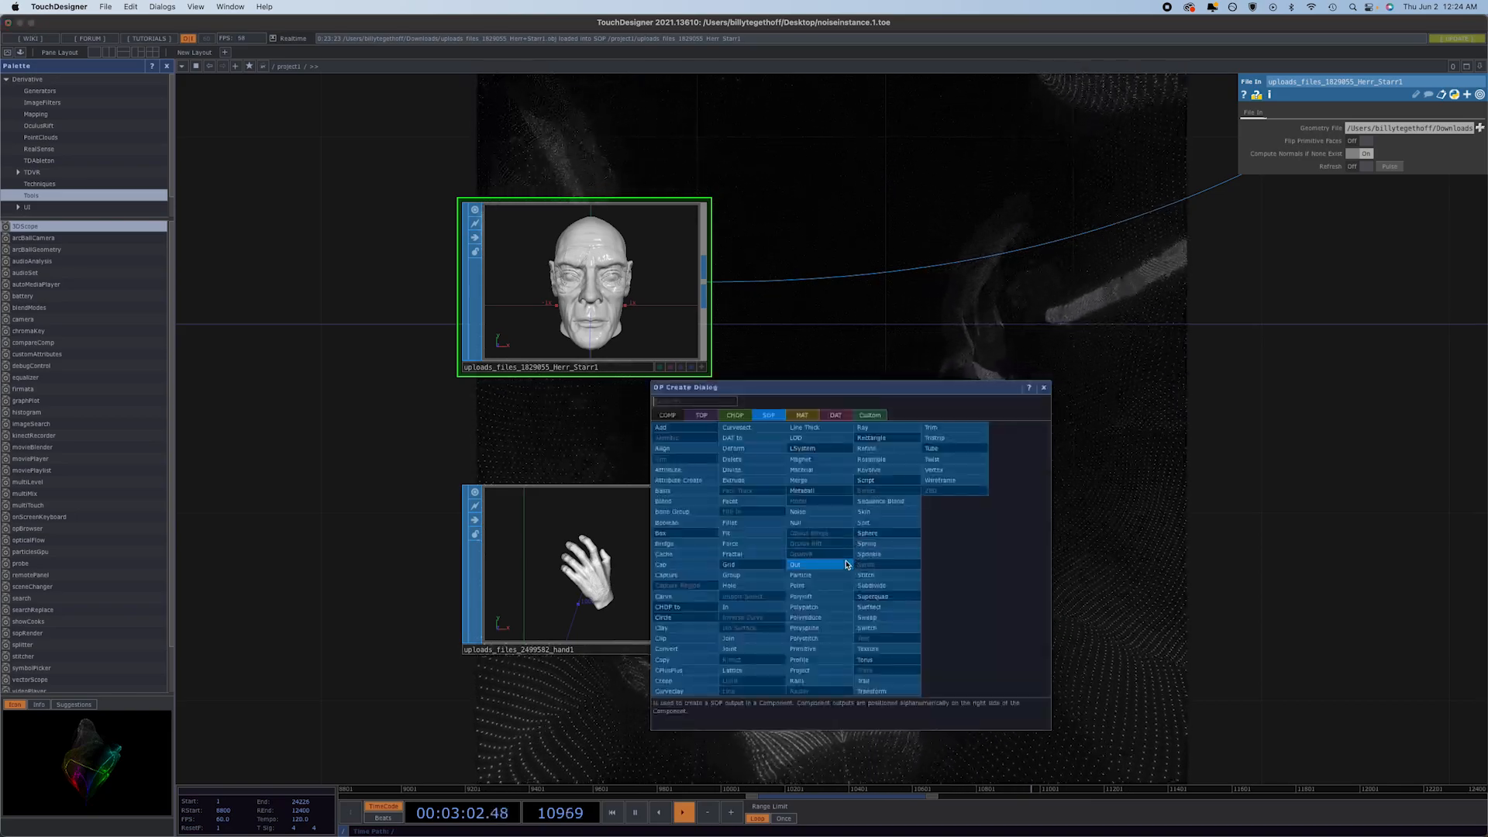
left_click(901, 691)
left_click(965, 569)
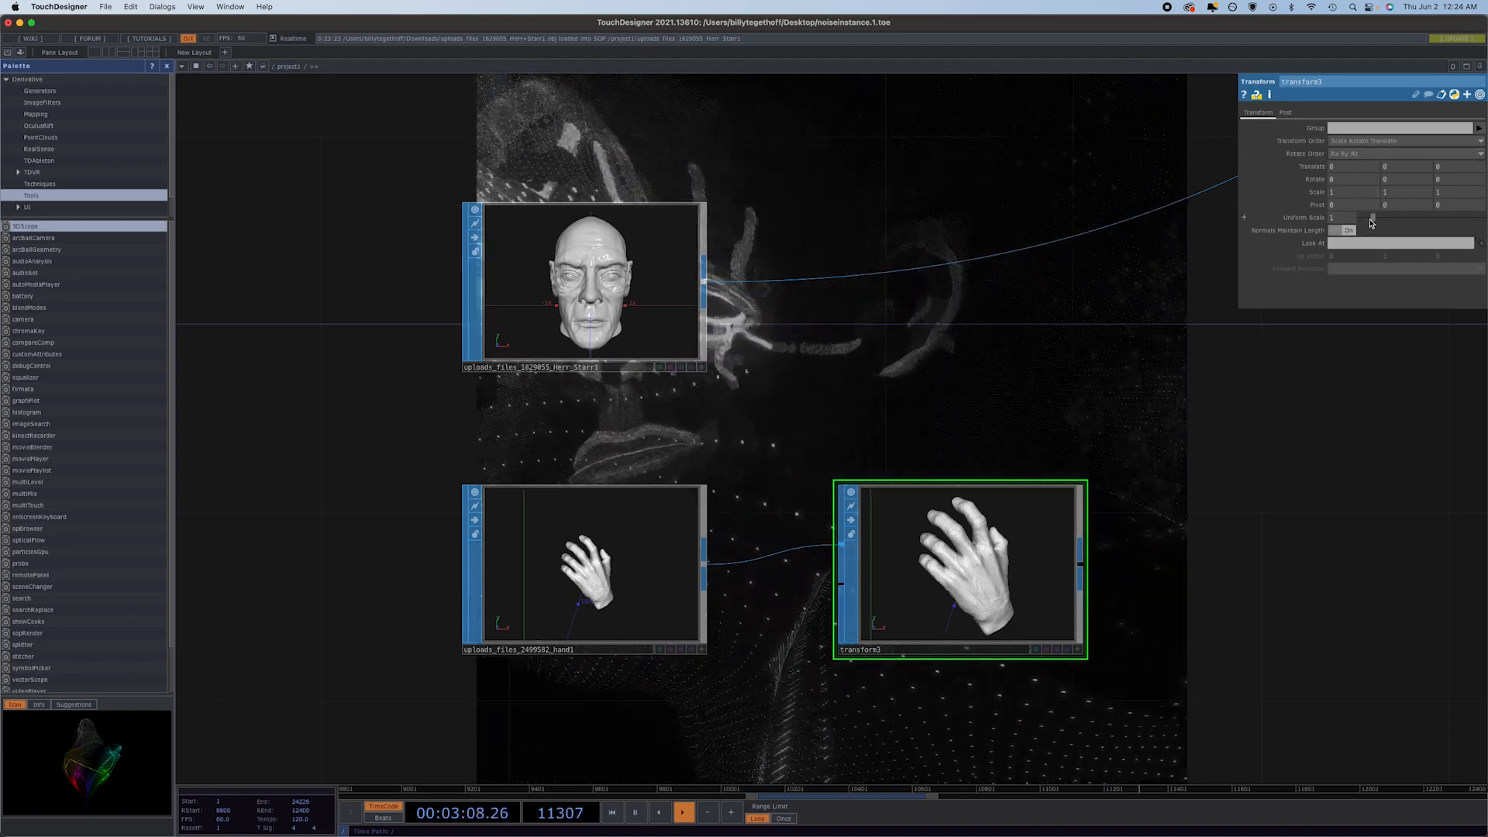
Set transform3's uniform scale to 0.01 and make its node taller to inspect the hand.
left_click_drag(1368, 223, 1363, 225)
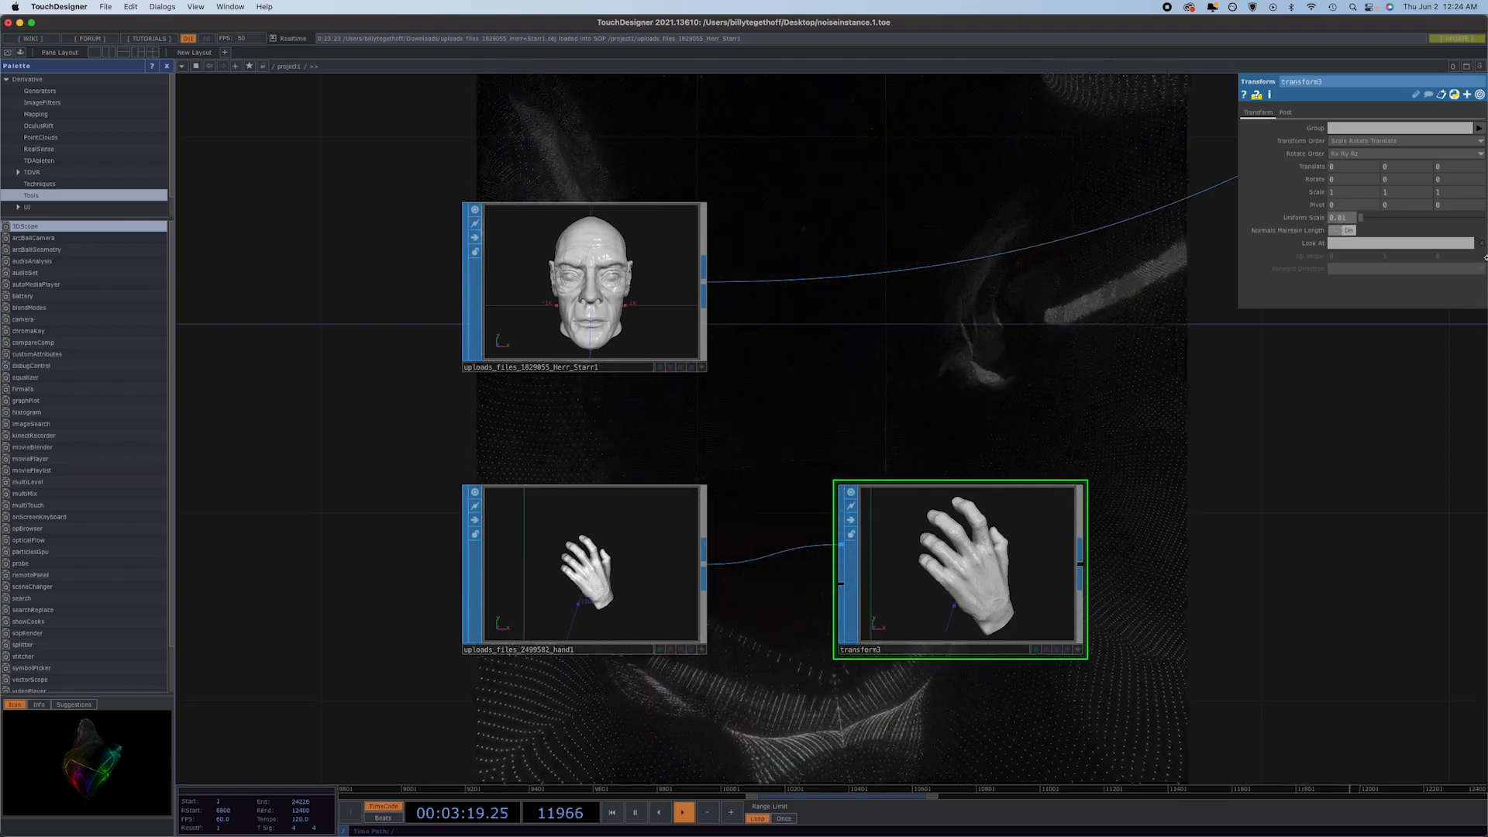
left_click_drag(988, 657, 975, 751)
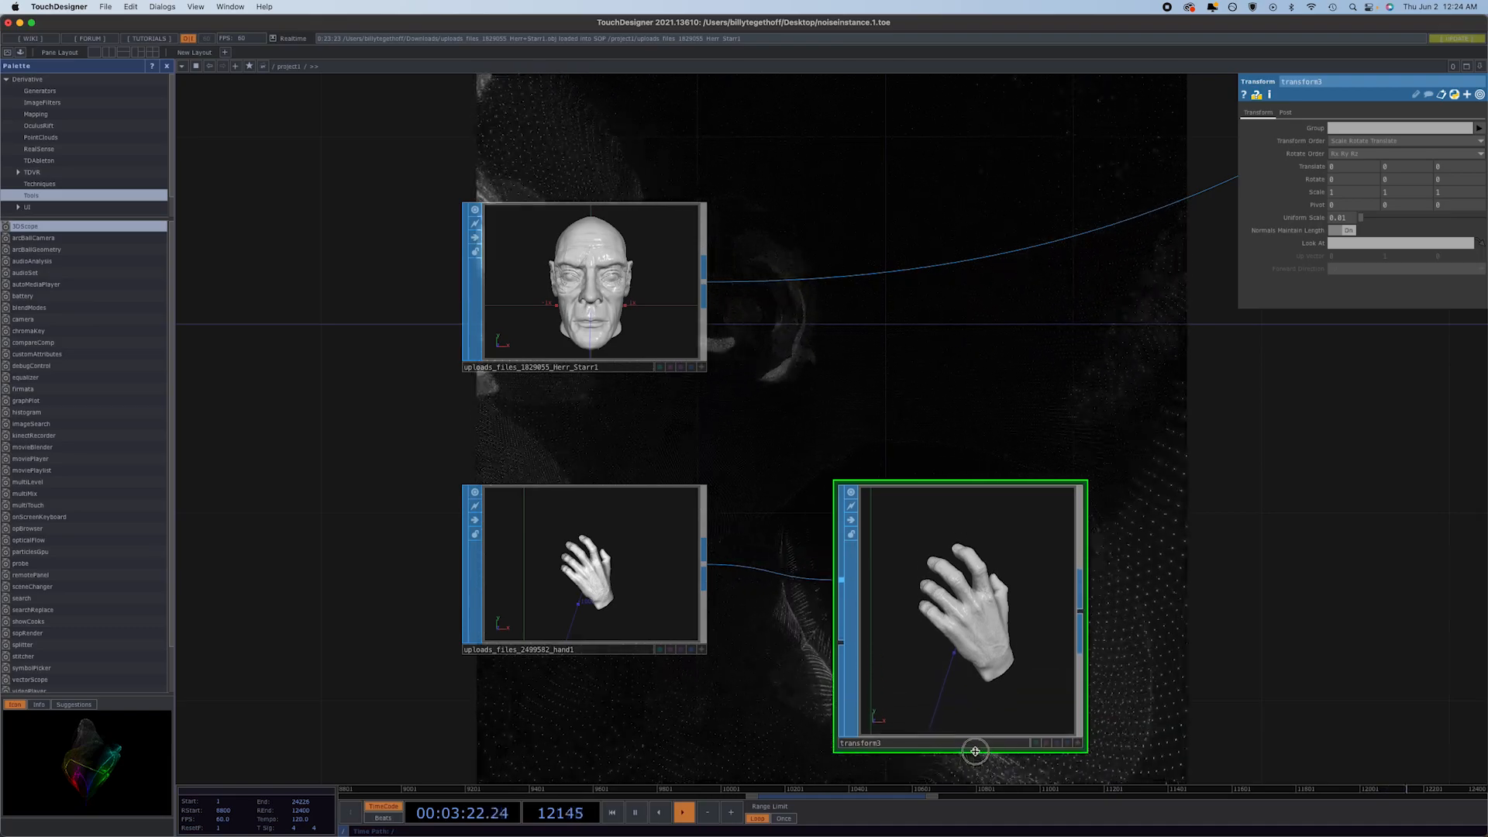
left_click(1077, 742)
left_click_drag(991, 680, 980, 640)
left_click_drag(983, 629, 1007, 668)
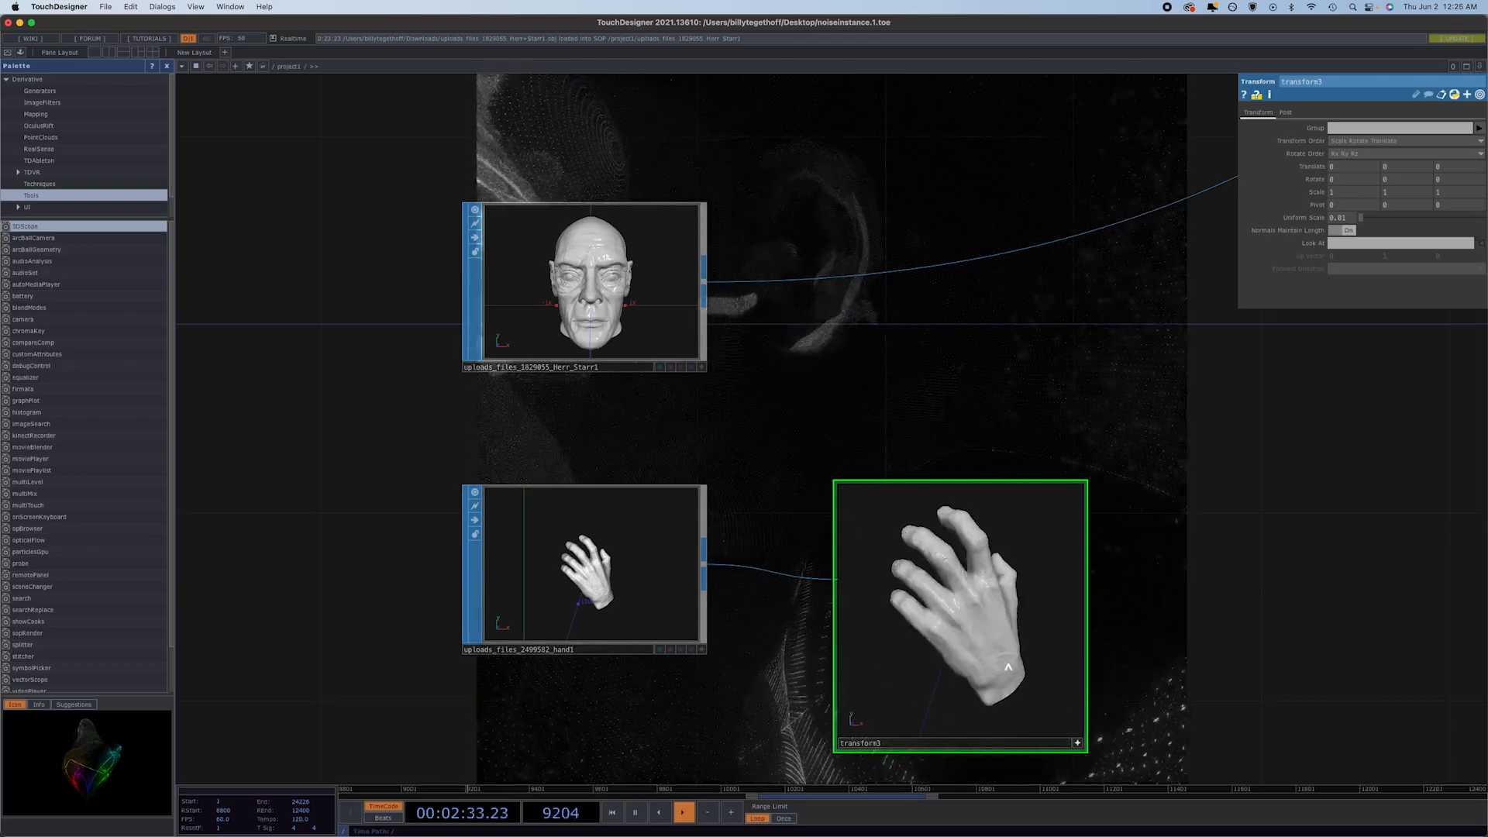
left_click(1078, 743)
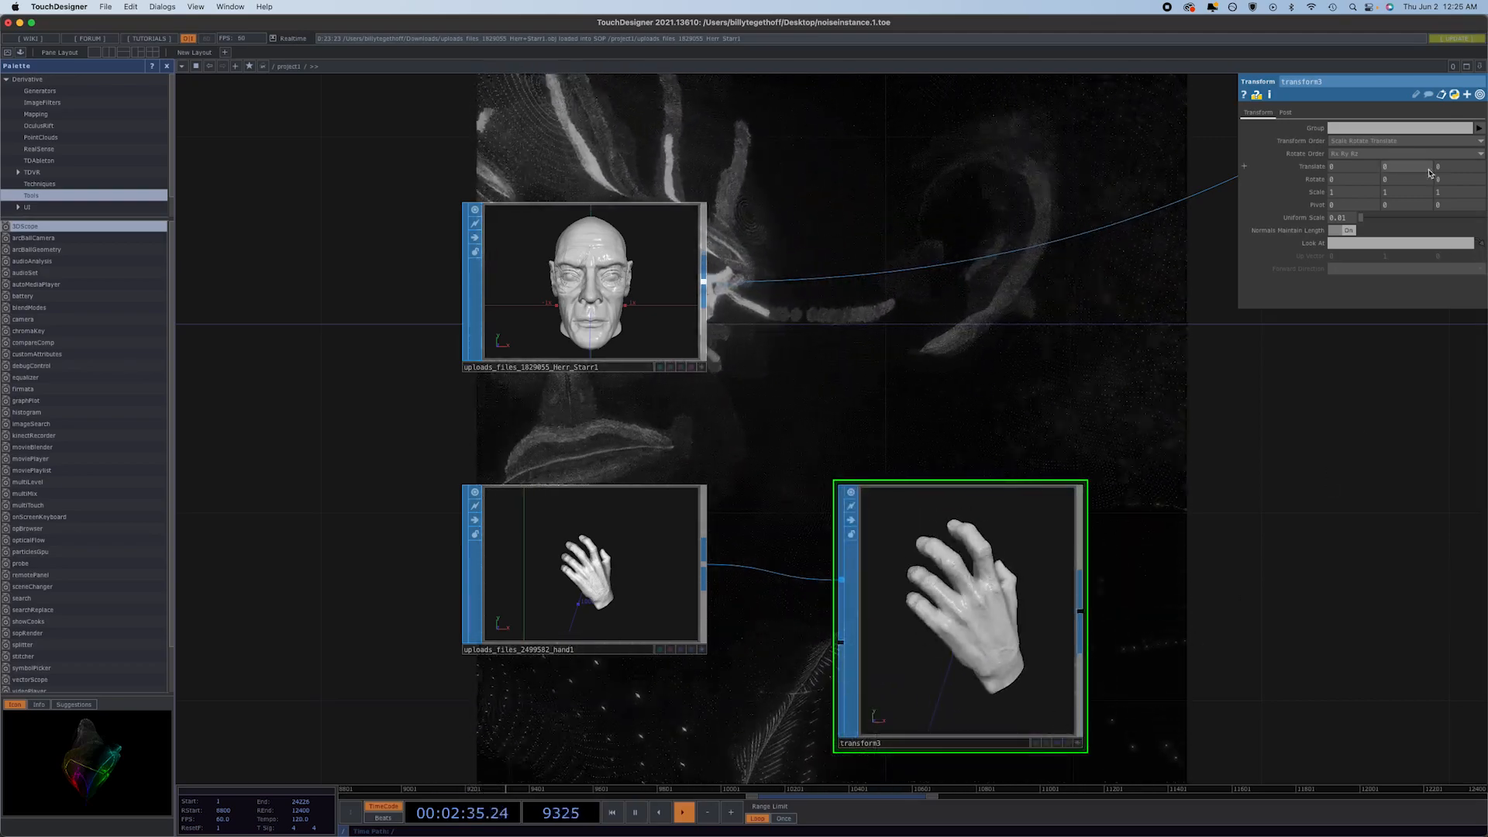
Translate the hand in transform3 to -0.7 in X and -1.9 in Y, and set its uniform scale to 0.02.
middle_click_drag(1397, 168, 1237, 169)
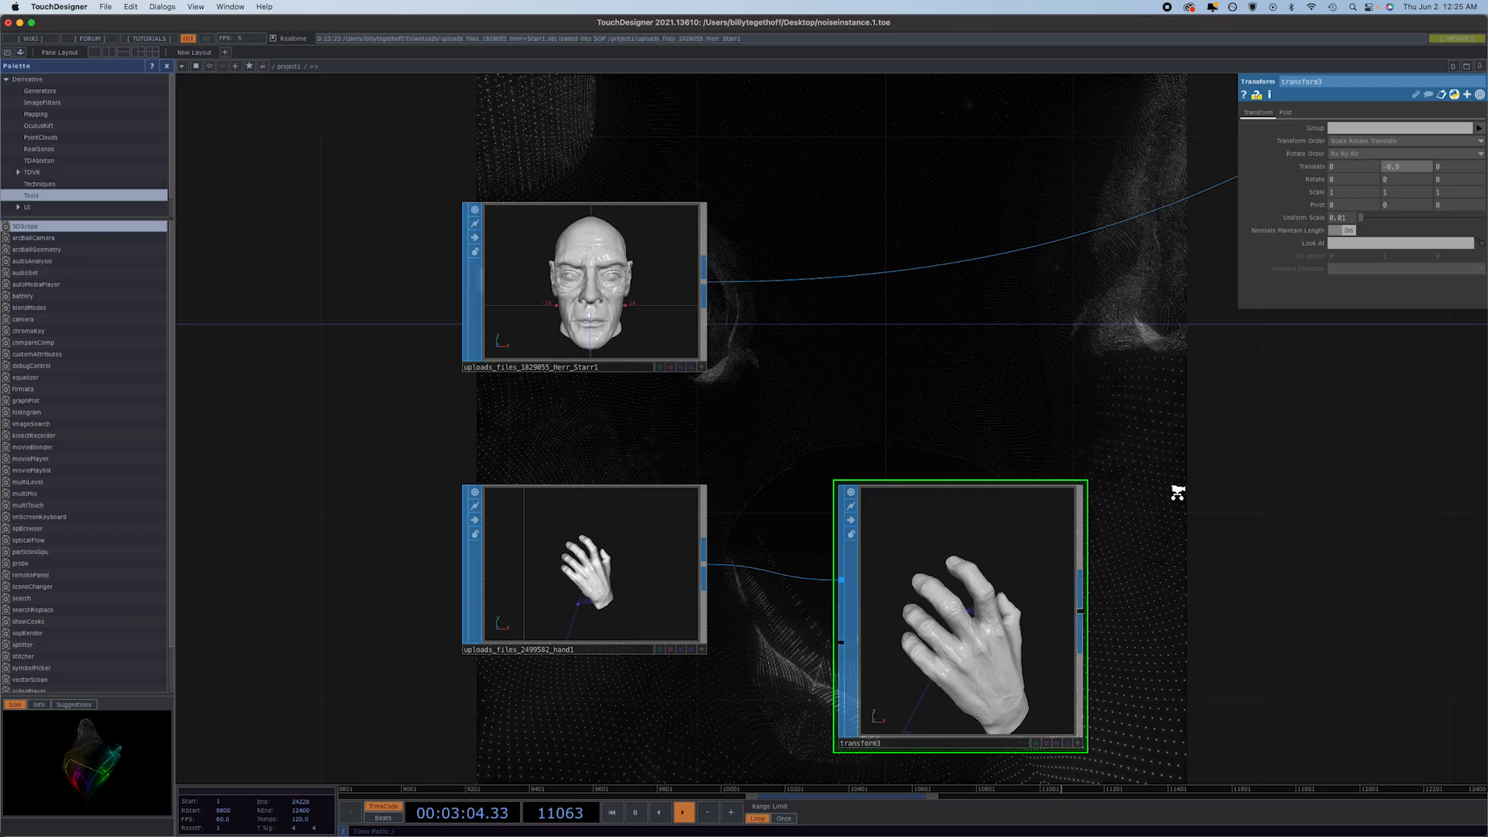
scroll(1177, 492, "down", 4)
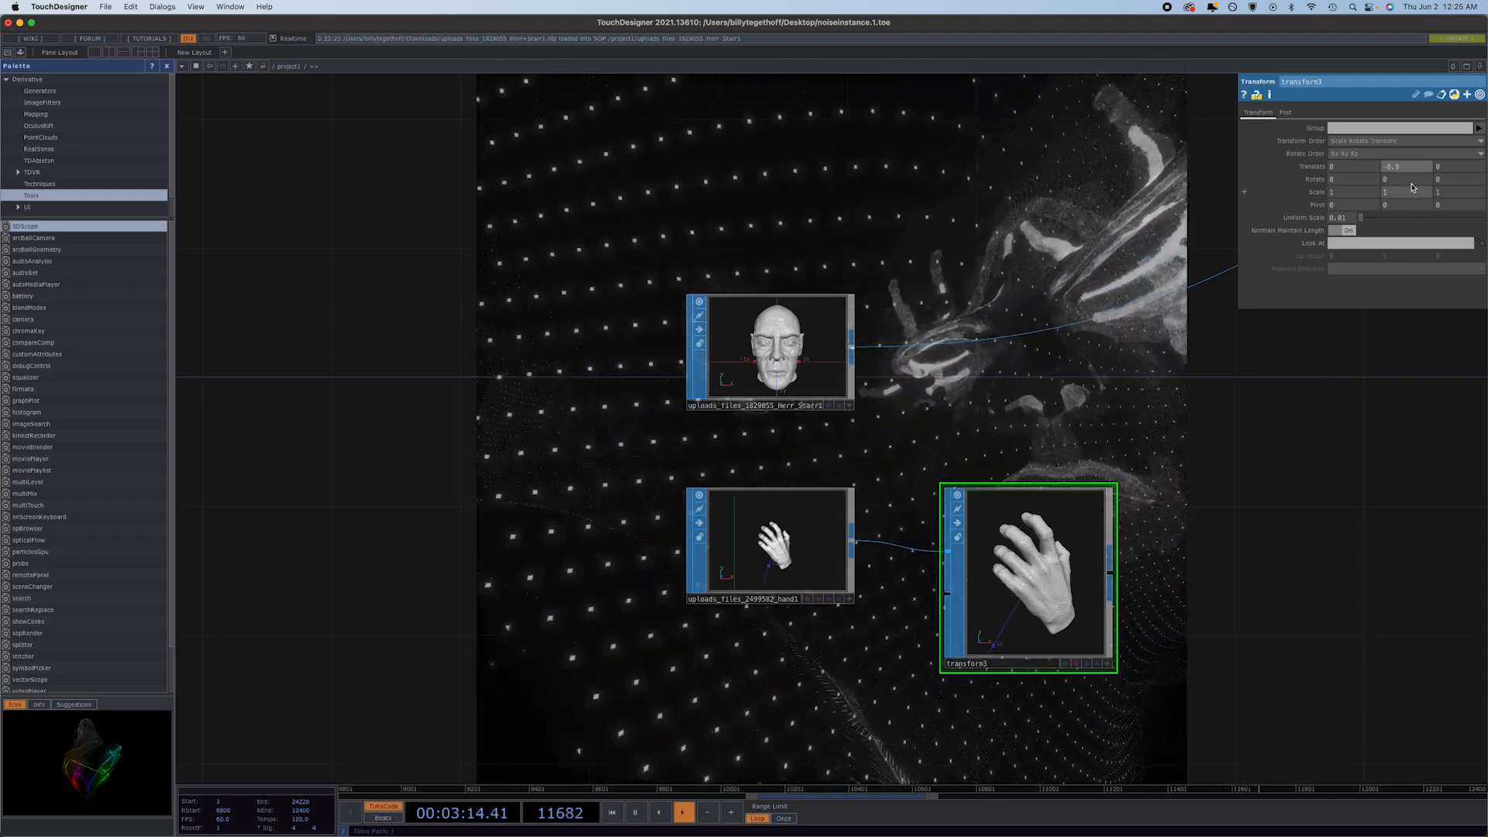
left_click(1352, 172)
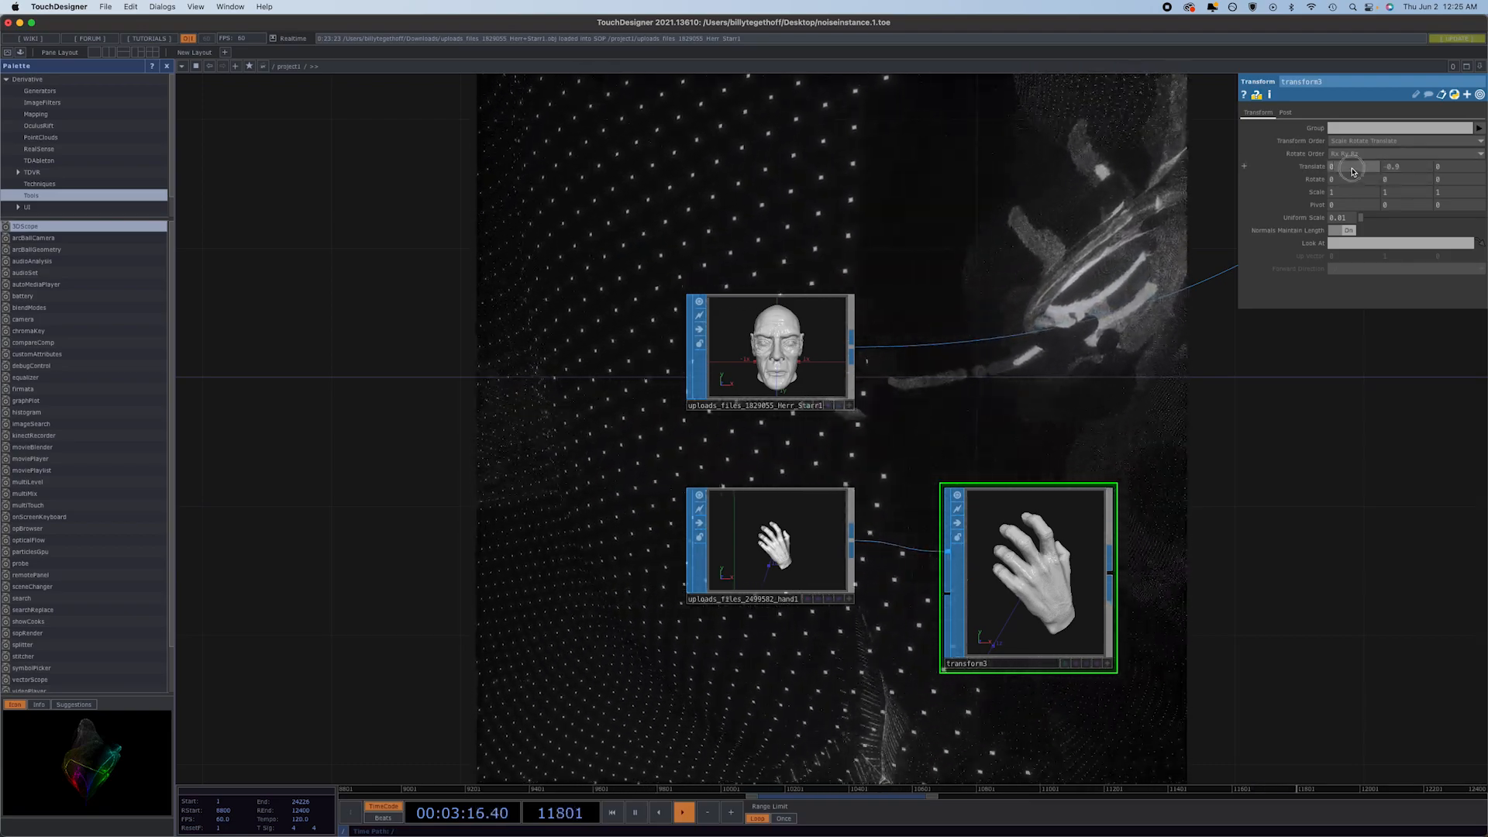
left_click_drag(1353, 172, 1169, 171)
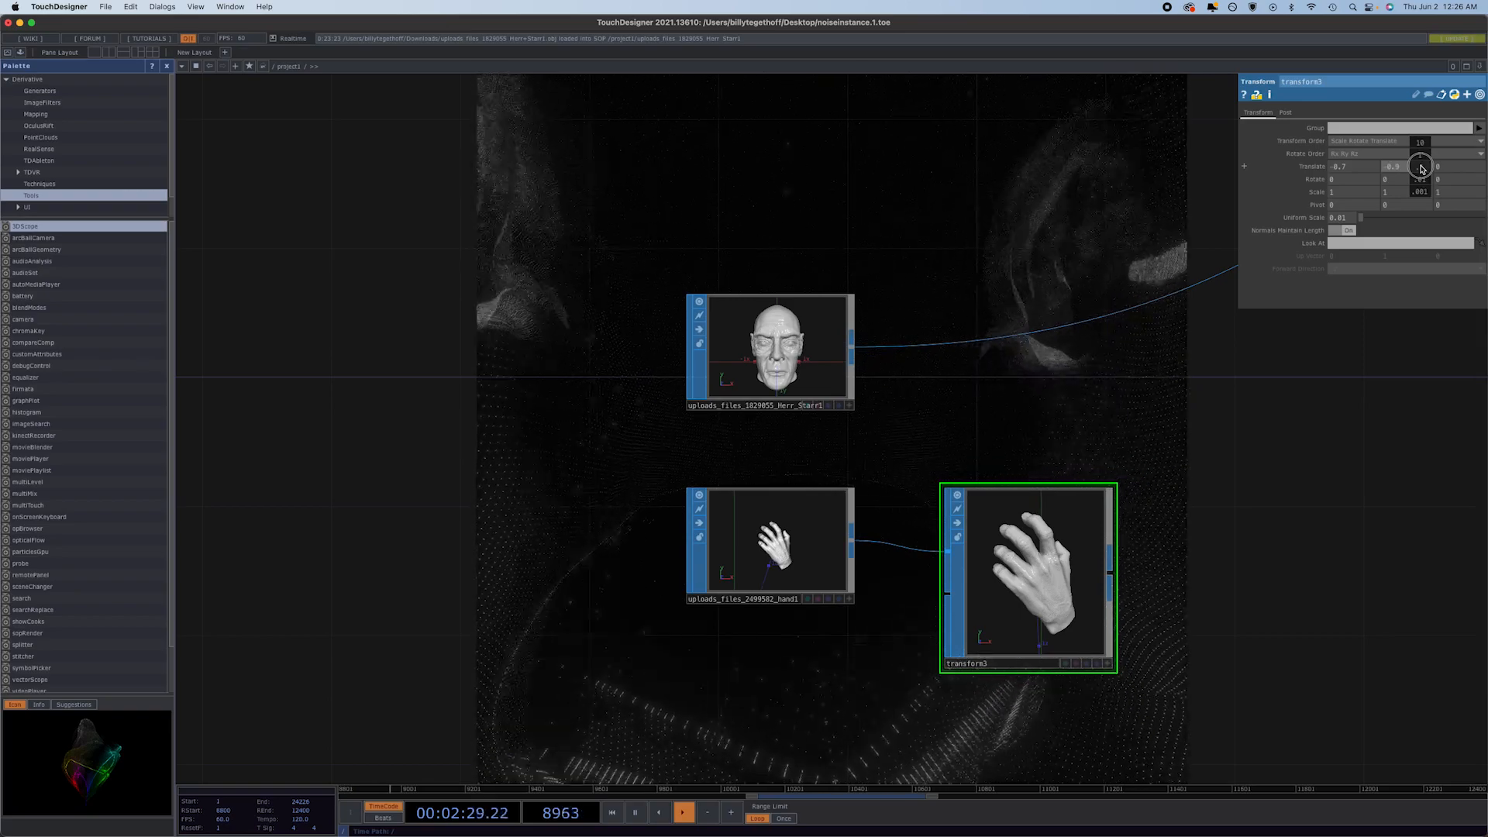
left_click_drag(1386, 165, 1099, 156)
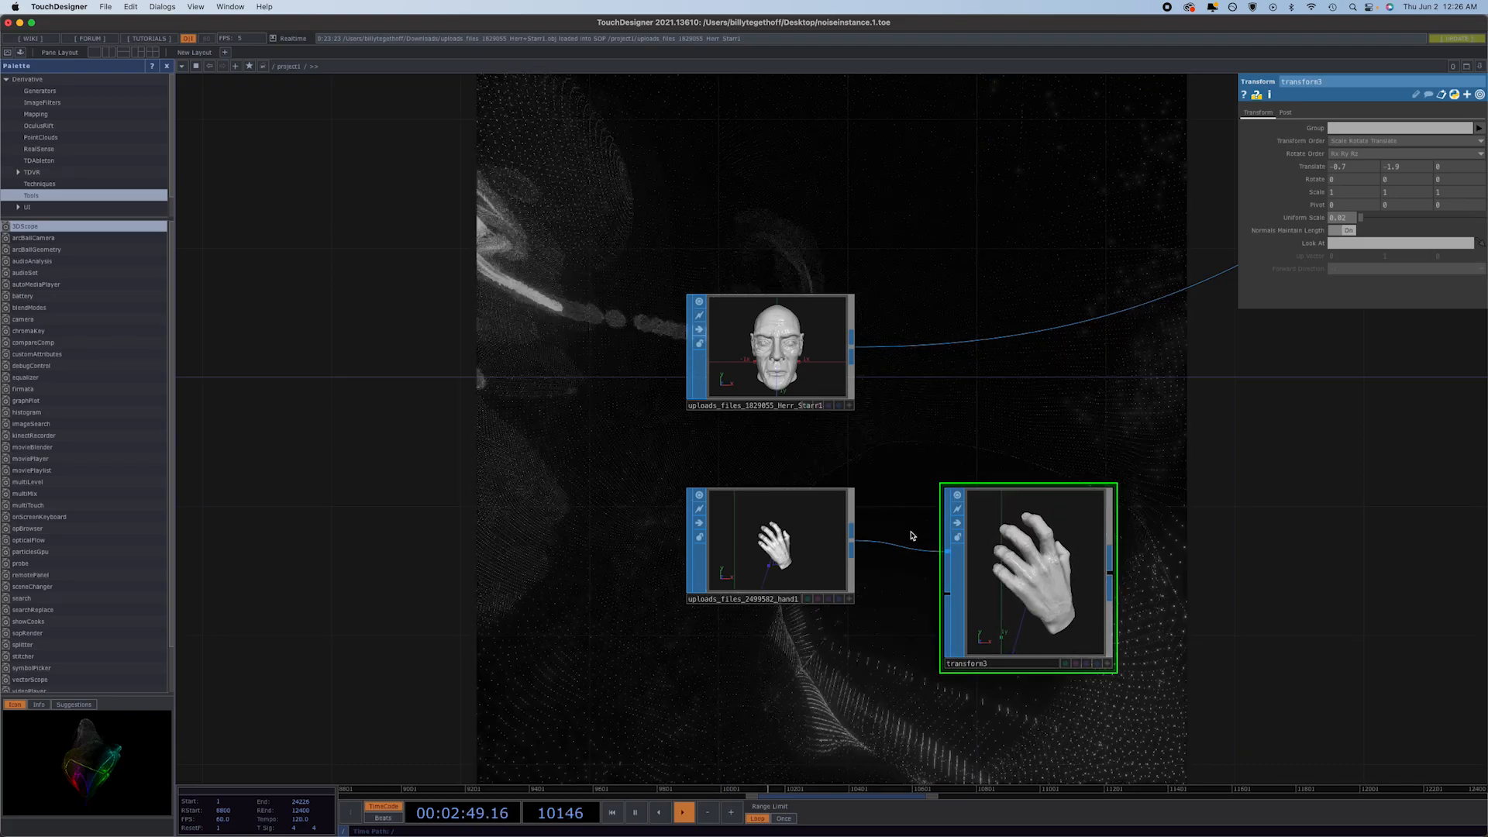
Shift transform3's translation to -1.3 in X, -3.4 in Y and -1.2 in Z to bring the hand closer to the origin.
middle_click_drag(1403, 167, 905, 164)
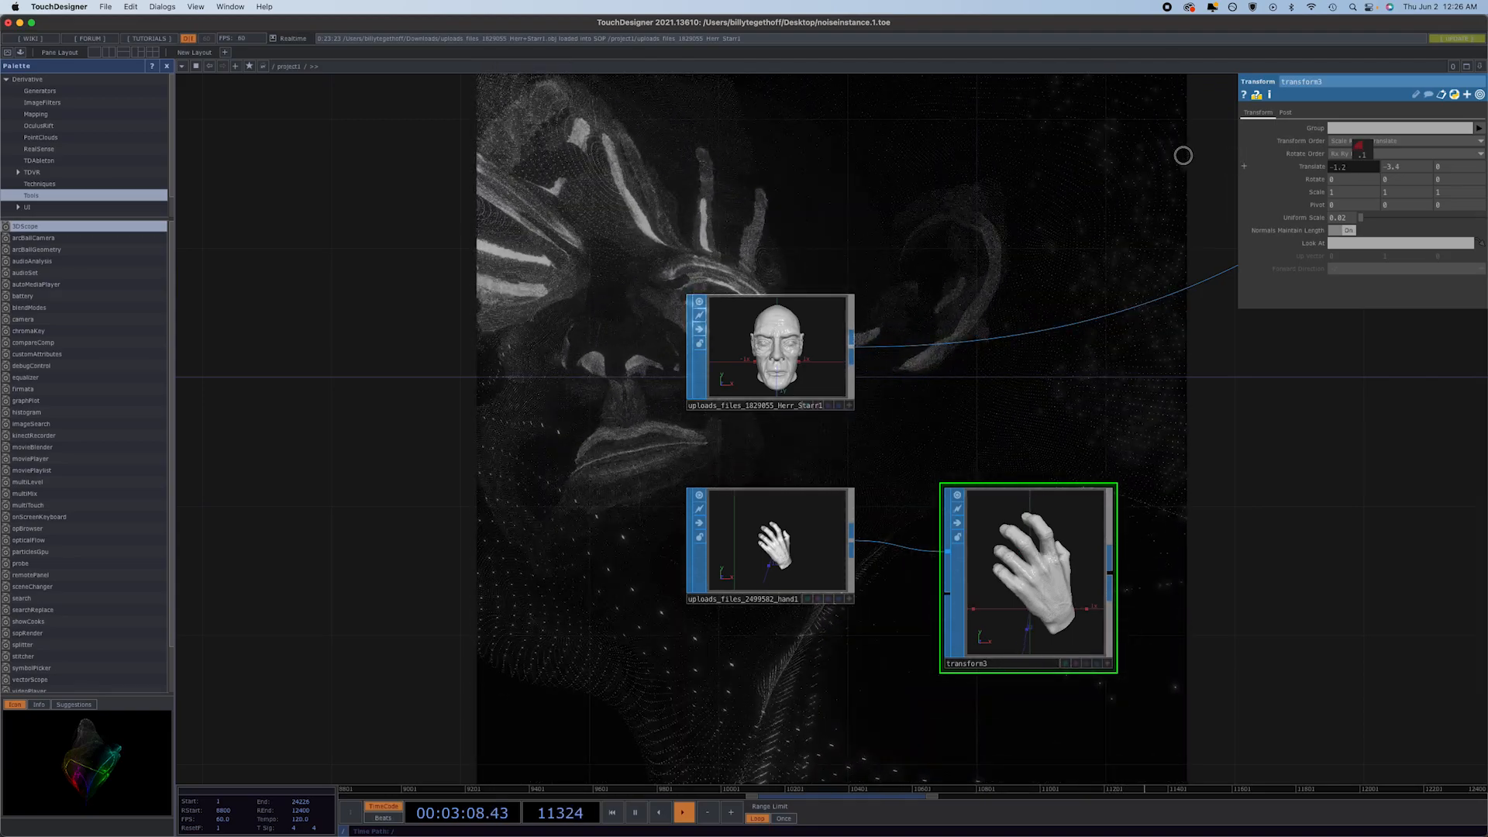
left_click_drag(1183, 155, 1180, 155)
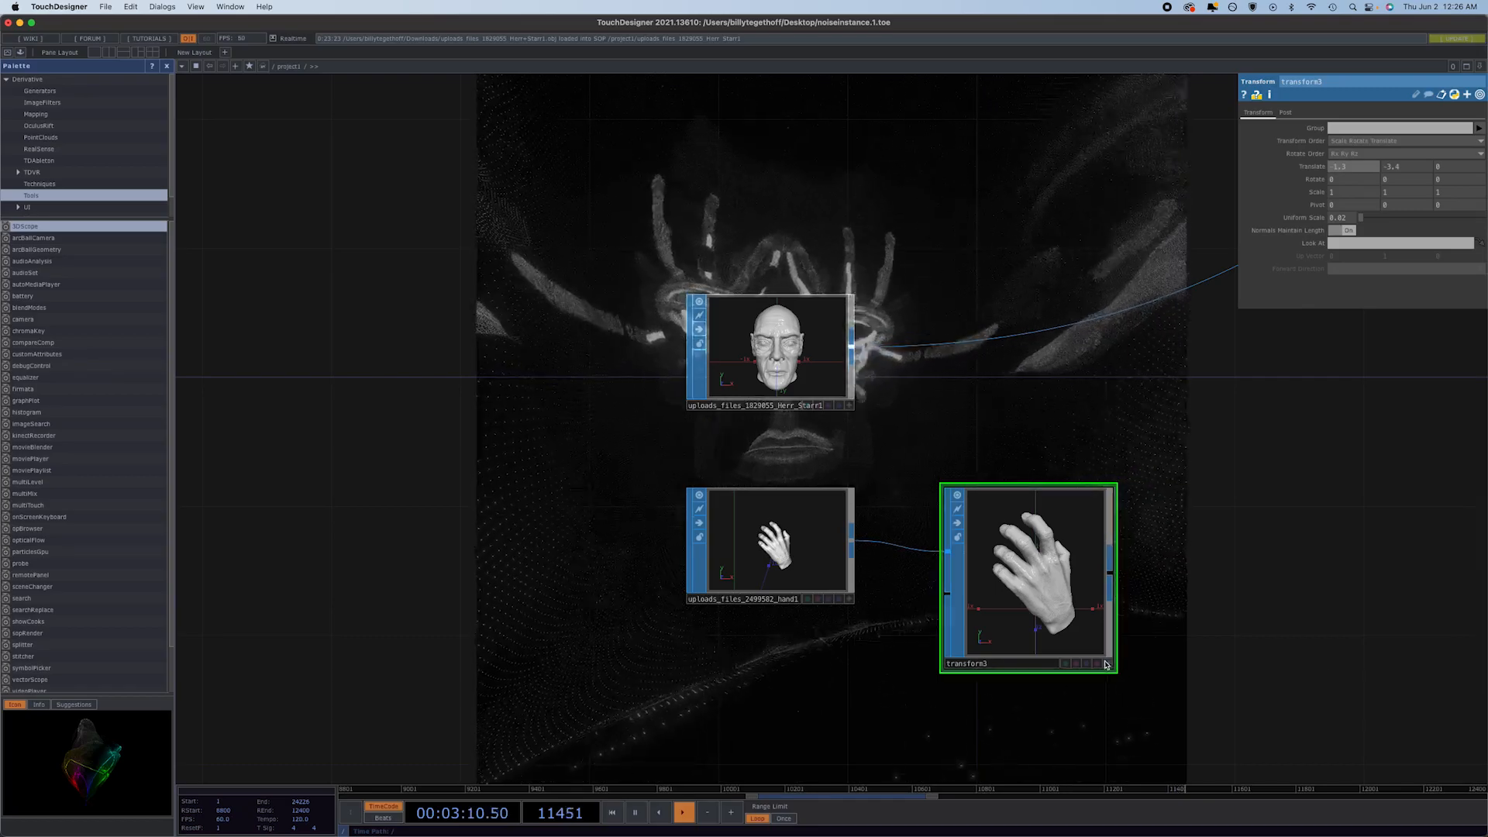
left_click(1107, 664)
left_click_drag(1022, 630, 1084, 614)
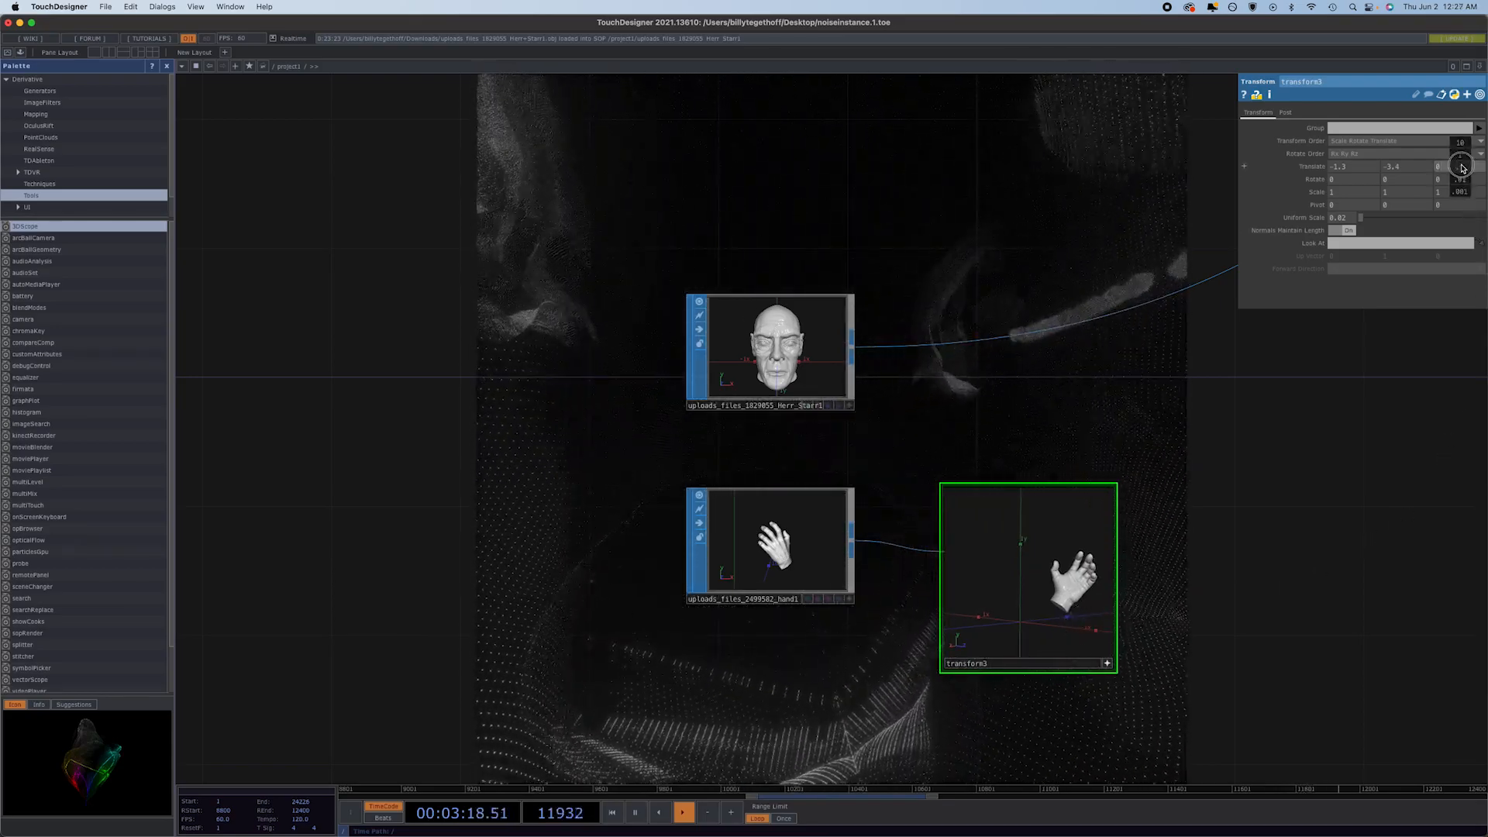
middle_click_drag(1462, 167, 1400, 167)
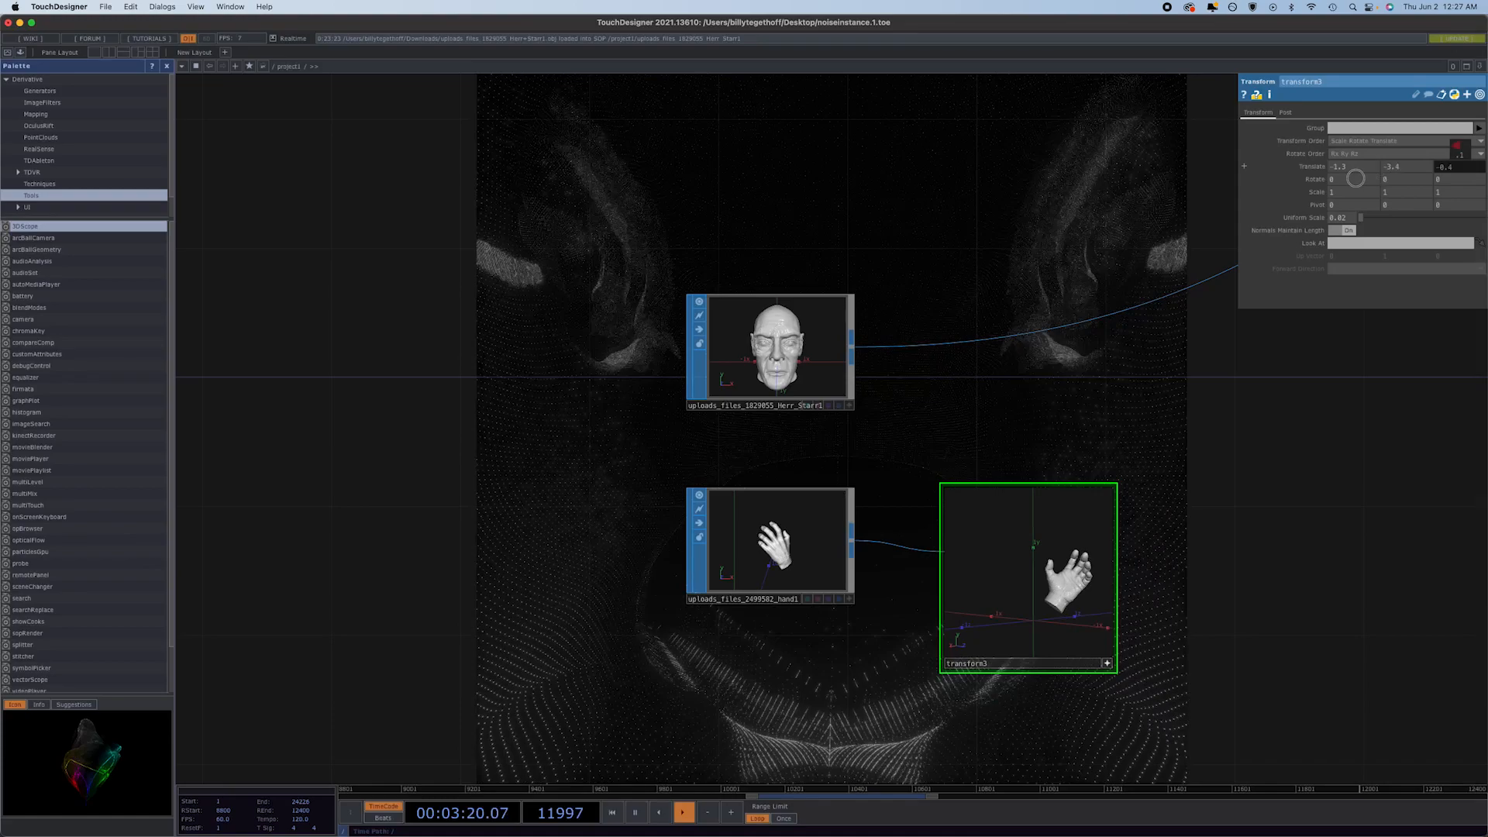
middle_click_drag(1275, 185, 1223, 183)
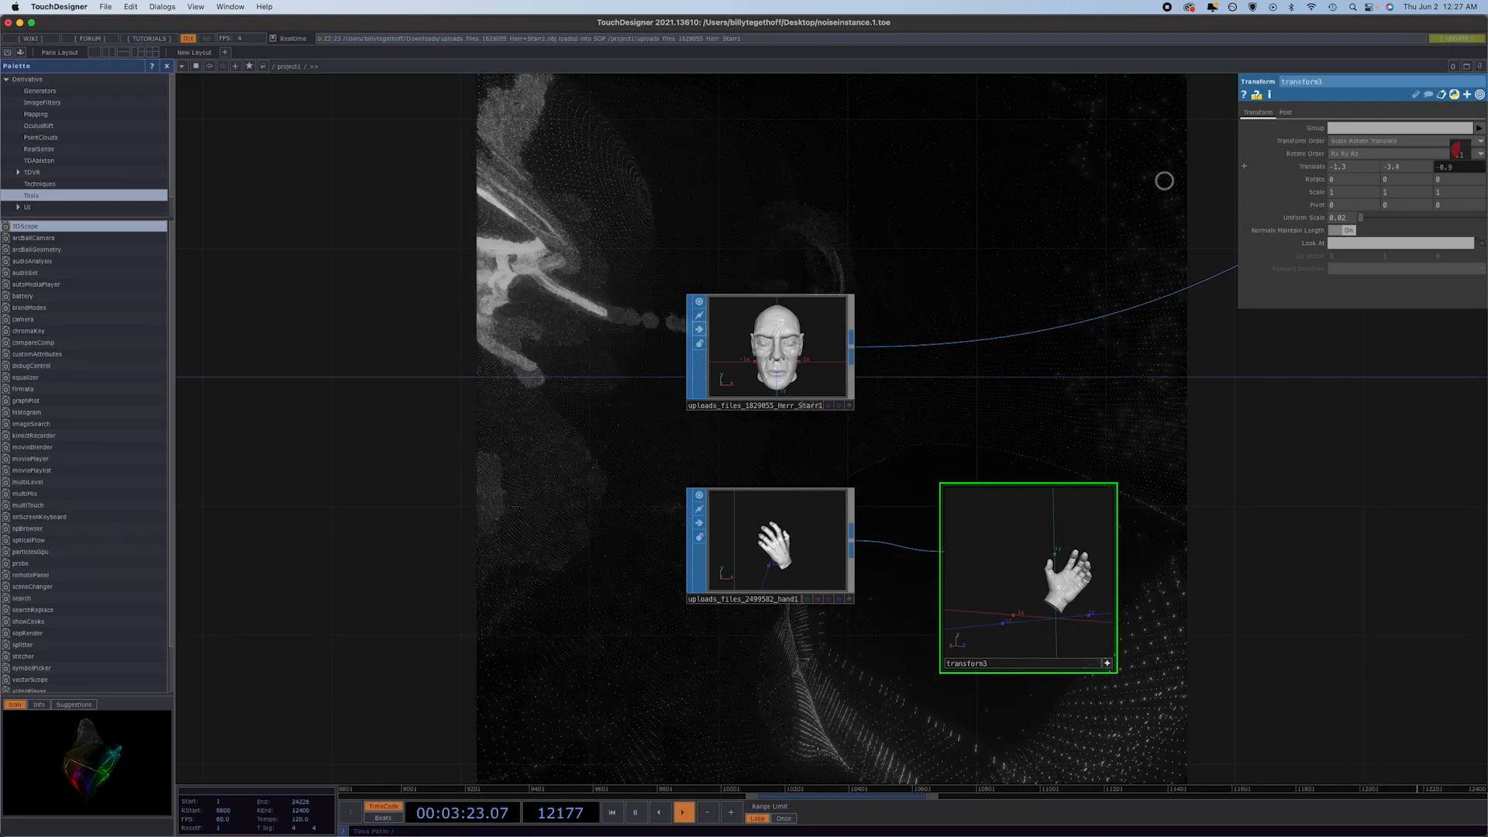
middle_click_drag(1120, 179, 1107, 176)
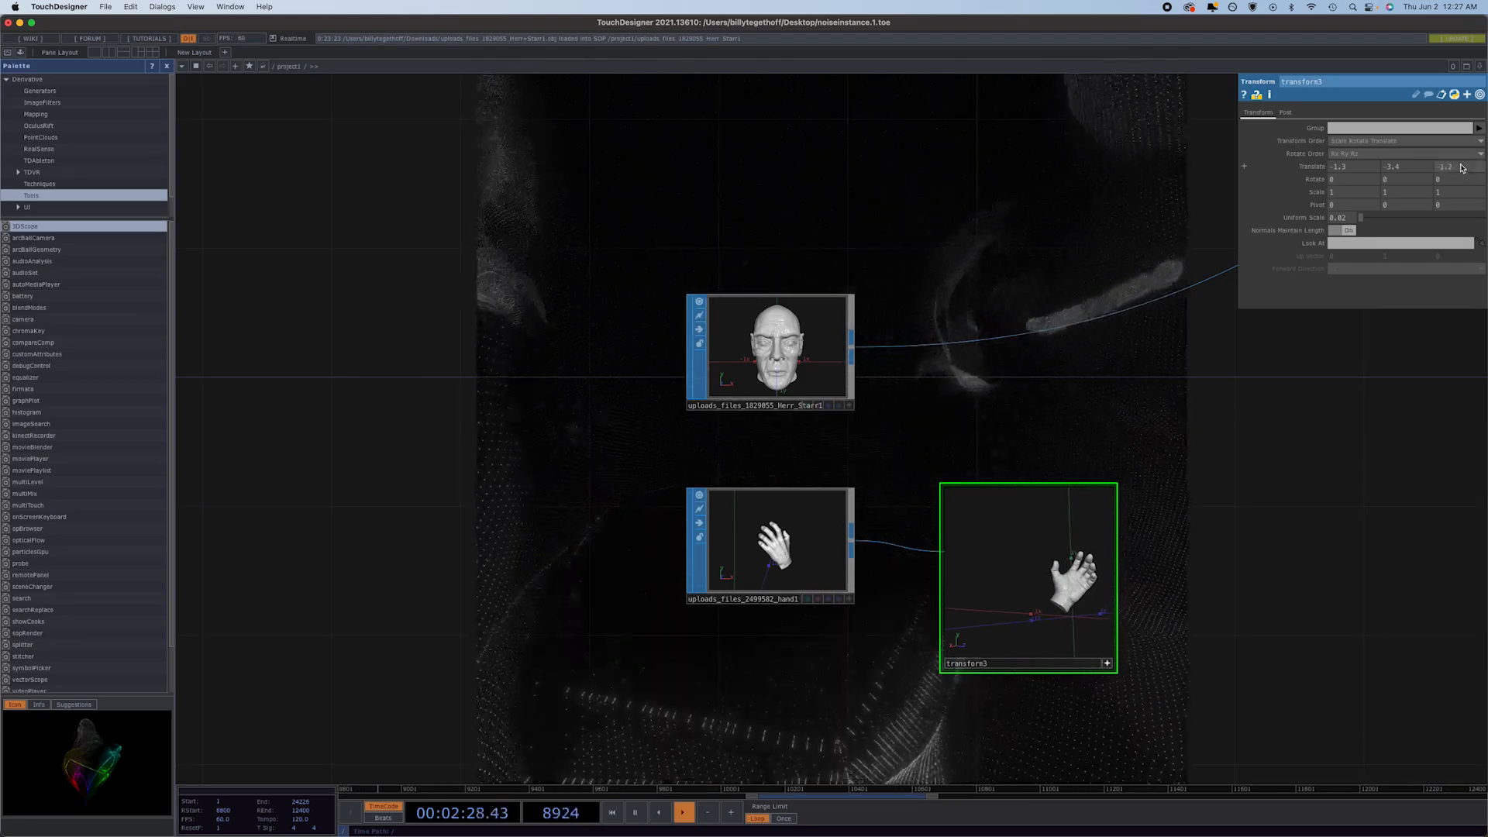
Refine transform3's translation to -1.5 in X and -3.9 in Y, checking the hand against the axes.
mouse_move(1091, 622)
left_mouse_down()
mouse_move(1049, 609)
mouse_move(1066, 618)
left_mouse_up()
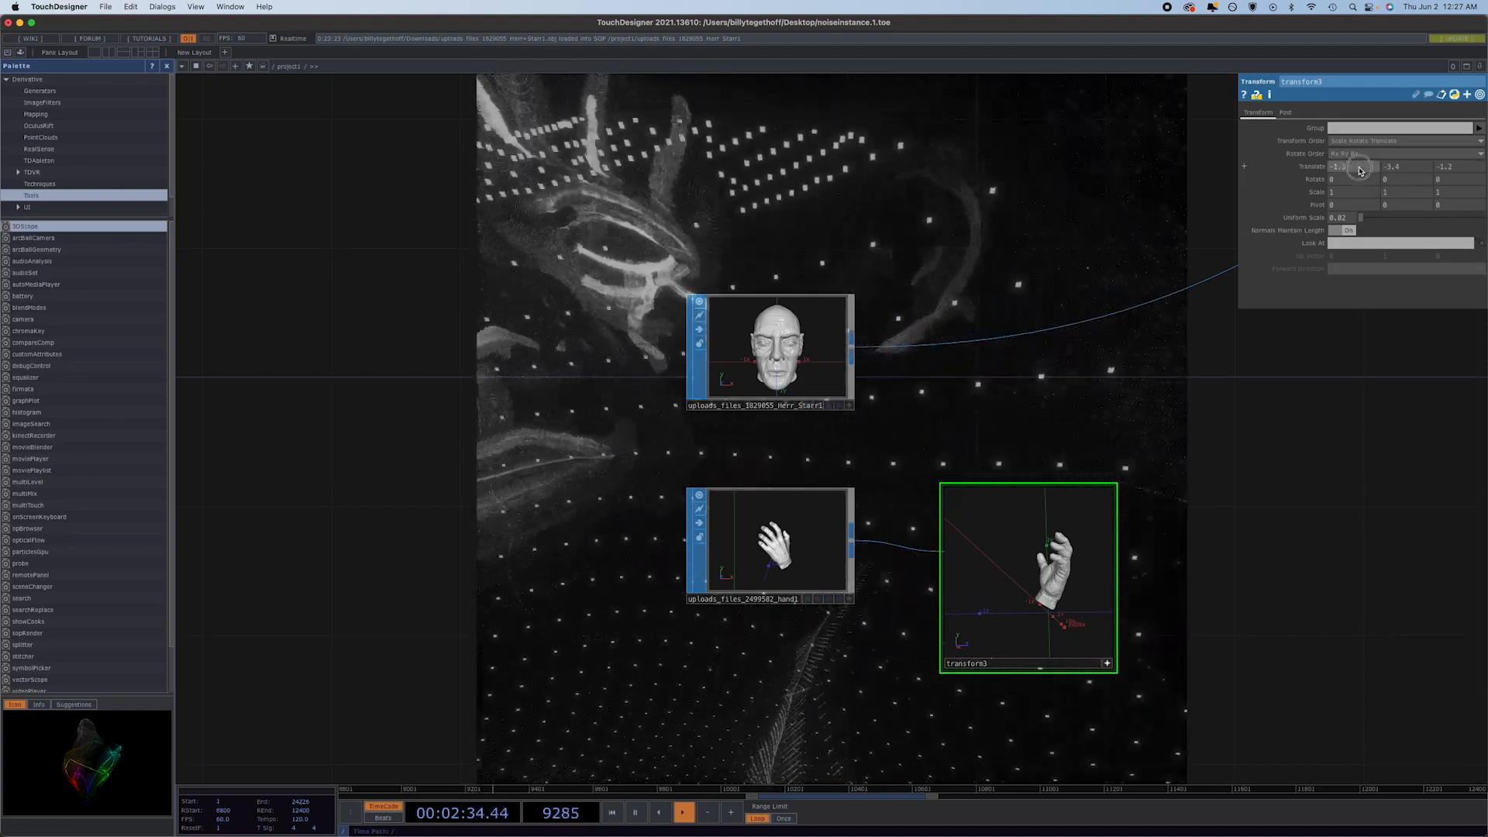
middle_click_drag(1360, 168, 1398, 169)
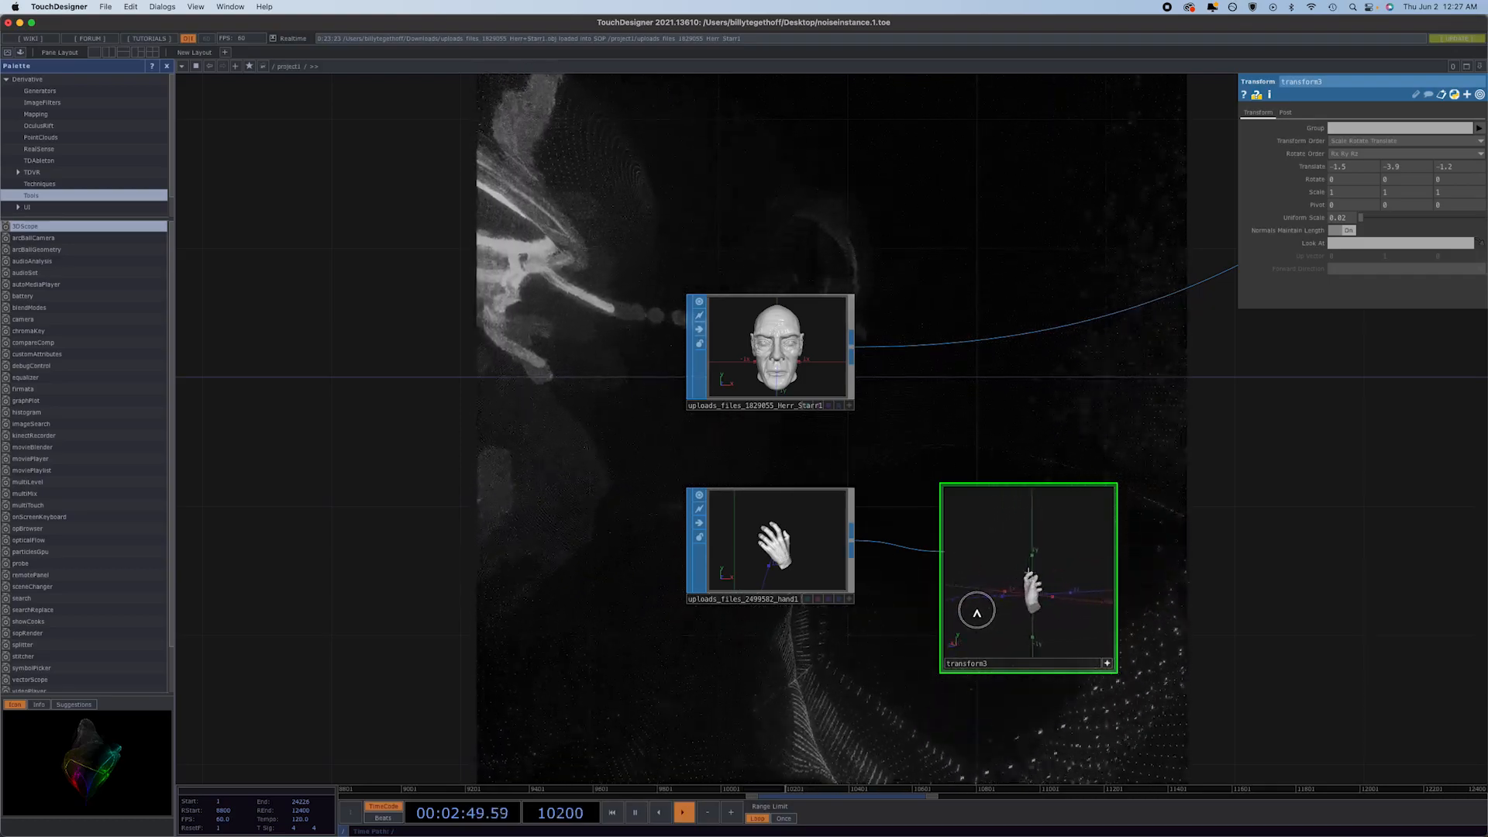
left_click_drag(1077, 626, 1090, 655)
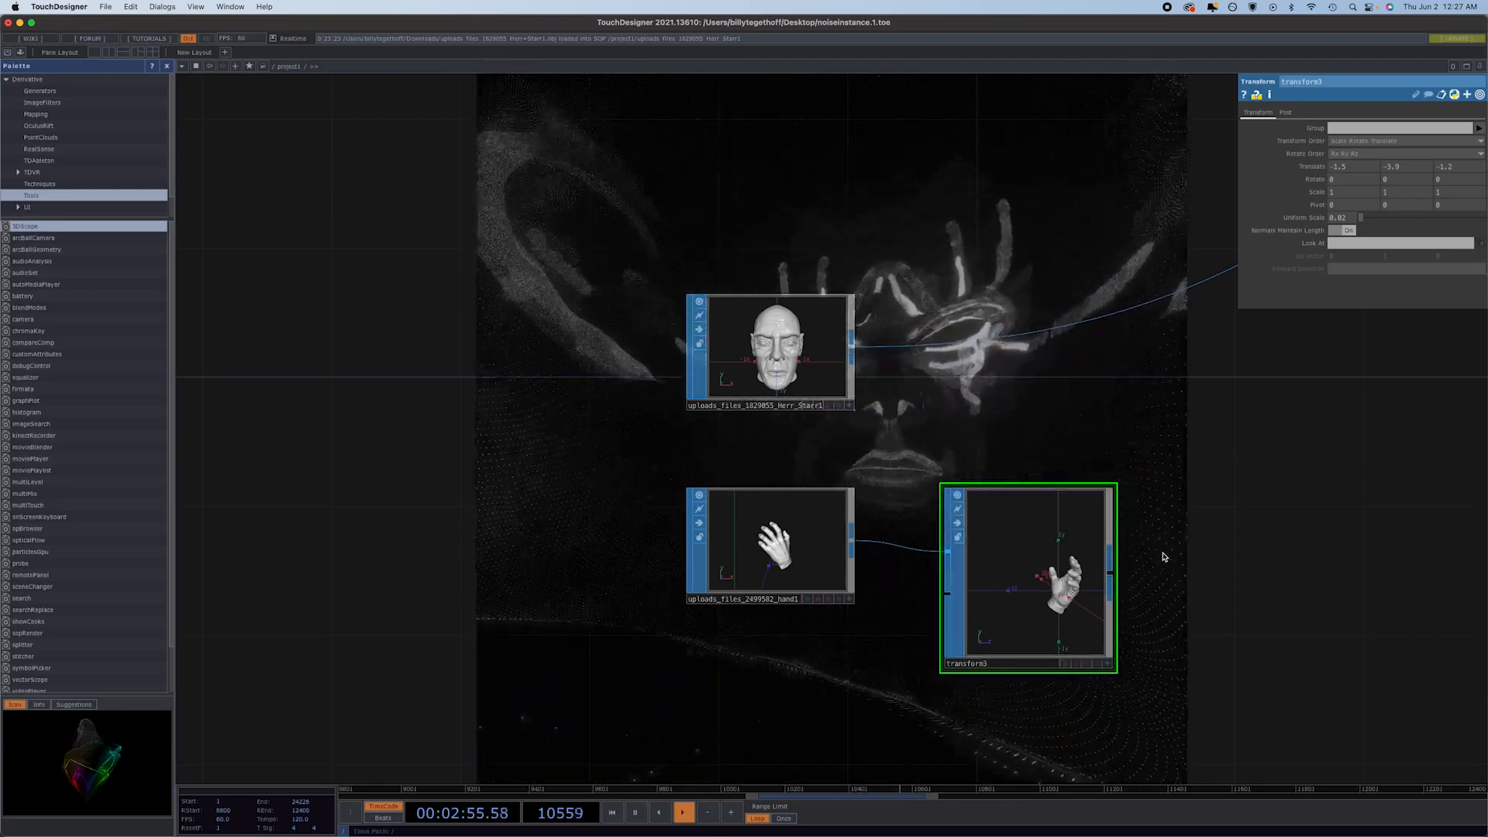
Rewire attribcreate1's input so that transform3's hand replaces the Herr_Starr1 head.
middle_click_drag(1162, 556, 1232, 583)
left_click_drag(1166, 579, 863, 521)
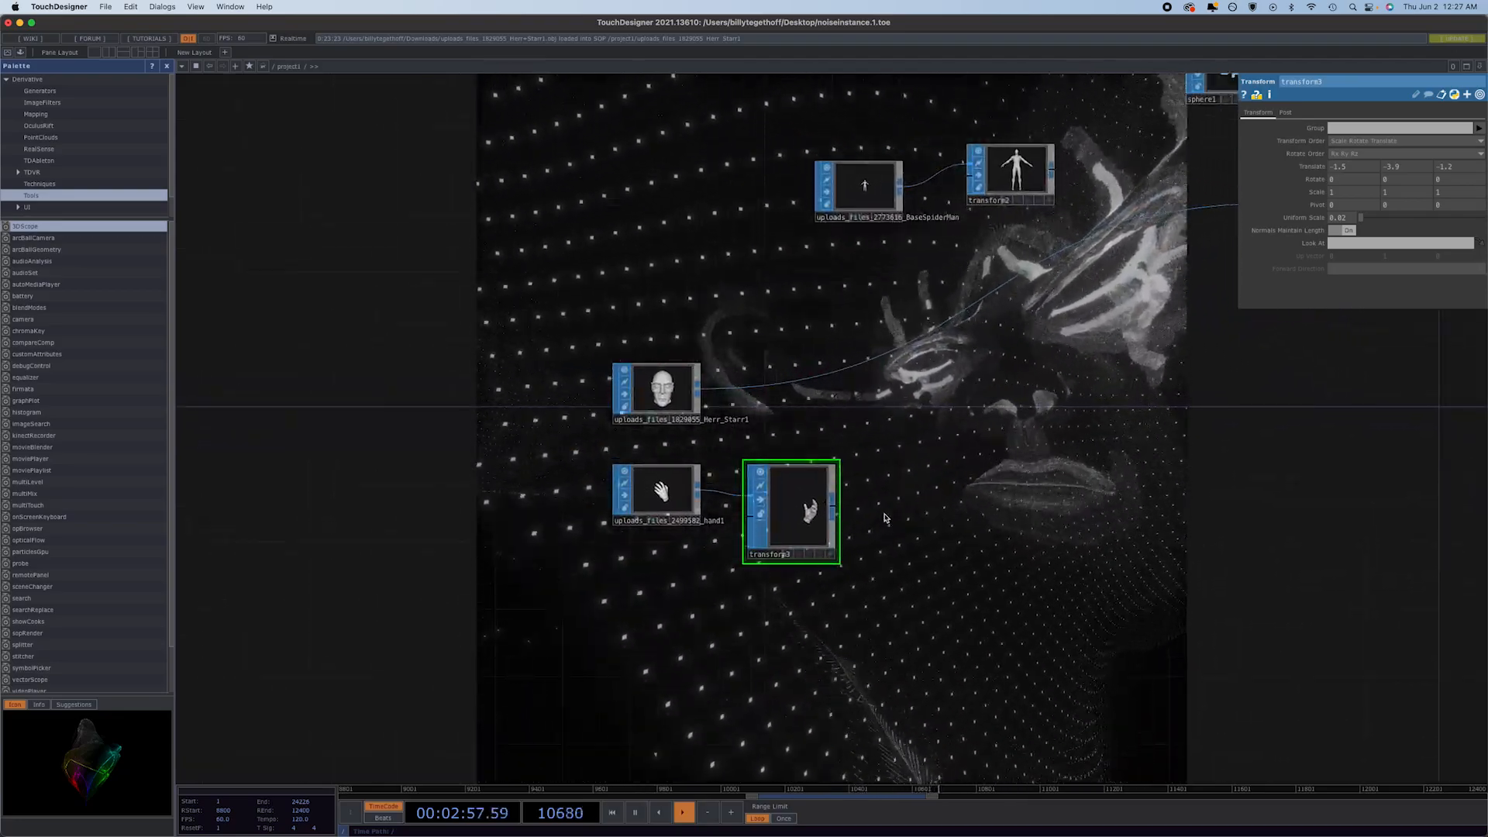
left_click(833, 505)
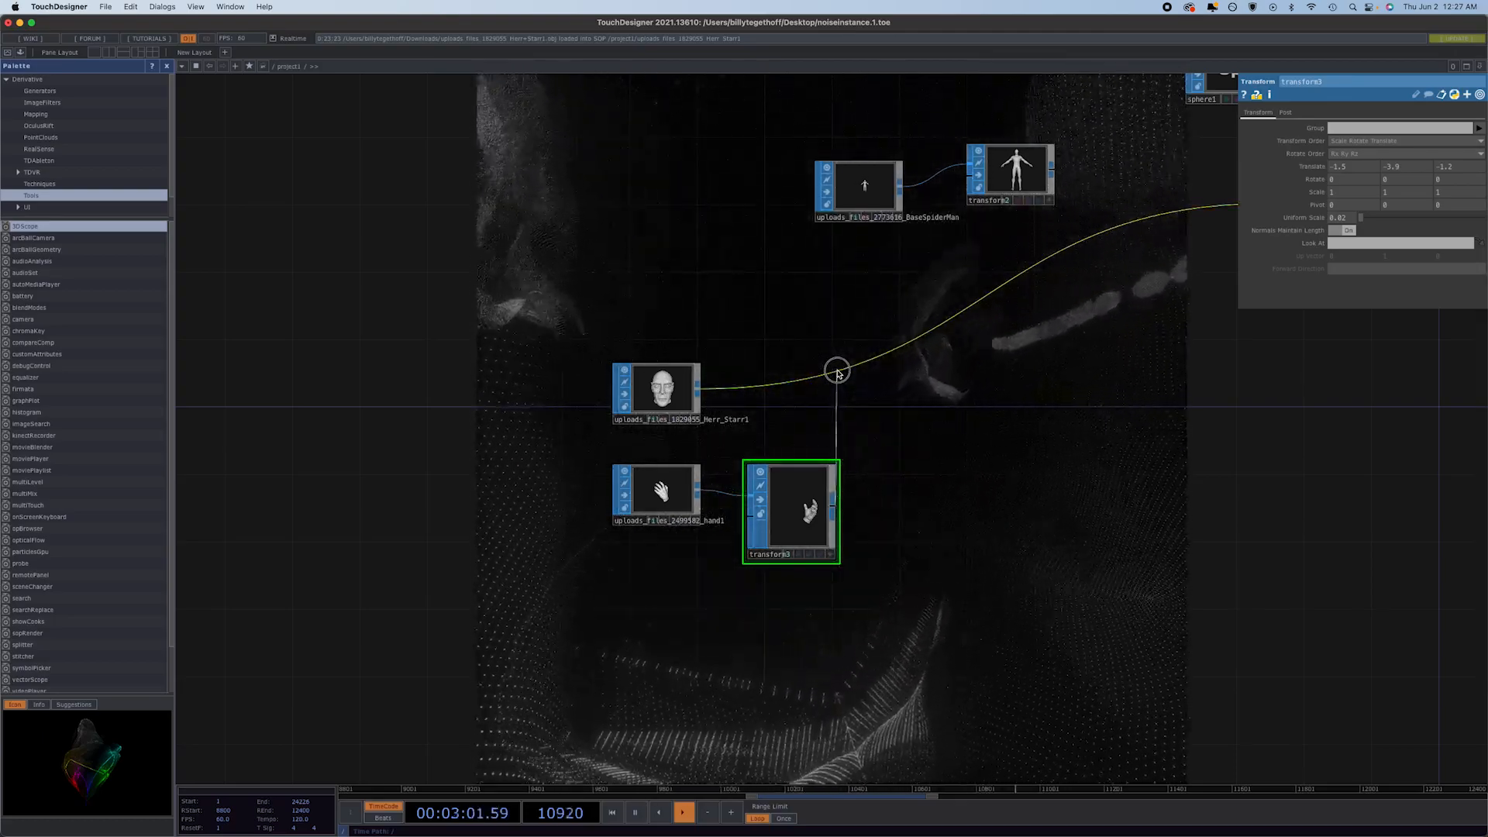
left_click(837, 374)
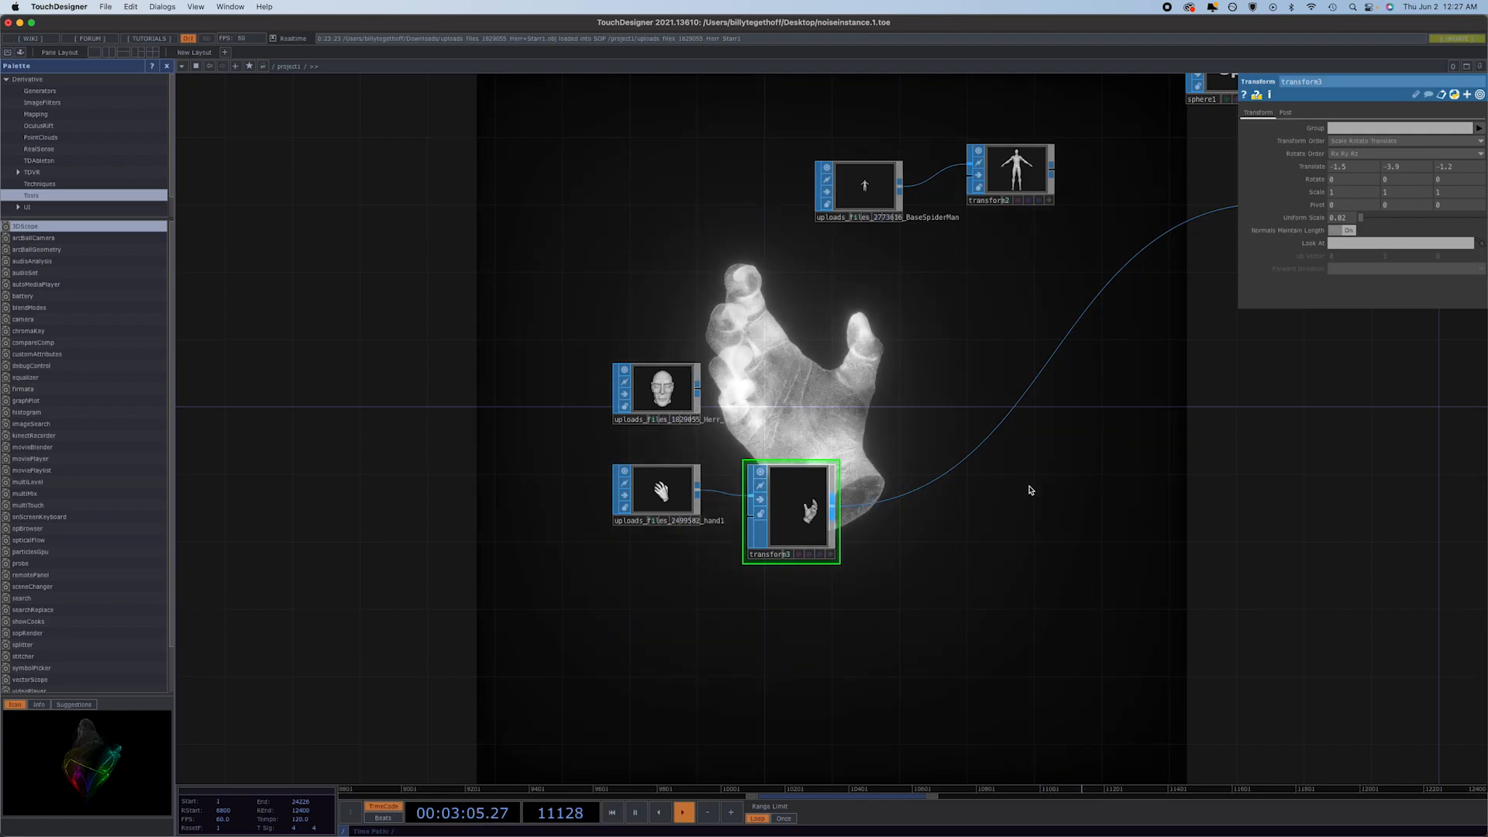
Examine the Post opacity of level1 in the feedback branch and its influence on the hand's particle trails.
scroll(1030, 486, "down", 2)
left_click_drag(1079, 505, 577, 676)
left_click_drag(896, 594, 373, 578)
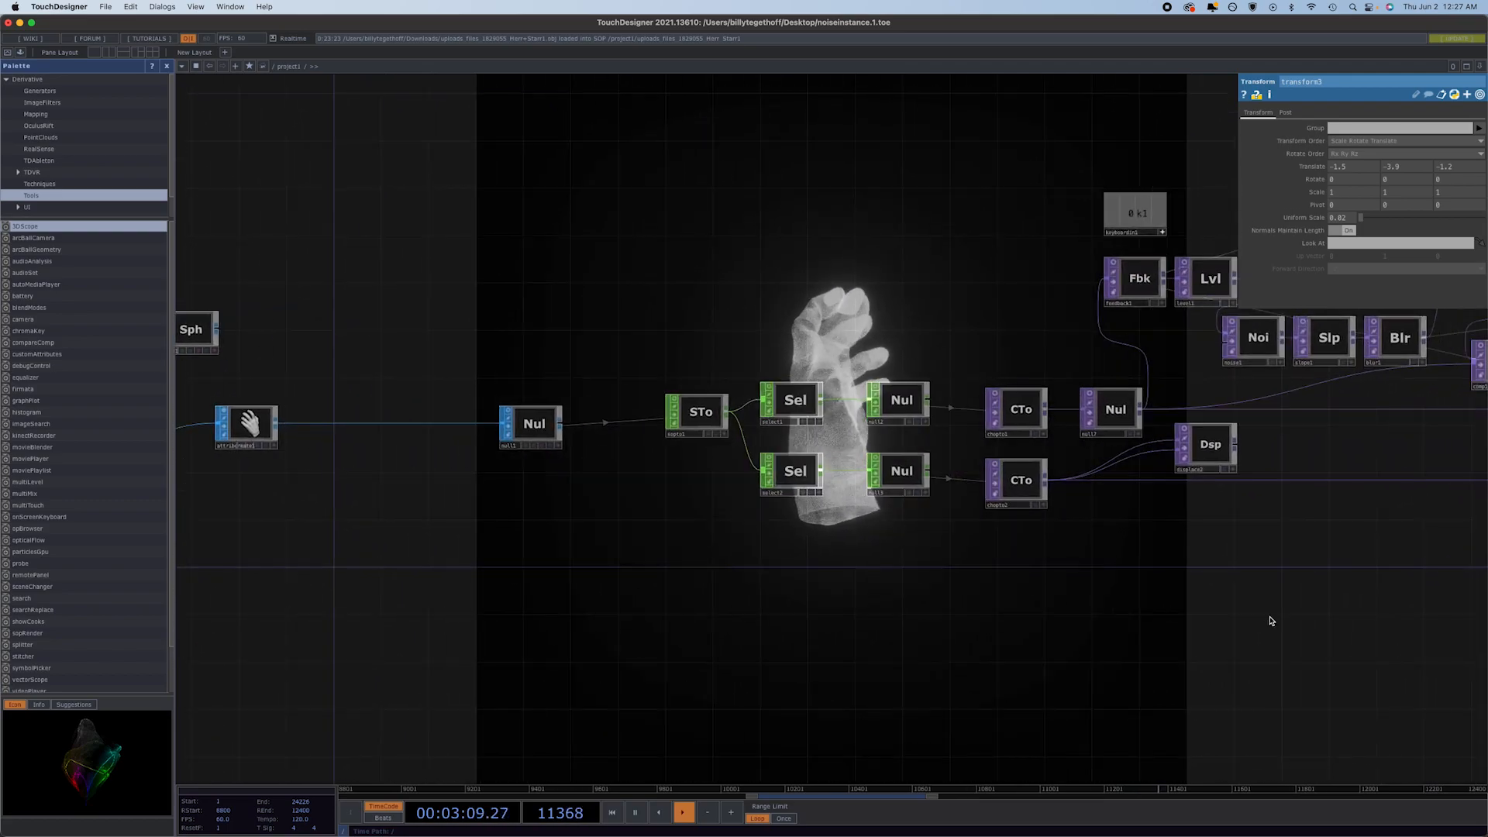
left_click_drag(1104, 620, 651, 640)
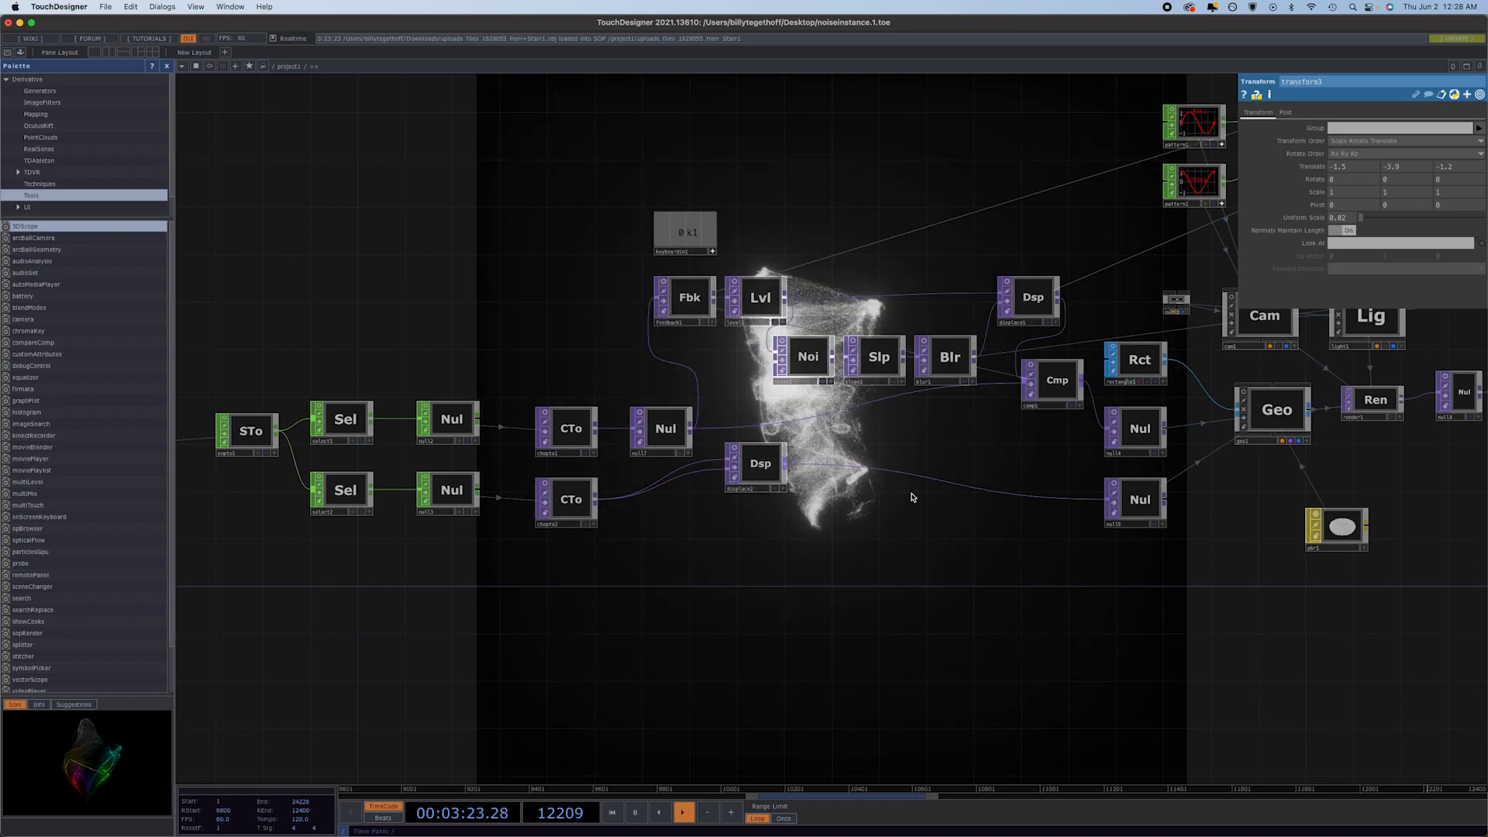
left_click(756, 298)
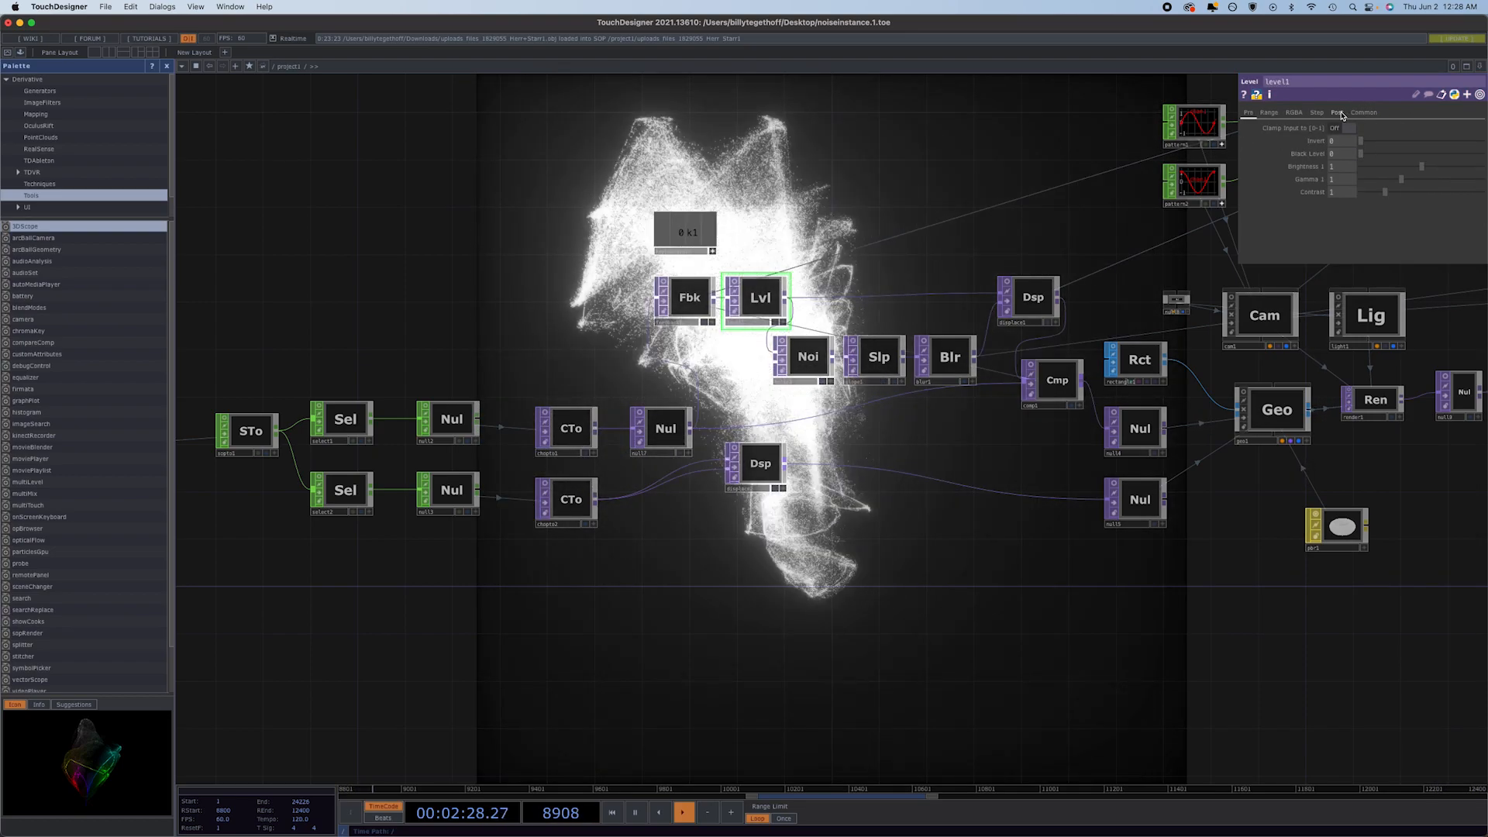
left_click(1337, 113)
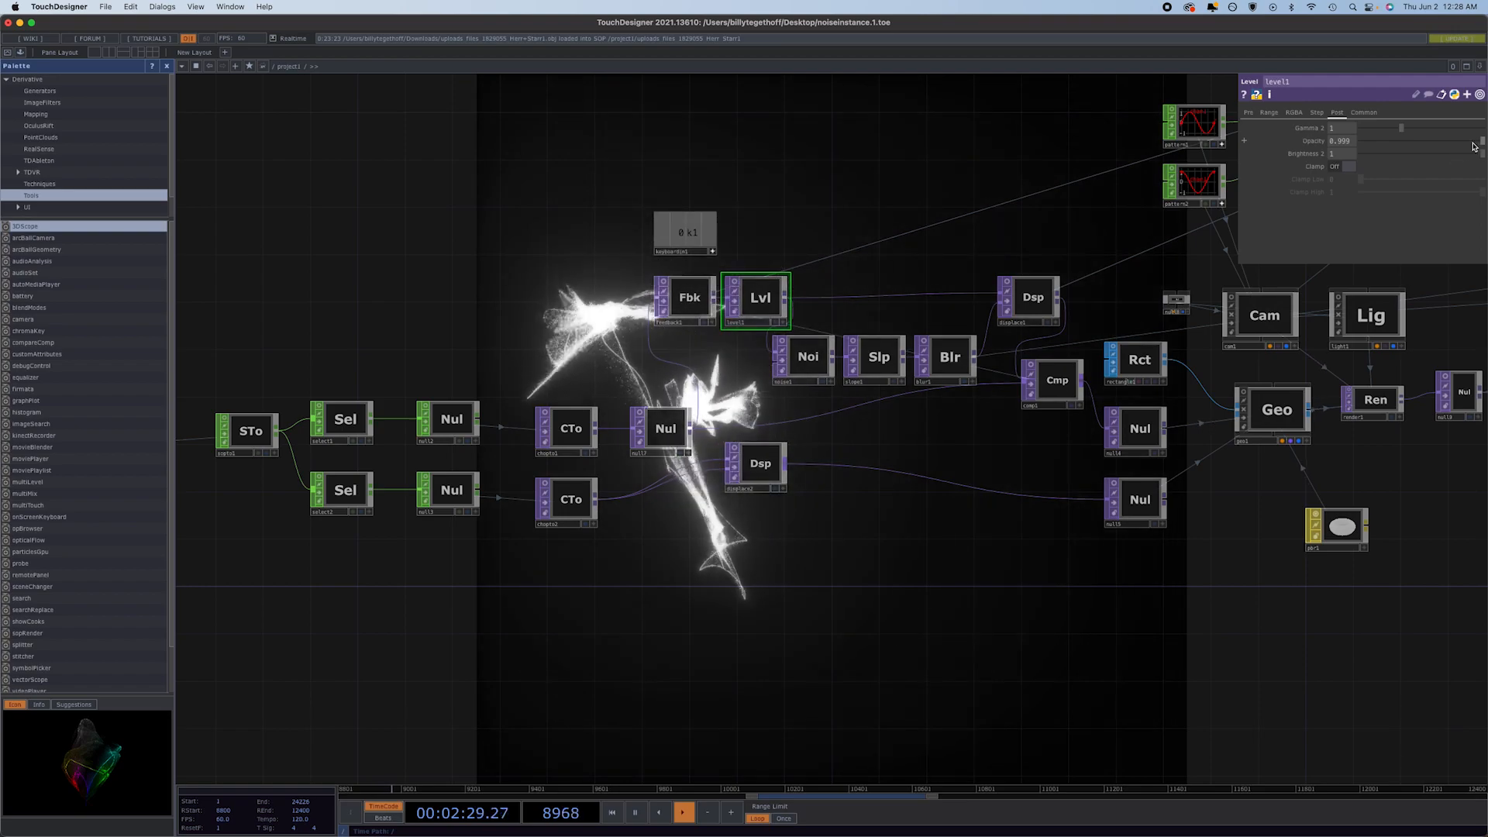
mouse_move(1323, 145)
middle_mouse_down()
mouse_move(1308, 170)
mouse_move(972, 172)
middle_mouse_up()
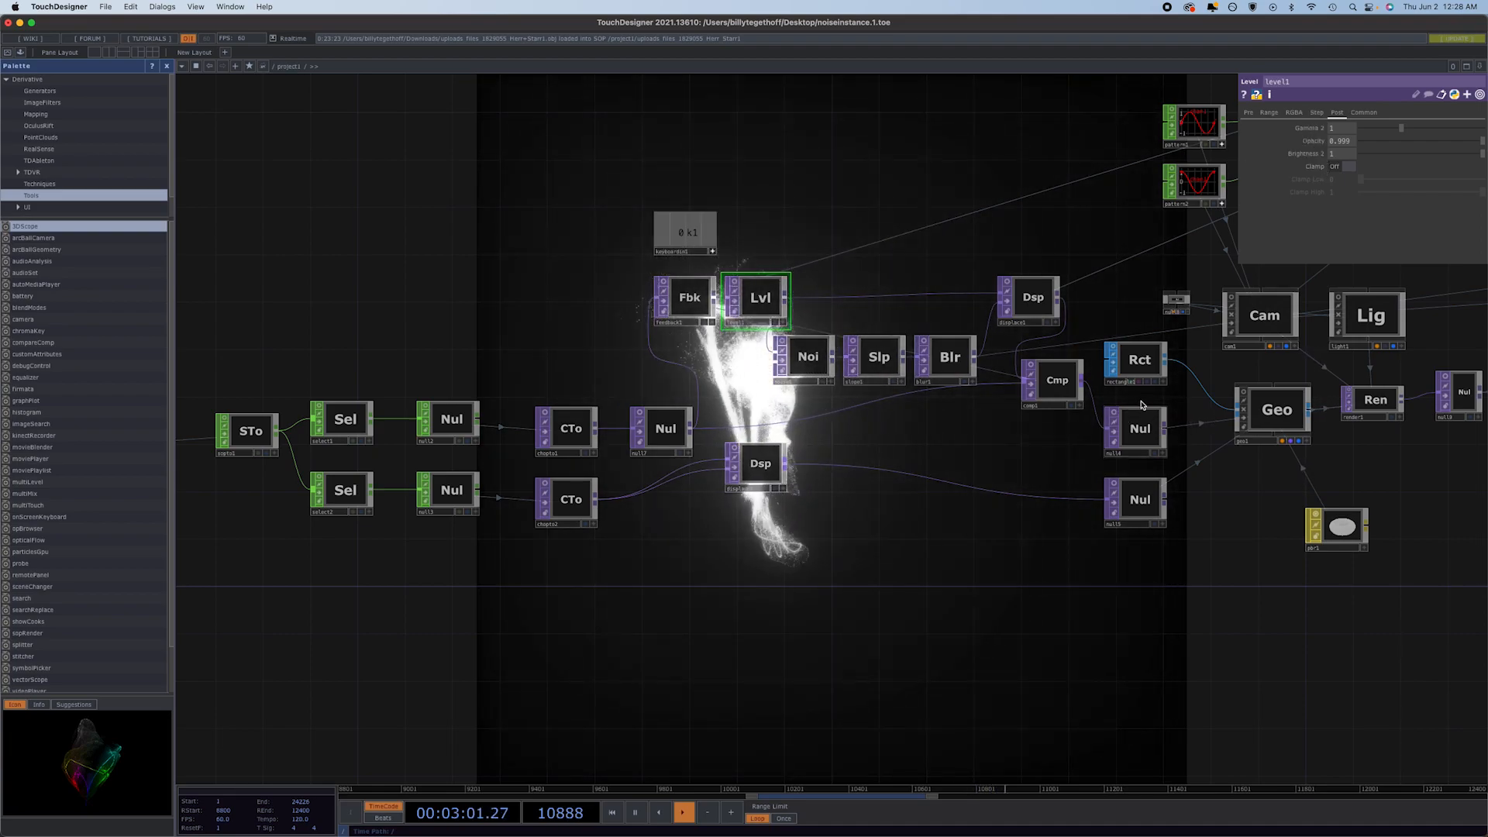
Switch displace1's second displace weight from its audio level expression to a constant value of 0.008.
left_click(1039, 304)
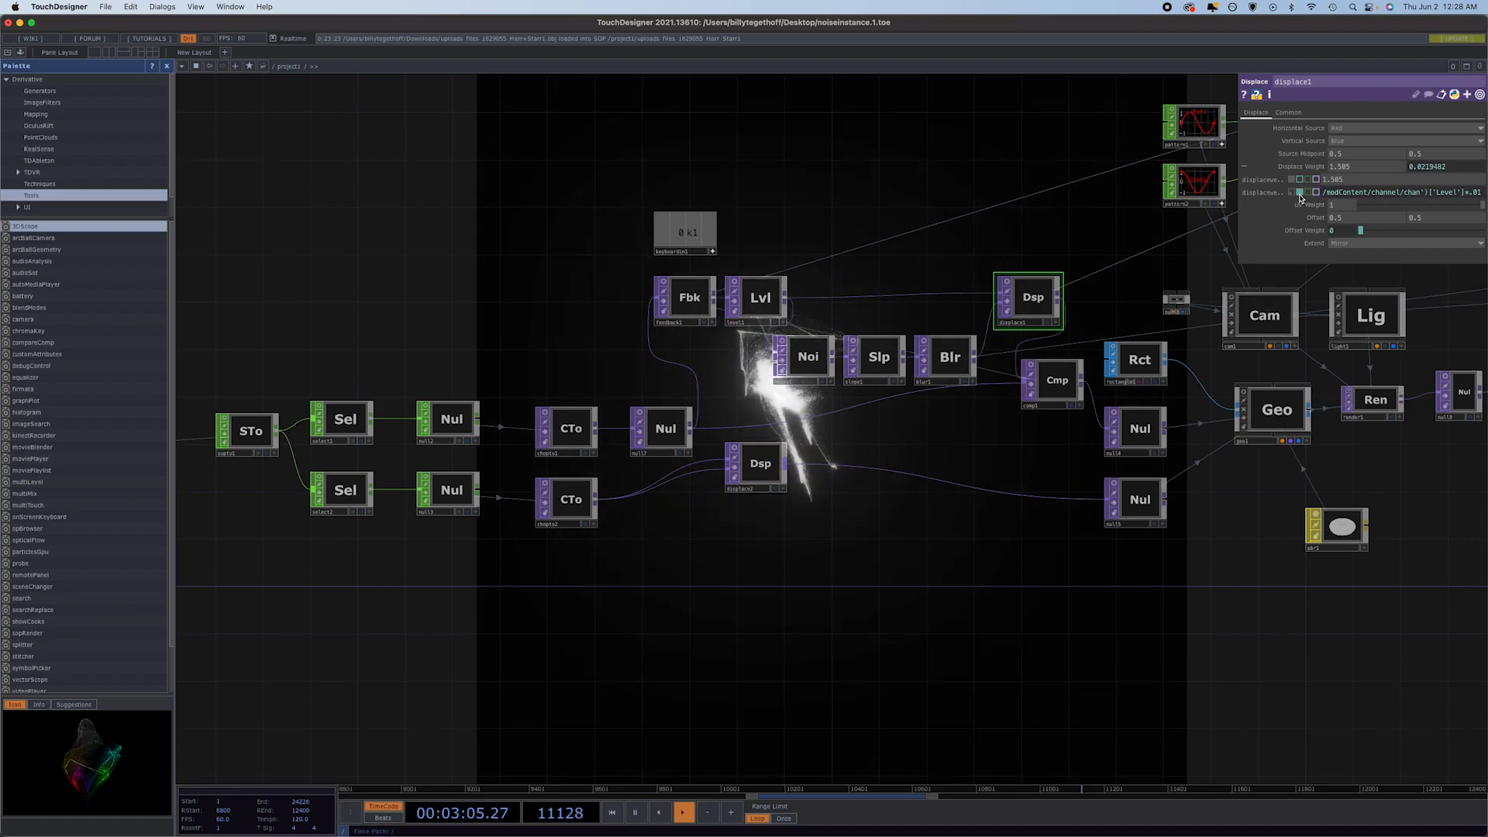
left_click(1295, 193)
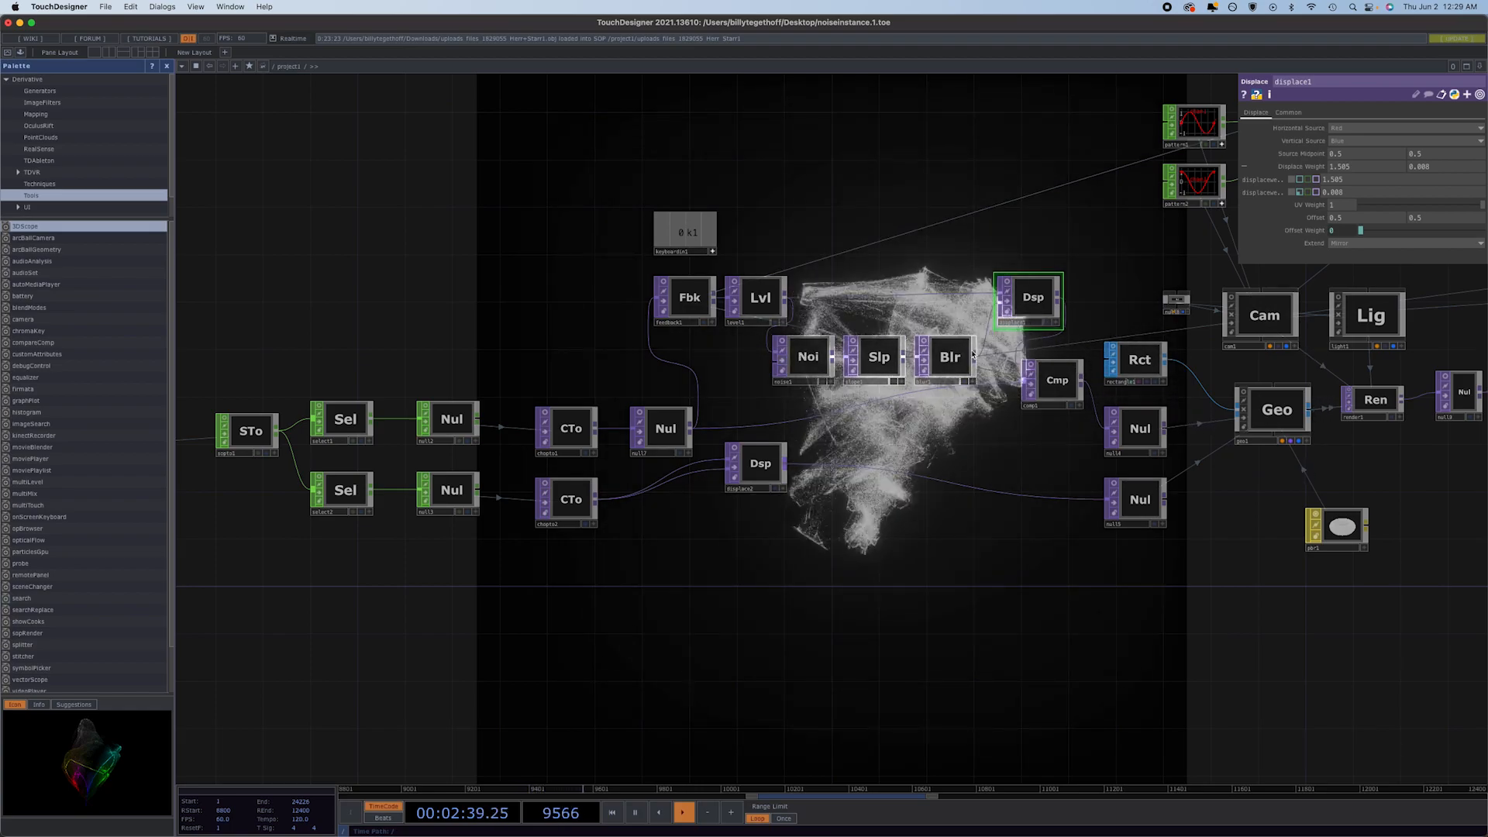
Move blur1 and slope1 away from noise1, and tune noise1 to a harmonics value of 1 and a harmonic spread of 1.95.
left_click_drag(954, 367, 1004, 367)
left_click_drag(879, 362, 937, 361)
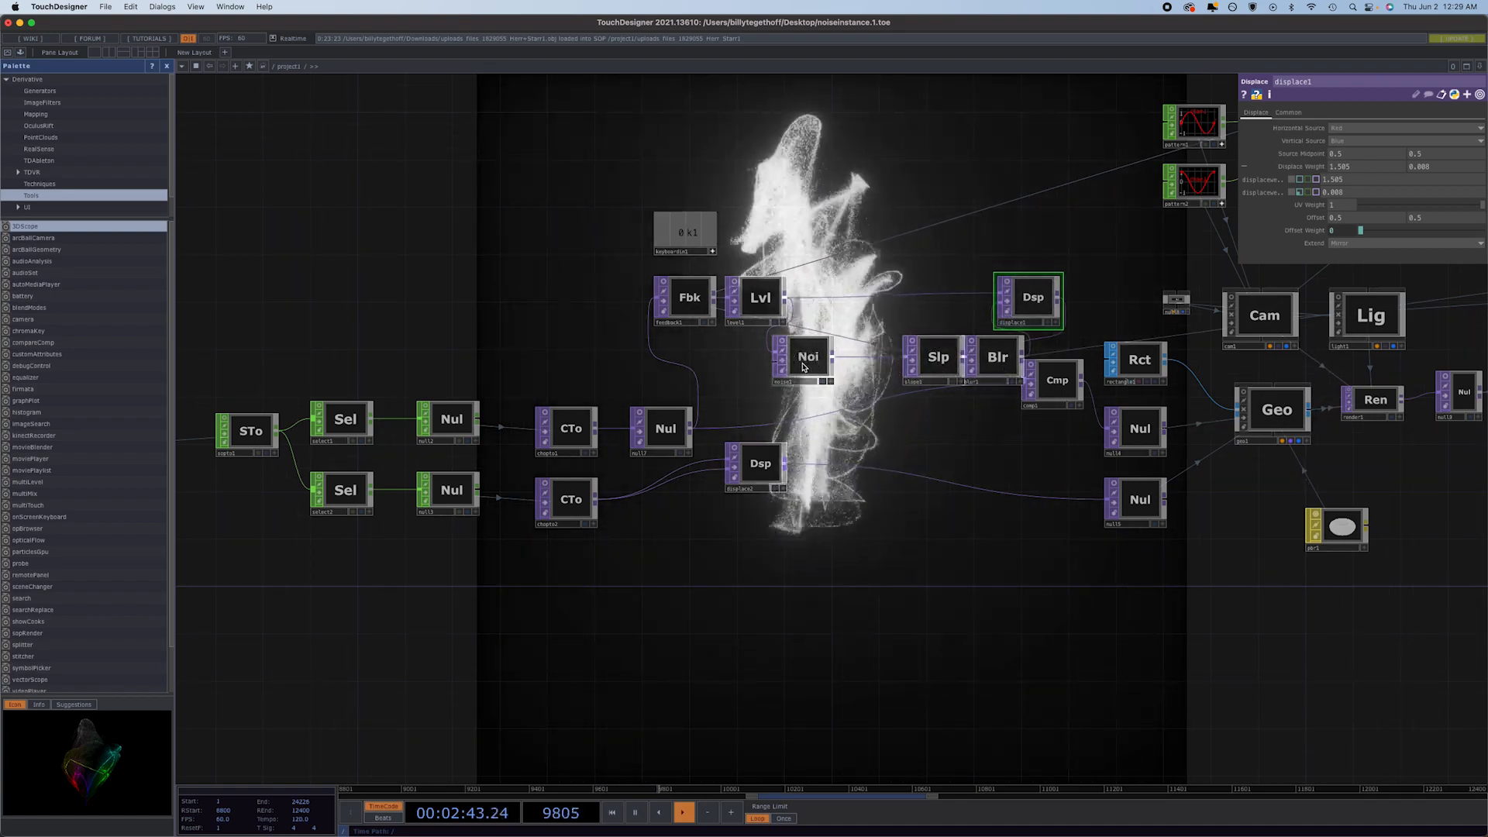
left_click(809, 356)
left_click_drag(1391, 222, 1414, 221)
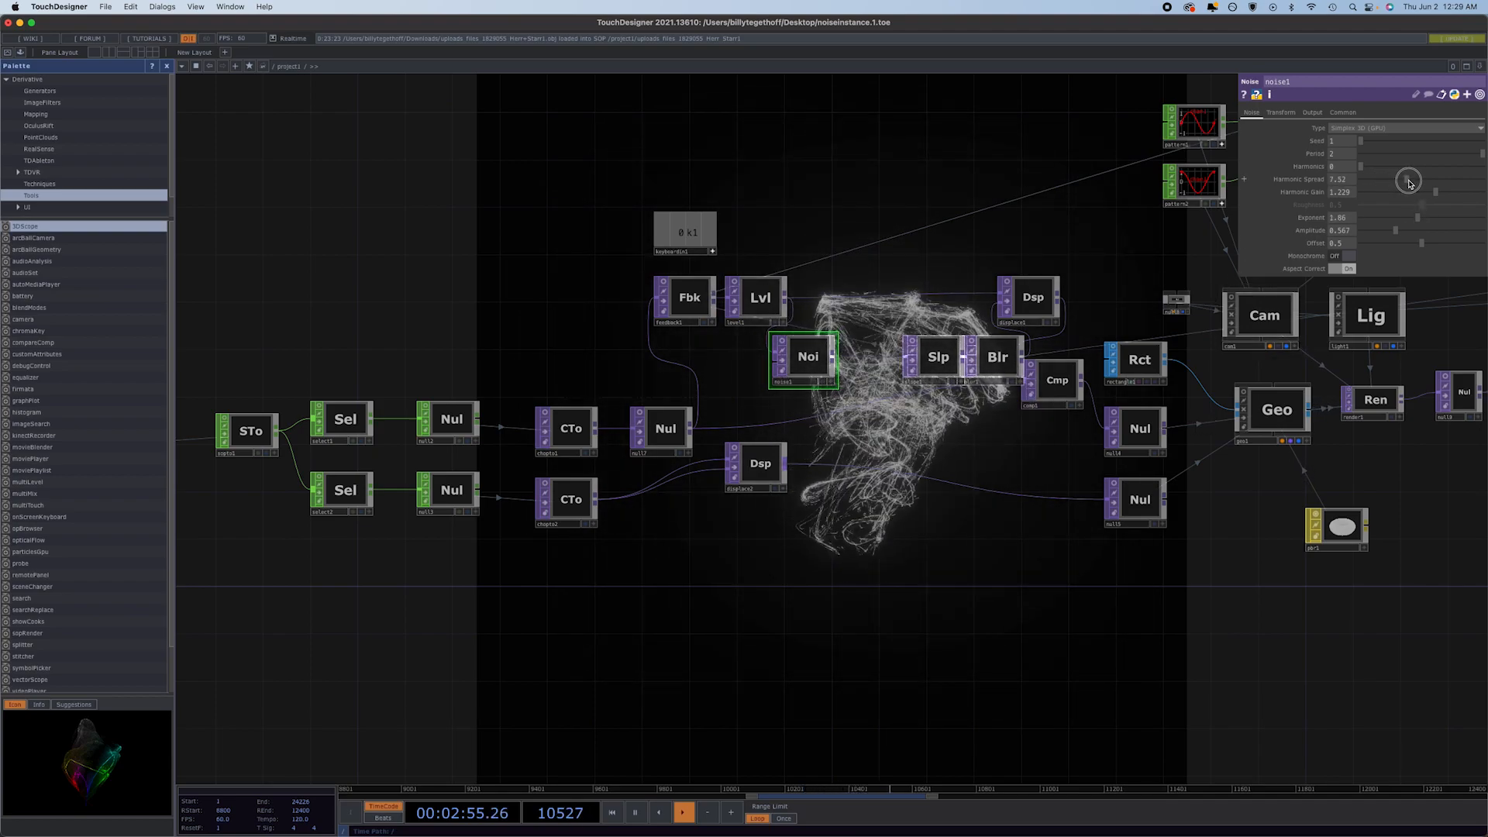
left_click_drag(1409, 183, 1377, 183)
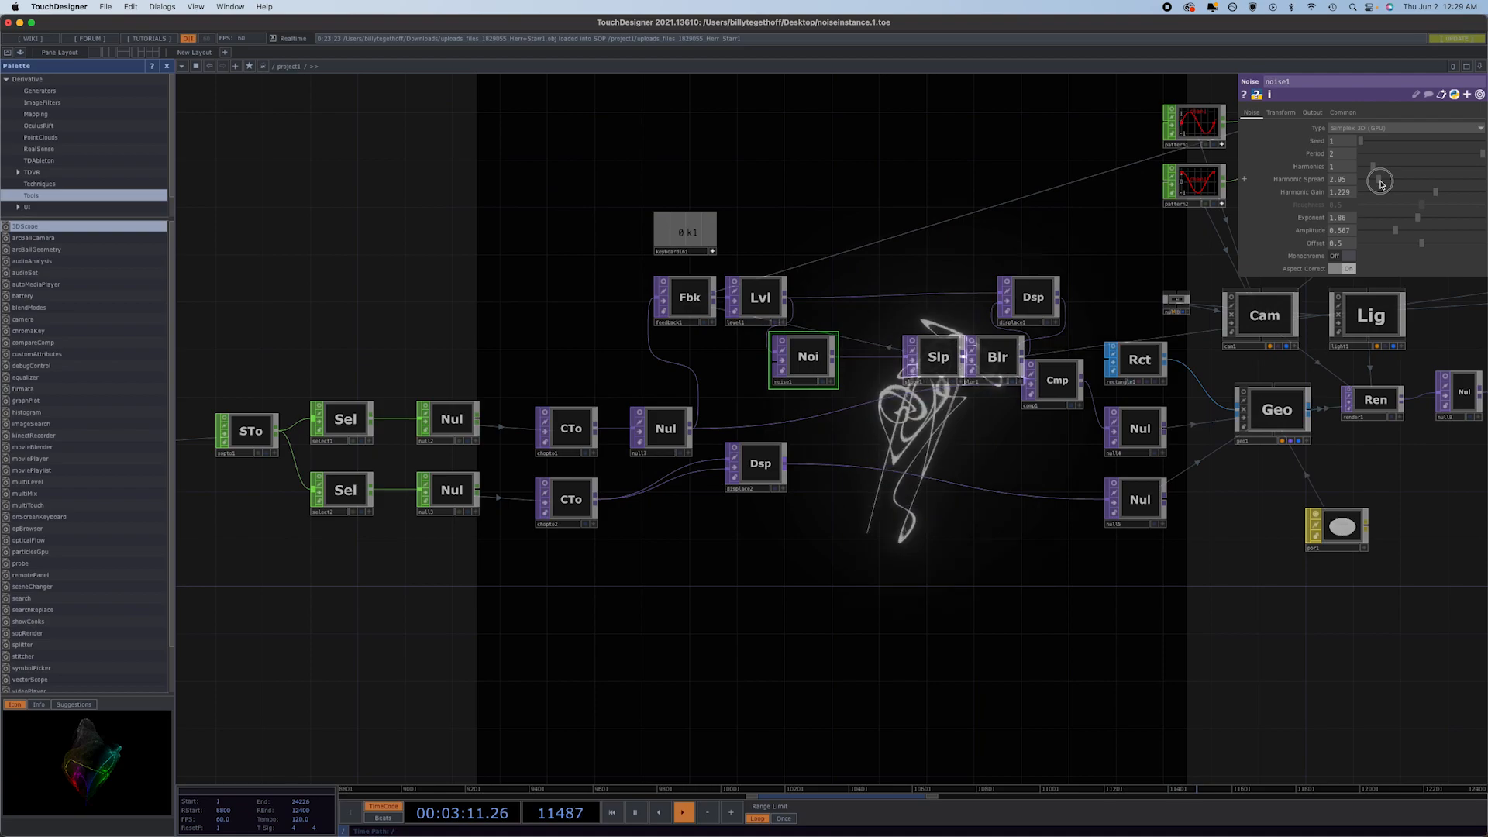
left_click_drag(1380, 184, 1380, 183)
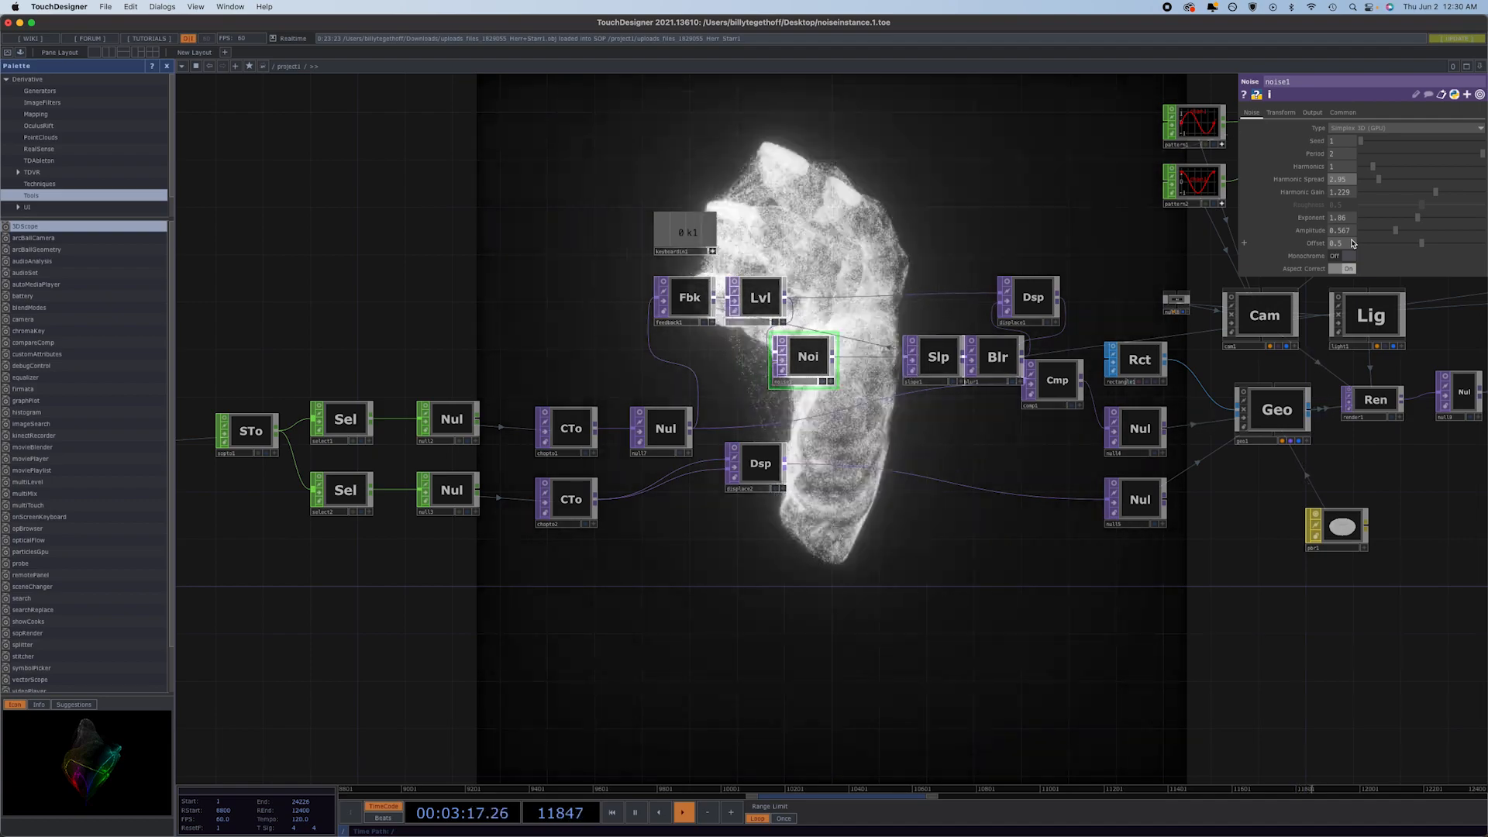
Check cam1's transform expressions and switch light1's X and Z translation to expressions op('lookup1')['chan1'] and op('lookup1')['chan2'].
left_click(1271, 323)
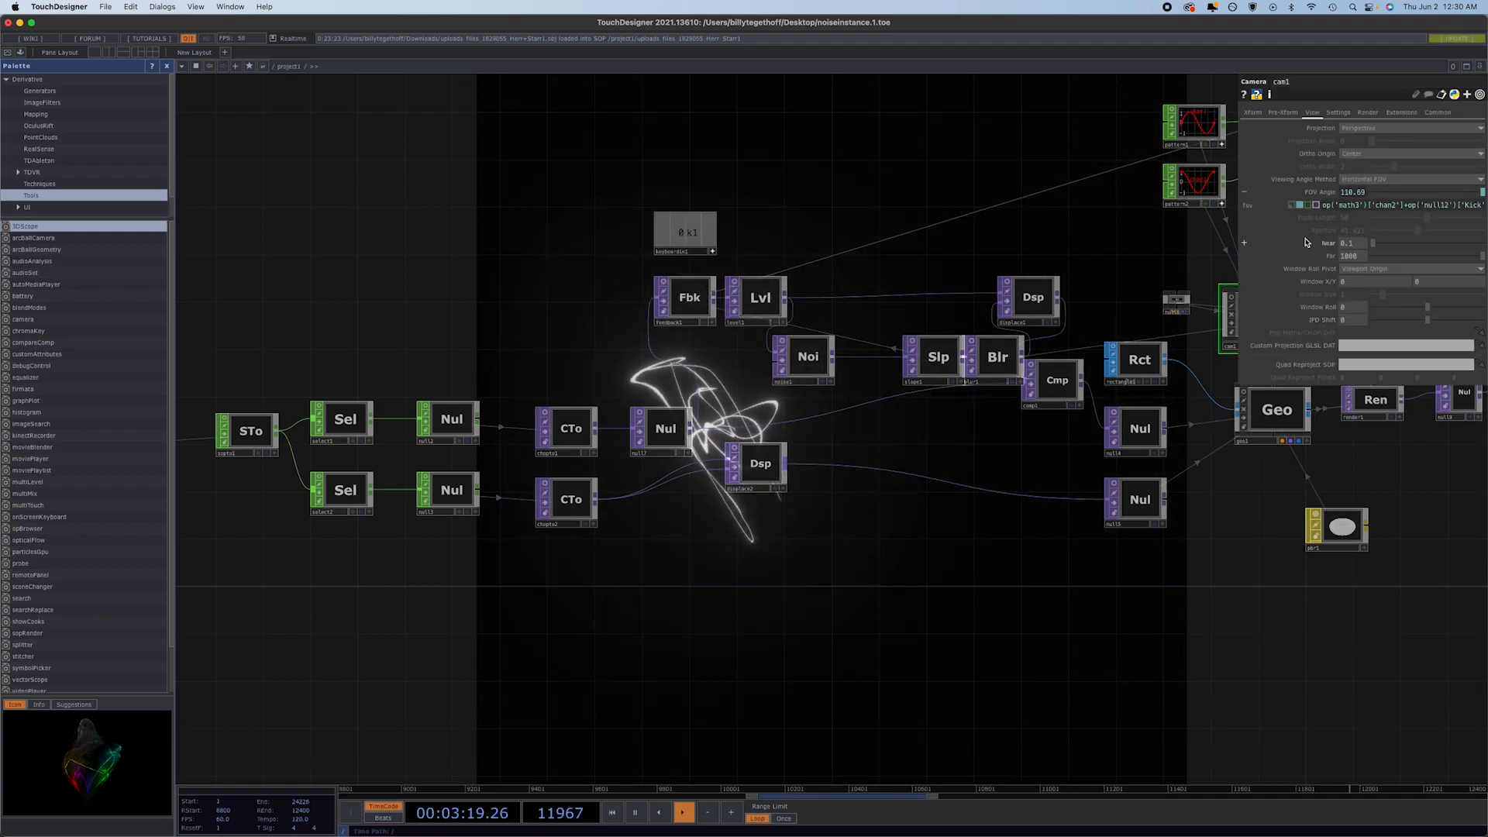
left_click(1255, 113)
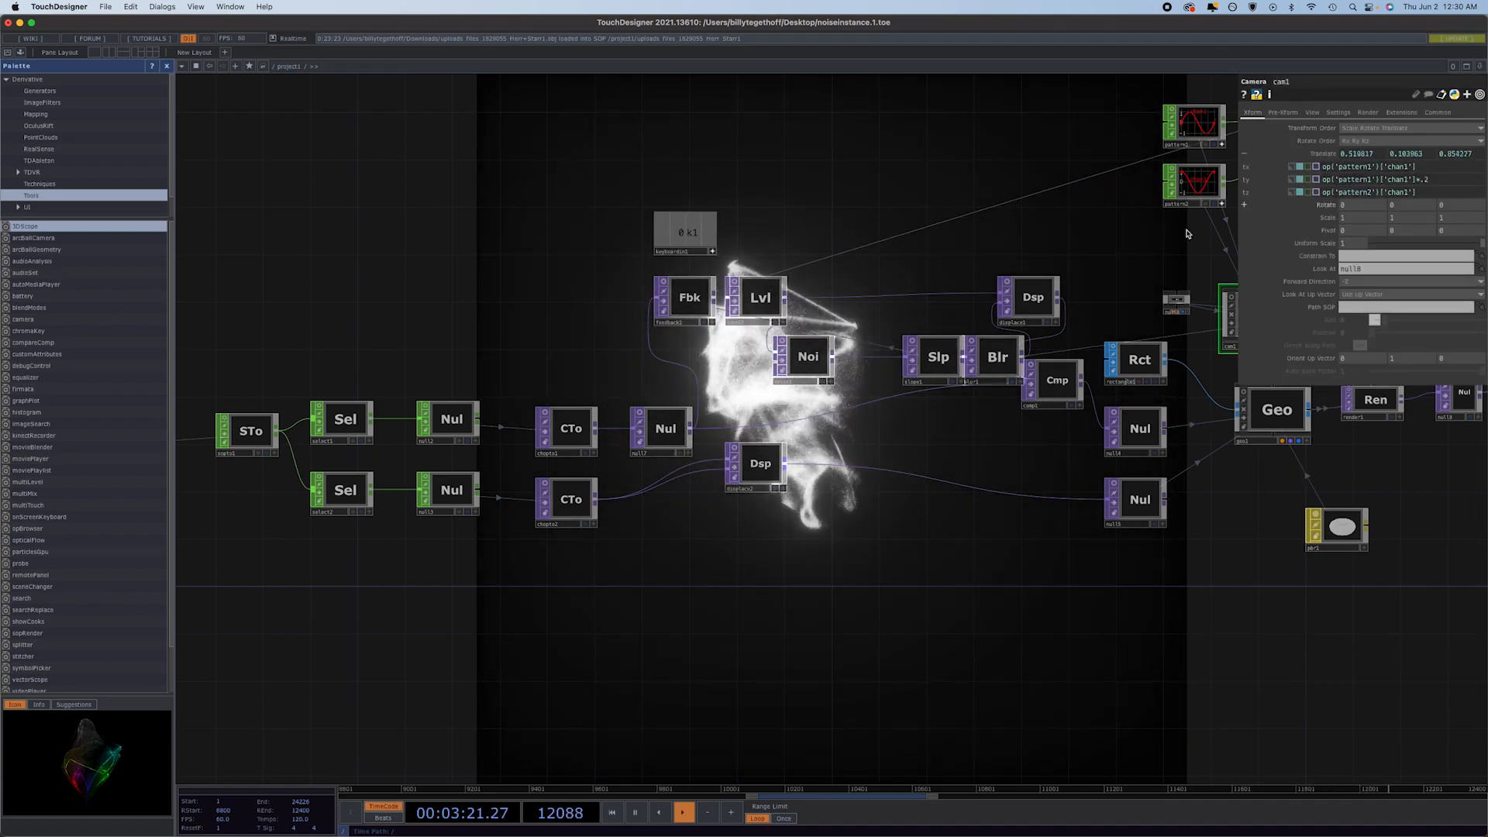
left_click_drag(1127, 320, 802, 332)
left_click(1046, 327)
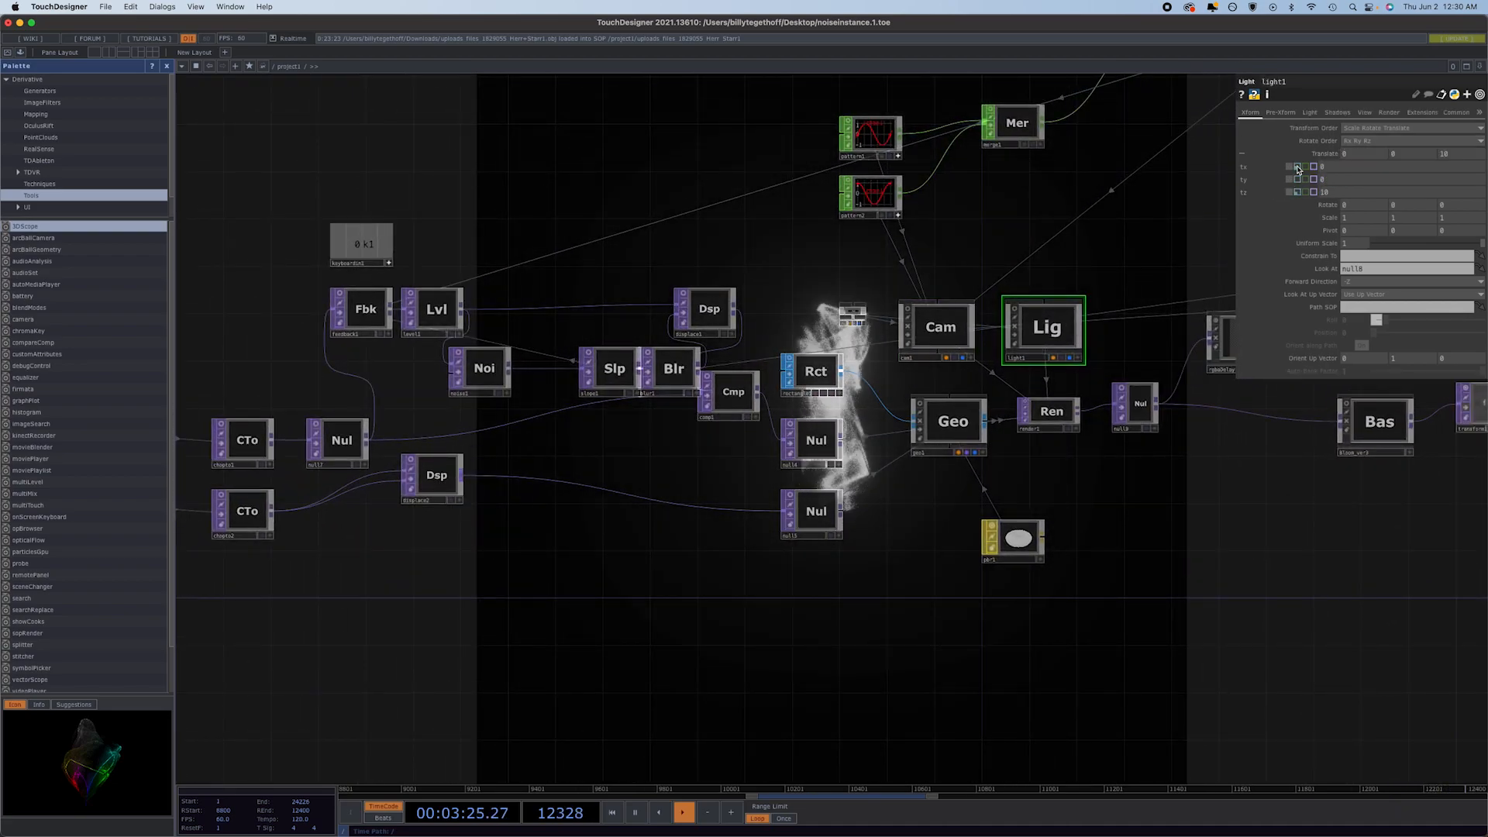
left_click(1297, 193)
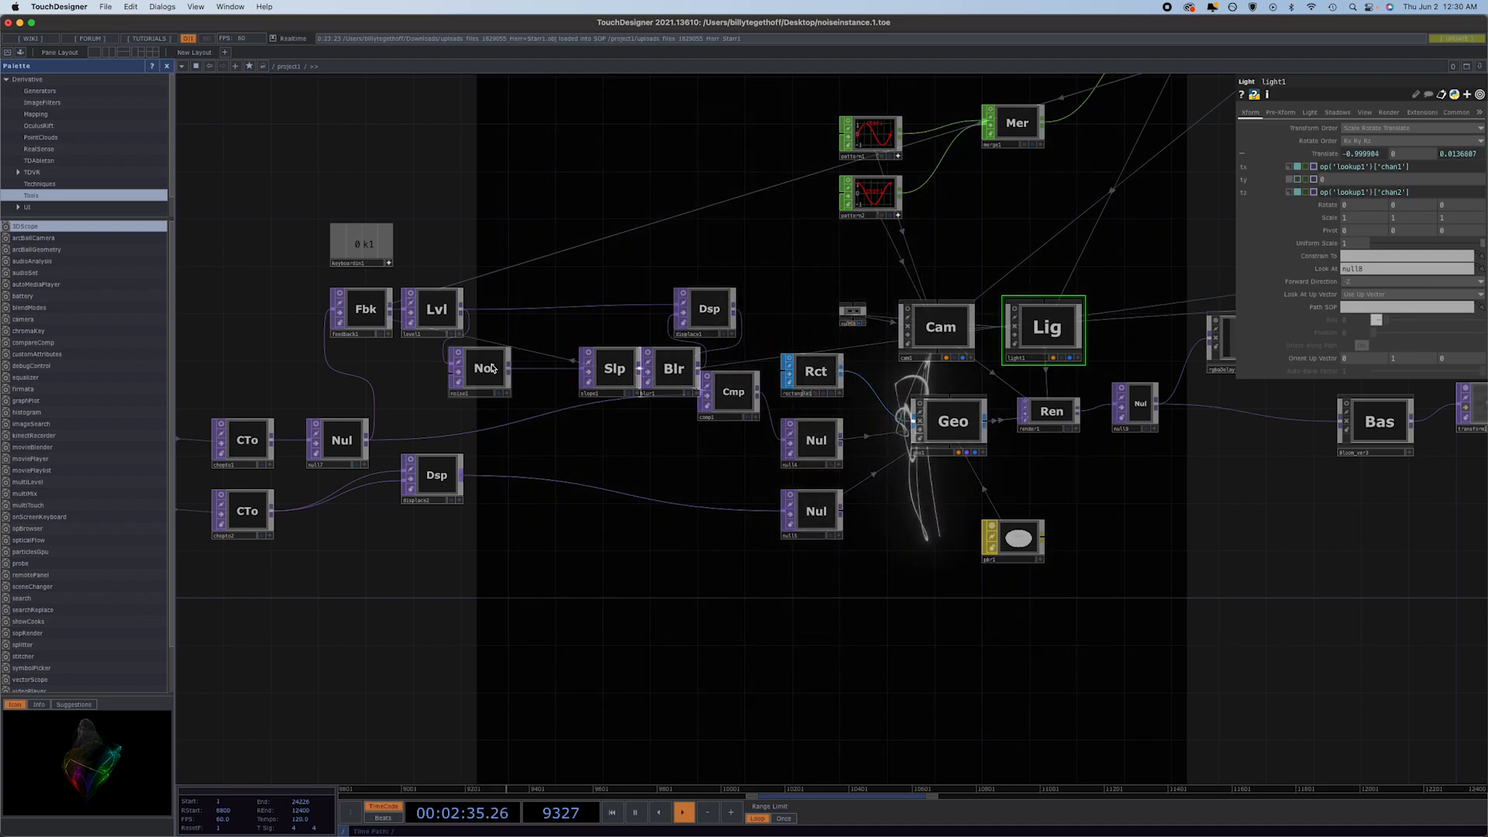
Try raising slope1's strength to 157, restore it to 57, and check blur1's filter settings.
left_click_drag(492, 368, 480, 368)
left_click(616, 365)
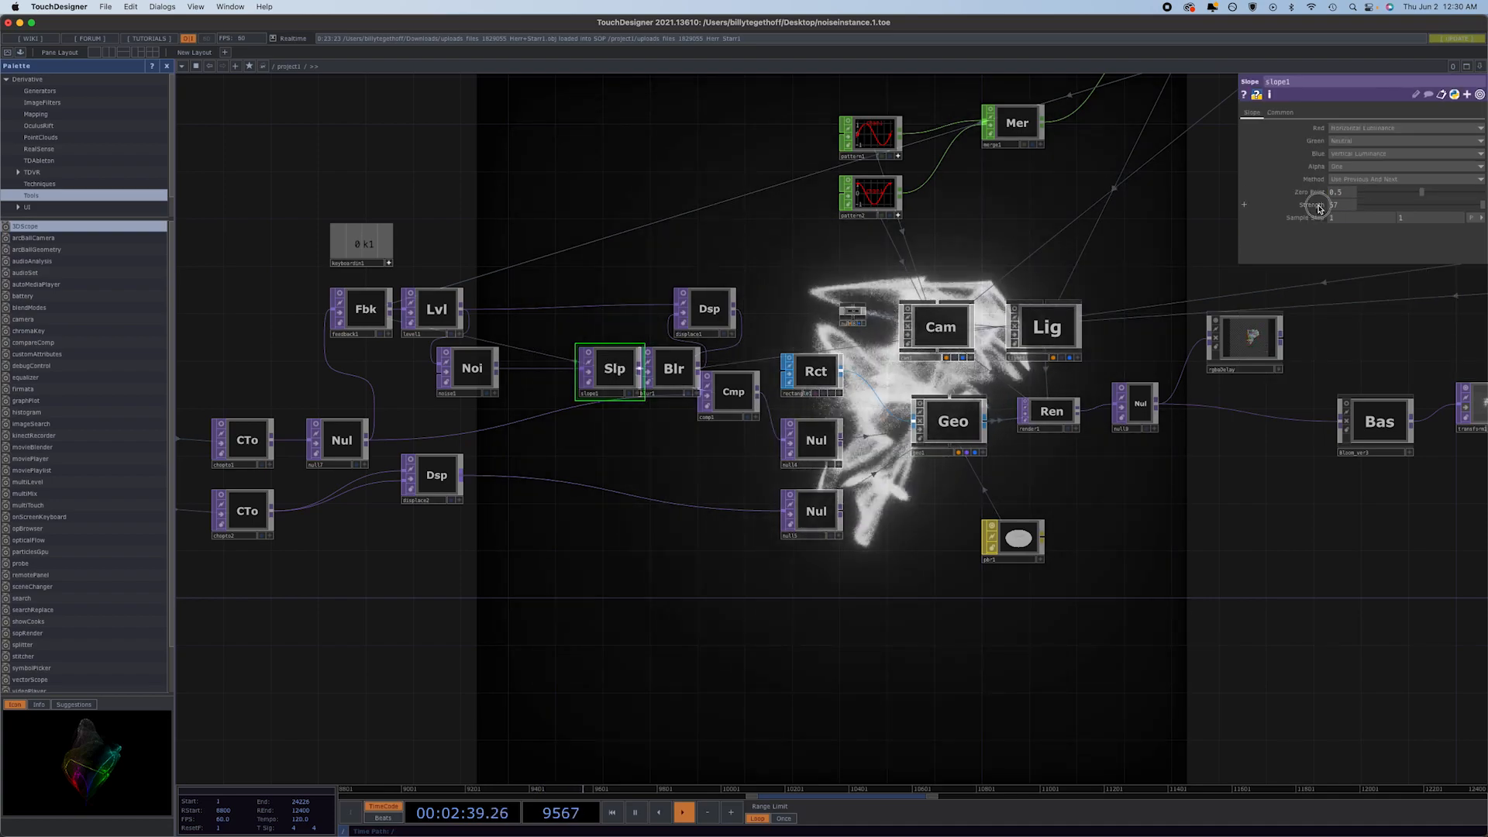
middle_click_drag(1320, 209, 1482, 253)
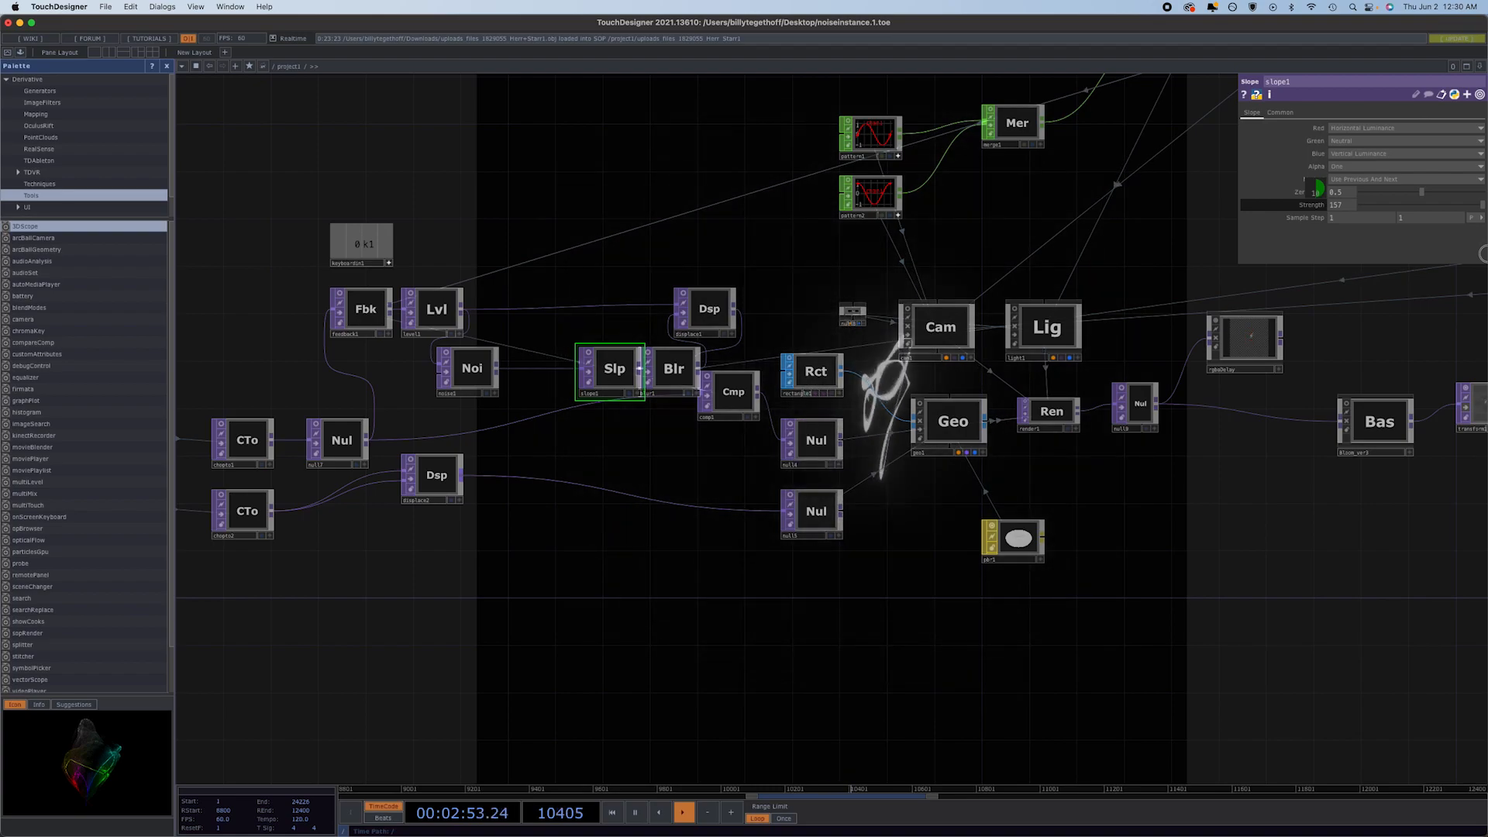
left_click_drag(1476, 254, 1318, 182)
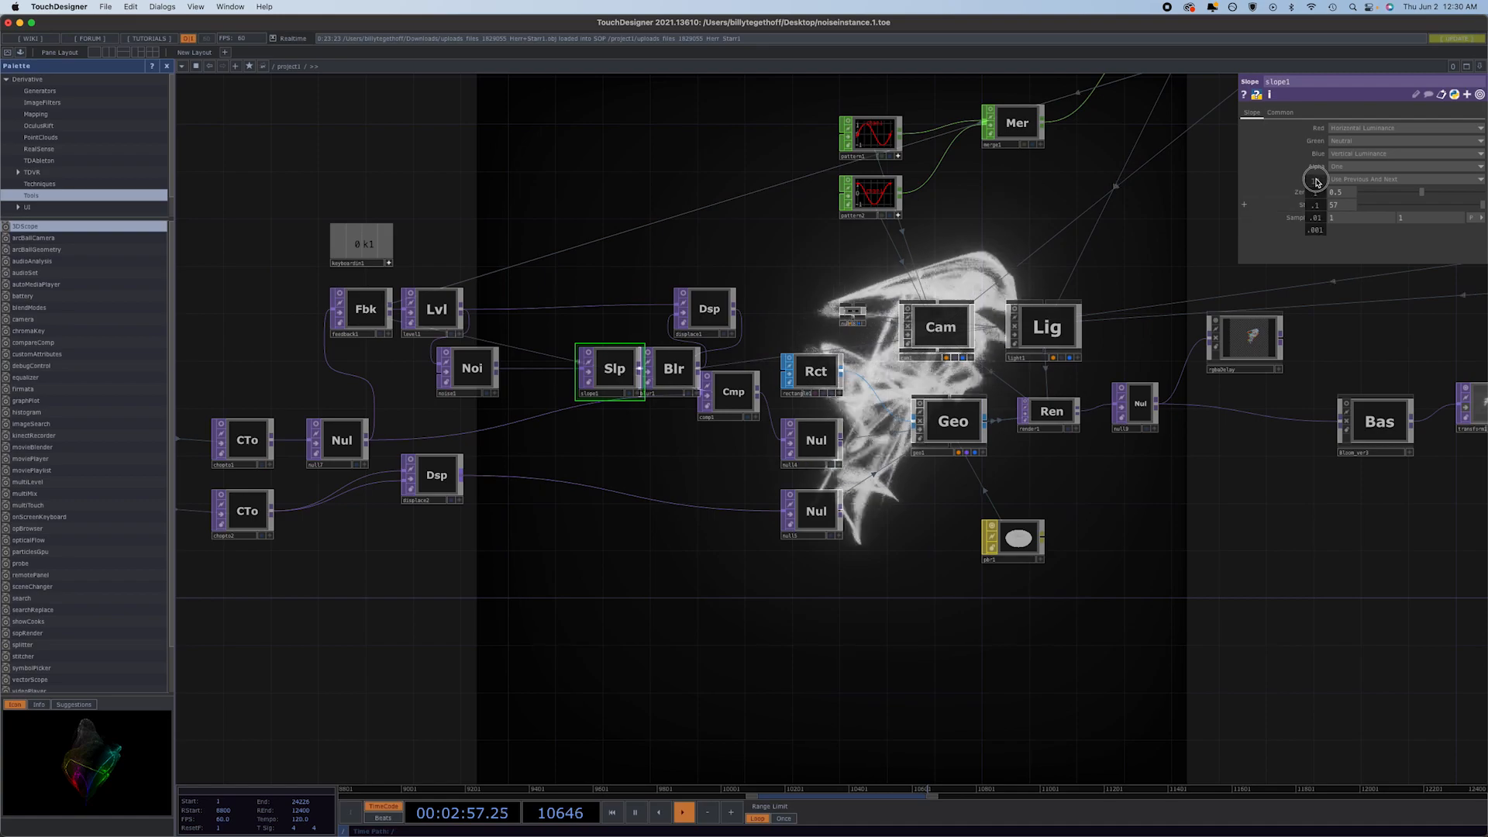
left_click(669, 372)
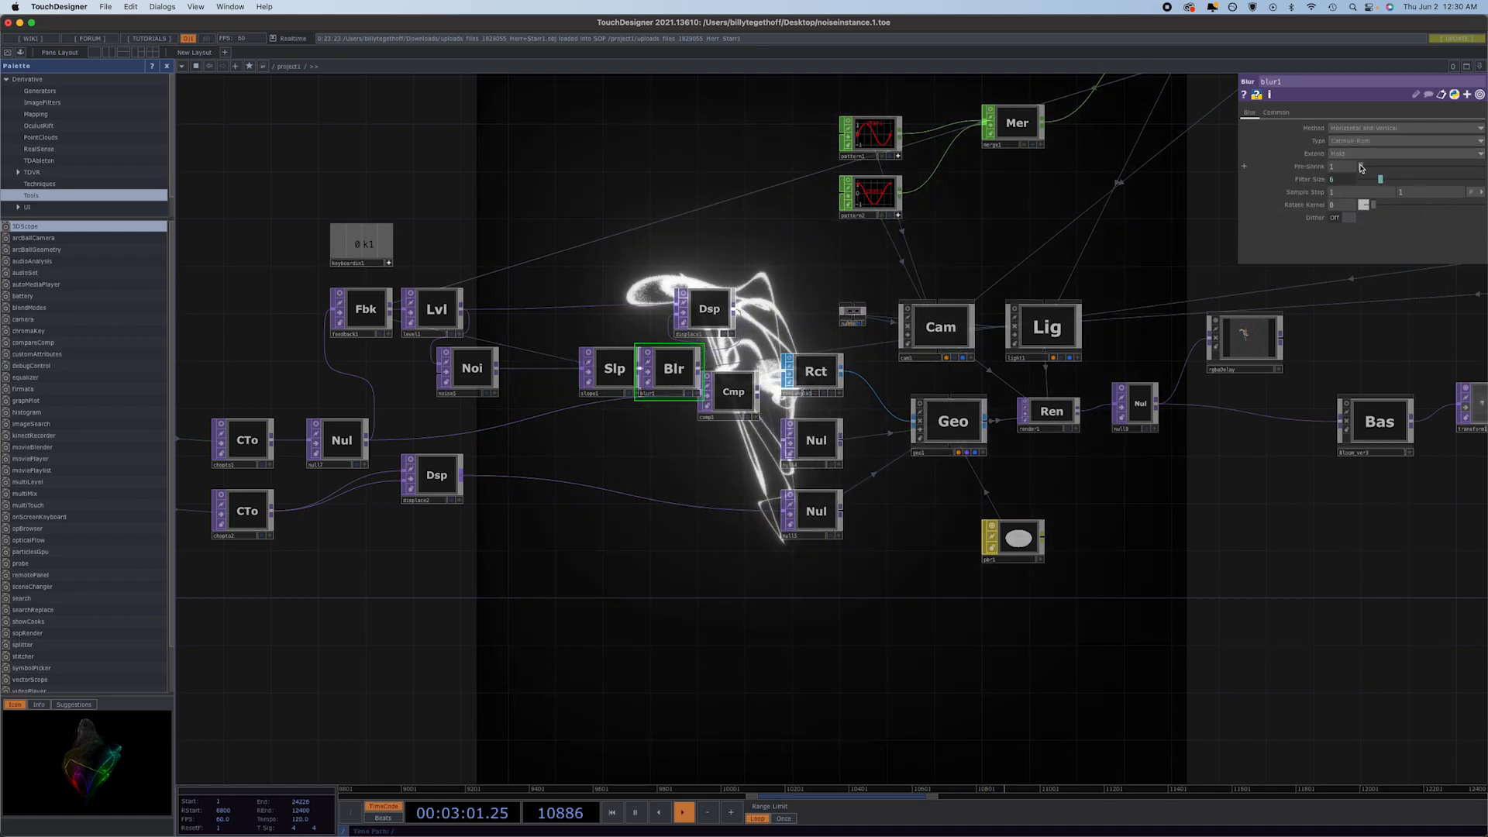
left_click_drag(1380, 179, 1482, 166)
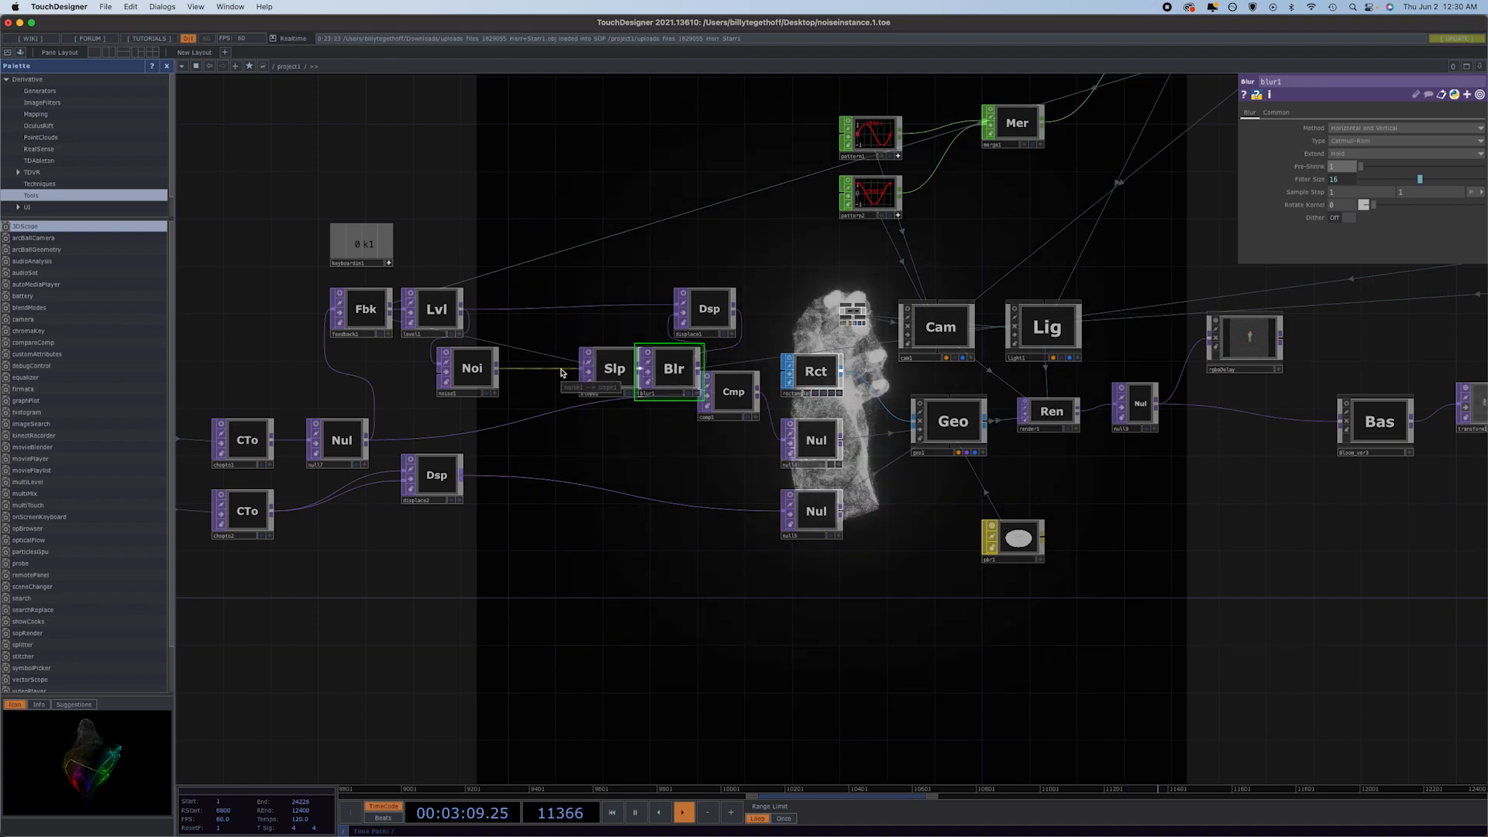
Insert a Displace operator between noise1 and slope1, feed it from noise1, and line it up in the chain.
right_click(563, 371)
left_click(569, 357)
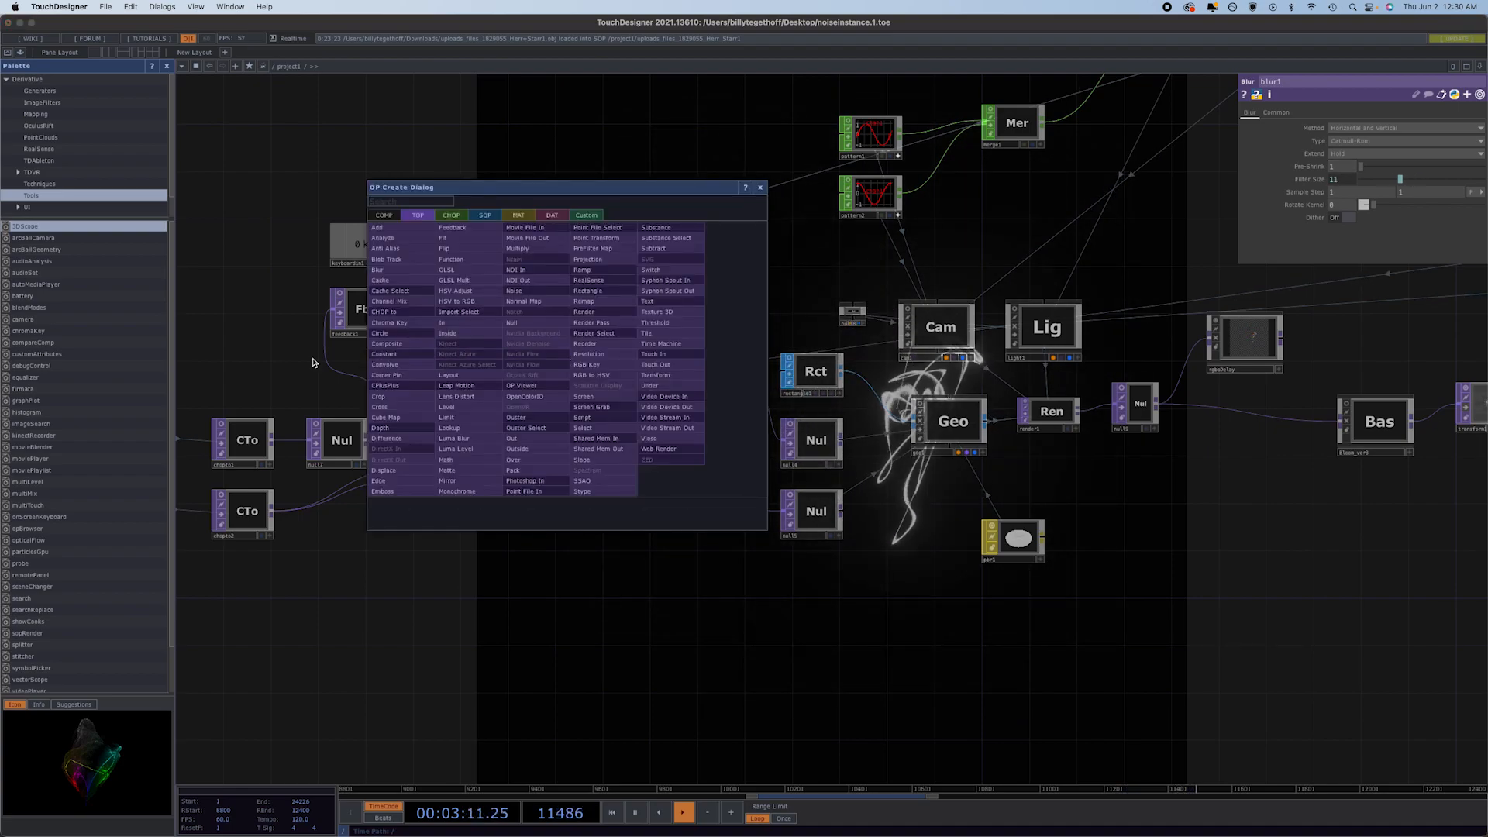
left_click(383, 470)
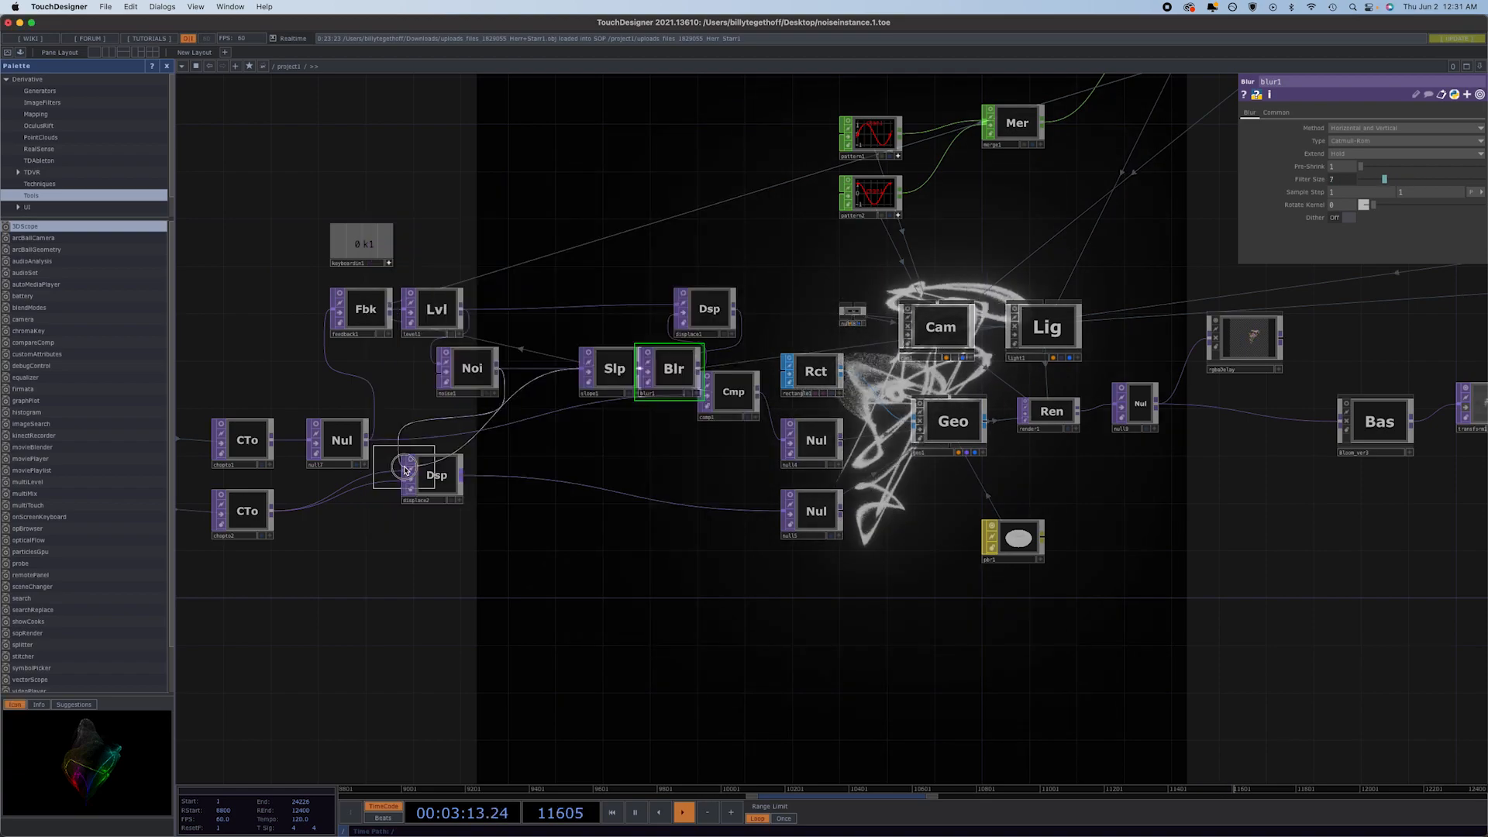
left_click(545, 370)
mouse_move(500, 374)
left_mouse_down()
mouse_move(454, 374)
mouse_move(516, 362)
left_mouse_up()
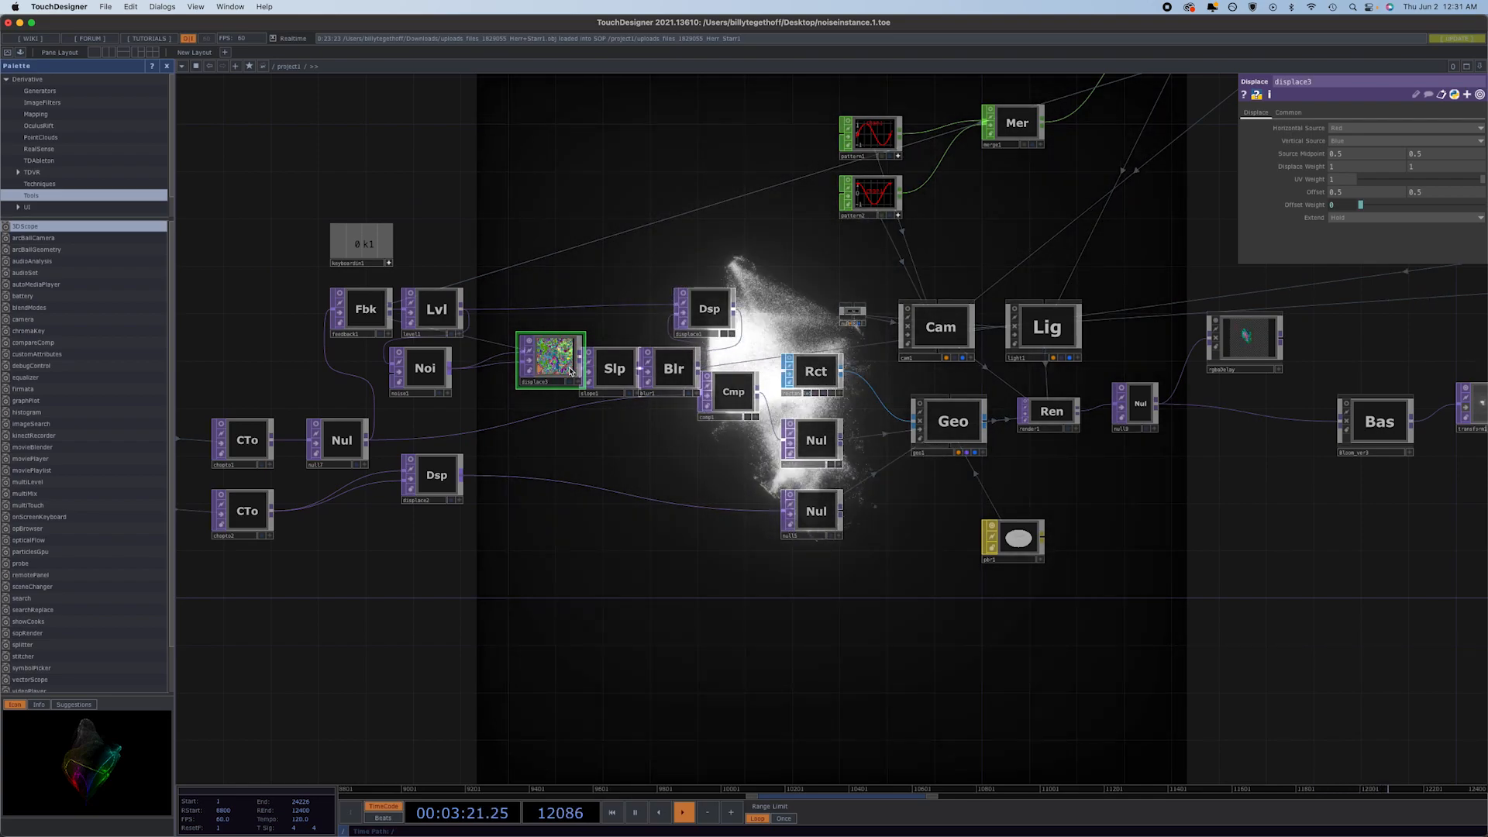
left_click_drag(550, 373, 539, 383)
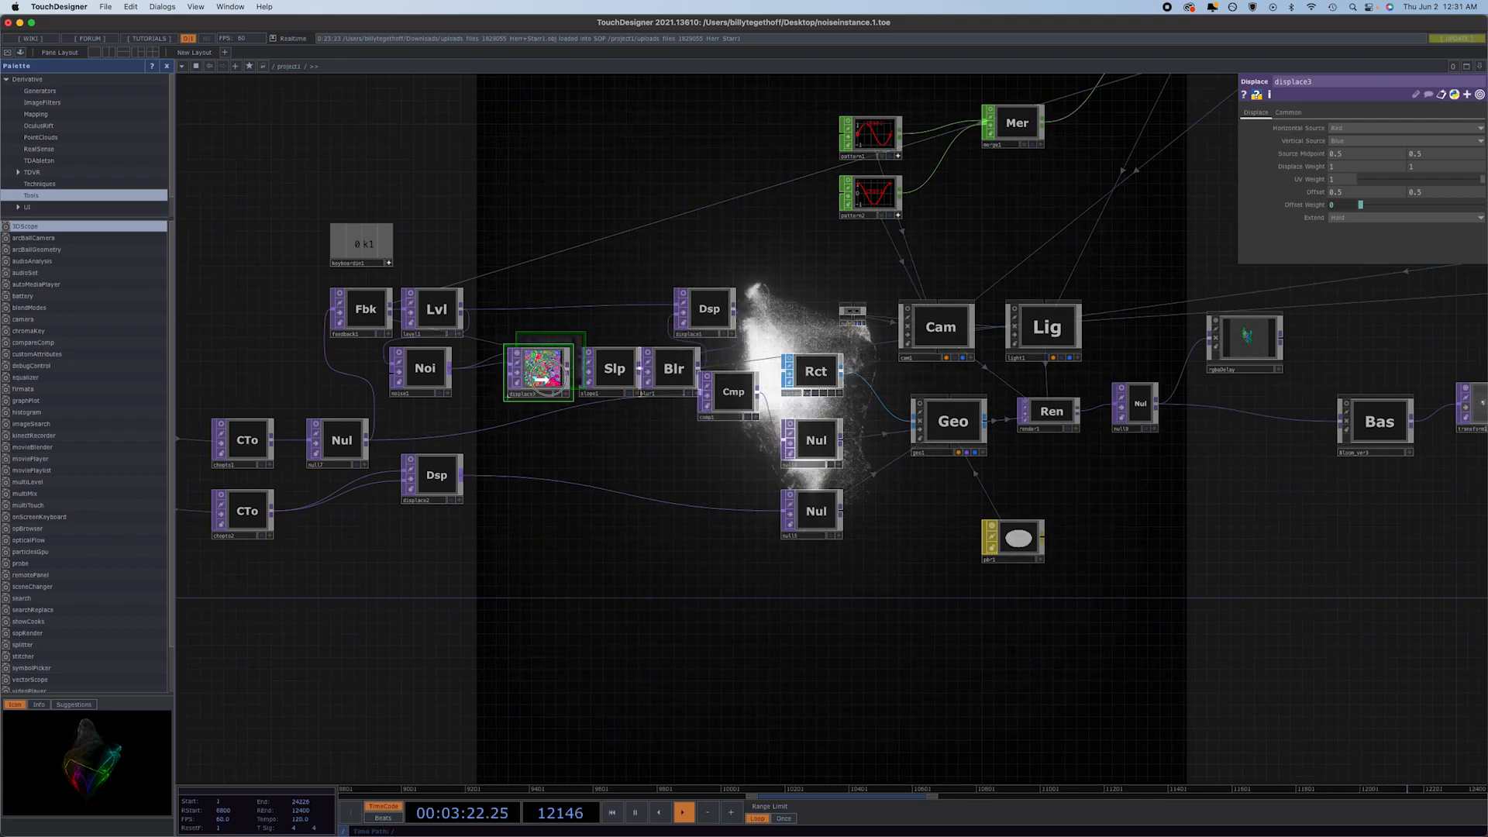
Slow noise1's Z translation by changing its expression to absTime.seconds*.1.
left_click(421, 384)
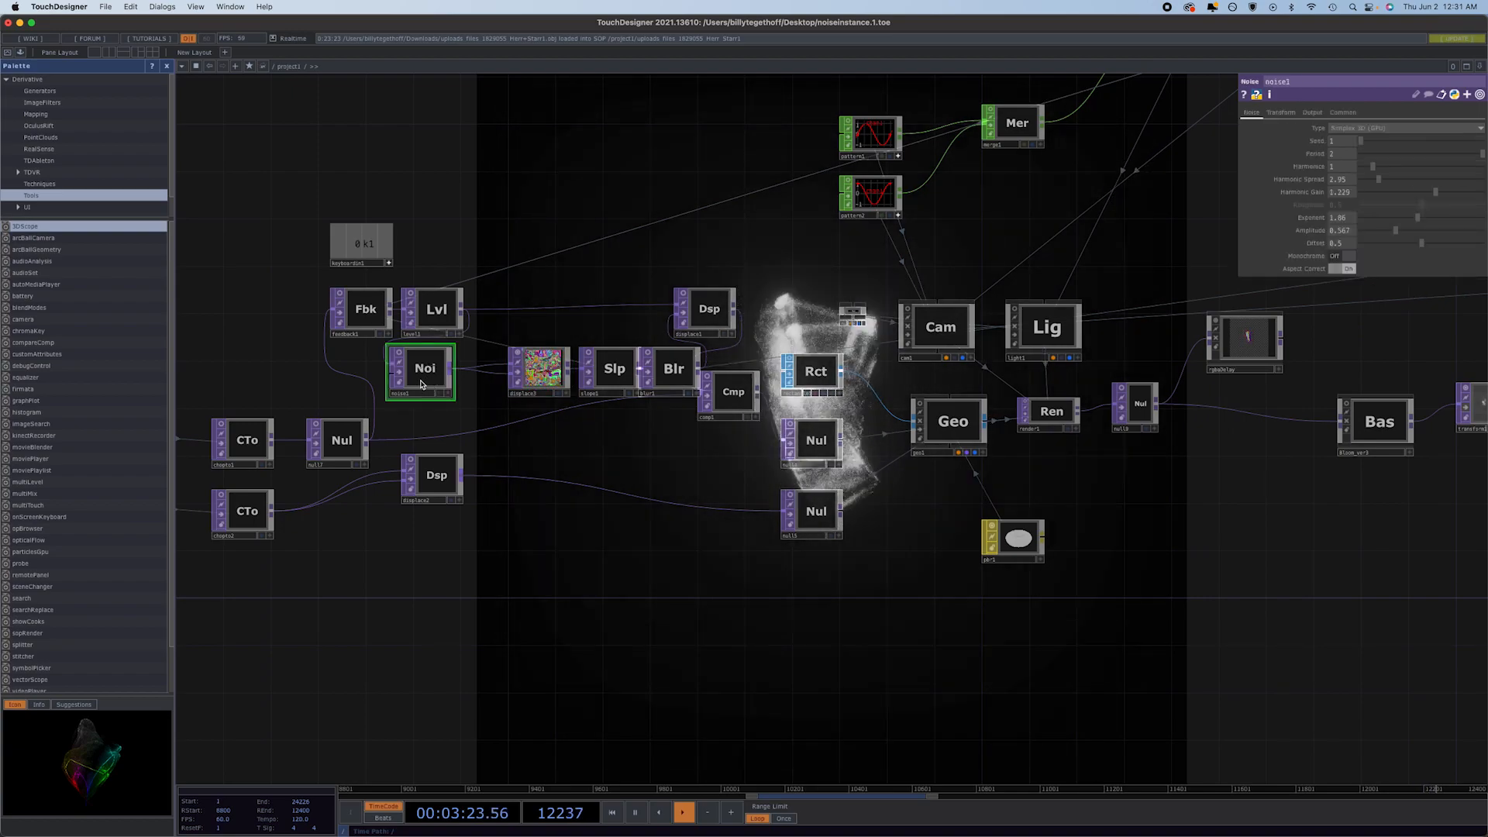
left_click(1292, 114)
left_click(1429, 153)
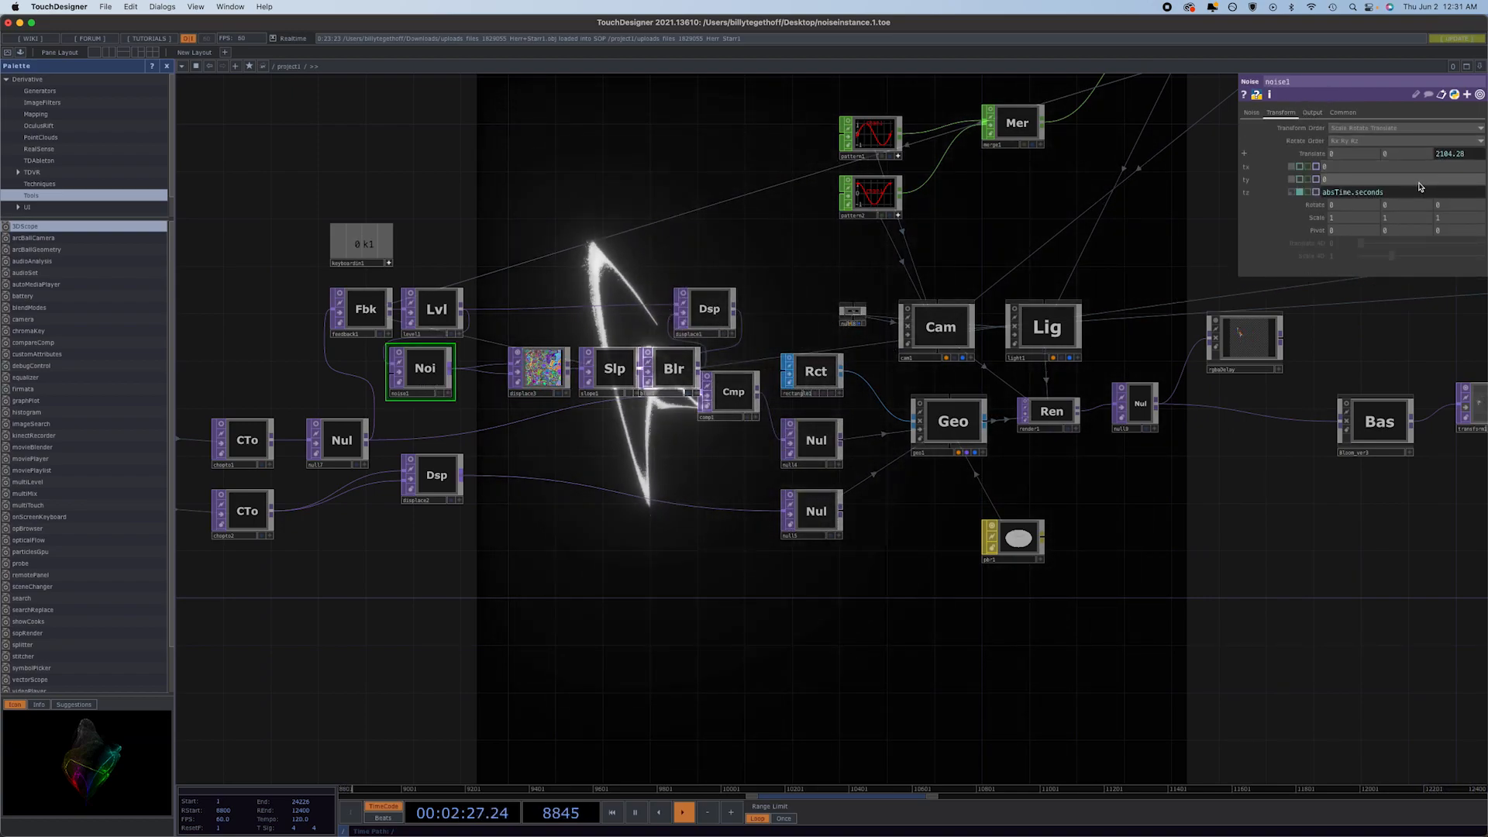
type("*1")
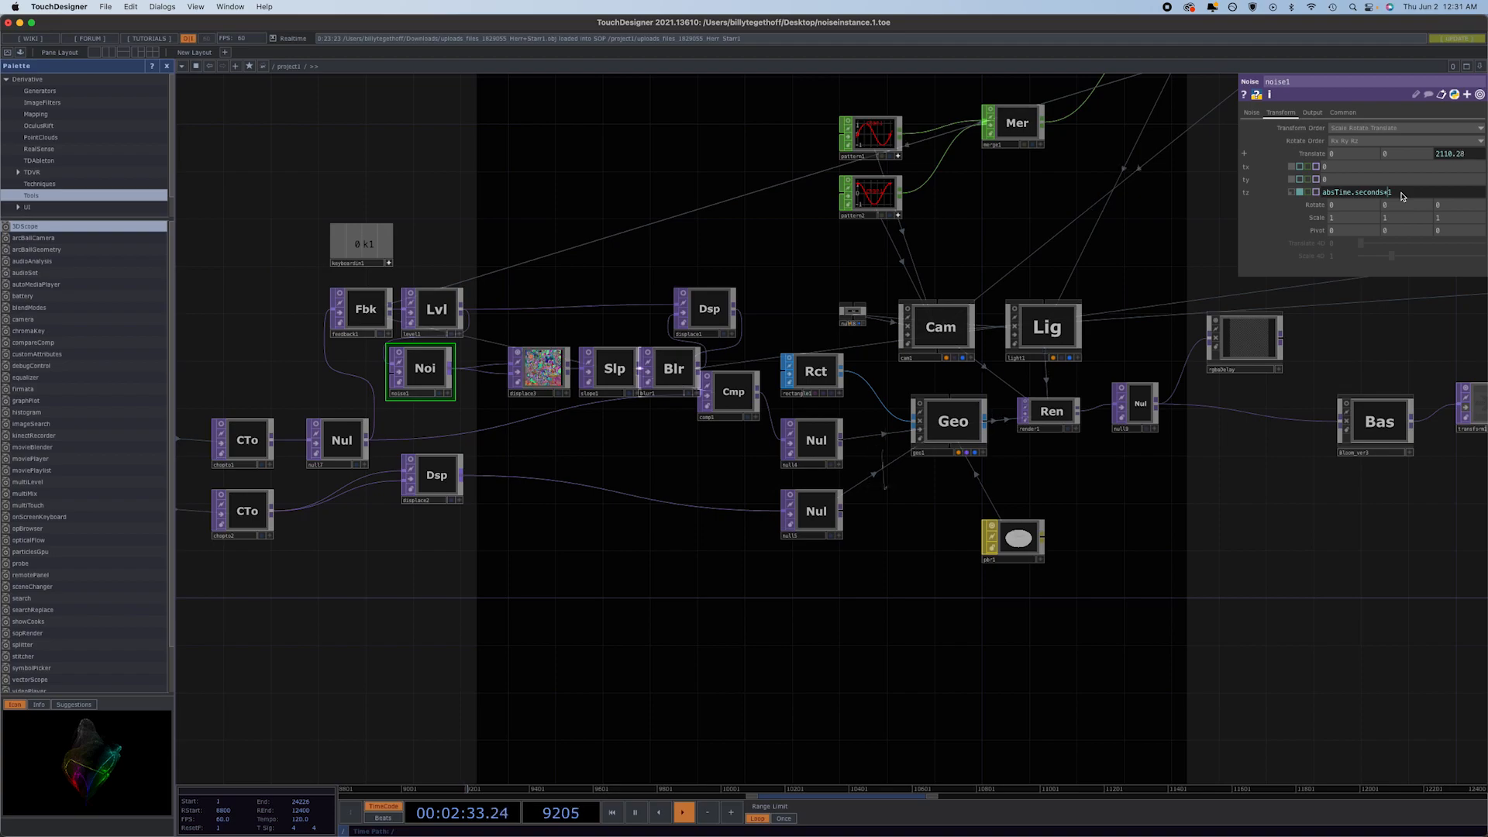
key("BackSpace")
type(".1")
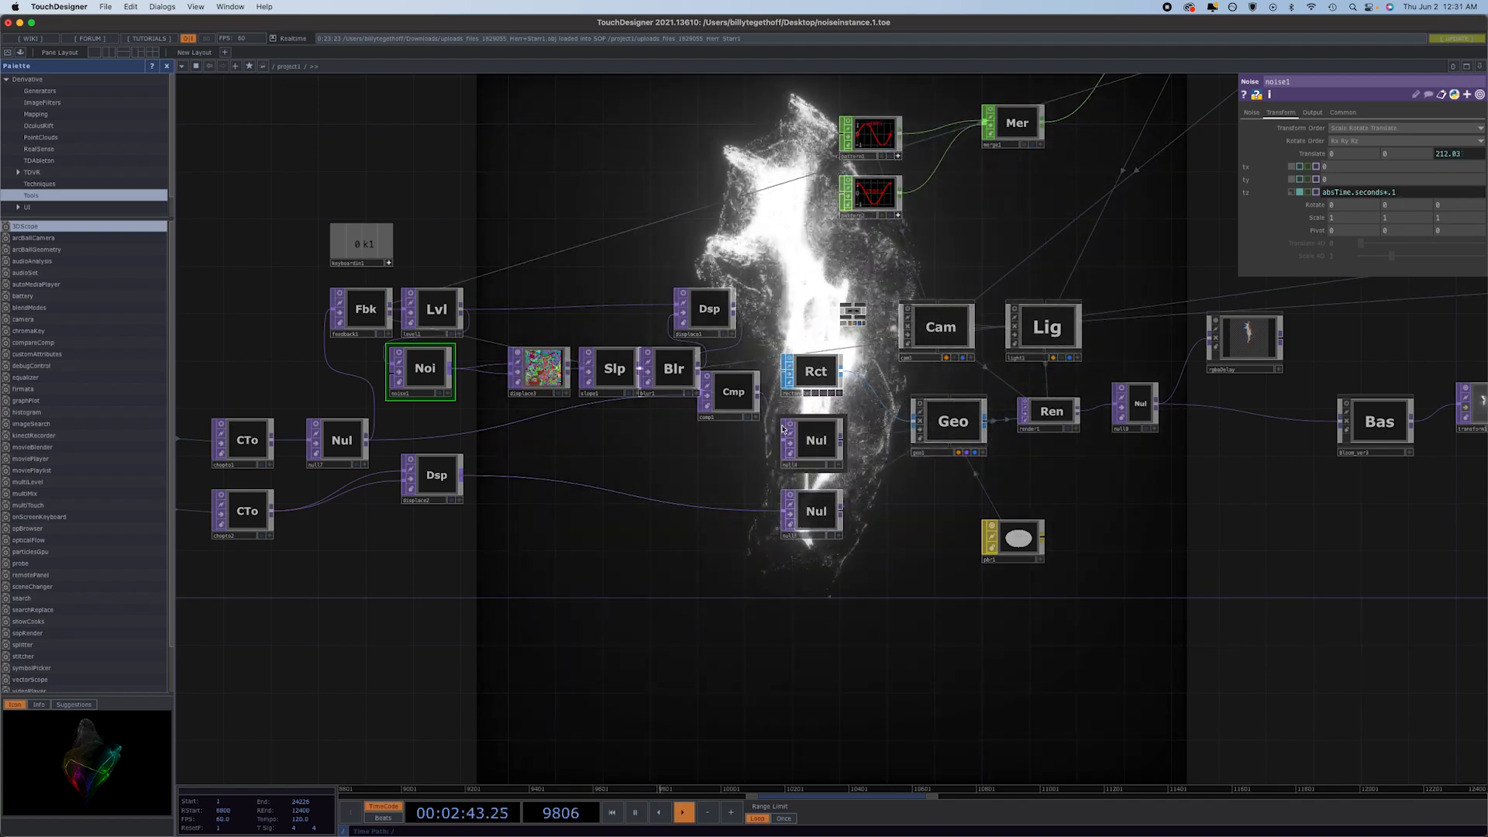
Feed the Herr_Starr1 head back into attribcreate1 through a new Transform operator with a uniform scale of 0.4.
left_click_drag(618, 565, 910, 591)
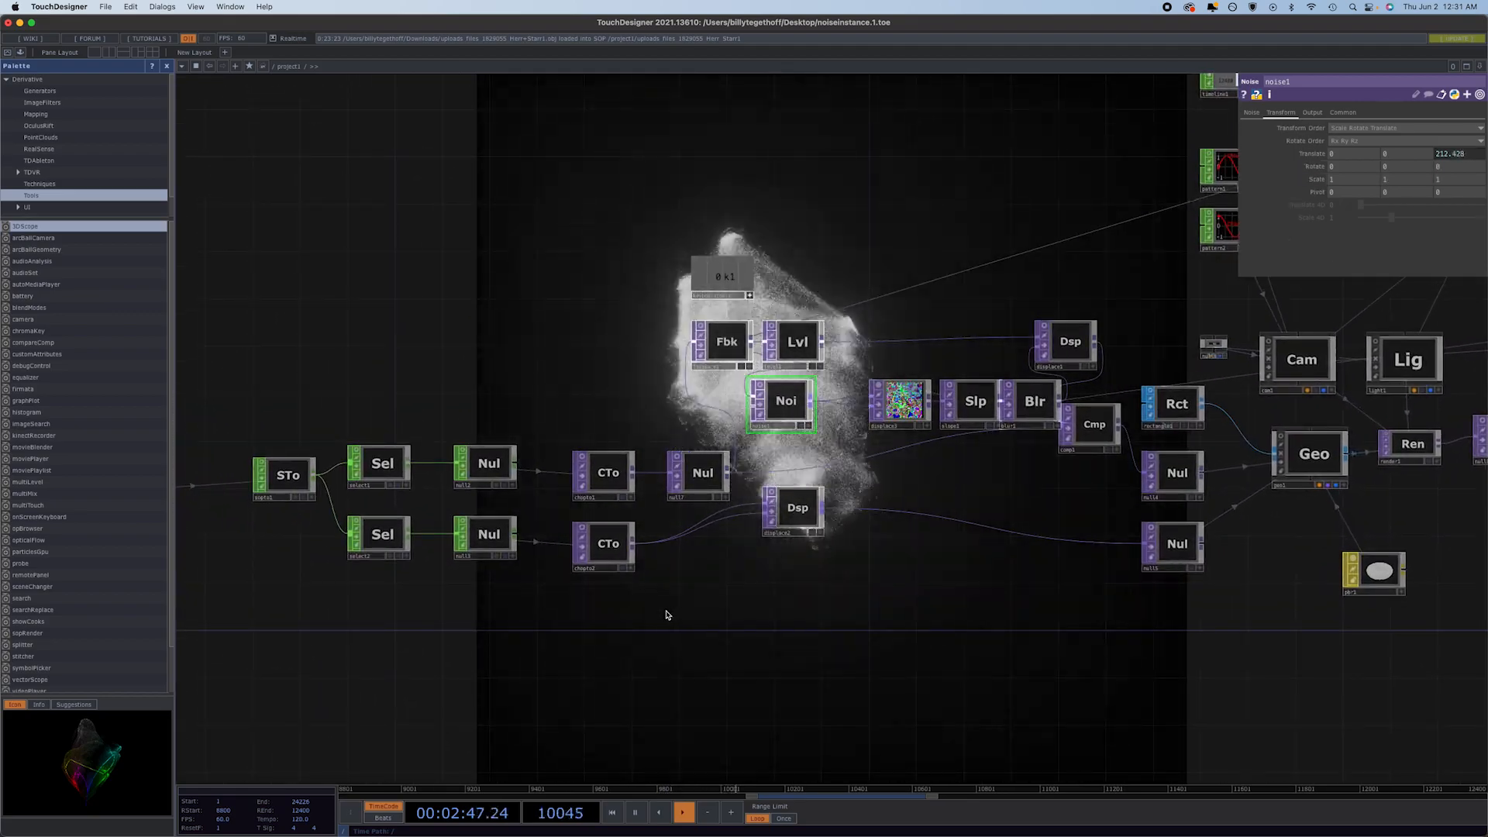
left_click_drag(655, 610, 1032, 595)
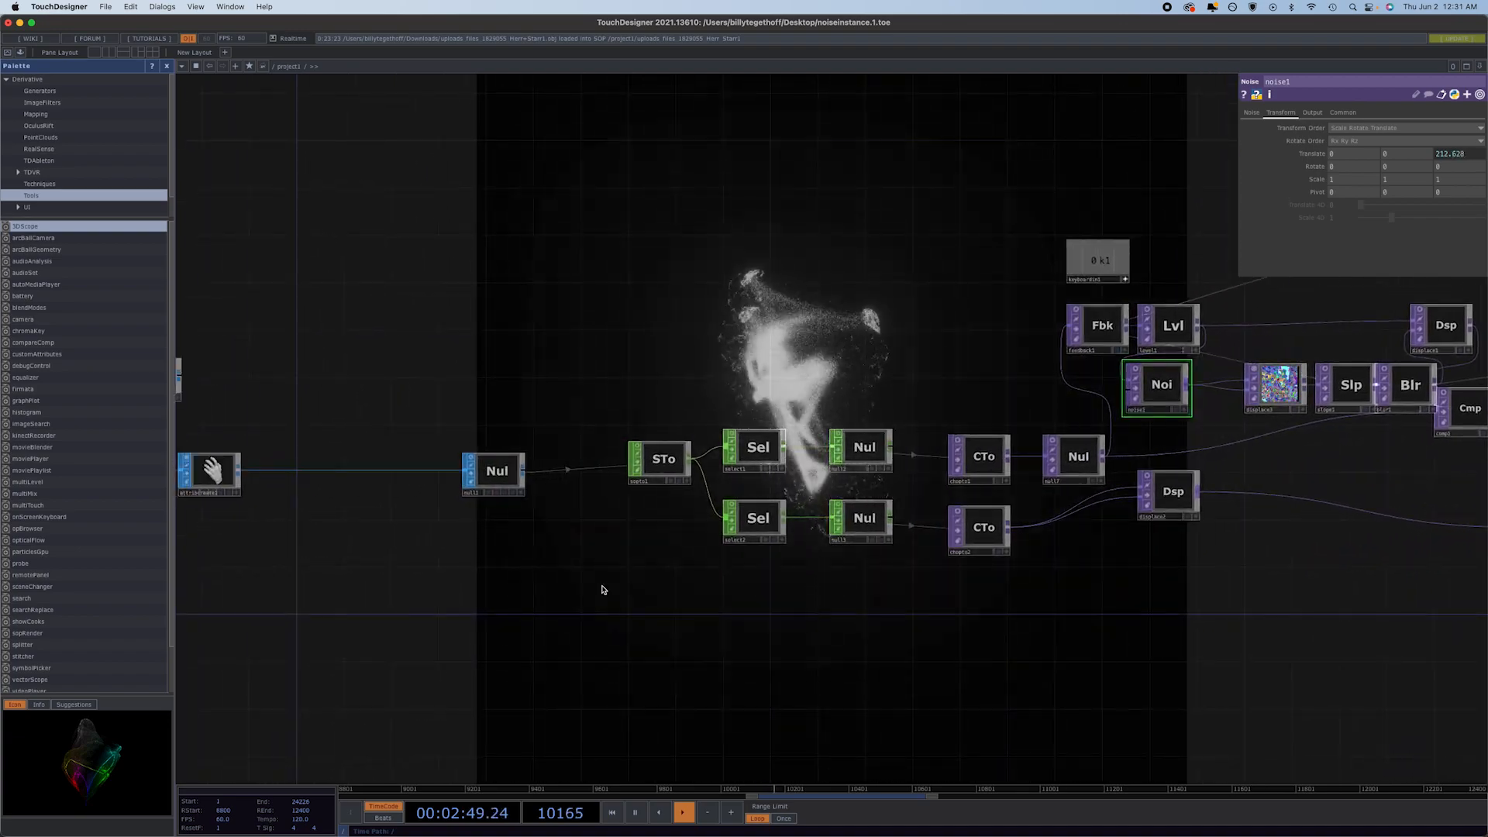
left_click_drag(603, 590, 933, 591)
left_click_drag(769, 586, 1017, 565)
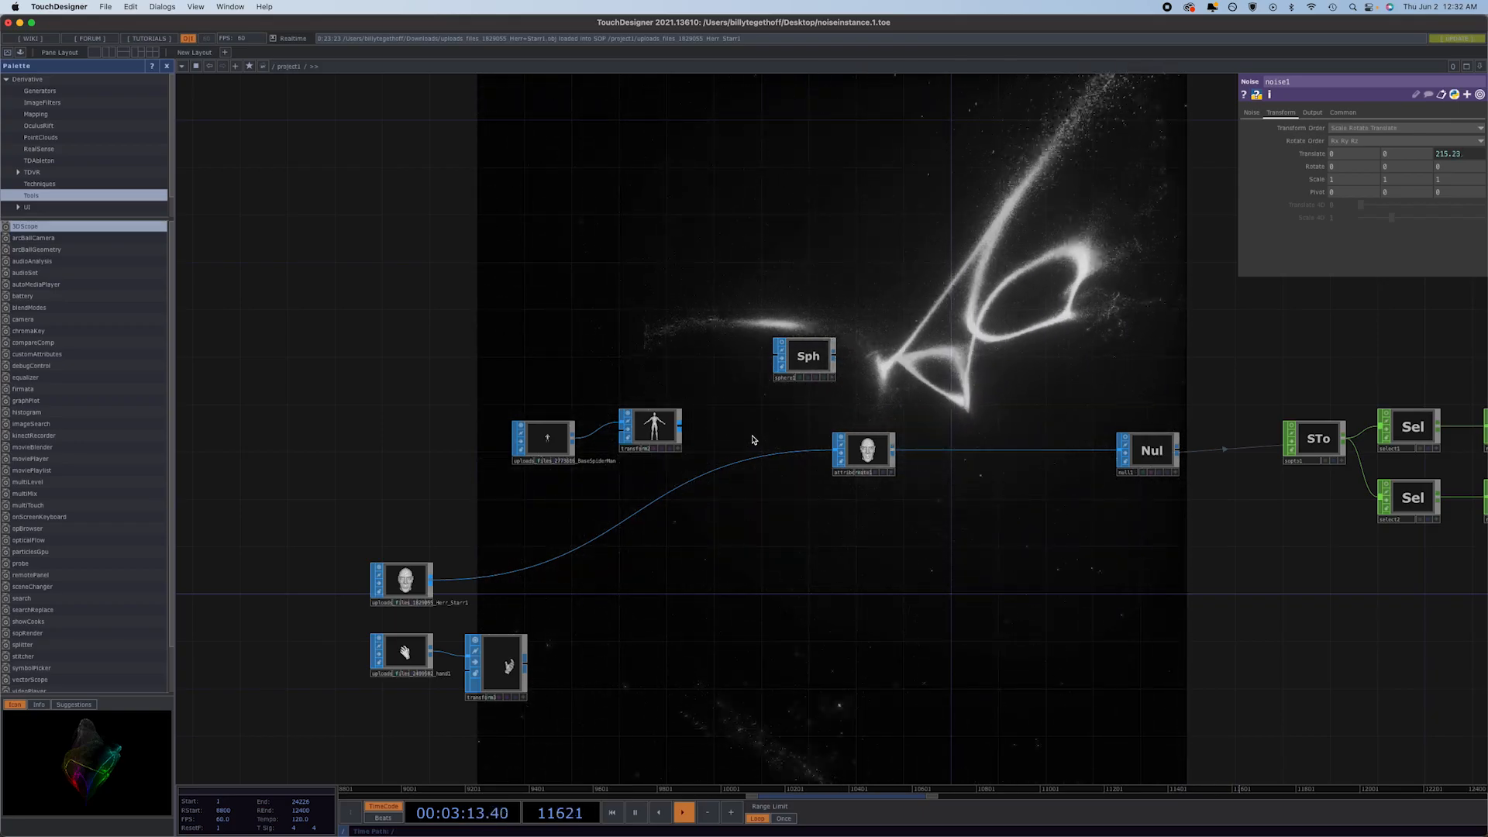
scroll(994, 475, "down", 5)
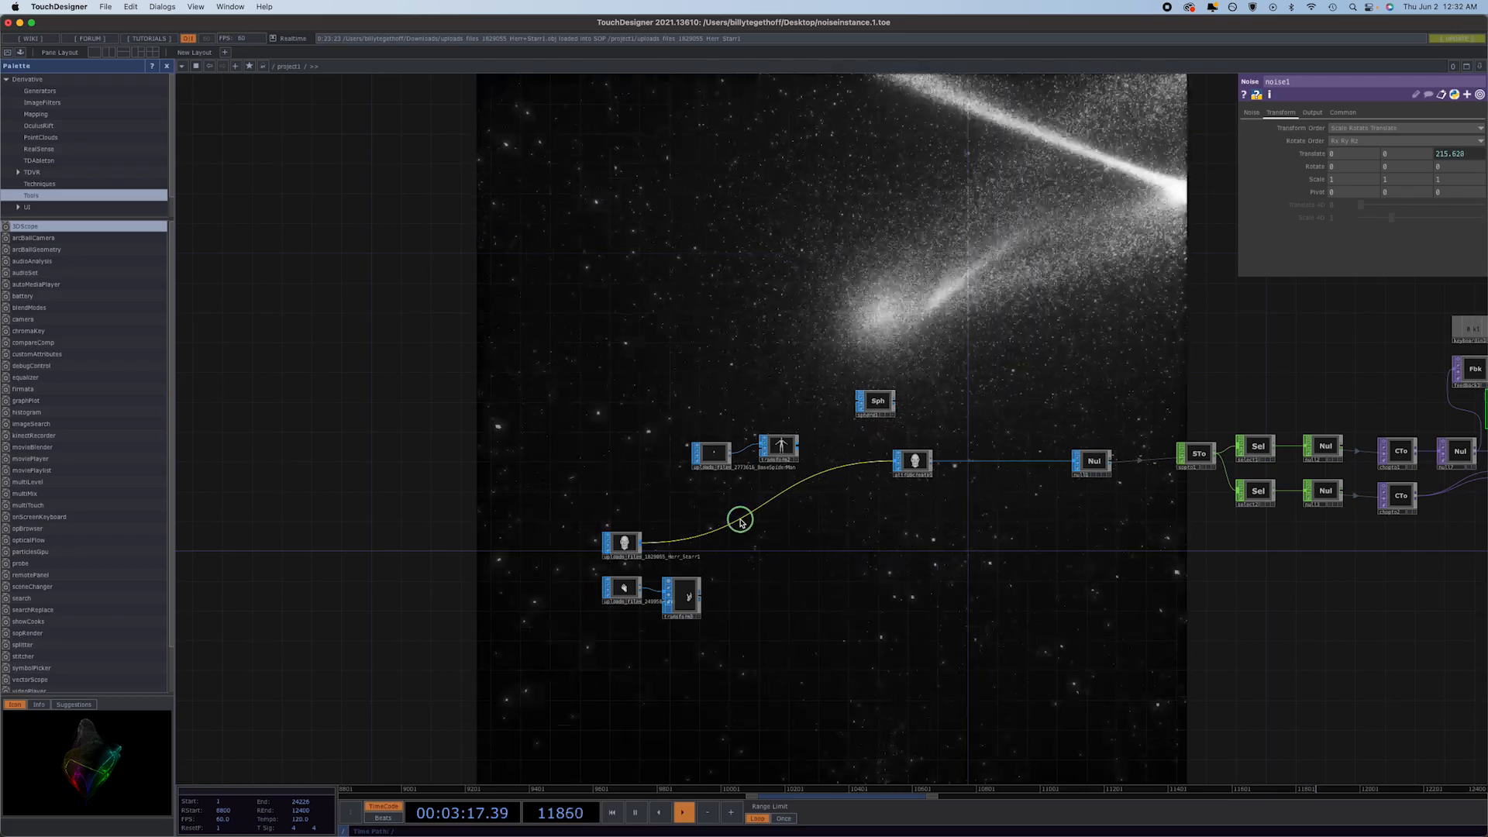
left_click(772, 508)
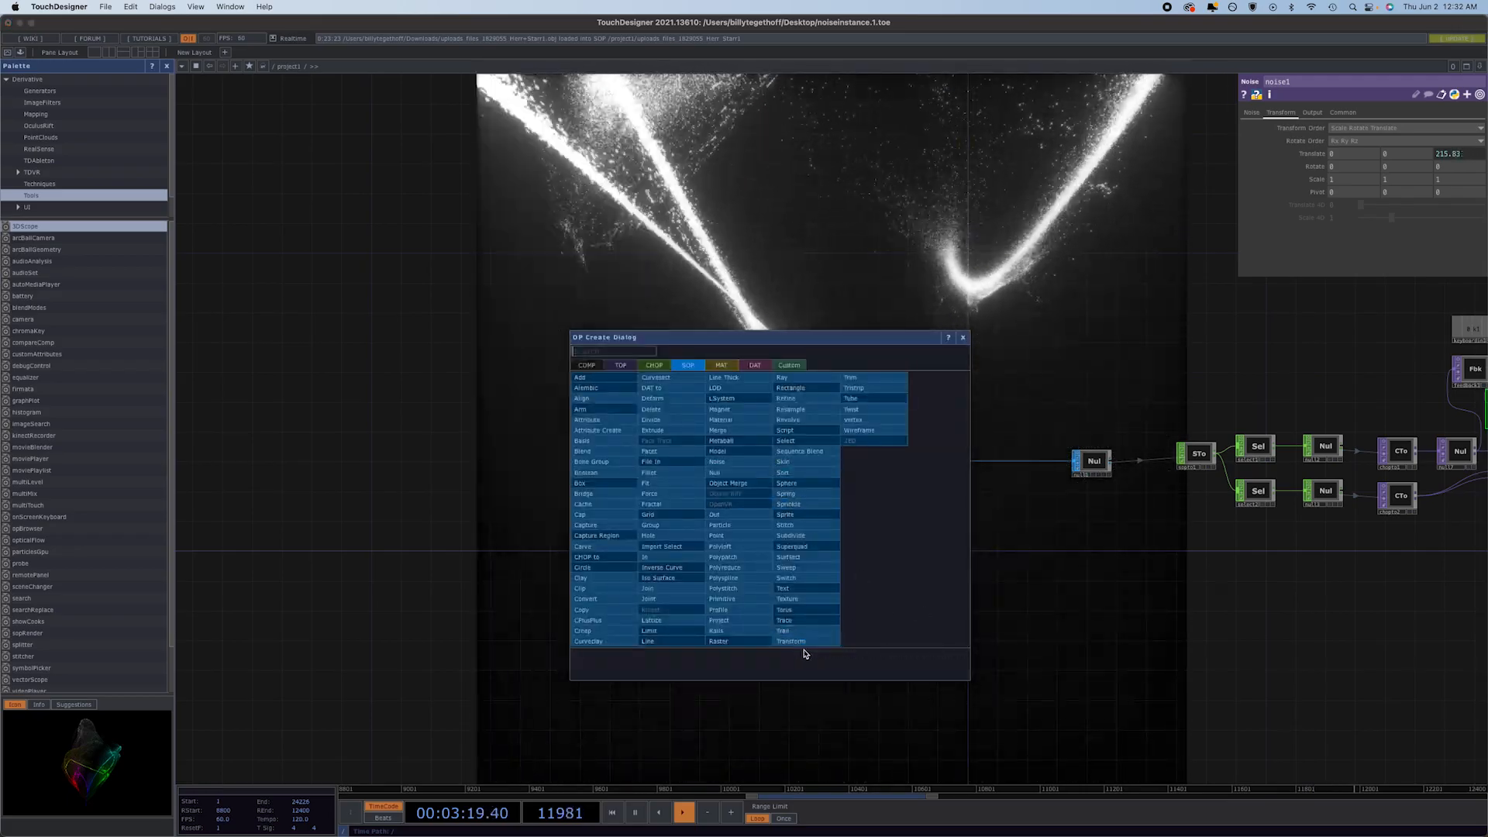
left_click(809, 642)
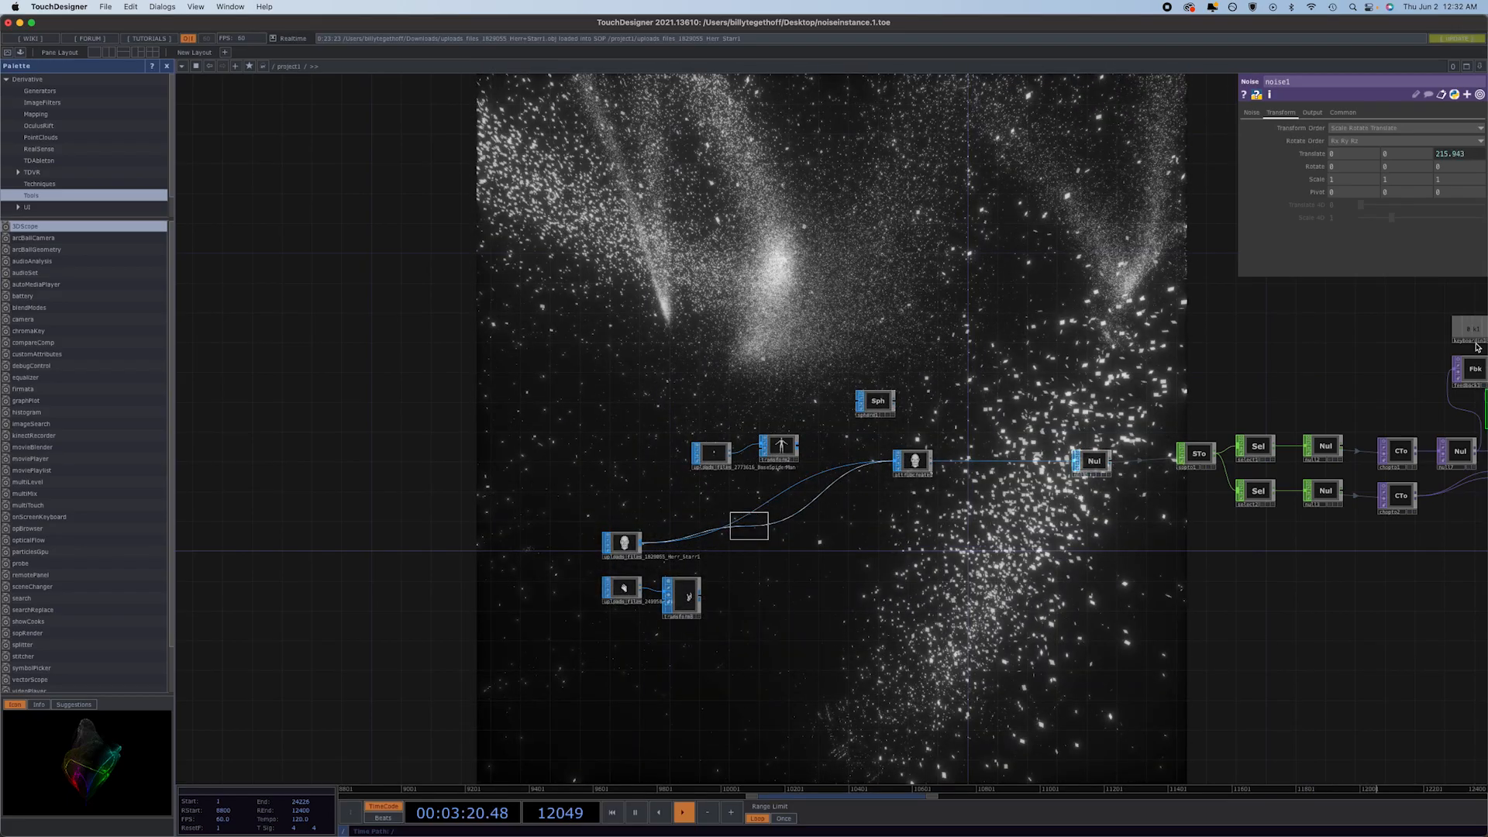
left_click(758, 517)
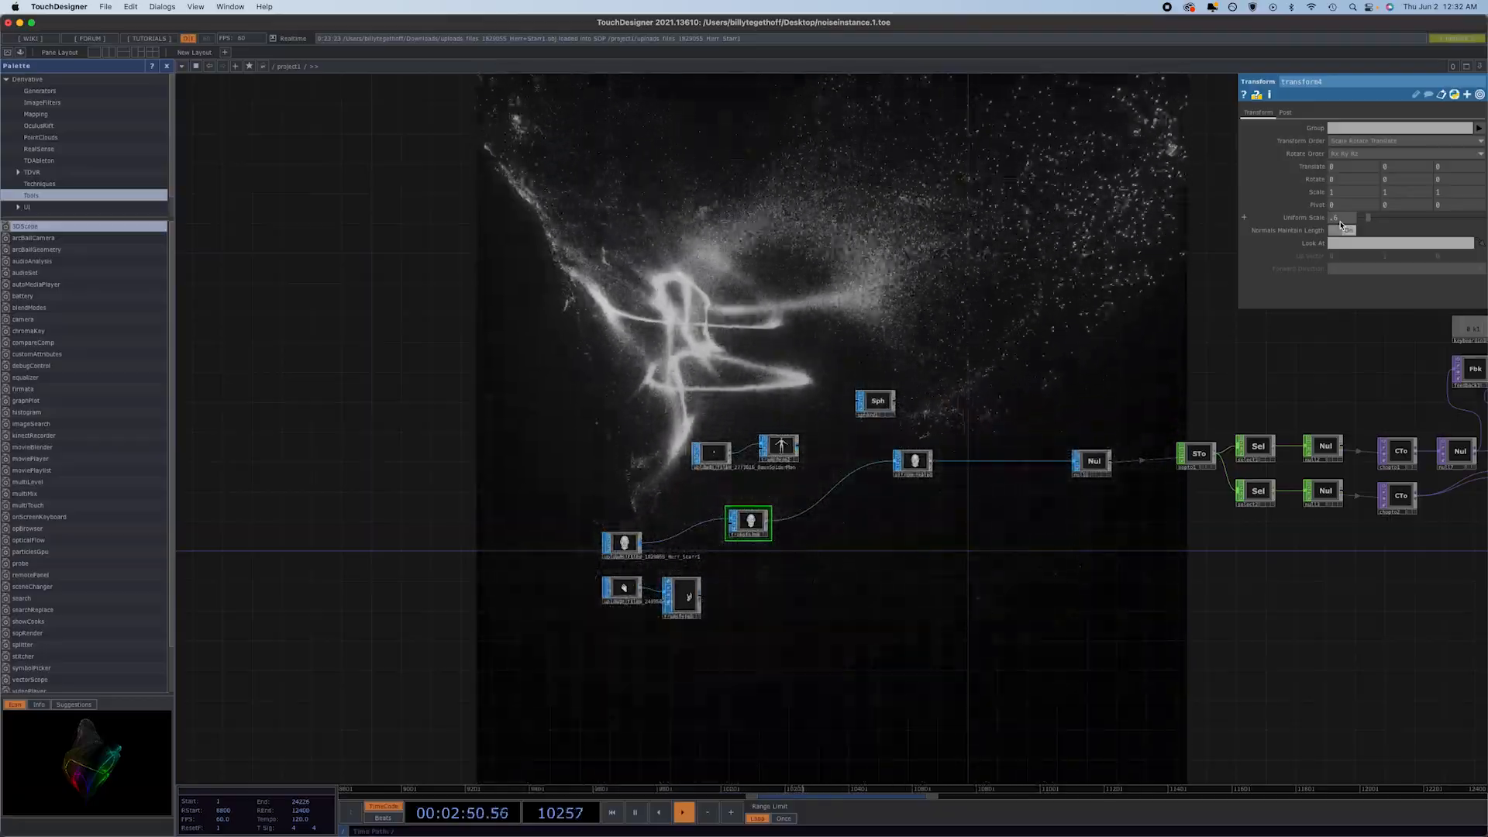
scroll(1340, 226, "down", 2)
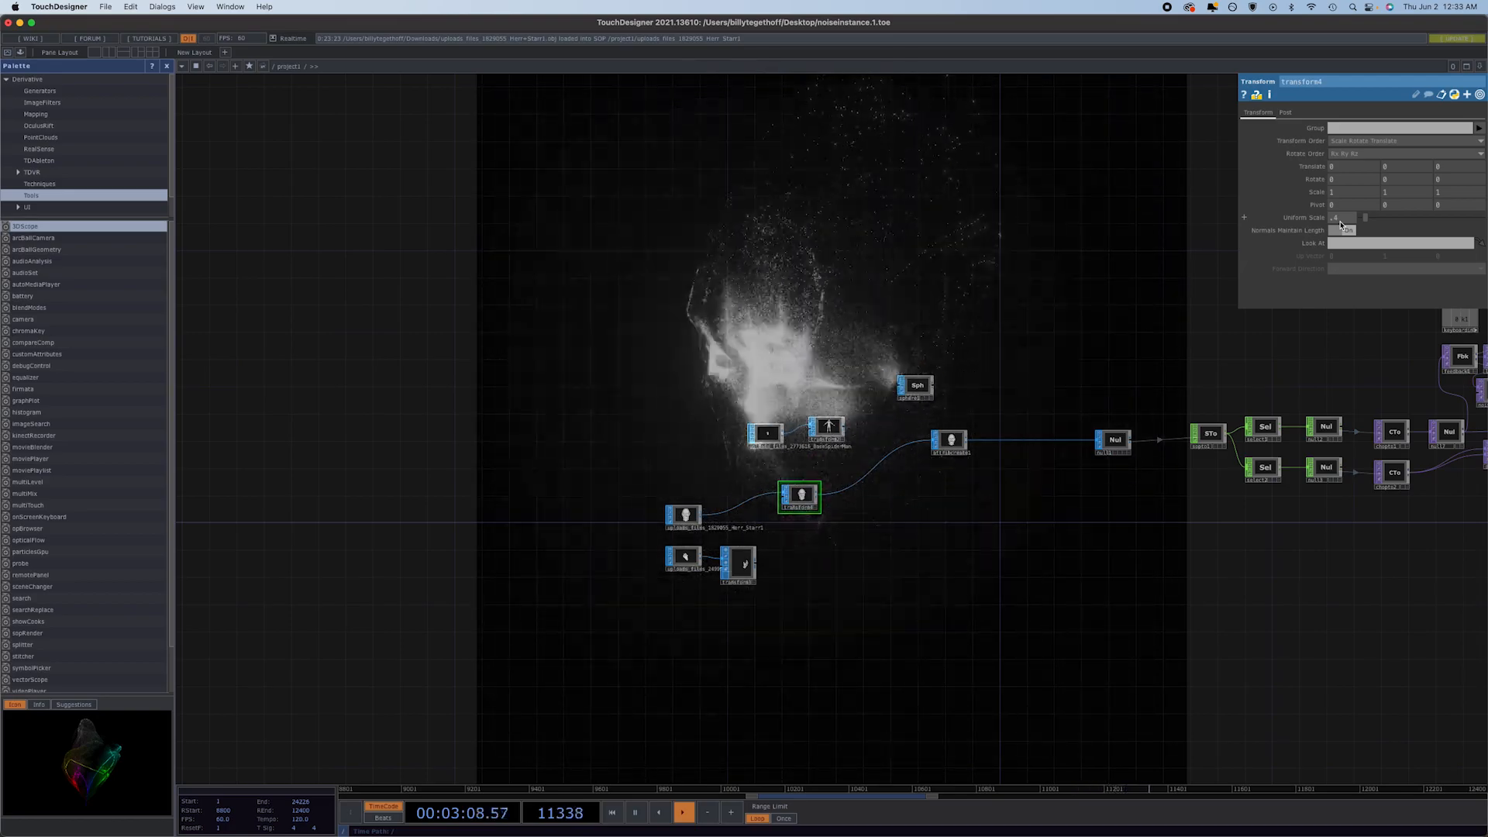
Set displace2's extend mode to Mirror and both displace weights to 0.3, and place the node level with its chain.
left_click_drag(1279, 653, 571, 607)
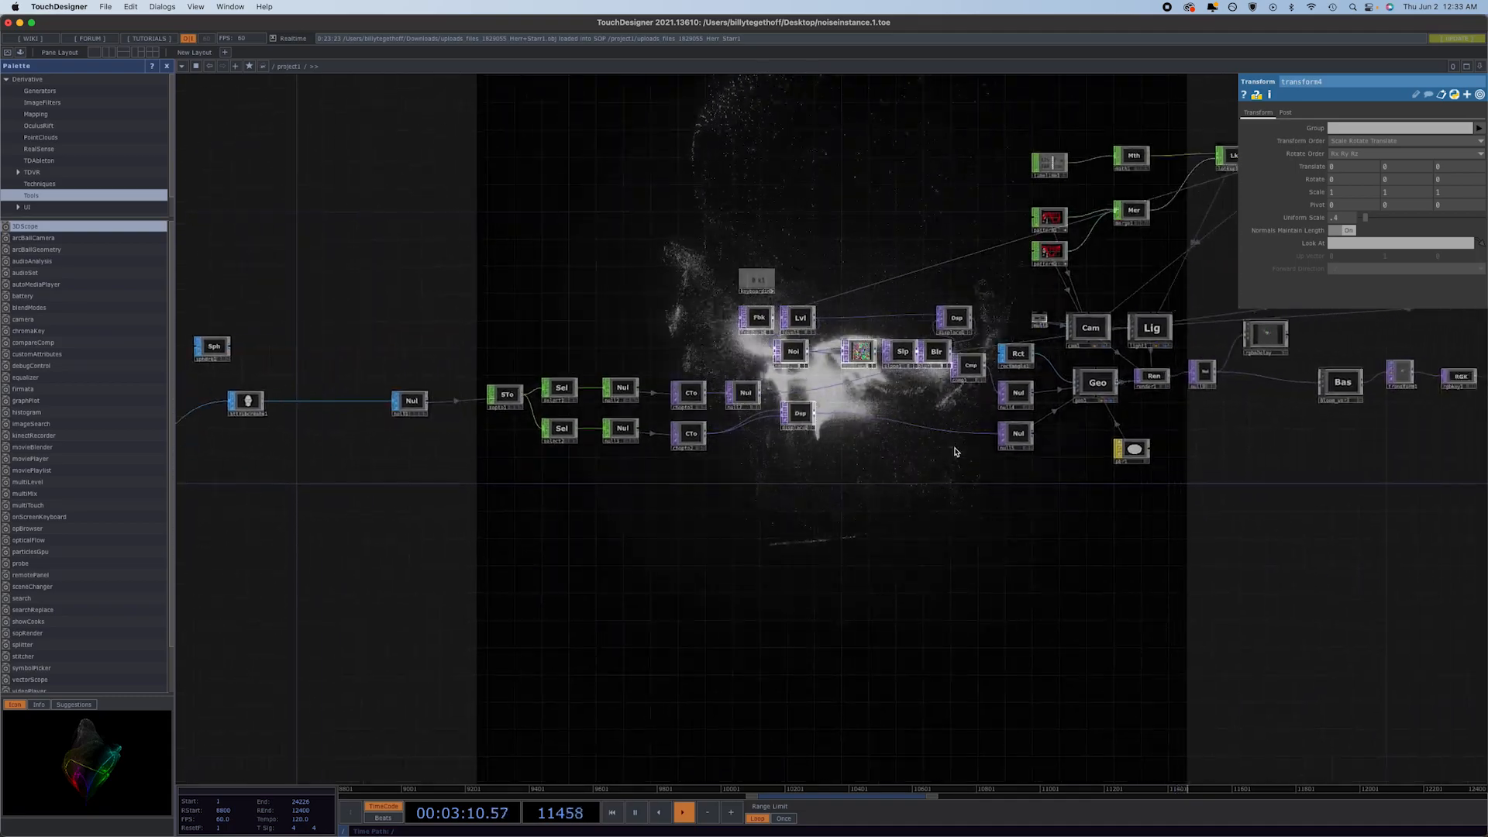
left_click(805, 412)
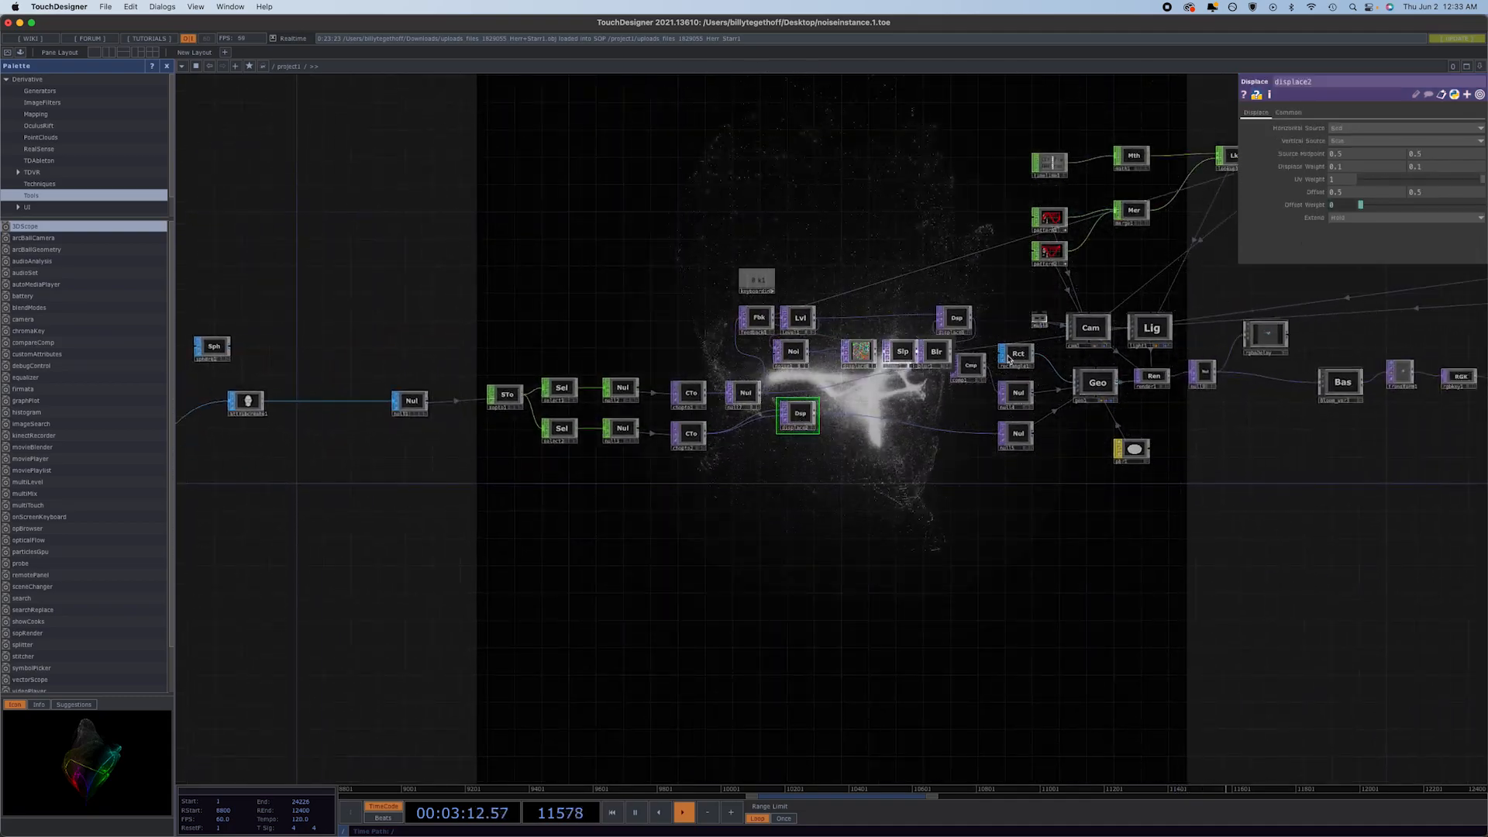
left_click(1341, 218)
left_click(1347, 262)
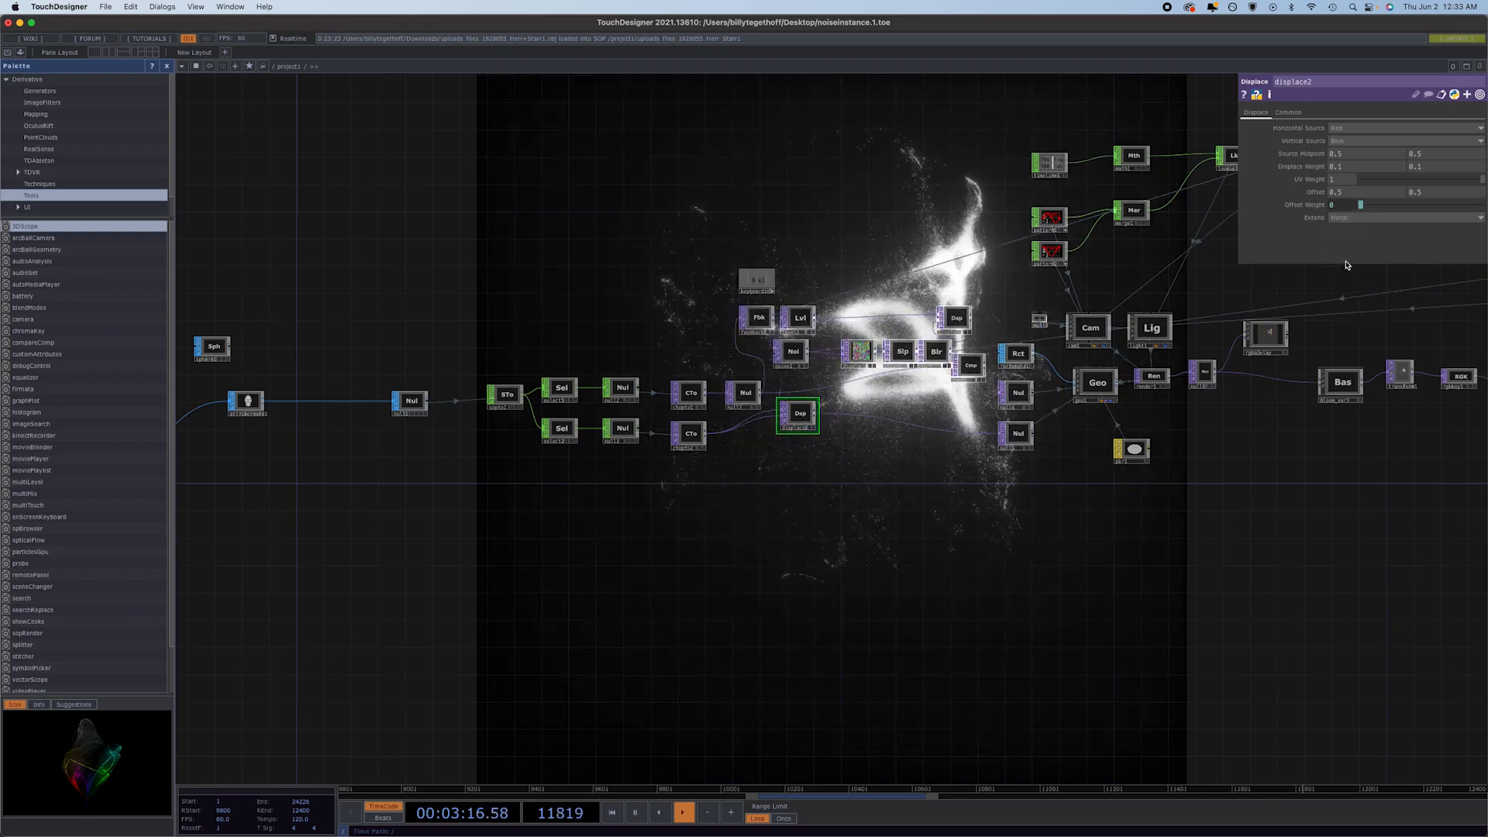
left_click_drag(798, 419, 811, 439)
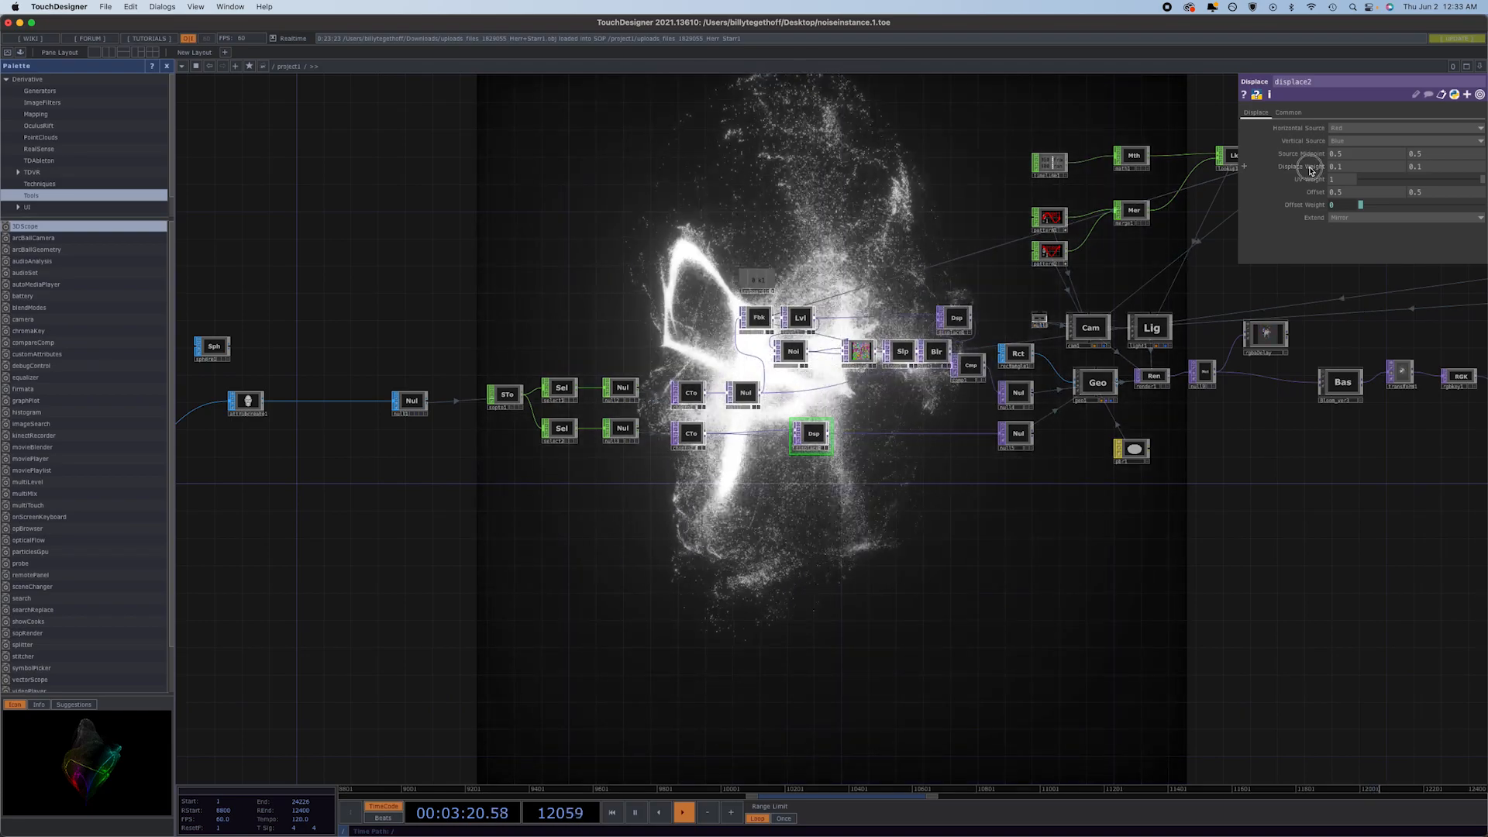
middle_click_drag(1311, 171, 1372, 161)
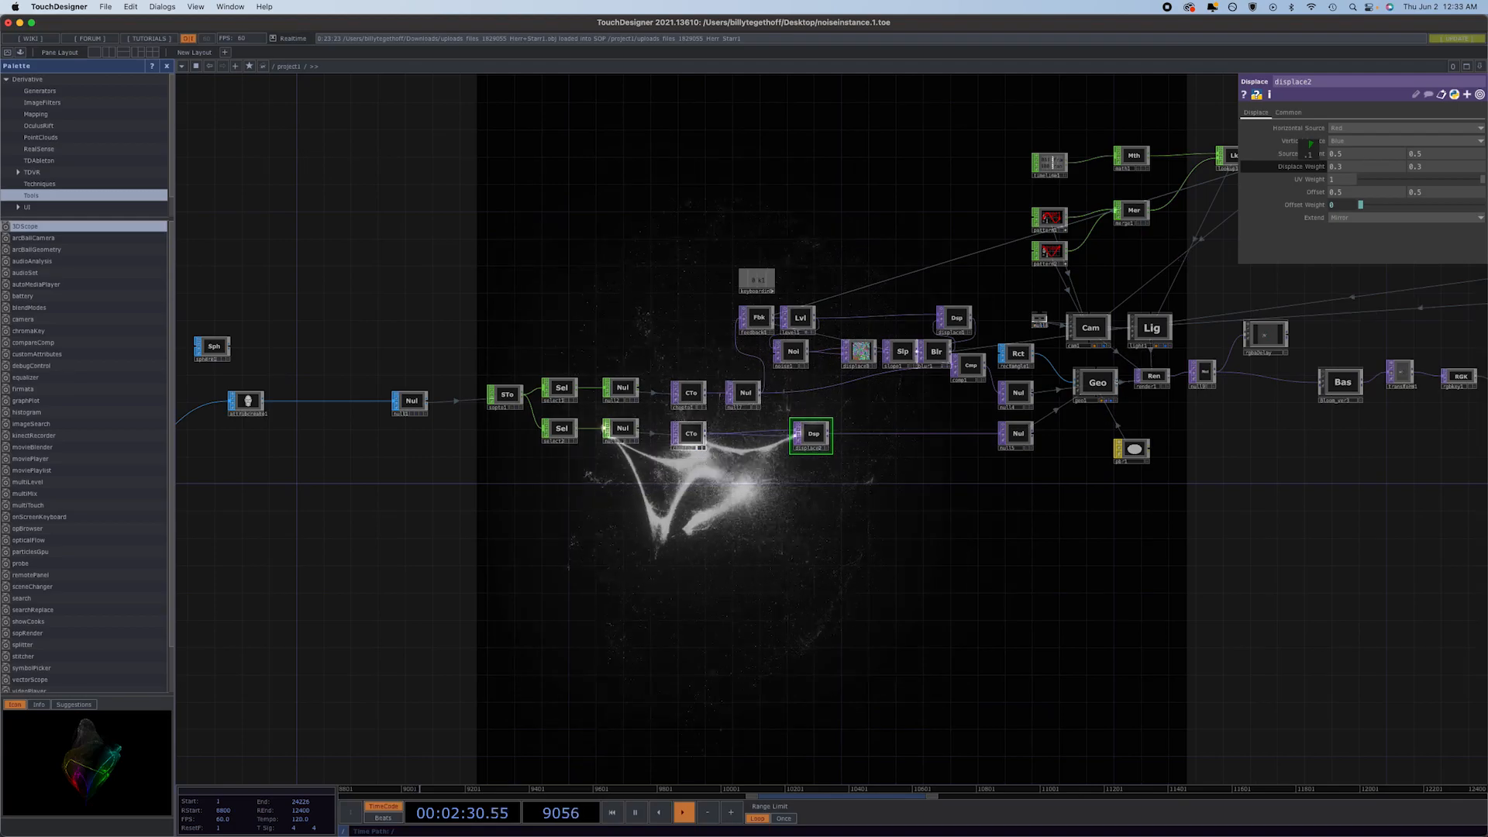
Set comp1's composite operation to Add.
left_click(969, 375)
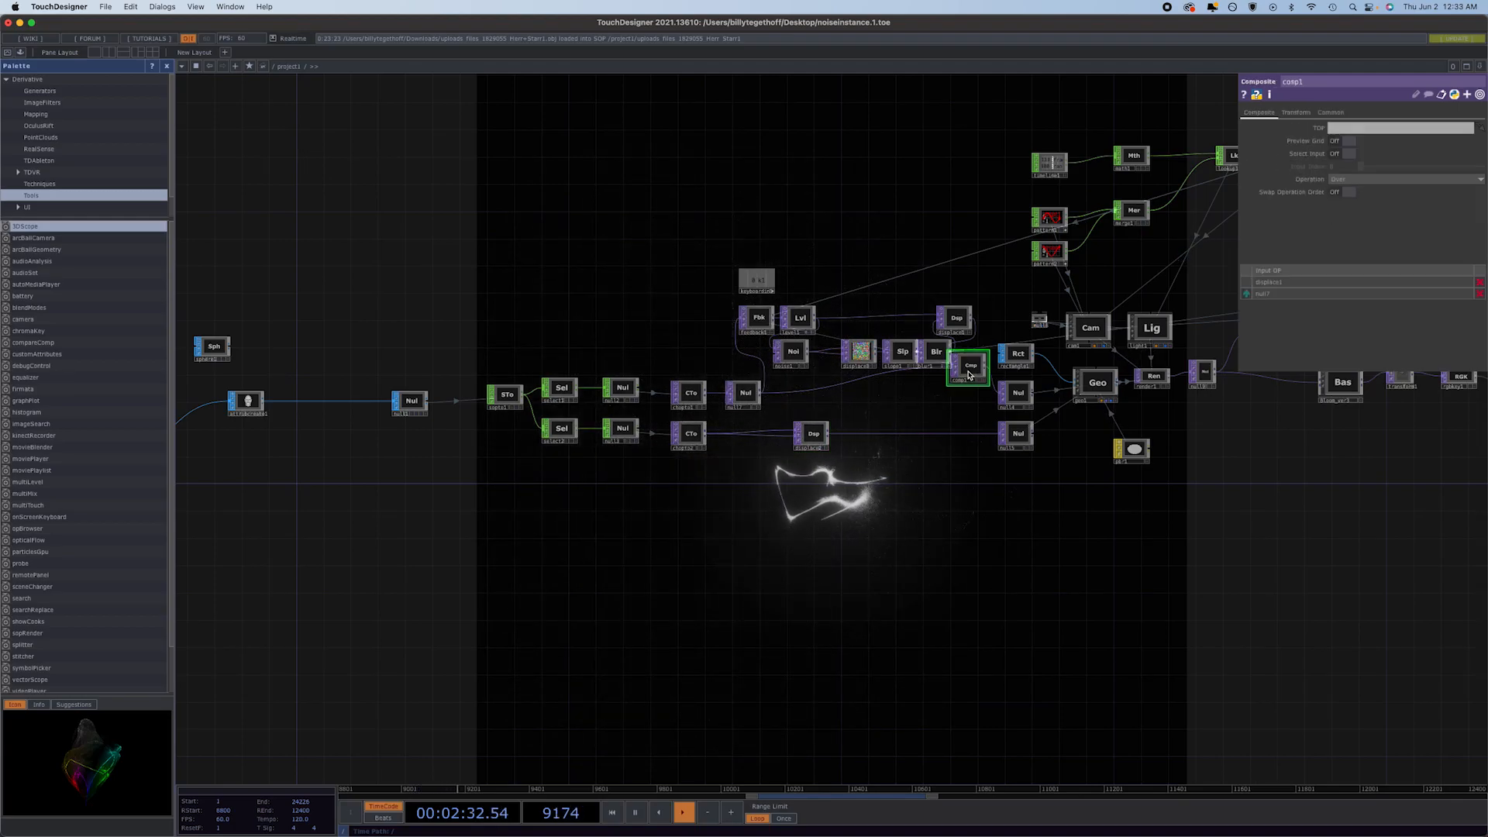
left_click(1387, 179)
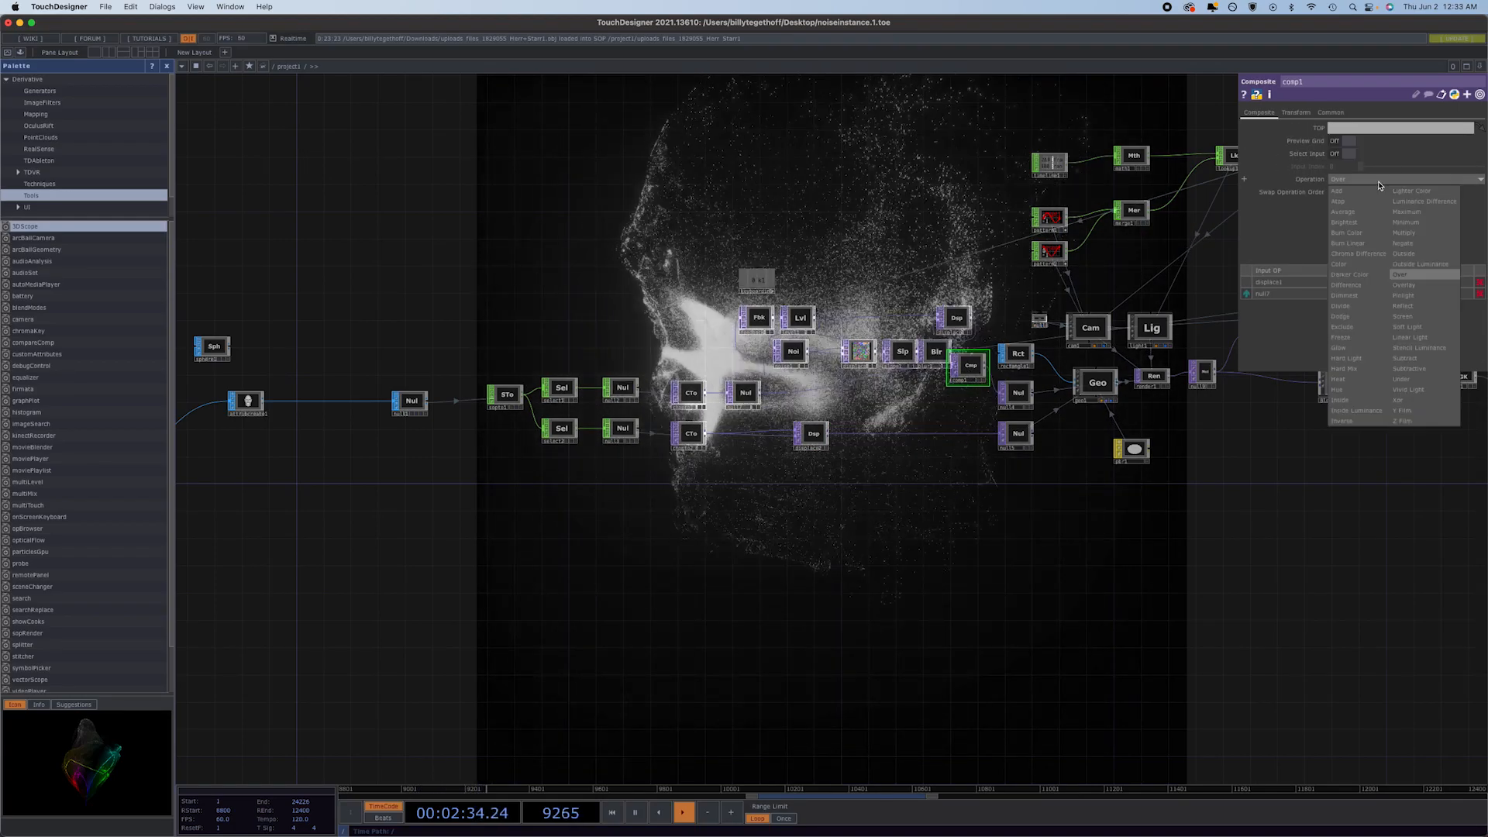
left_click(1349, 198)
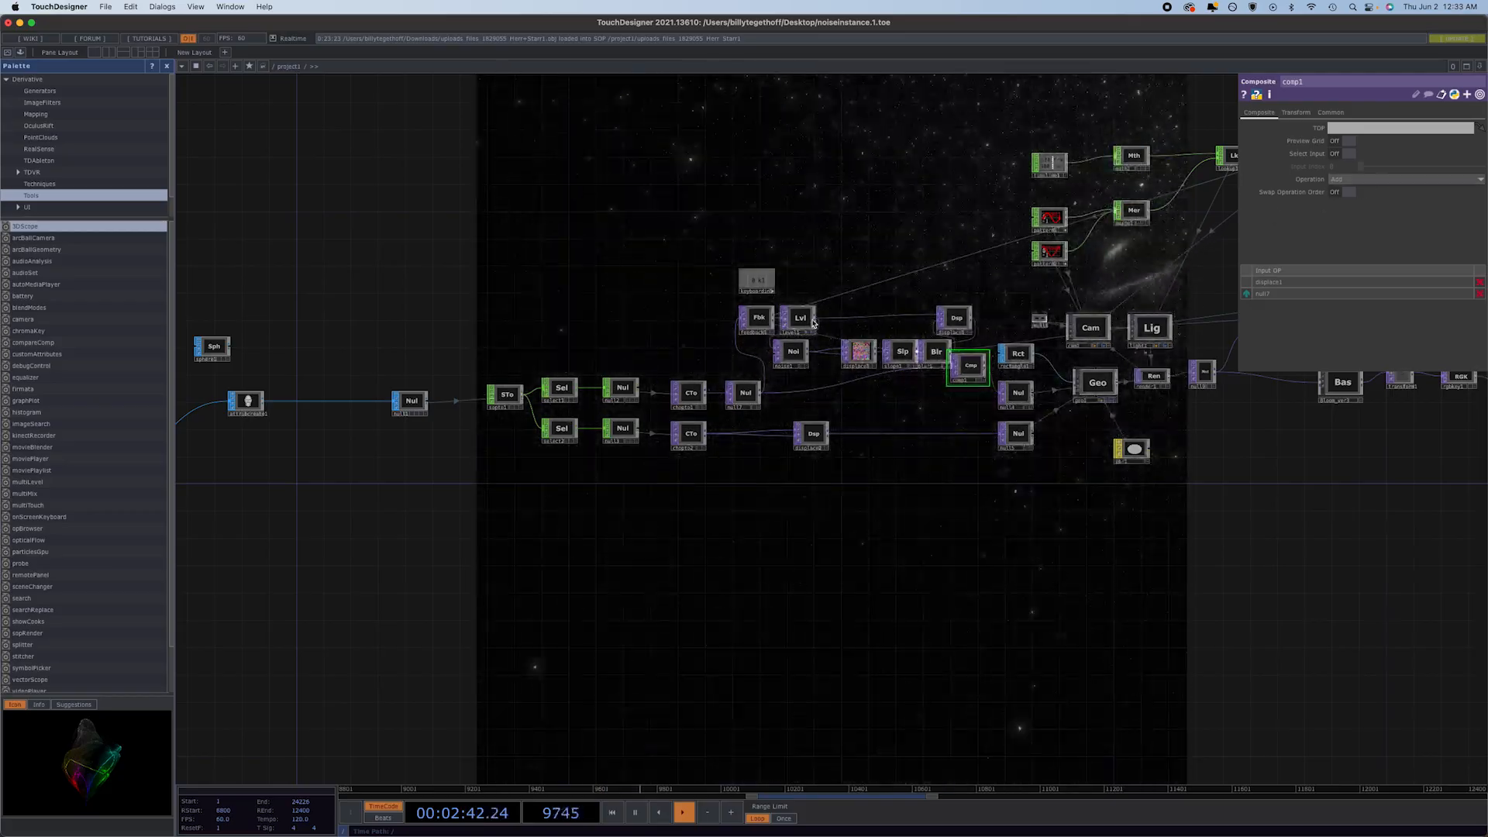
Lower level1's opacity in the feedback chain to about 0.45.
left_click(801, 318)
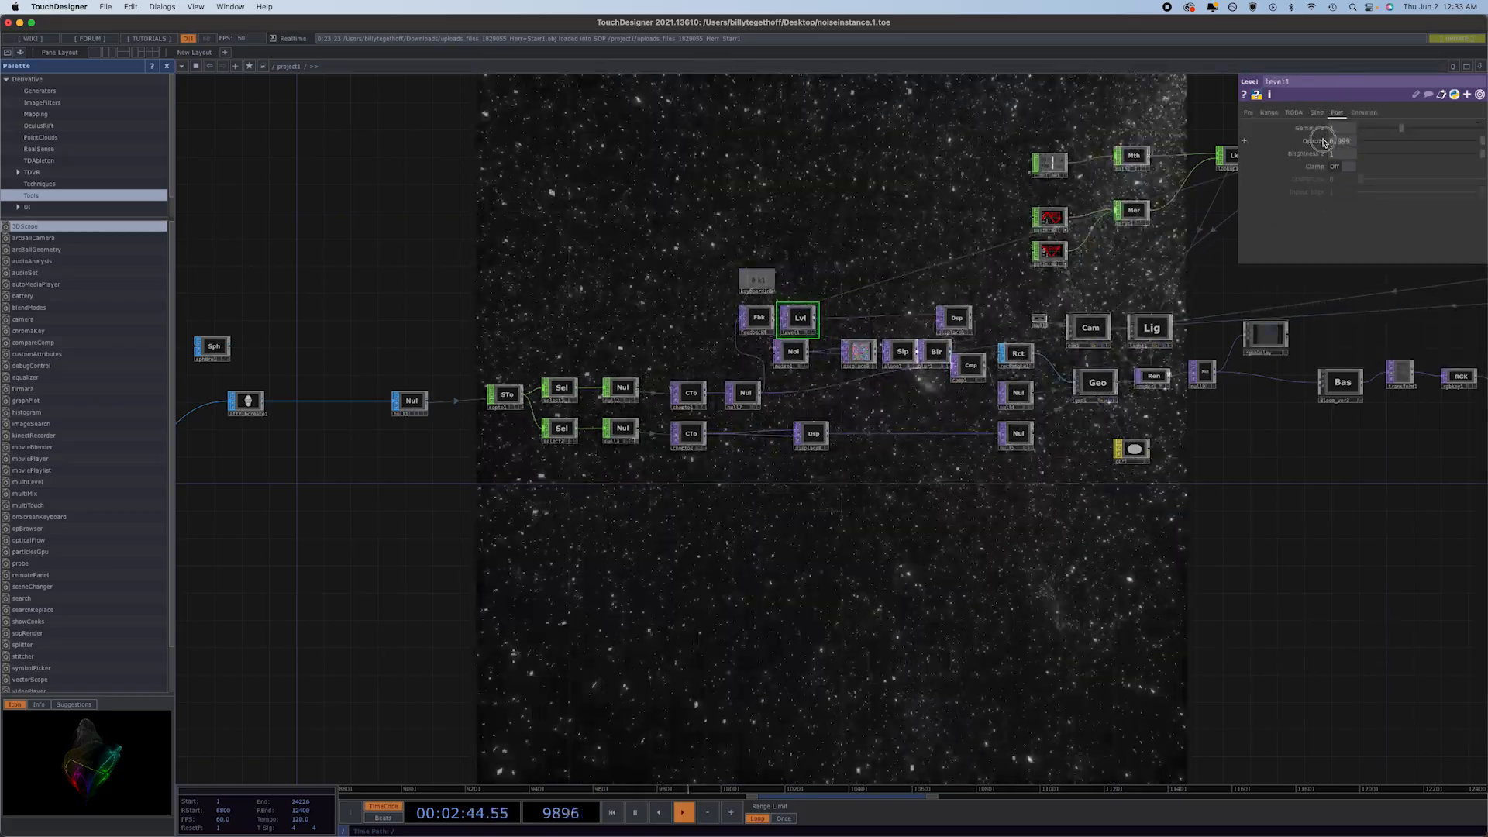
left_click_drag(1317, 143, 704, 131)
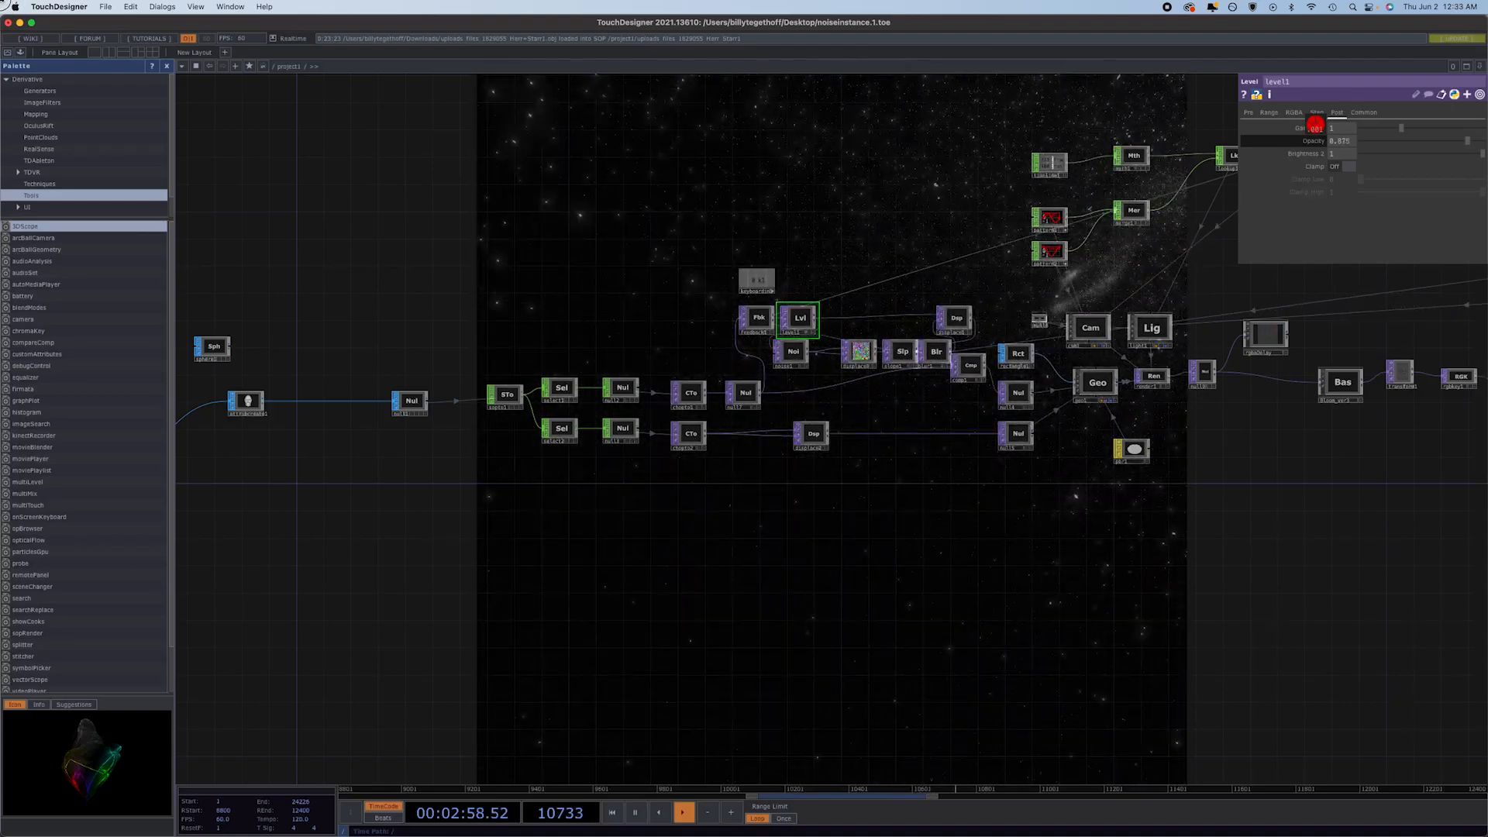
mouse_move(1314, 125)
left_mouse_down()
mouse_move(1293, 124)
mouse_move(1309, 125)
left_mouse_up()
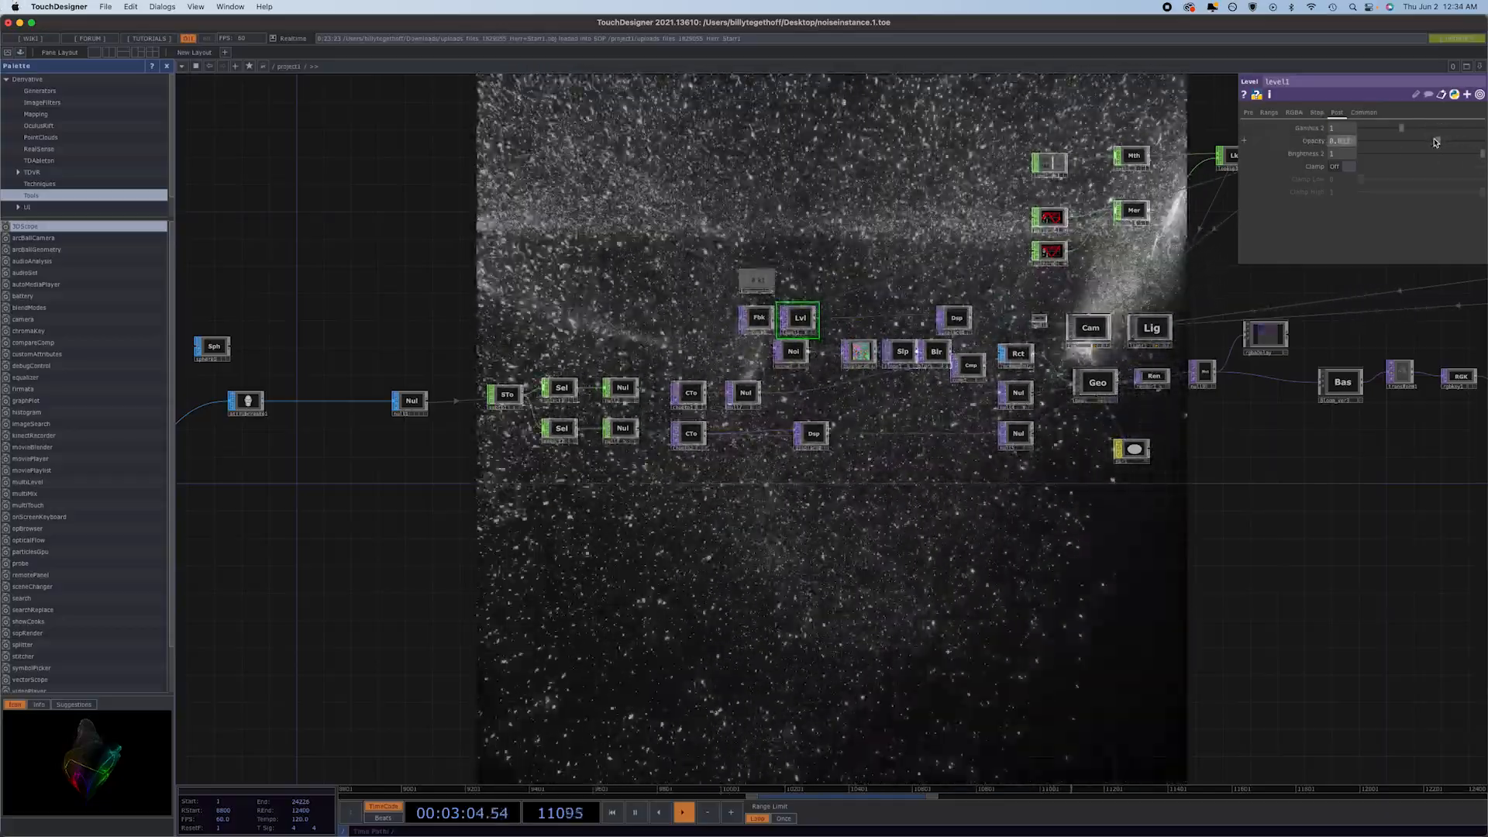
left_click_drag(1437, 141, 1407, 142)
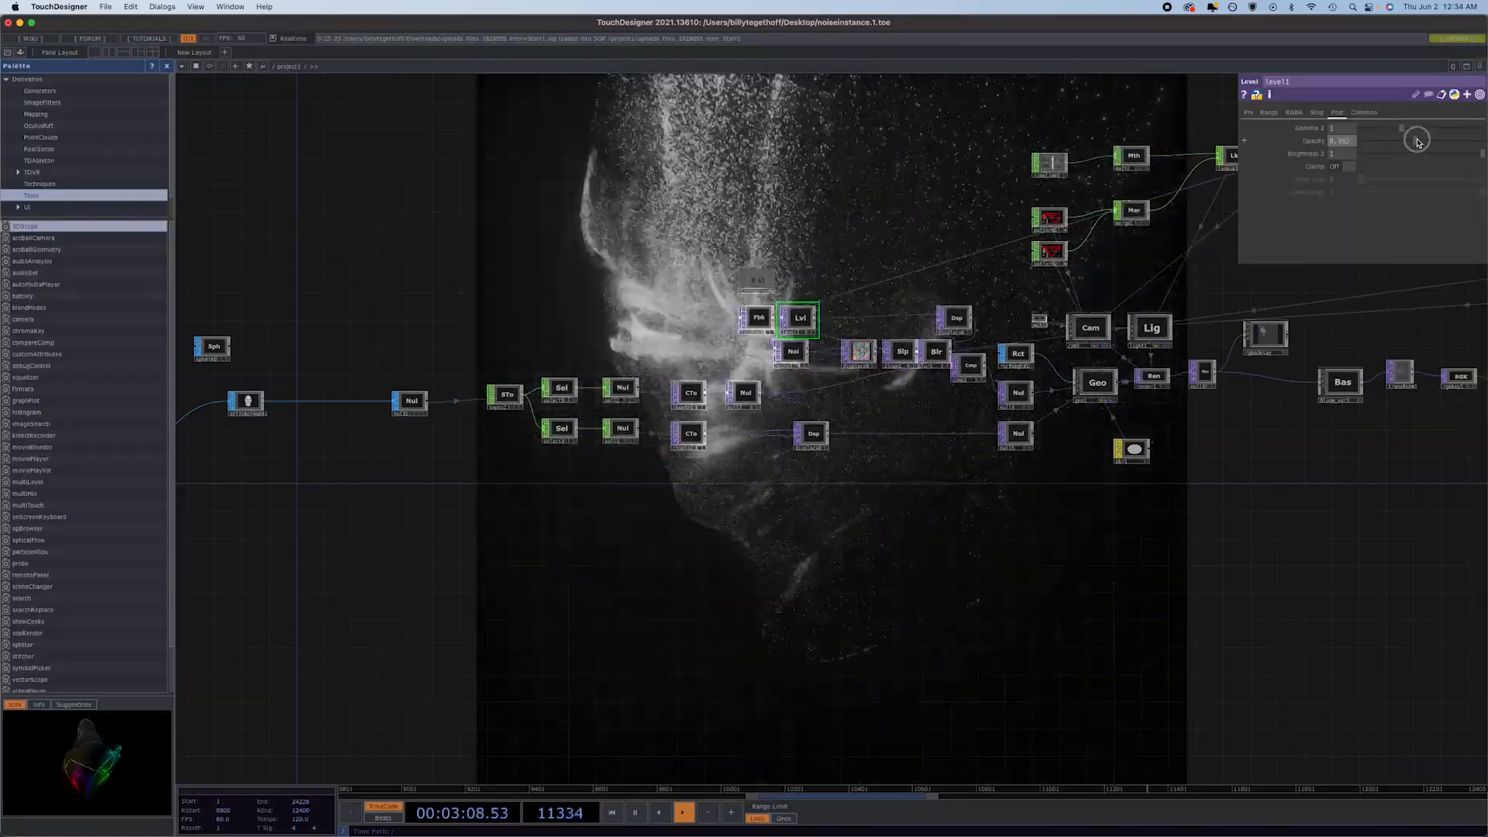
left_click_drag(1417, 142, 1417, 142)
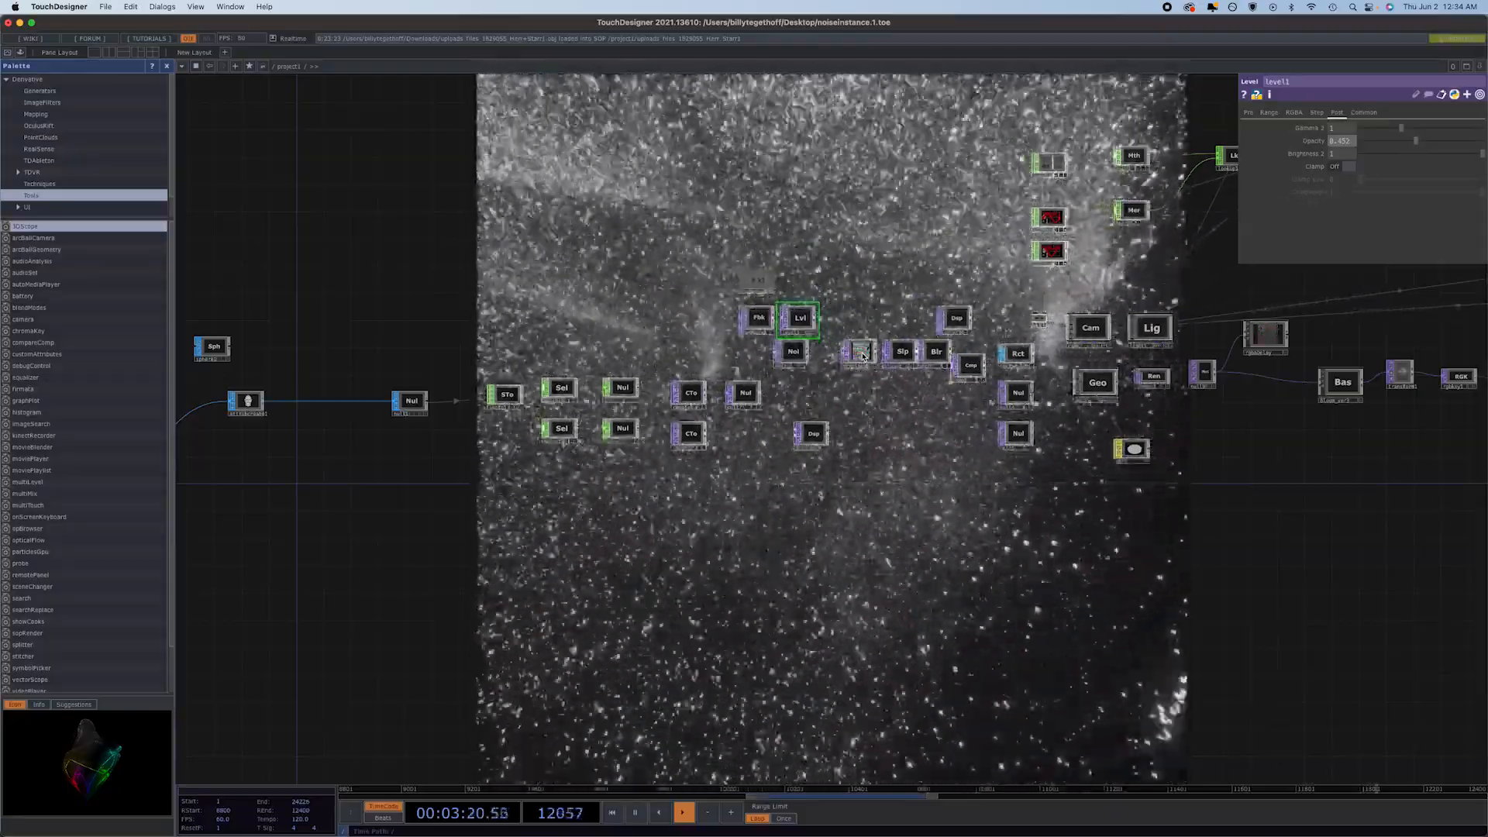
Reduce both displace weights of displace3 to 0.001, passing through 0.1 and 0.01.
left_click(862, 353)
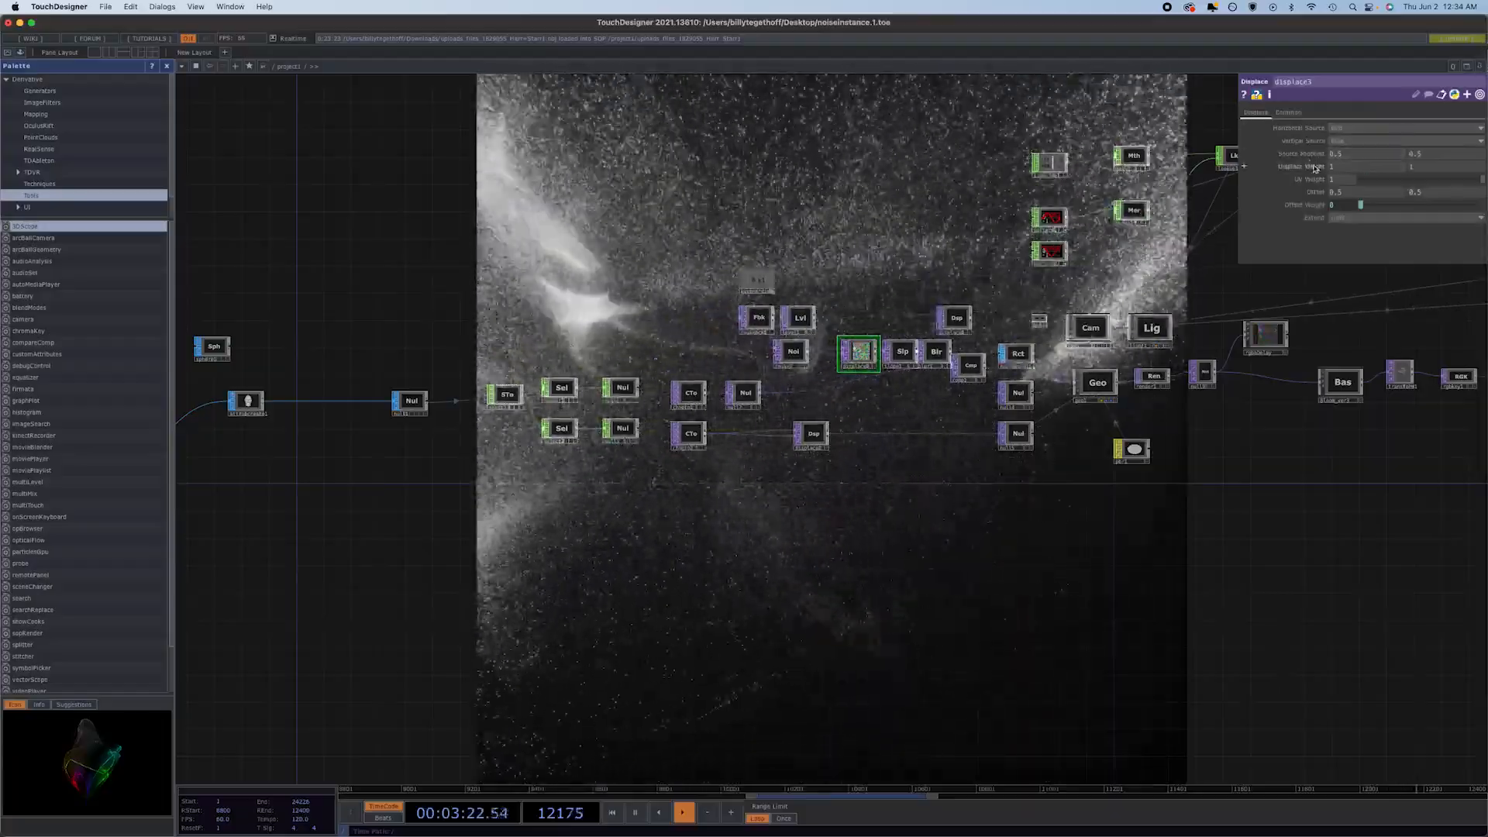
middle_click_drag(1319, 170, 1069, 207)
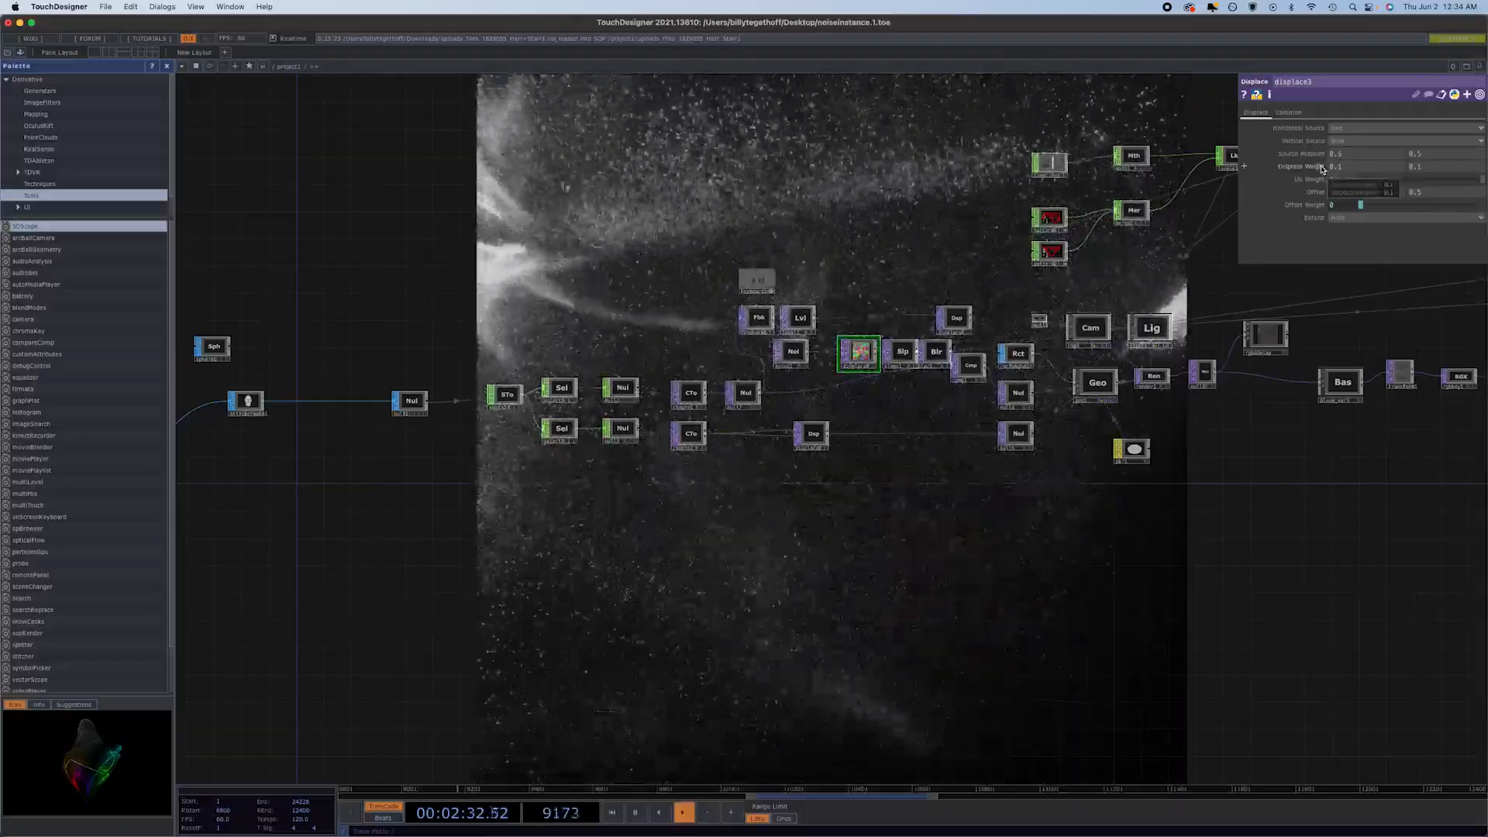
middle_click_drag(1323, 170, 1321, 169)
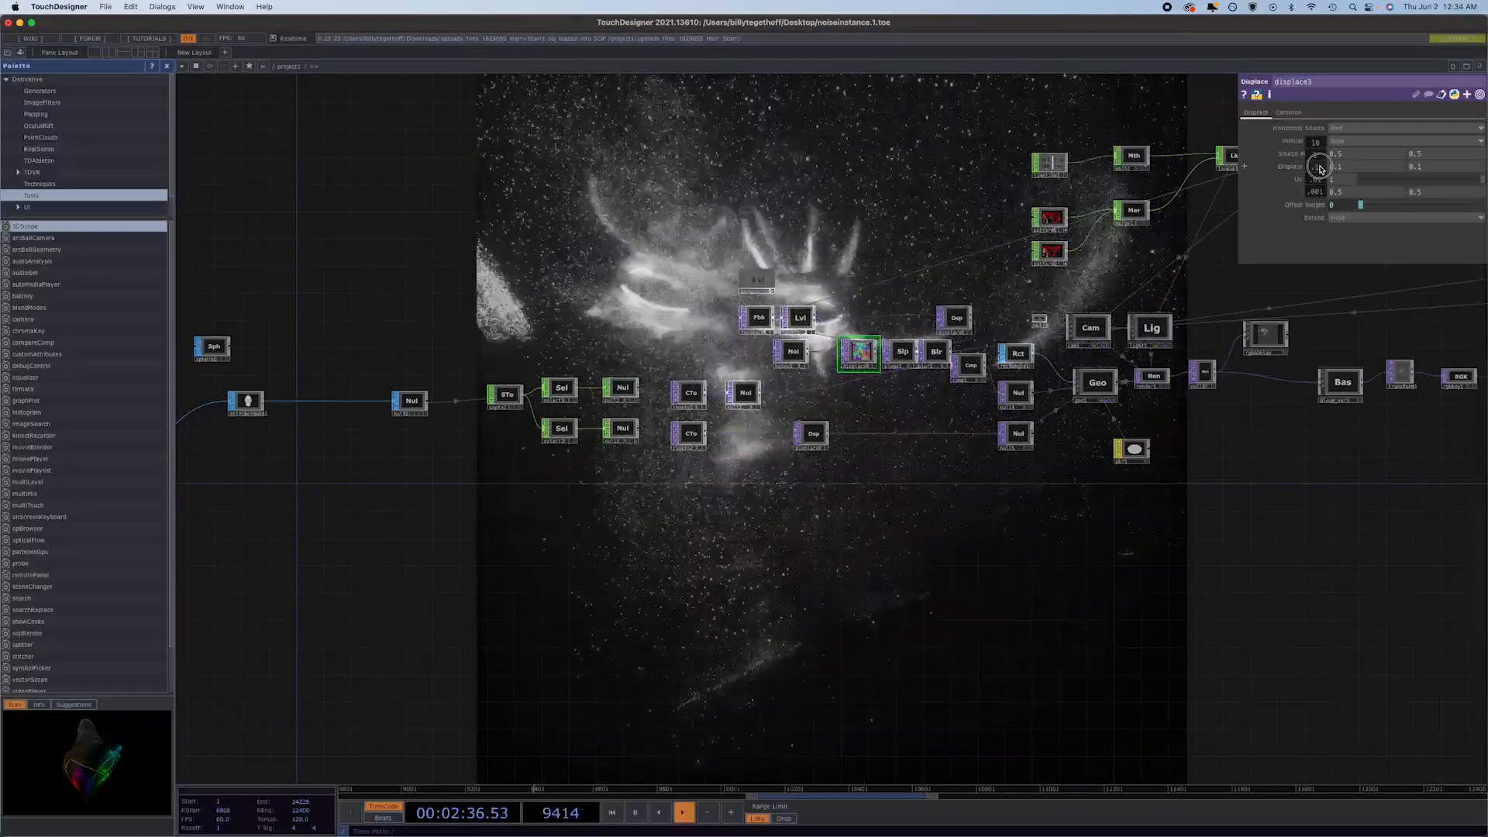
middle_click_drag(1321, 169, 1197, 196)
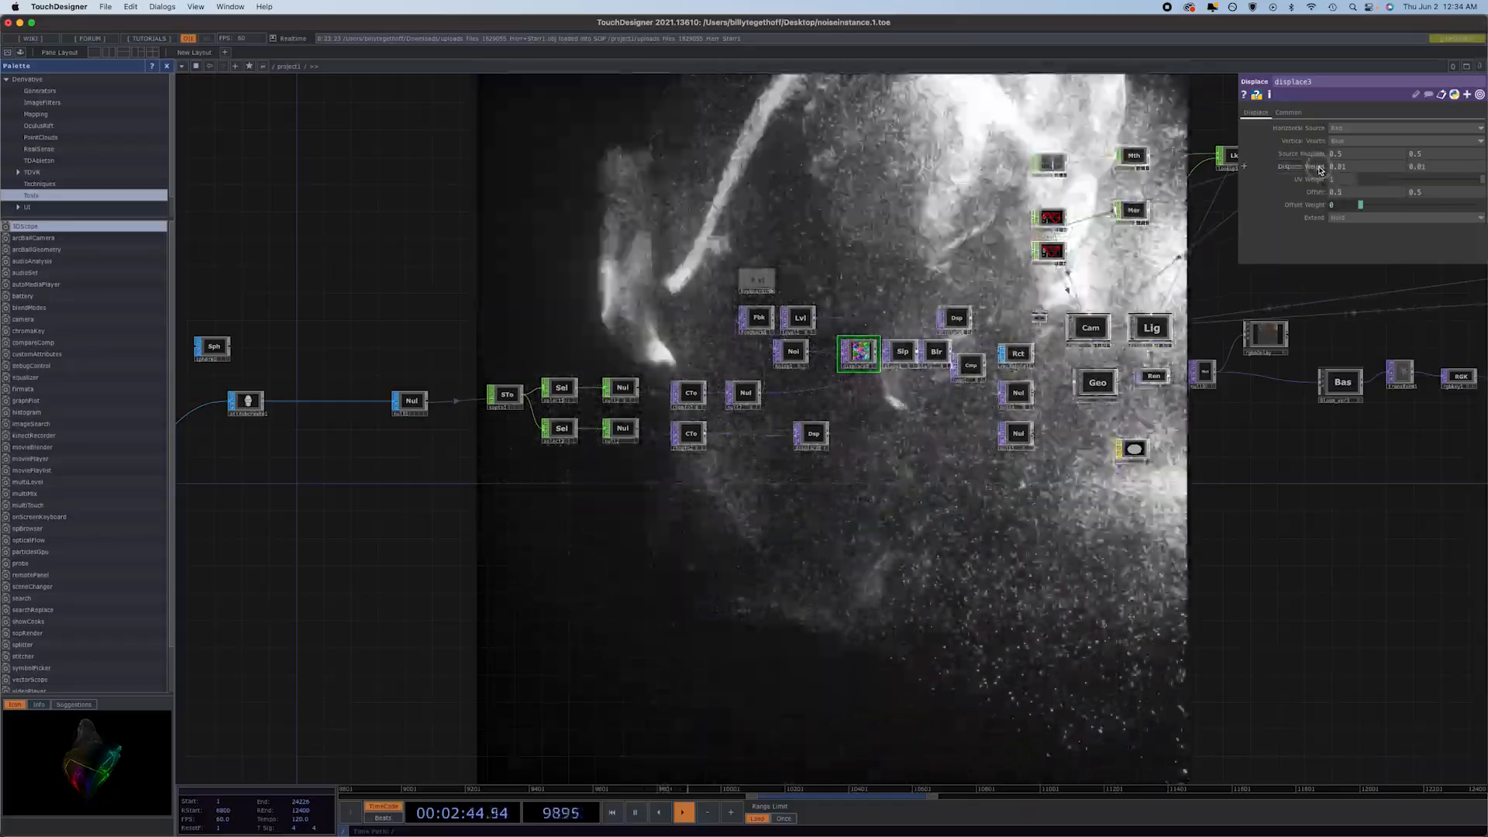
middle_click_drag(1319, 170, 1015, 189)
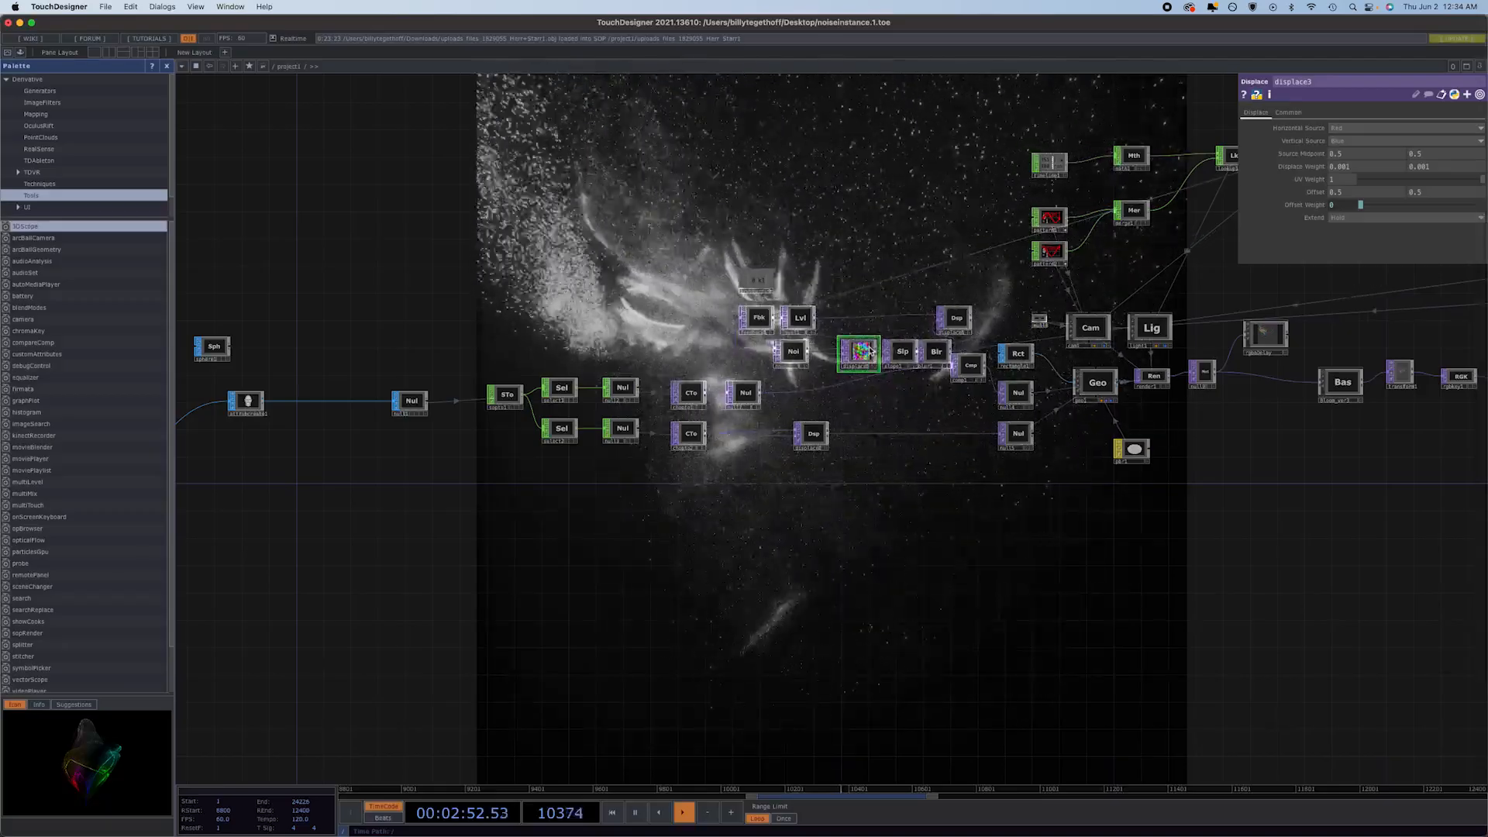
Try a range of larger displace weights on displace3 and set both to 1.
scroll(869, 350, "up", 6)
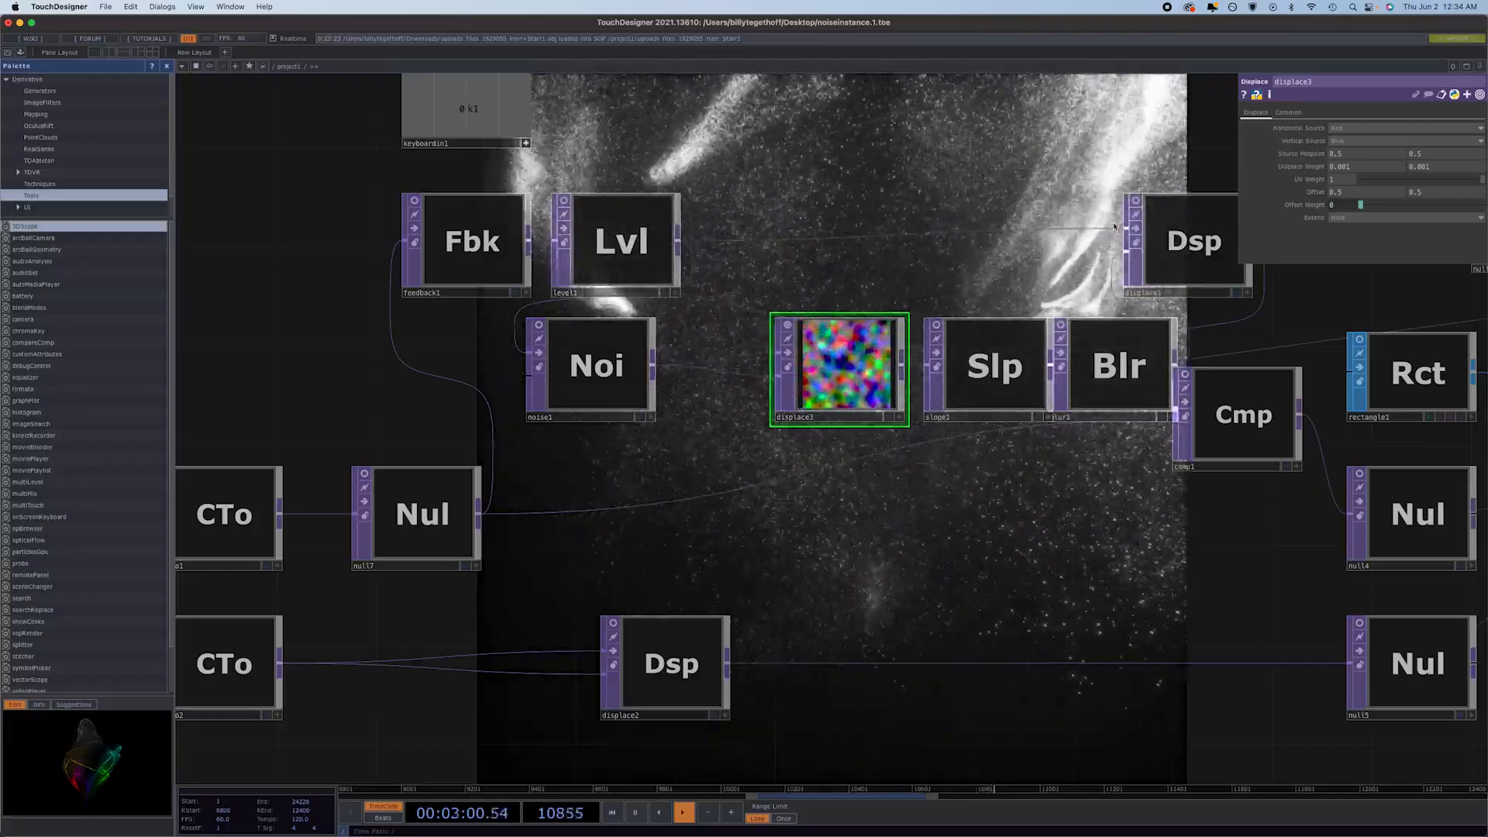
middle_click_drag(1301, 166, 1301, 169)
middle_click_drag(1302, 177, 1304, 146)
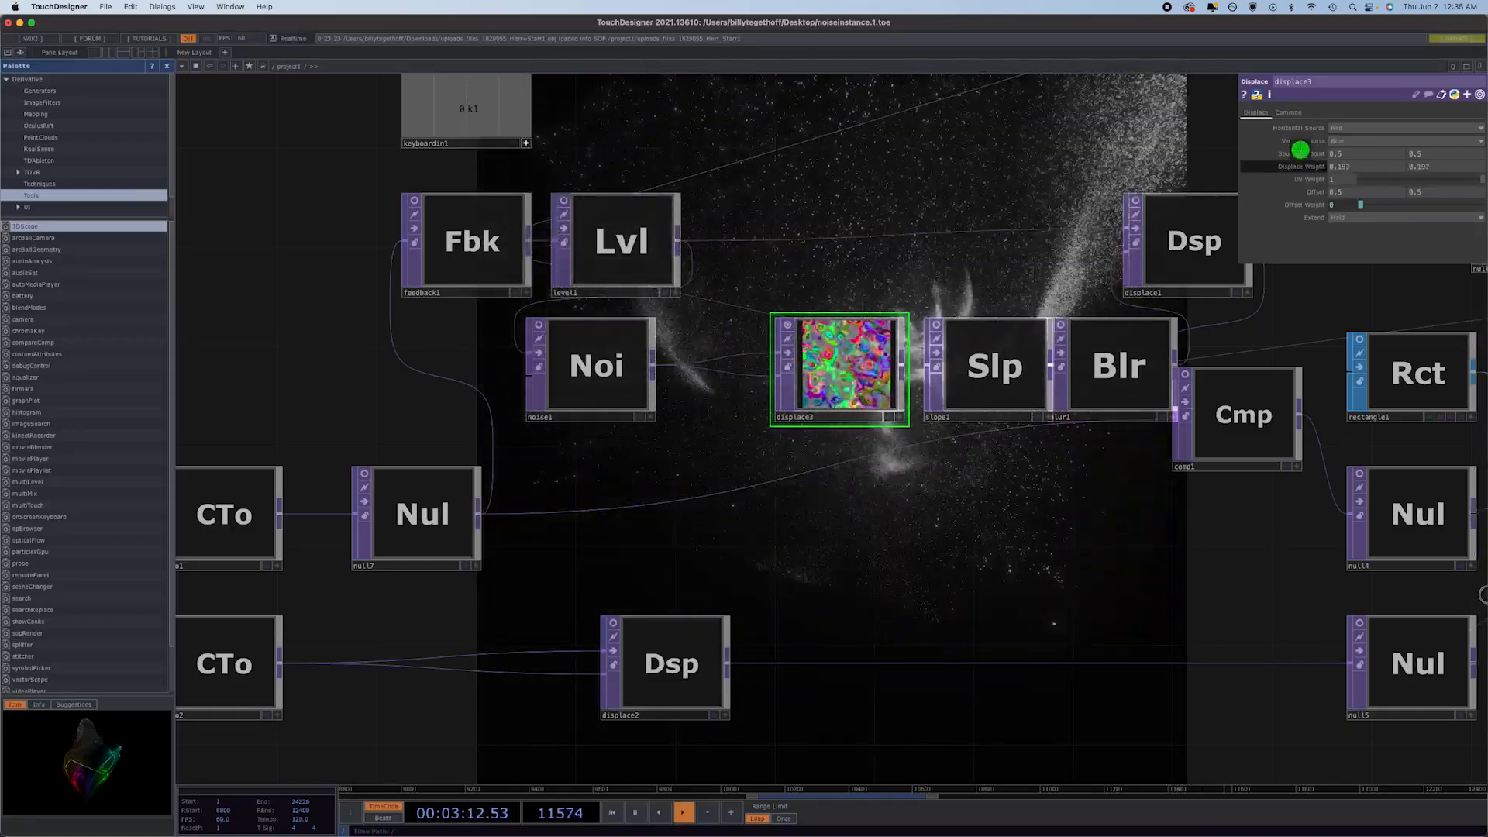
middle_click_drag(1300, 148, 1310, 168)
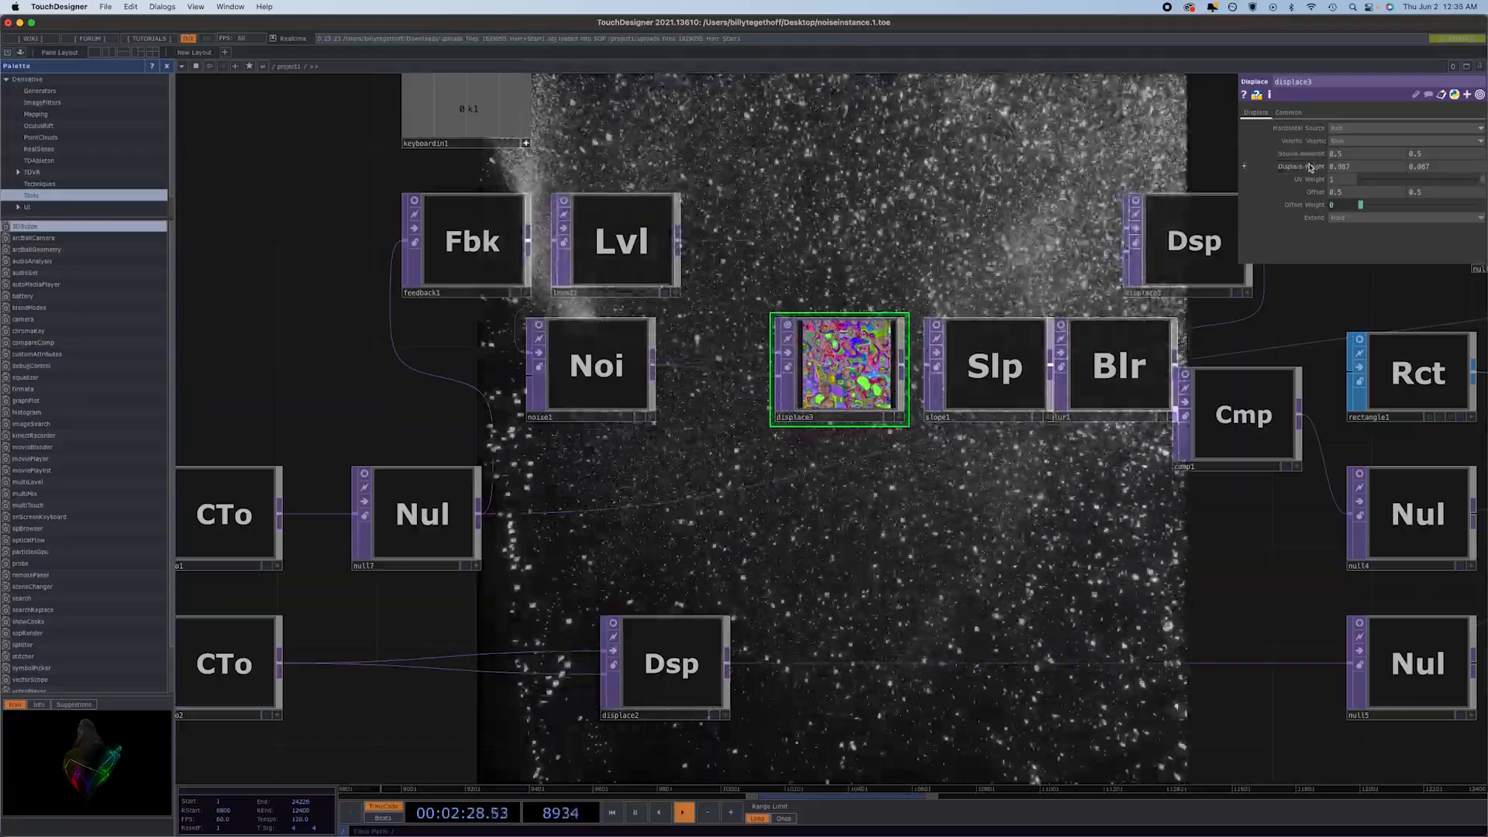
left_click_drag(1308, 168, 1370, 196)
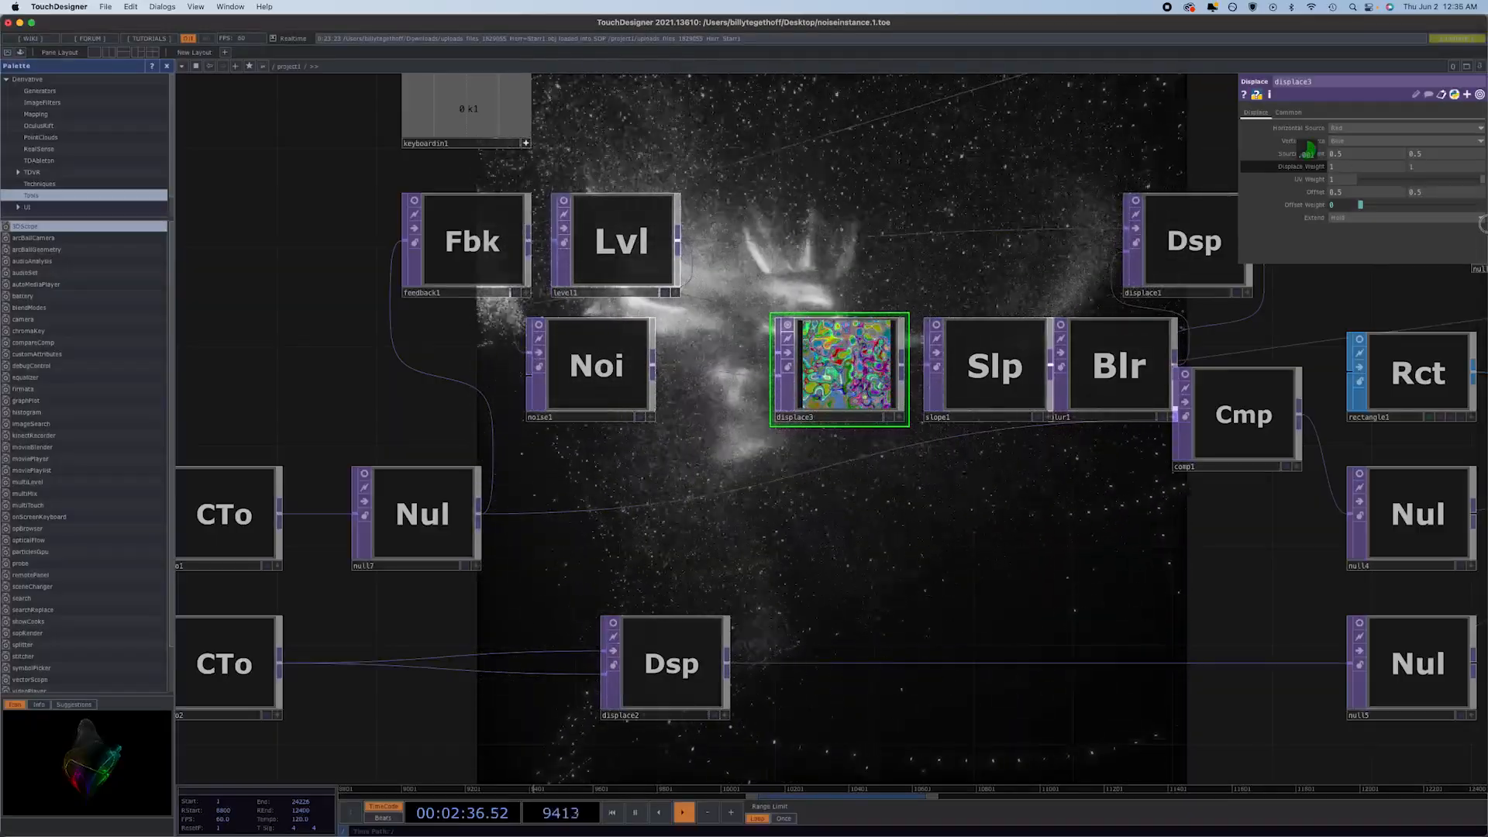
left_click_drag(1483, 224, 1482, 224)
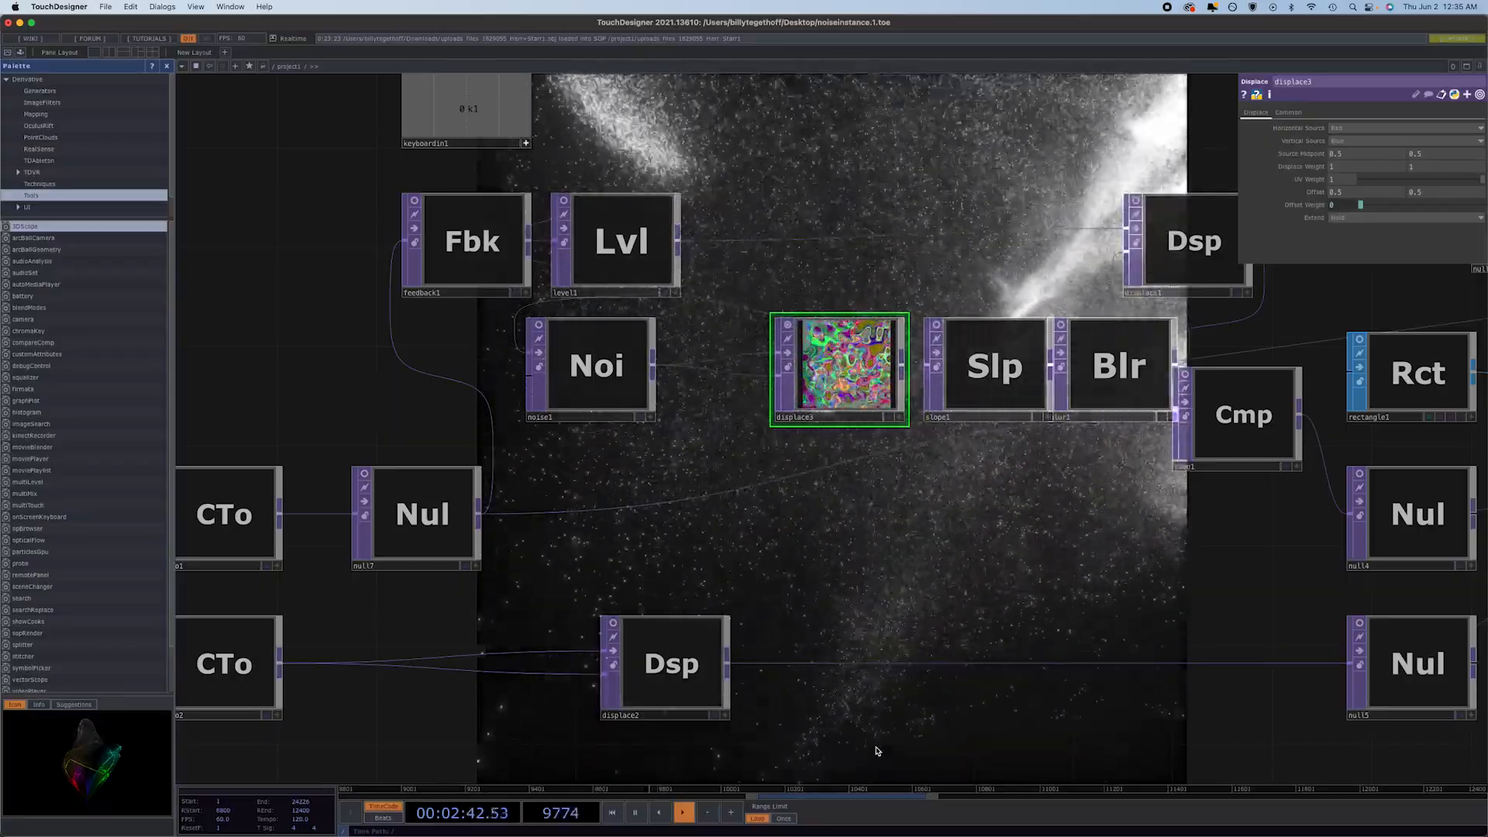
Turn off the node viewers of slope1 and displace3, and line comp1 up in the row with null4.
left_click(935, 327)
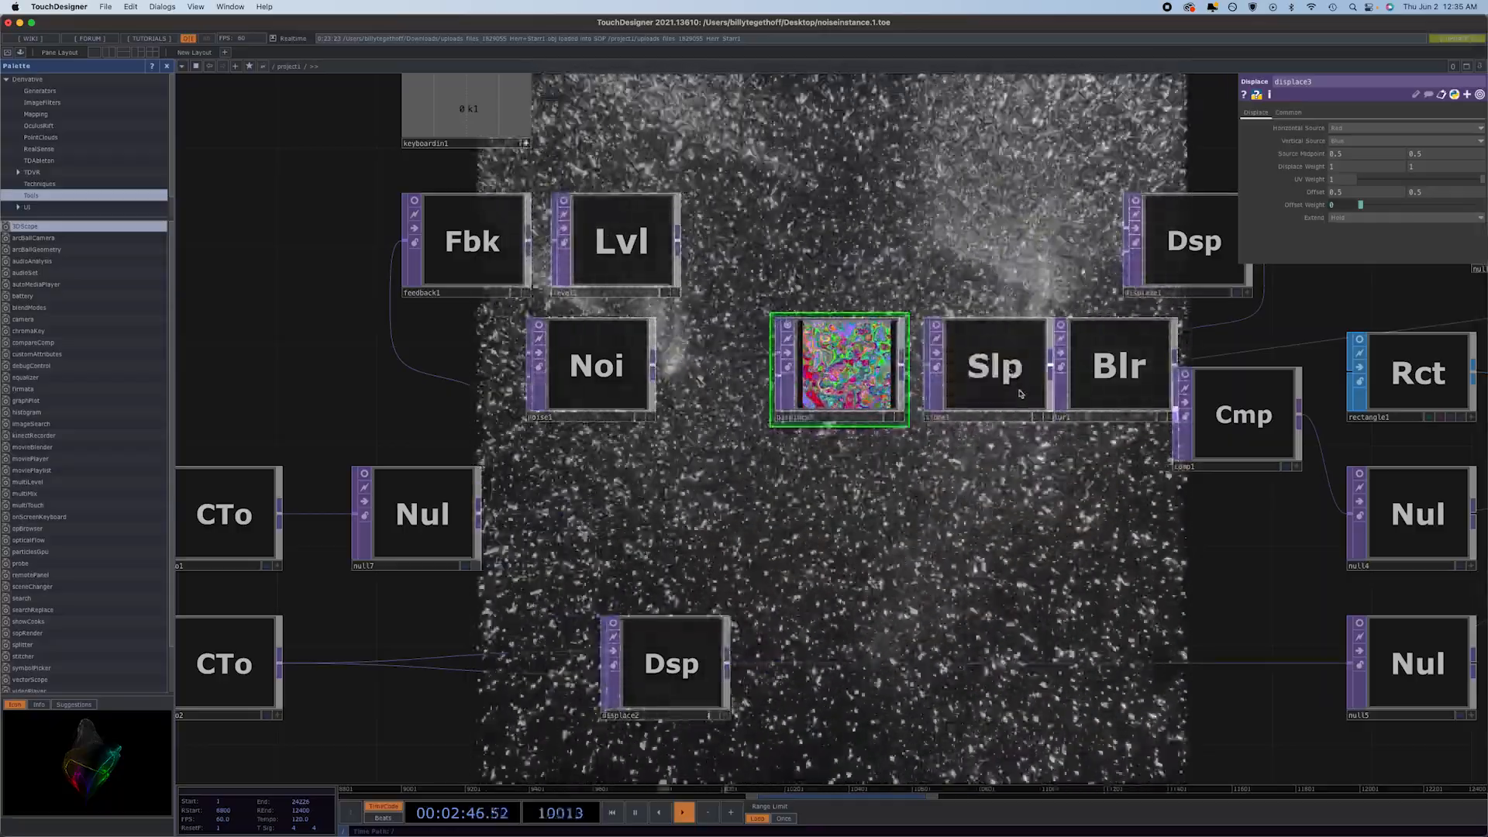
scroll(1020, 394, "down", 5)
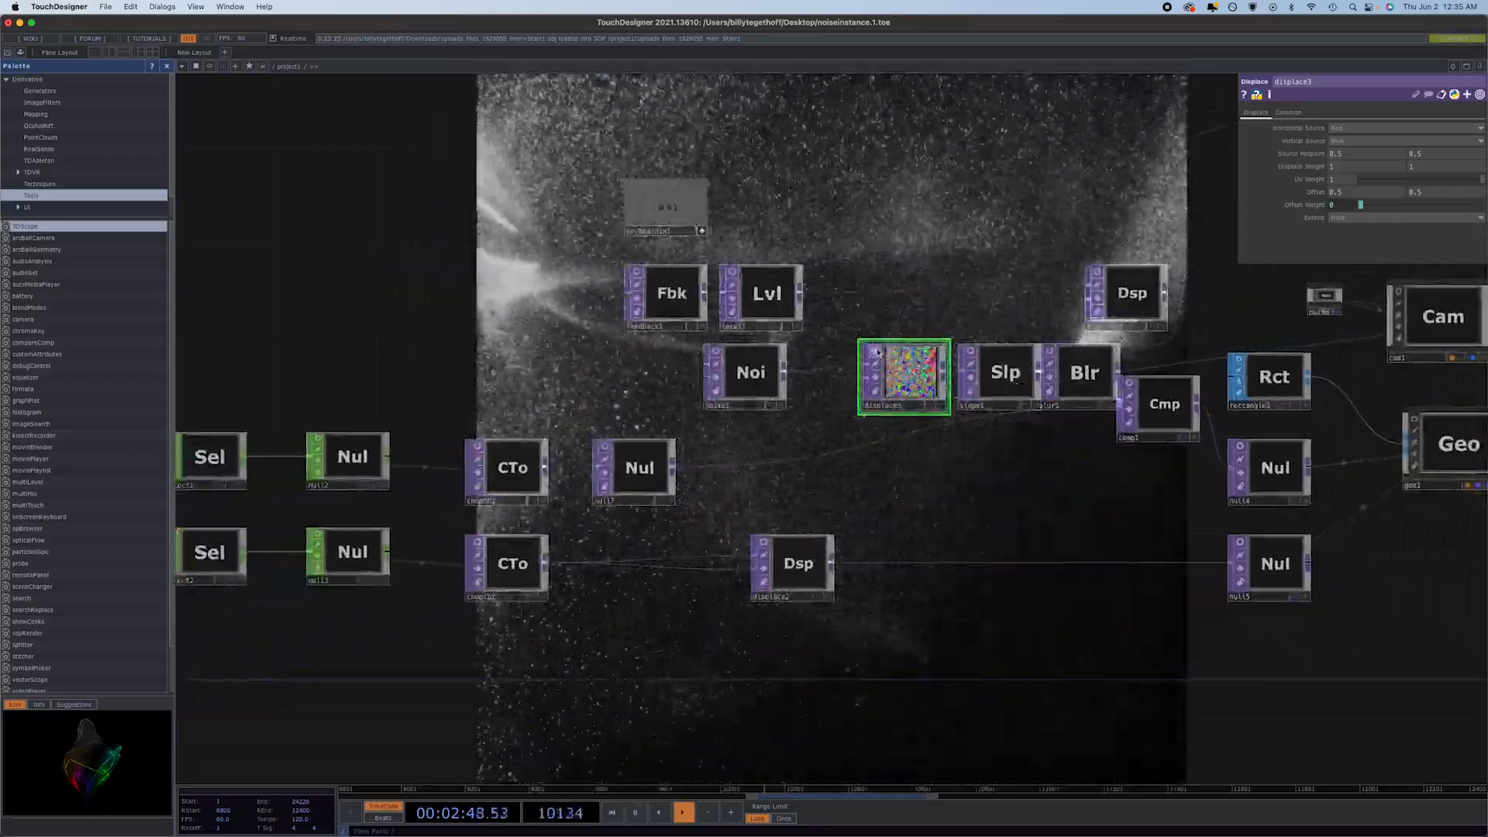
left_click(877, 353)
scroll(905, 387, "down", 5)
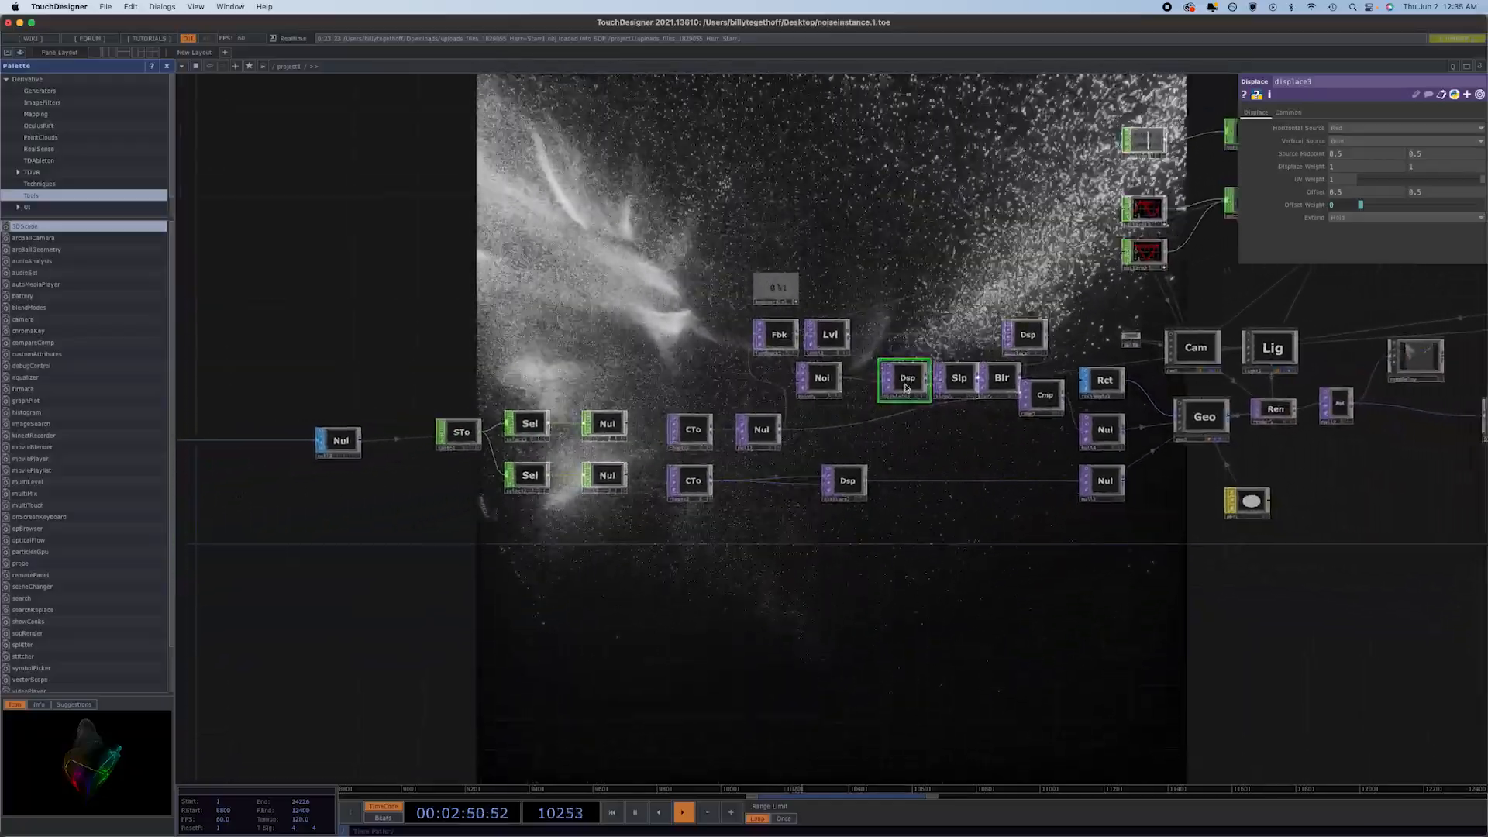
scroll(905, 388, "down", 1)
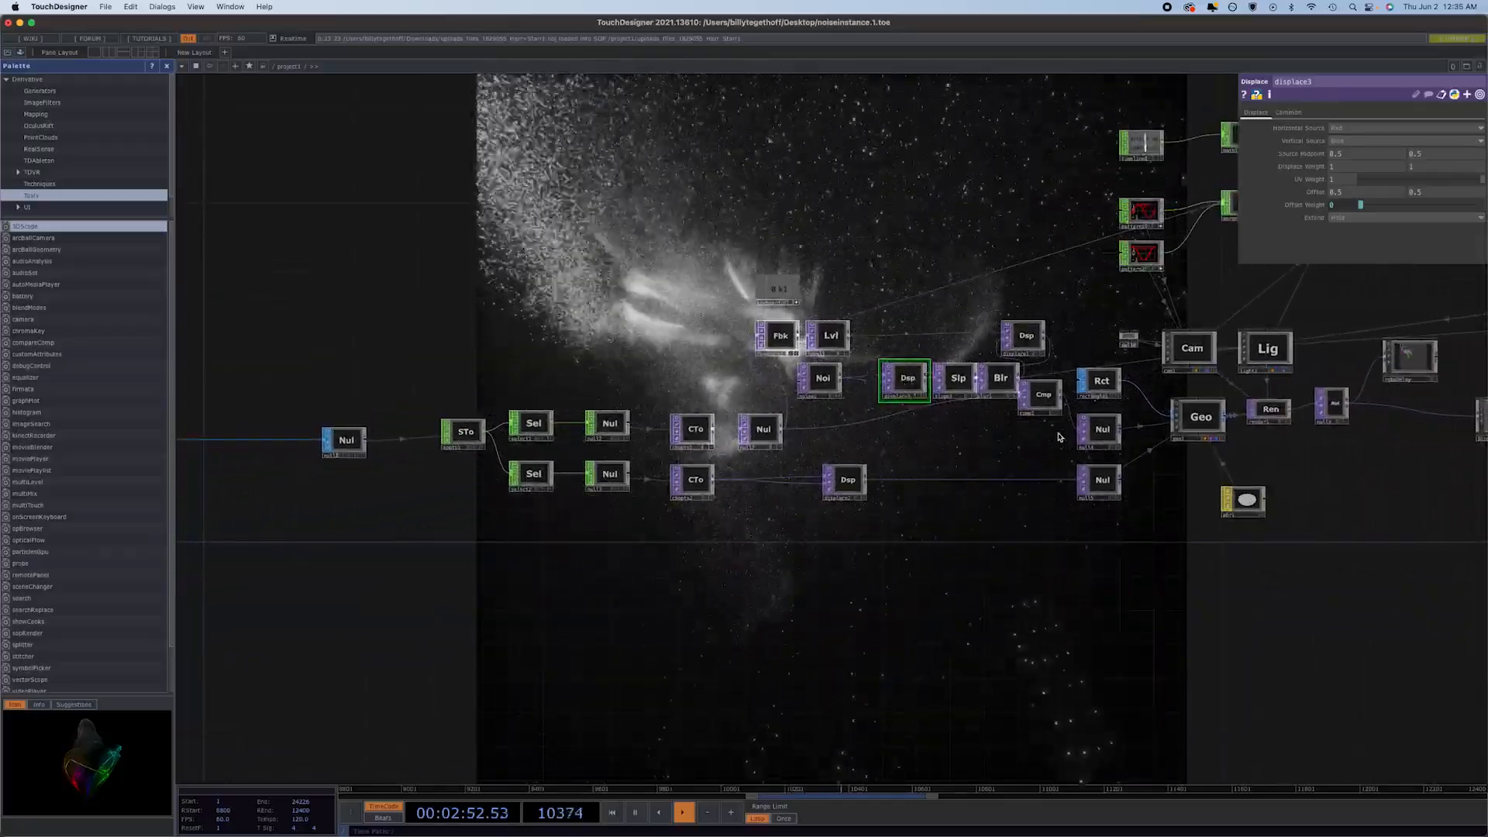
left_click_drag(1042, 404, 1041, 447)
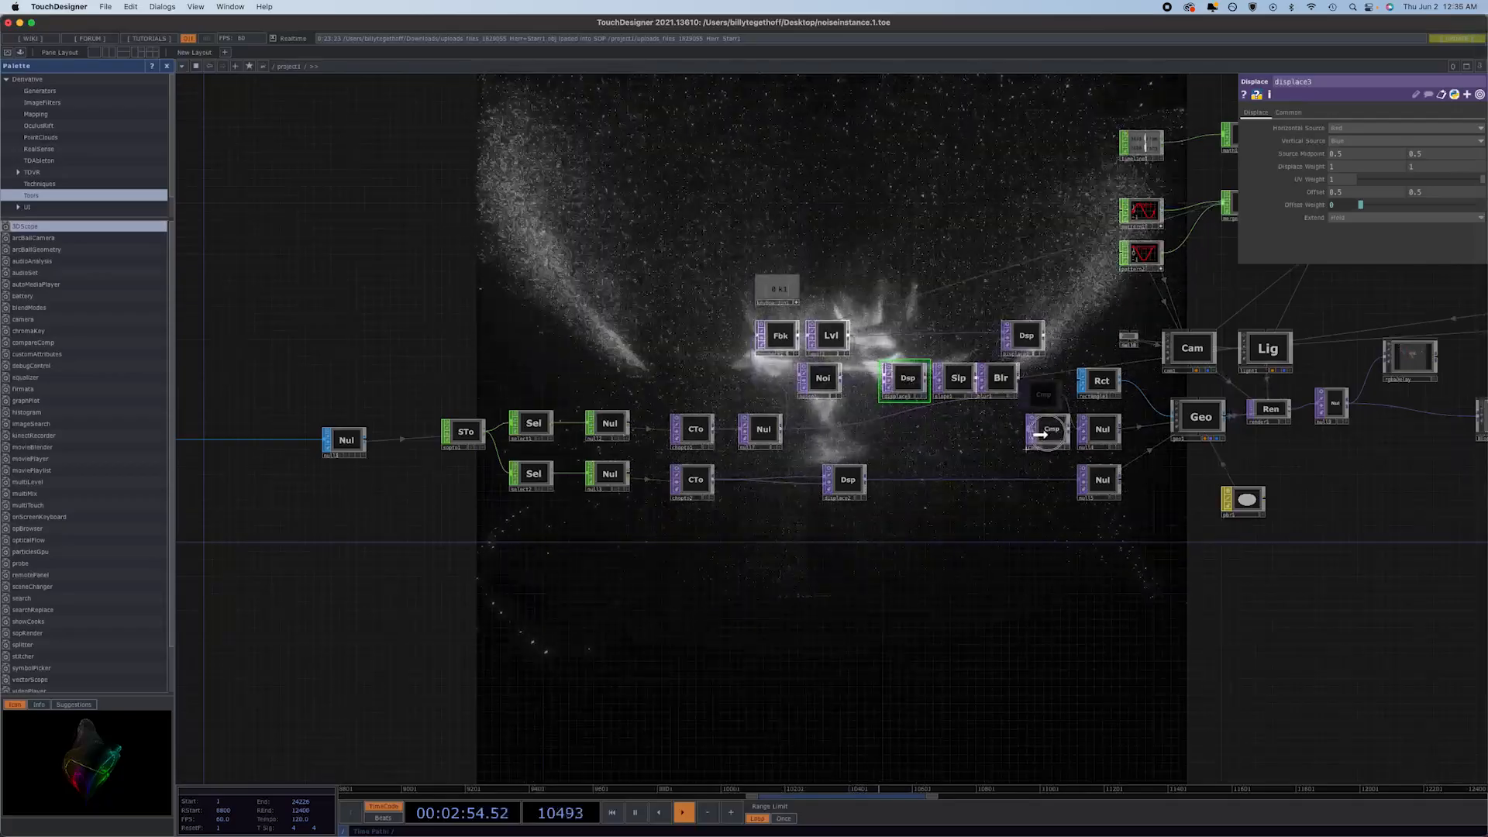
Adjust level1's opacity to 0.2.
left_click(830, 339)
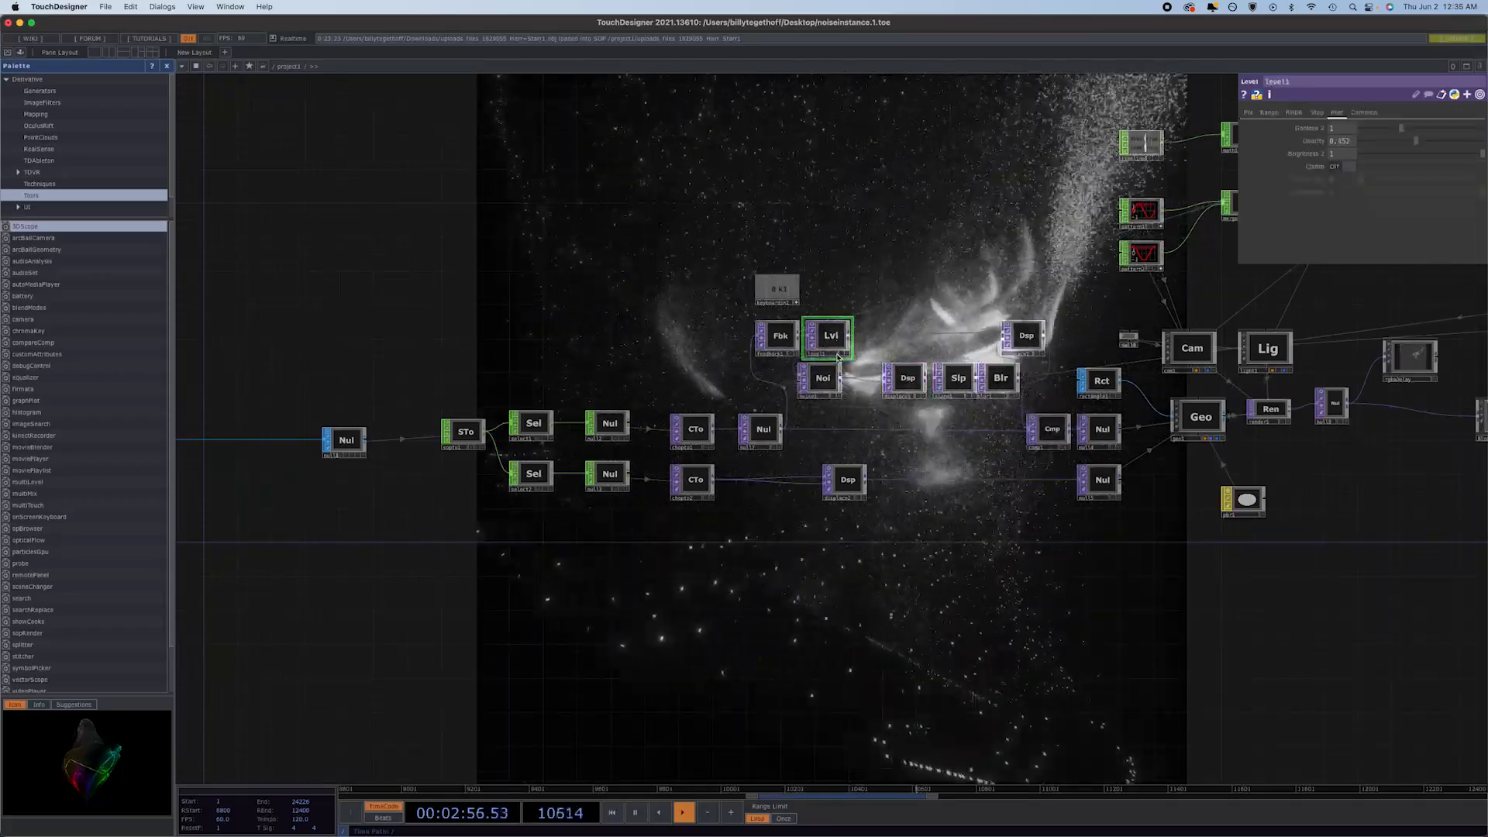
left_click(1445, 141)
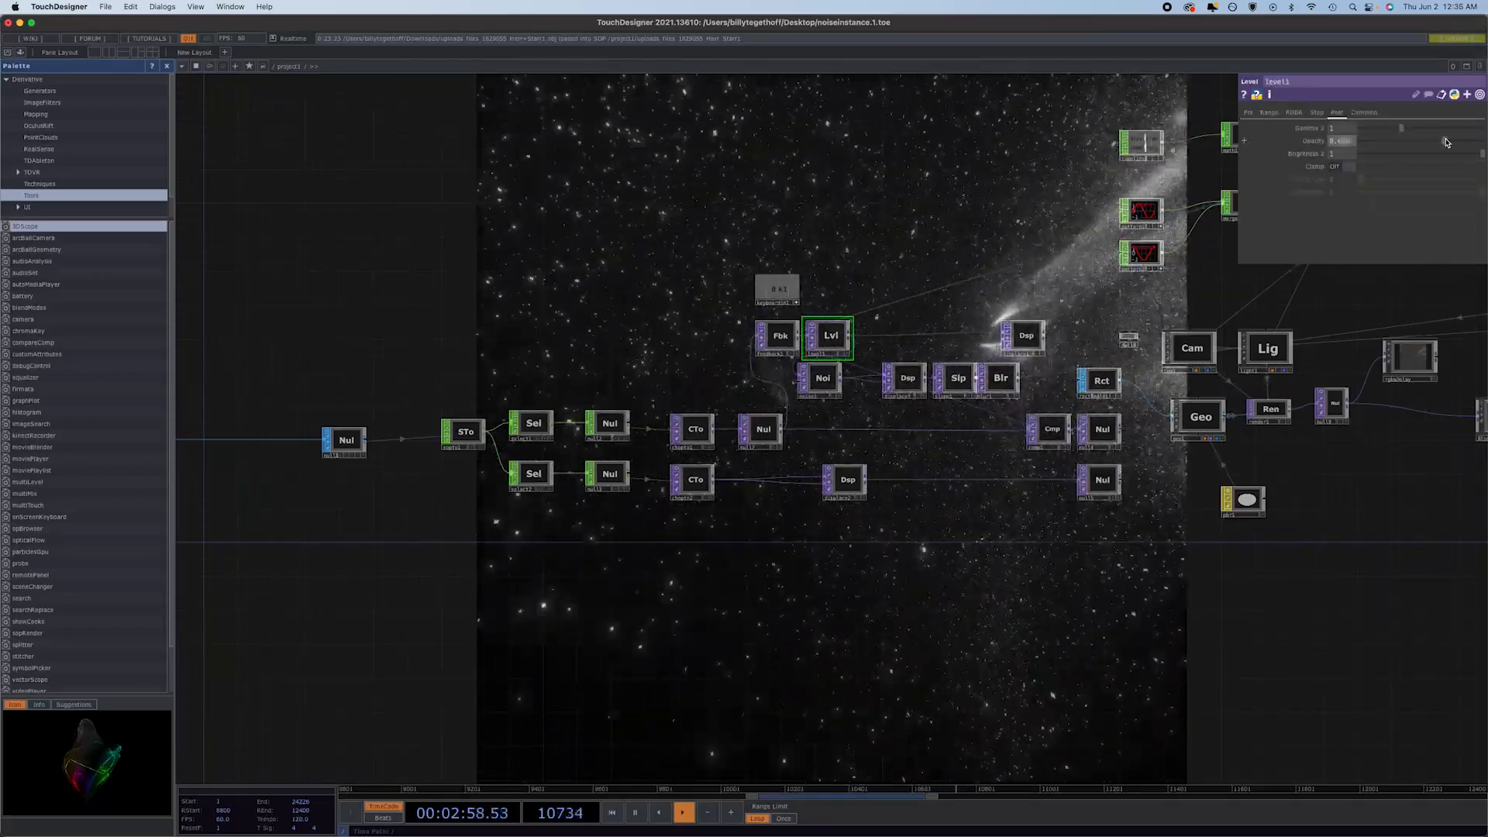
left_click_drag(1445, 140, 1384, 152)
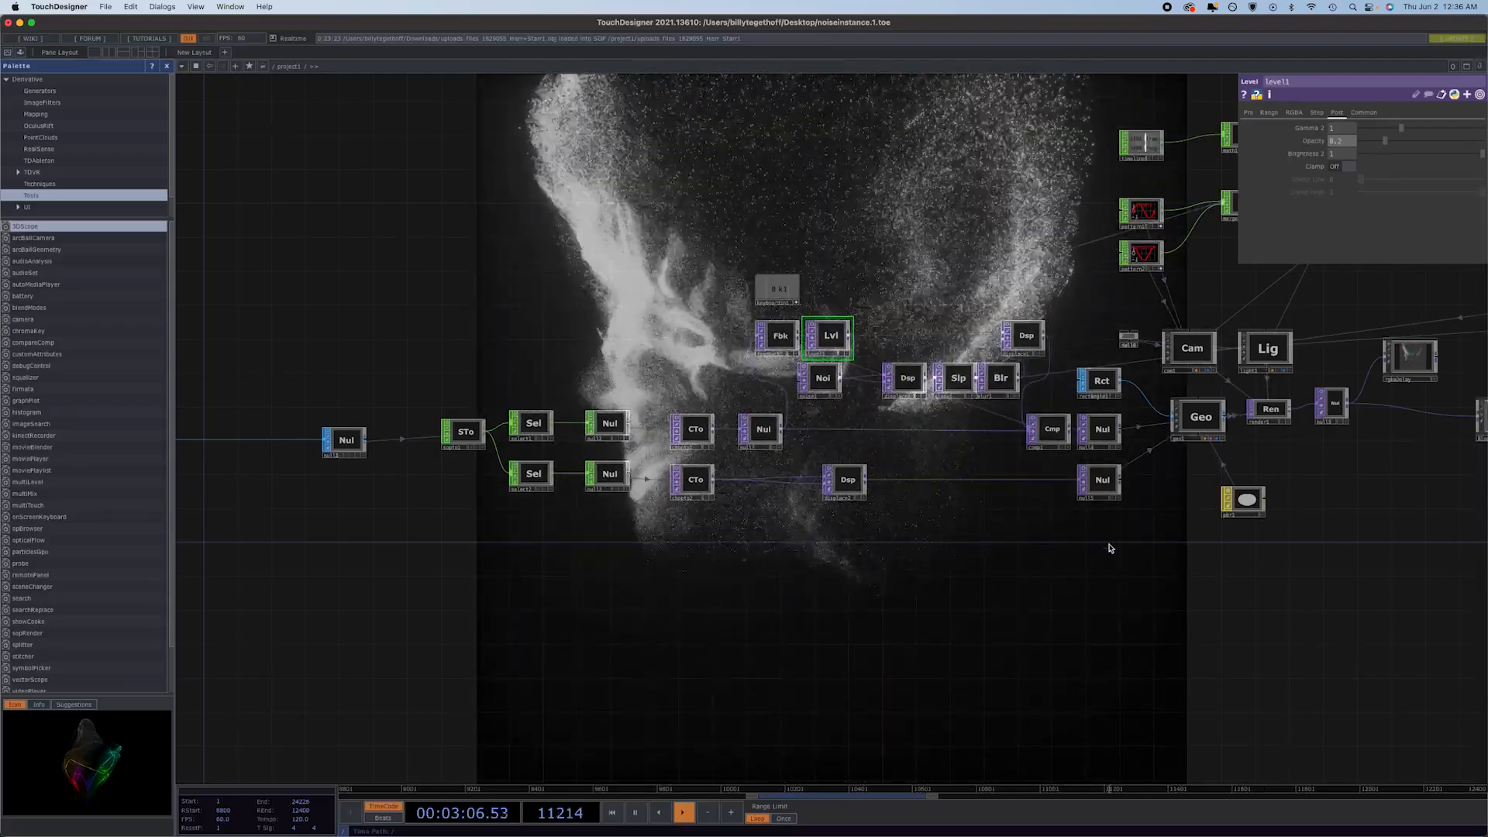
Set comp1's composite operation to Over and raise level1's opacity to 1.
left_click(1044, 431)
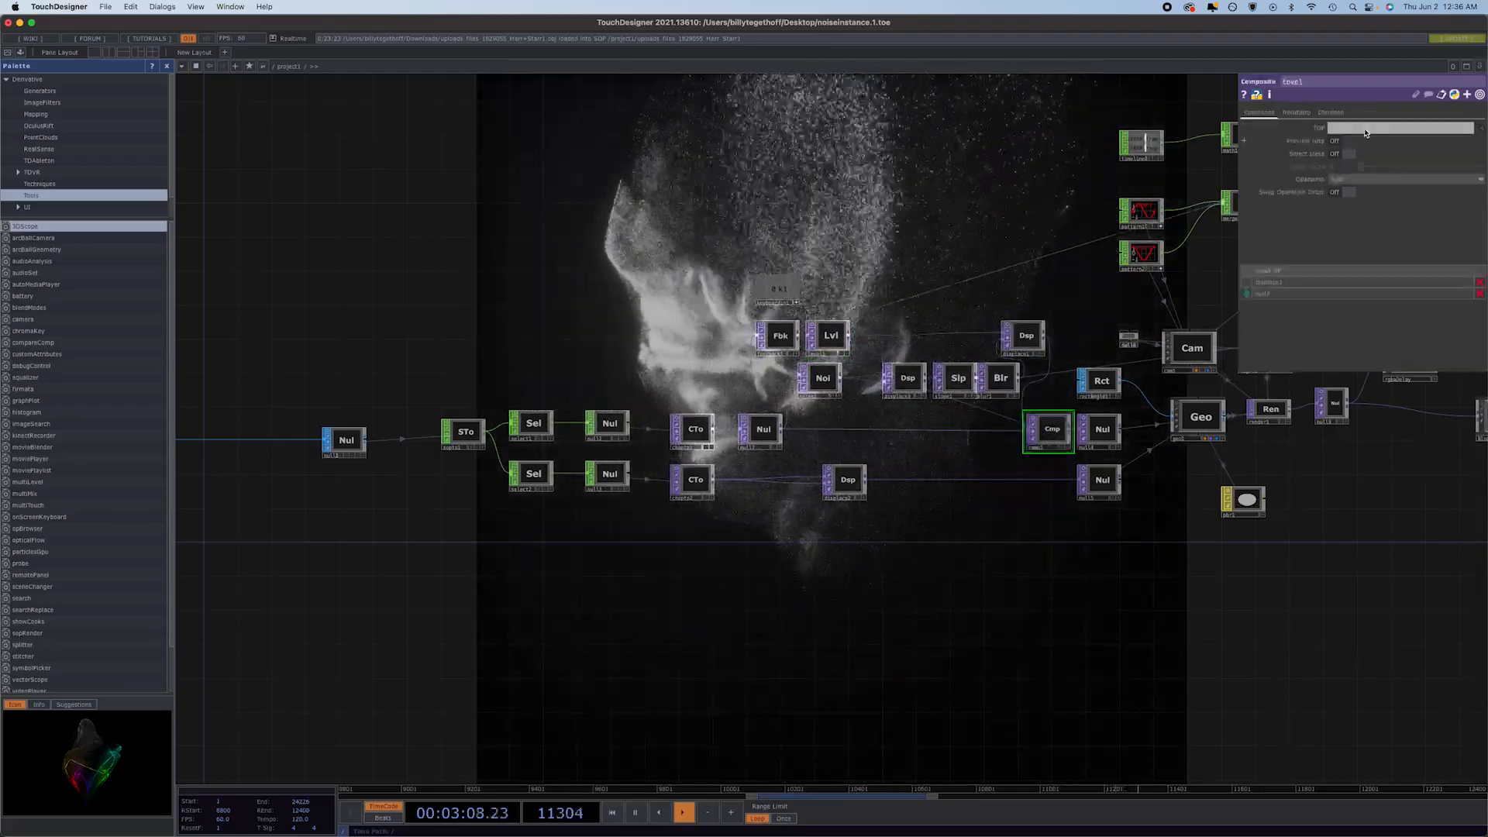
left_click(1400, 179)
left_click(1407, 277)
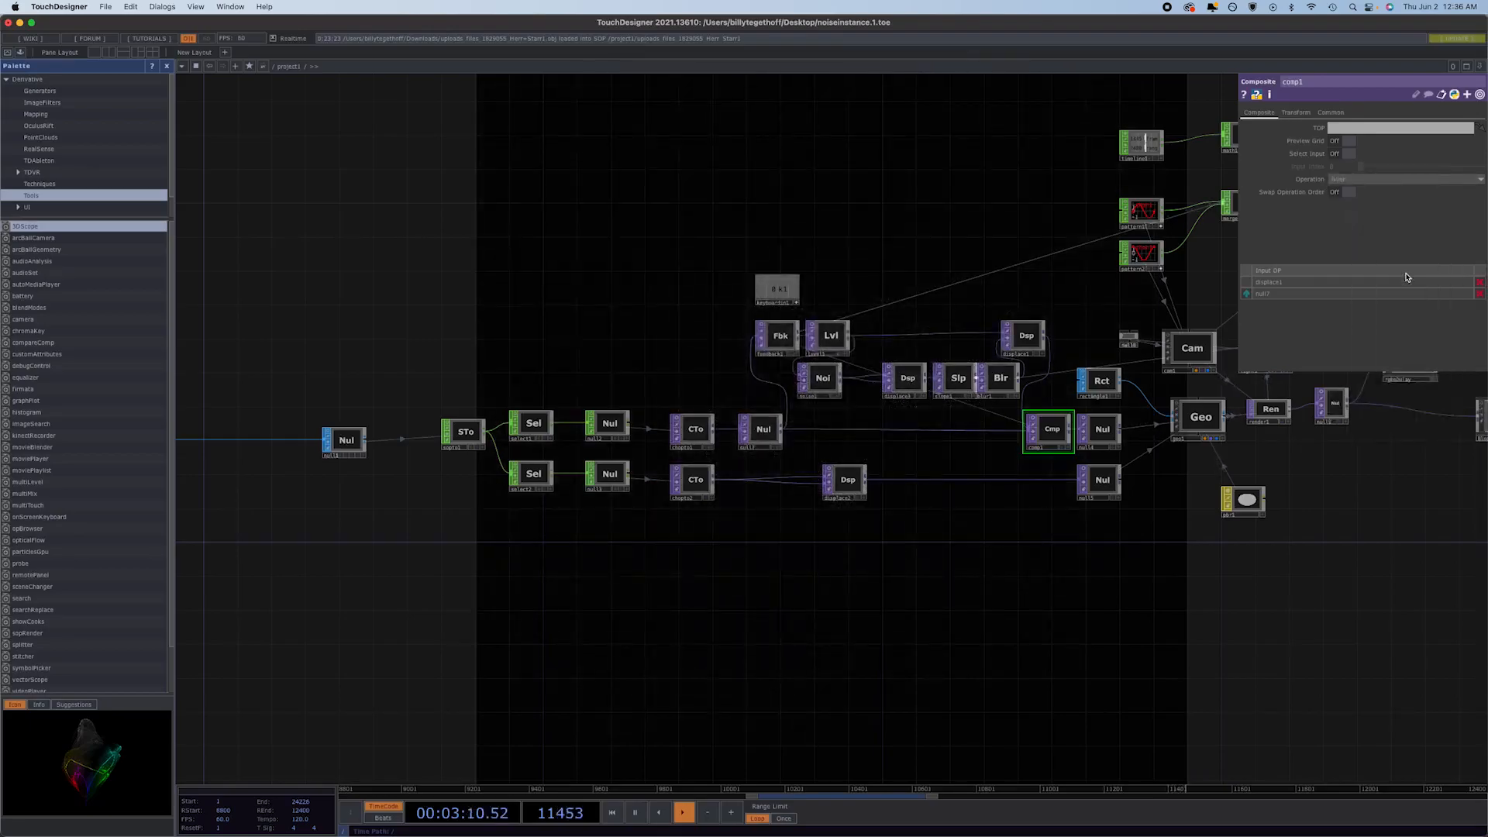
left_click(832, 336)
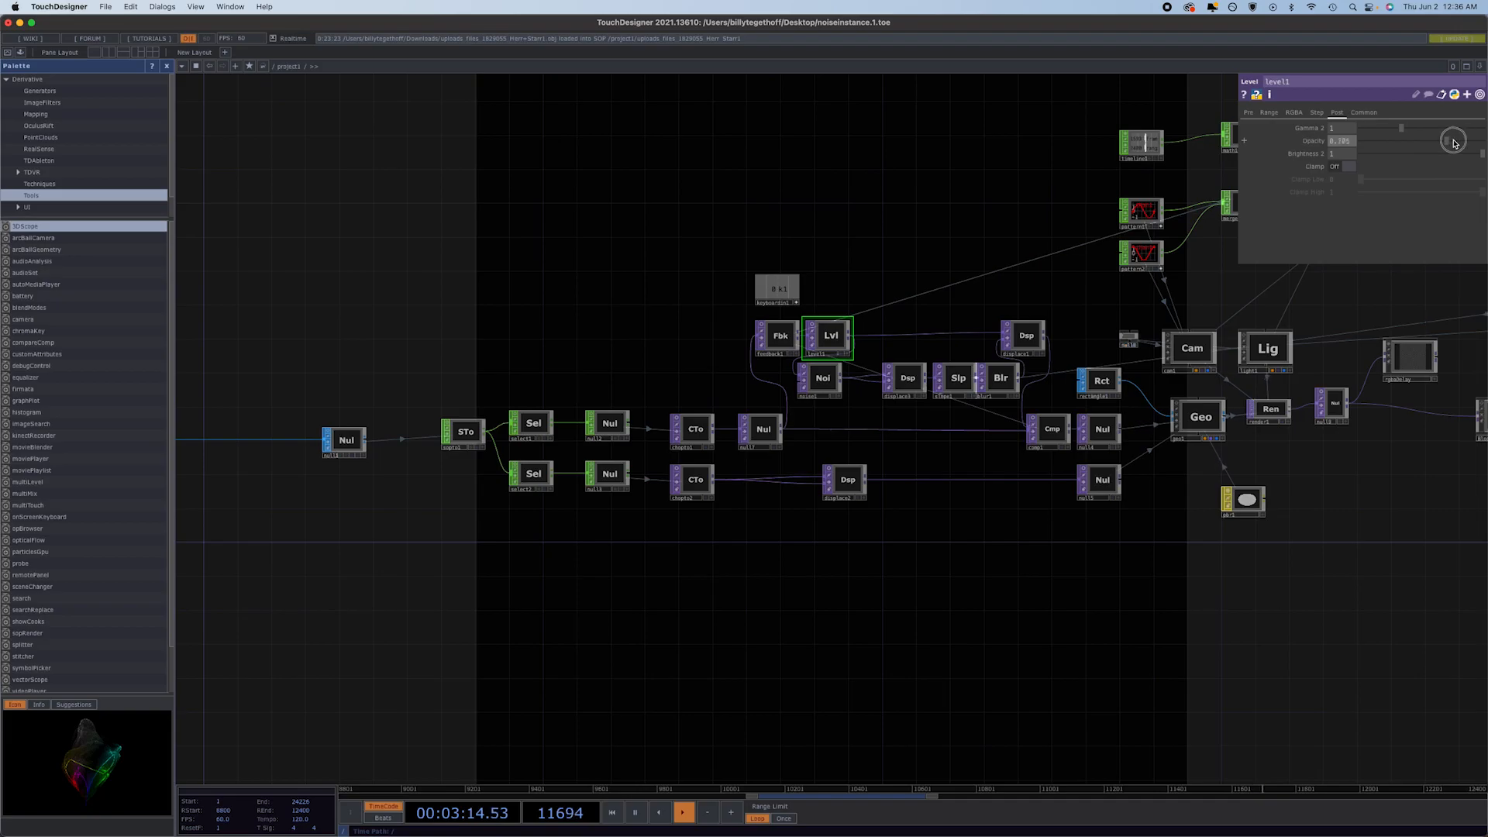
left_click_drag(1477, 143, 1483, 140)
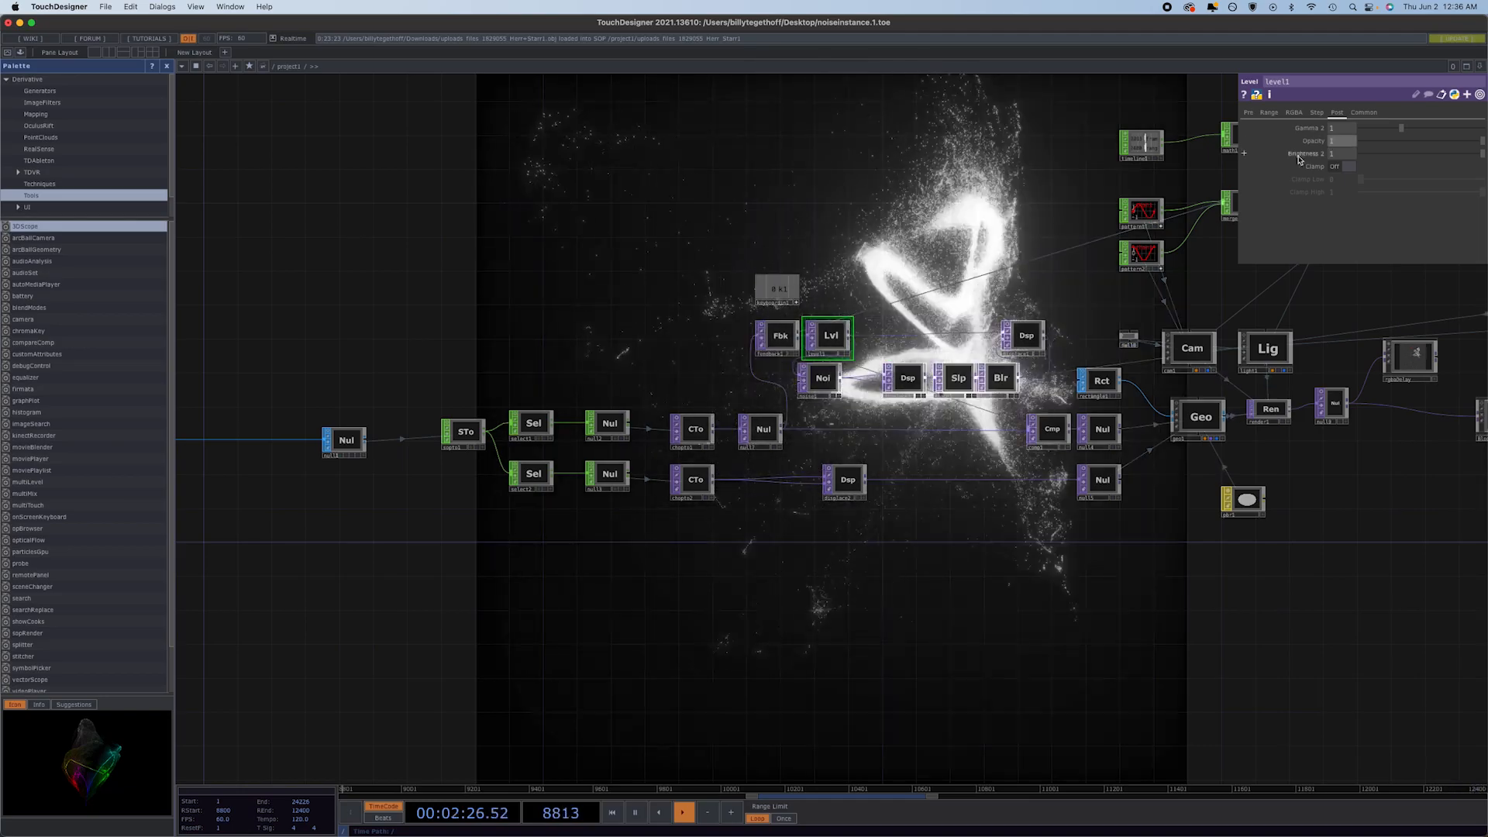
Look over the whole node network and check the parameters of slope1, blur1 and displace1.
scroll(900, 603, "down", 5)
scroll(901, 603, "down", 1)
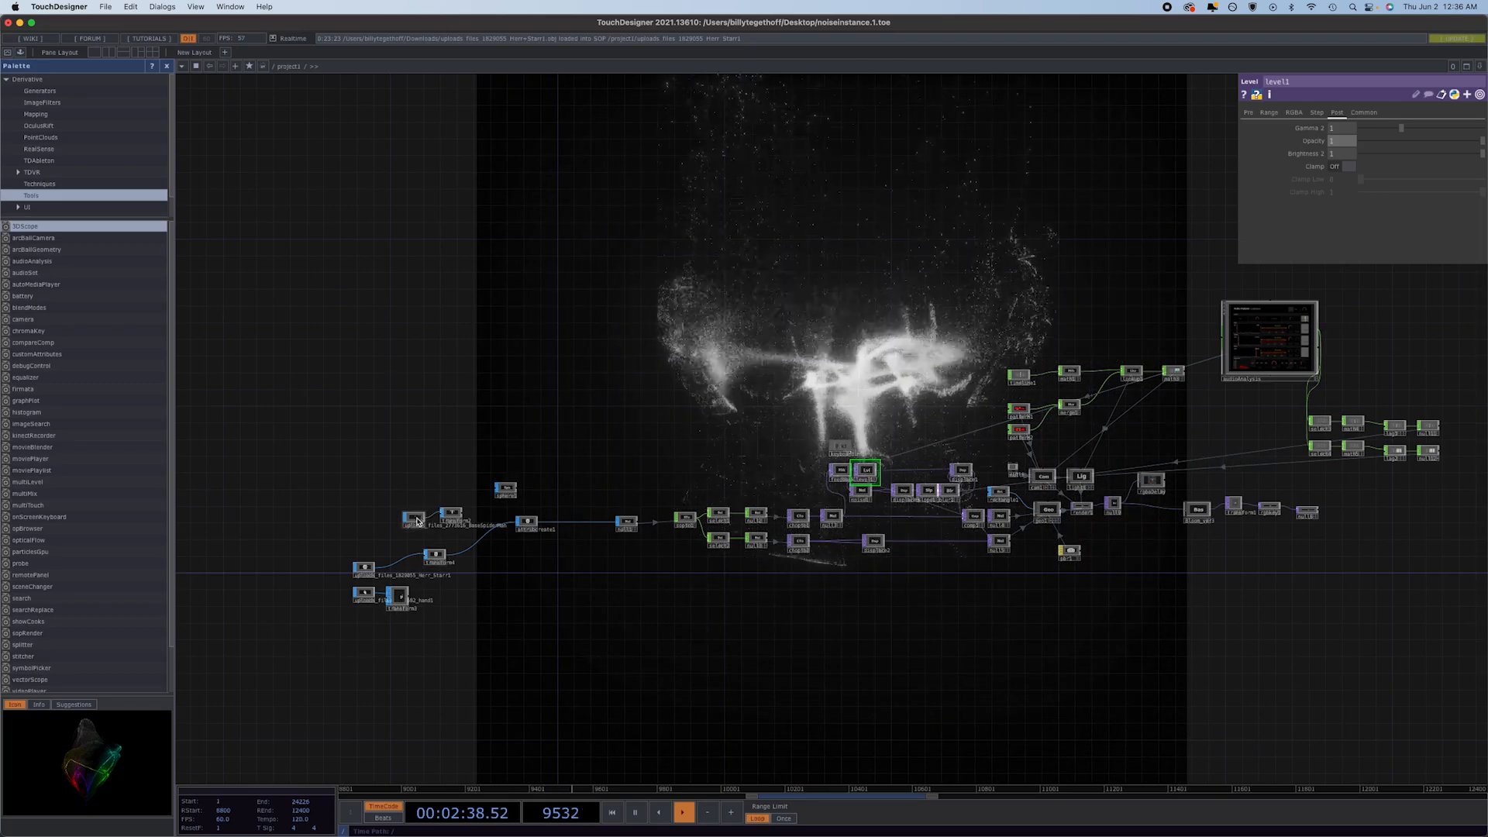
scroll(407, 529, "up", 3)
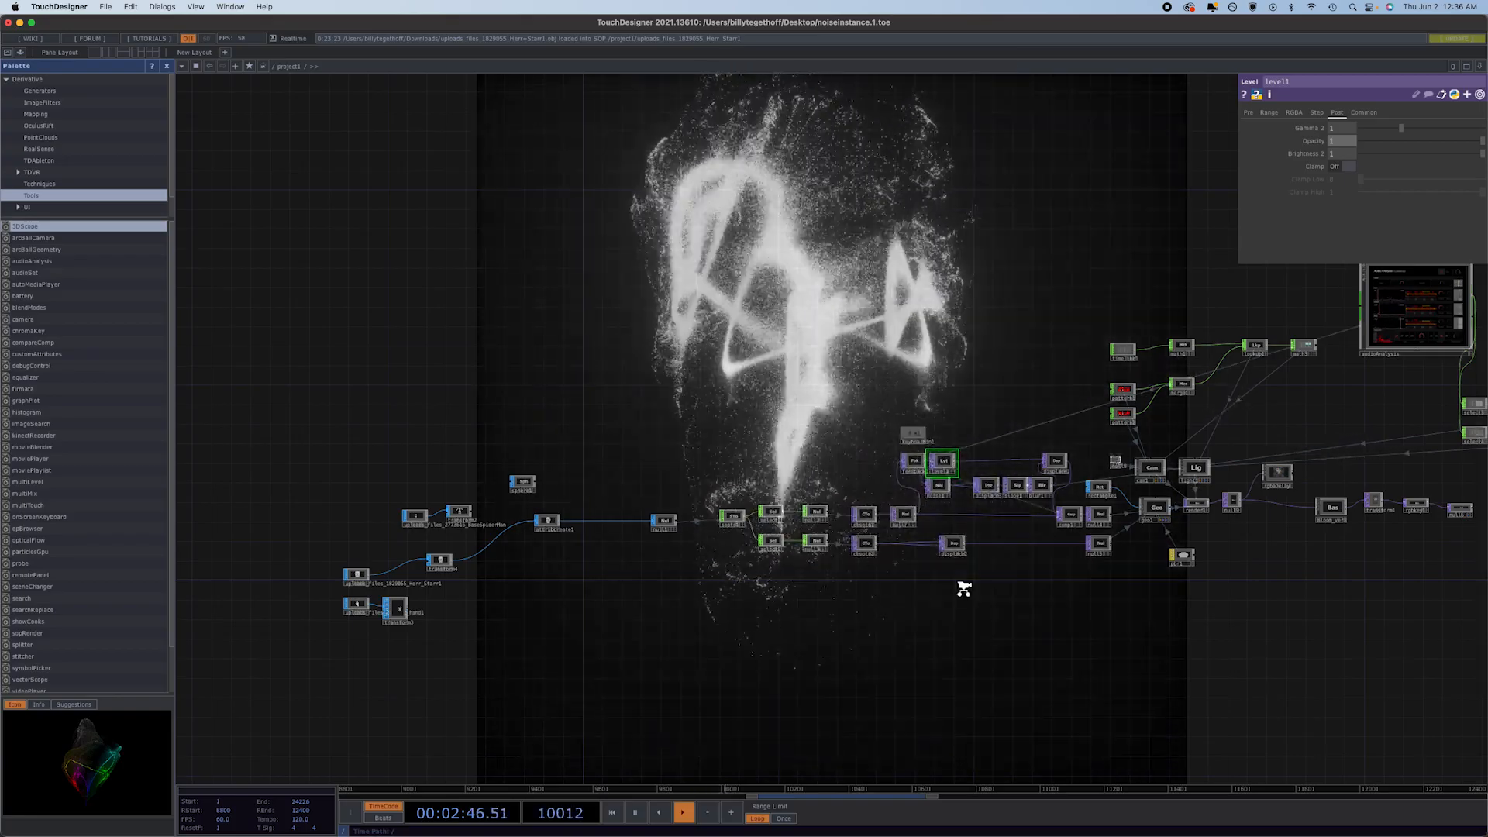
scroll(960, 587, "up", 3)
left_click_drag(989, 610, 698, 653)
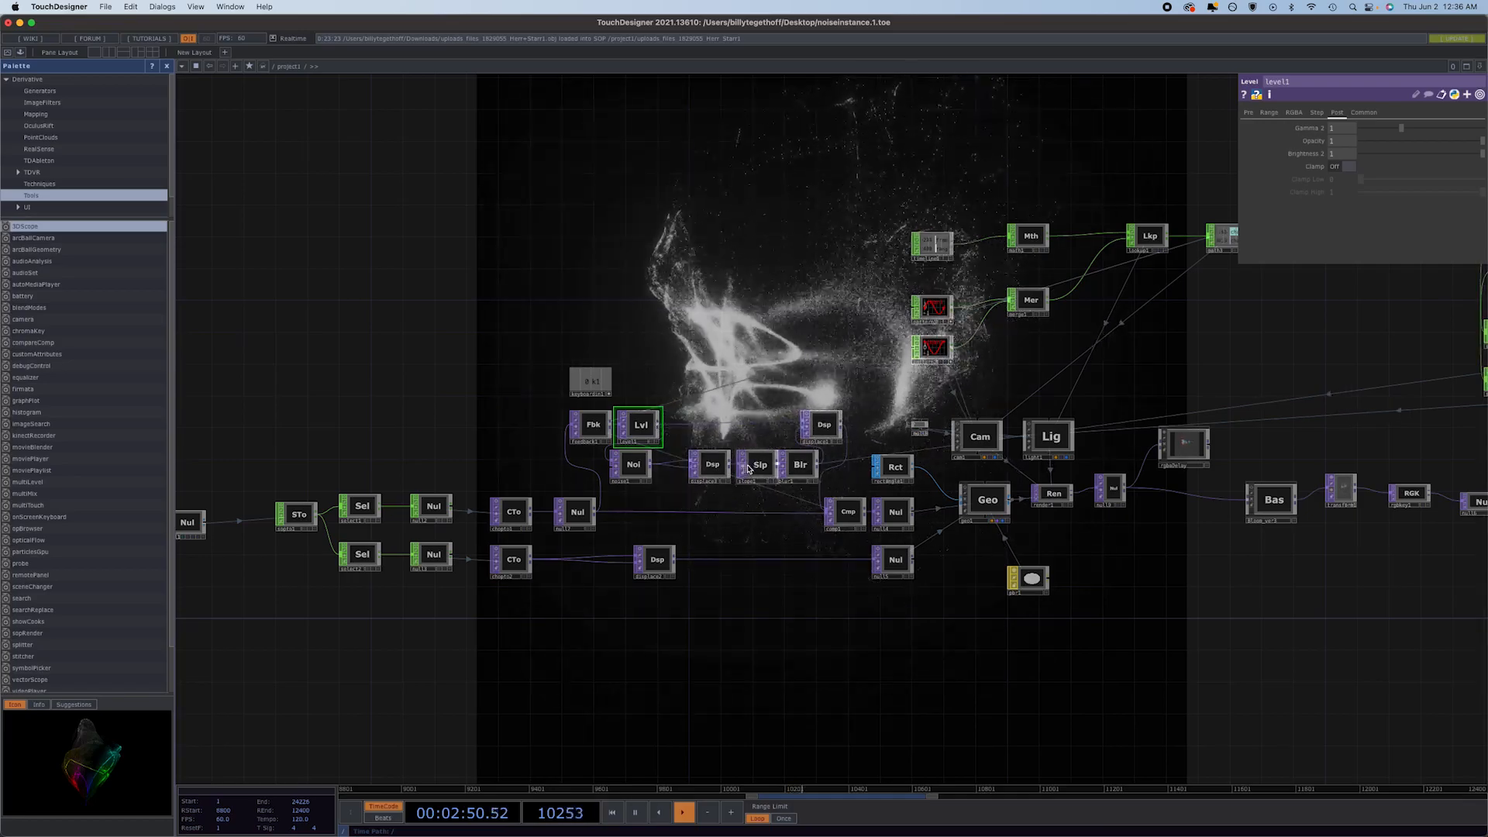
left_click(750, 469)
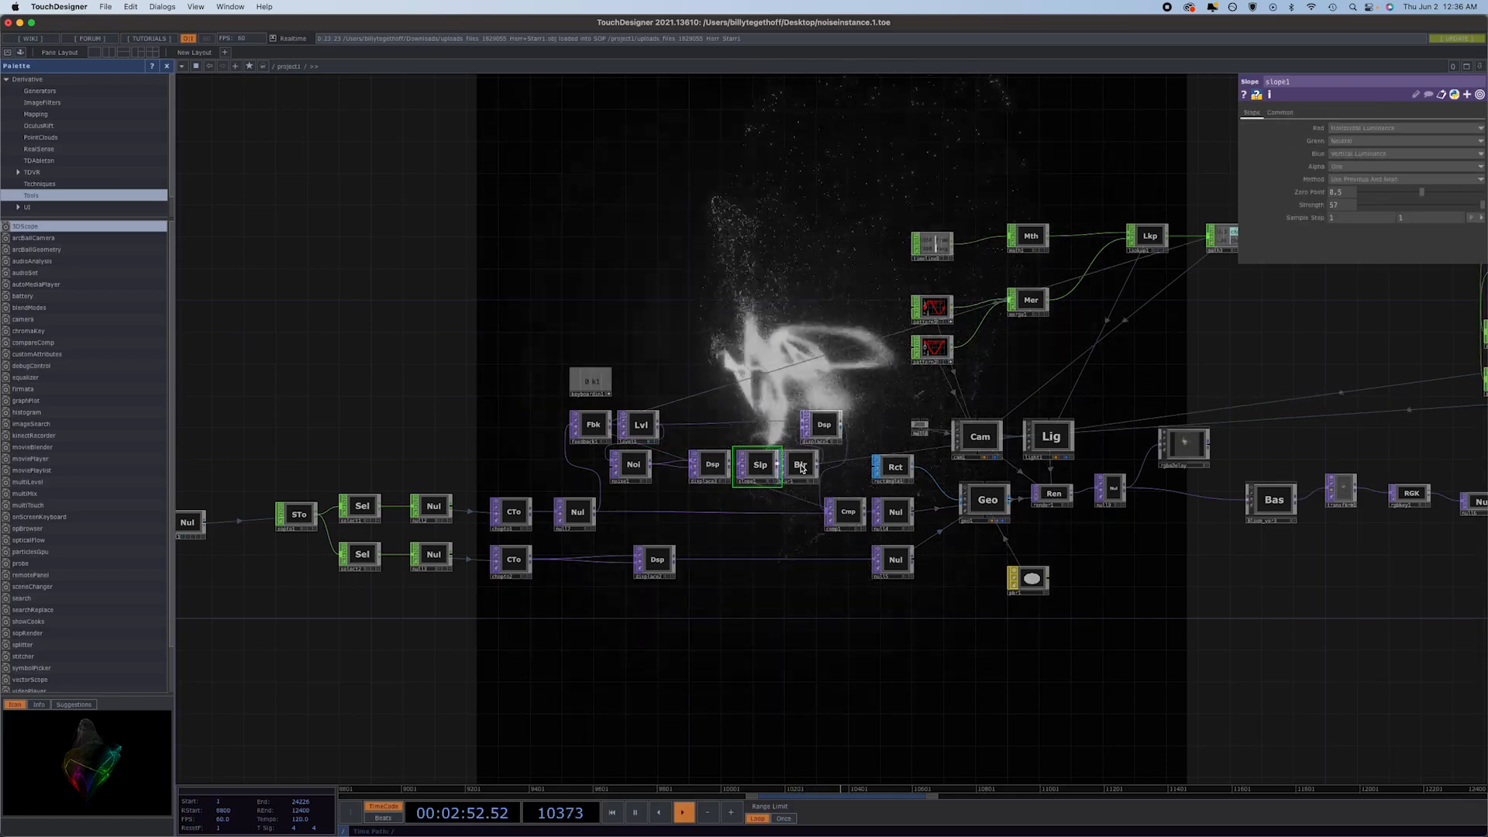
left_click(802, 468)
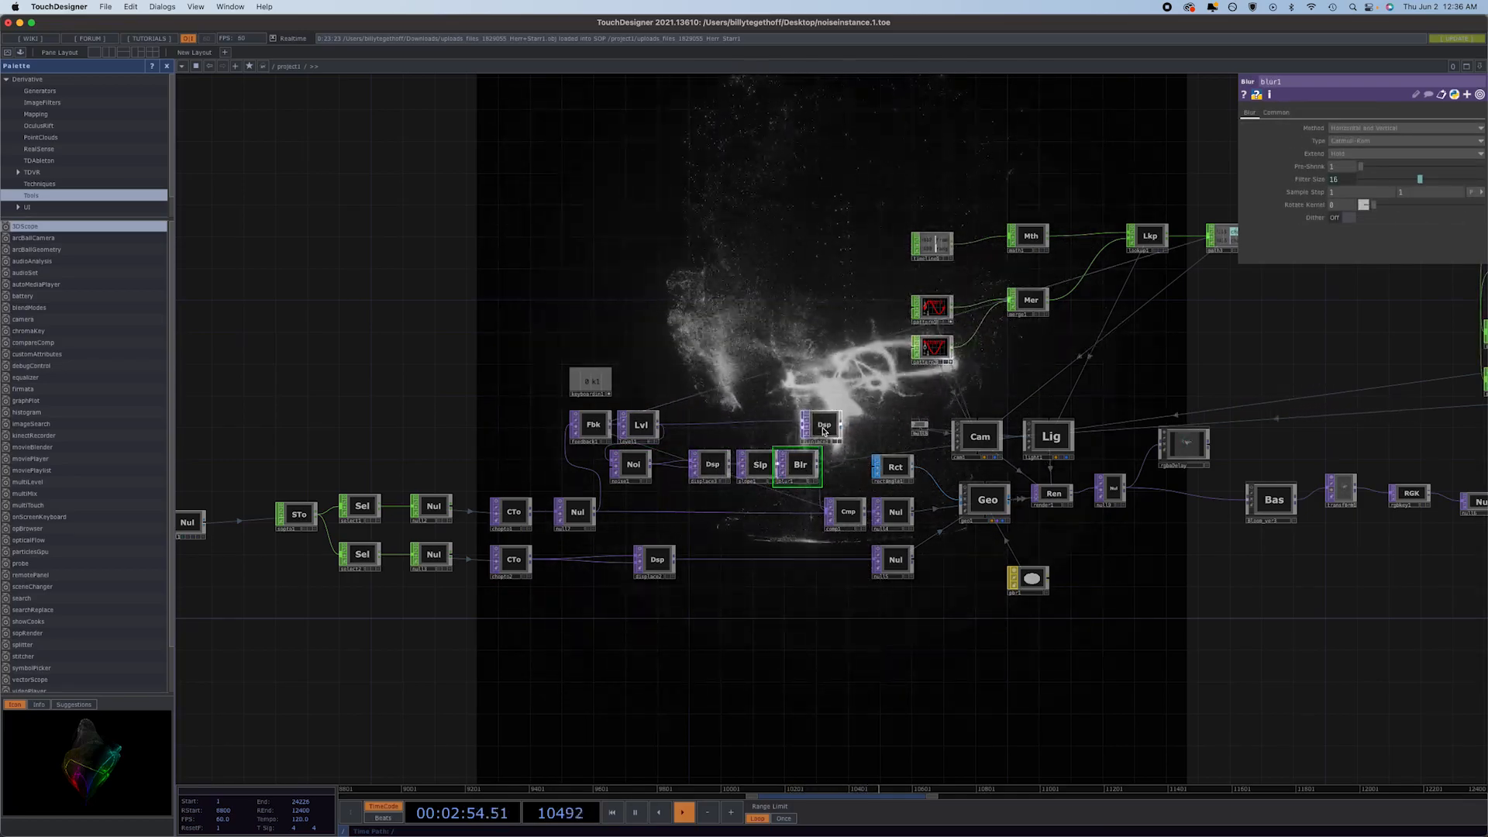
left_click(815, 431)
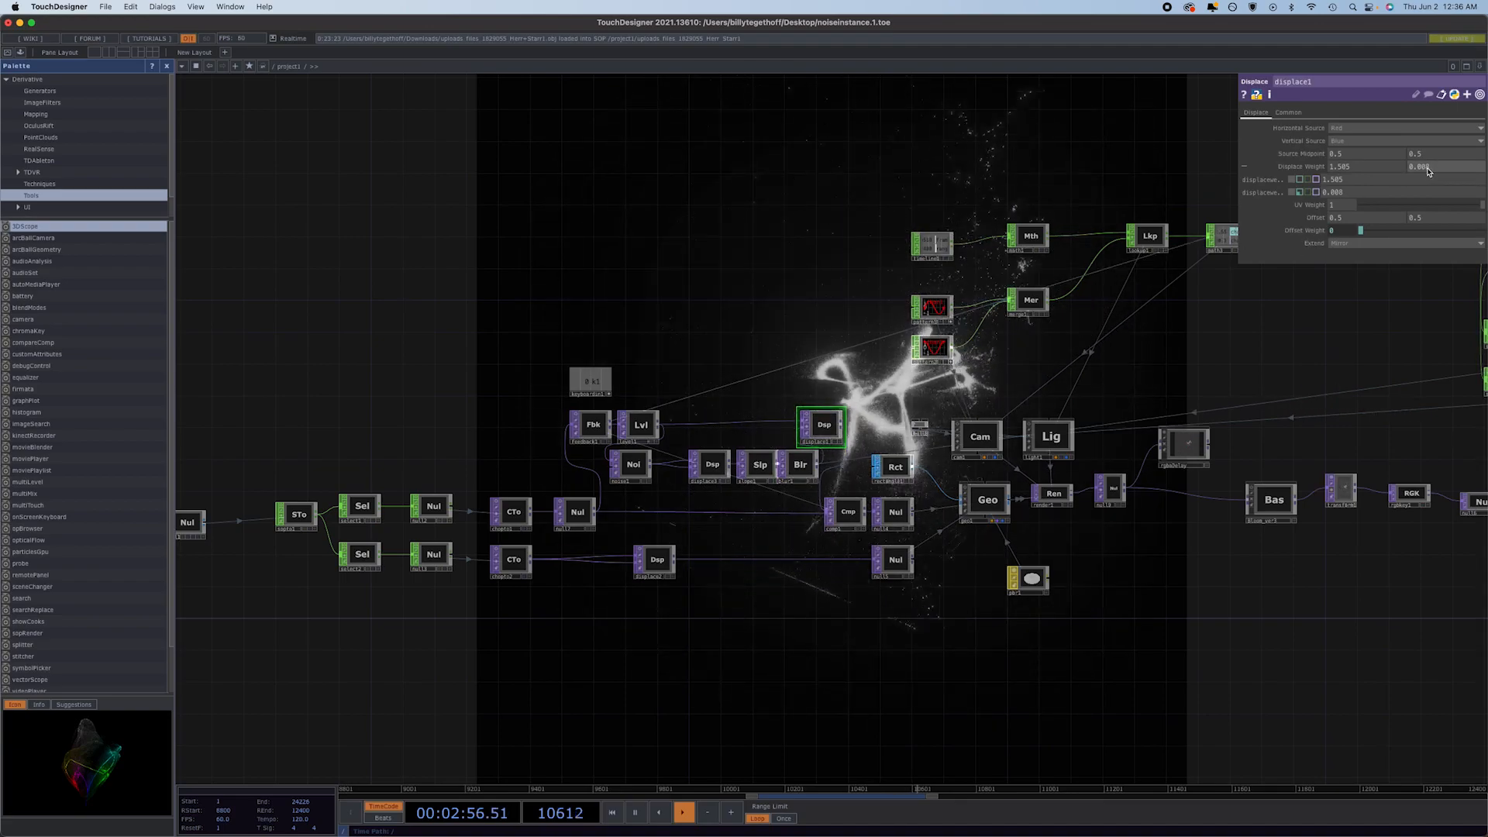
Try second displace weights from 0 to 3 on displace1, and switch that weight to its audio expression and back to a constant.
middle_click_drag(1428, 171, 1463, 167)
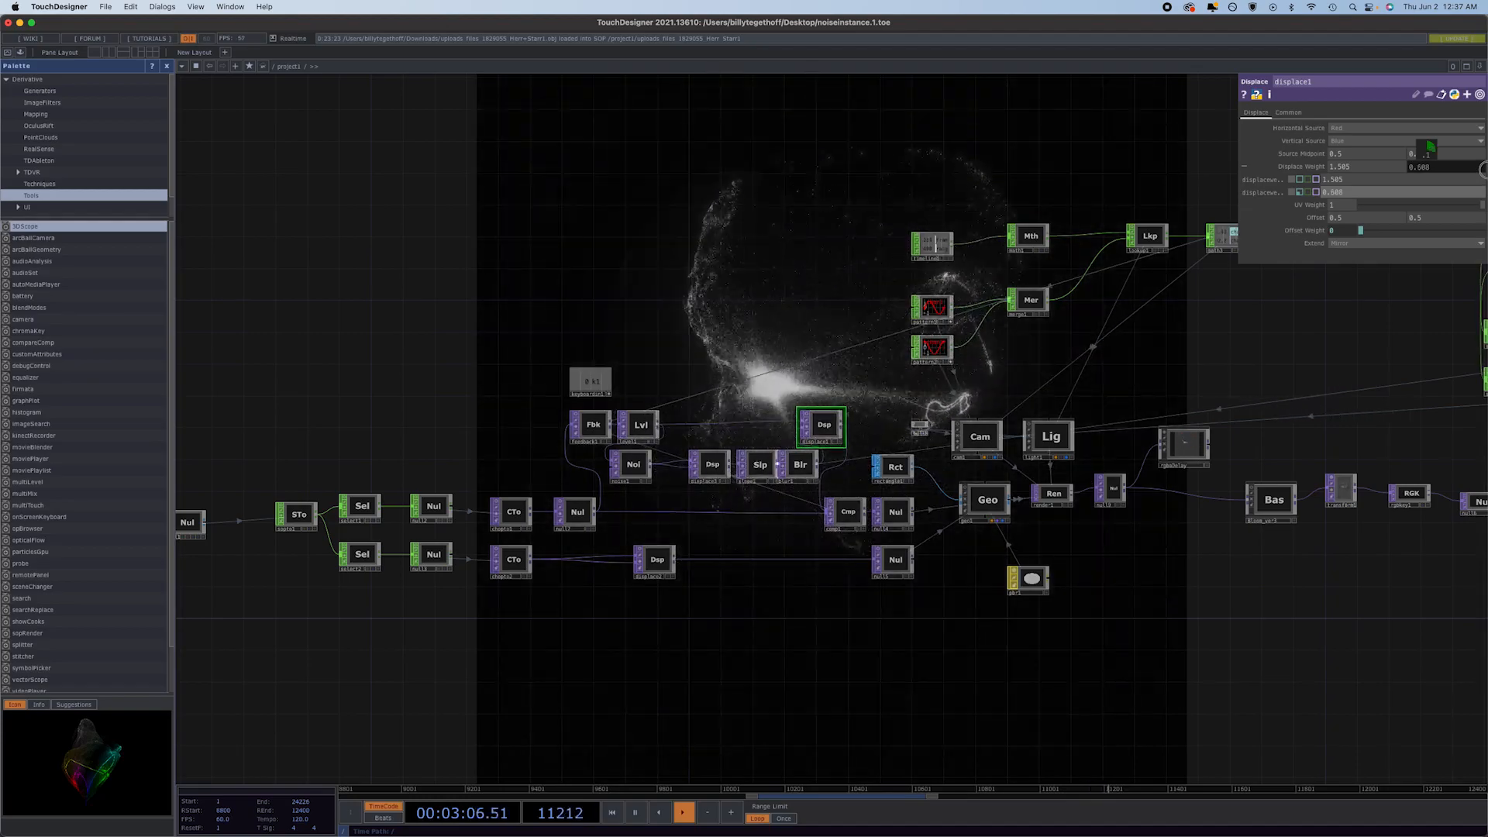
middle_click_drag(1482, 169, 1481, 253)
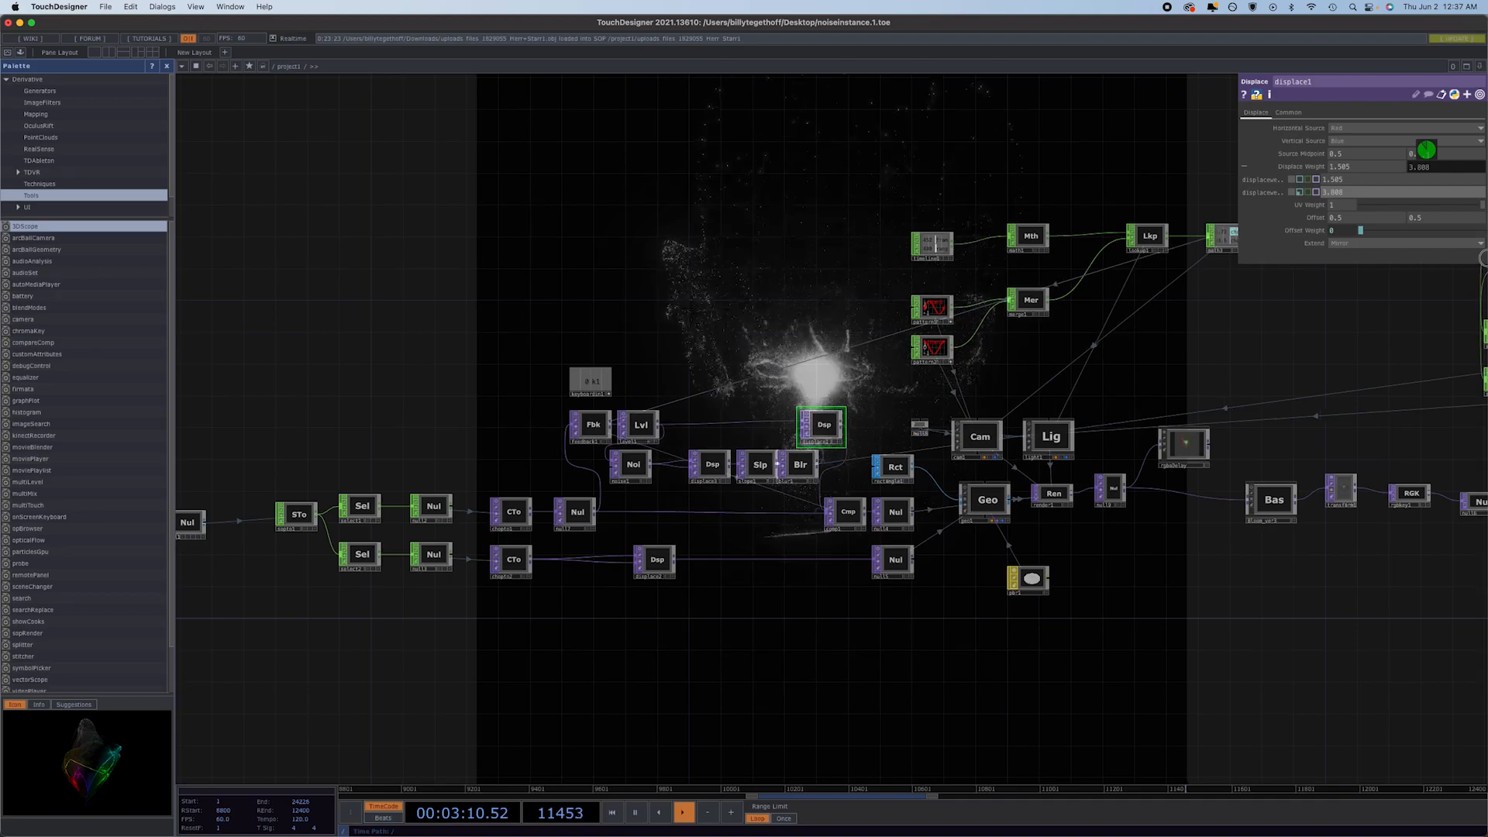
mouse_move(1425, 149)
middle_mouse_down()
mouse_move(1451, 152)
mouse_move(1428, 169)
middle_mouse_up()
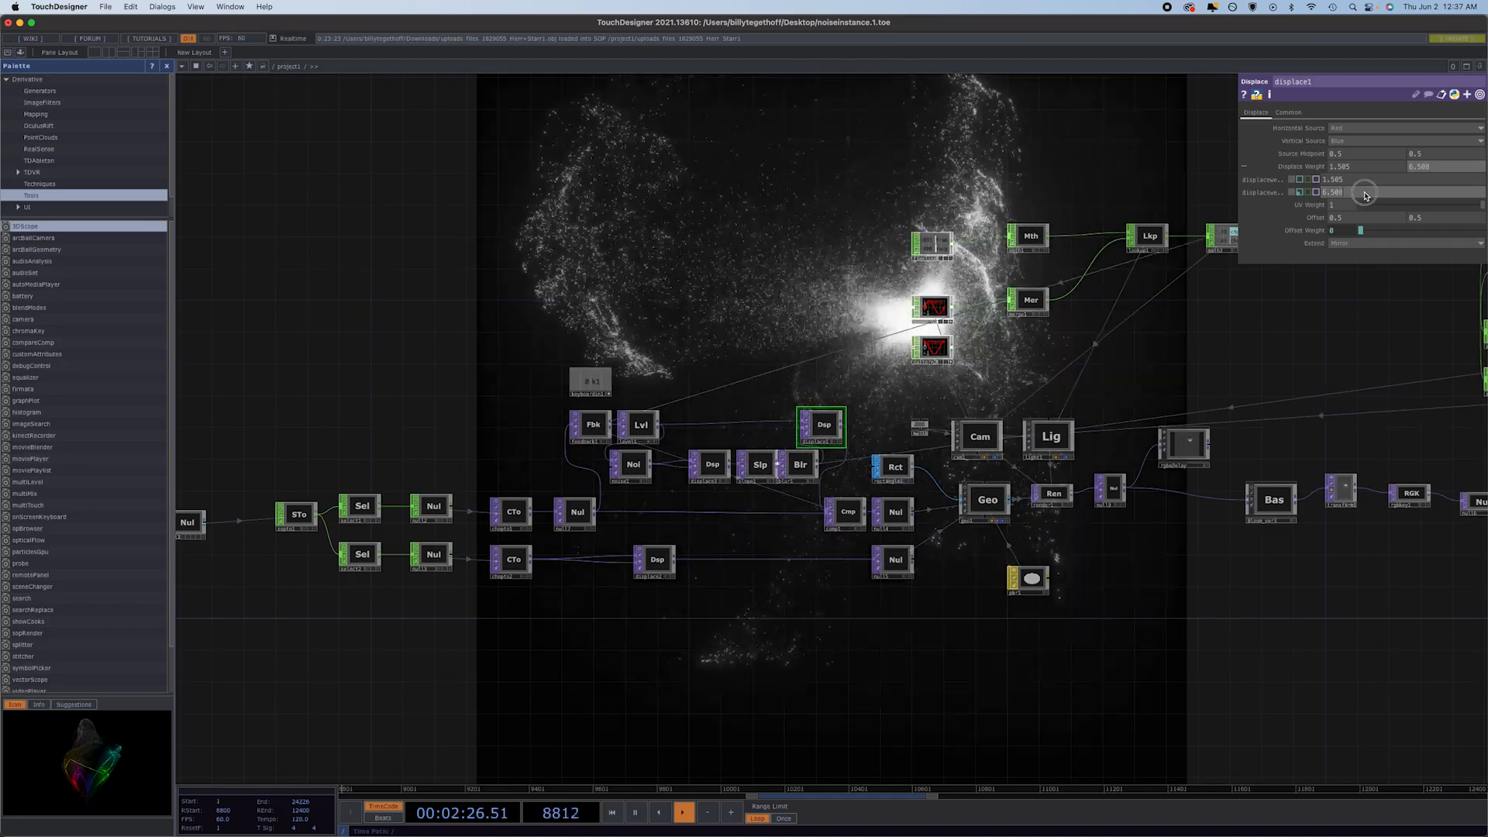
middle_click_drag(1364, 194, 1179, 199)
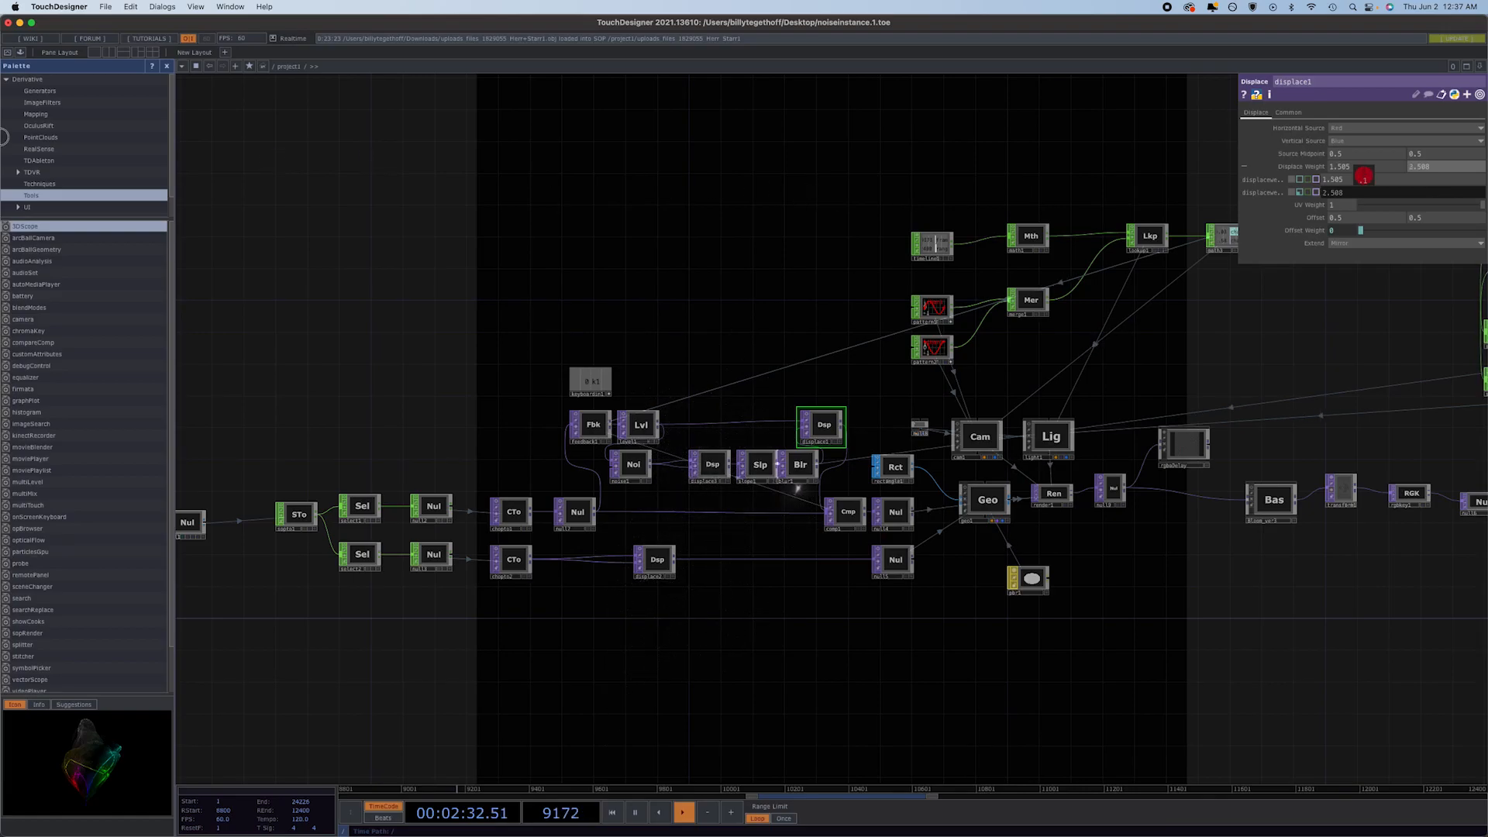
middle_click_drag(3, 96, 3, 76)
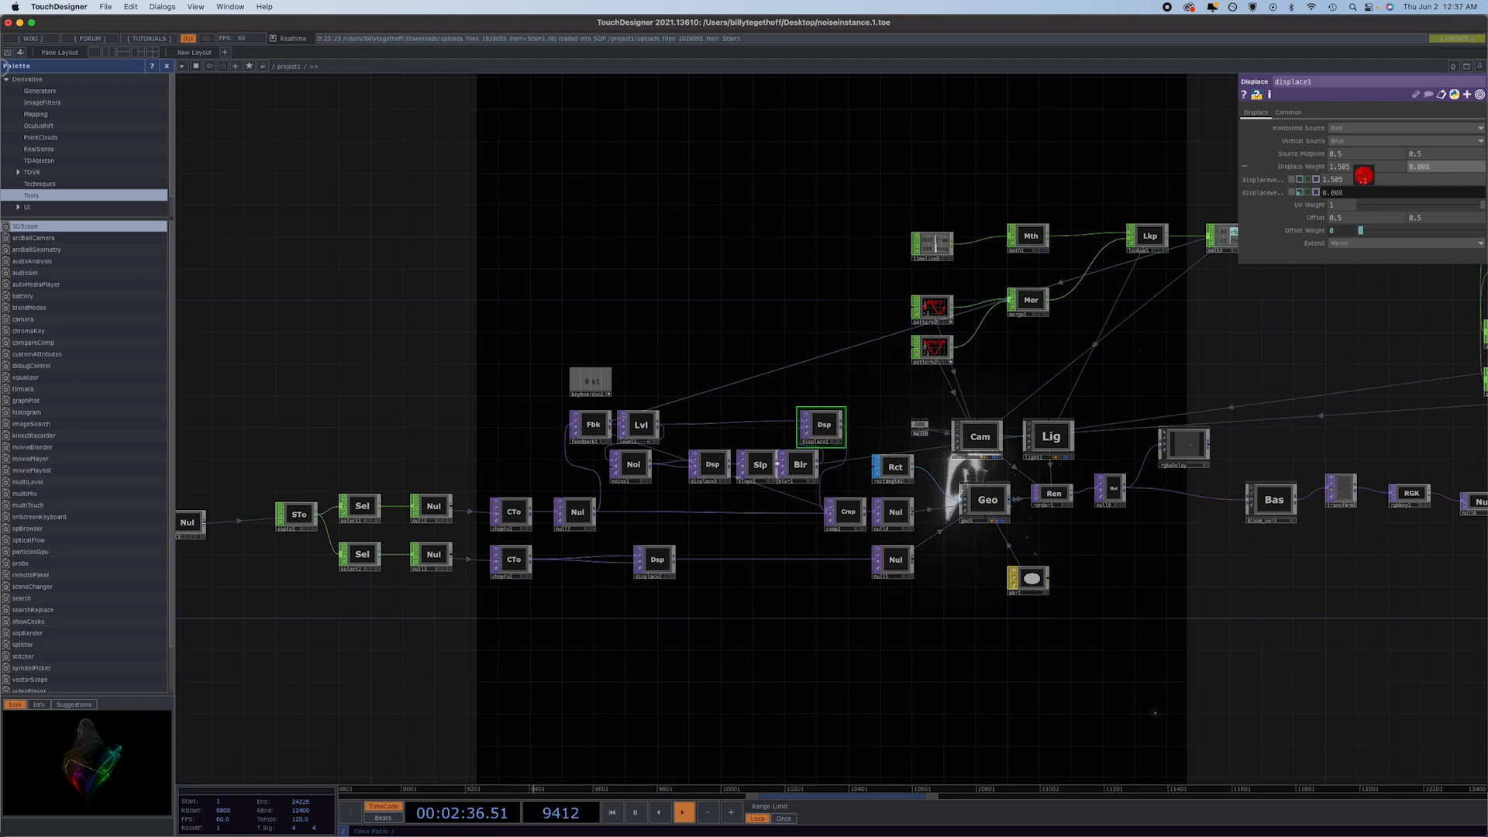
middle_click_drag(3, 67, 335, 106)
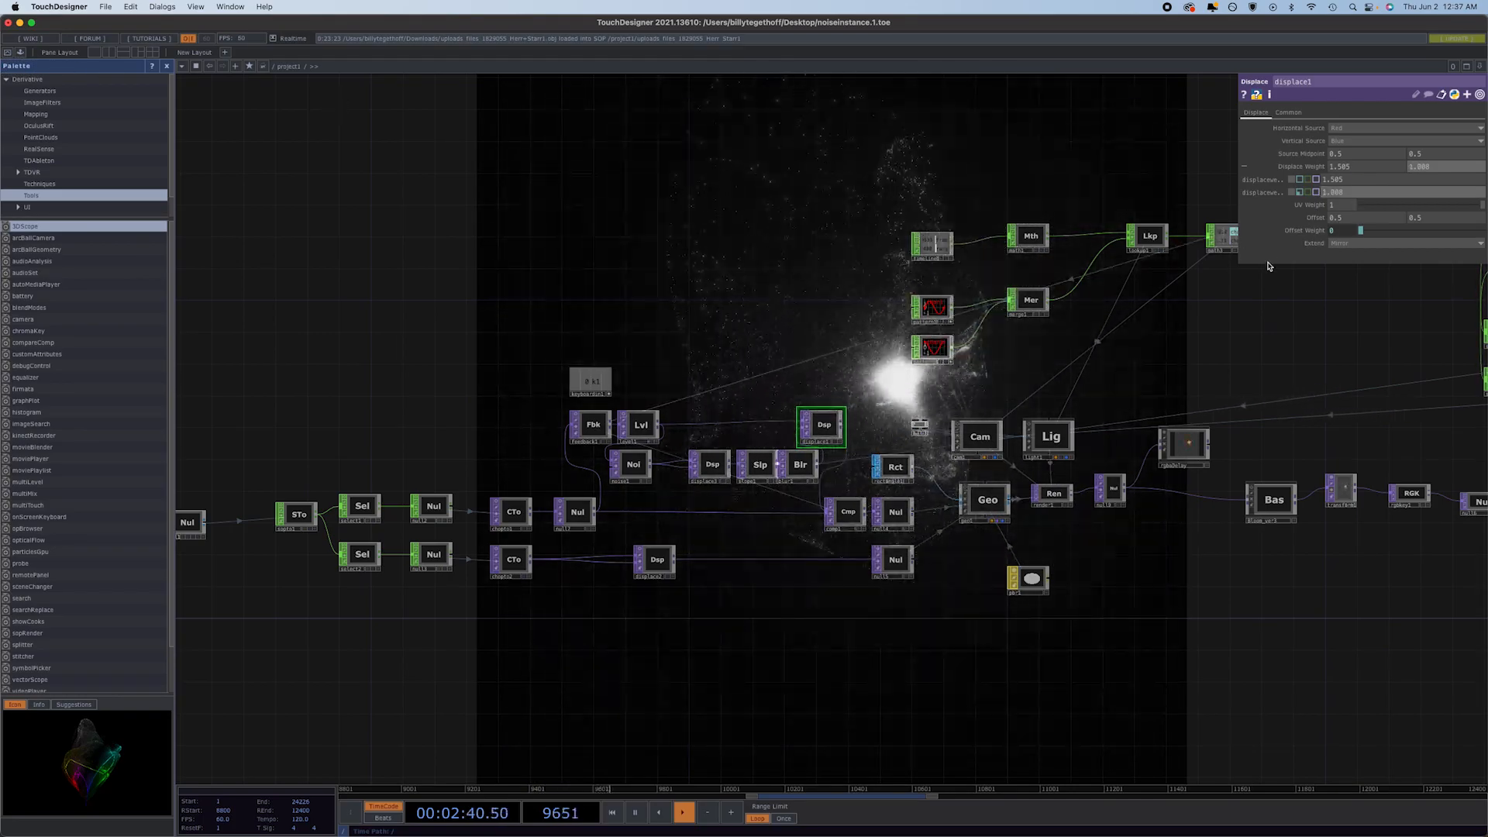
left_click(1299, 192)
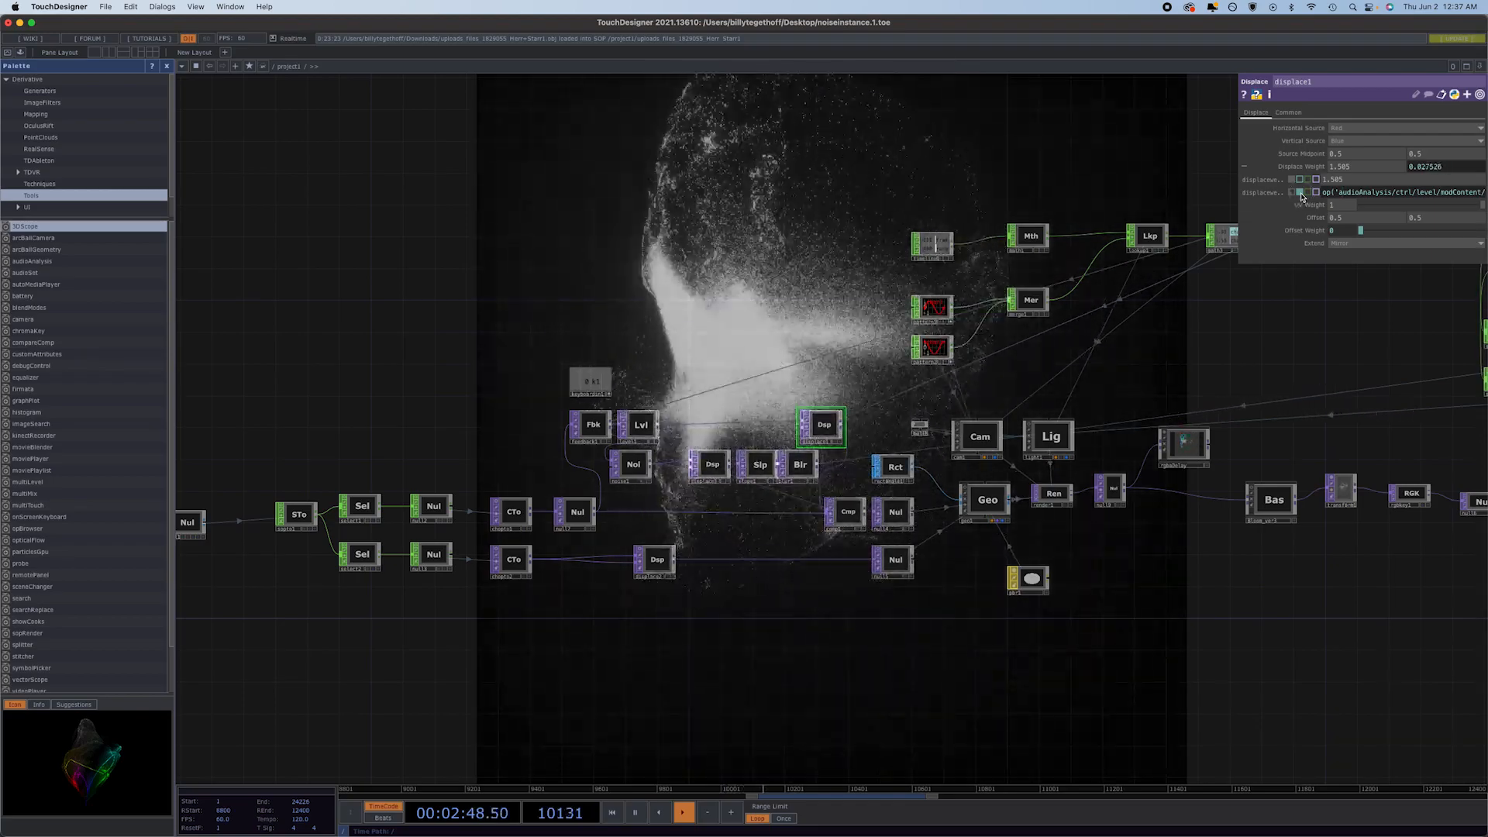
left_click(1293, 192)
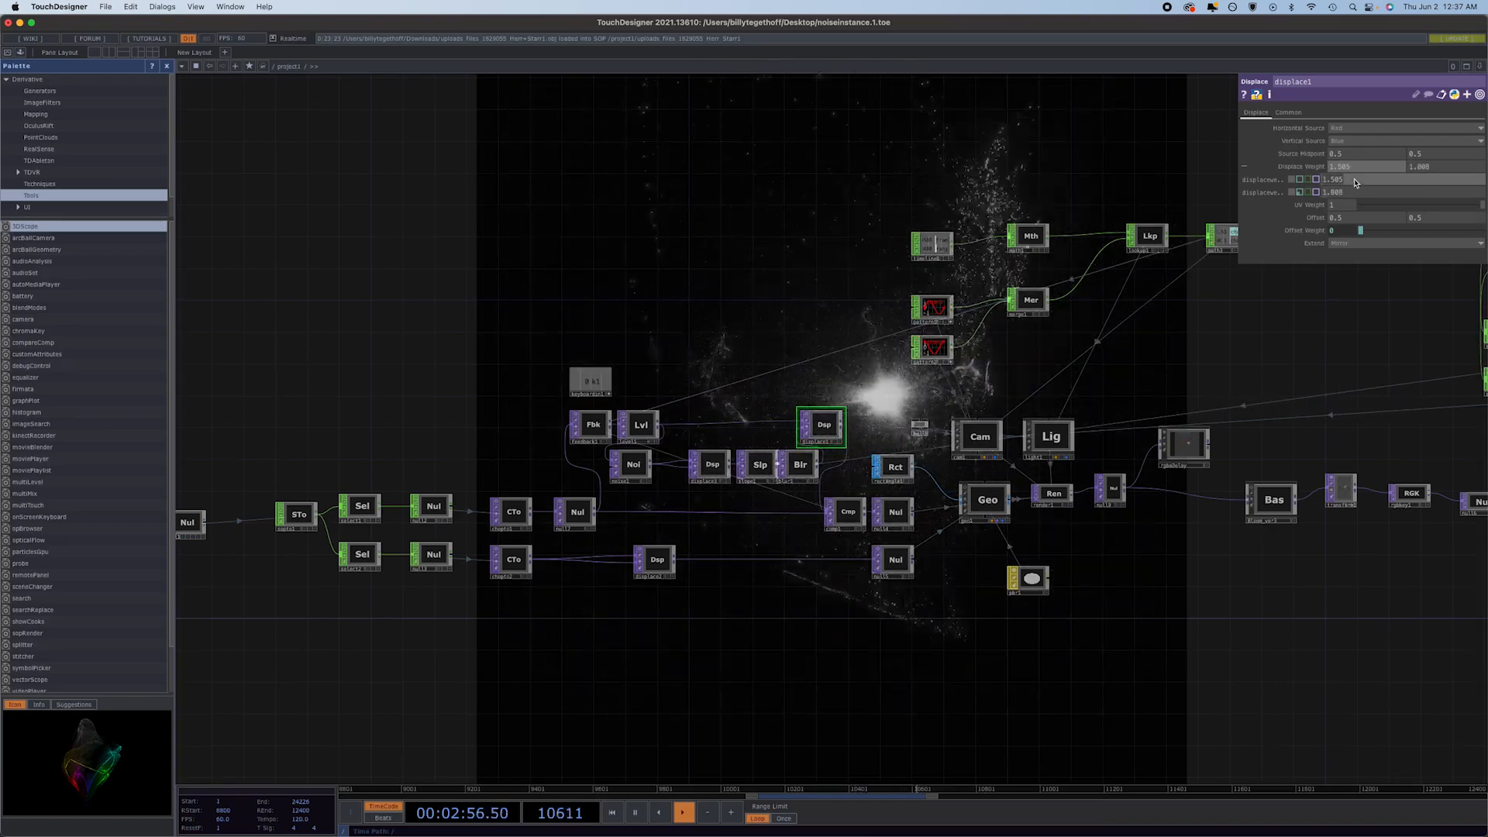
Set both of displace1's displace weights to 0.001, keeping the second one in constant mode.
type(".001")
key("Return")
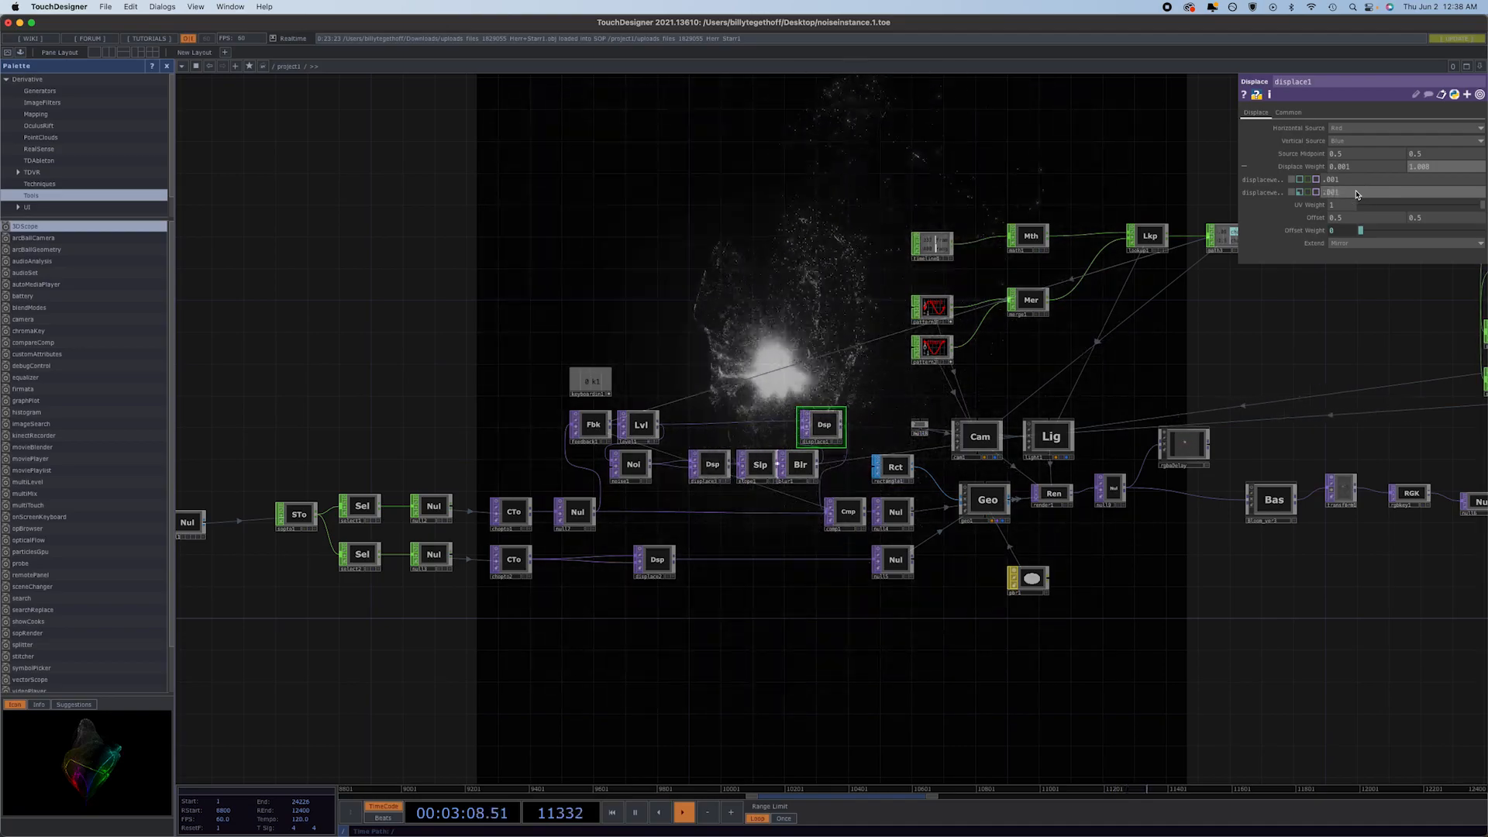
key("Return")
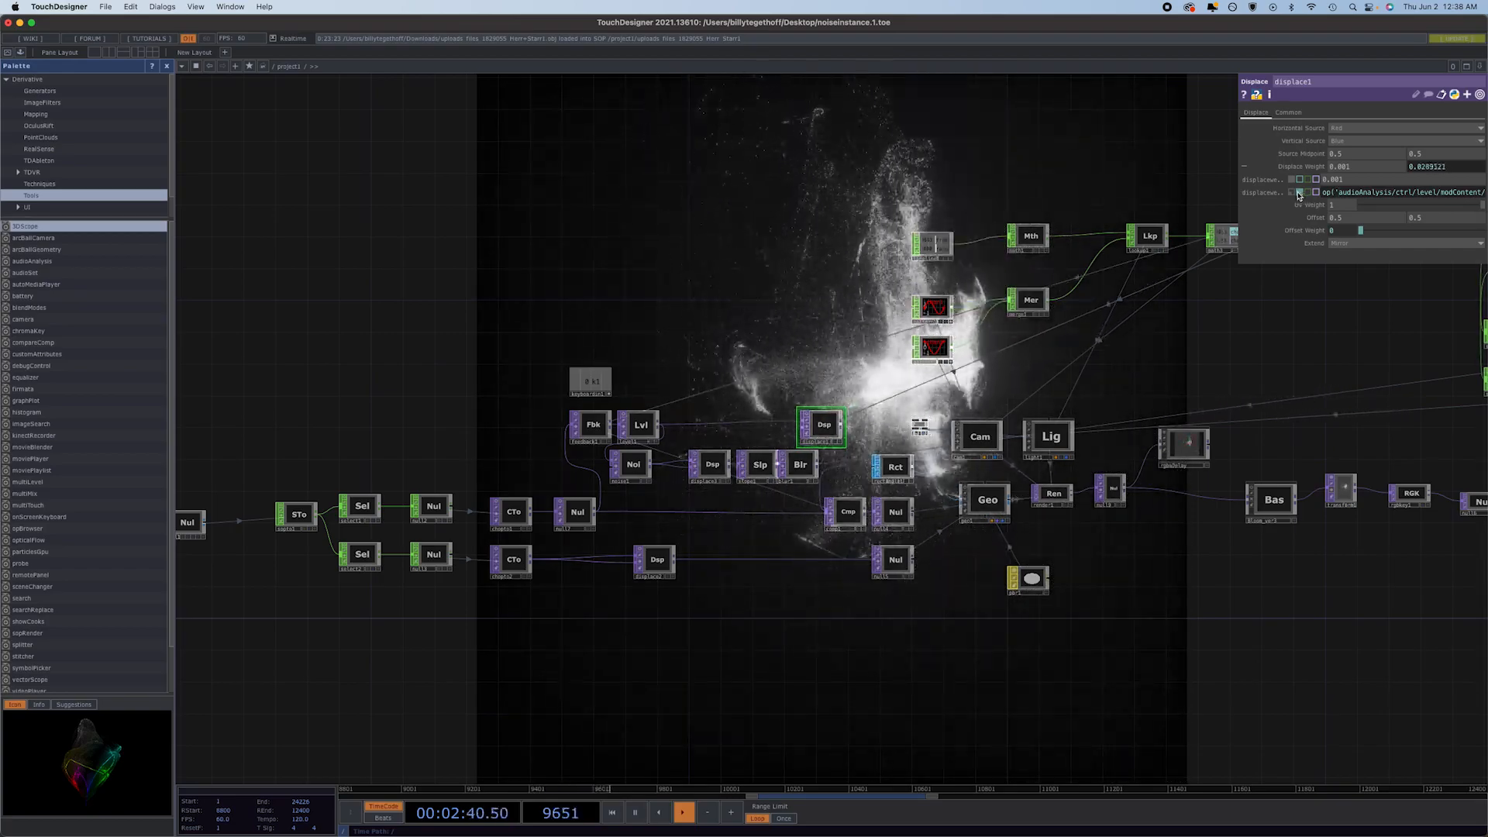
left_click(1295, 193)
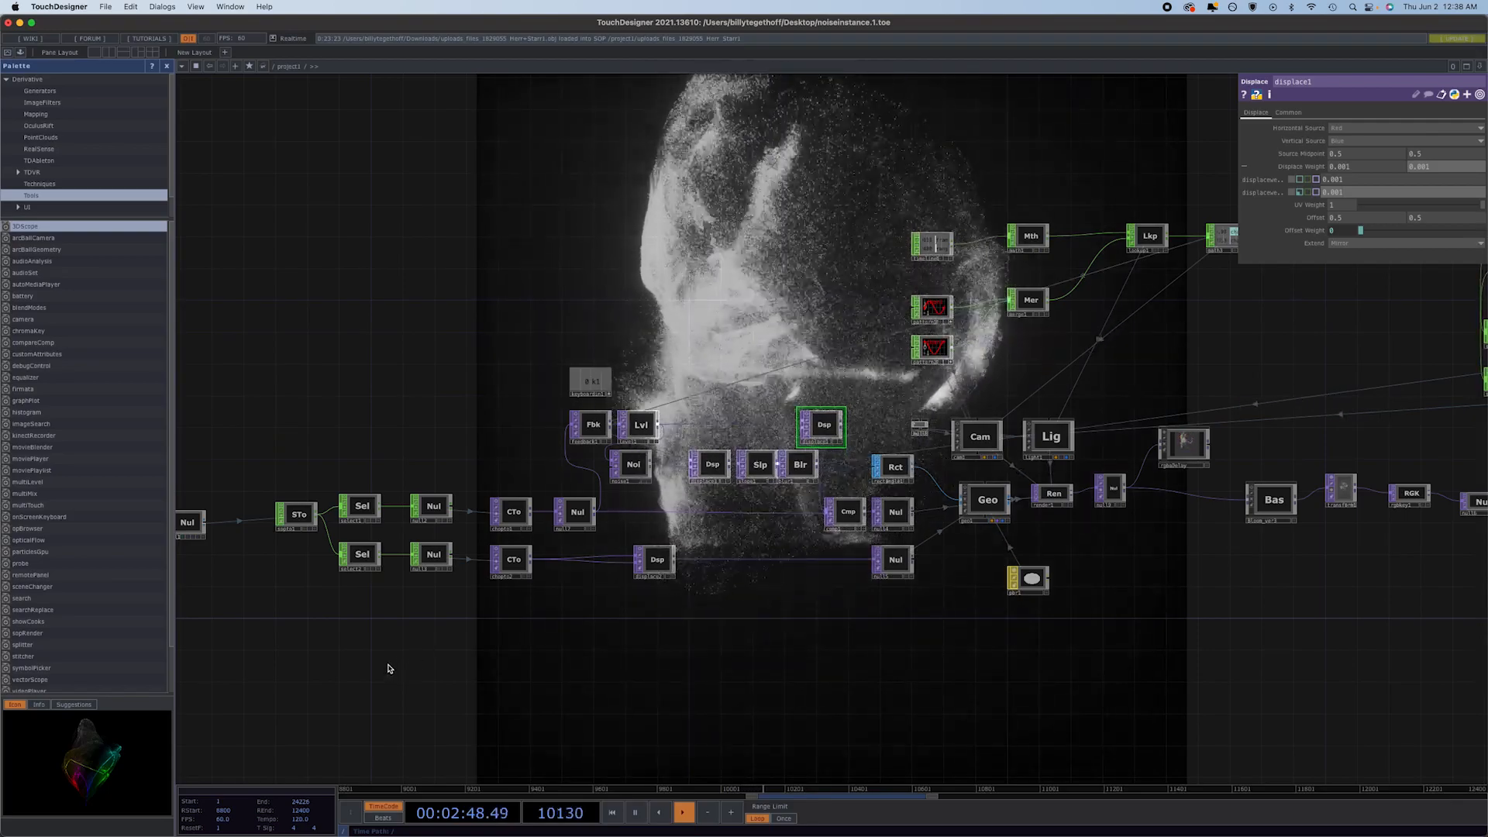
Wire the sphere into the null that feeds the SOP to CHOP conversion, replacing the head model.
left_click_drag(395, 664, 619, 672)
left_click_drag(370, 611, 824, 631)
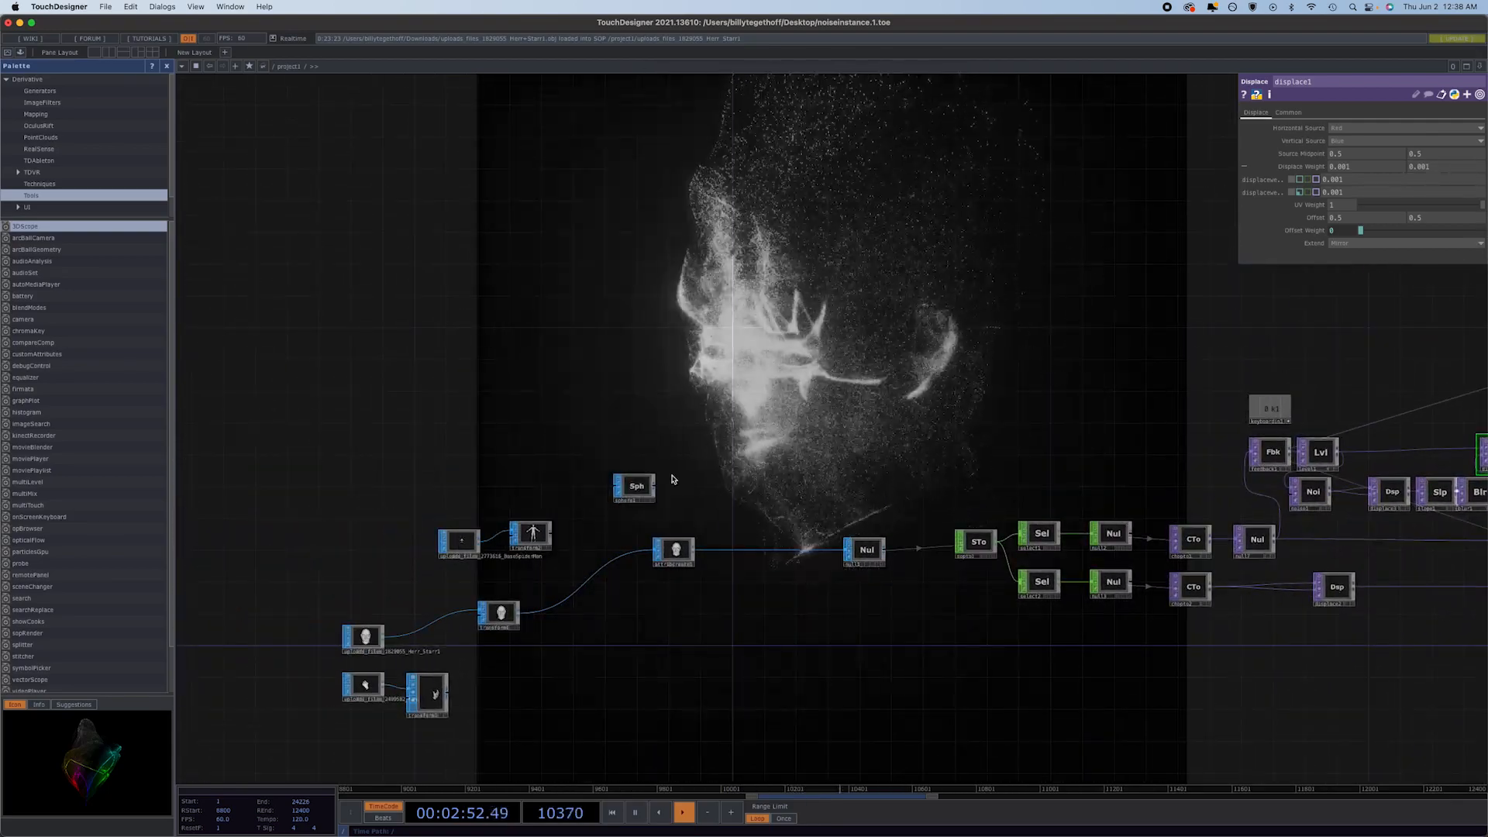
left_click_drag(656, 489, 771, 552)
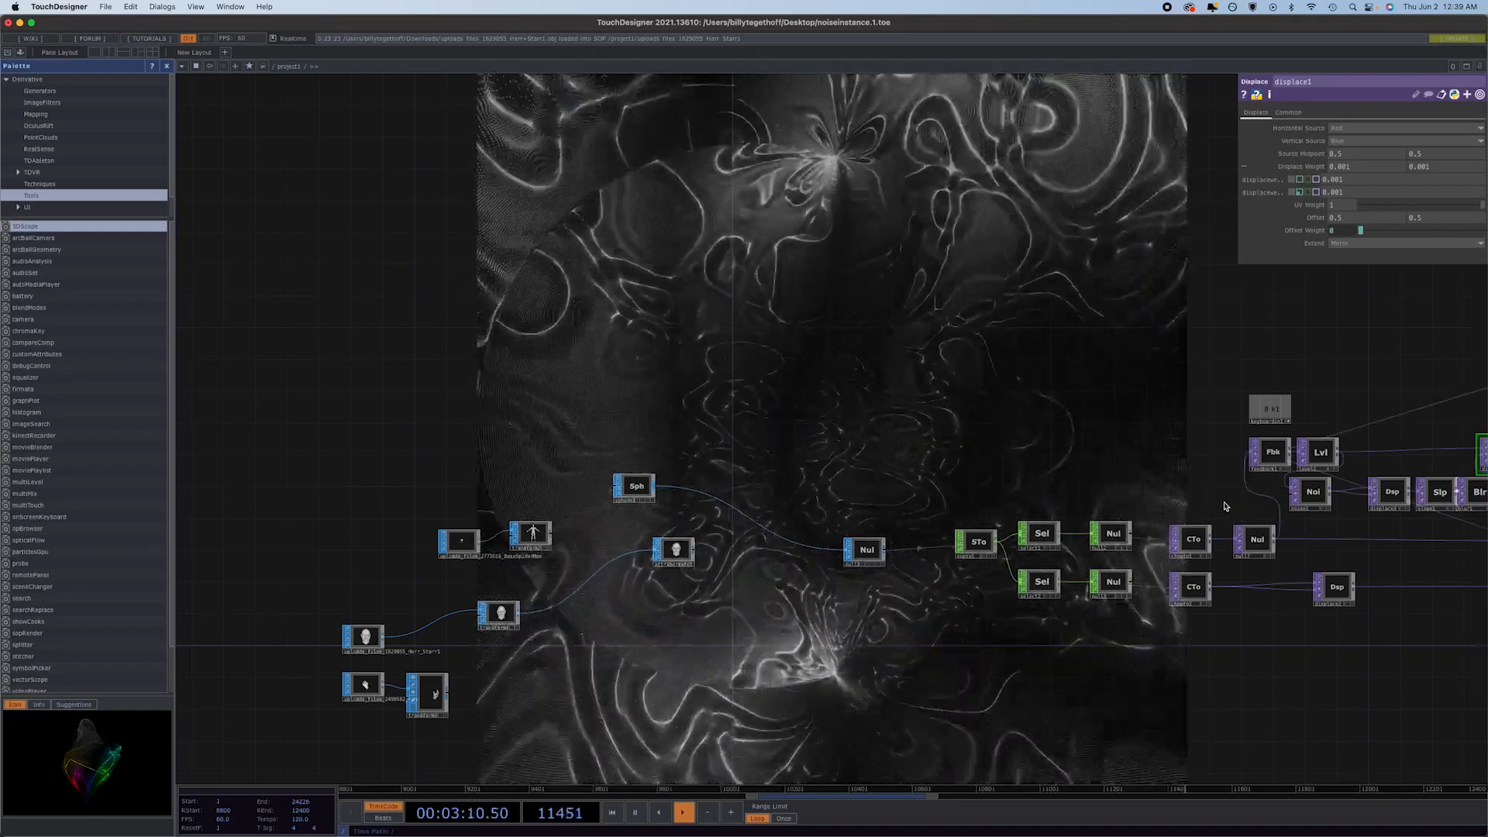
Multiply cam1's X and Z translate expressions by 2 and switch its FOV angle from the expression to the constant 35.1.
left_click_drag(1256, 496, 817, 528)
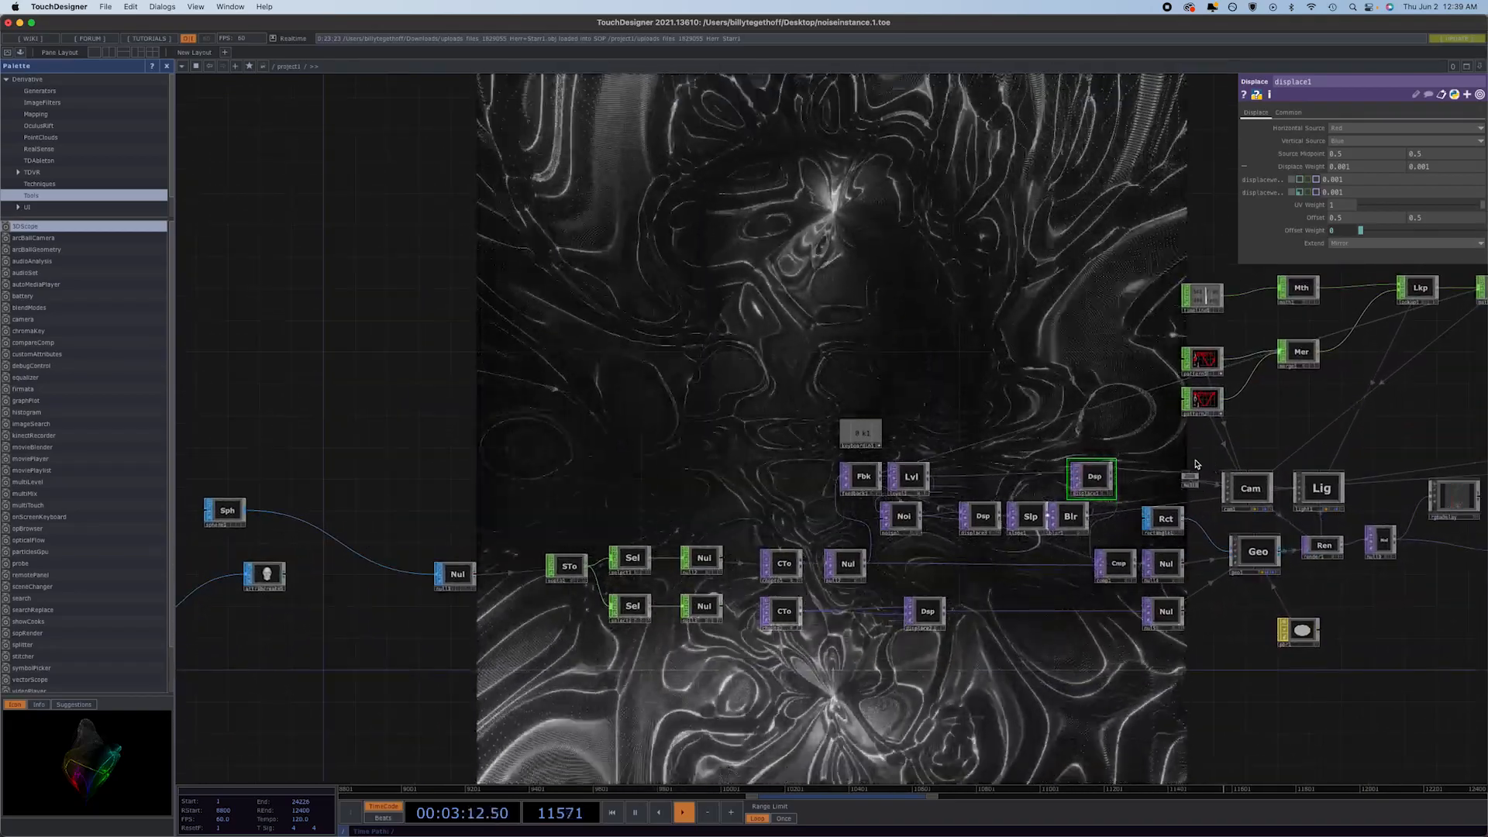
left_click(1247, 489)
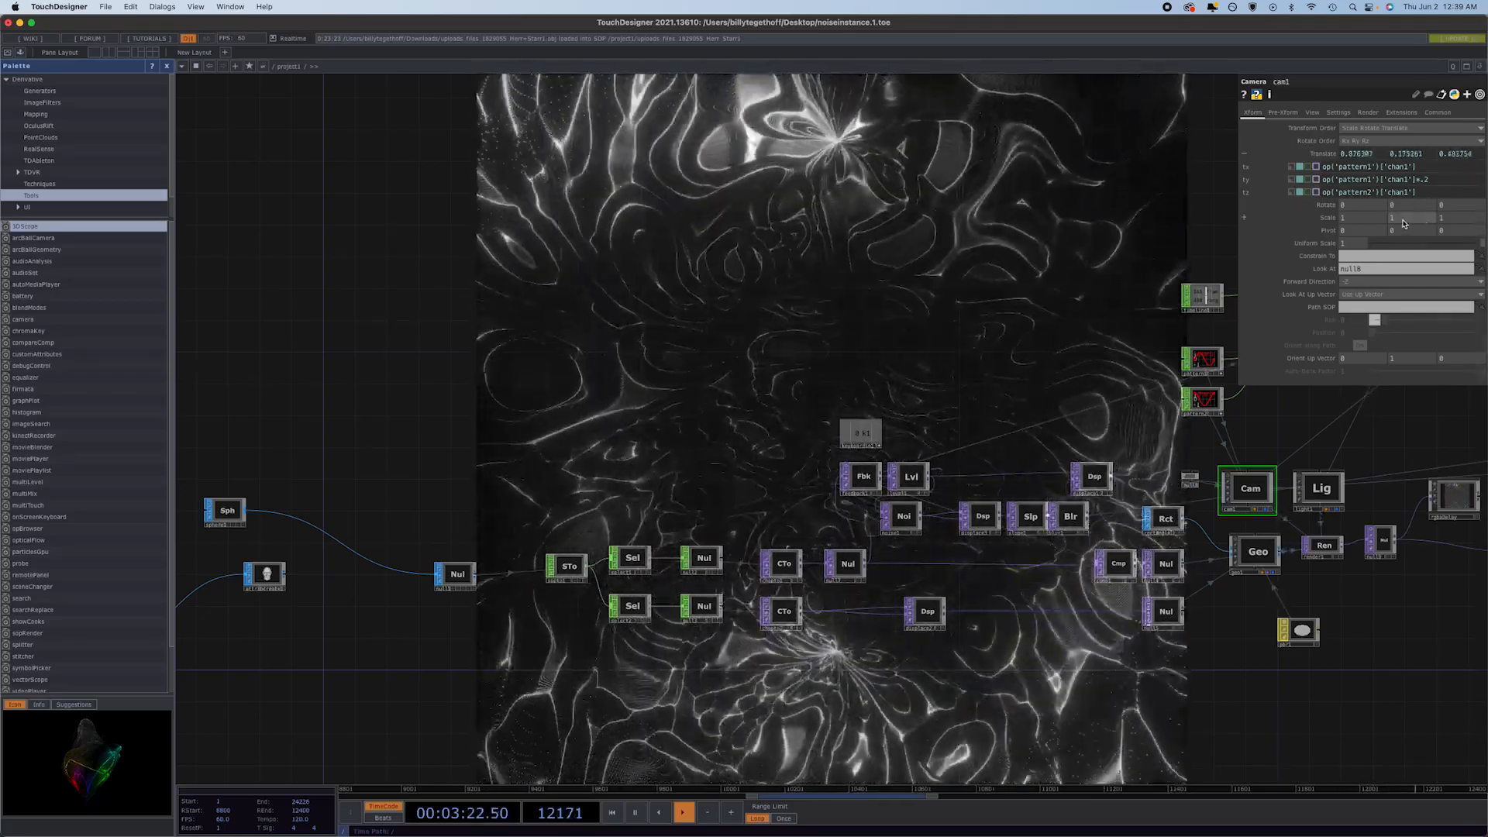
left_click(1429, 169)
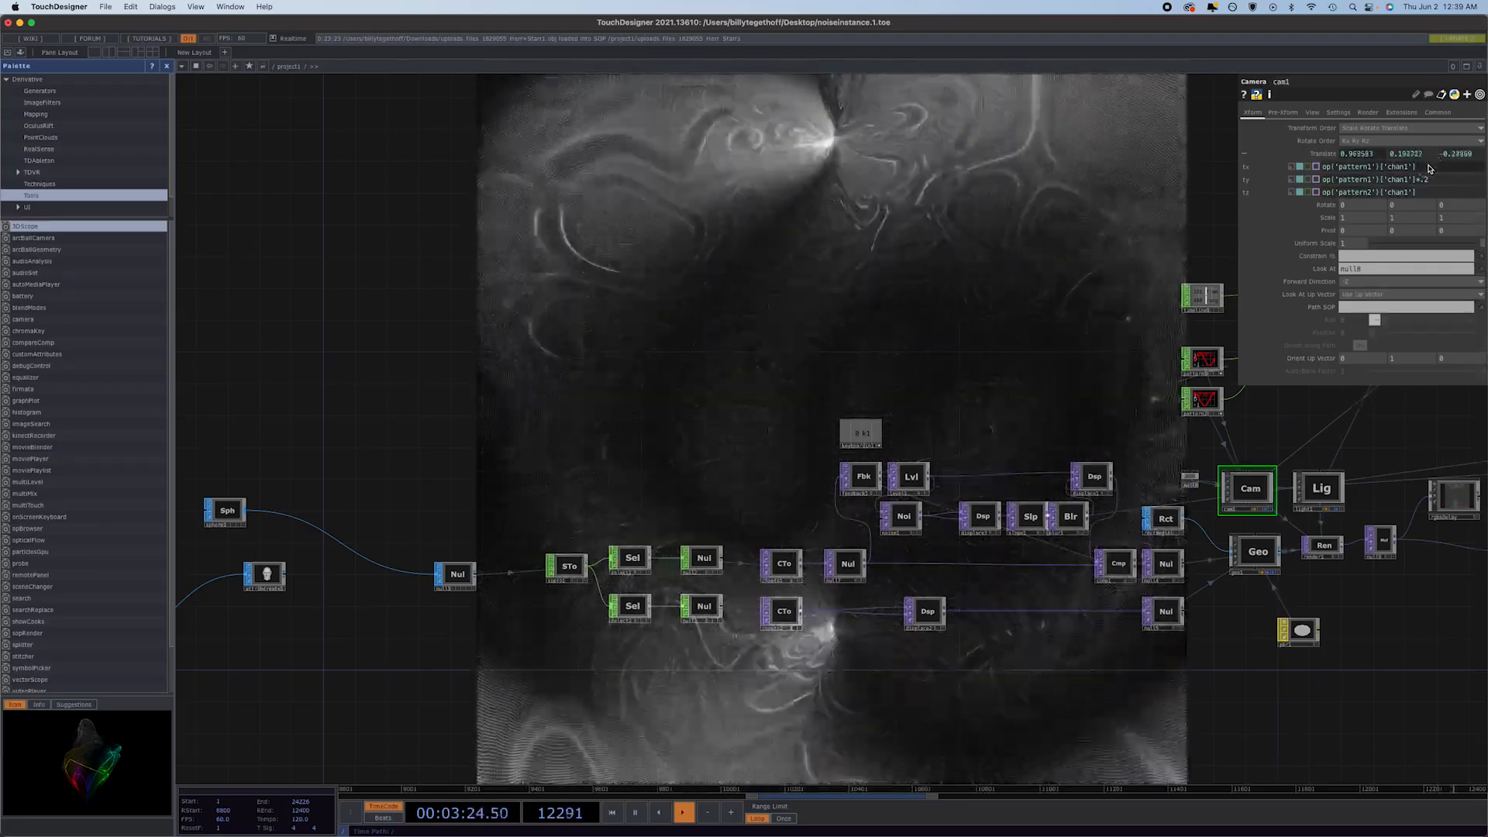
type("*2")
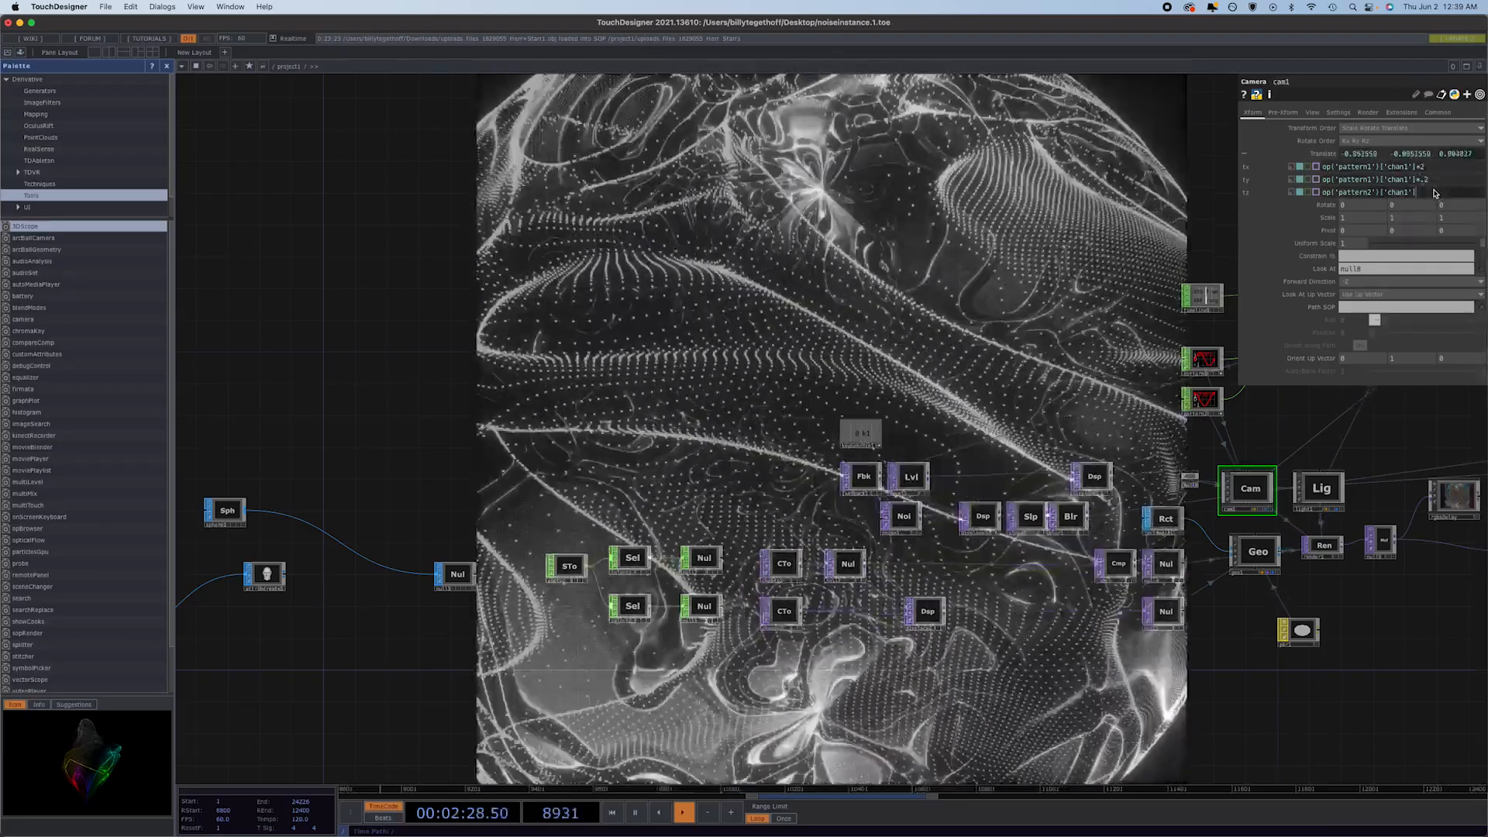
type("*2")
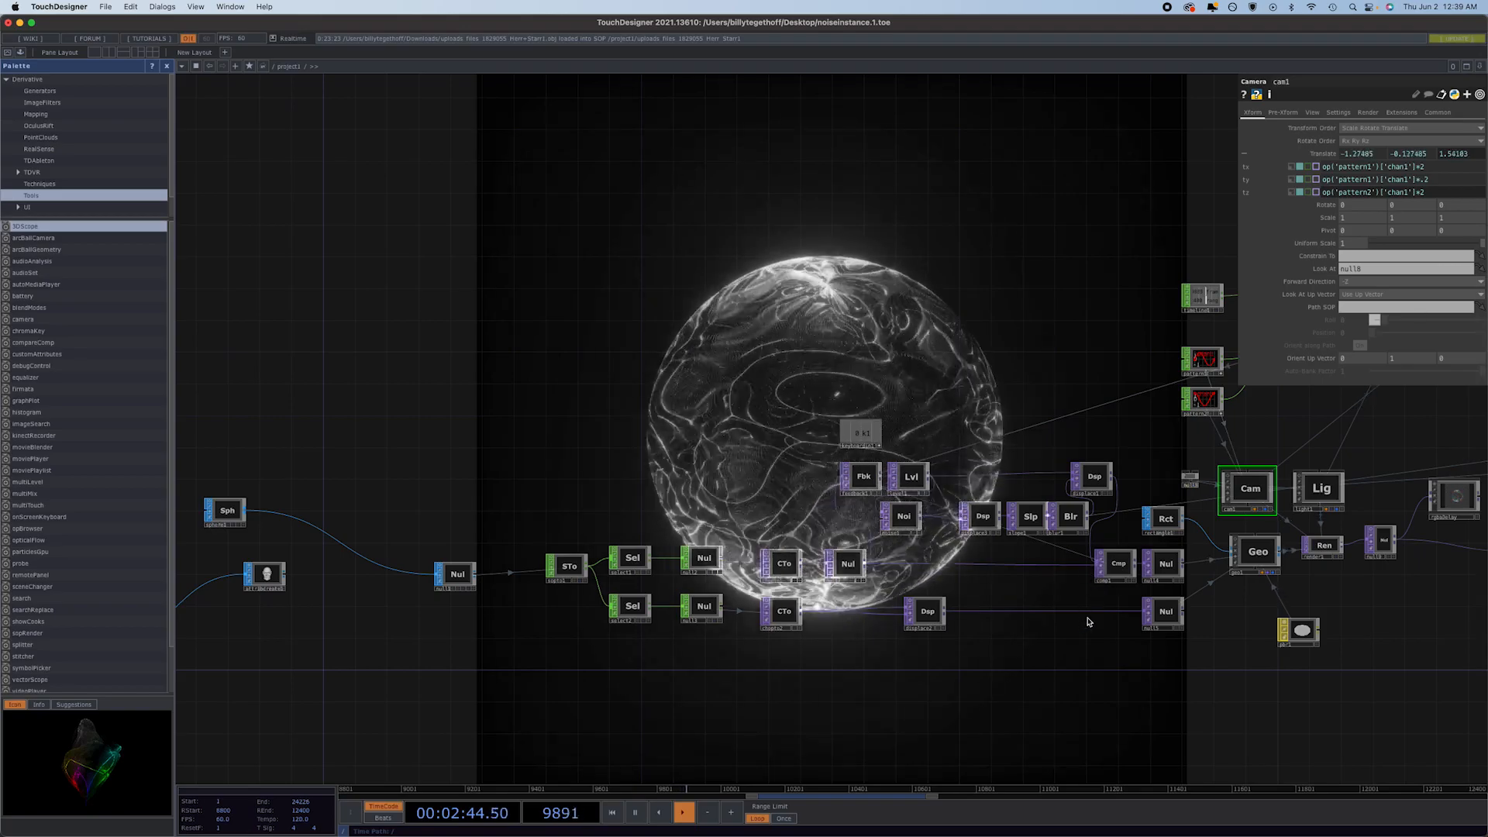
left_click(1312, 113)
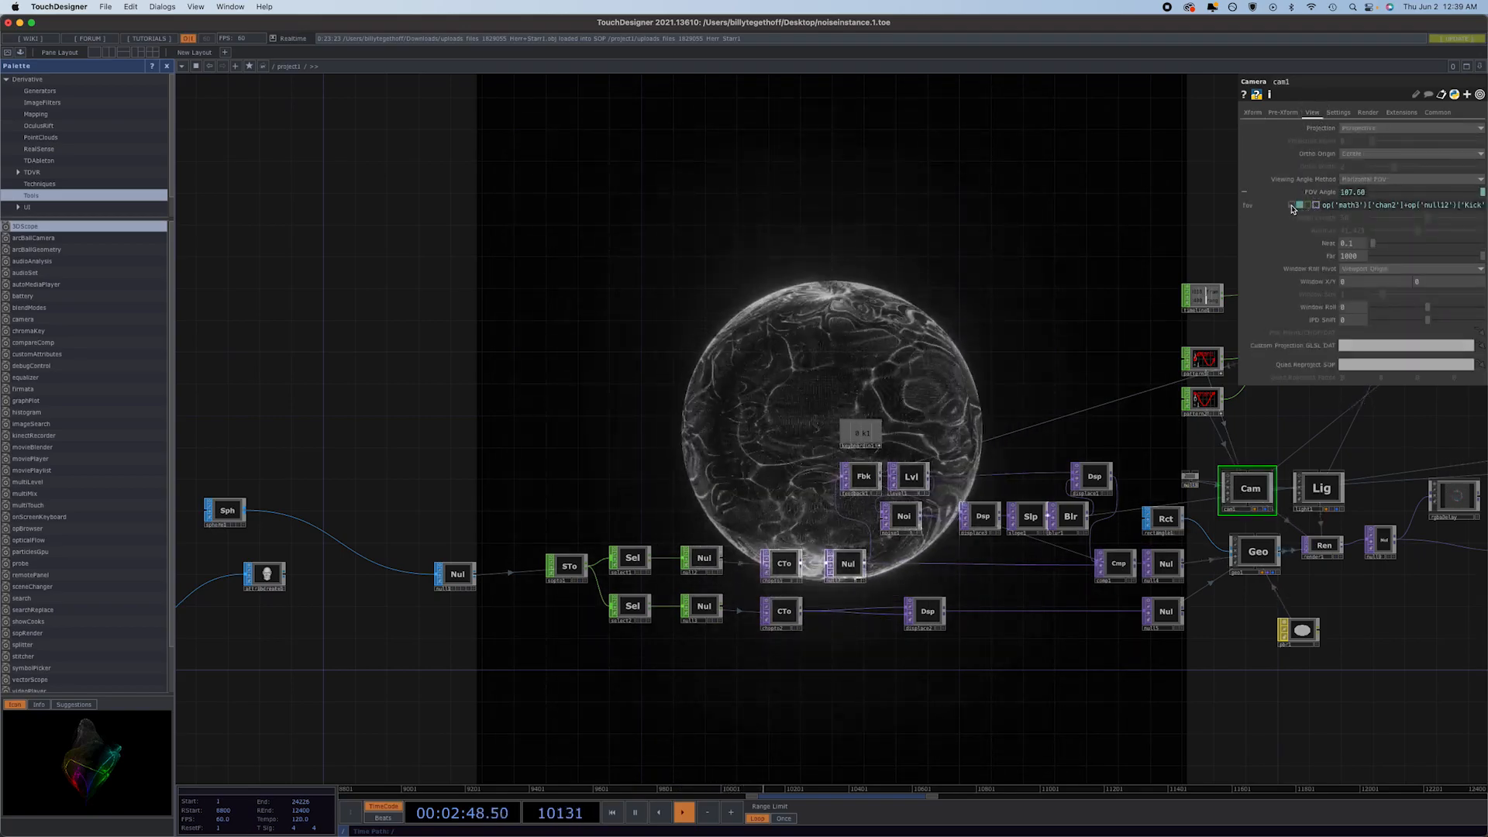
left_click(1293, 205)
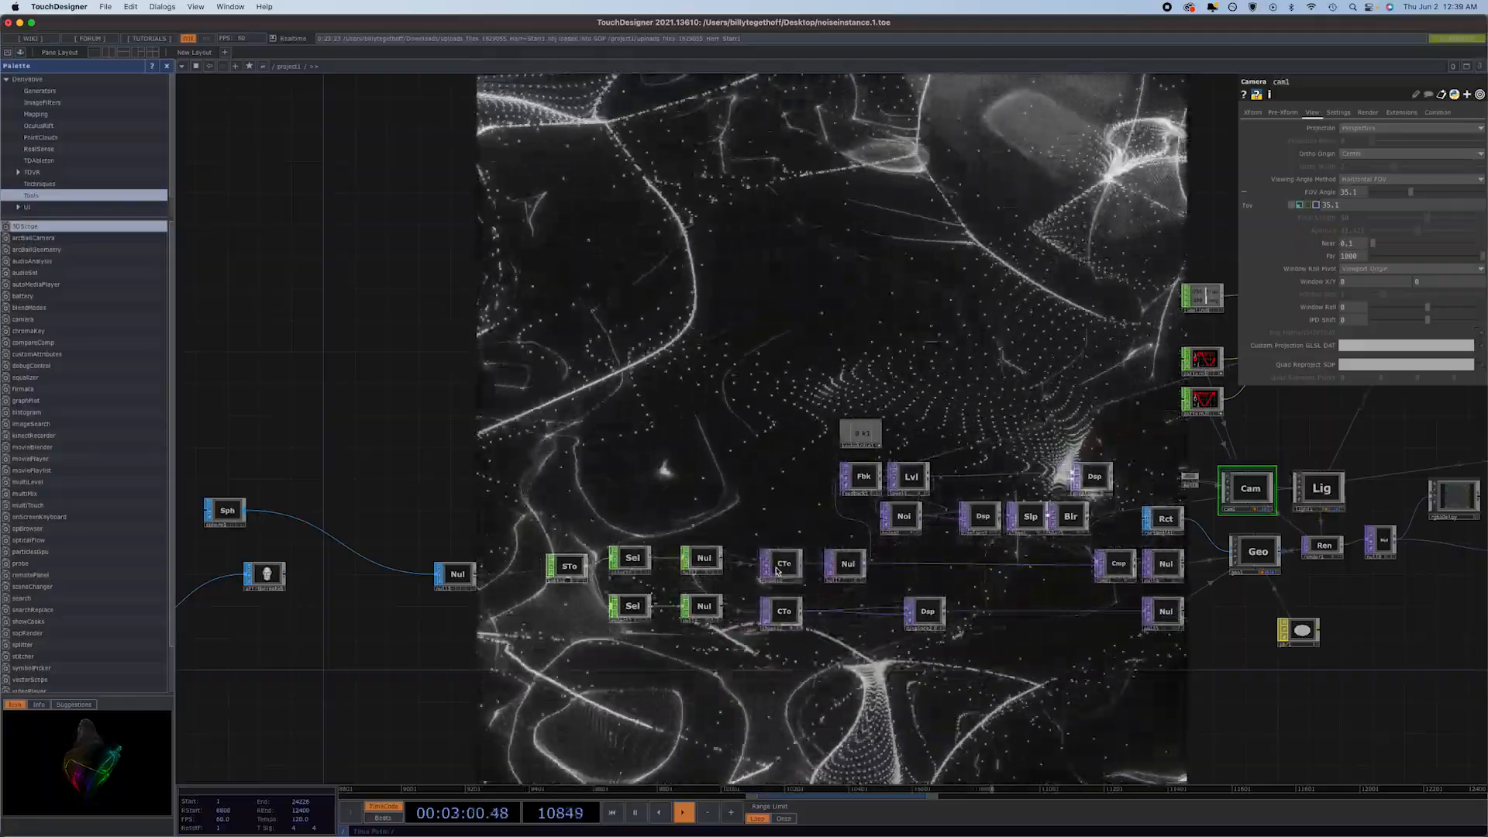
Change sphere1's primitive type to Polygon.
scroll(842, 557, "down", 3)
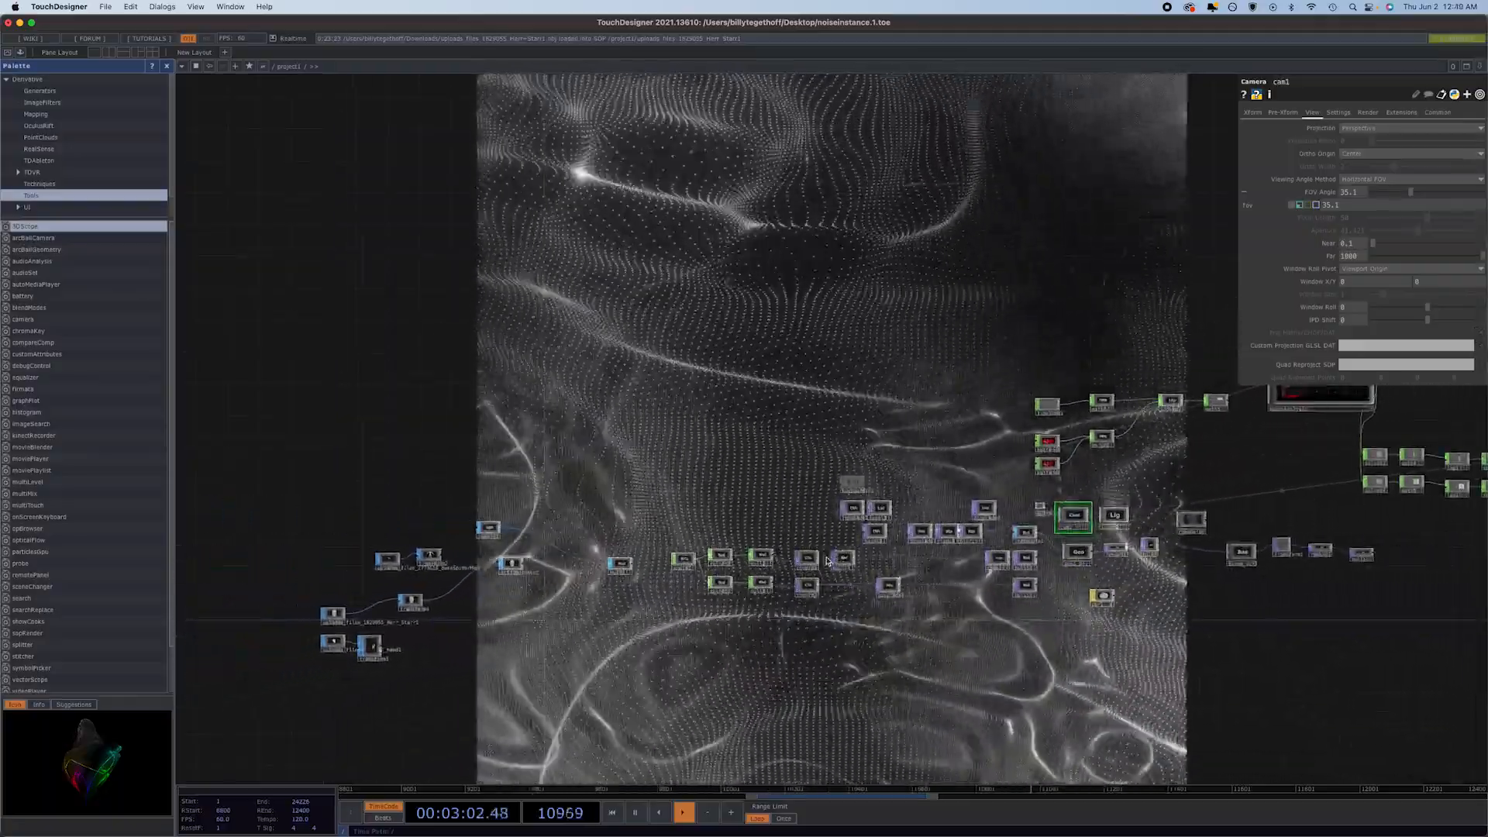
left_click(486, 530)
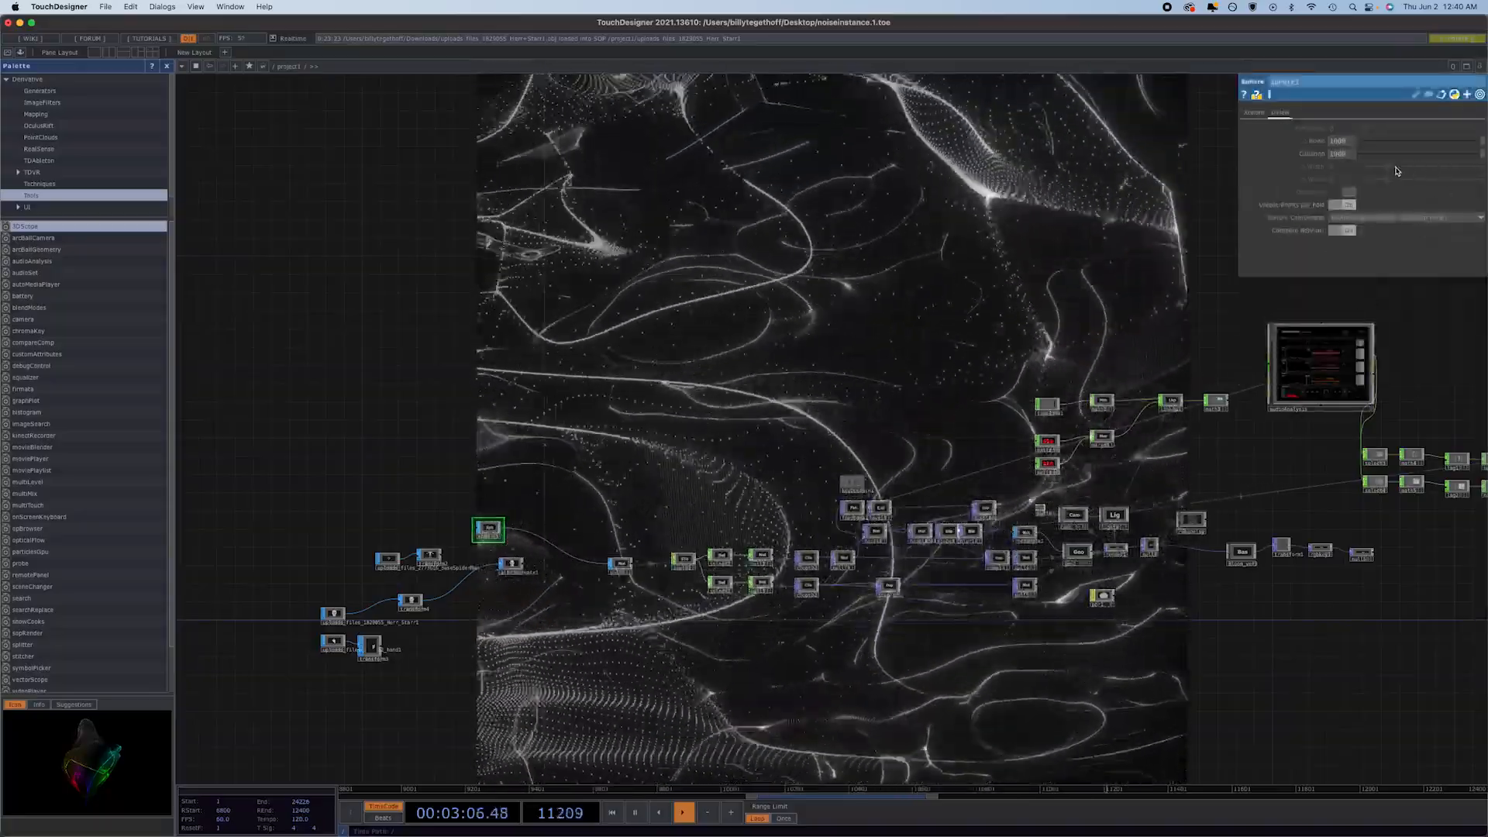
left_click(1262, 113)
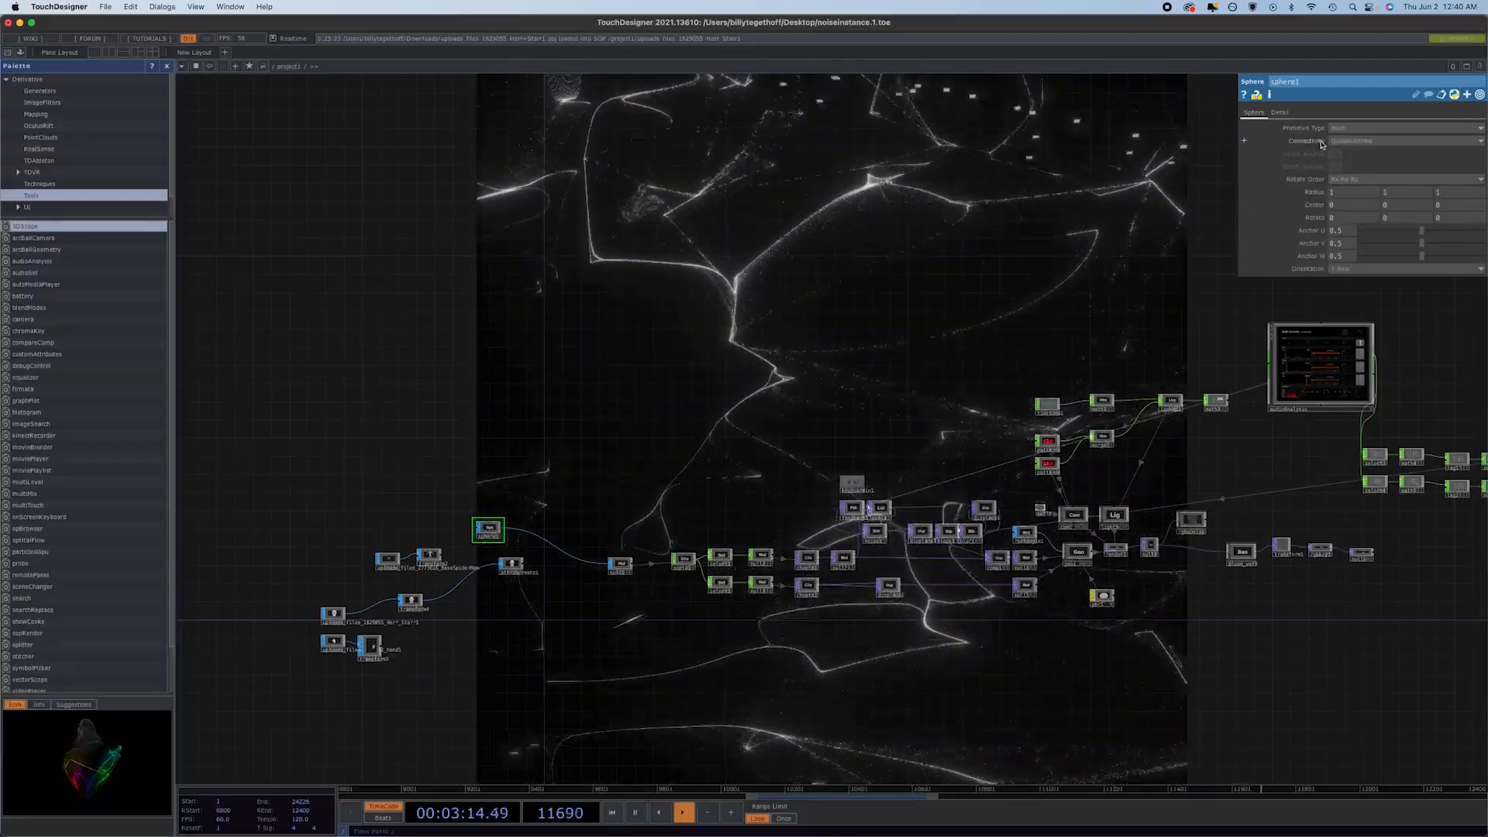
left_click(1346, 141)
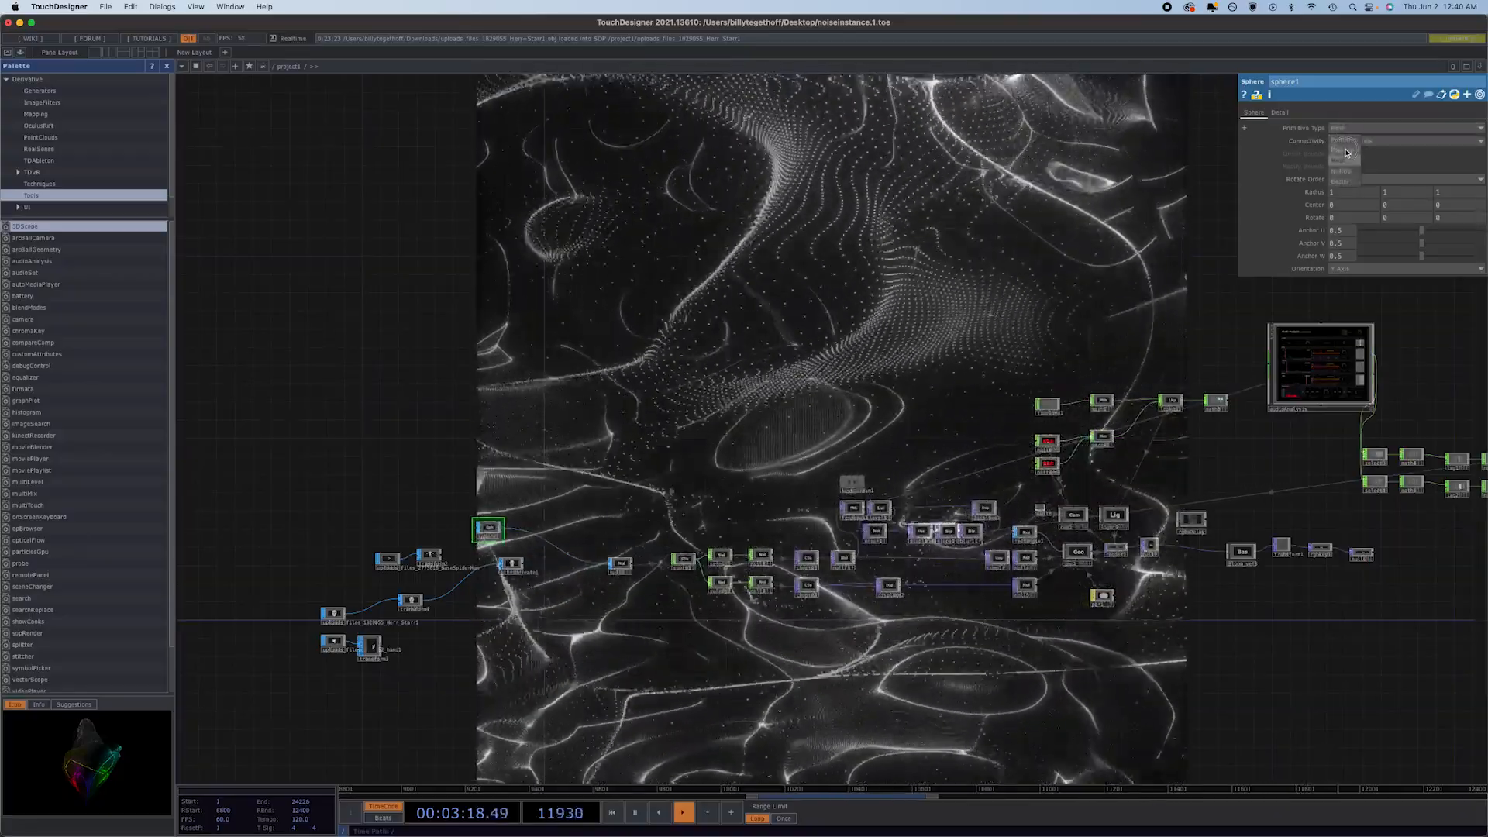
left_click(1346, 153)
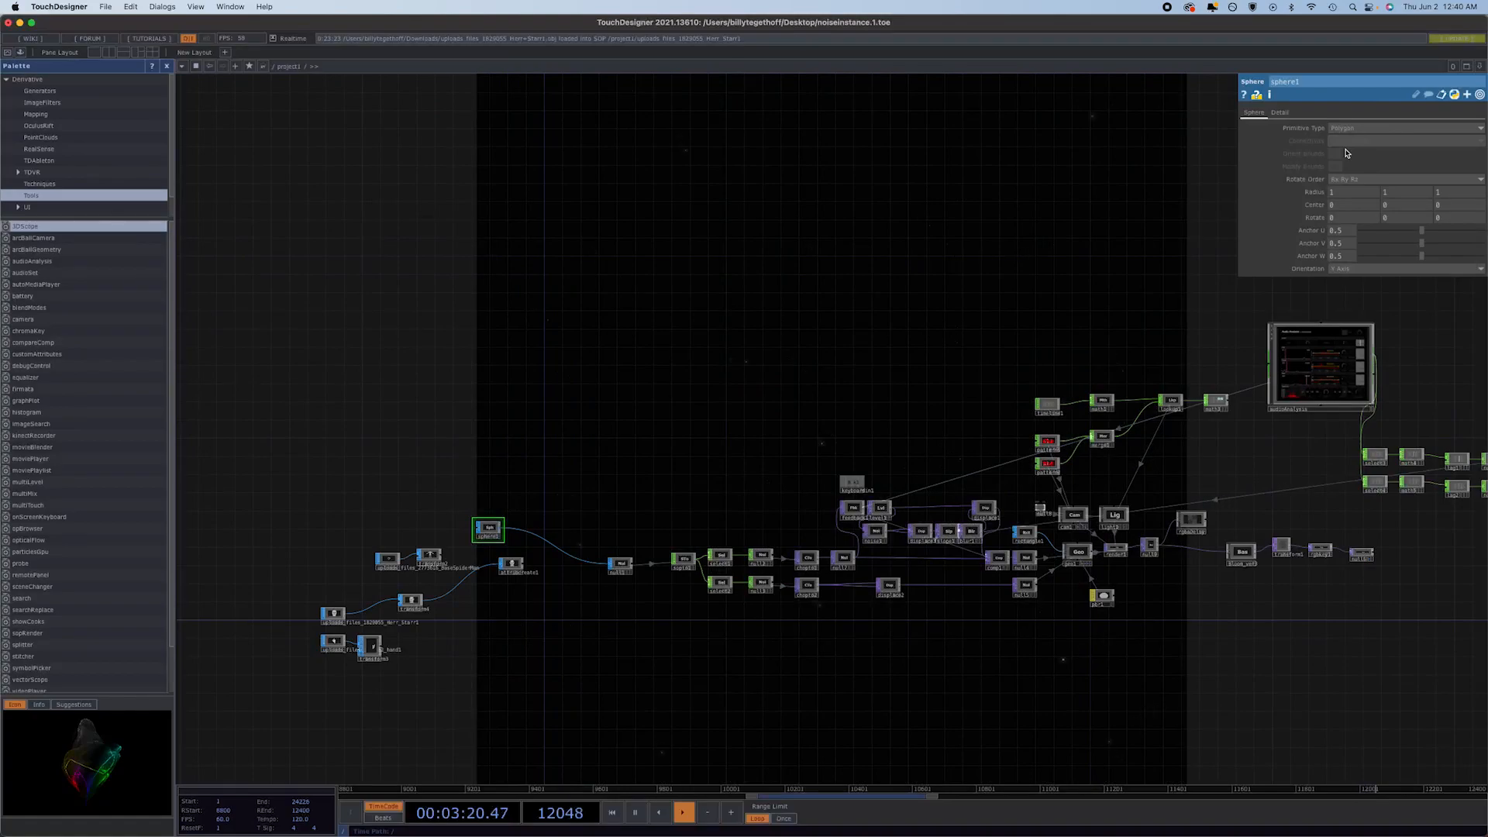
Raise sphere1's frequency past 10 into the hundreds.
left_click(1279, 112)
left_click_drag(1362, 129, 1476, 132)
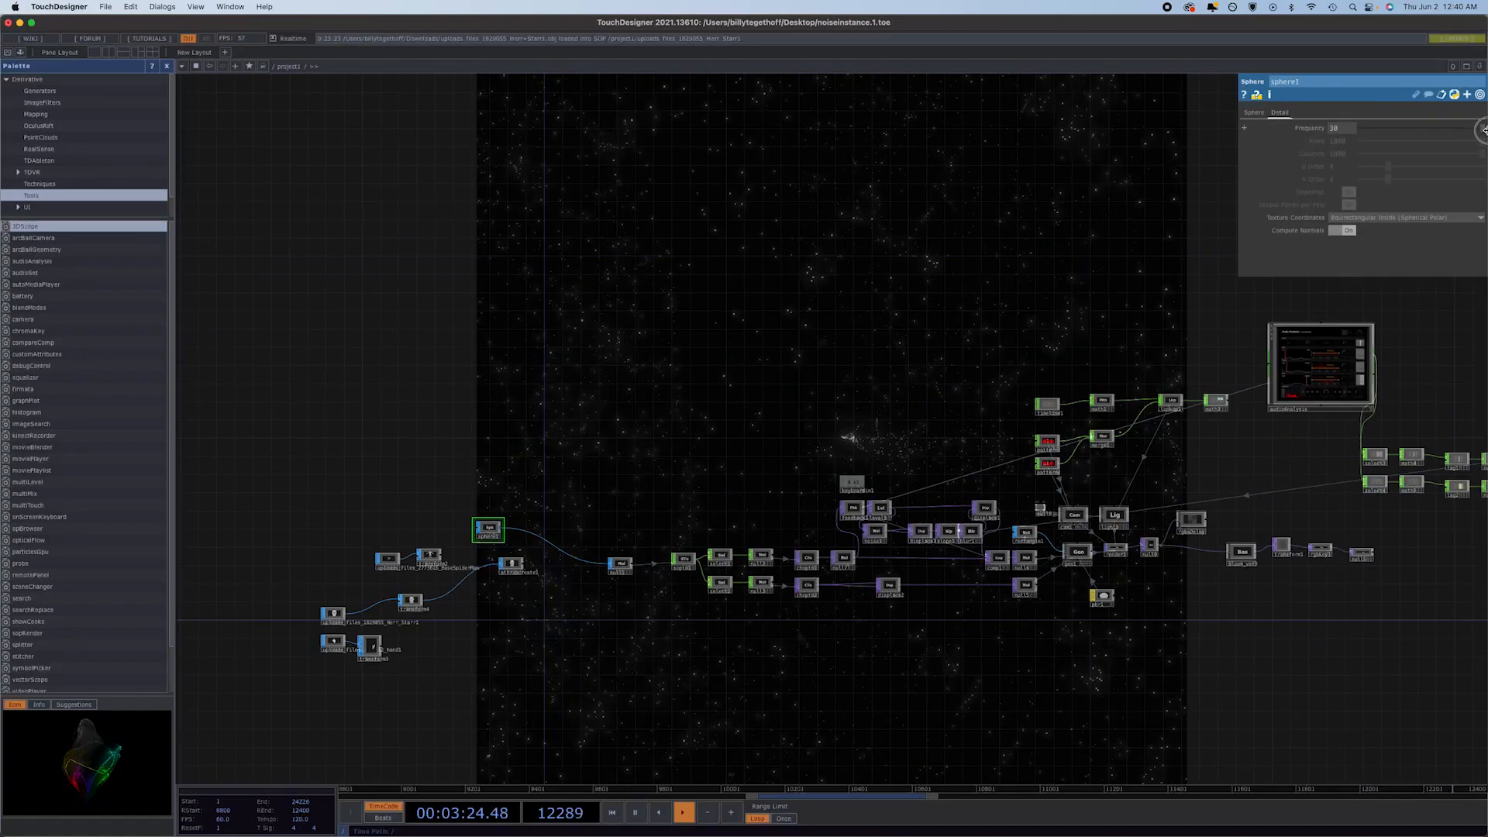
left_click_drag(1305, 130, 1429, 126)
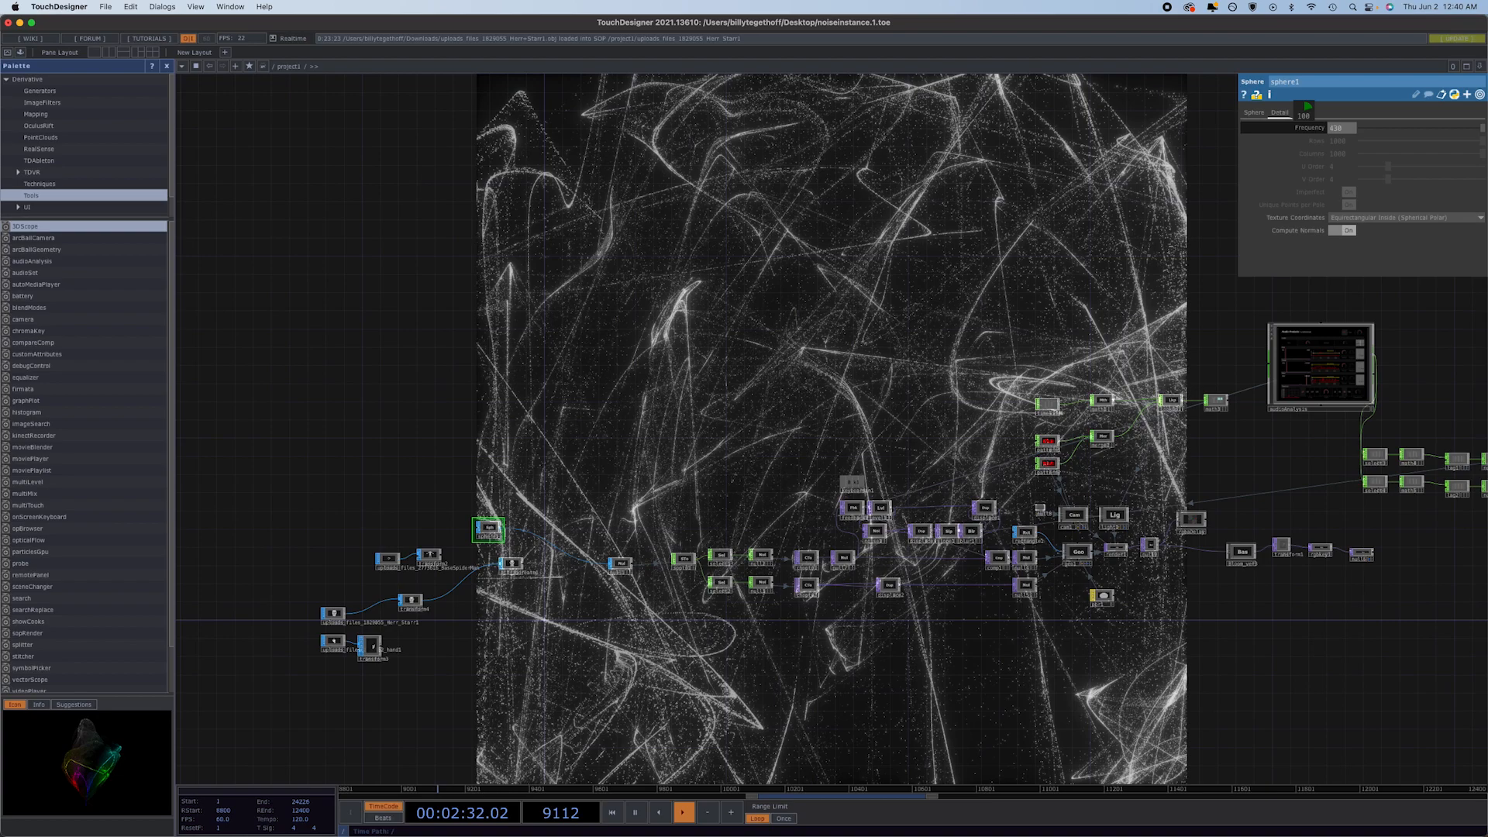
middle_click_drag(1308, 106, 1304, 130)
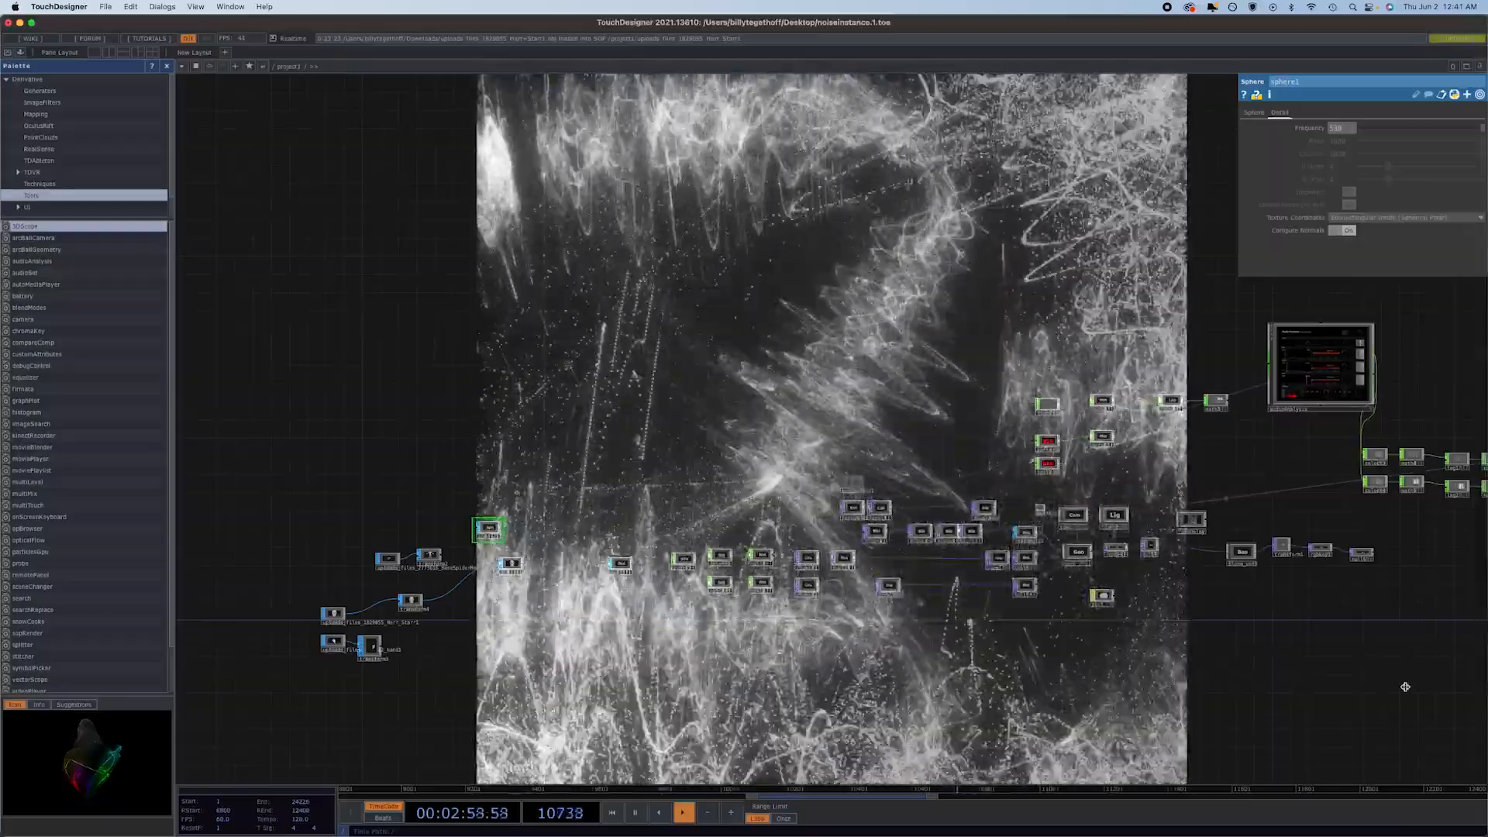
scroll(977, 582, "up", 2)
scroll(978, 583, "up", 6)
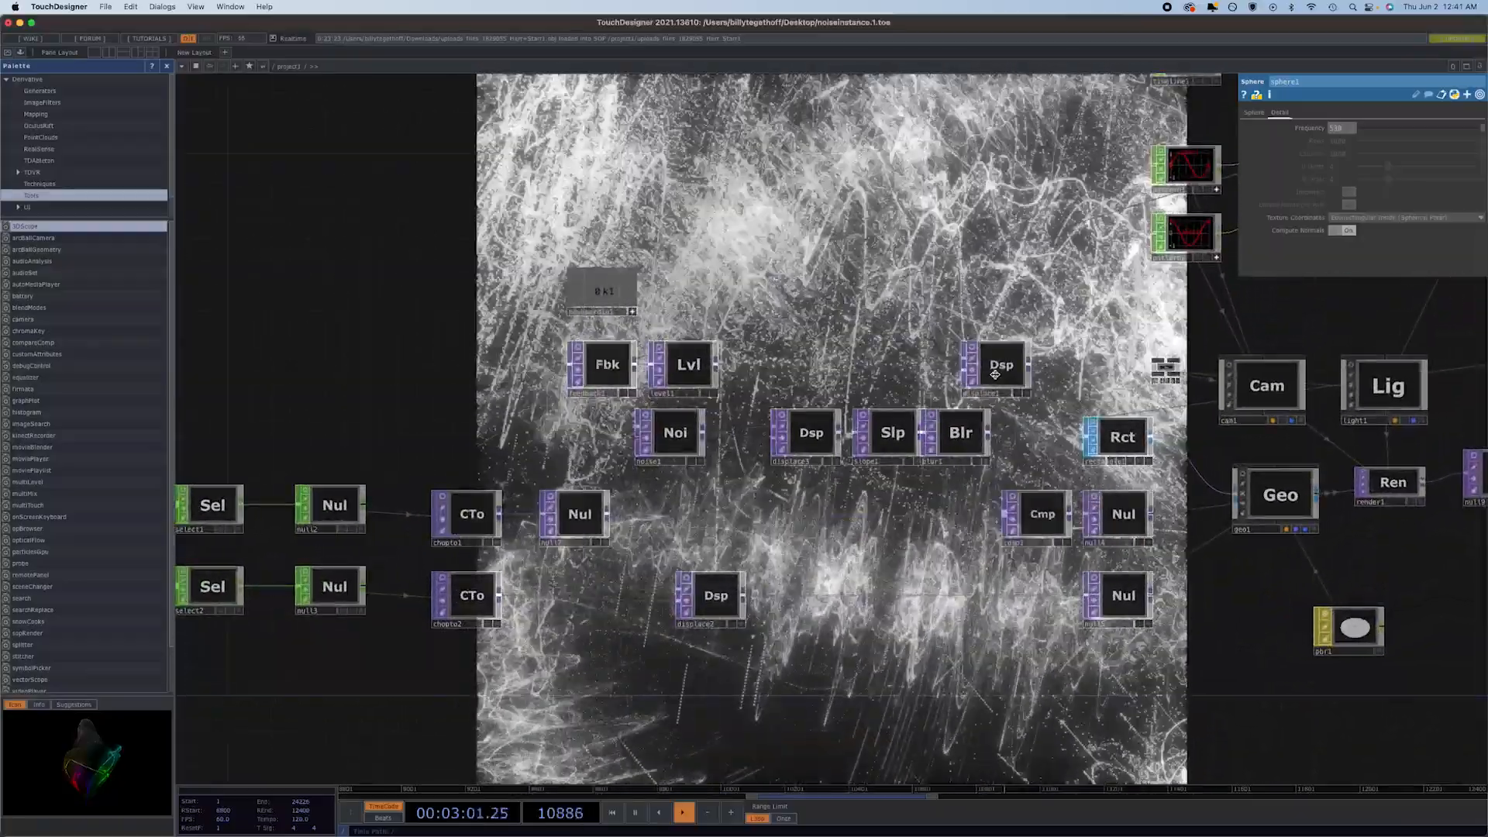
Adjust displace1's displace weight, settling on 0.004 for both components.
left_click(995, 374)
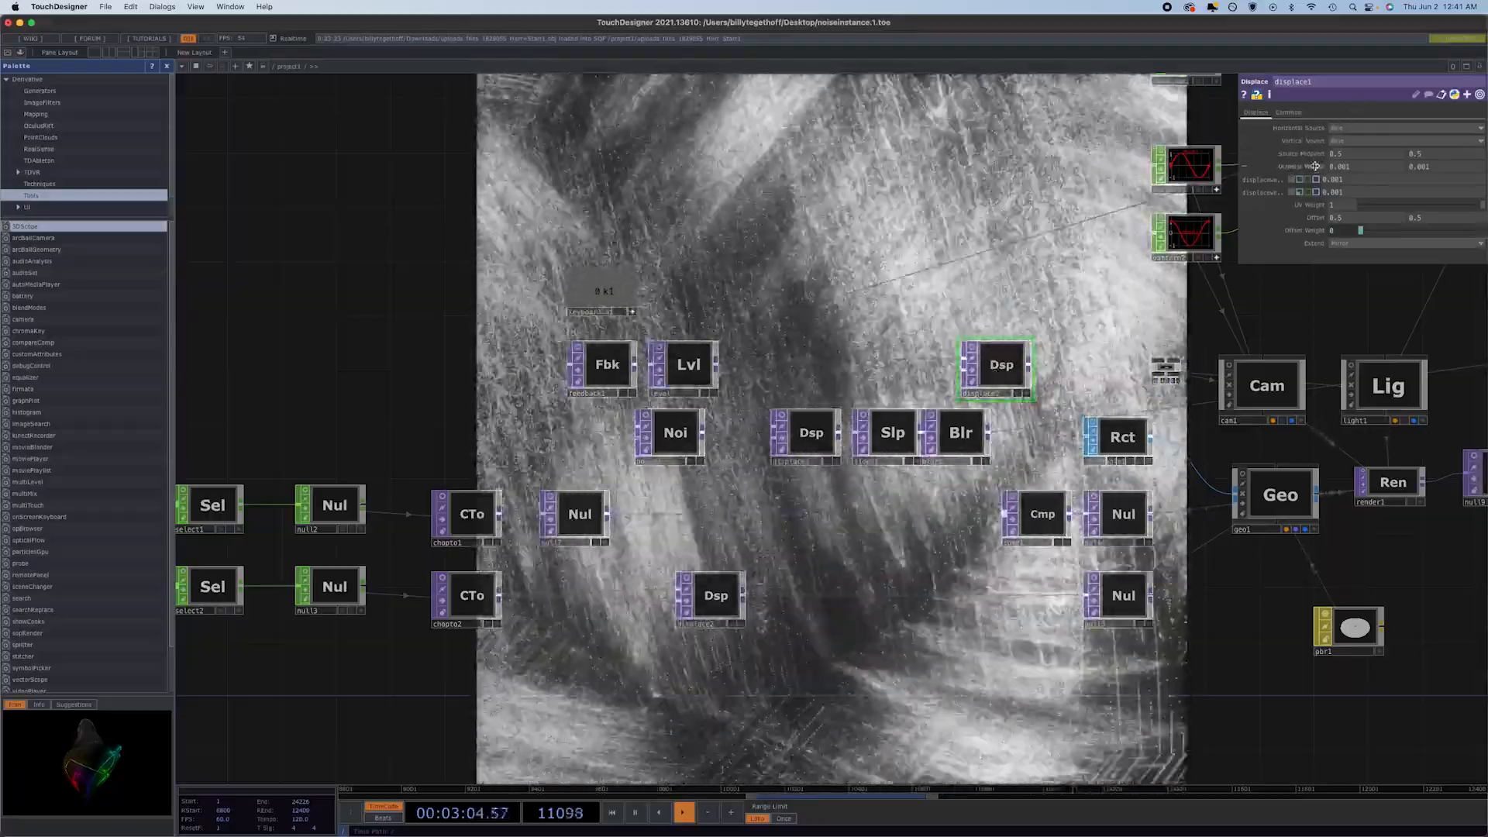
left_click_drag(1315, 166, 1480, 178)
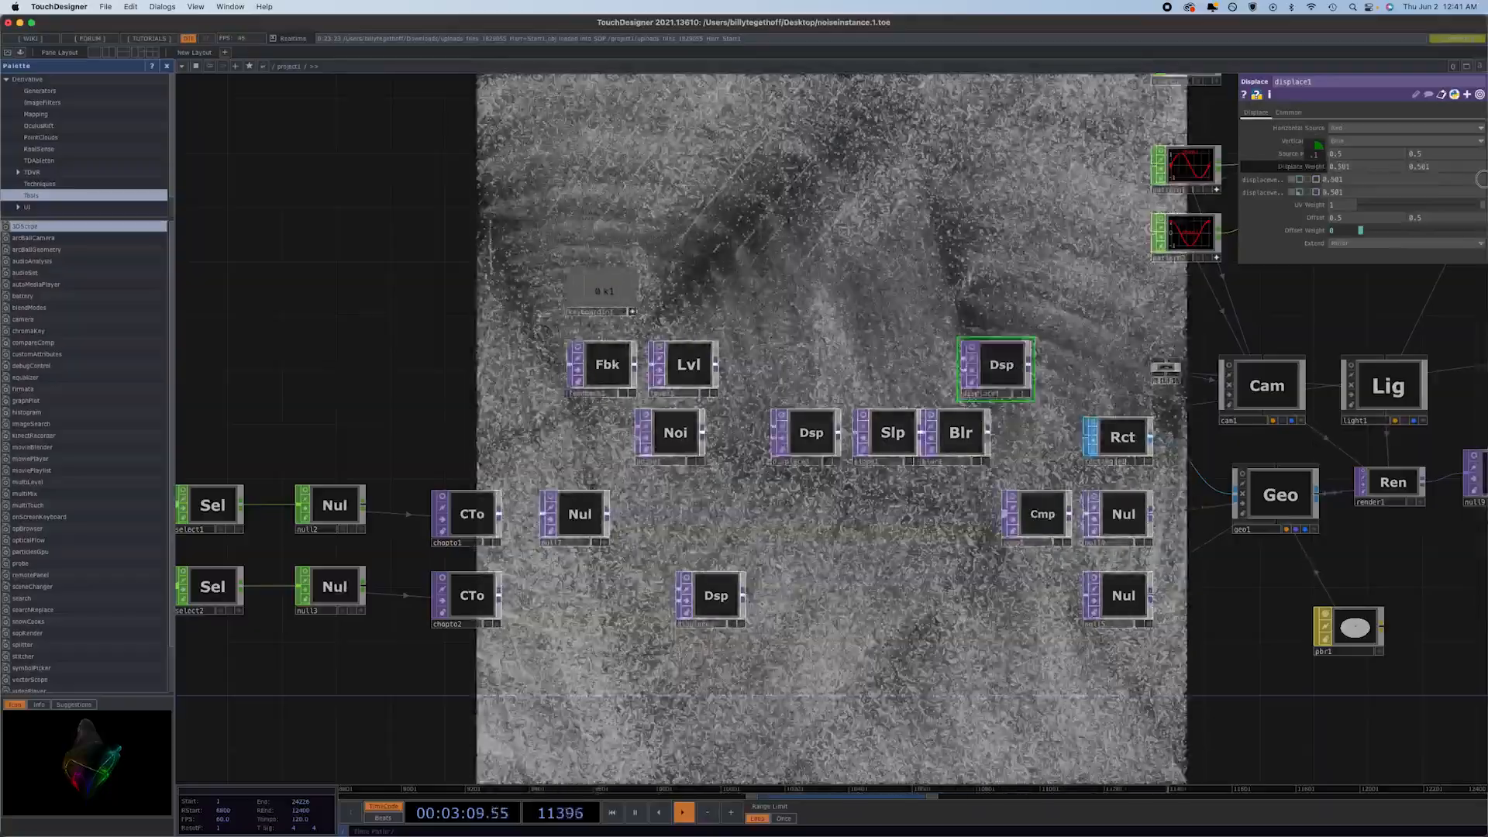
left_click_drag(1481, 178, 1393, 196)
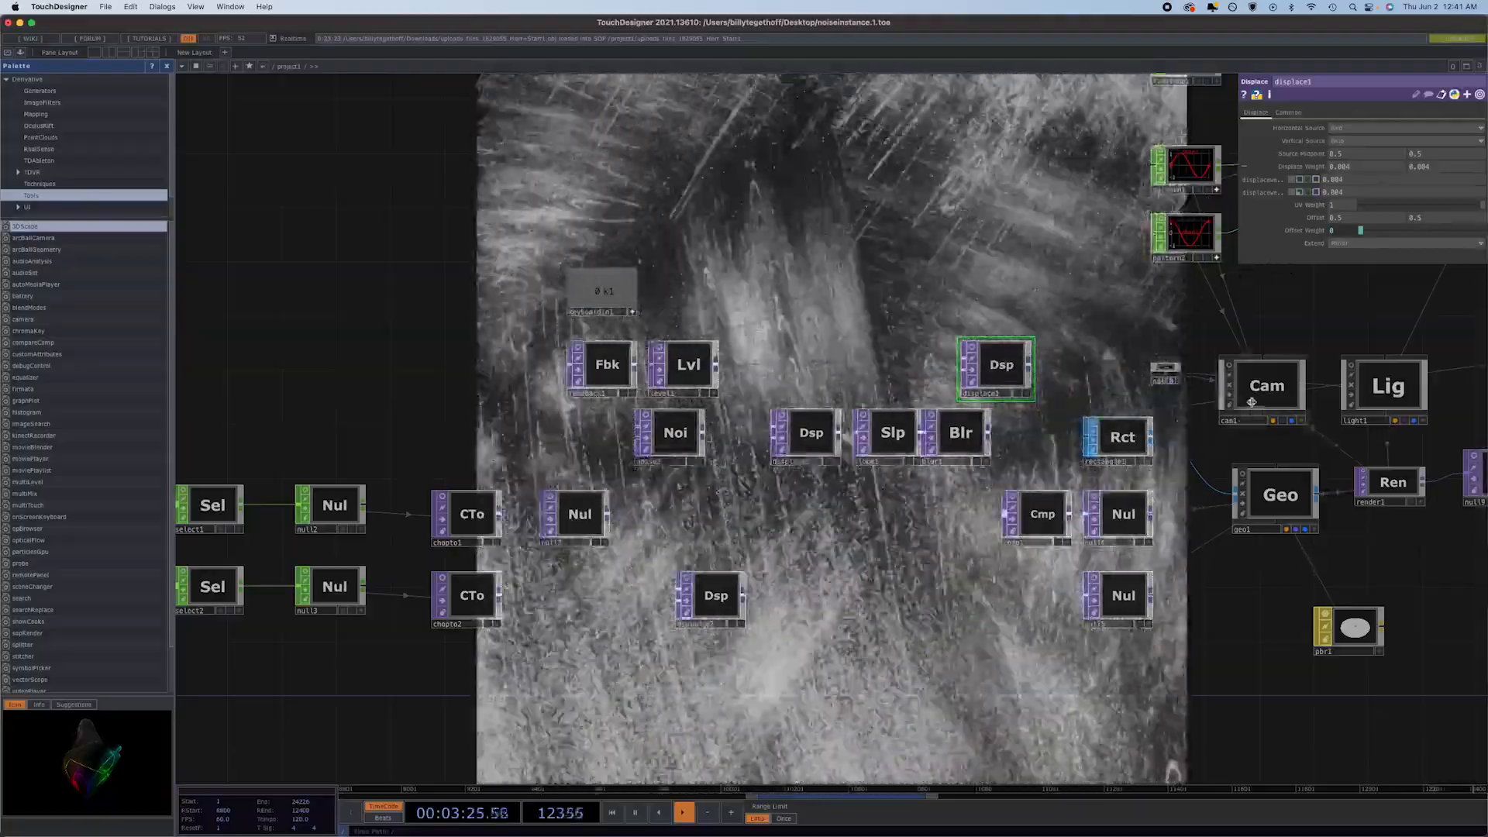
Switch cam1's FOV angle to its expression and back to the constant 35.1 to compare the framing.
left_click(1247, 395)
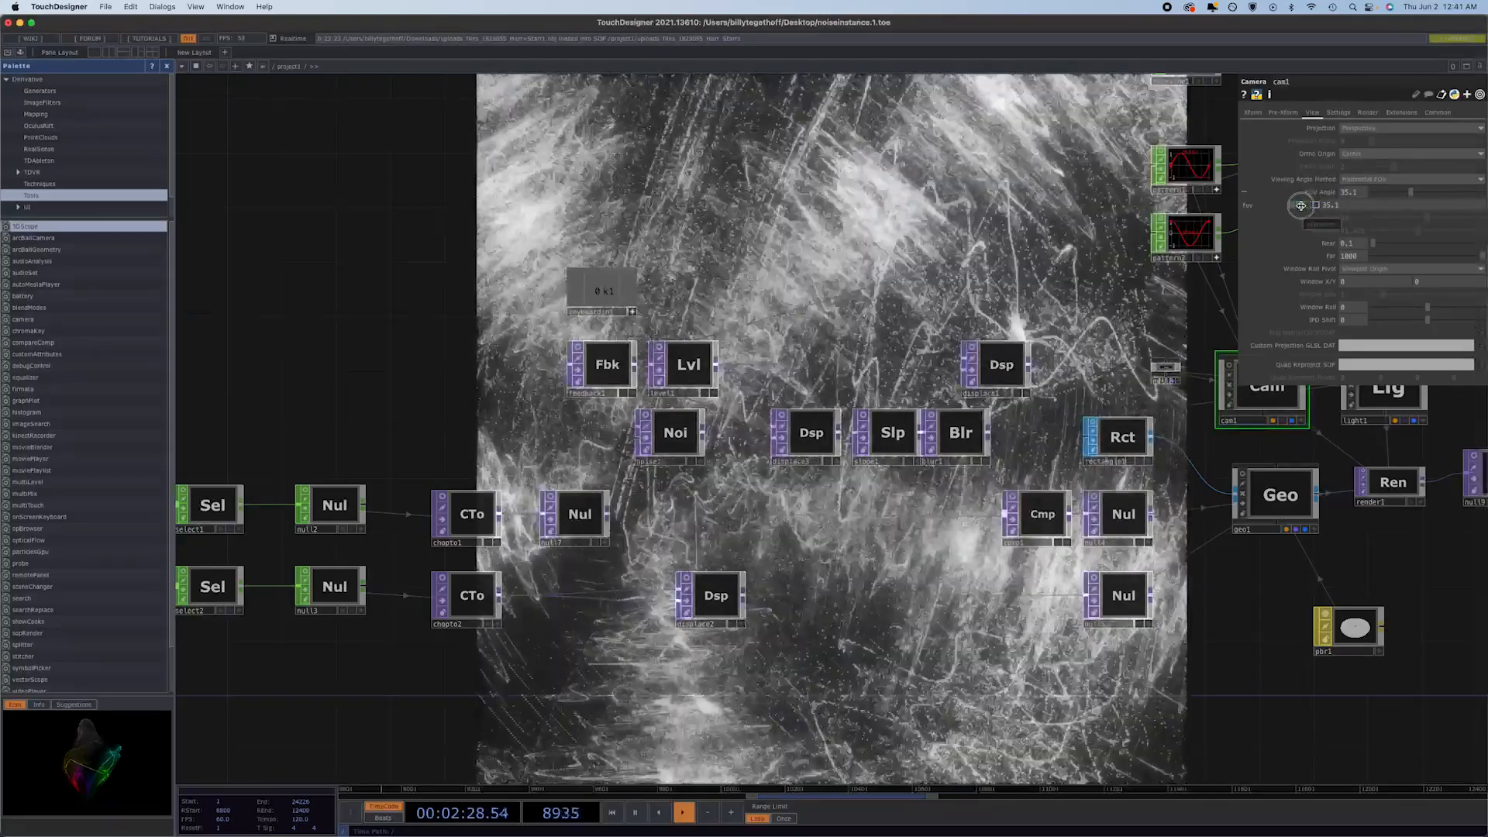
left_click(1301, 205)
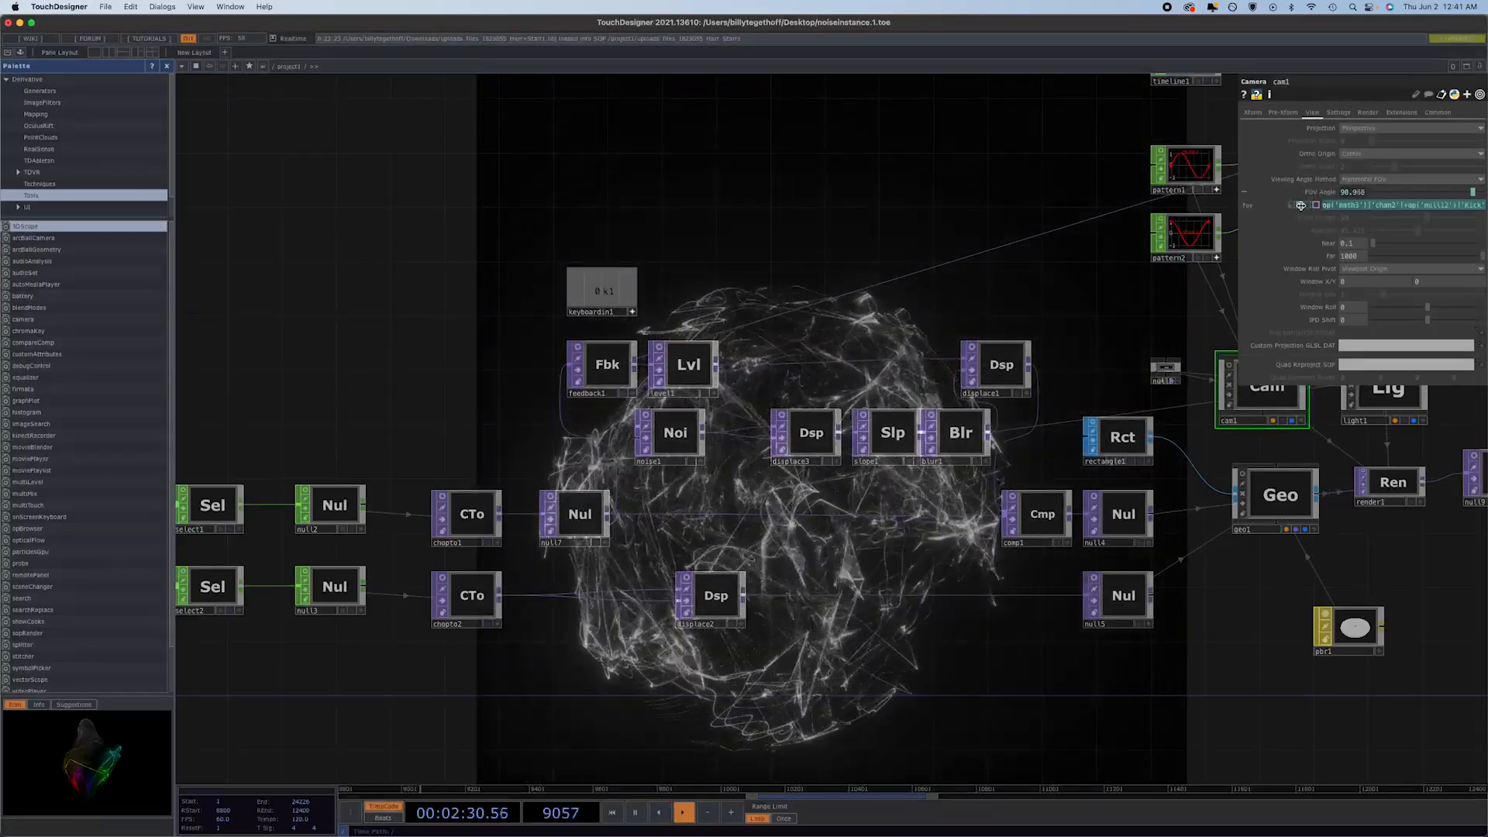
left_click(1301, 205)
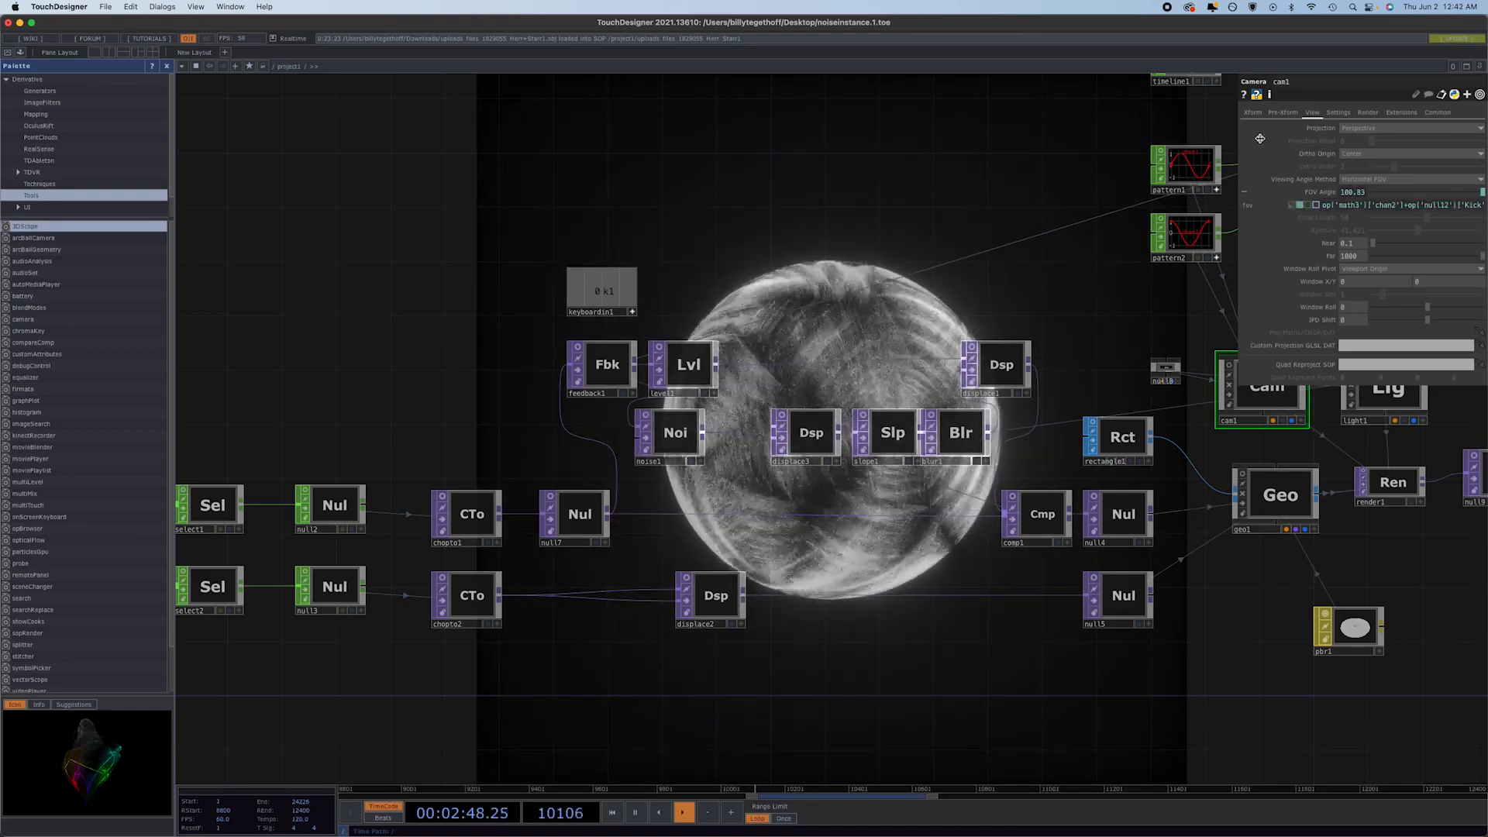
left_click(1291, 204)
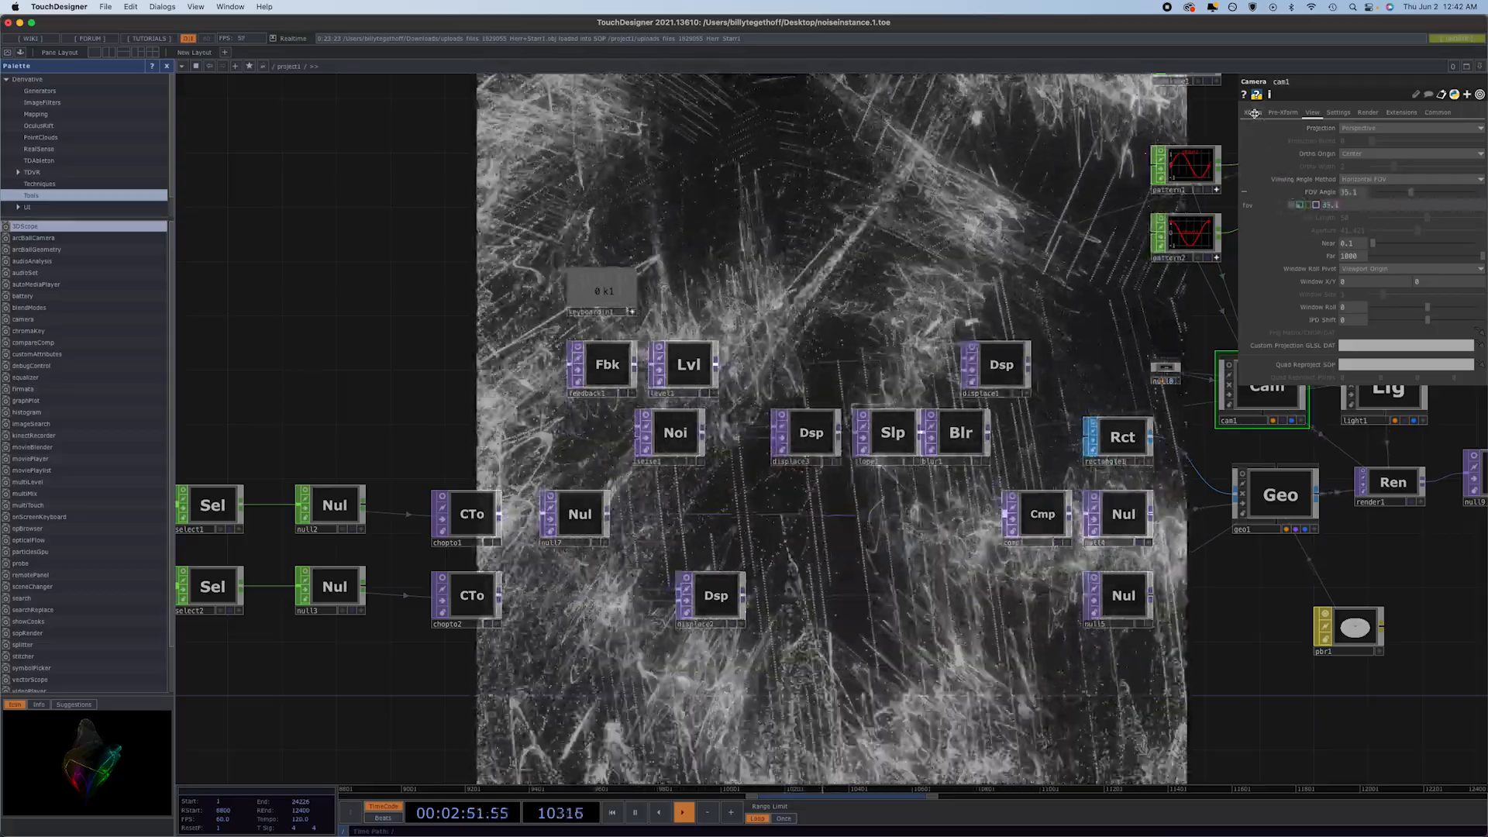
Change the multiplier in cam1's X and Z translate expressions to 4.
left_click(1252, 113)
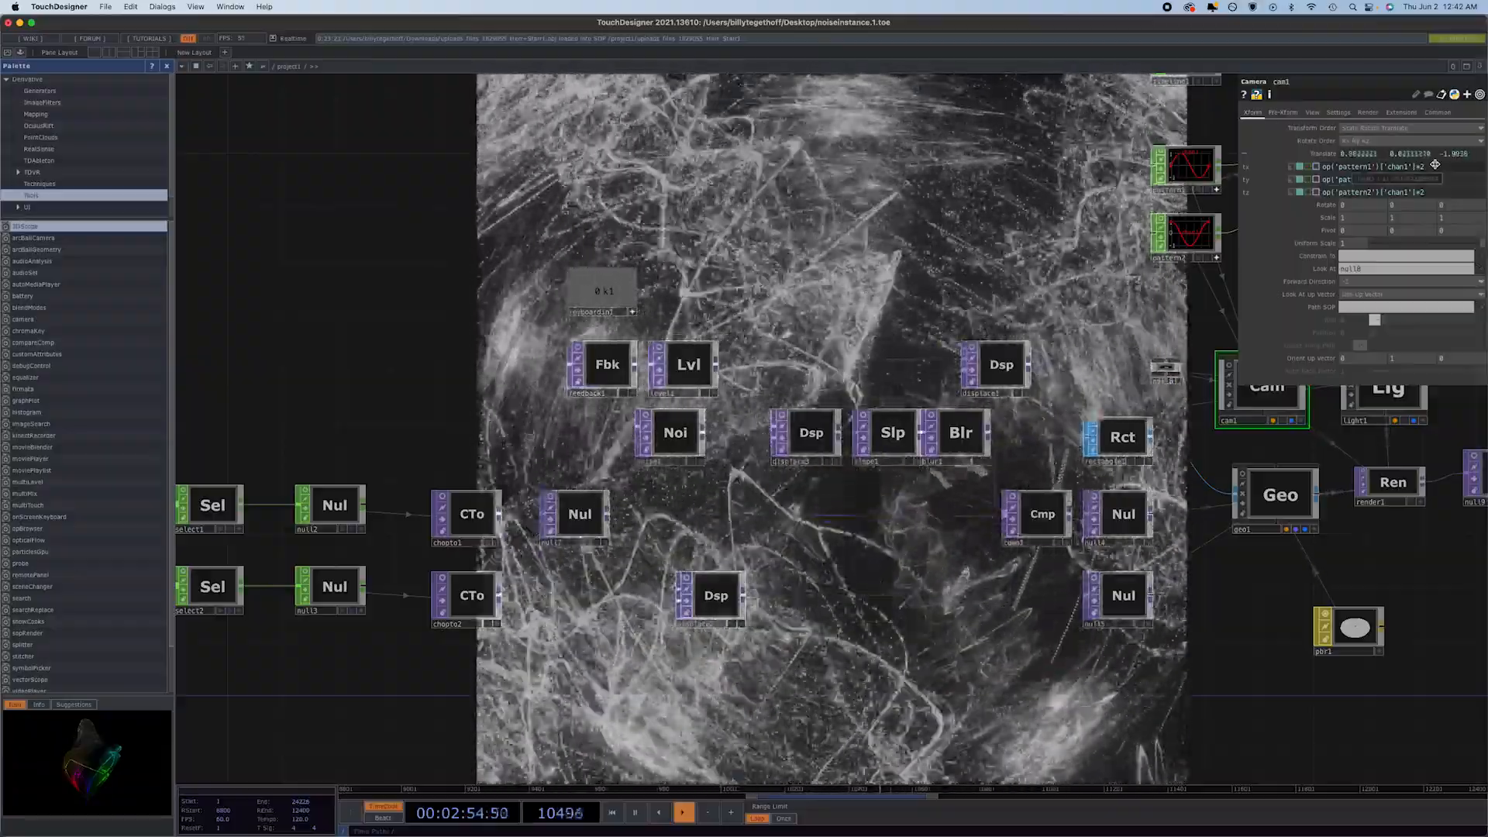
left_click(1444, 169)
key("BackSpace")
type("4")
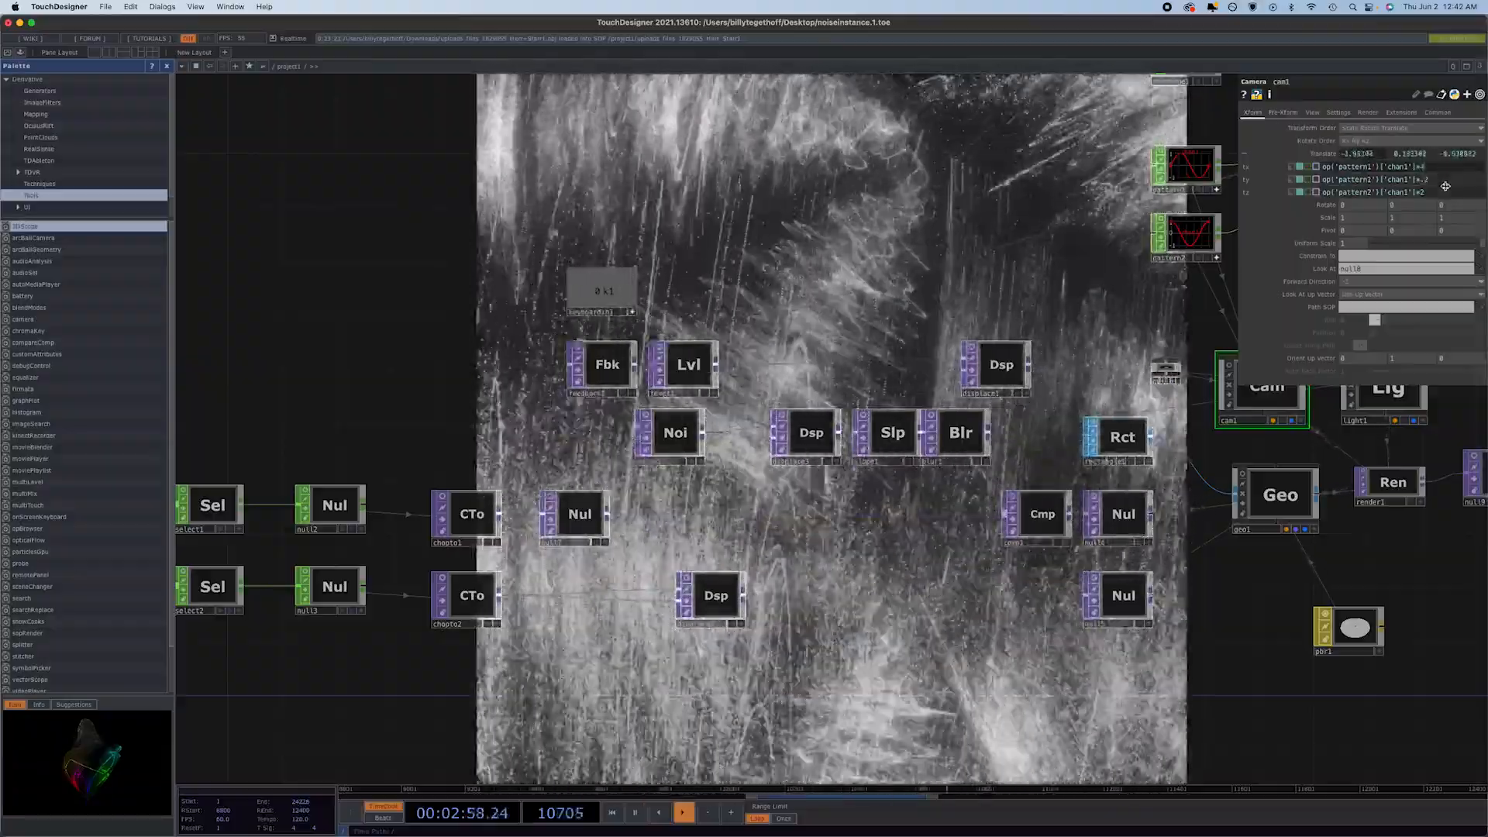
left_click(1444, 191)
key("BackSpace")
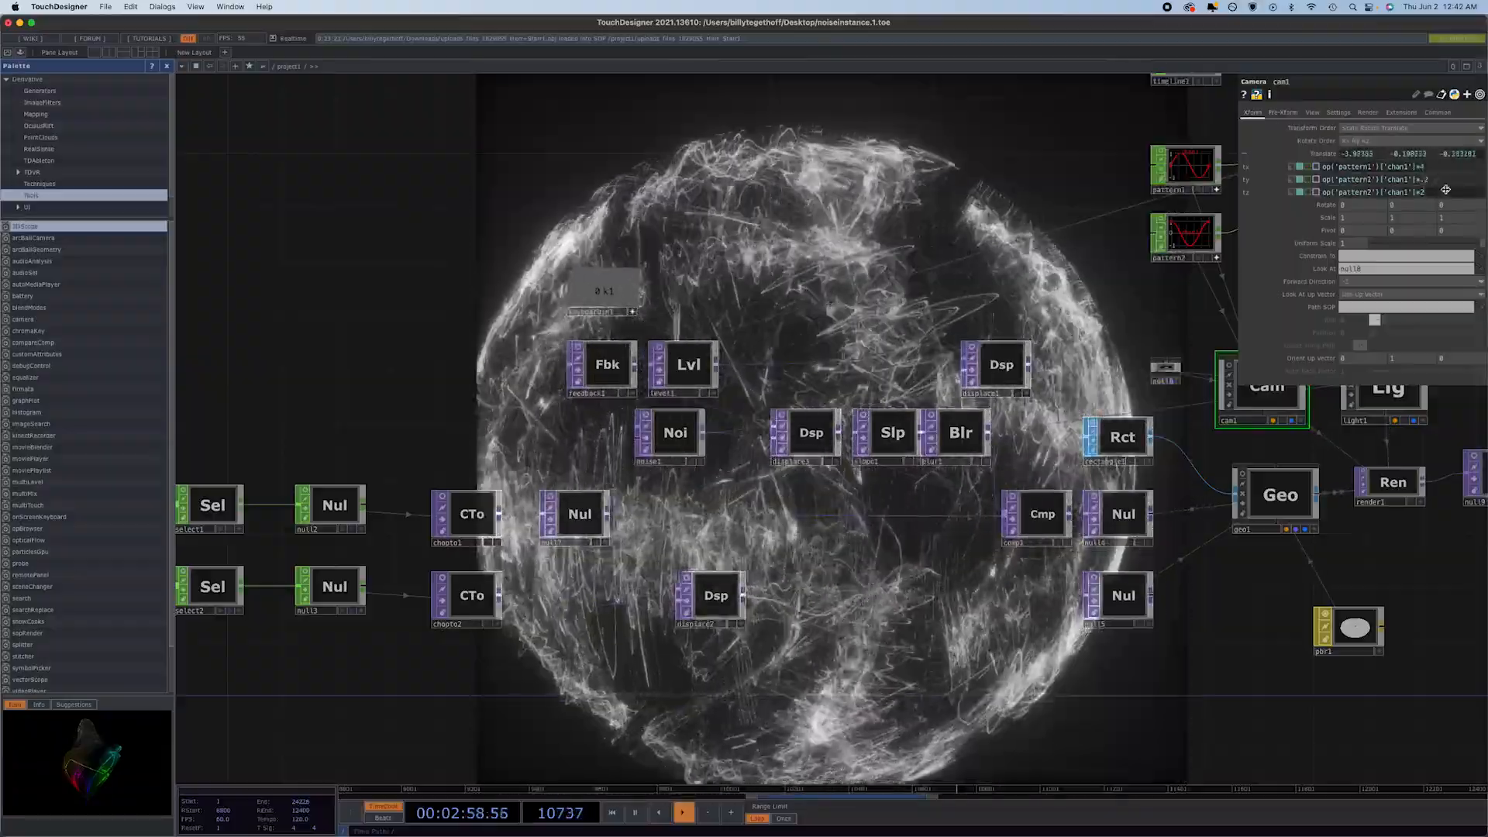
type("4")
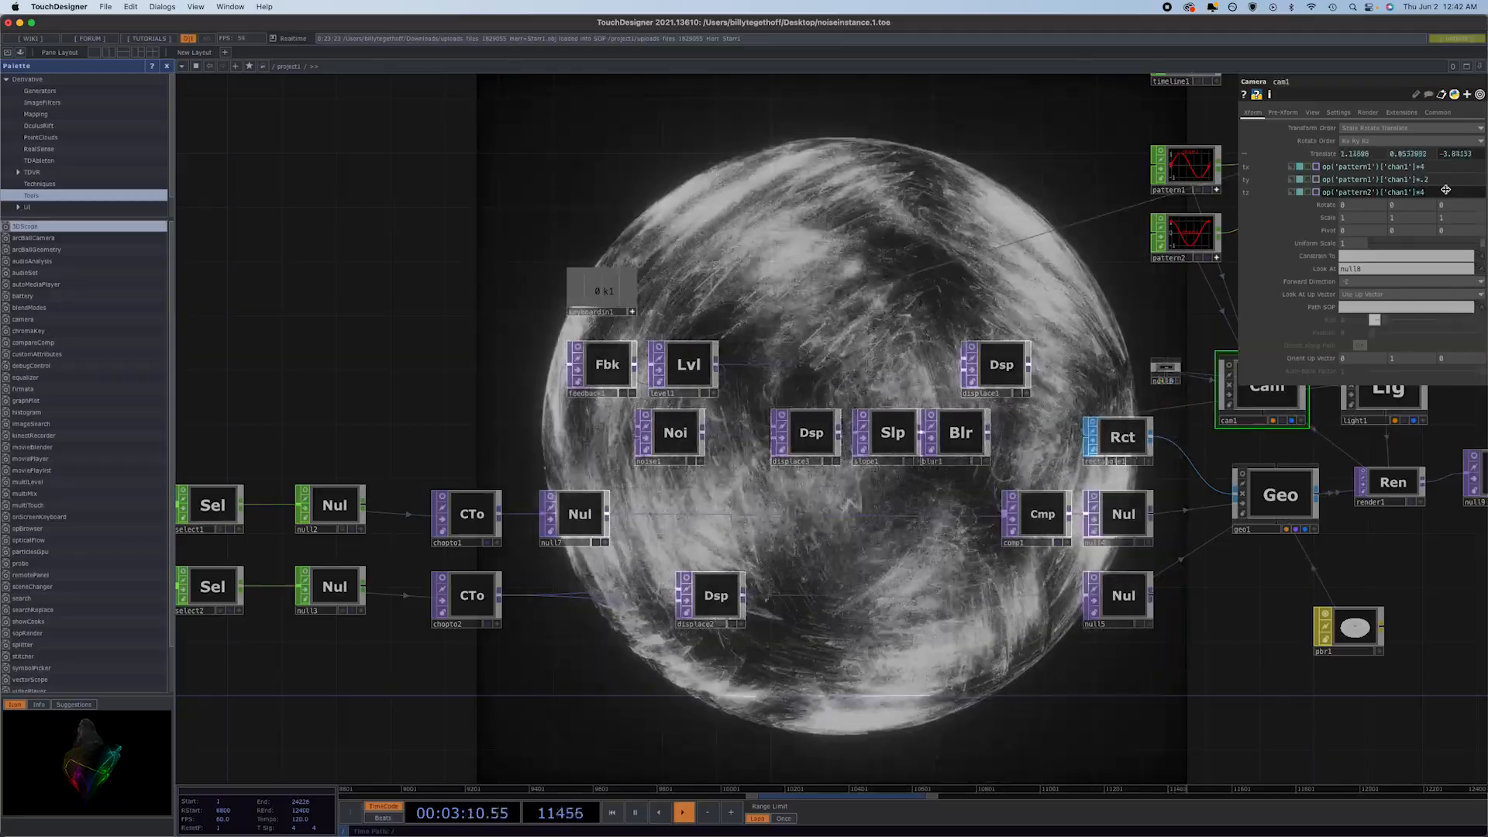
Try the Primitive option as sphere1's primitive type and check its detail settings.
left_click_drag(843, 630, 1273, 639)
left_click_drag(457, 565, 1062, 412)
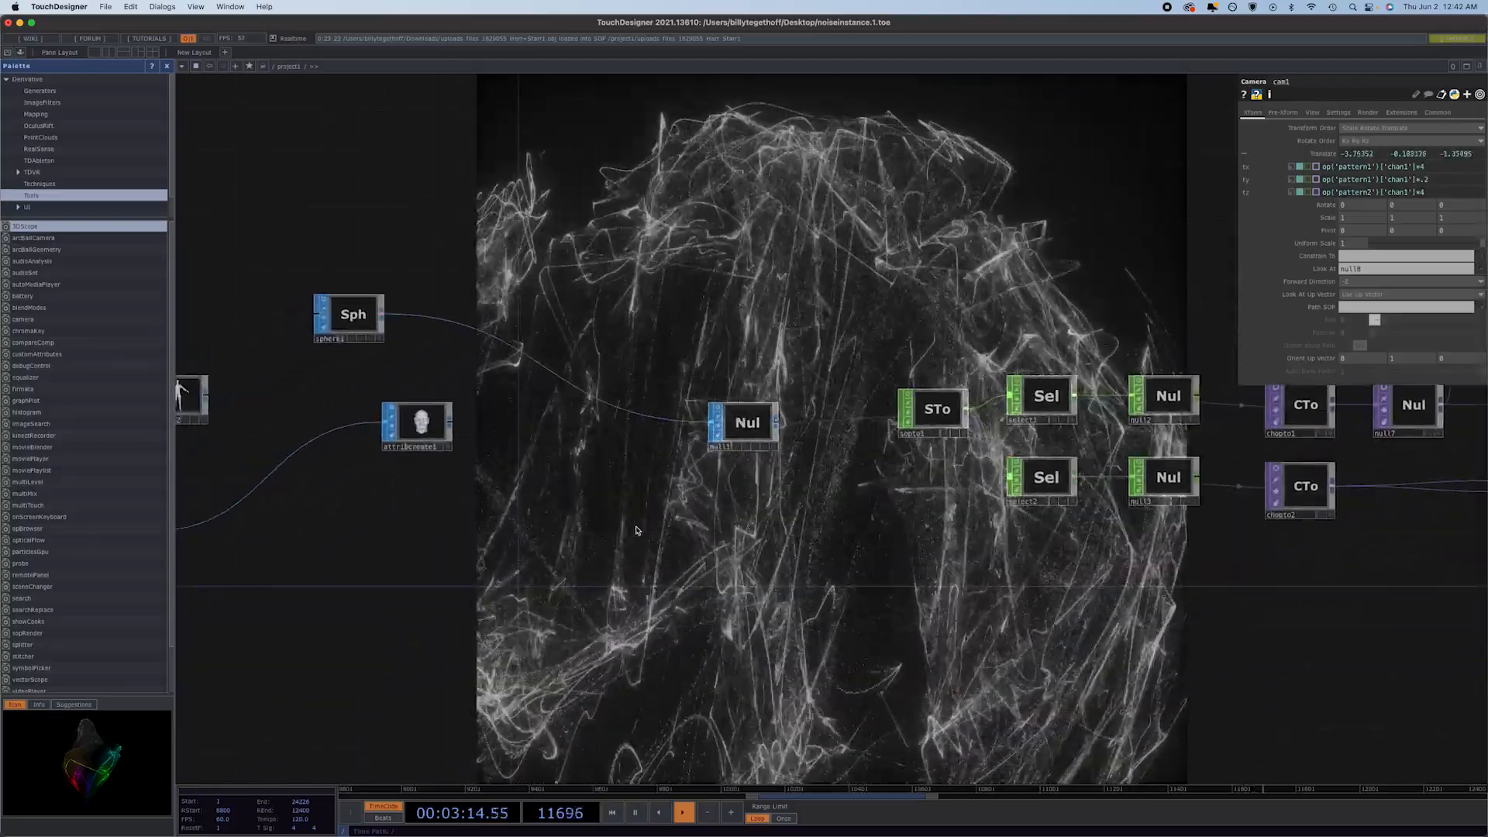
left_click_drag(664, 519, 793, 490)
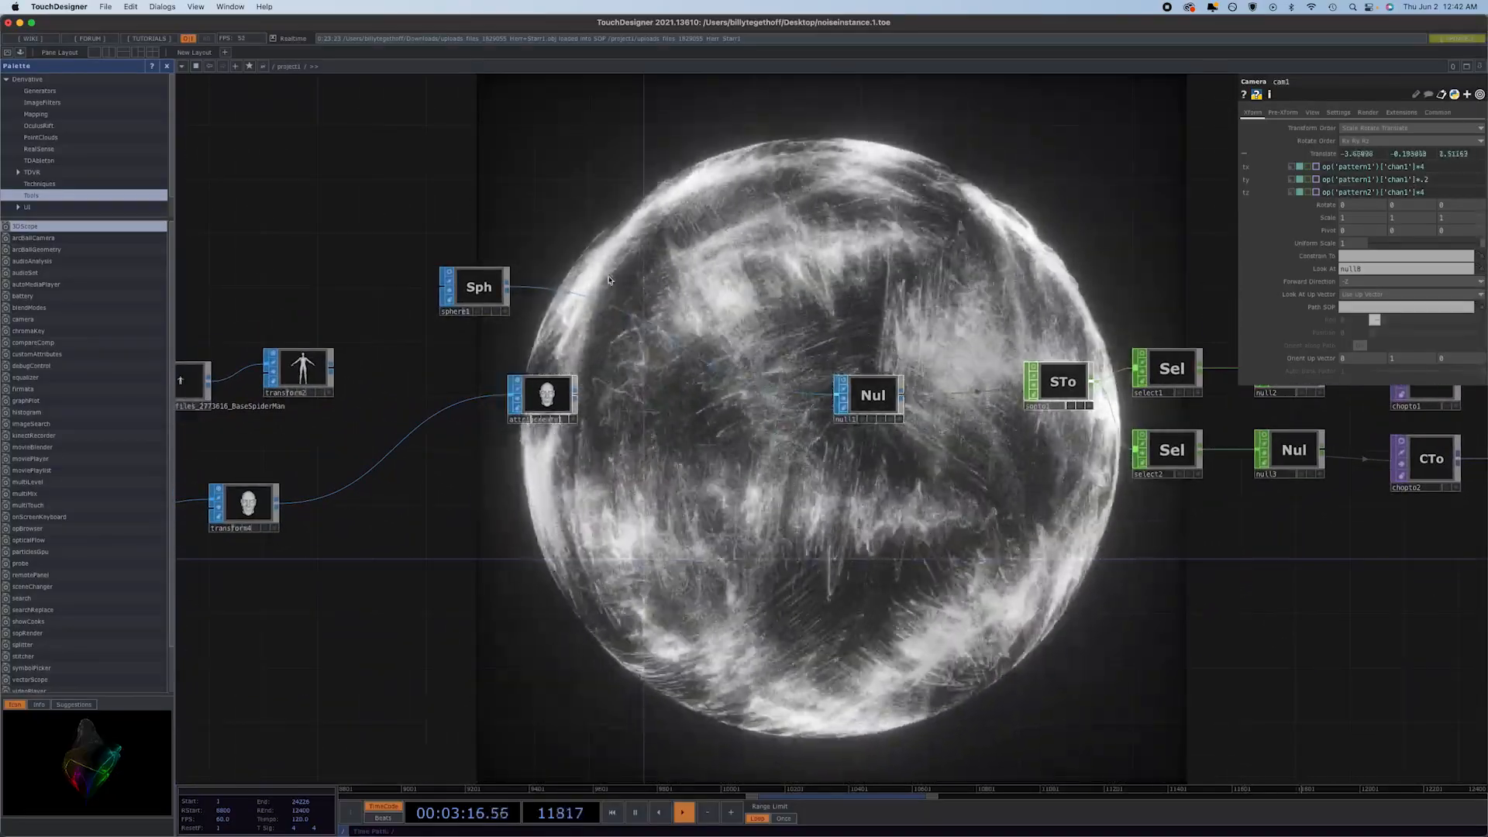
left_click(487, 287)
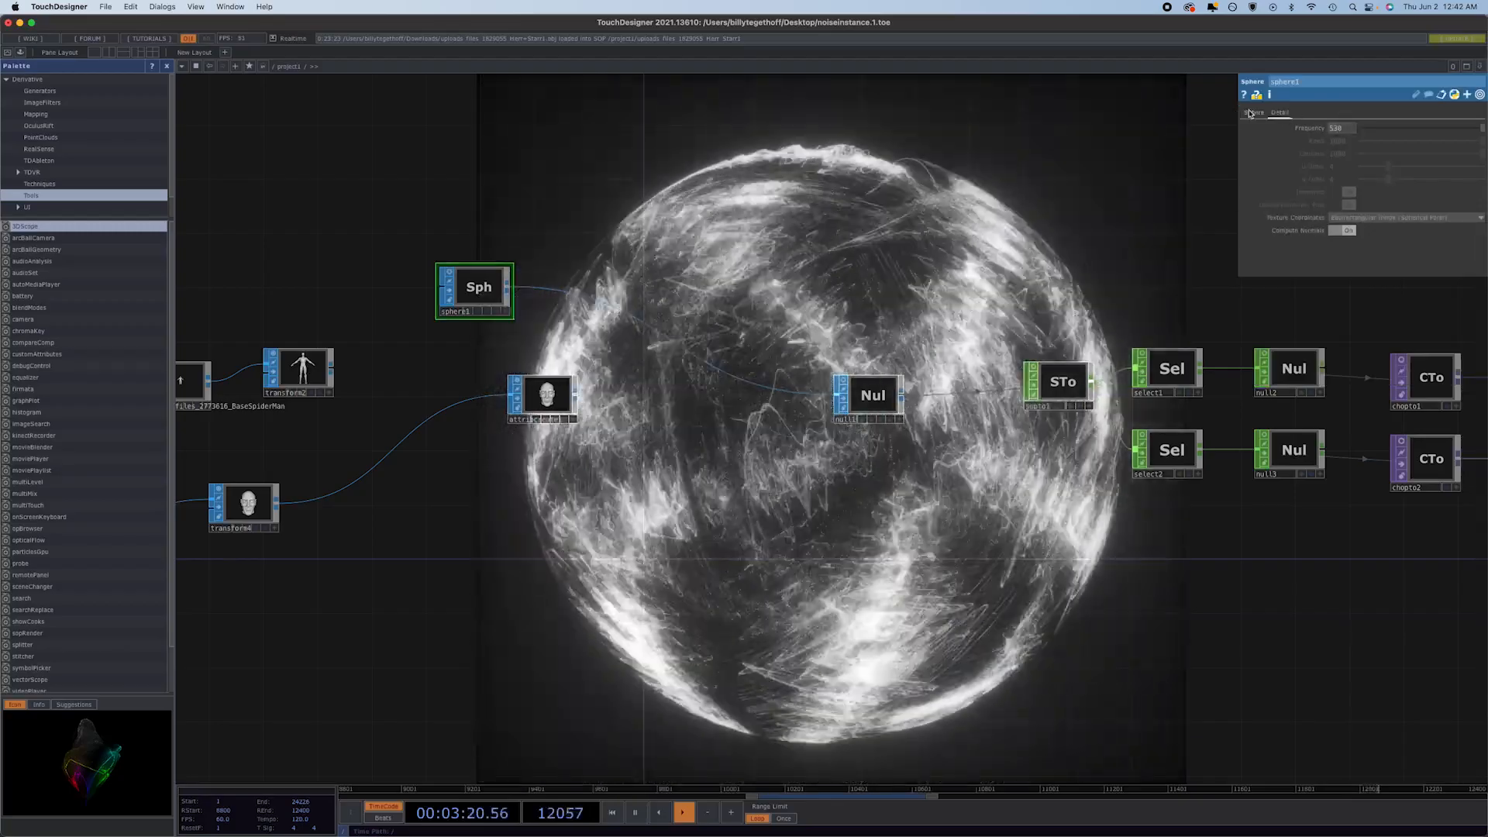
left_click(1249, 114)
left_click(1357, 128)
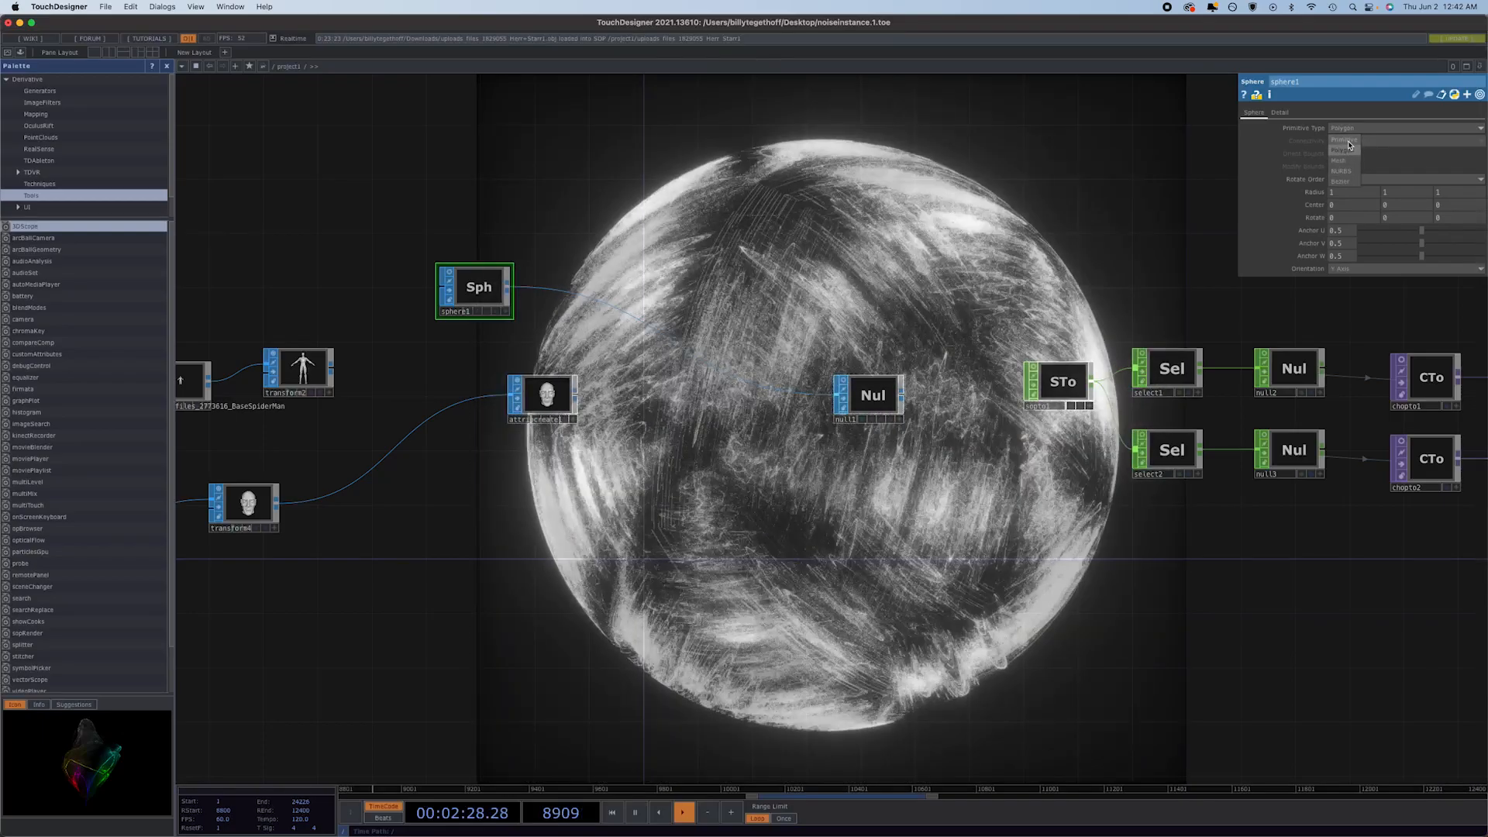
left_click(1348, 141)
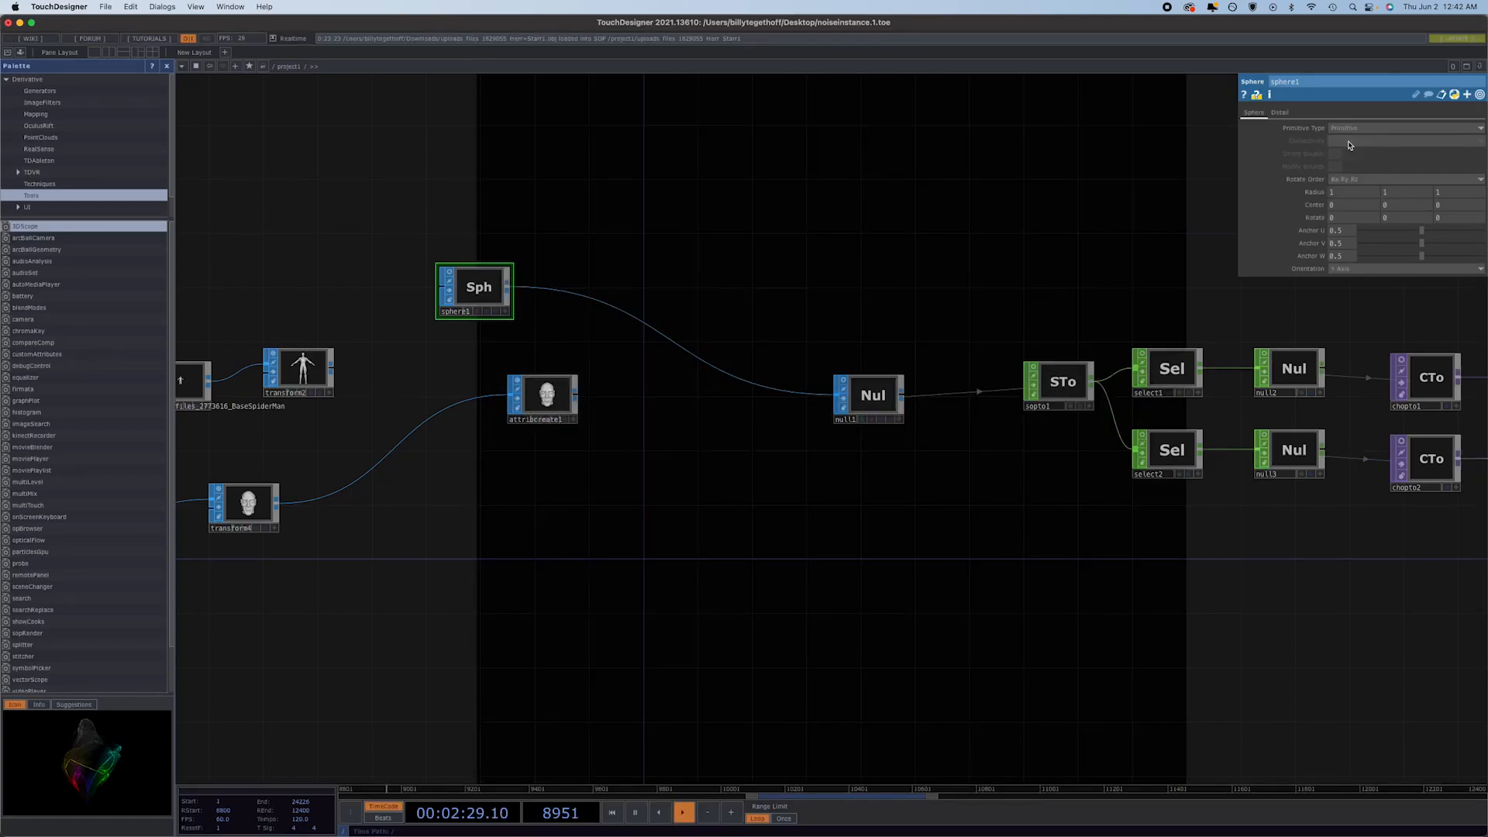
left_click(1278, 113)
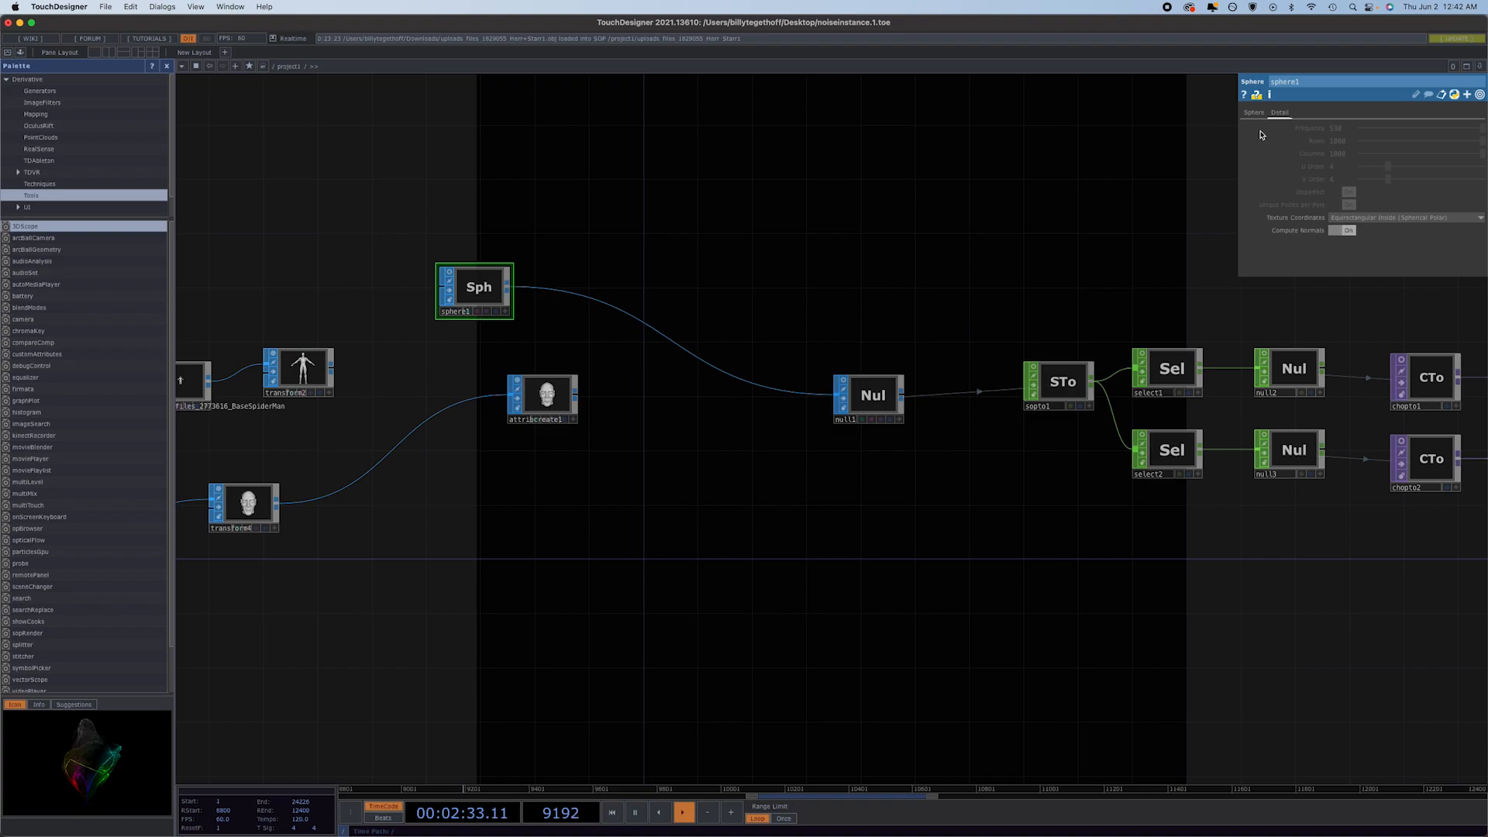
Change sphere1's primitive type to NURBS.
left_click(1253, 113)
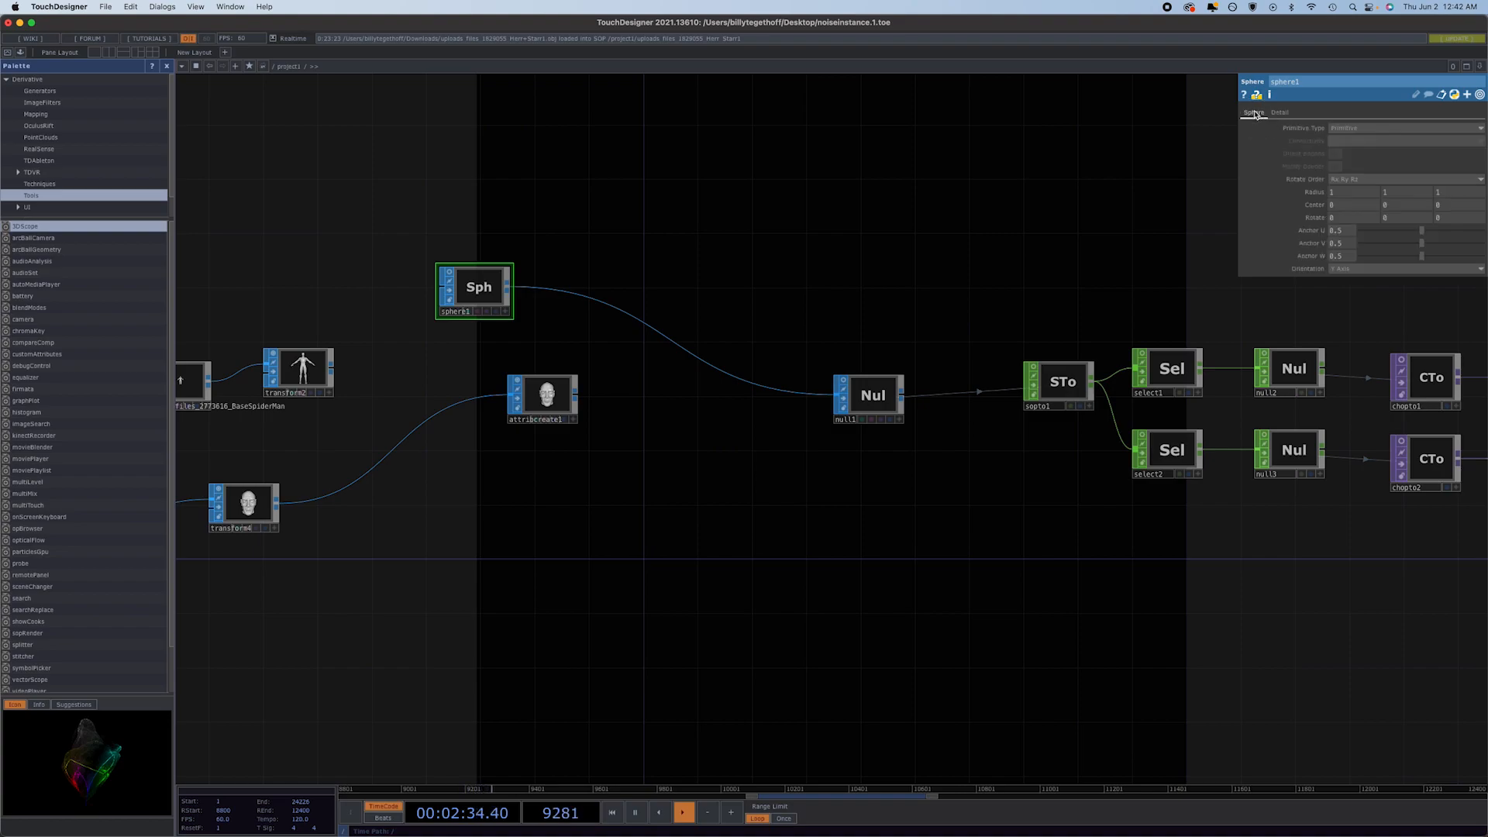
left_click(1353, 130)
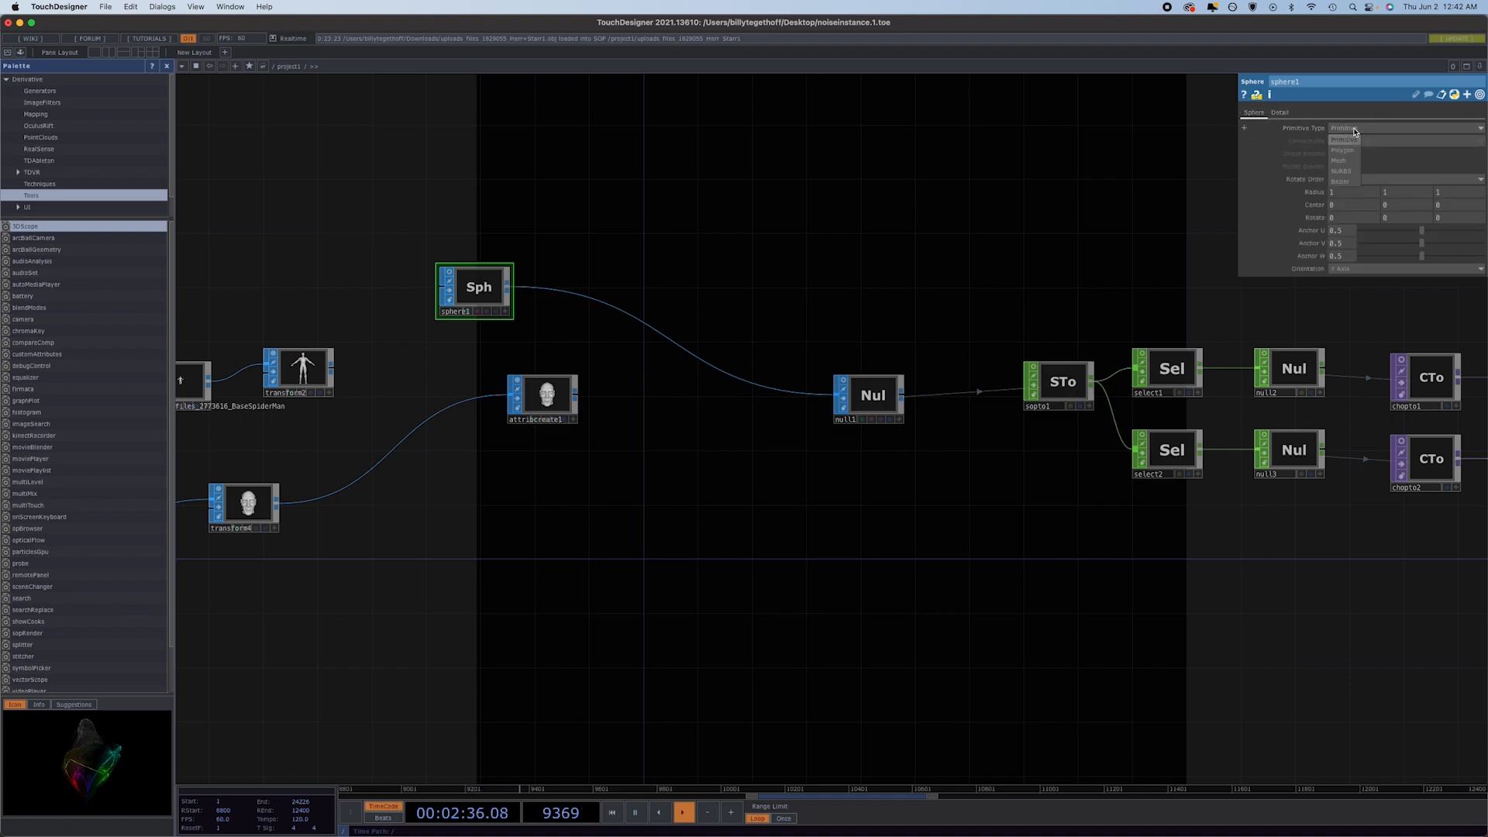
left_click(1348, 172)
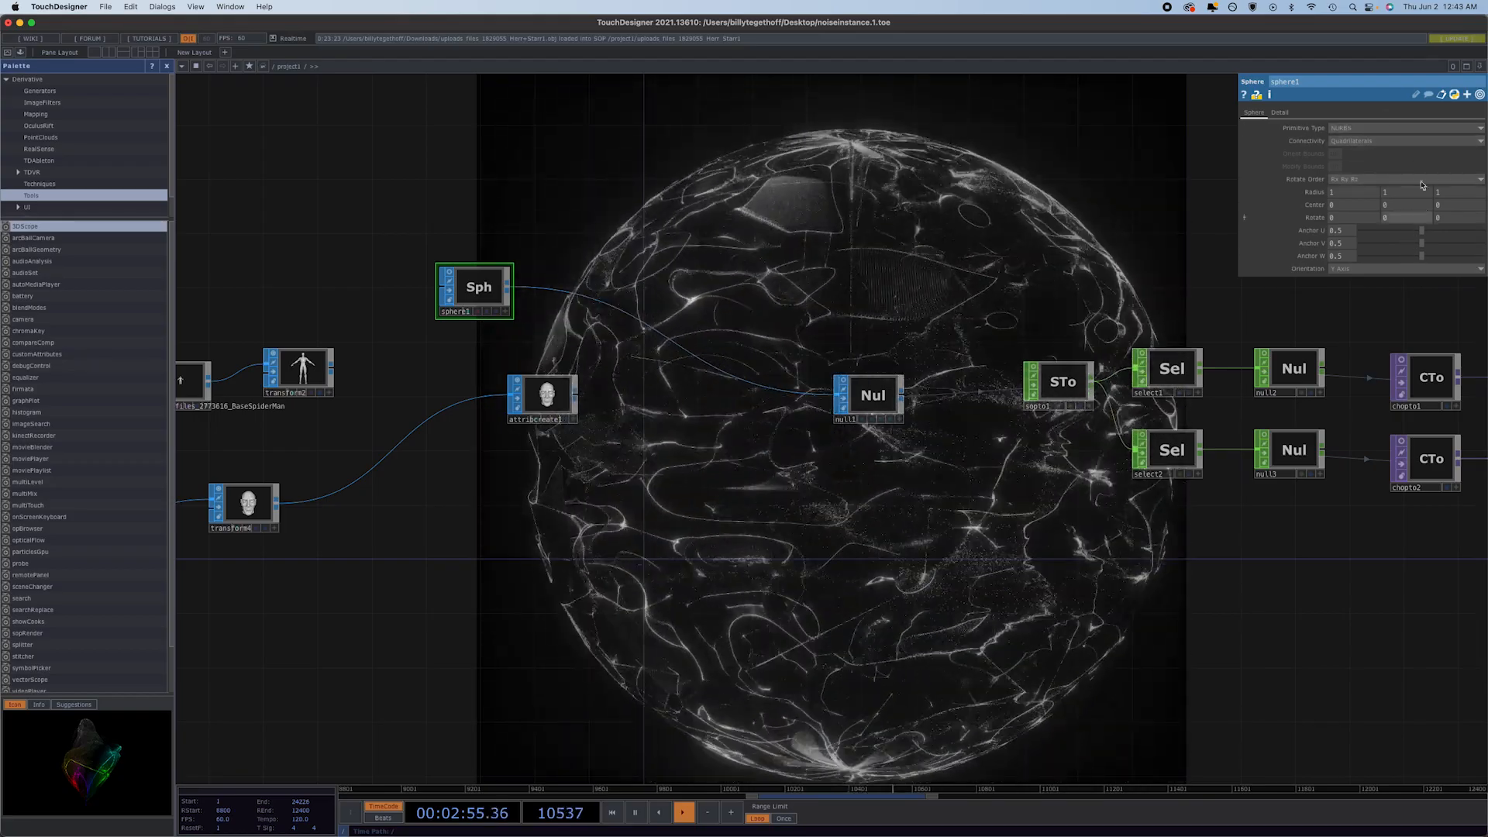
Open the primitive type choices for sphere1.
left_click(1365, 129)
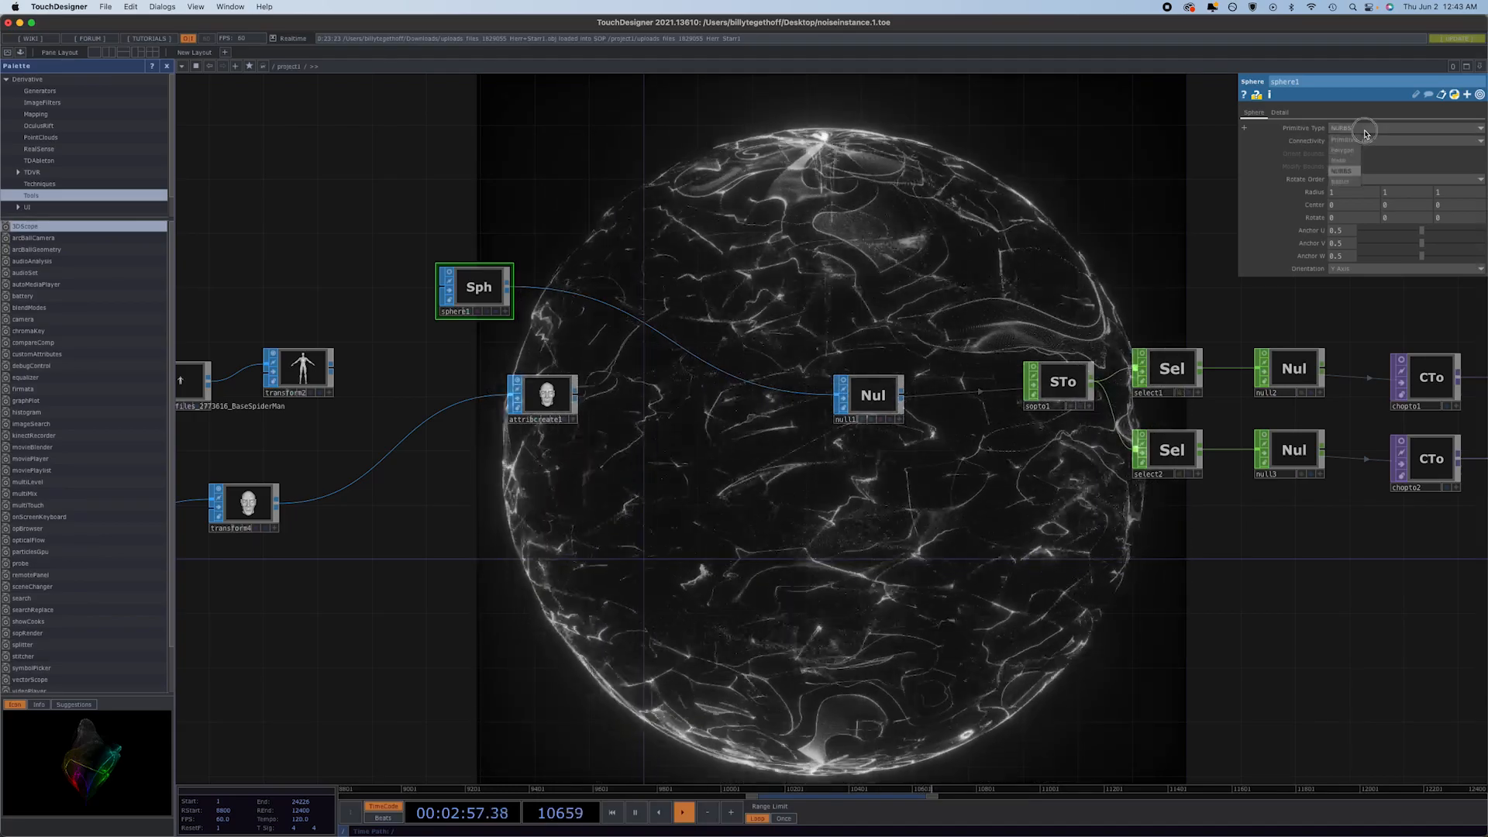